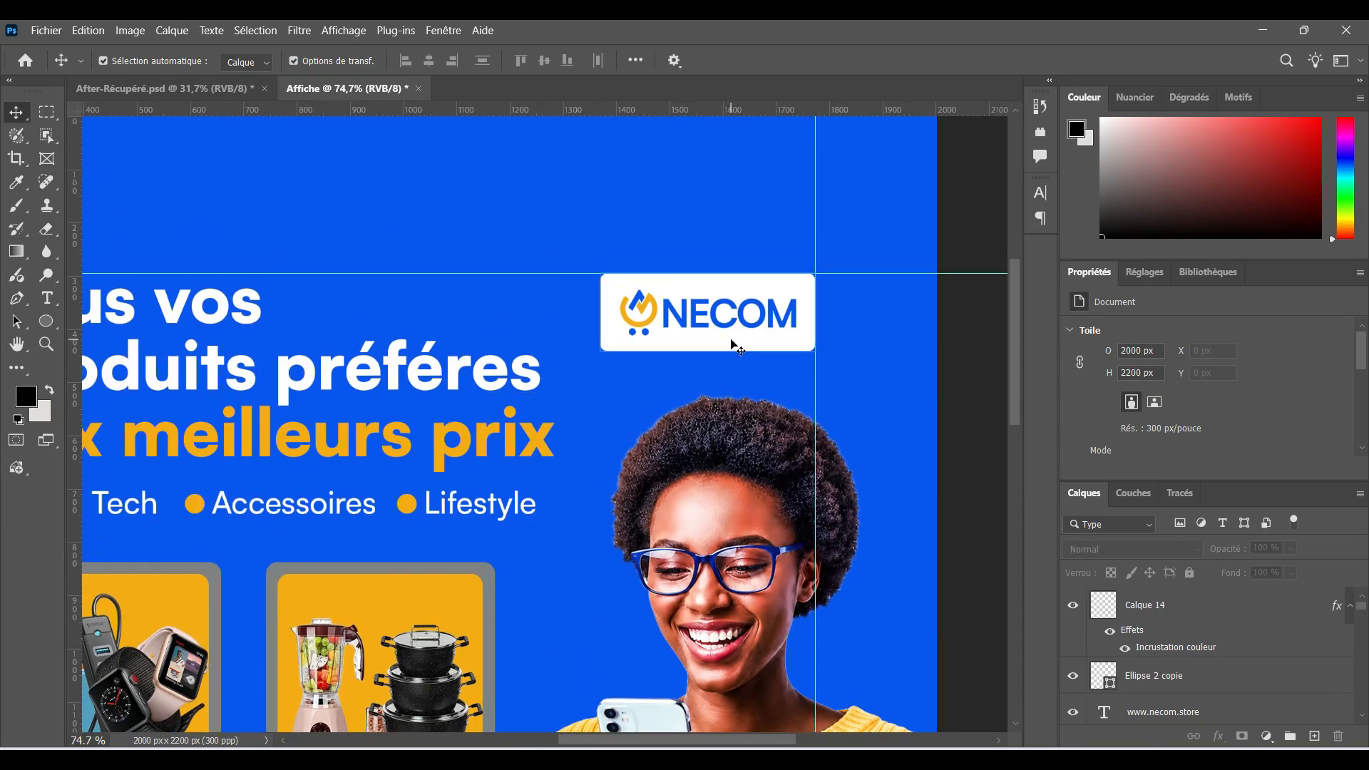
Examine the finished NECOM poster's logo, headline, product tiles, portrait and contact strip
scroll(703, 357, "down", 5)
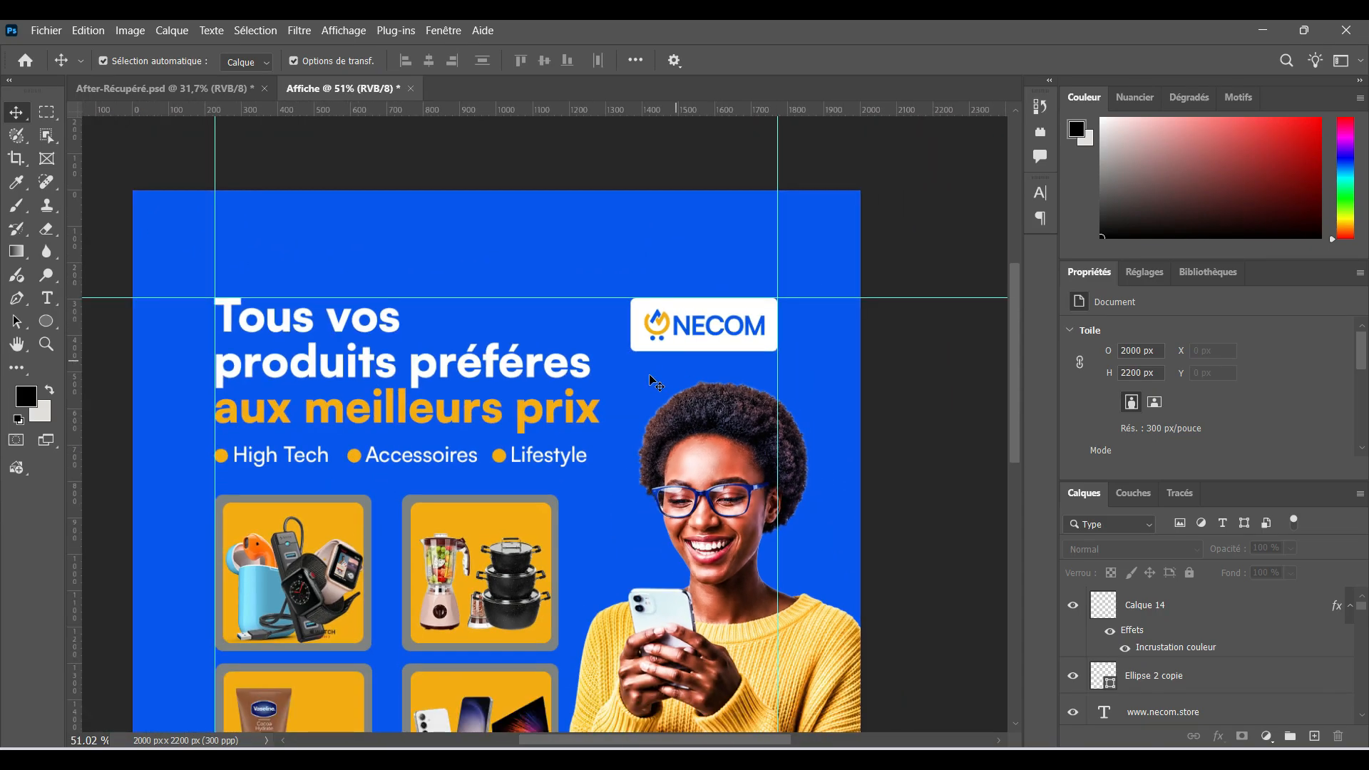
scroll(580, 435, "down", 3)
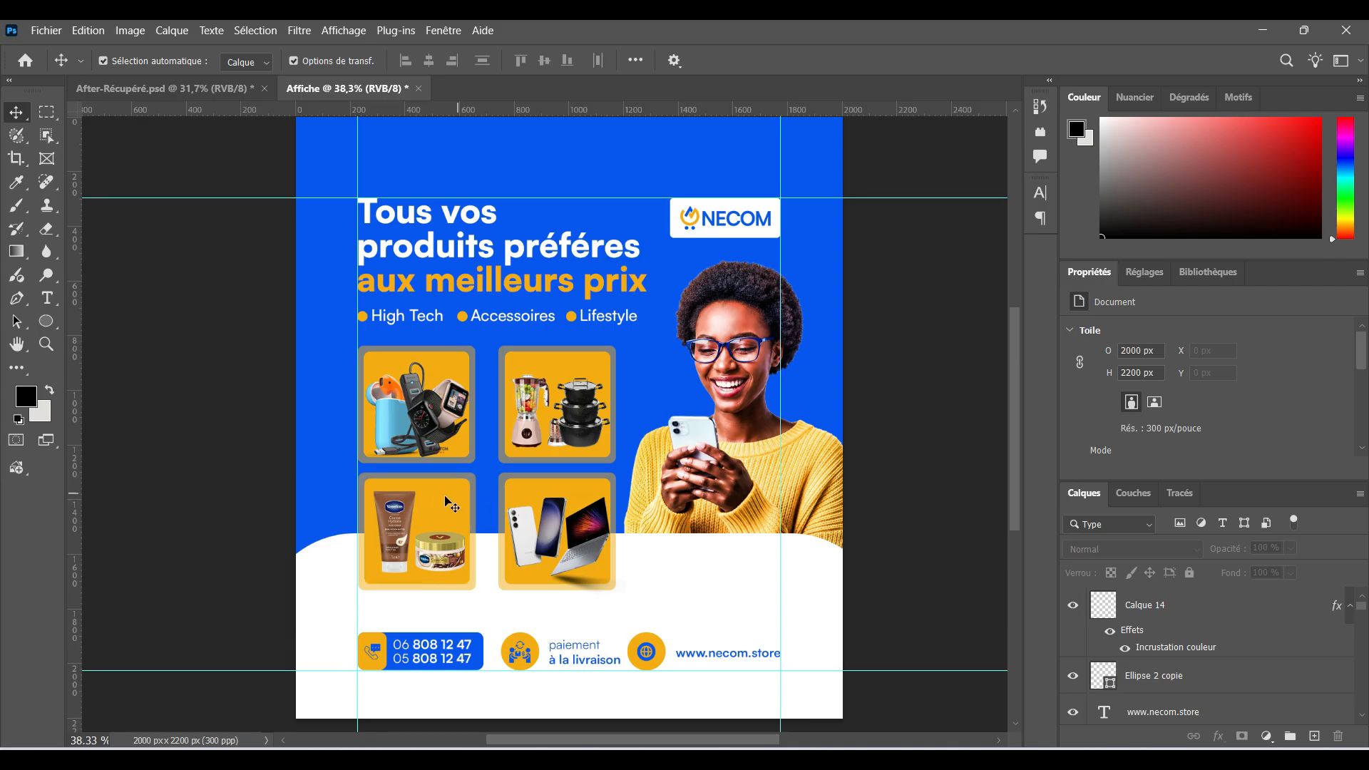
scroll(502, 492, "up", 1)
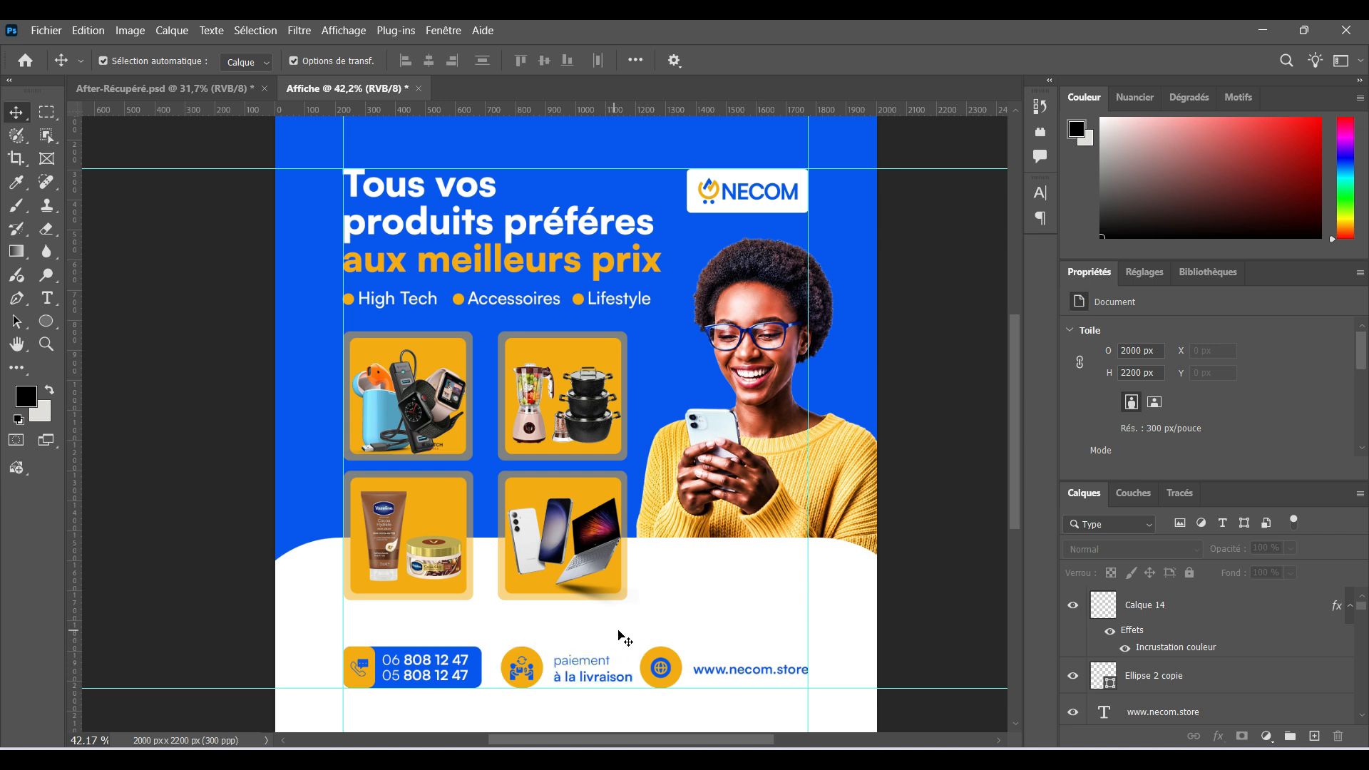
scroll(690, 473, "down", 1)
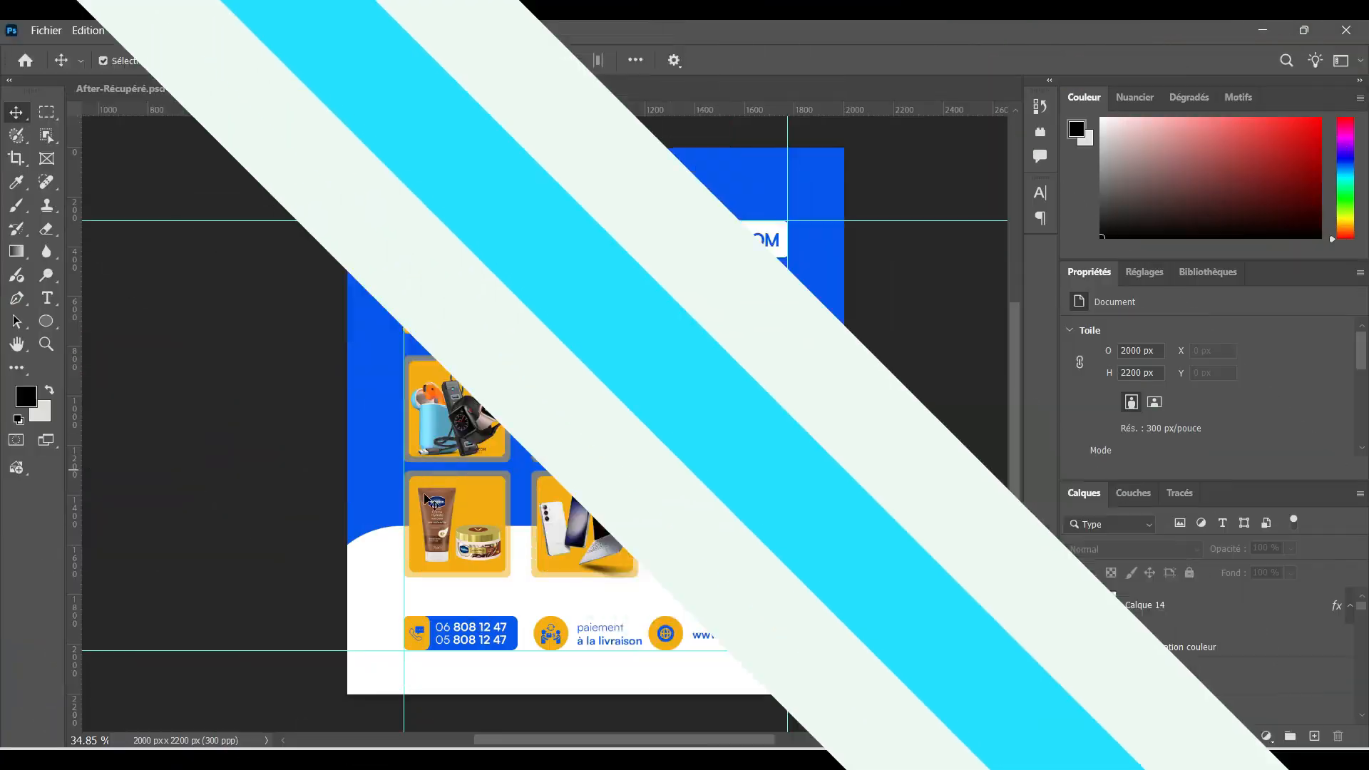
scroll(604, 563, "up", 1)
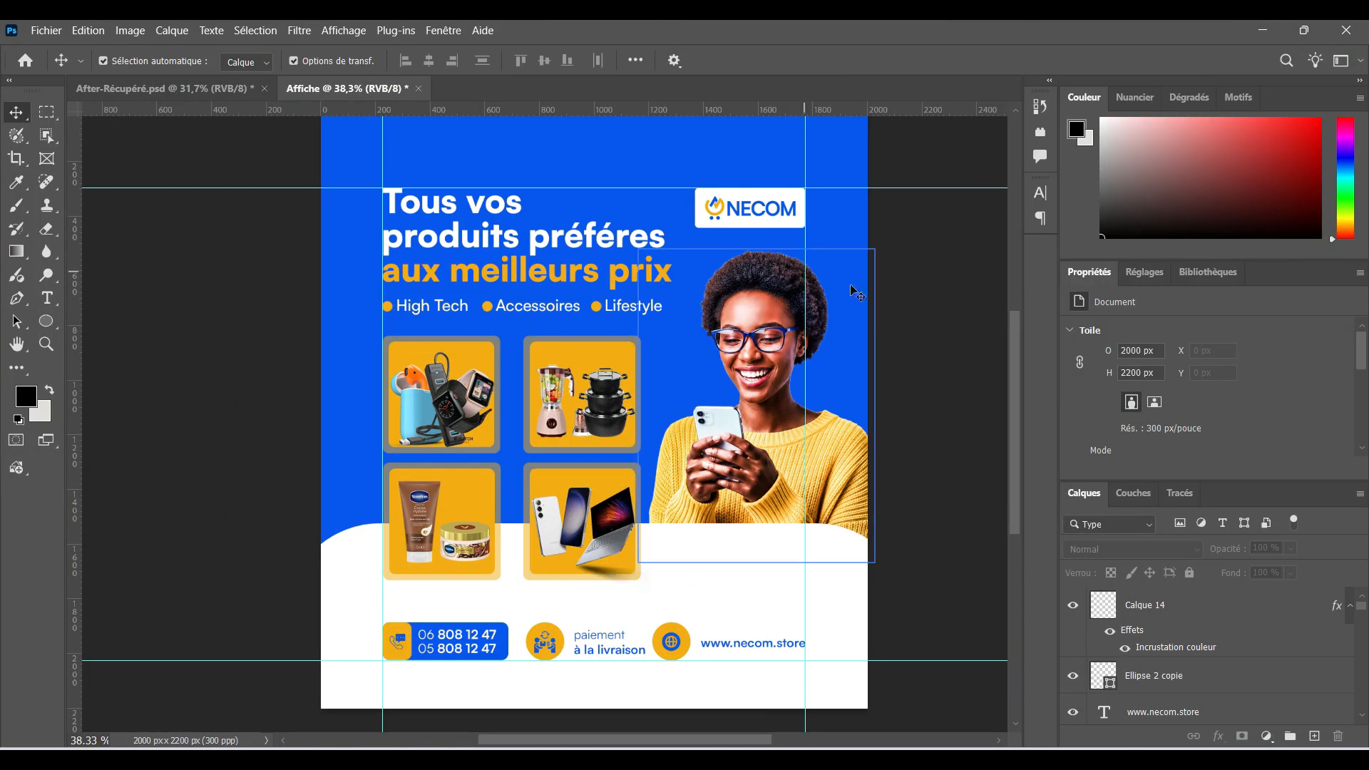
scroll(943, 345, "down", 1)
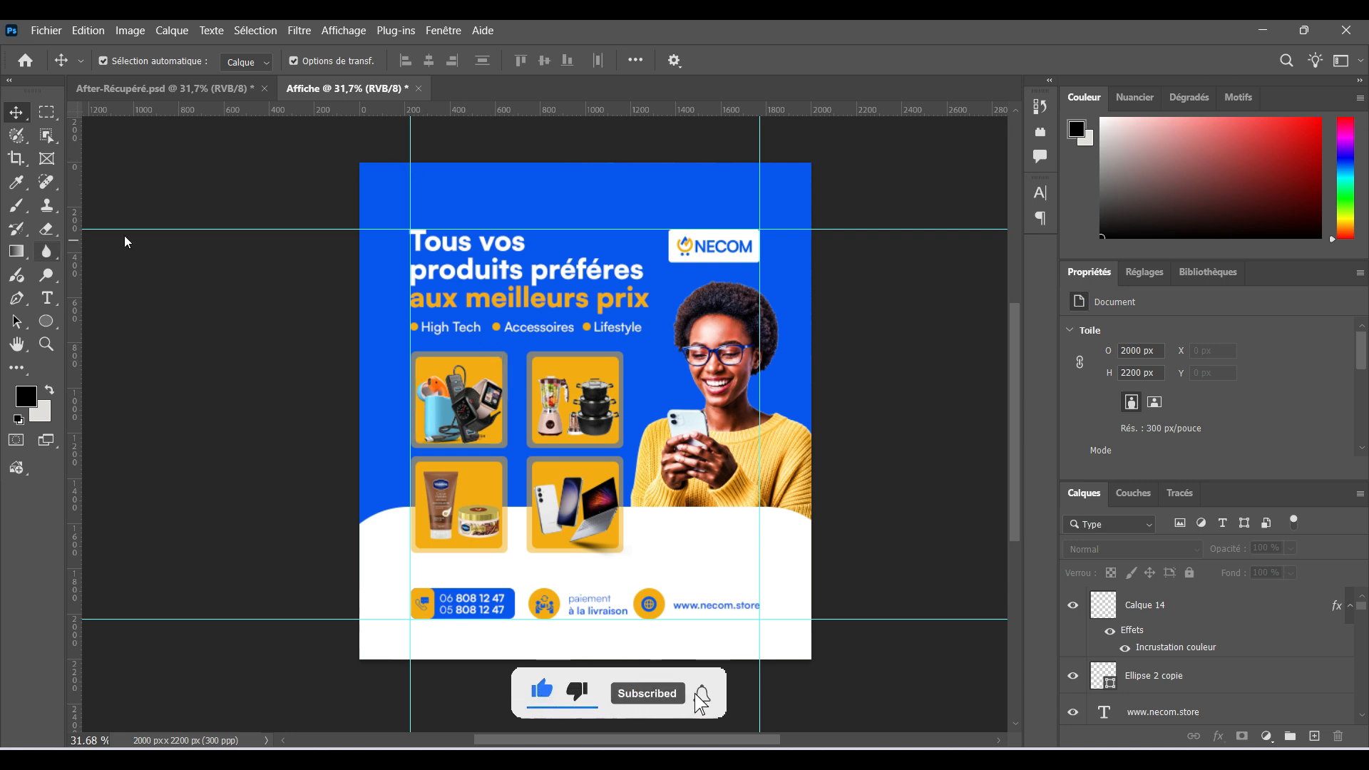
Create a new document named Affiche from the recent 2000 x 2200 px preset at 300 pixels per inch, in RGB with a white background
left_click(47, 34)
left_click(58, 51)
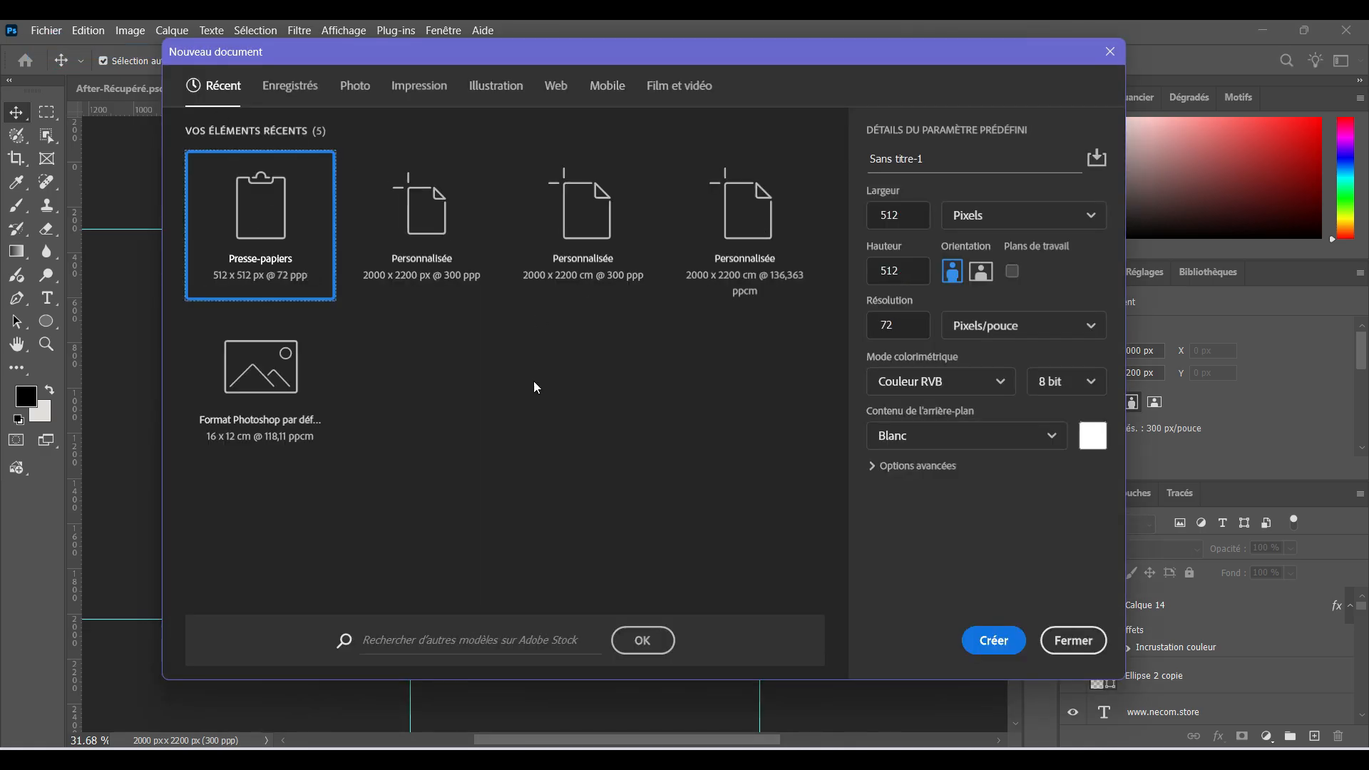
left_click(417, 235)
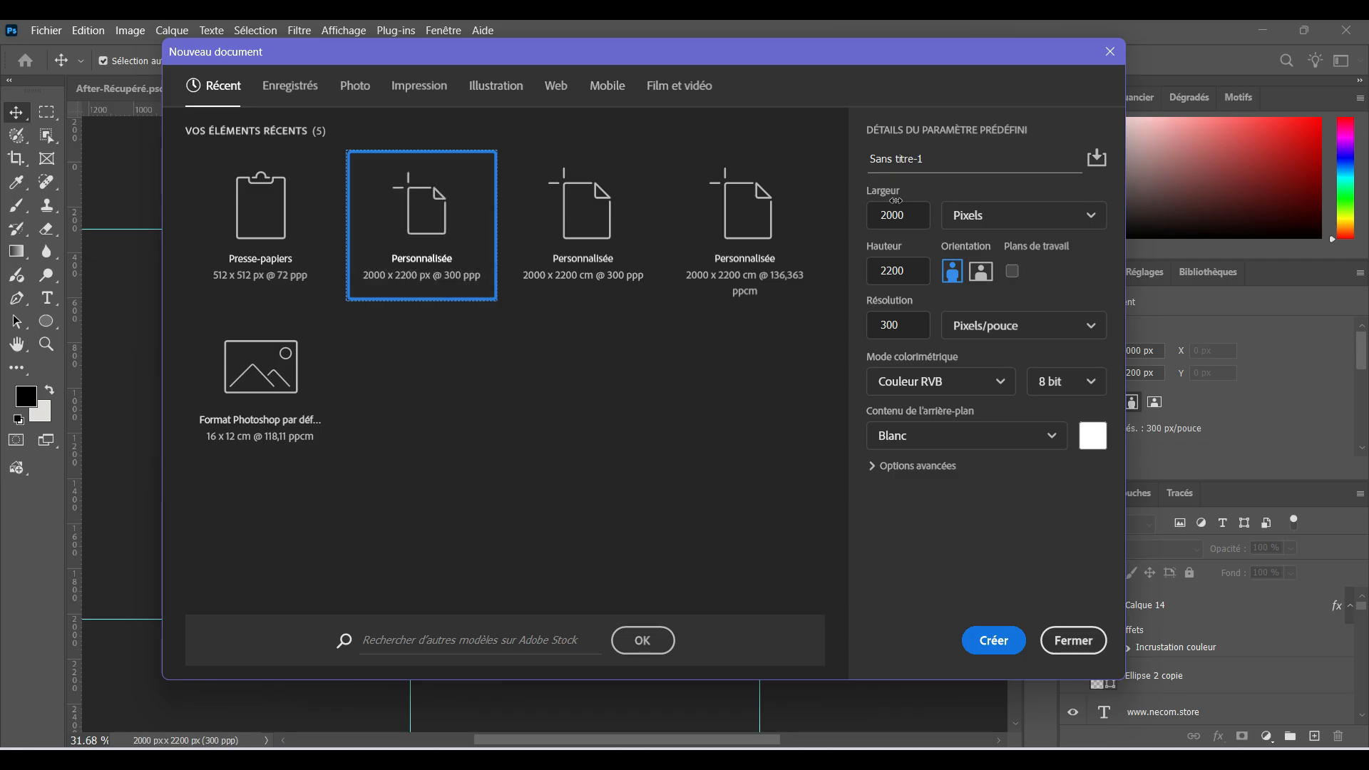
left_click_drag(909, 211, 878, 213)
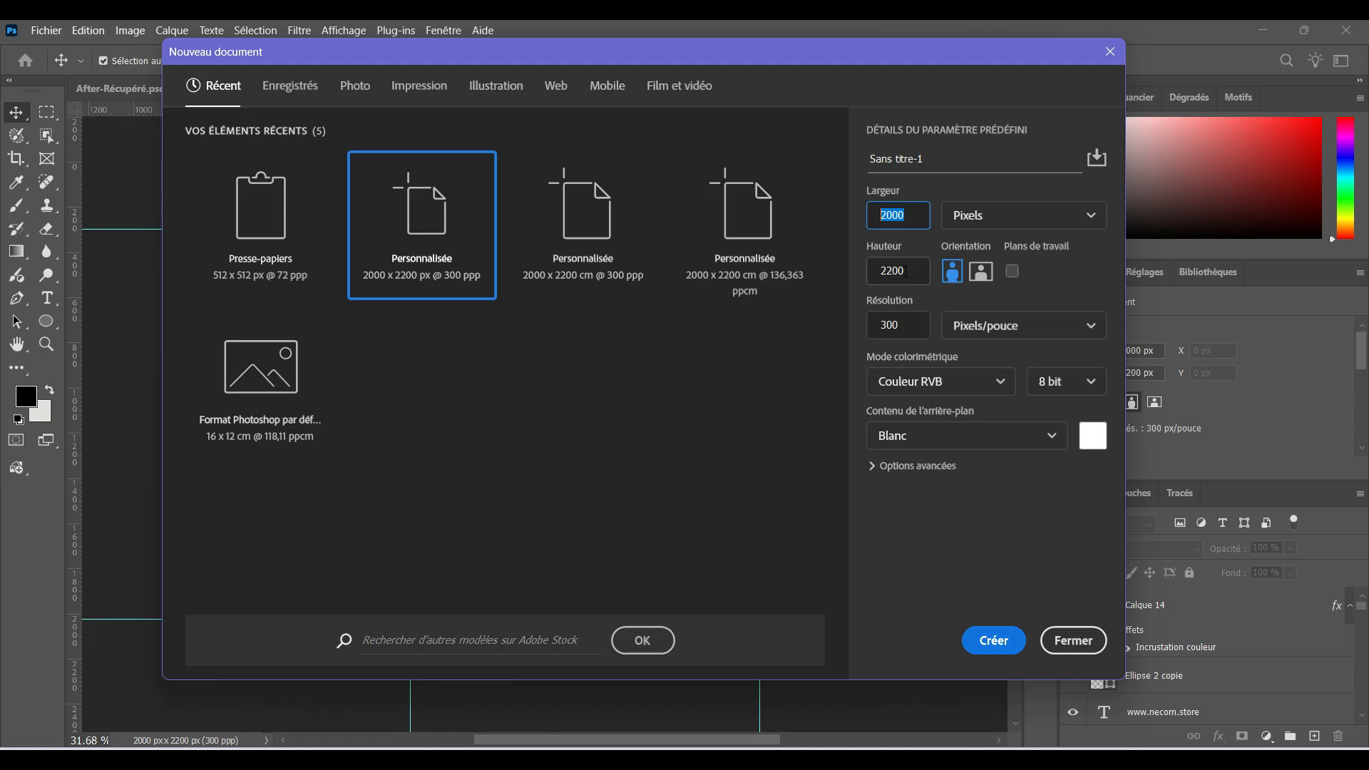
left_click_drag(929, 162, 858, 158)
type("Affiche")
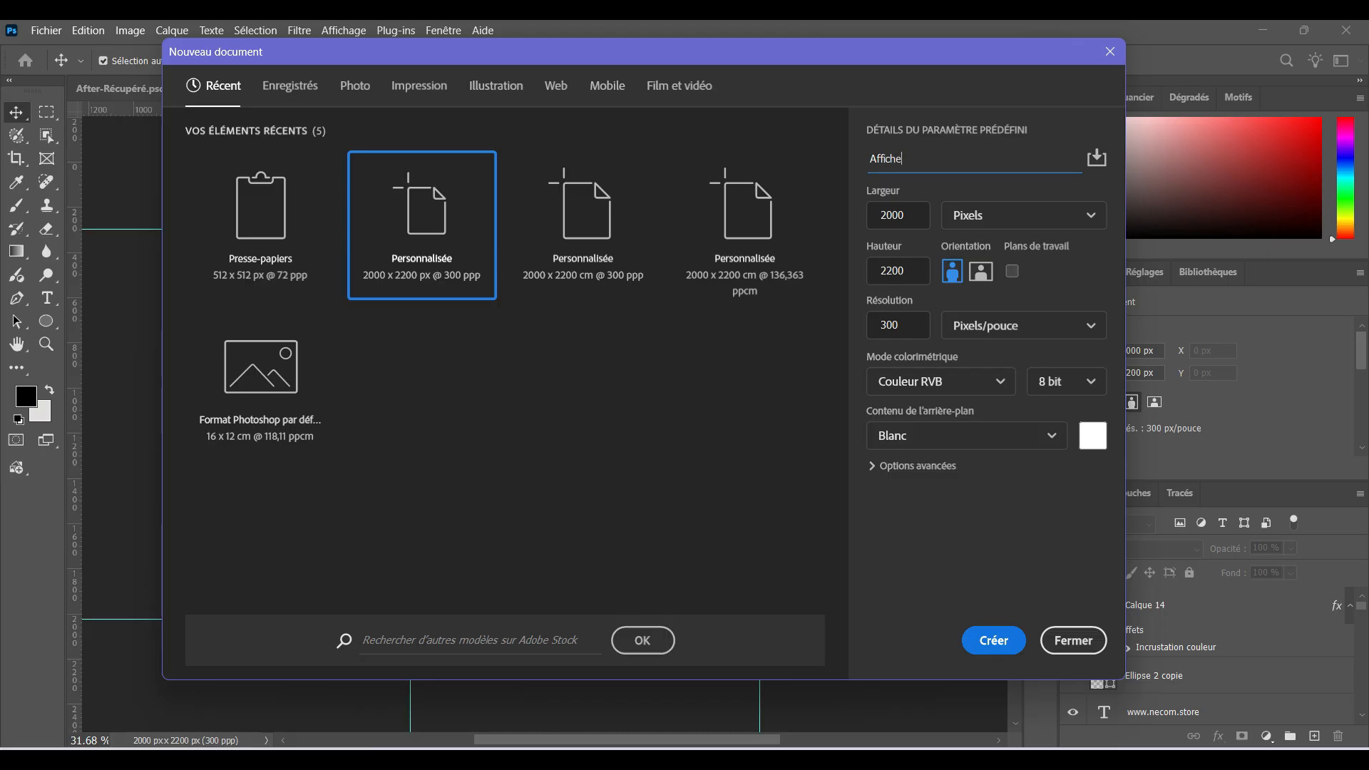
left_click(901, 327)
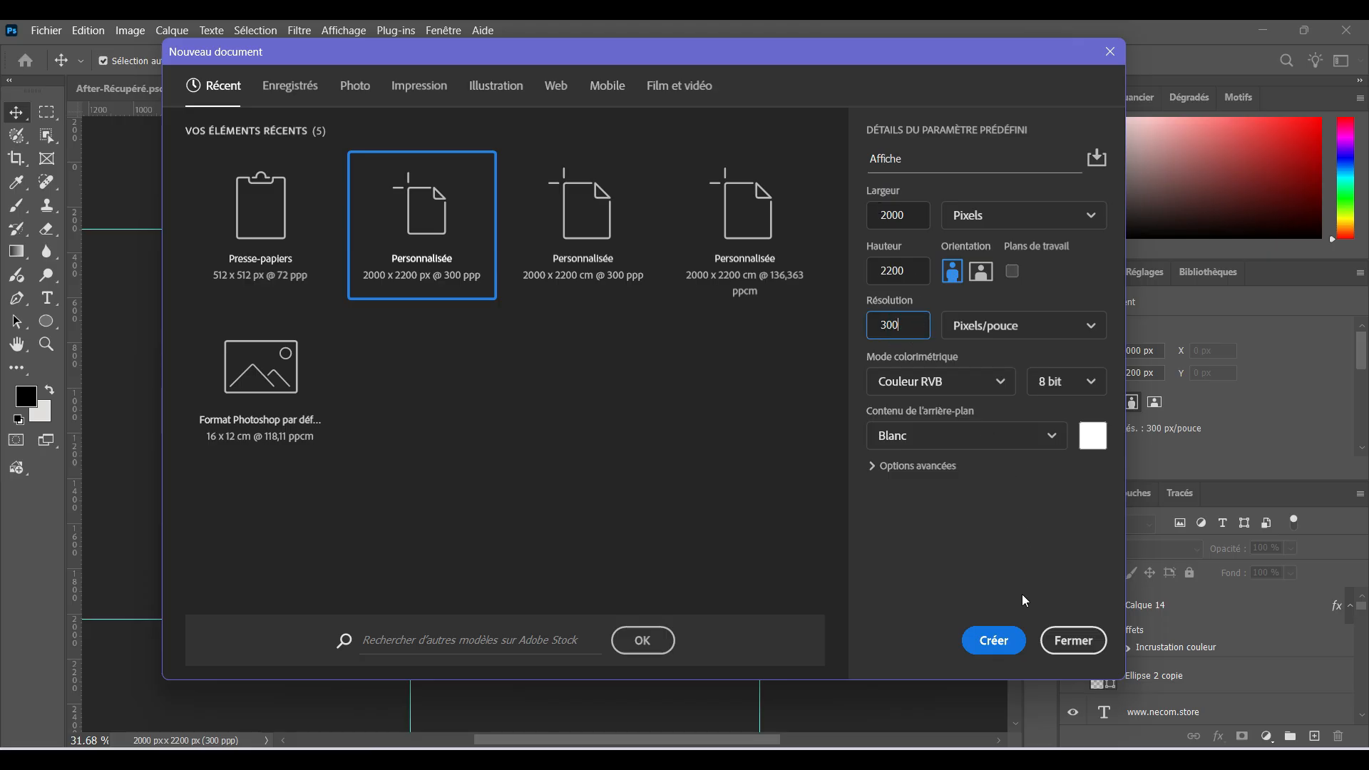
left_click(1000, 645)
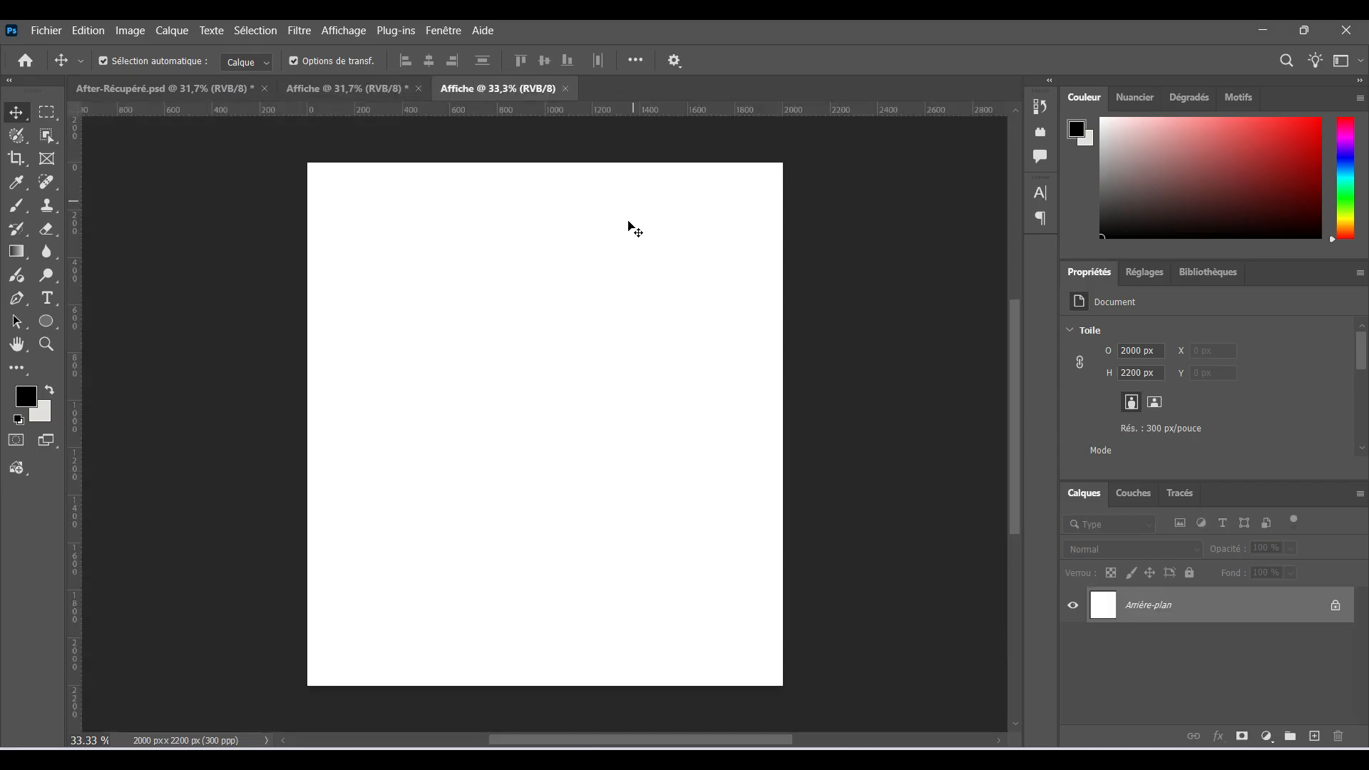
Place Logo.png from the assets folder into the blank poster at its original size
left_click(747, 752)
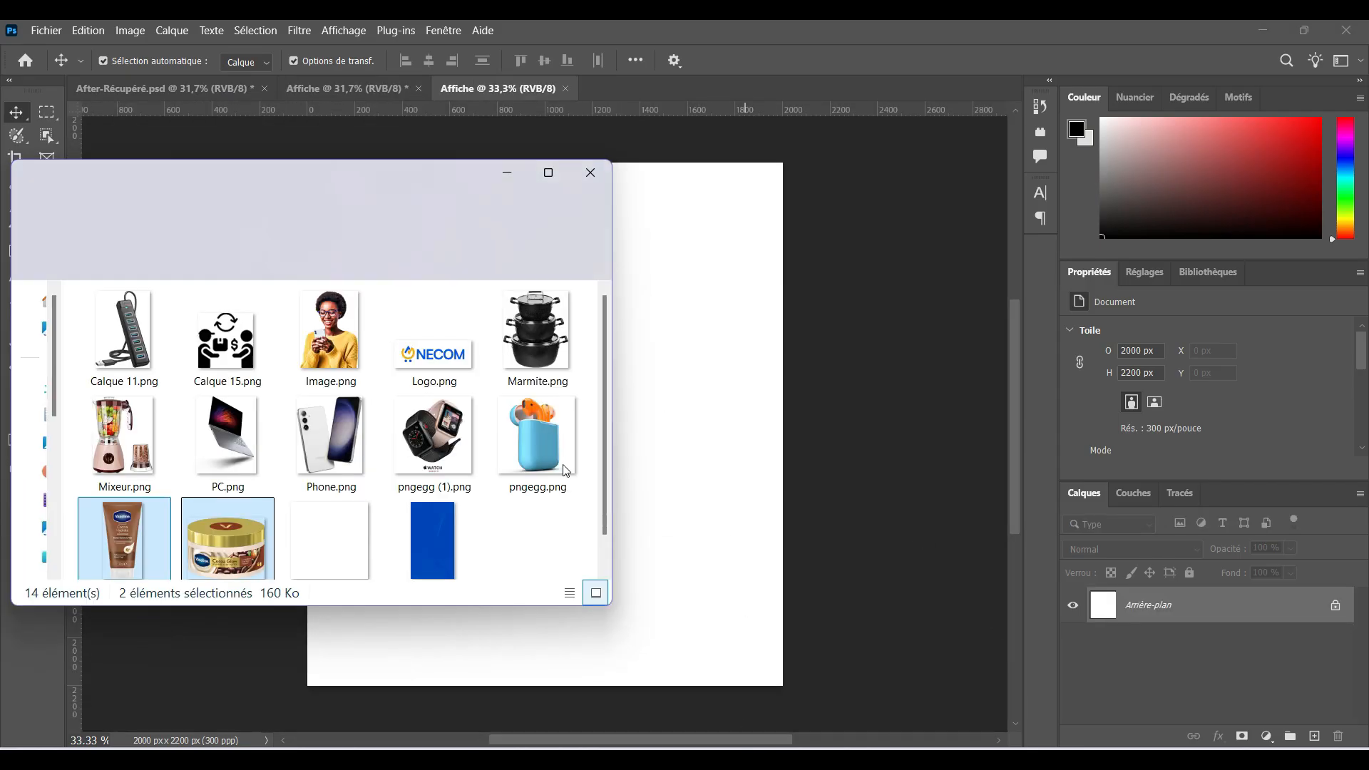
left_click_drag(427, 333, 699, 393)
left_click(423, 351)
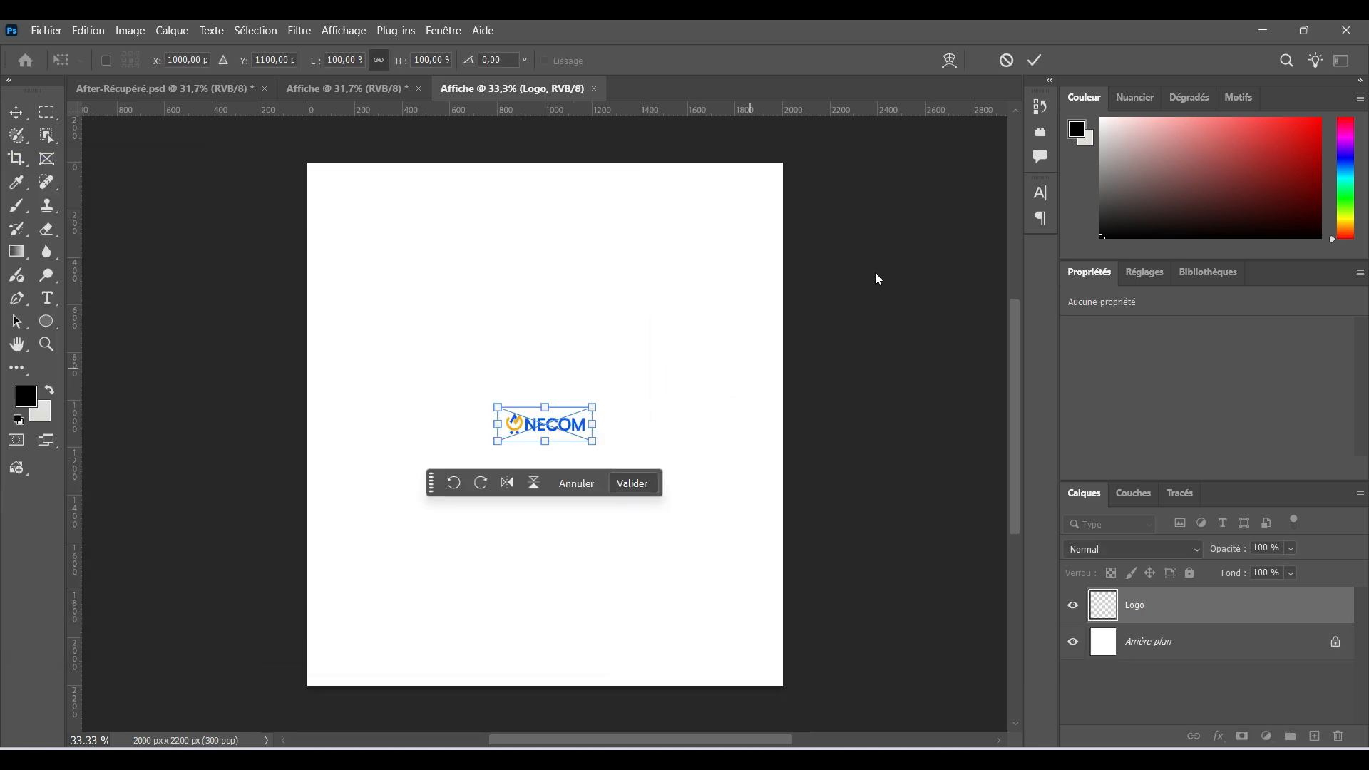
left_click(1035, 60)
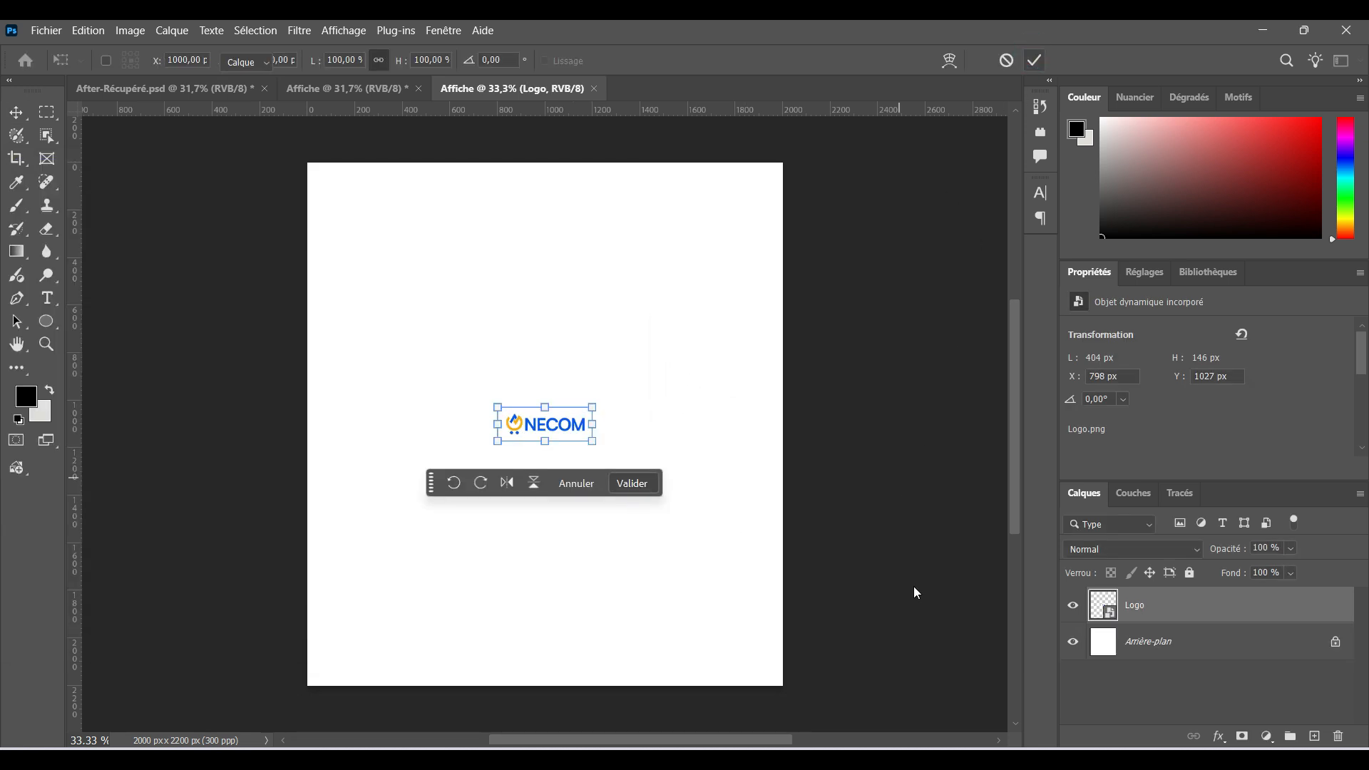
left_click(1191, 646)
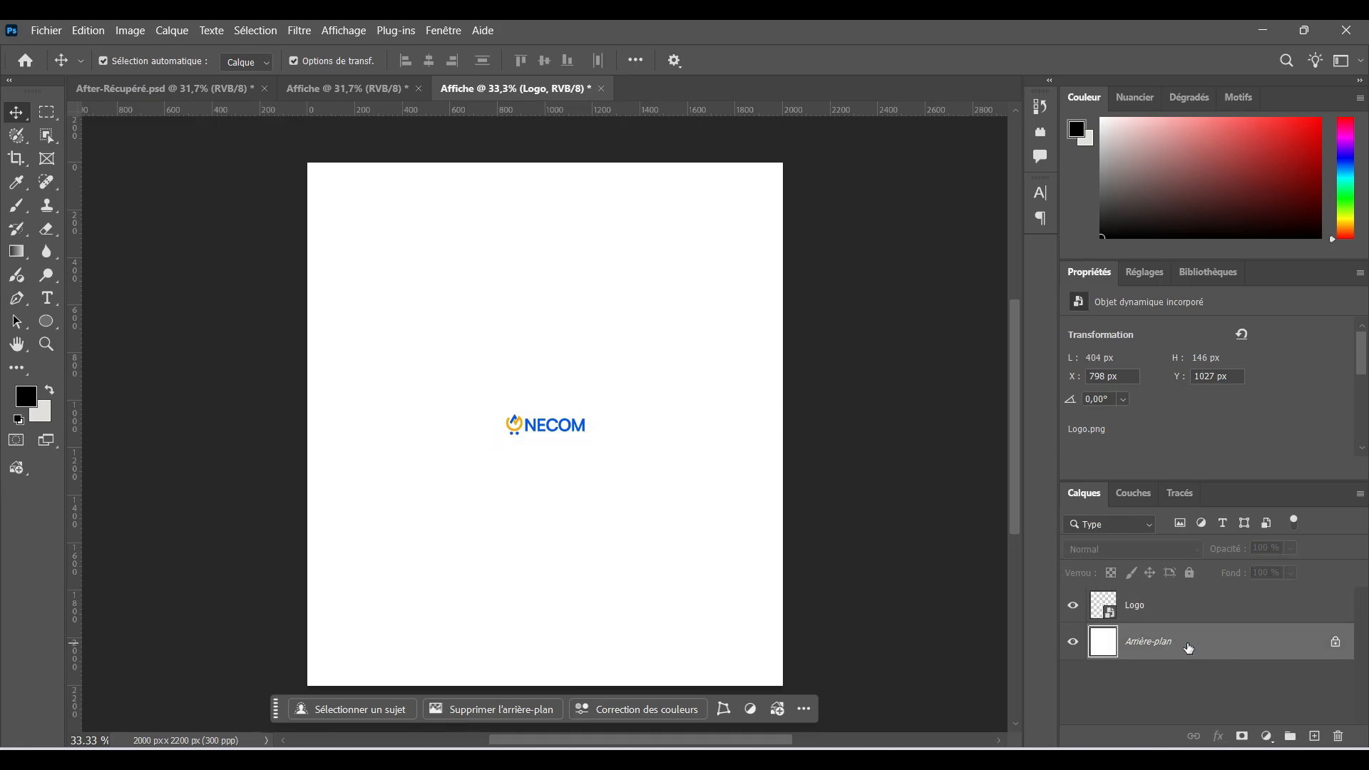
left_click(1268, 736)
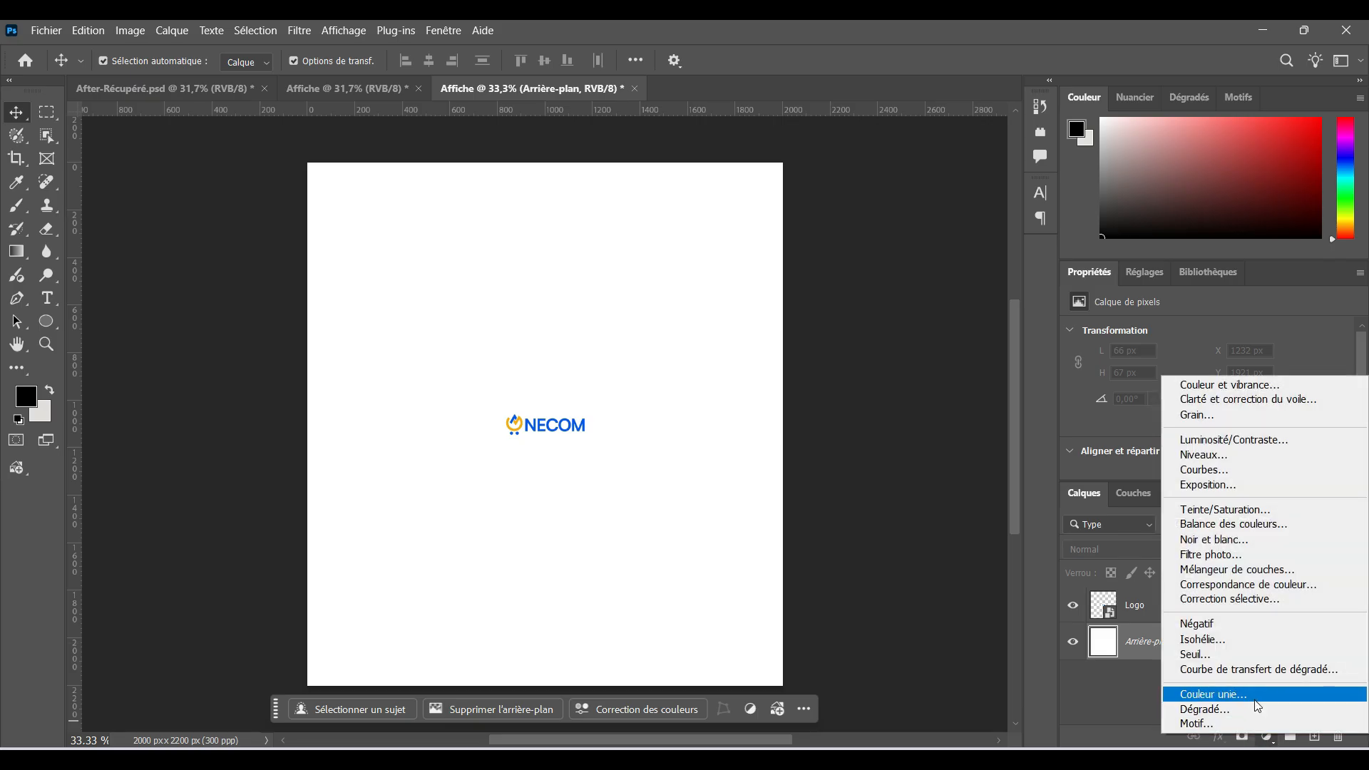
left_click(1254, 697)
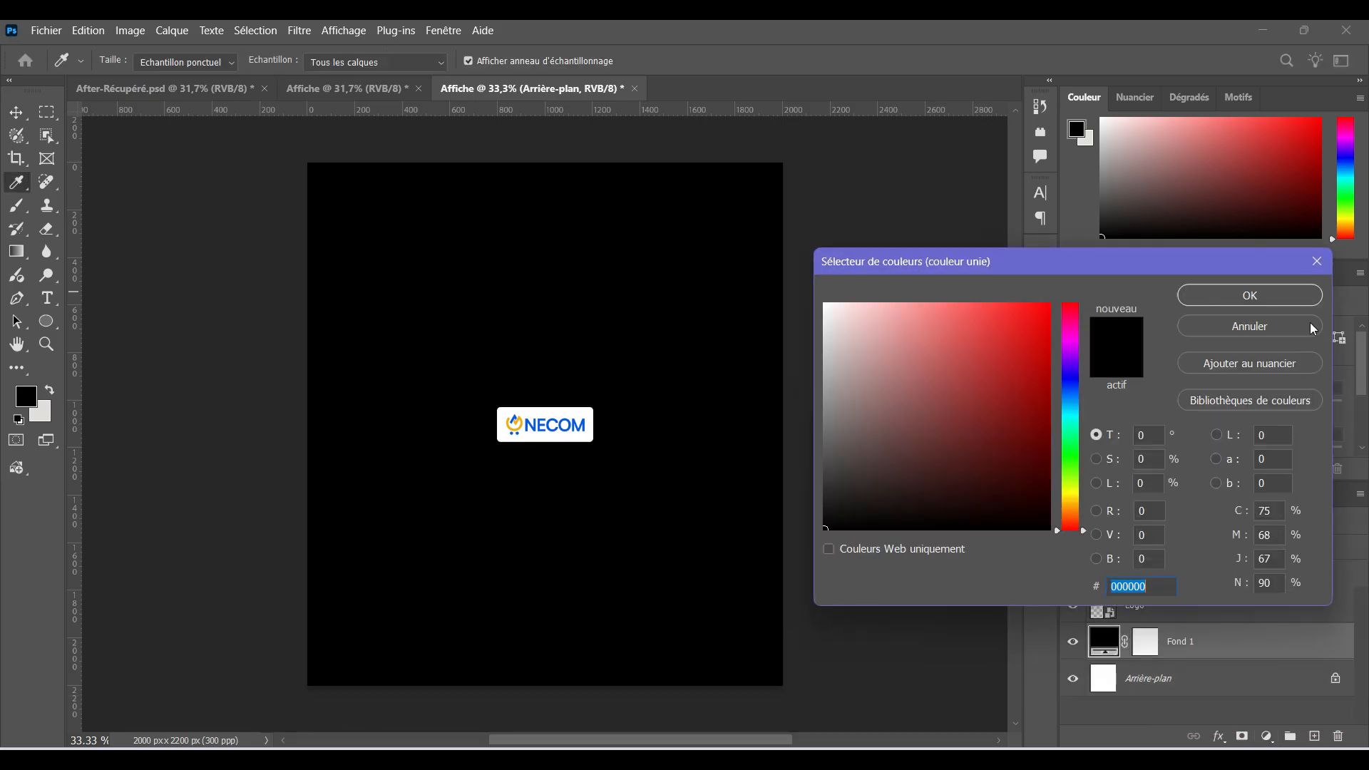
left_click(1248, 326)
Add a solid colour fill layer above the background, sampling the logo lettering's blue (#0857f7)
scroll(559, 432, "up", 4)
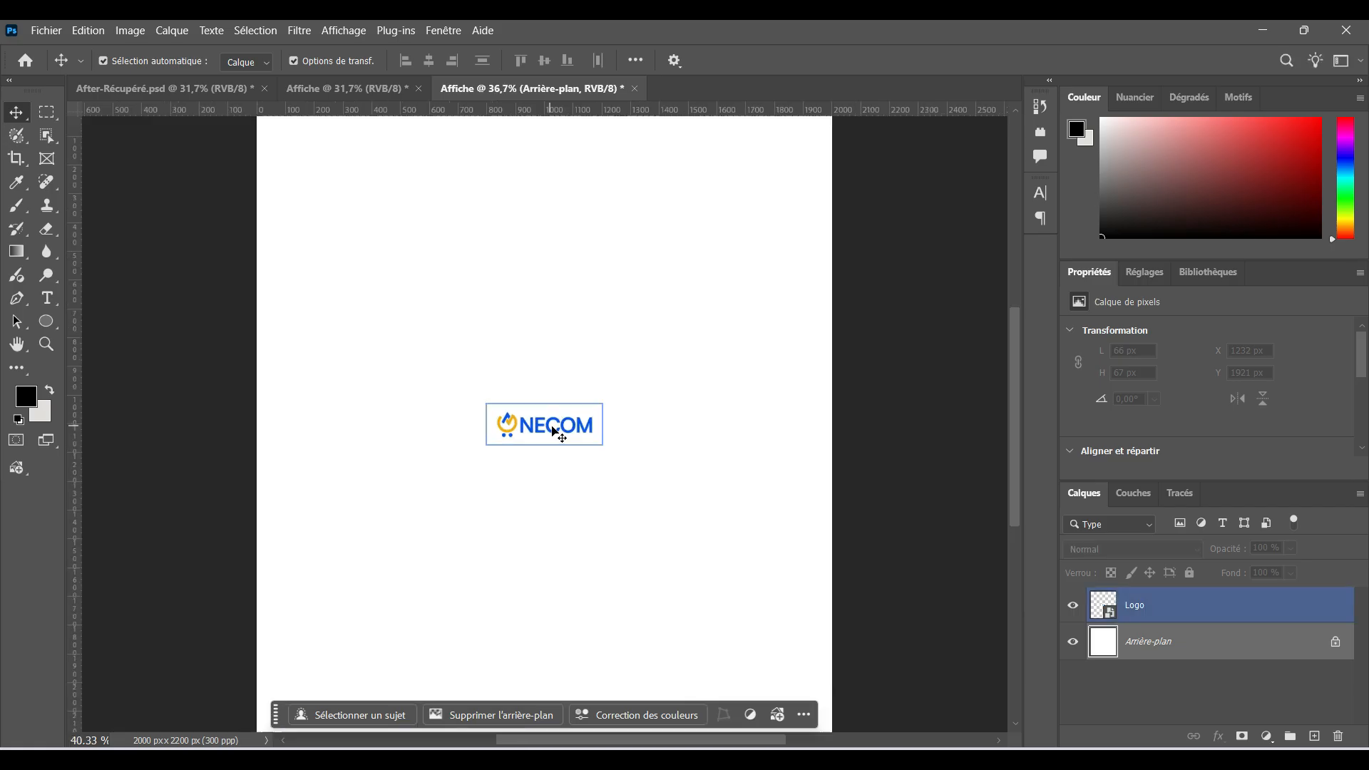
scroll(583, 434, "up", 4)
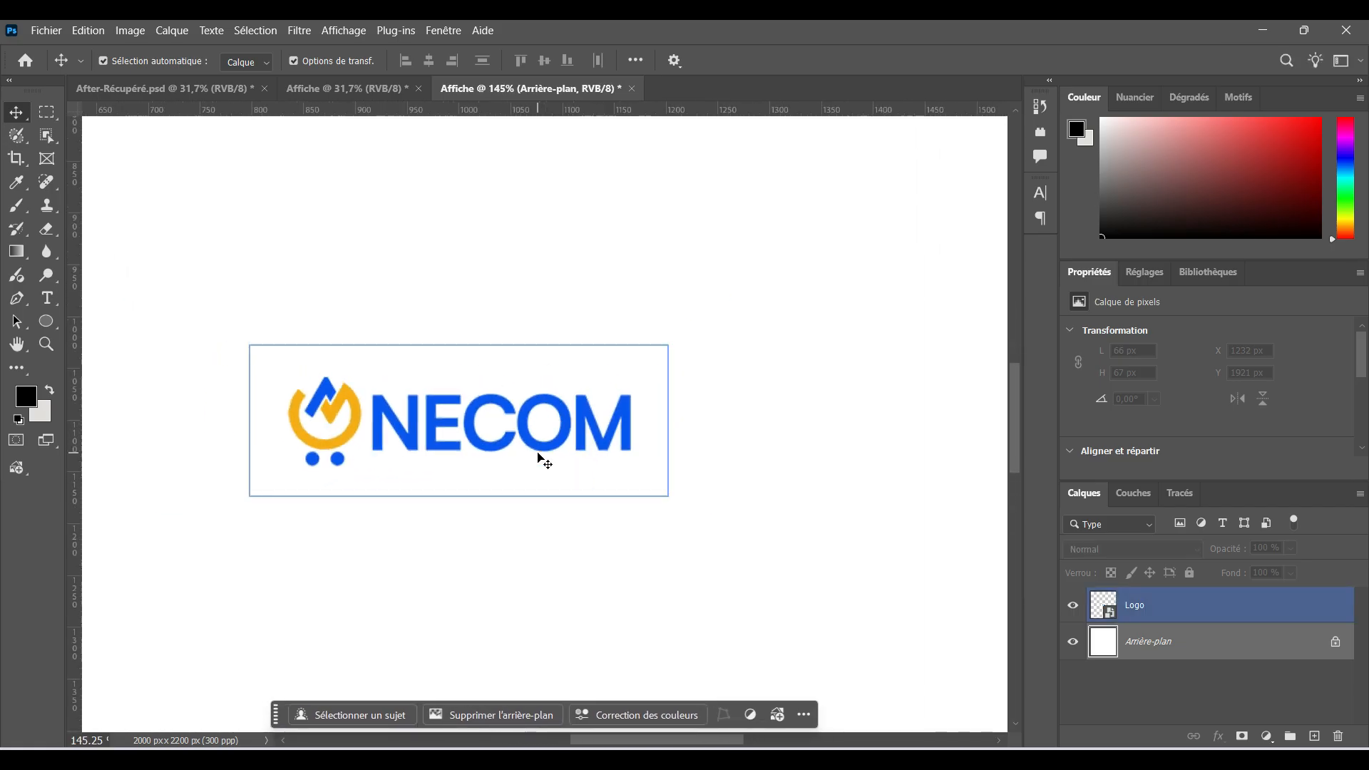
left_click(1295, 650)
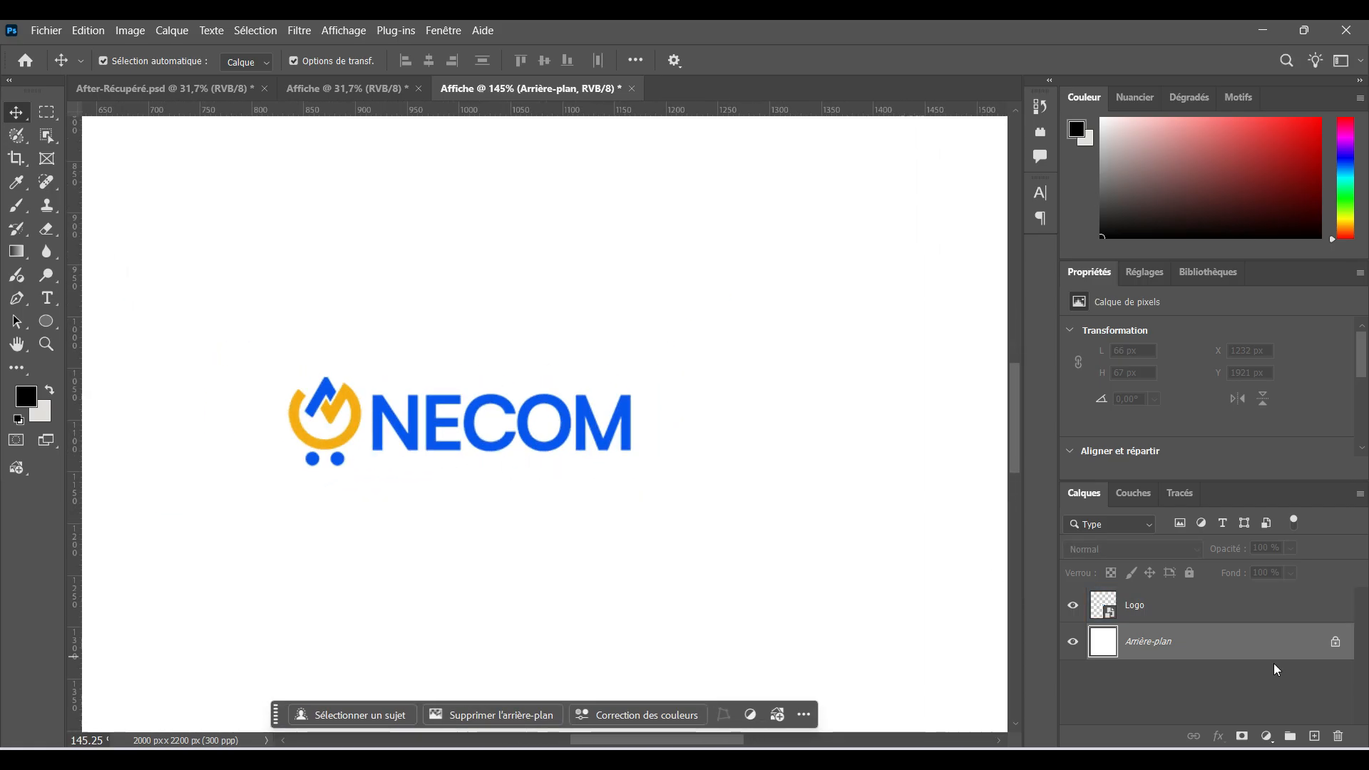
left_click(1268, 736)
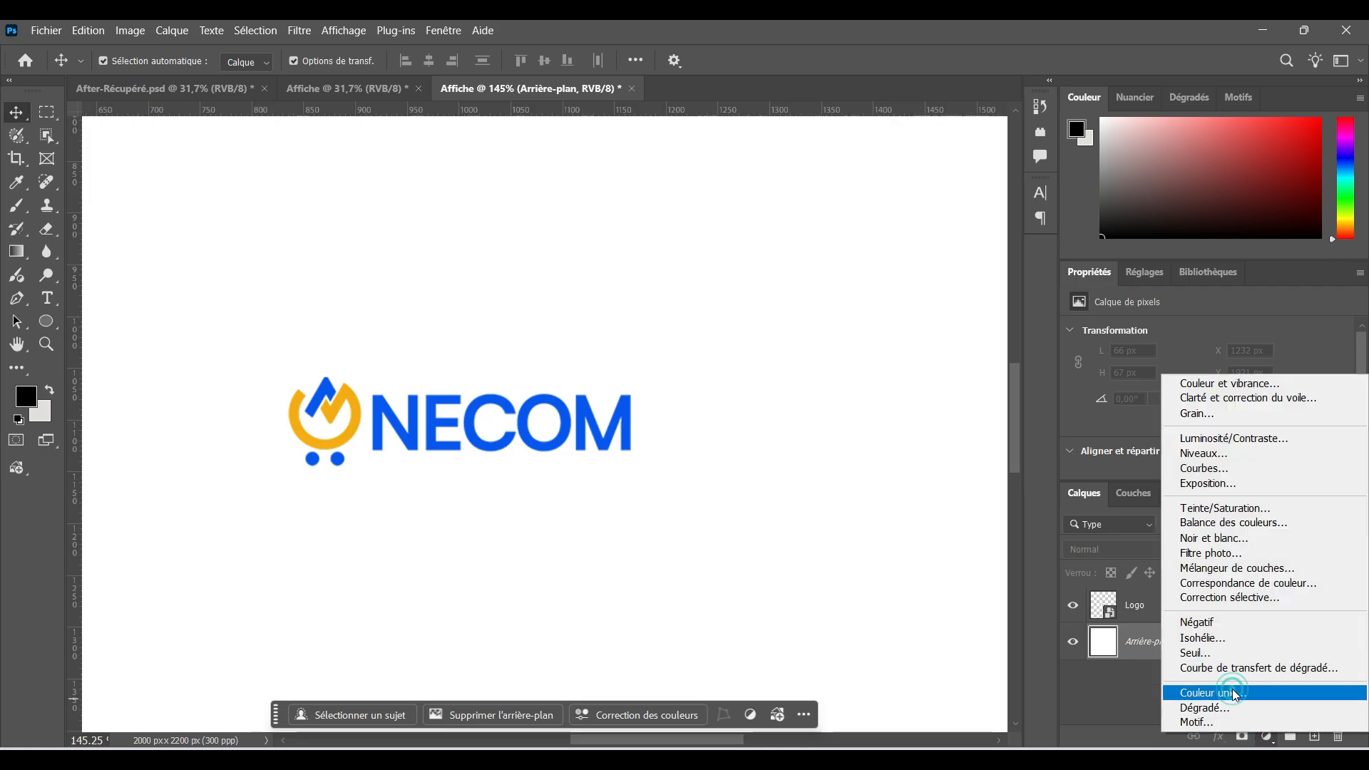
left_click(1213, 691)
left_click(527, 407)
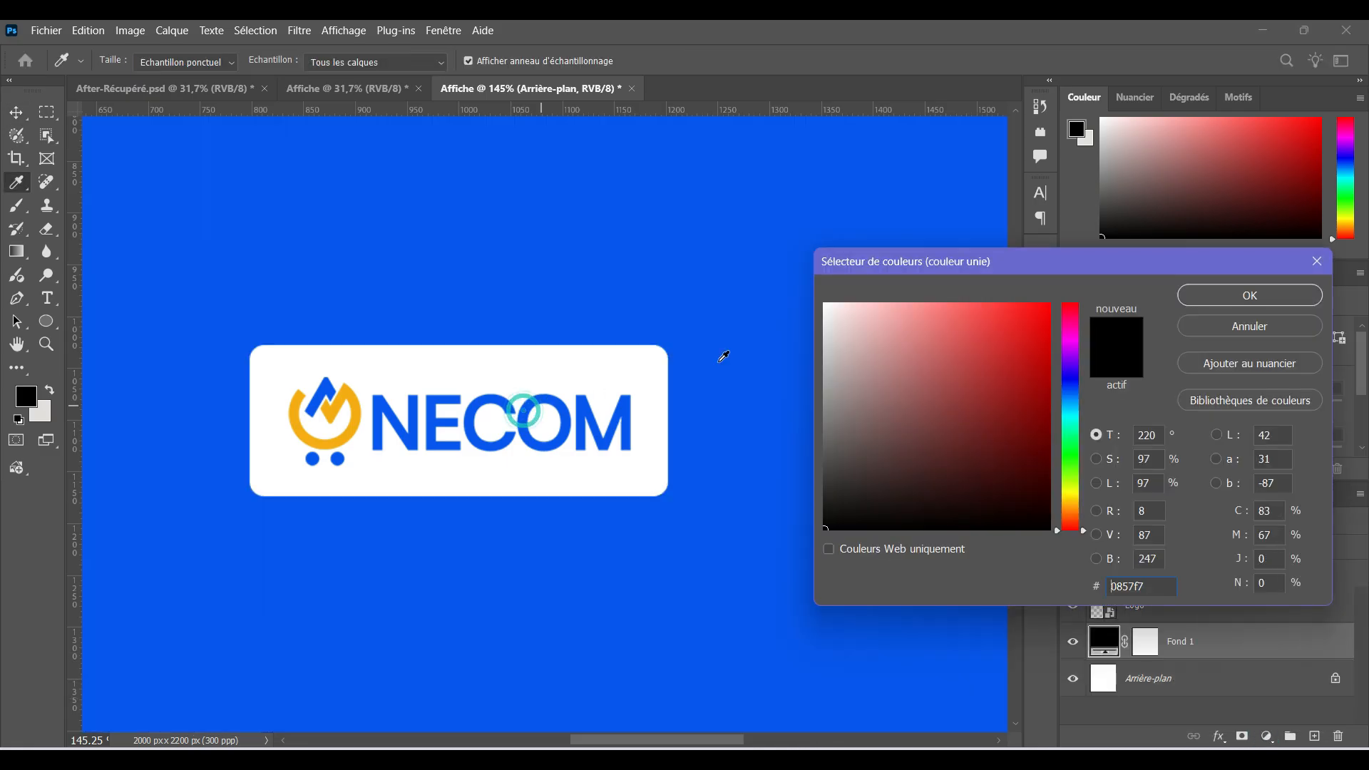
left_click(1235, 297)
key("v")
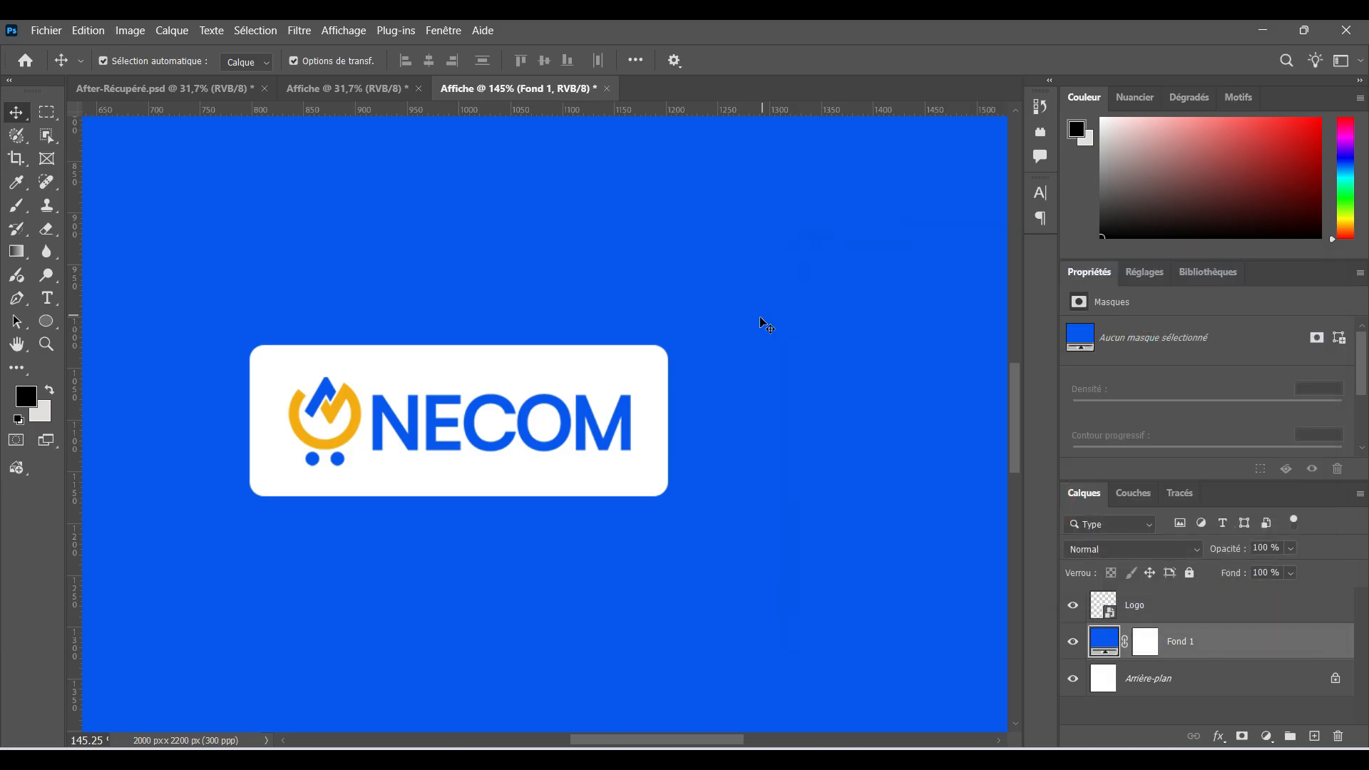
Move the logo to the poster's upper-right area, at about X 1339 px, Y 300 px
scroll(764, 346, "down", 5)
scroll(757, 360, "down", 1)
left_click_drag(758, 301, 715, 389)
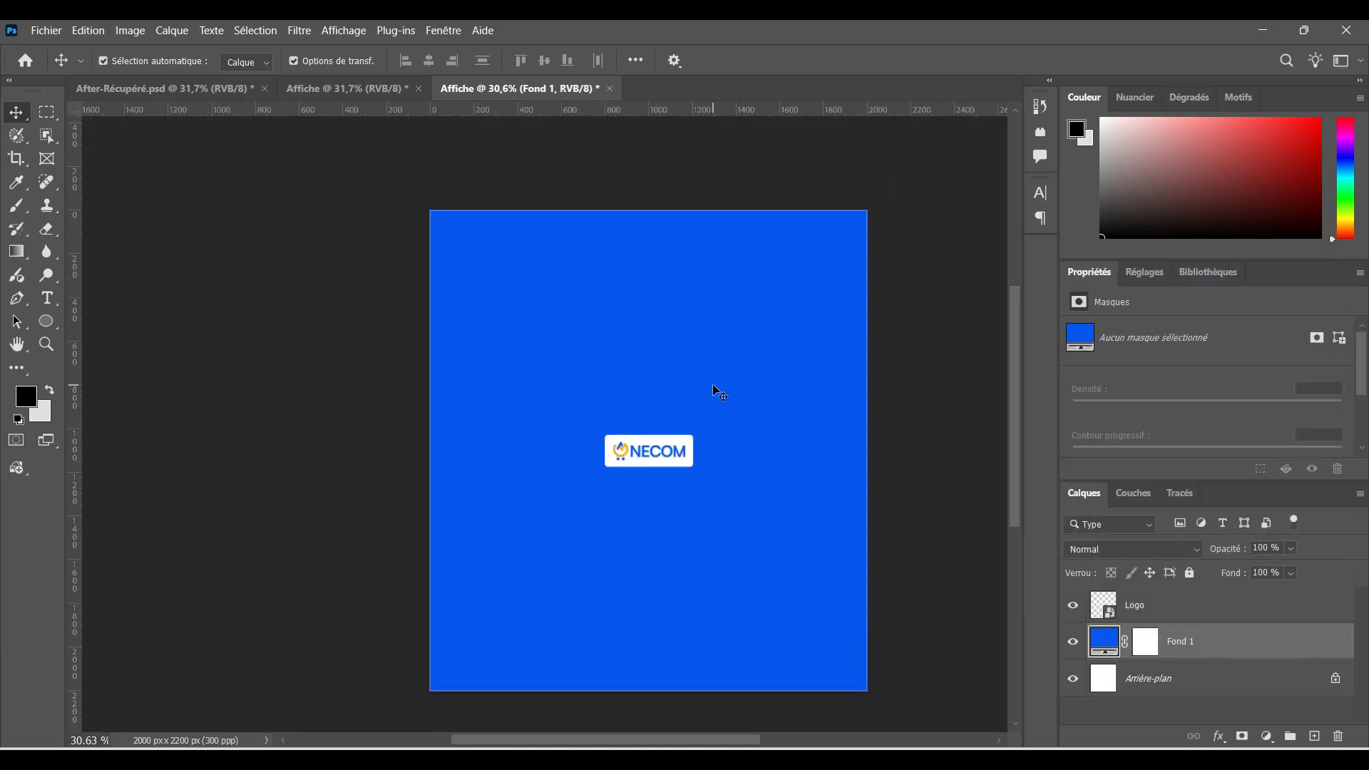
scroll(715, 389, "up", 1)
left_click_drag(644, 478, 807, 261)
scroll(777, 410, "down", 1)
left_click_drag(752, 465, 660, 415)
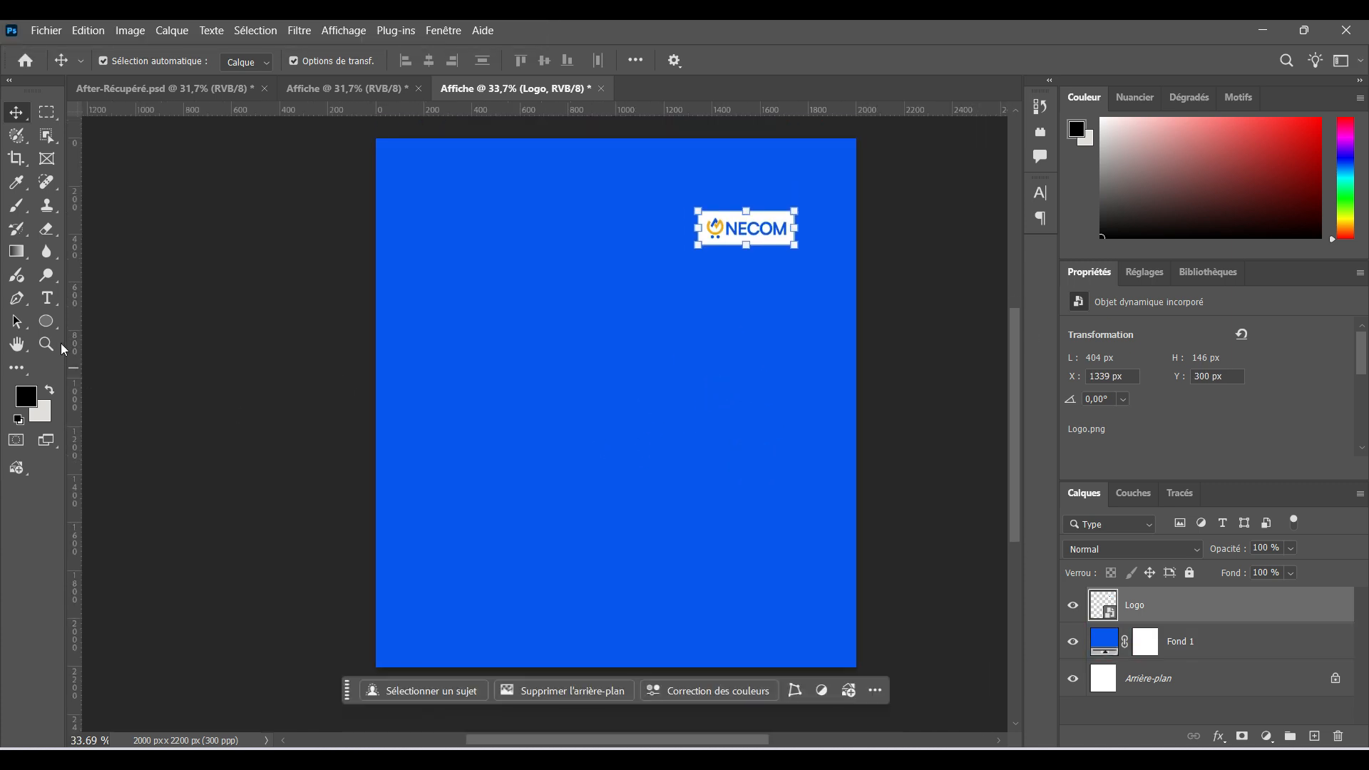
Draw a rectangle about 2257 x 814 px across the poster's lower part, extending past its edges, and fill it with white
left_click_drag(46, 321, 115, 318)
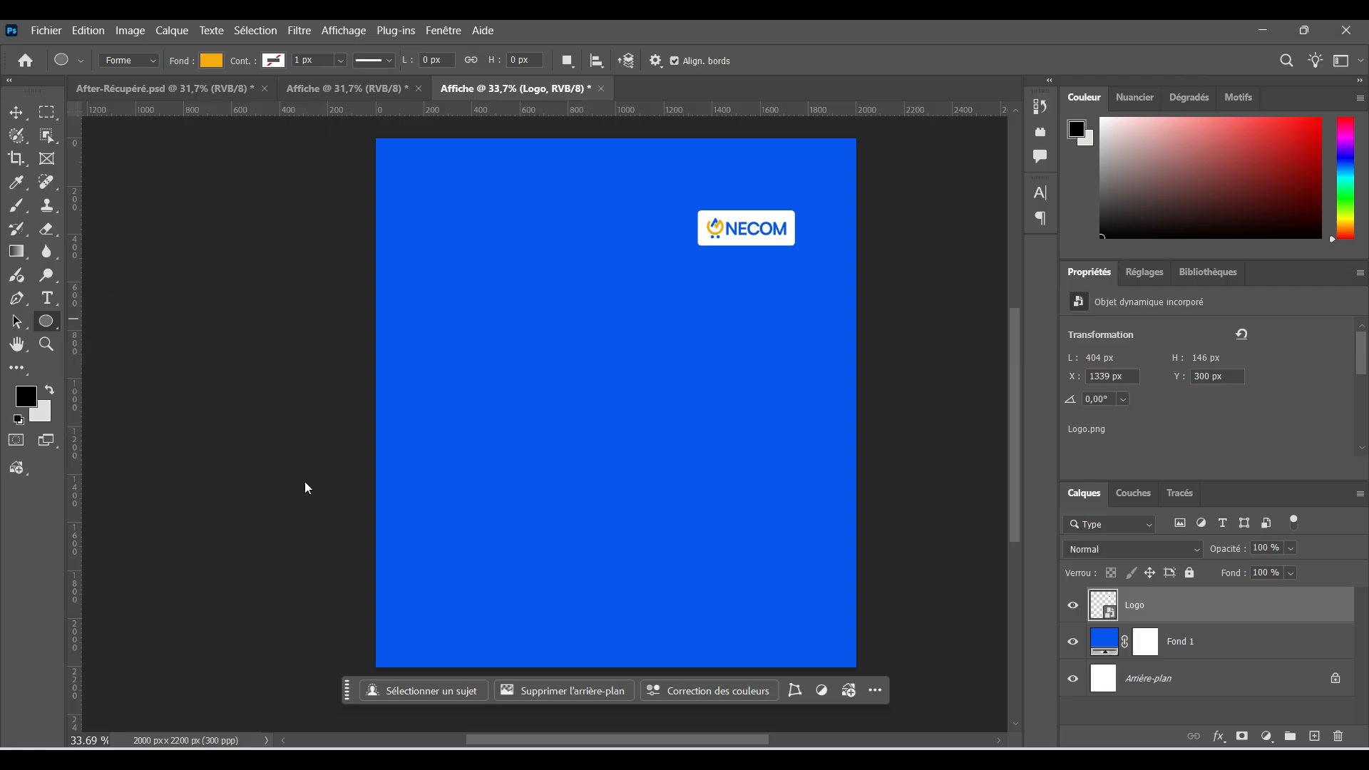
mouse_move(348, 495)
left_mouse_down()
mouse_move(889, 703)
mouse_move(890, 690)
left_mouse_up()
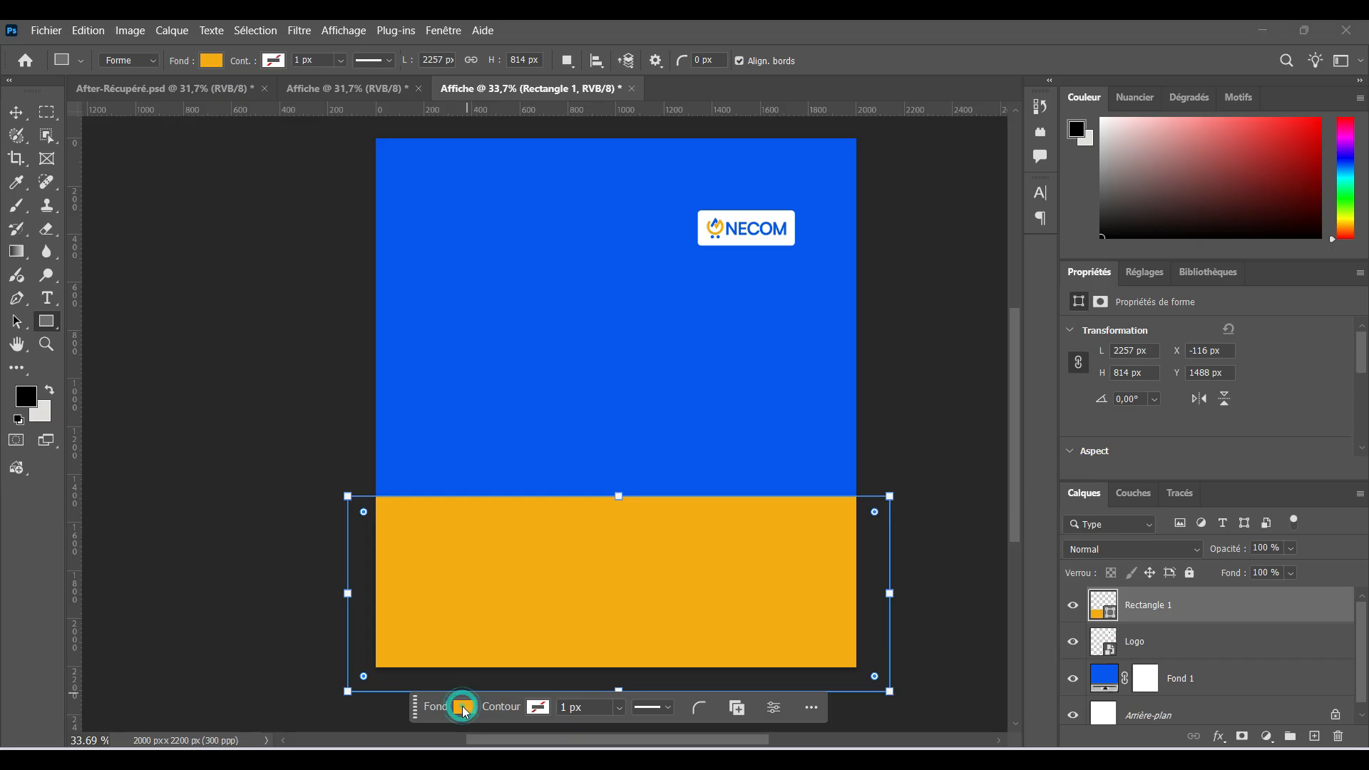
left_click(465, 708)
left_click(479, 504)
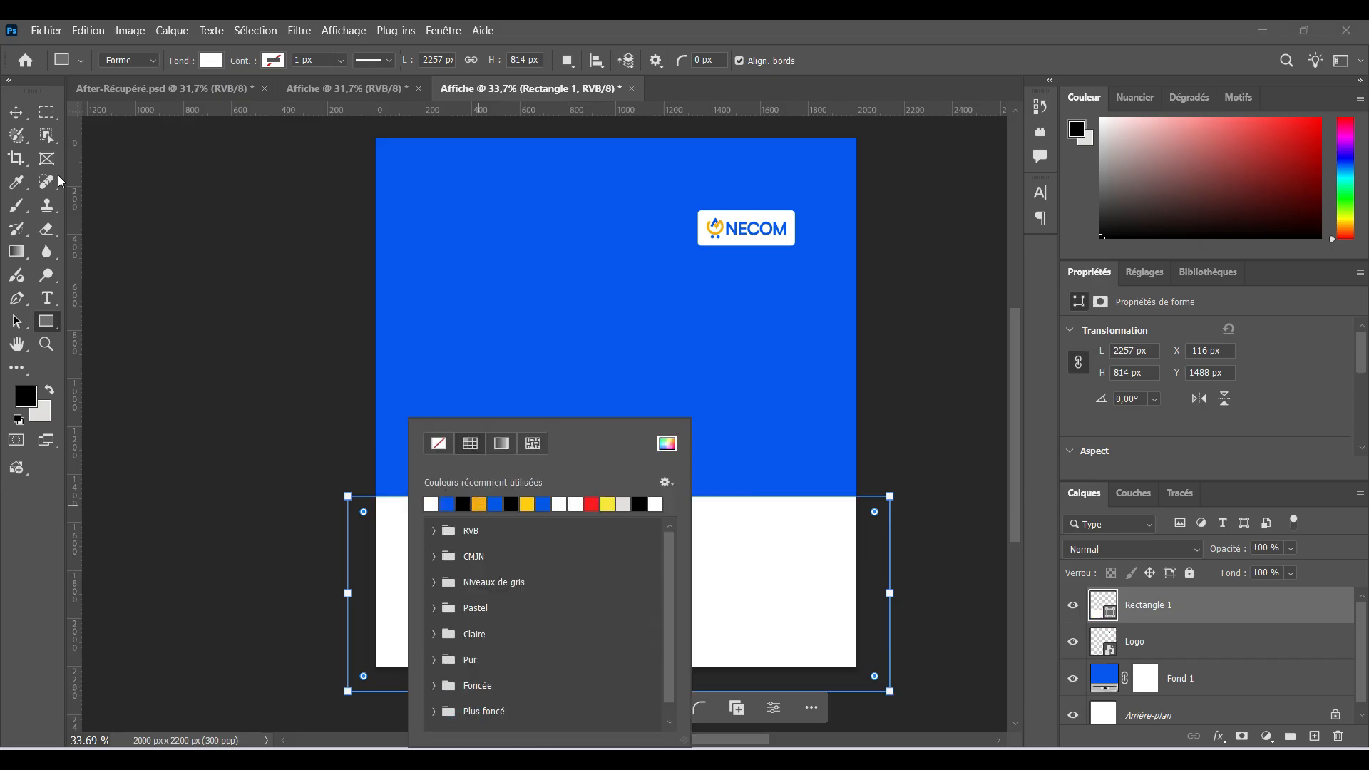
left_click(11, 116)
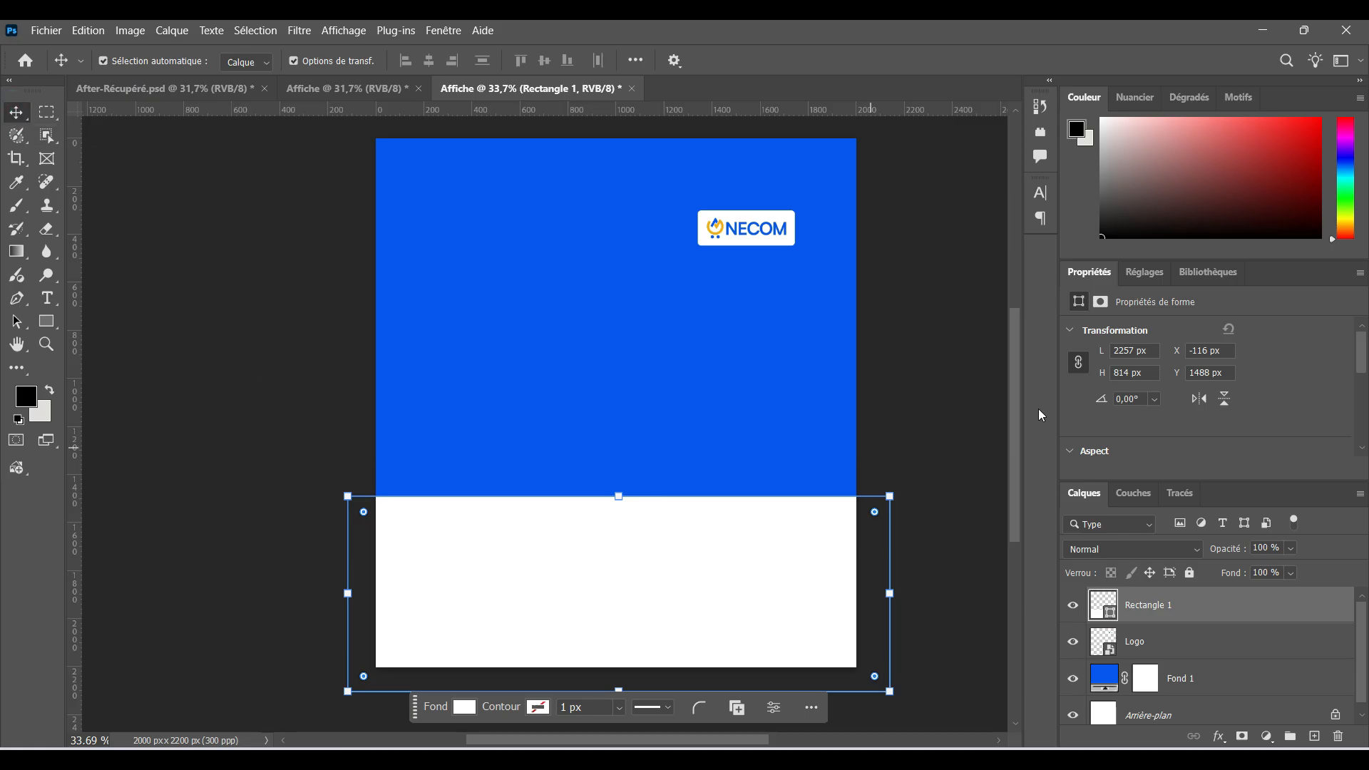
Round all four corners of the white rectangle with a linked radius of 350 px
scroll(1187, 409, "down", 5)
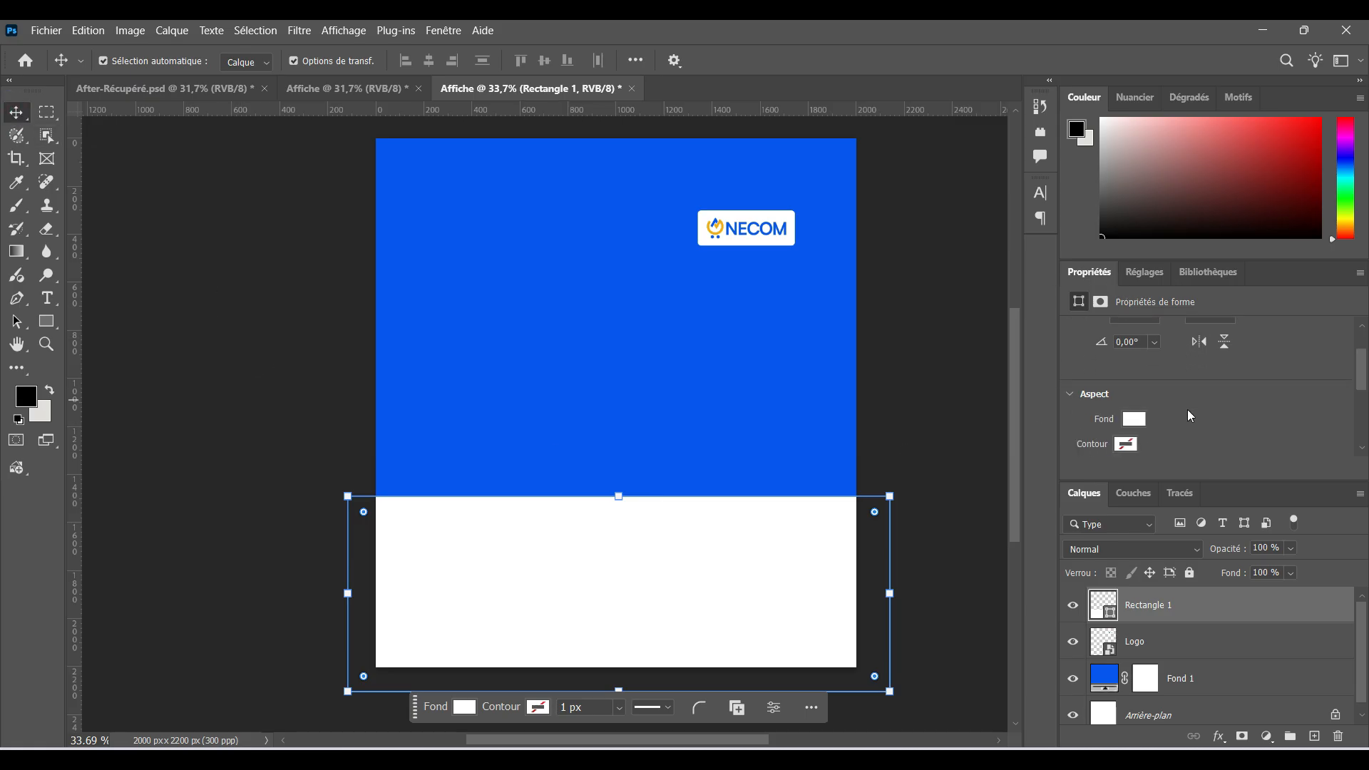
scroll(1134, 414, "down", 1)
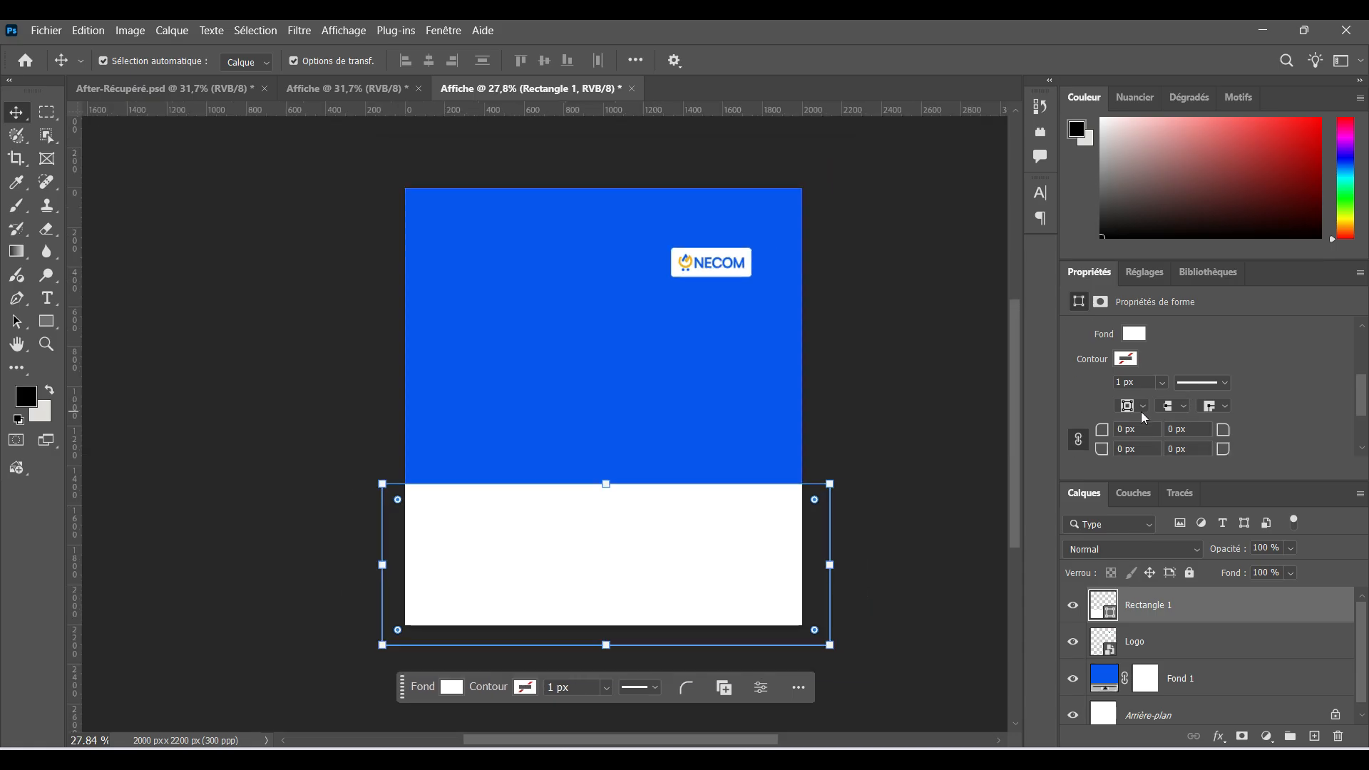
scroll(1140, 424, "up", 1)
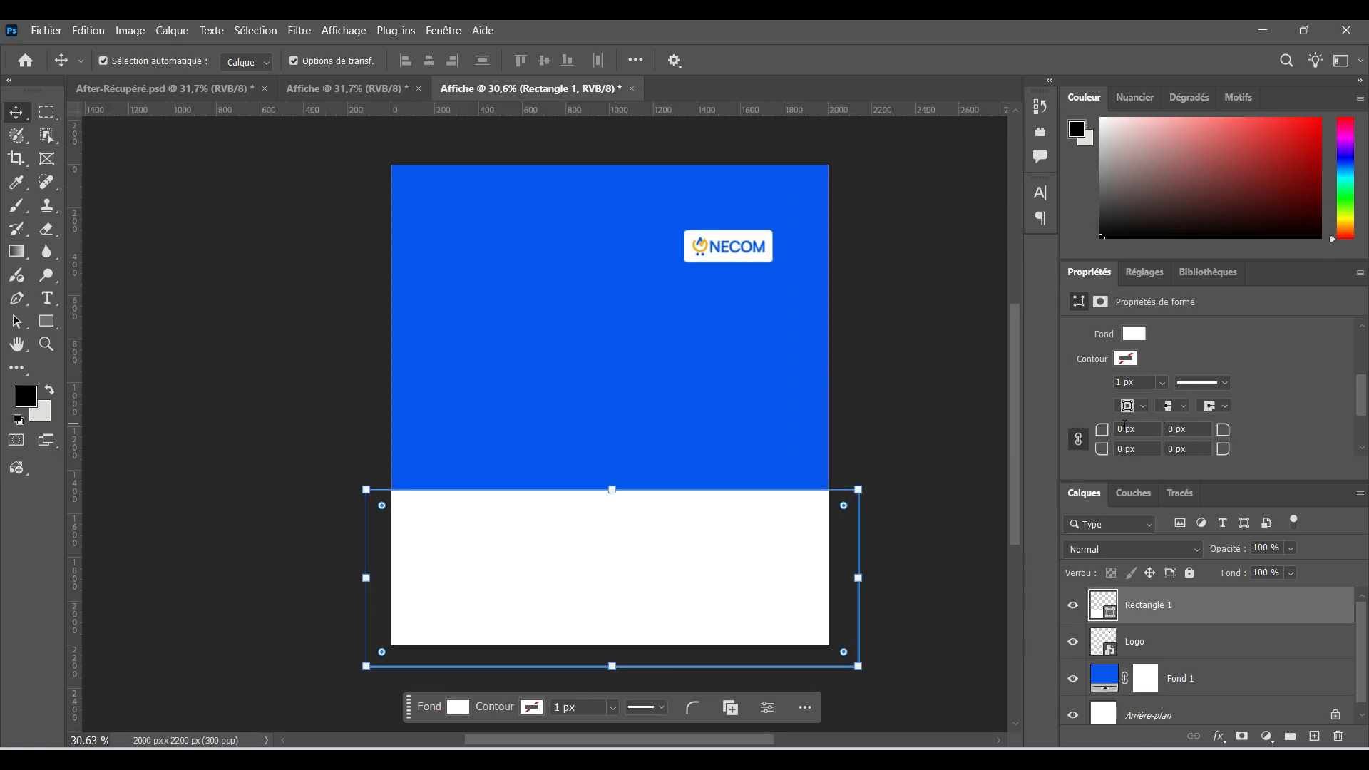
left_click(1125, 428)
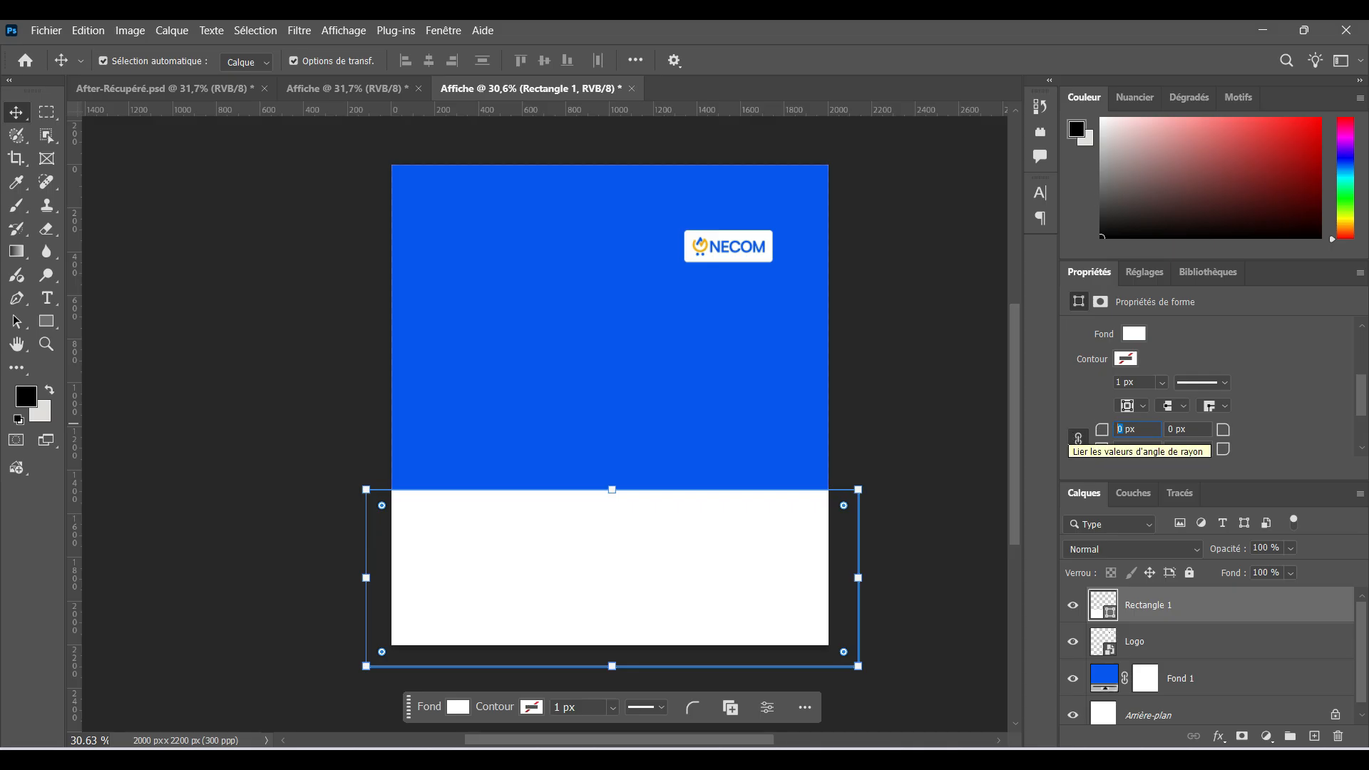
type("350")
left_click(1073, 436)
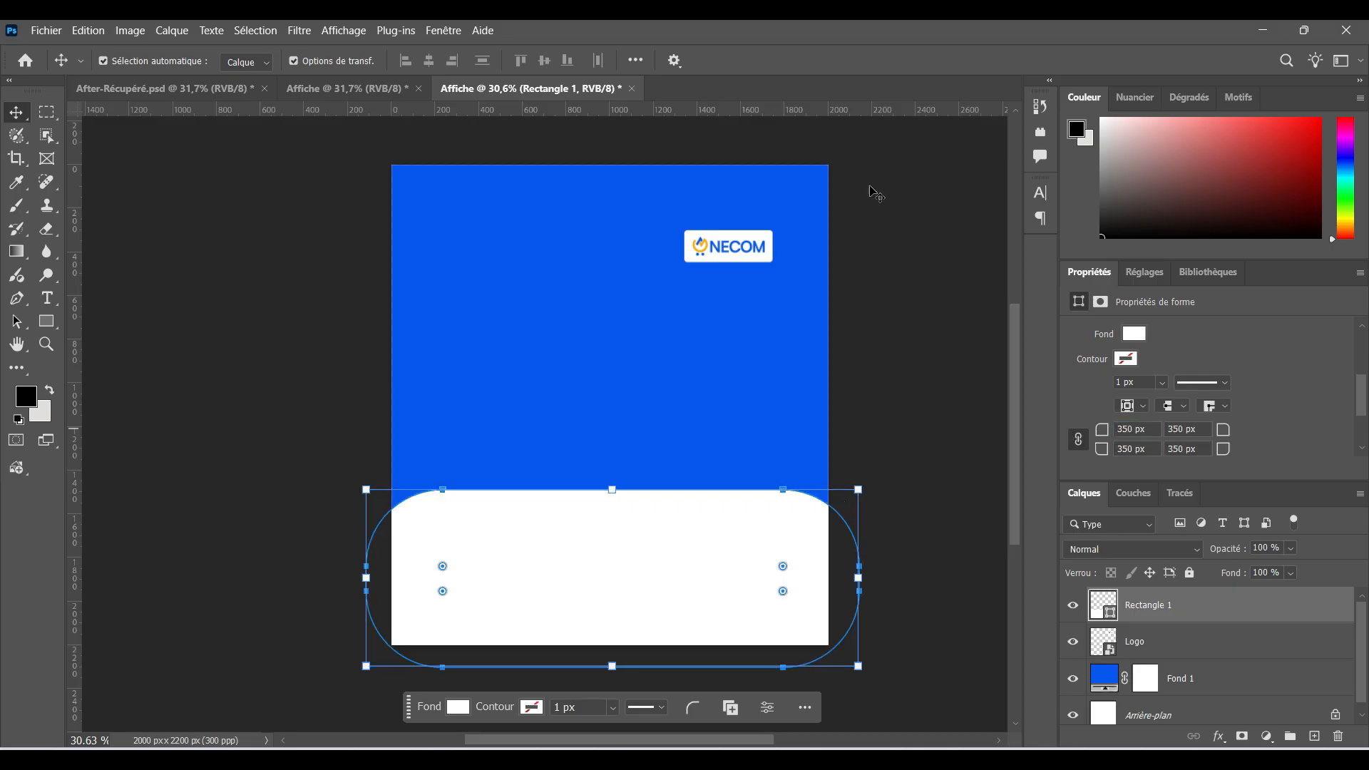
Place Image.png from the Flyer_Necom folder on the poster and move it to about X 1013 px, Y 472 px
left_click(329, 368)
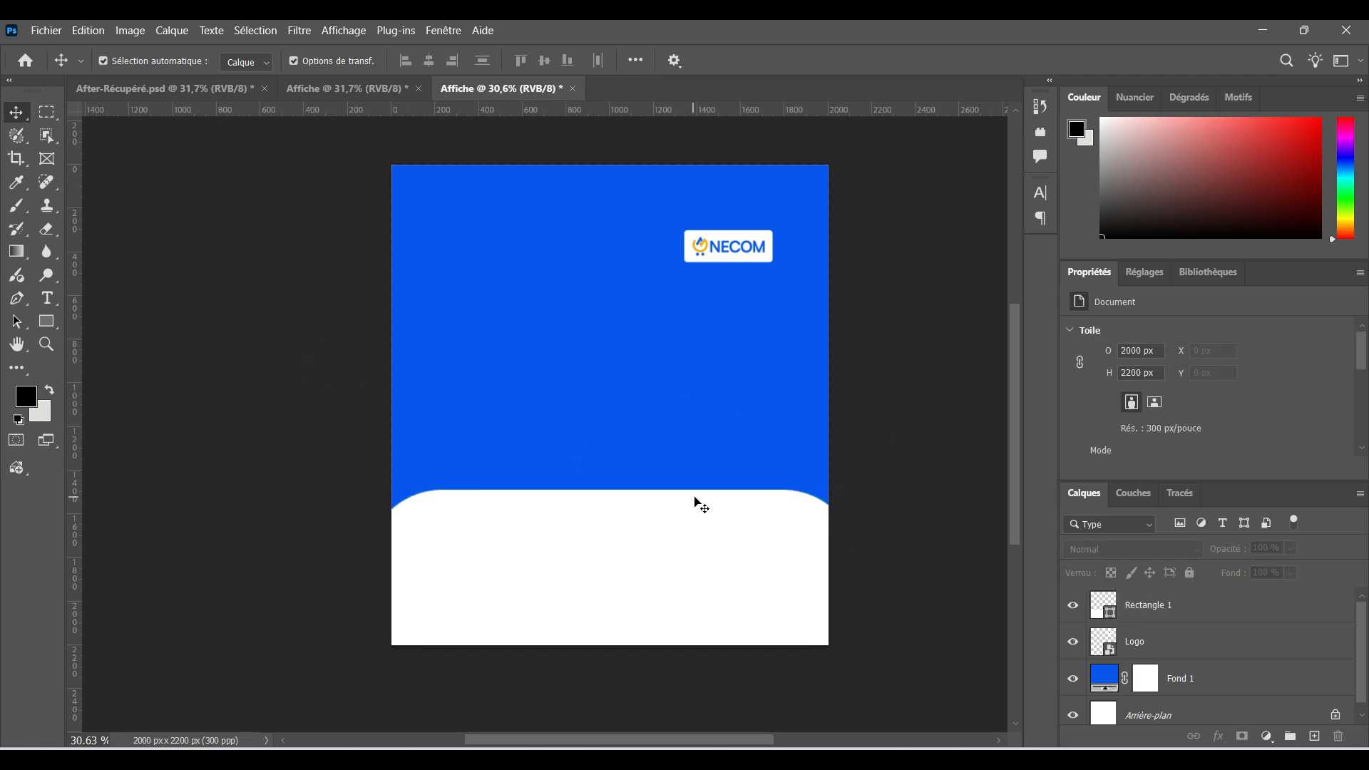
scroll(722, 511, "up", 1)
key("alt+Tab")
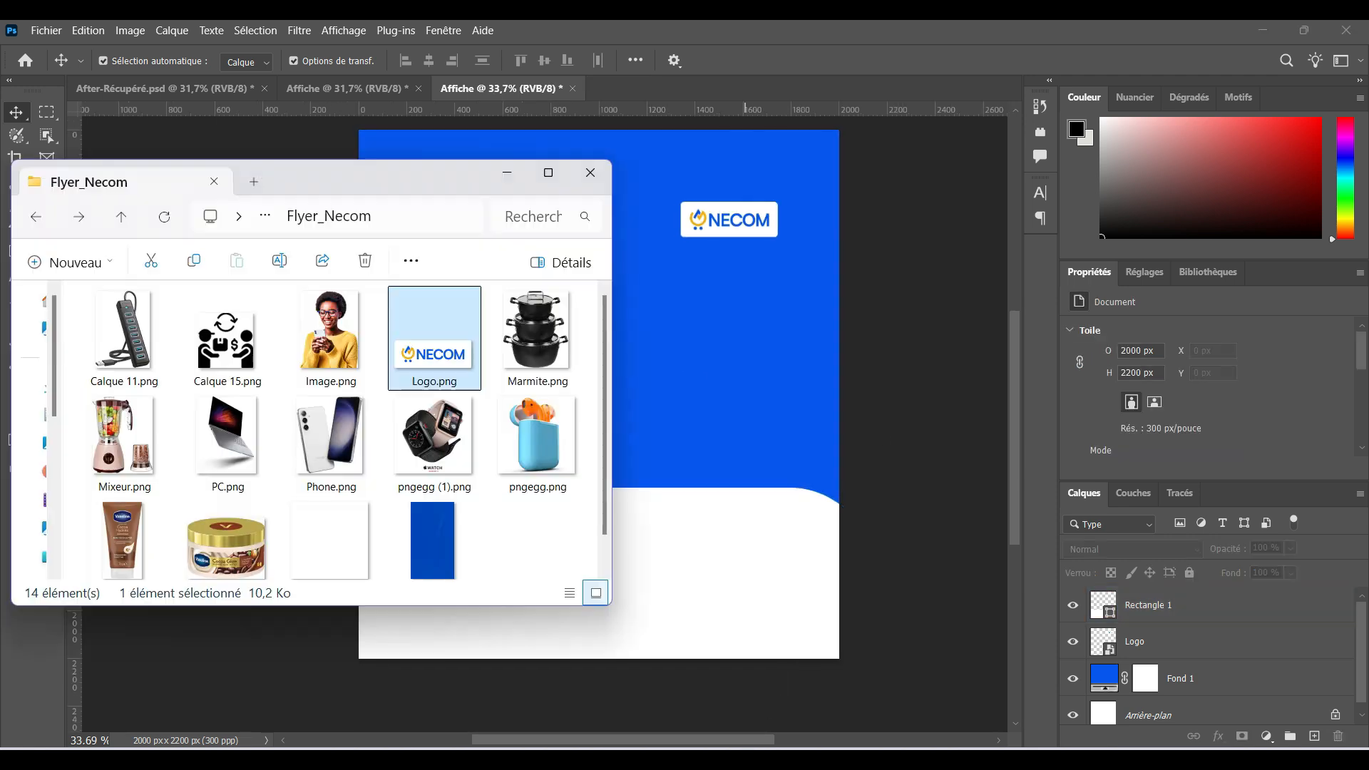
left_click_drag(332, 327, 708, 377)
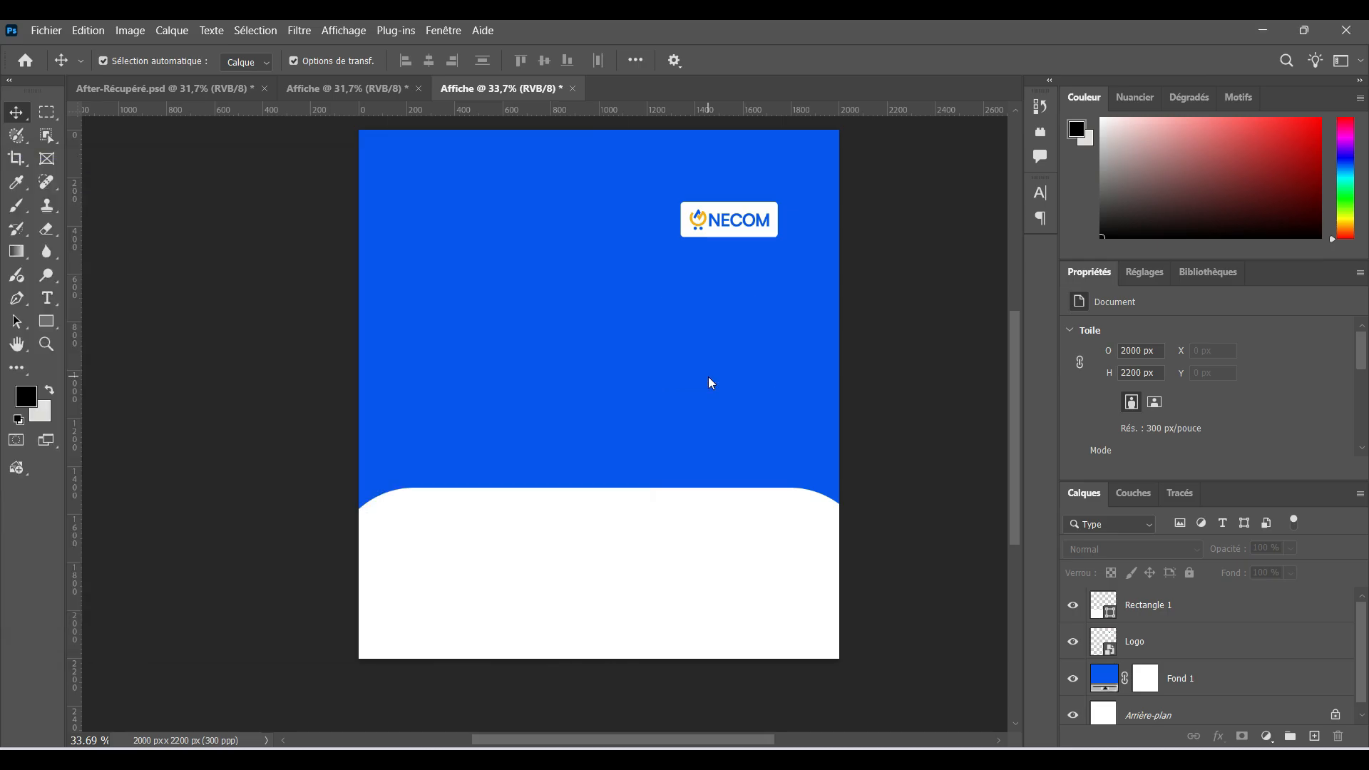
left_click(1032, 59)
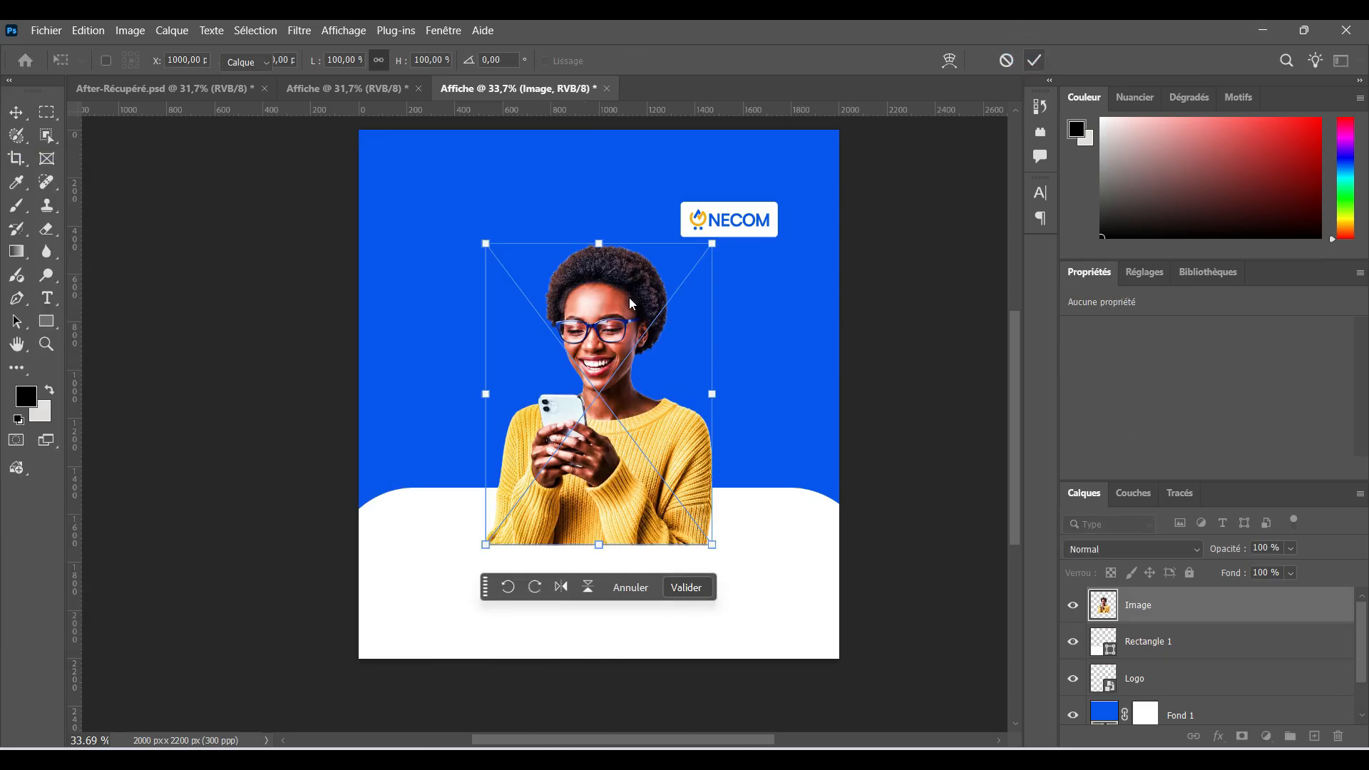
left_click_drag(630, 386, 747, 386)
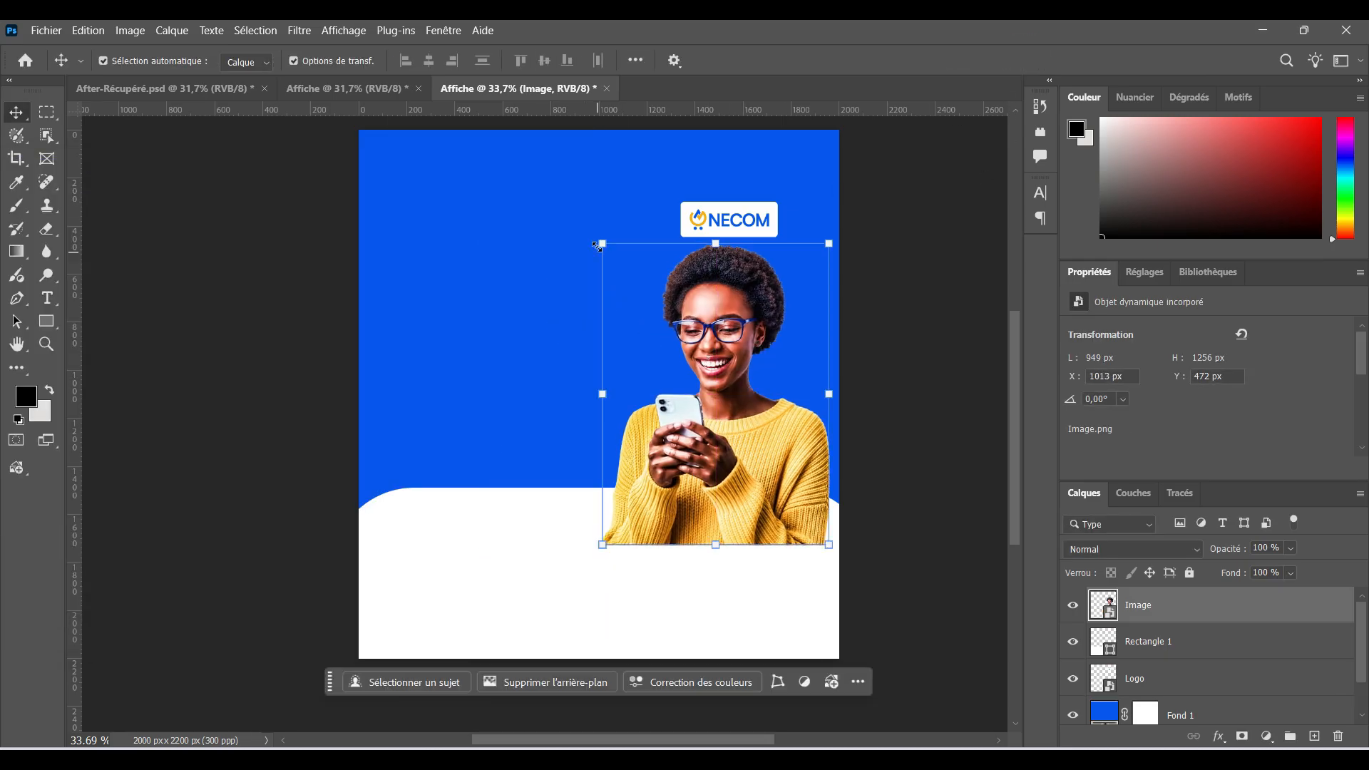
Scale the woman's image to about 891 x 1180 px, nudge the logo up and fit the image beneath it against the poster's right edge
left_click_drag(601, 243, 617, 261)
mouse_move(700, 397)
left_mouse_down()
mouse_move(717, 387)
mouse_move(714, 404)
left_mouse_up()
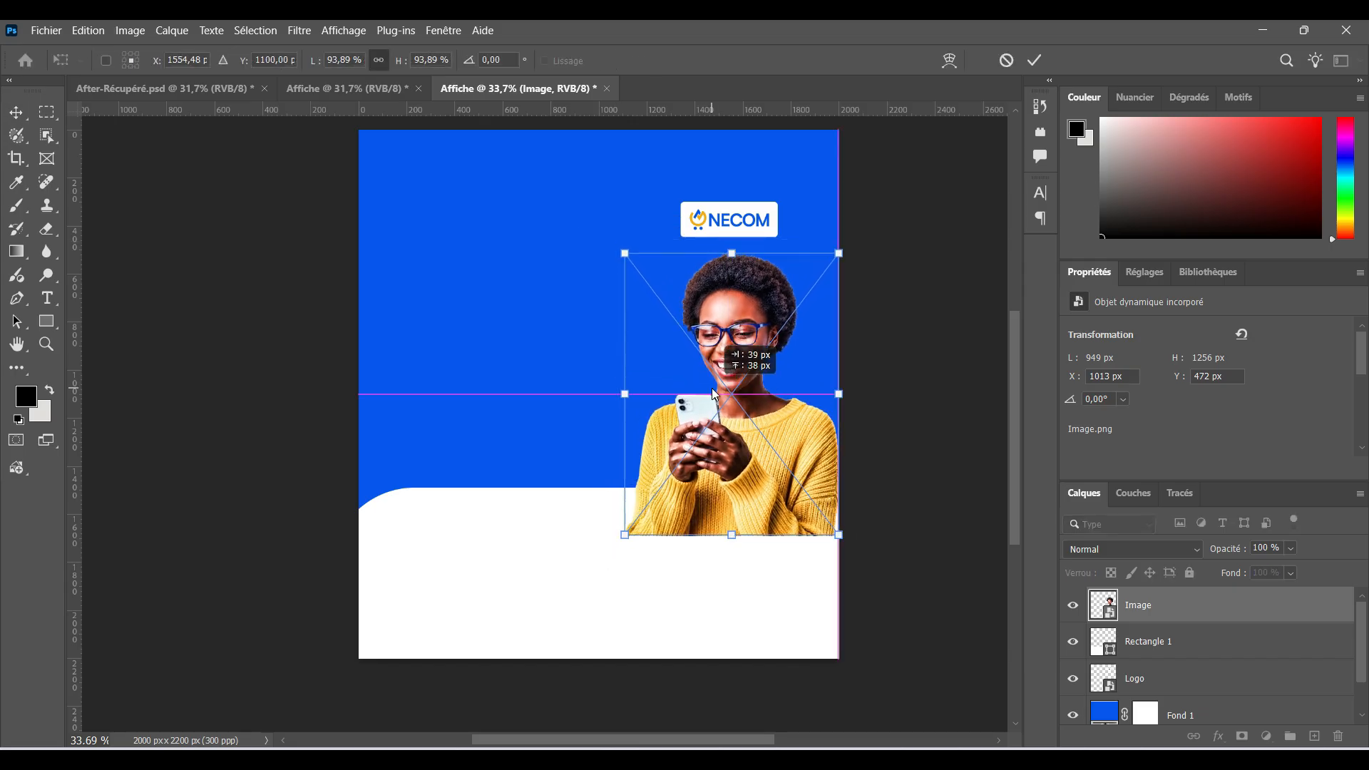
left_click_drag(758, 218, 760, 209)
left_click_drag(751, 343, 752, 327)
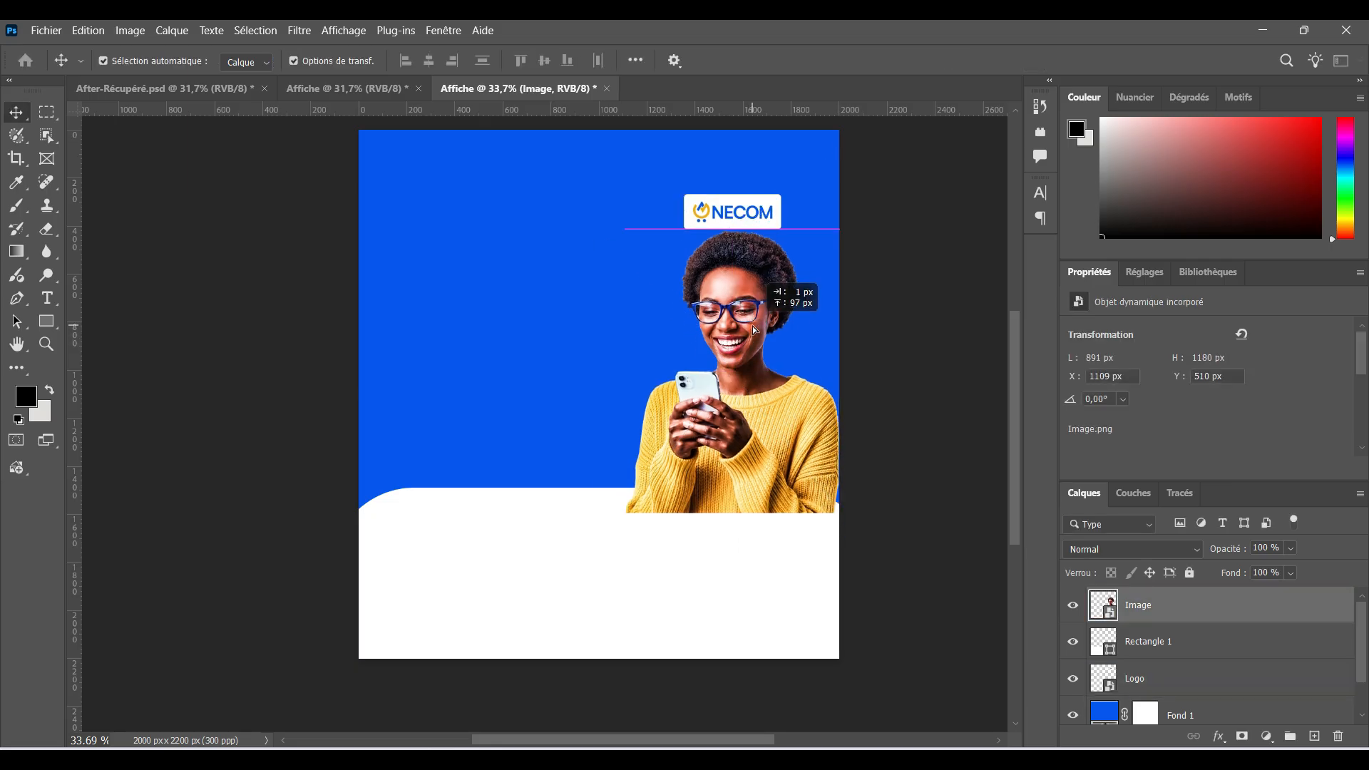
left_click_drag(788, 447, 794, 447)
Move the Rectangle 1 layer above the Image layer so the white base covers the bottom of the woman's photo
left_click(1218, 646)
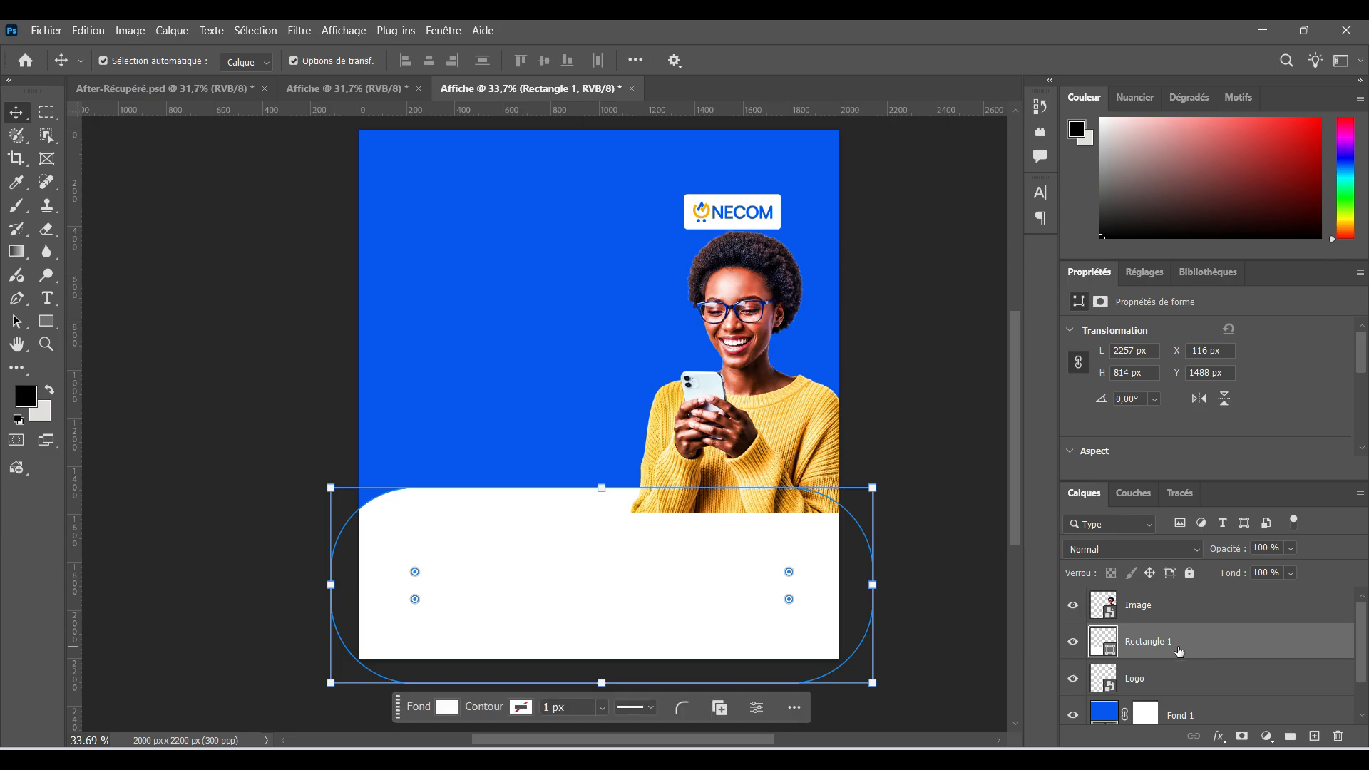
left_click_drag(1200, 648, 1193, 594)
left_click(932, 385)
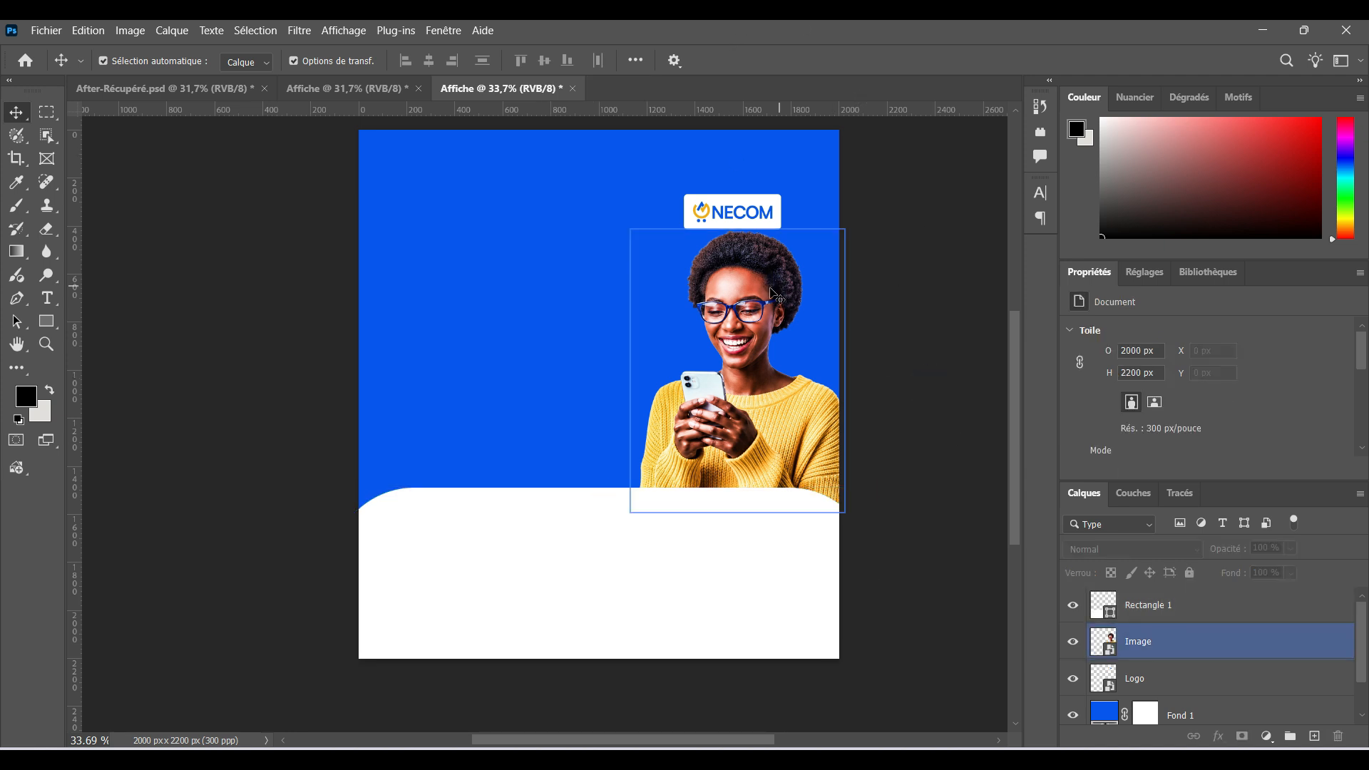
Move the logo slightly higher and scale the woman's image down to about 87.98 %, leaving space between them
scroll(767, 278, "up", 3)
left_click_drag(753, 266, 758, 247)
left_click_drag(746, 344, 747, 347)
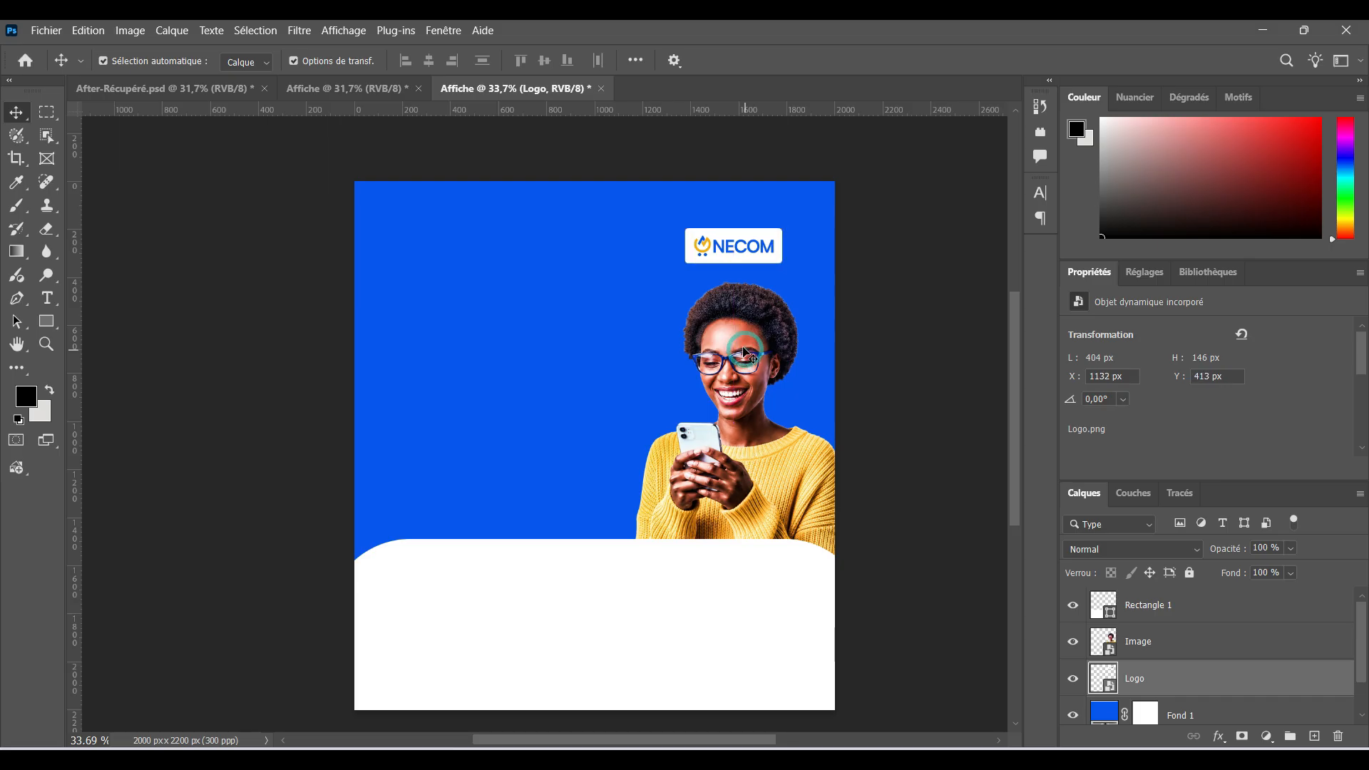
left_click(769, 378)
left_click_drag(627, 281, 639, 299)
left_click(1034, 59)
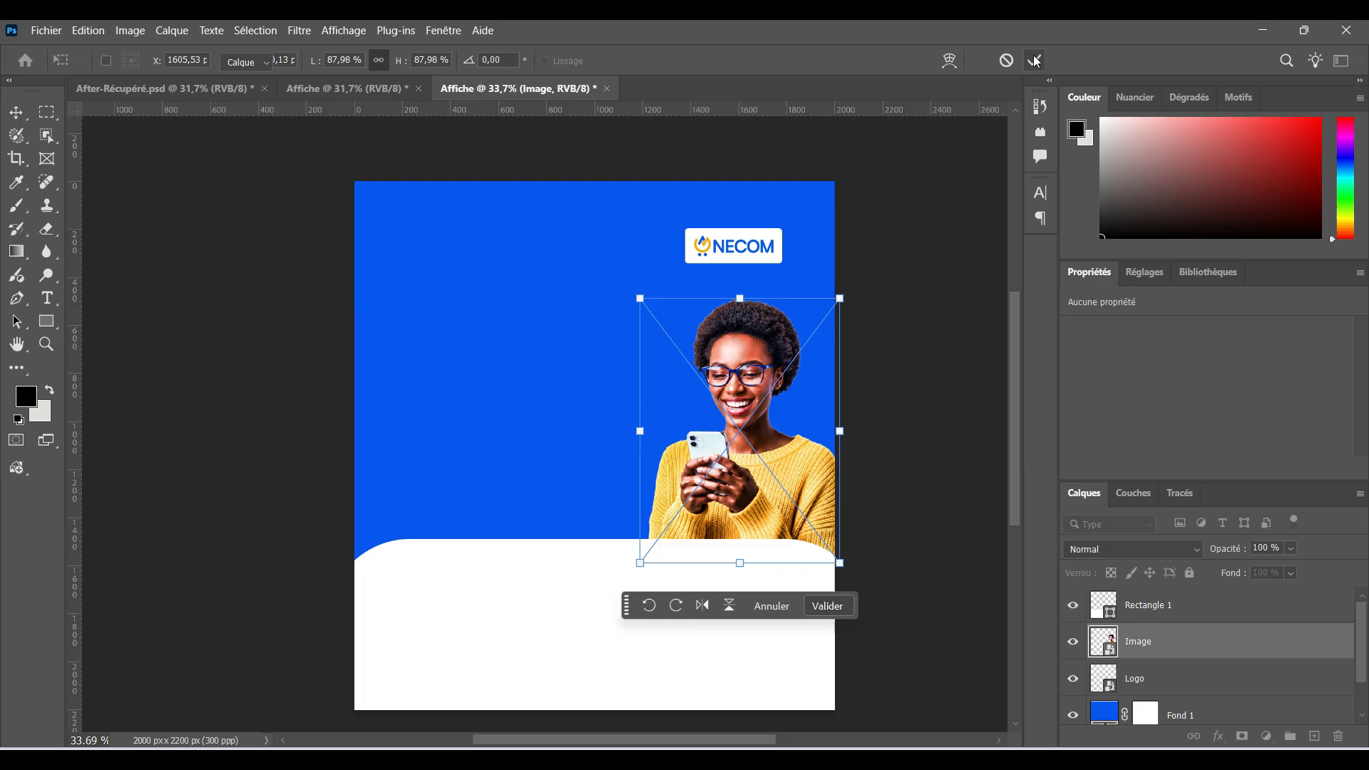
Lock the Rectangle 1, Image, Logo and Fond 1 layers together
left_click(1194, 712)
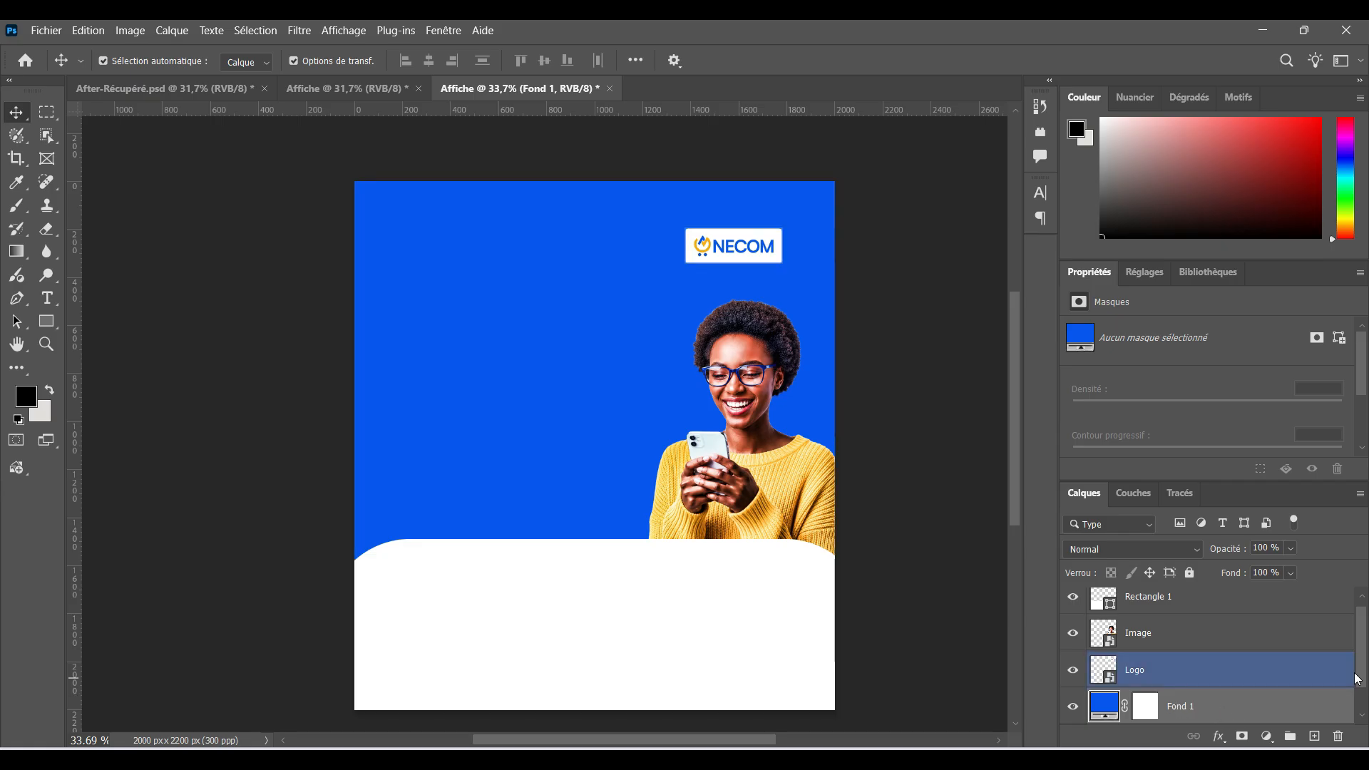
scroll(1361, 667, "up", 1)
left_click(1132, 657)
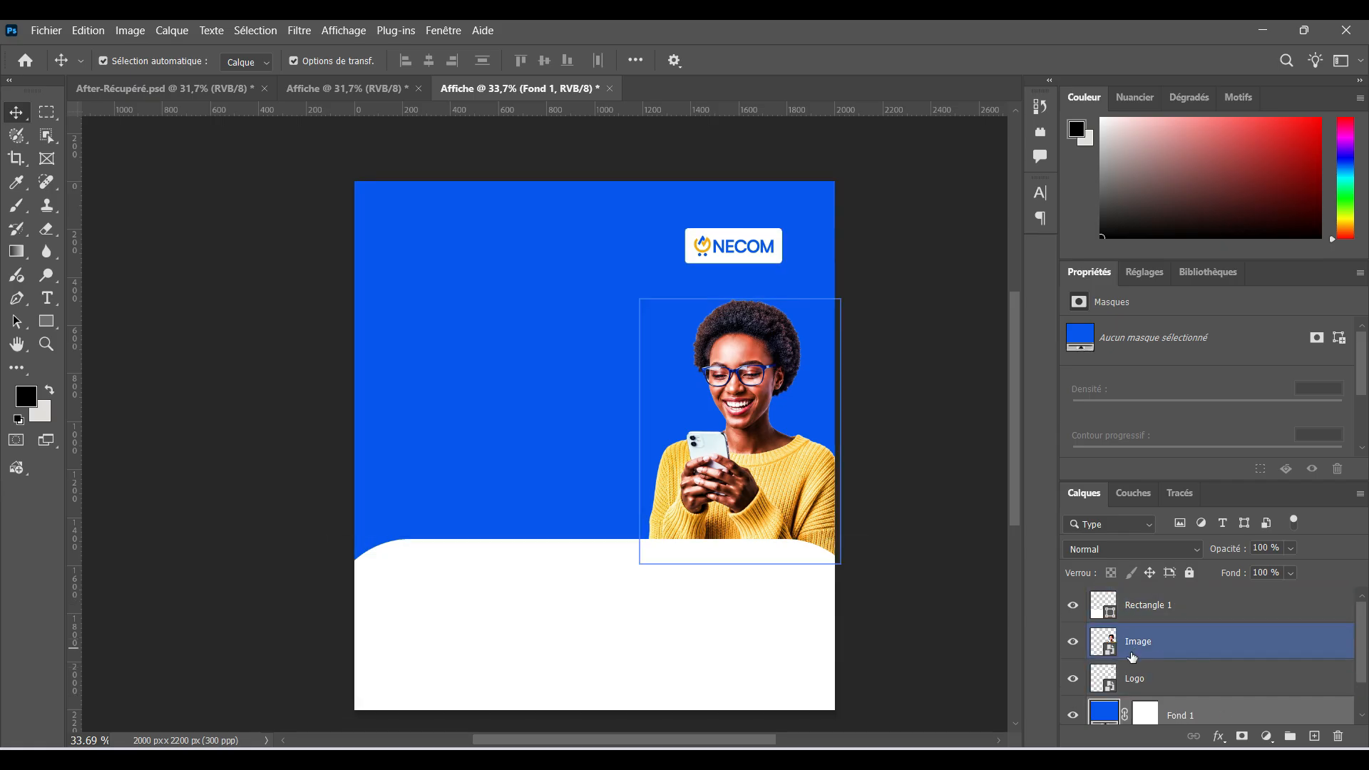
left_click(1195, 616)
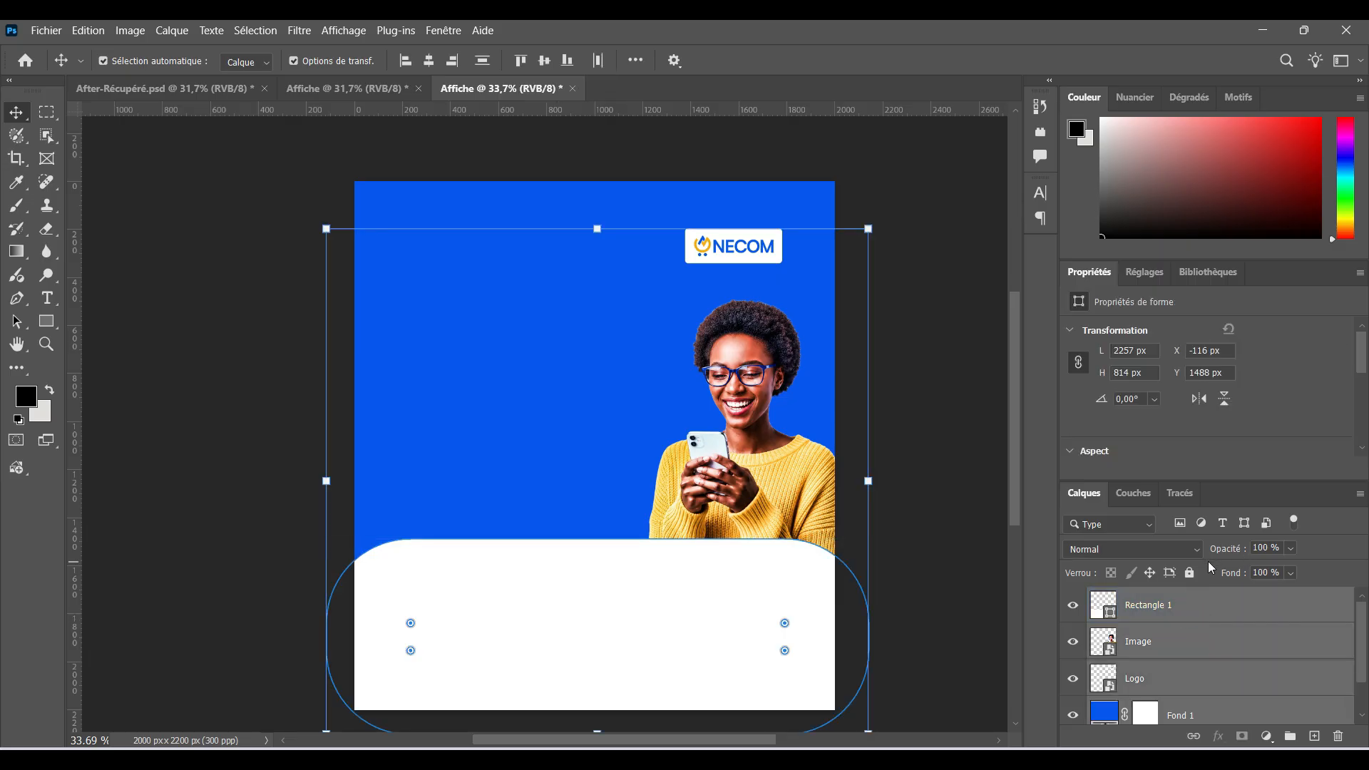
left_click(1190, 573)
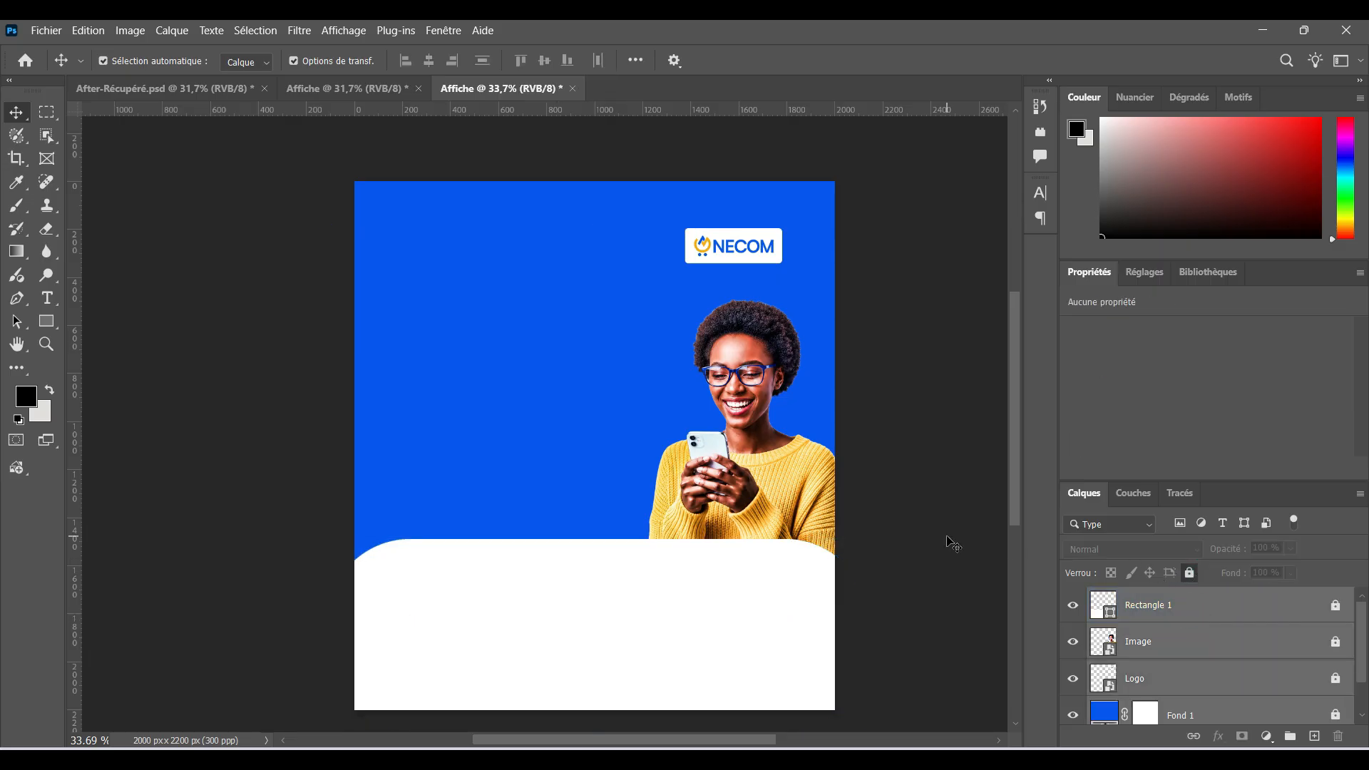
left_click(902, 576)
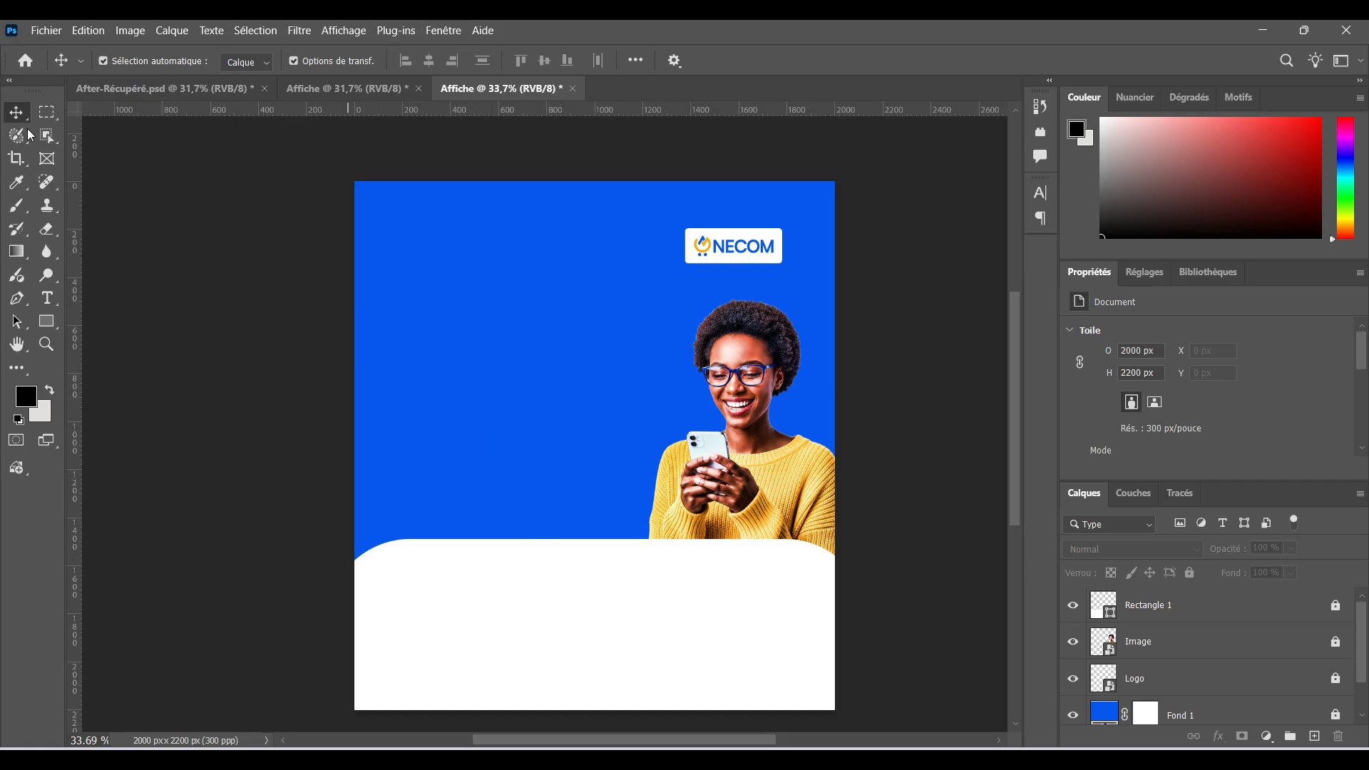
Add the three-line heading "Tous vos / produits préférés / aux meilleurs prix" to the left of the woman in Satoshi Black, 36 pt
left_click(47, 298)
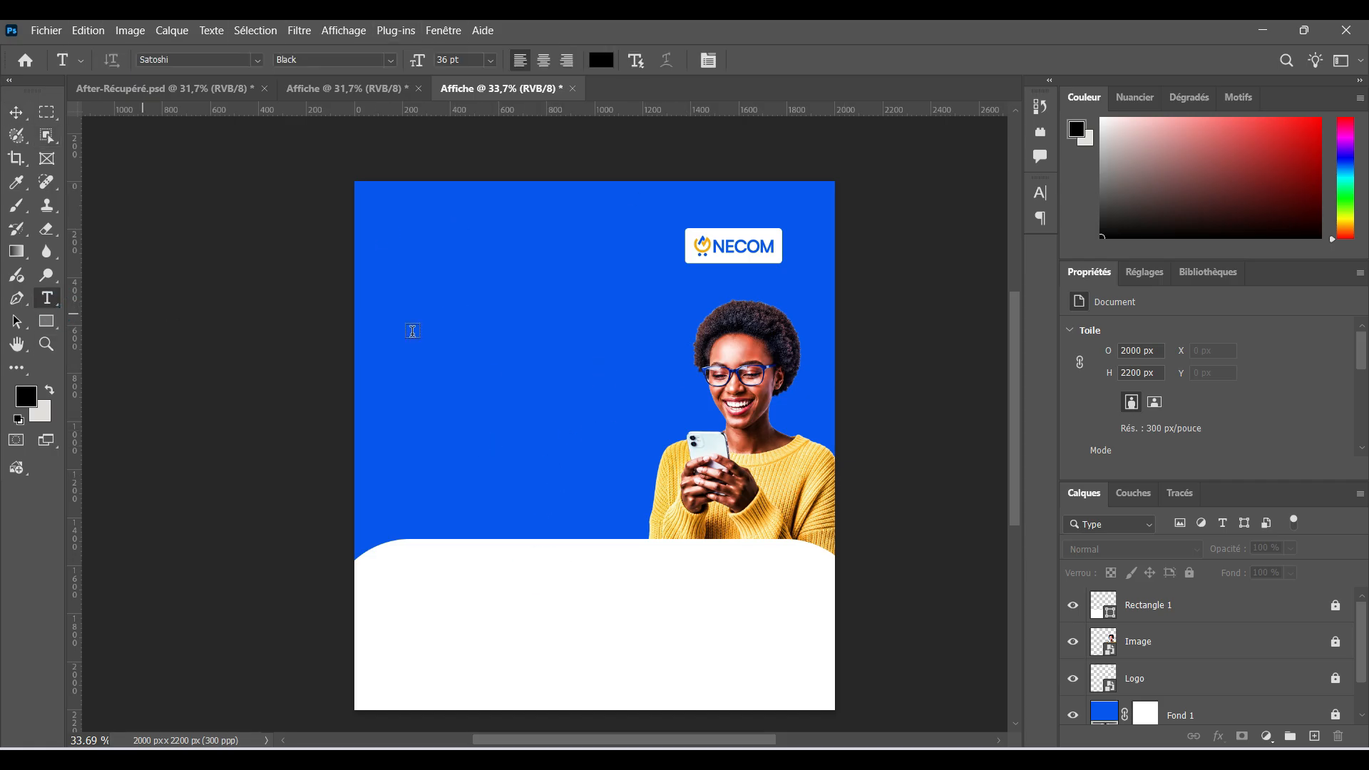
left_click(413, 316)
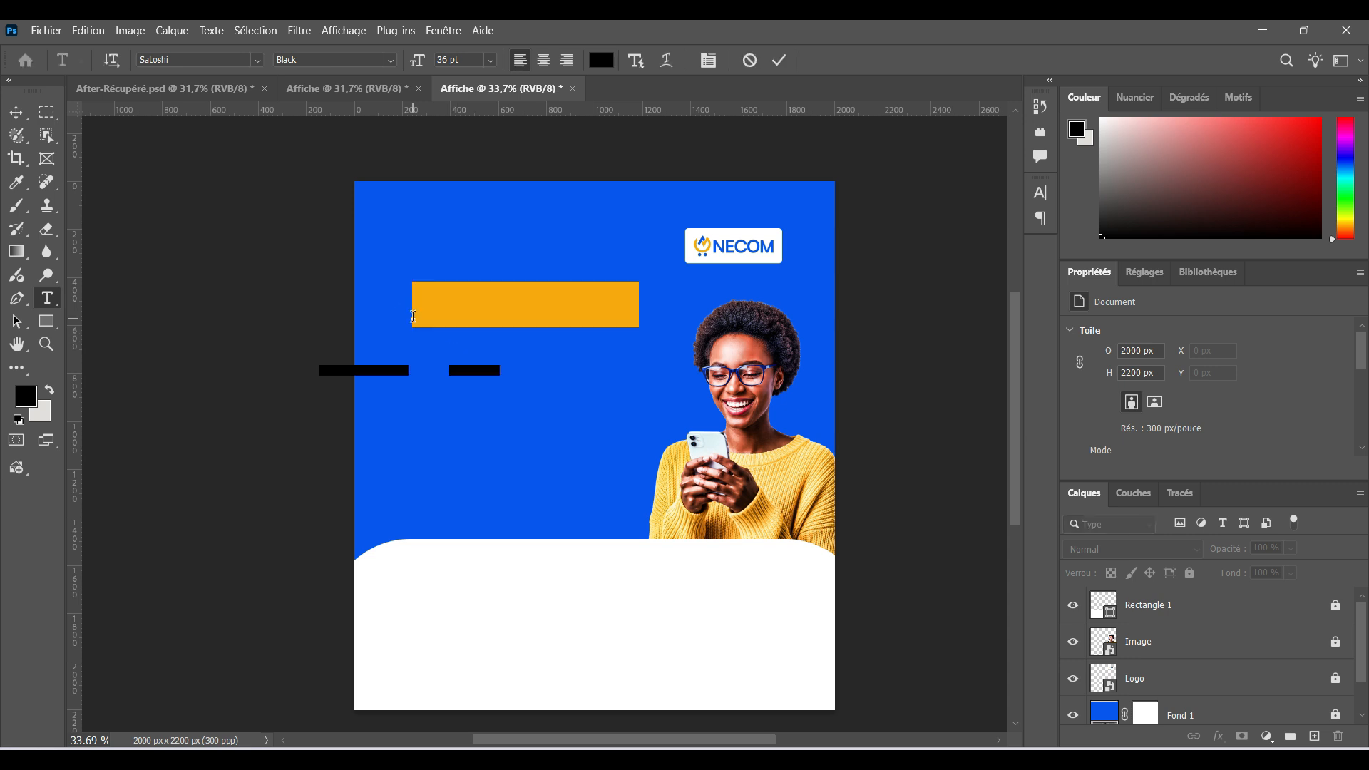
type("To")
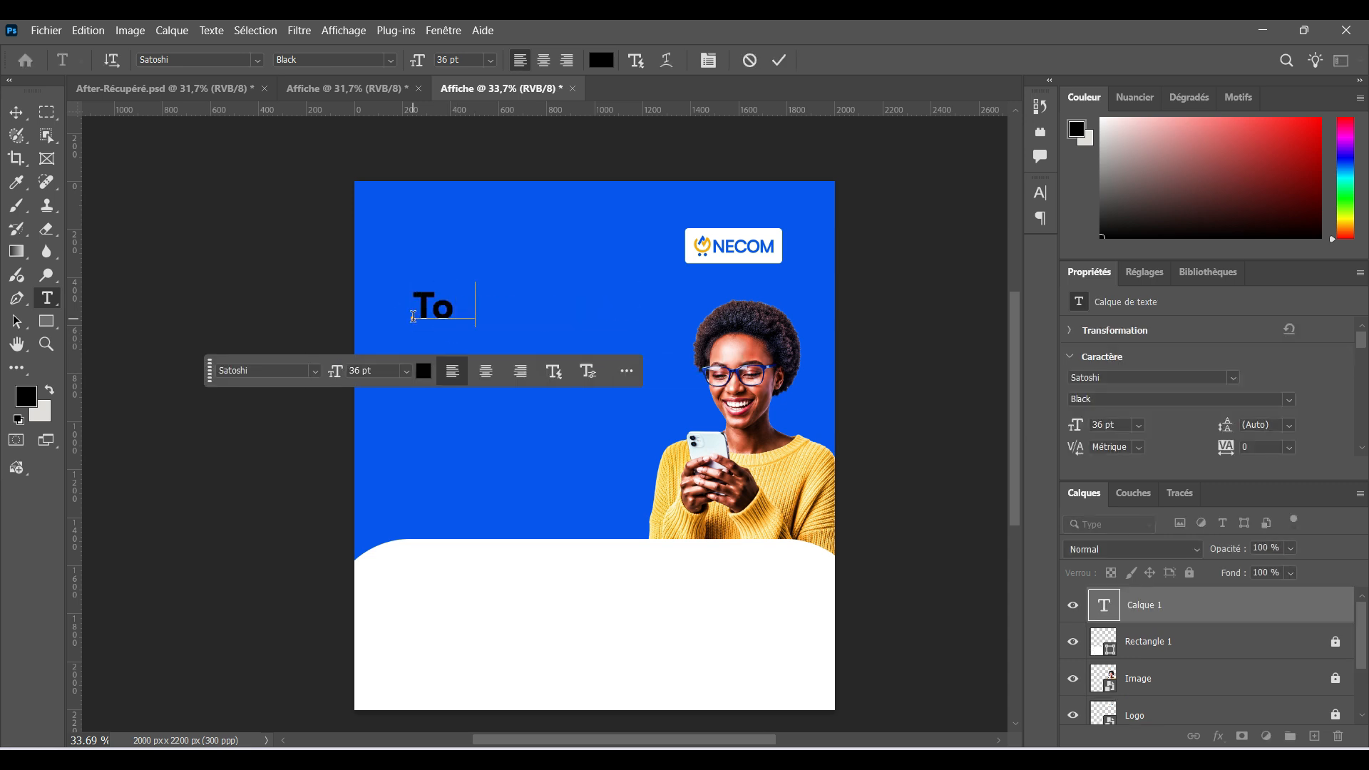
type("us vos")
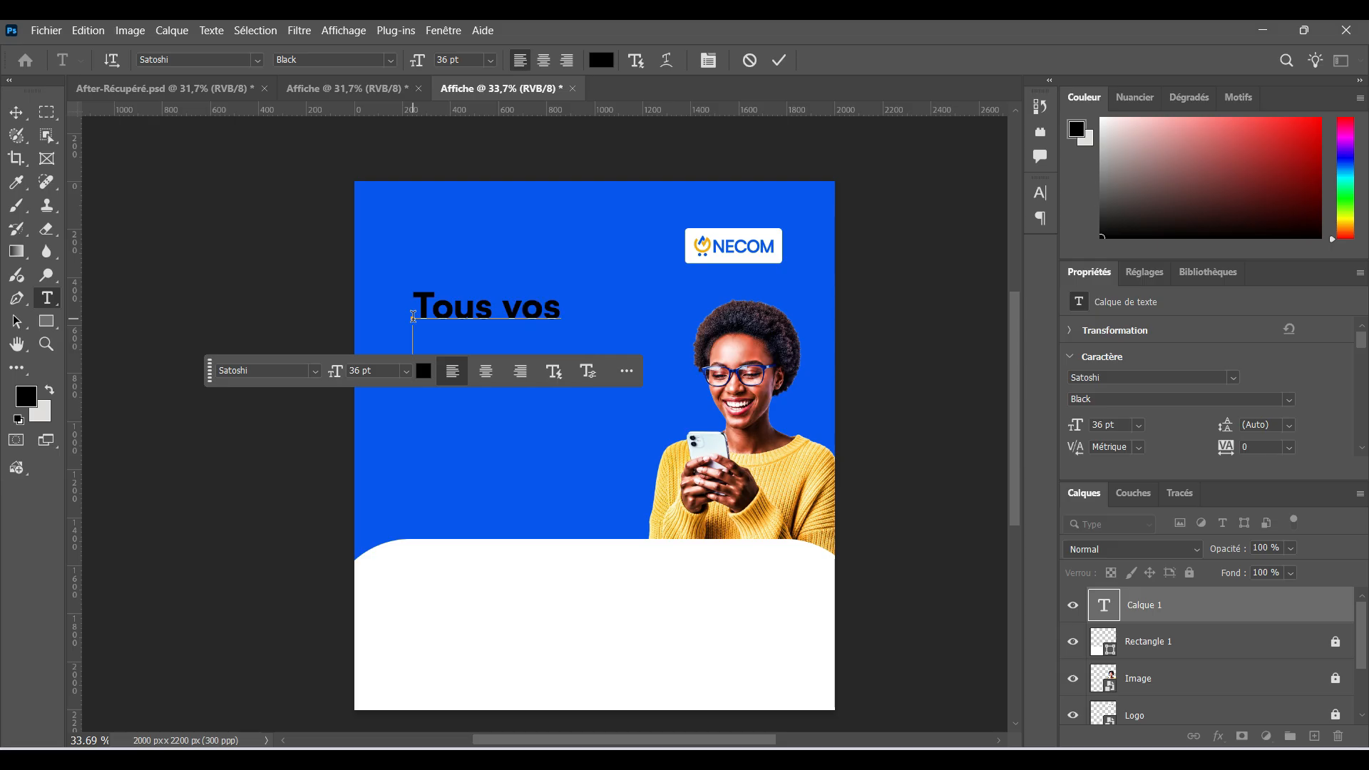
key("Return")
type("produits")
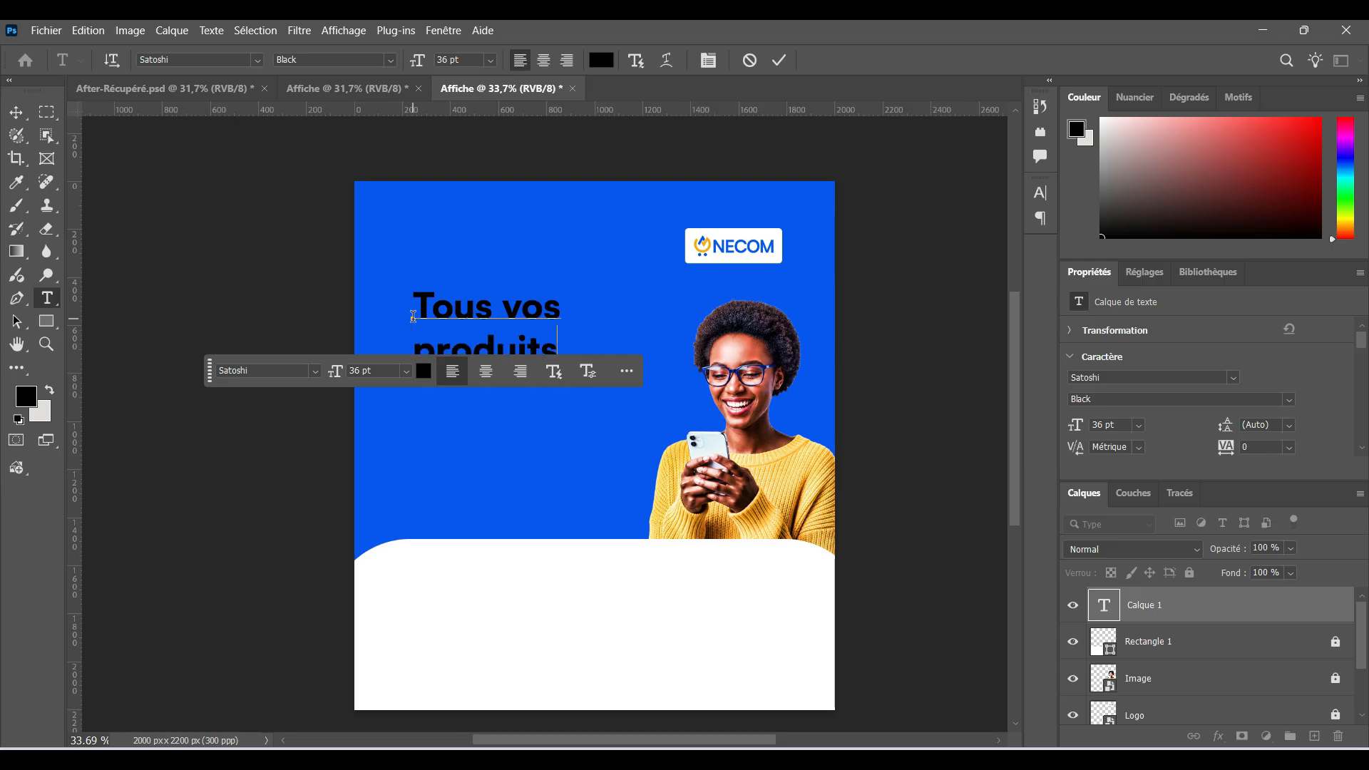
type(" préférés")
key("Return")
type("a x meilleurs prix")
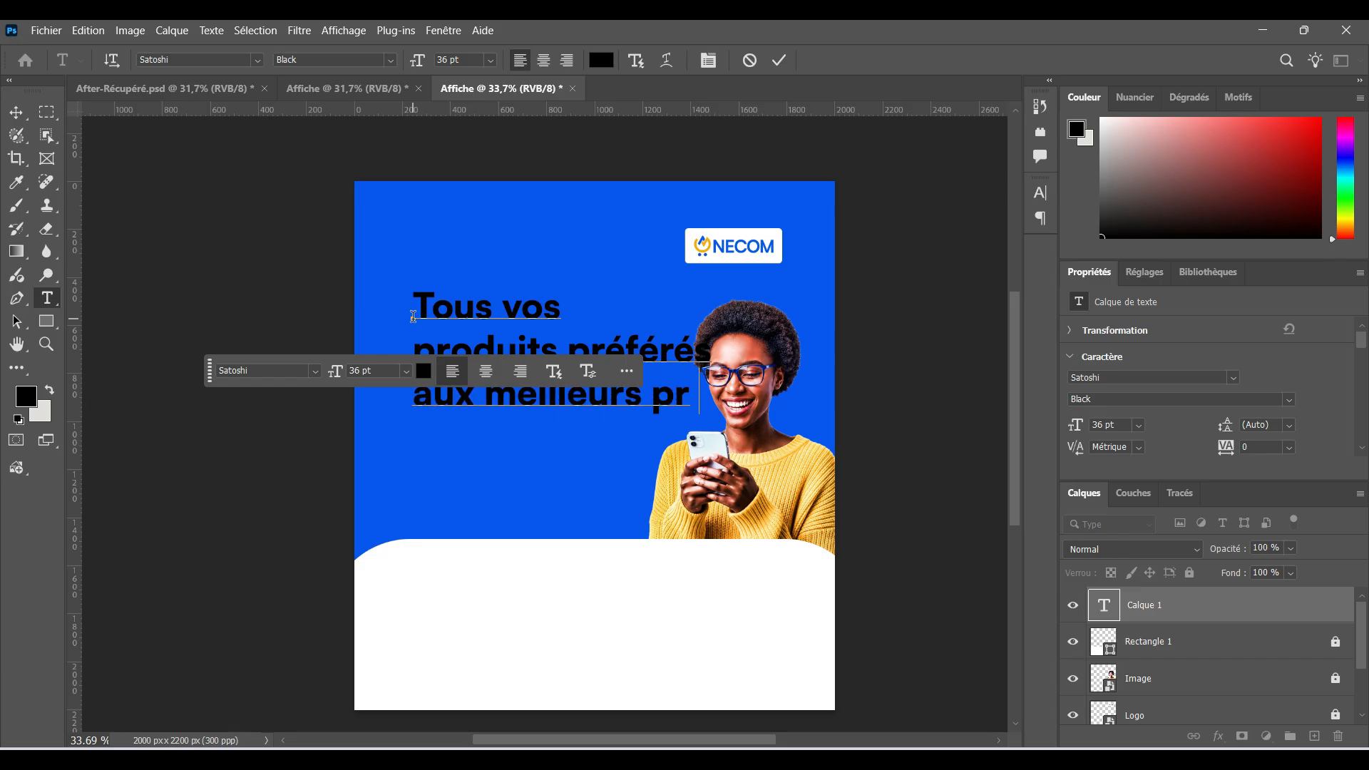
left_click(779, 60)
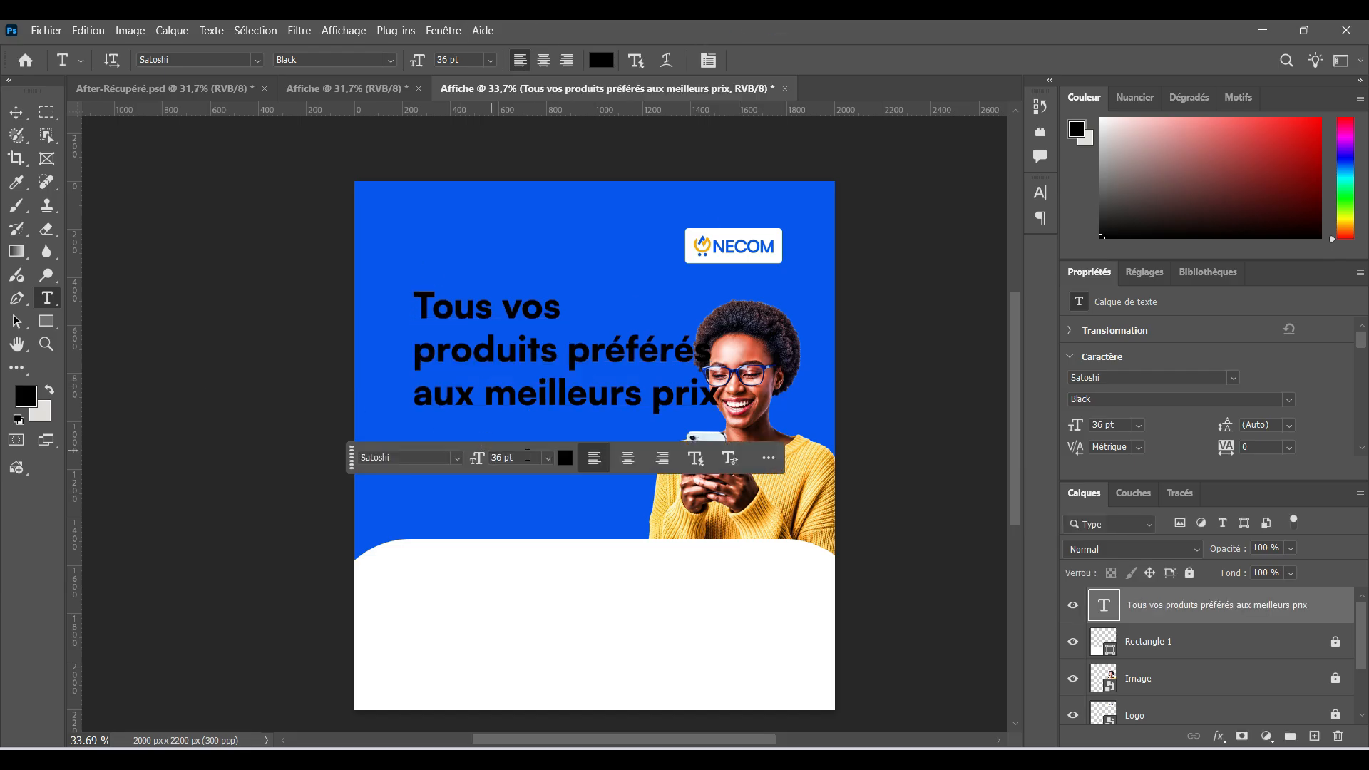
Colour the heading white by sampling the poster's base and set its font size to 30 pt
left_click(568, 462)
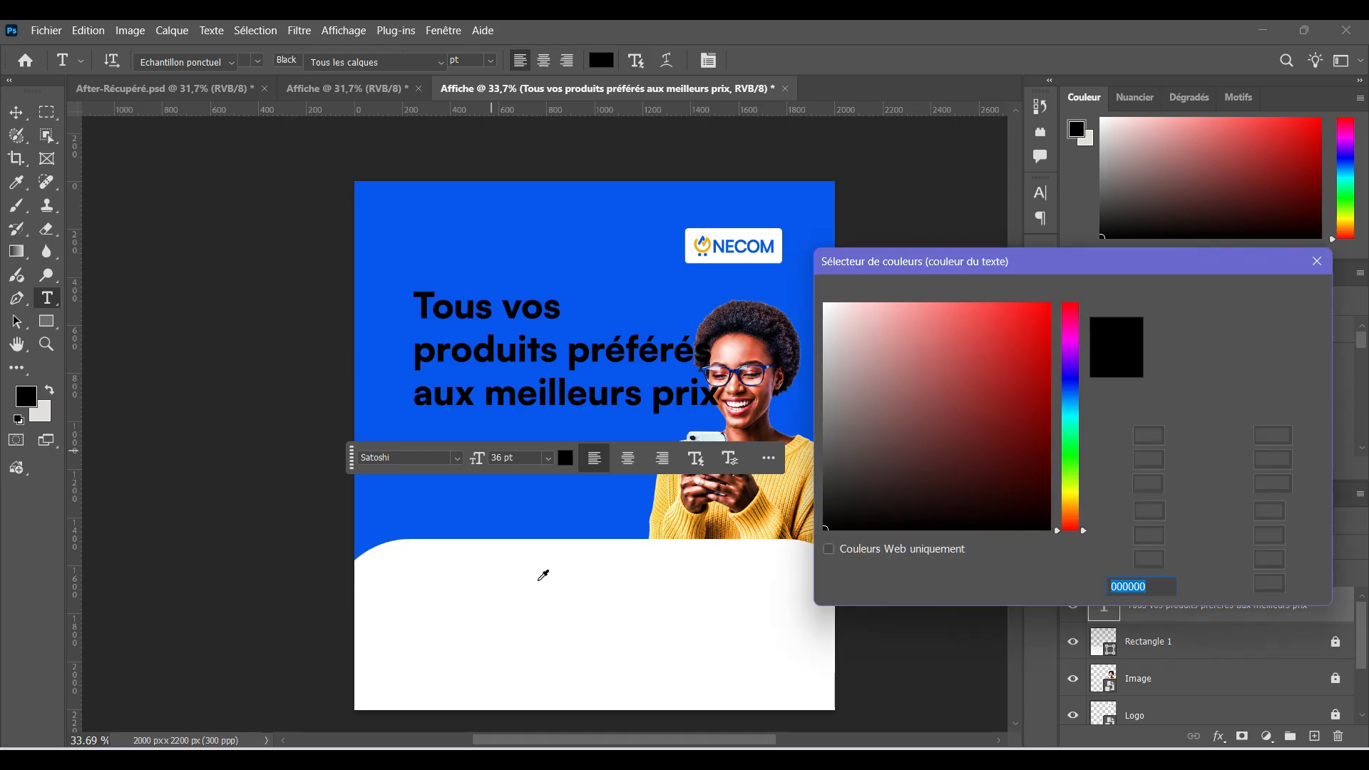
left_click(523, 580)
left_click(1252, 295)
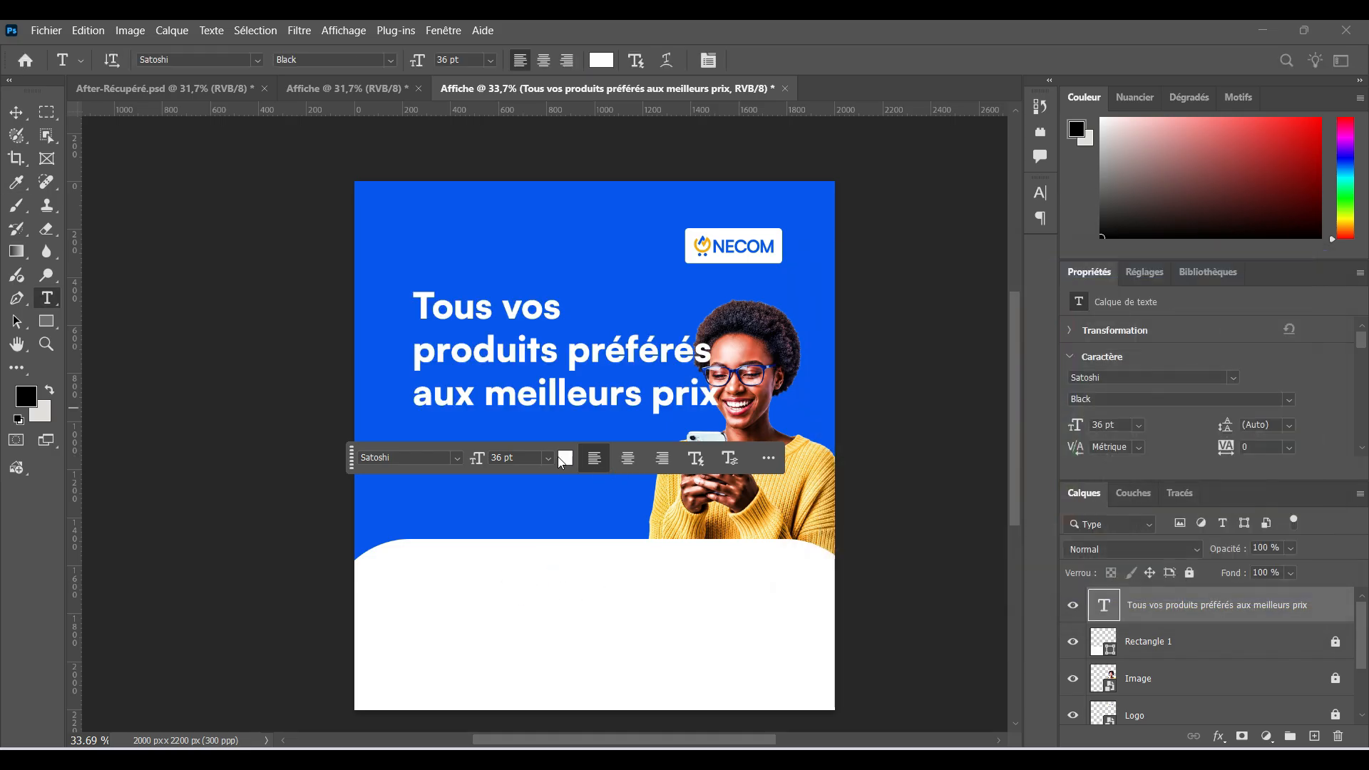
left_click(547, 458)
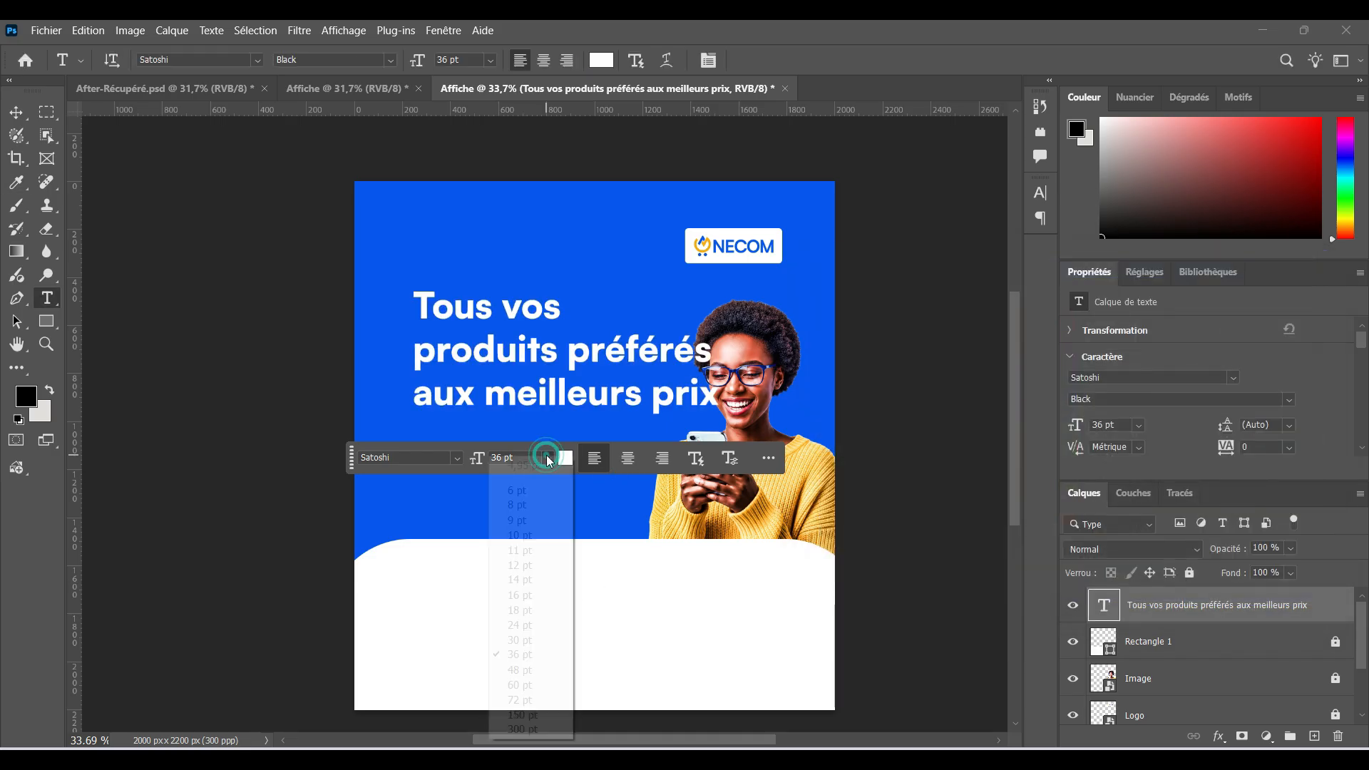
left_click(519, 640)
Keep the heading in the Satoshi Black style and set its line spacing to 30 pt
left_click(372, 440)
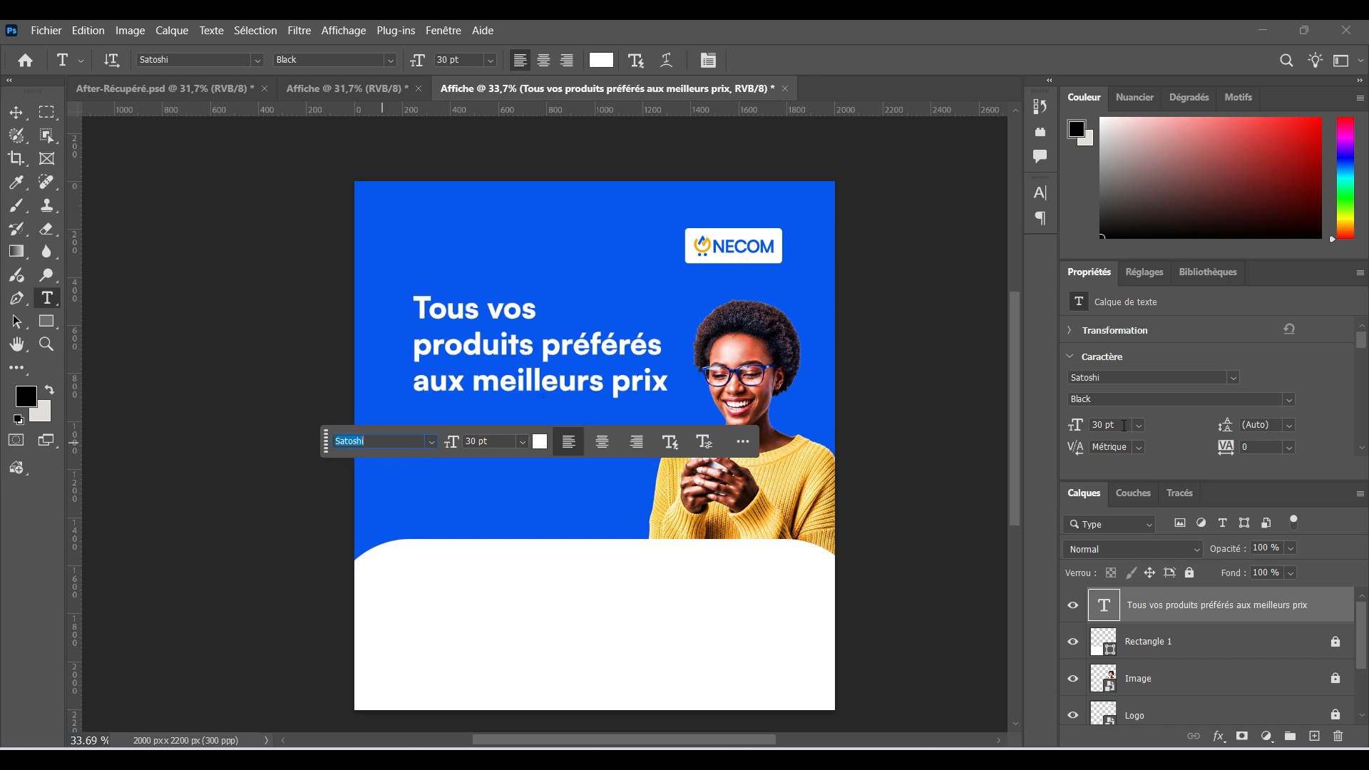
left_click(1290, 399)
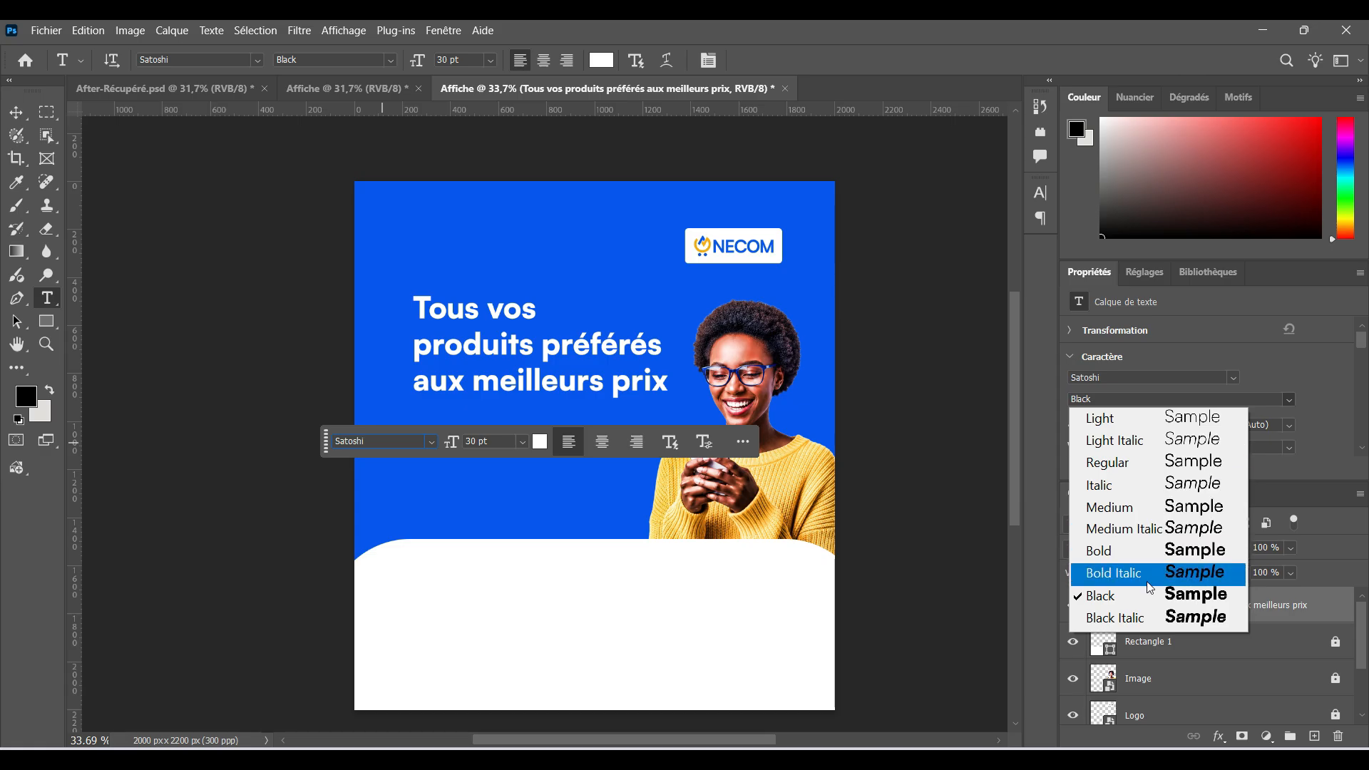
left_click(1129, 598)
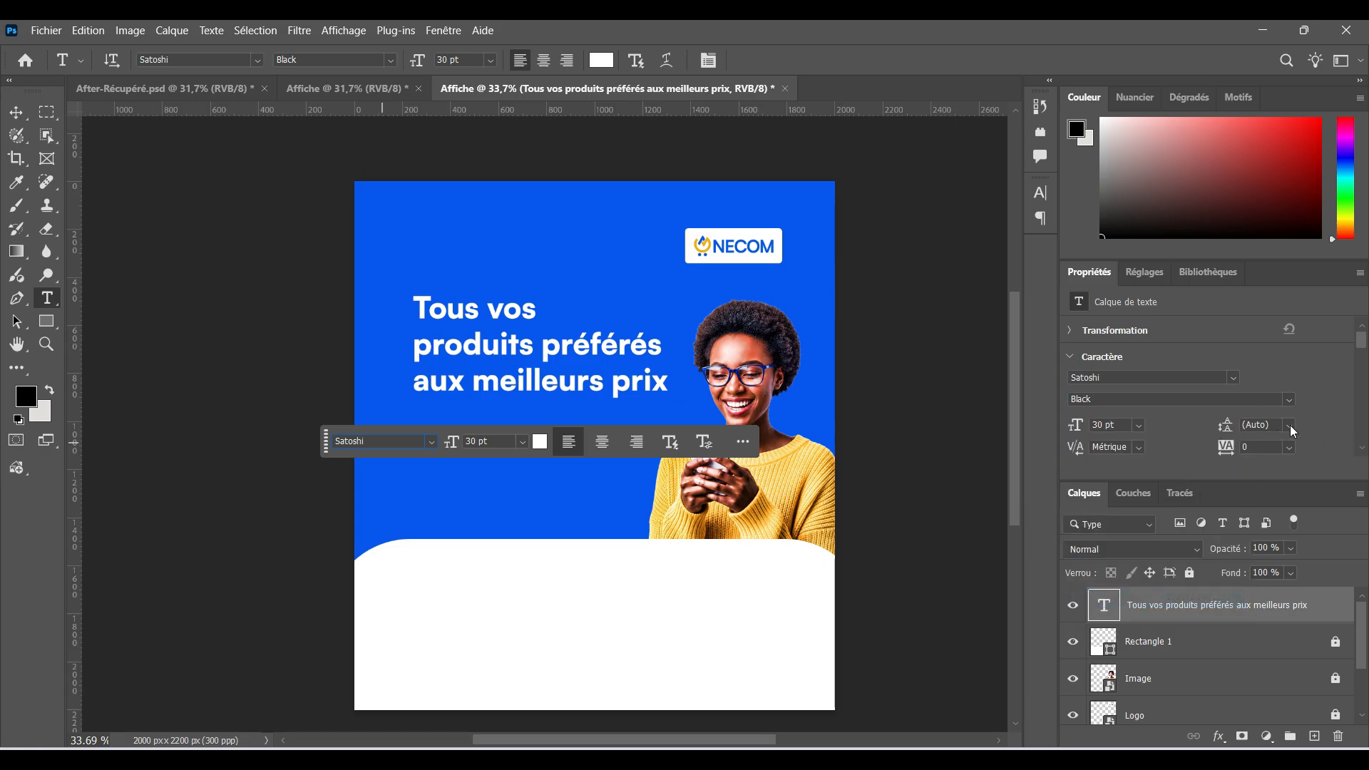
left_click(1291, 426)
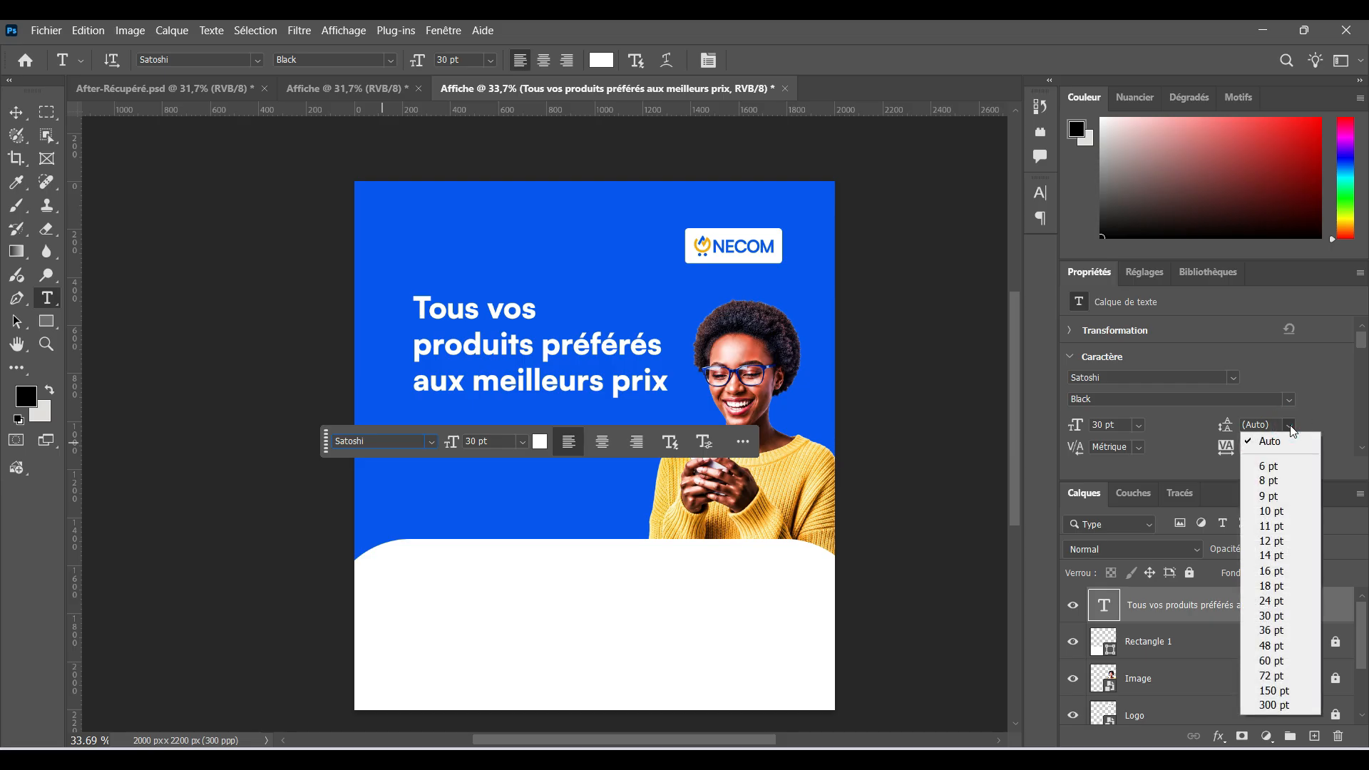
left_click(1284, 617)
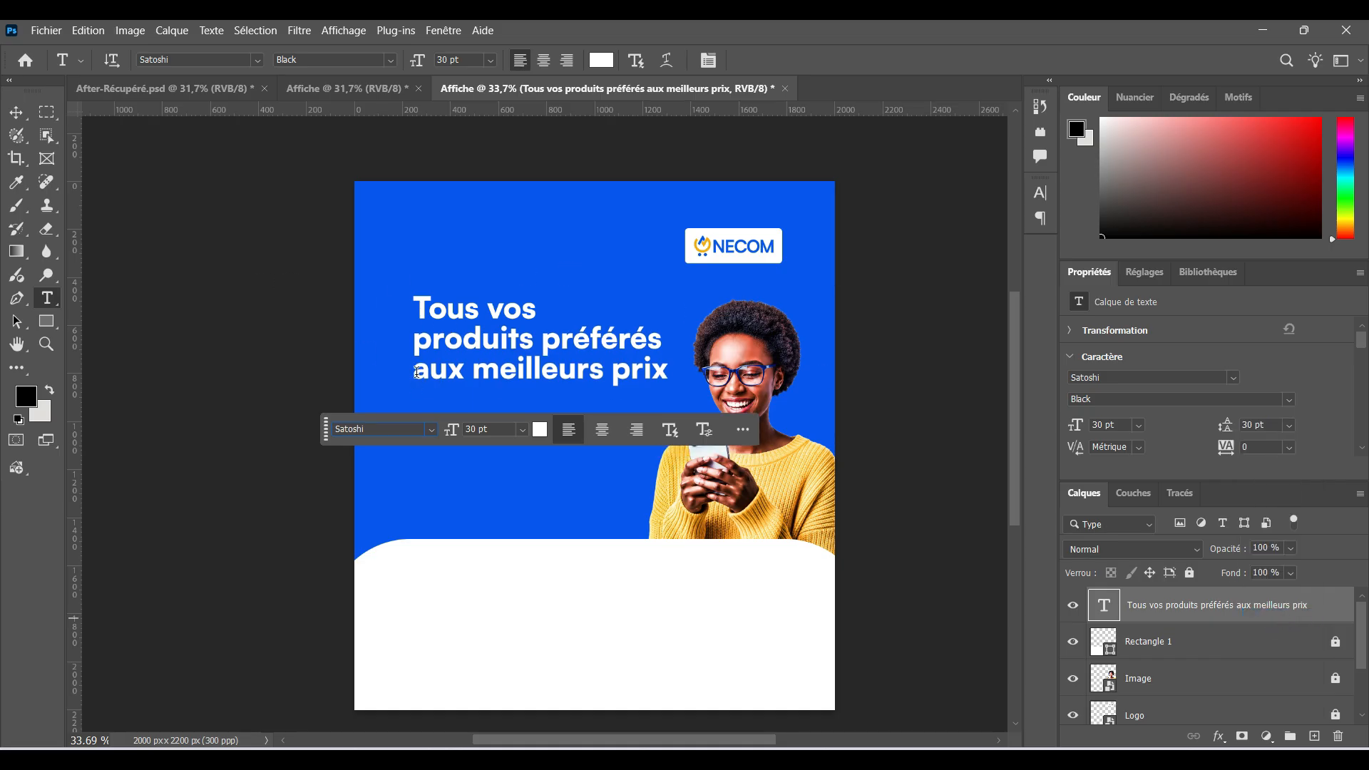
scroll(417, 373, "up", 3)
left_click_drag(417, 376, 881, 389)
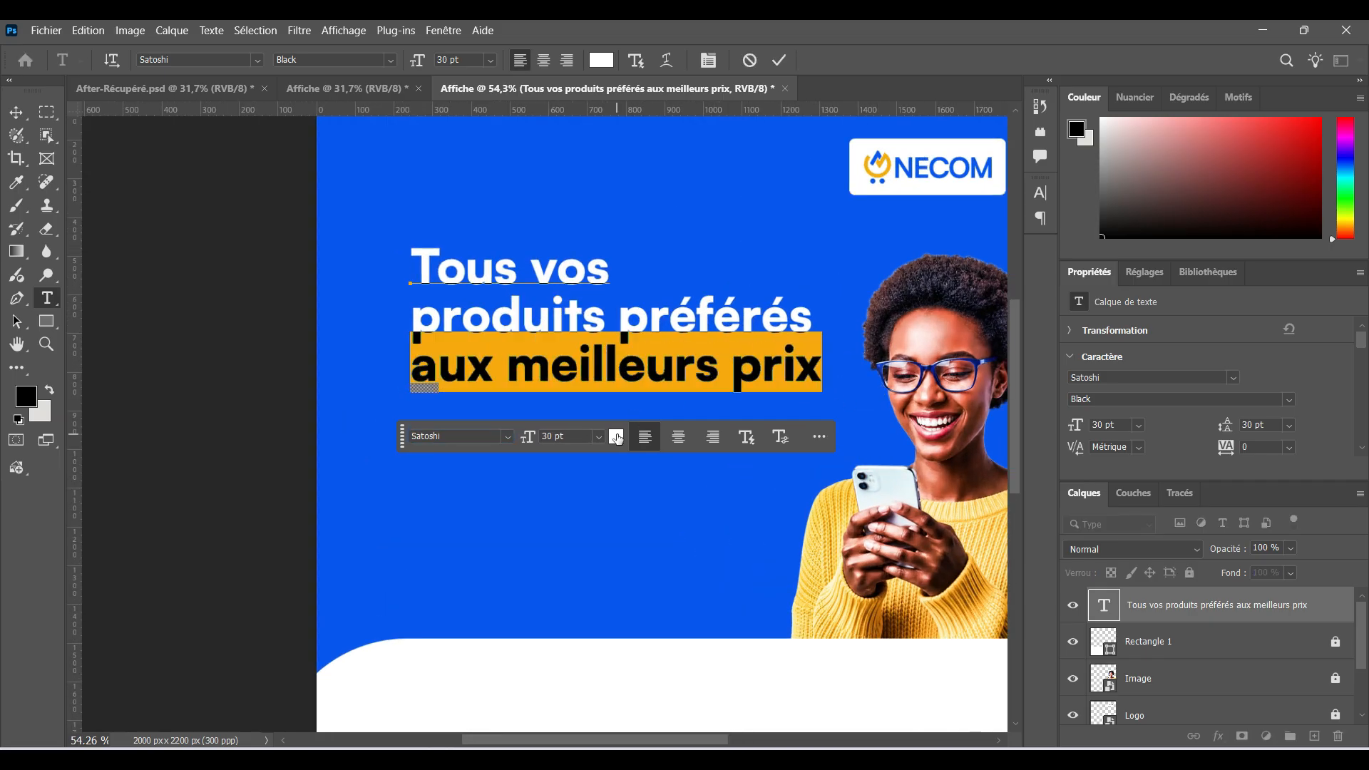
left_click(618, 437)
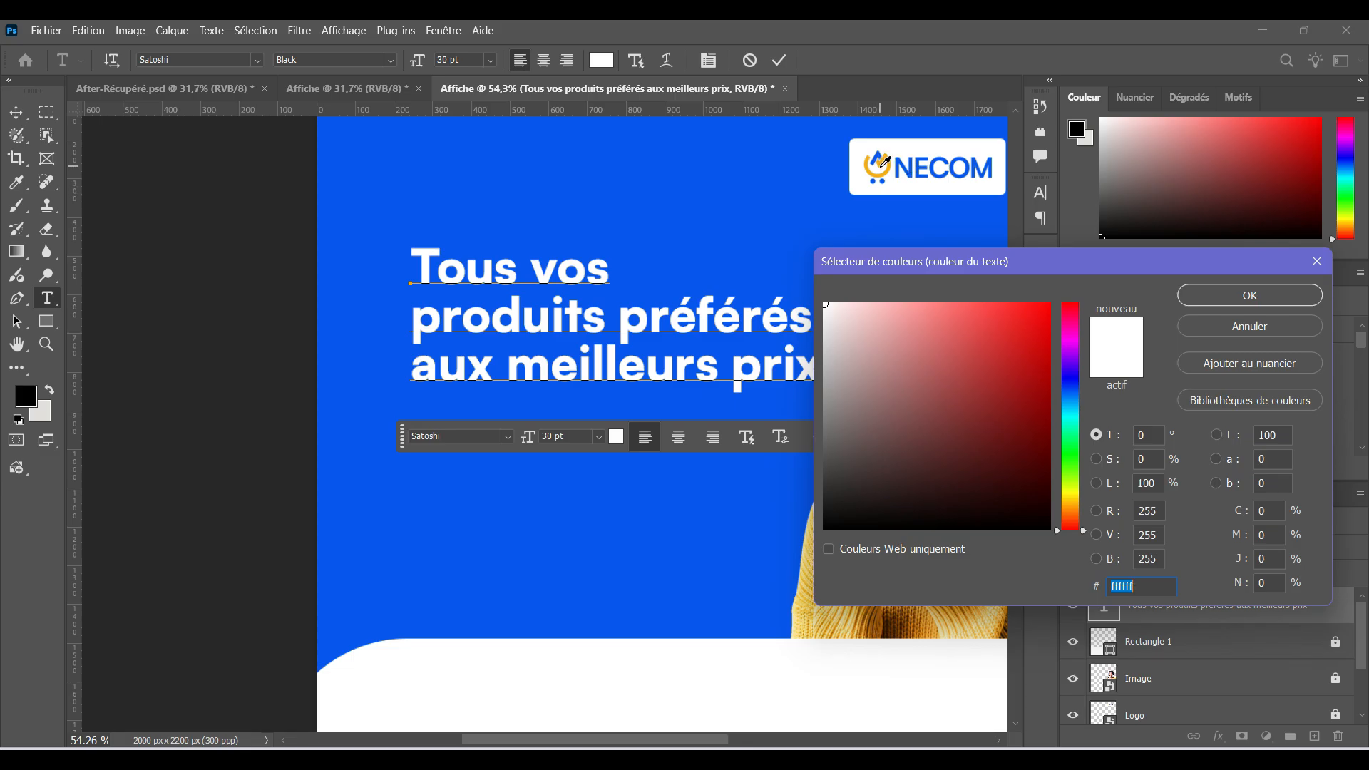
left_click(1198, 298)
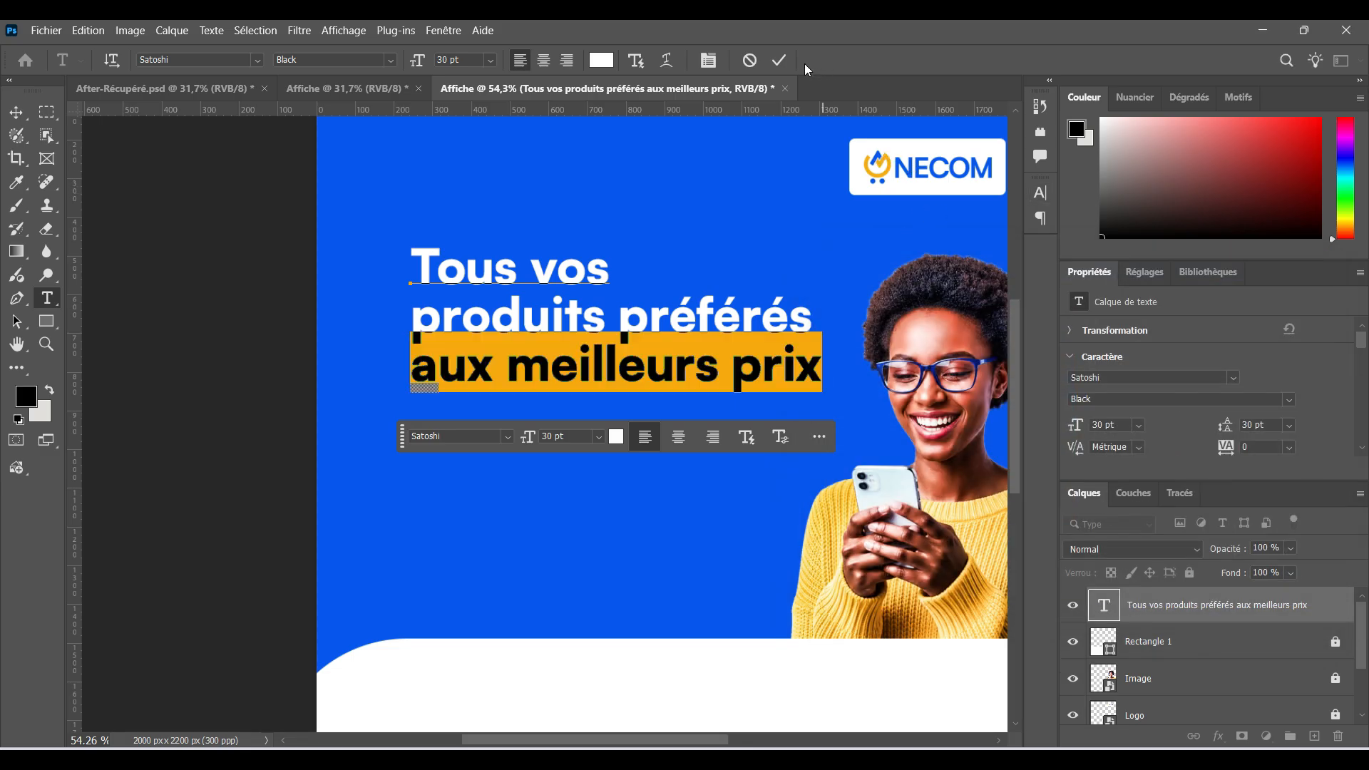
scroll(930, 211, "up", 3)
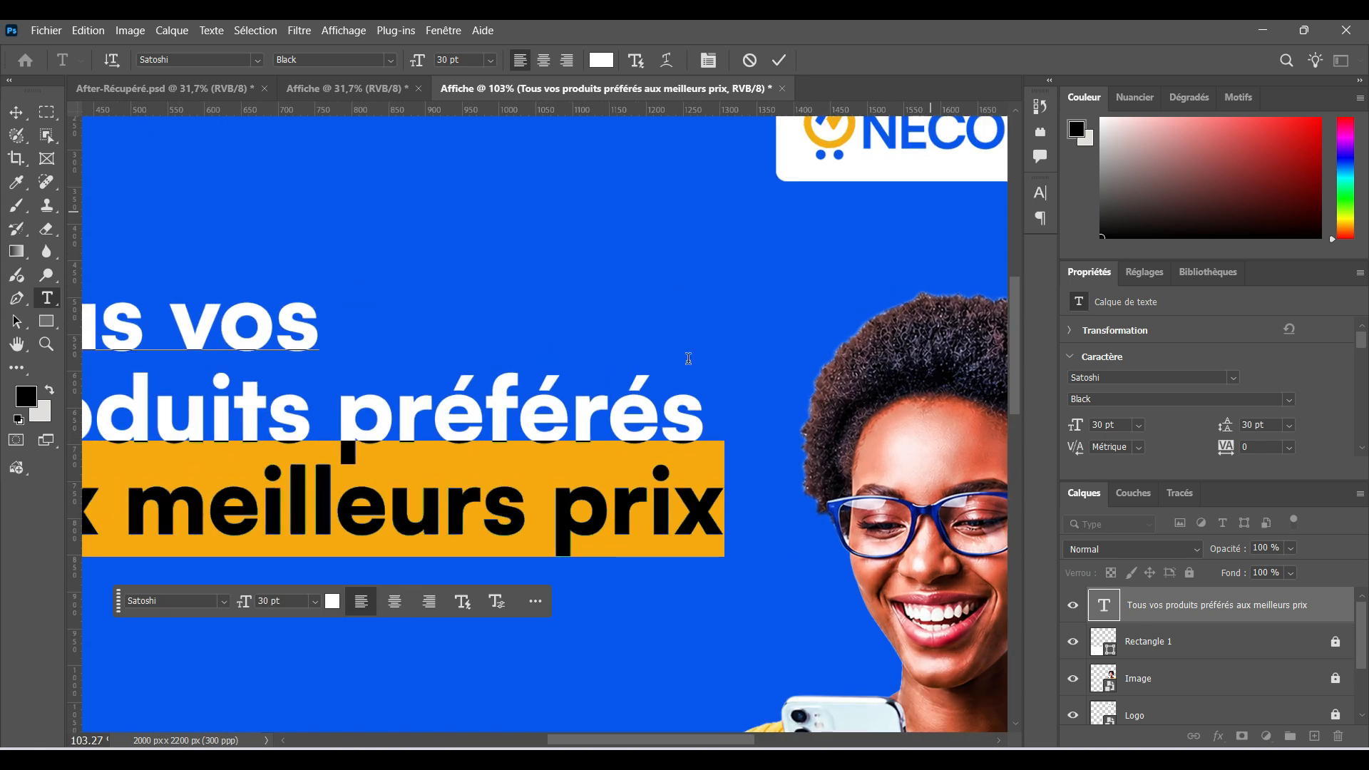
key("ctrl+x")
key("ctrl+Return")
left_click_drag(707, 213, 827, 254)
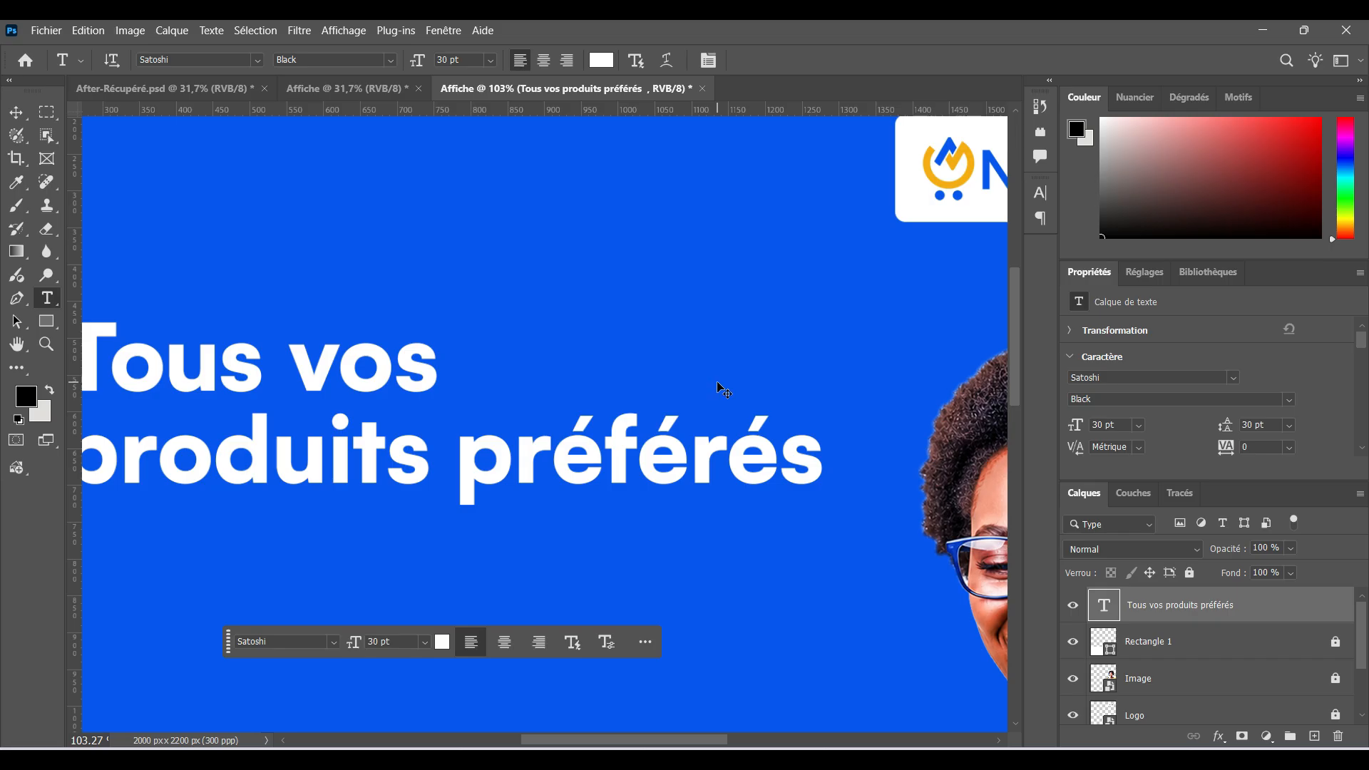
key("ctrl+z")
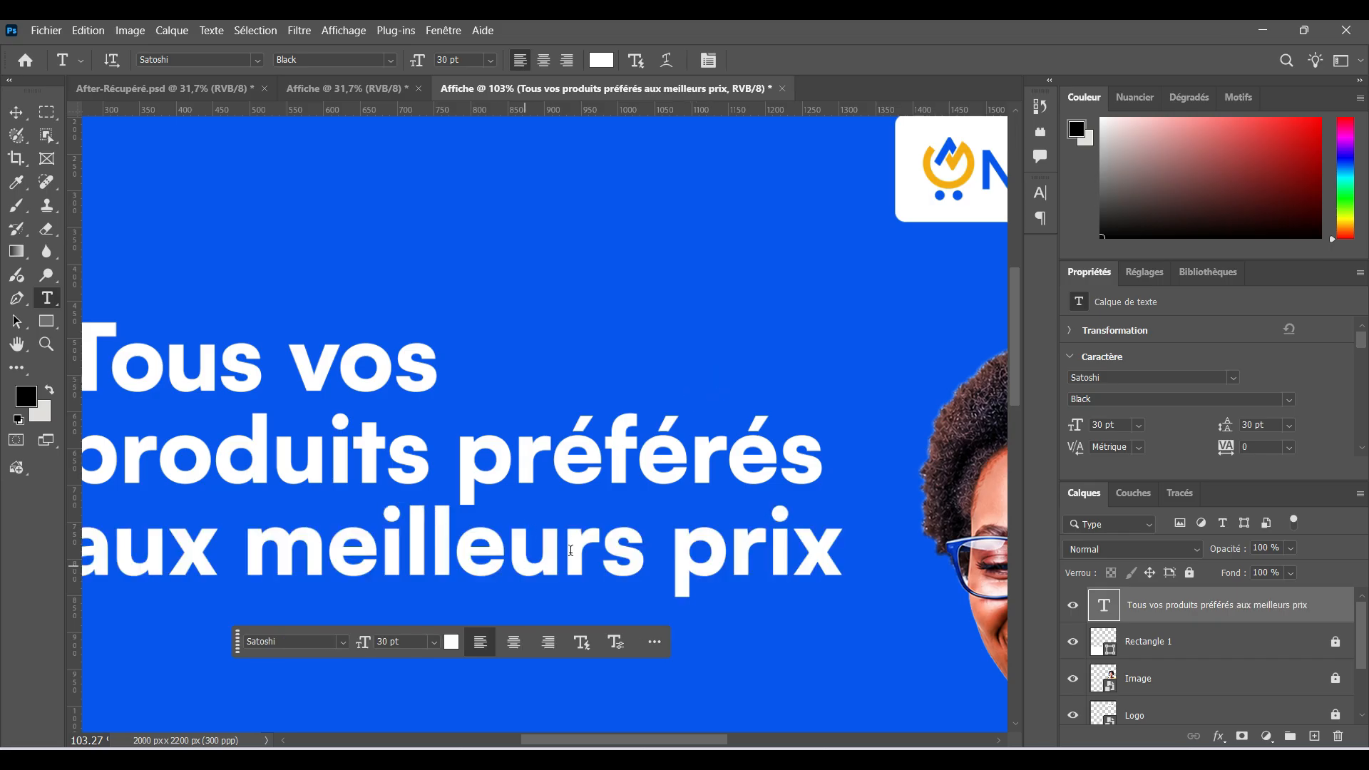
Colour the heading line "aux meilleurs prix" orange (#f4ac0c) by sampling the cart symbol in the NECOM logo
scroll(635, 551, "down", 2)
left_click_drag(800, 558, 122, 553)
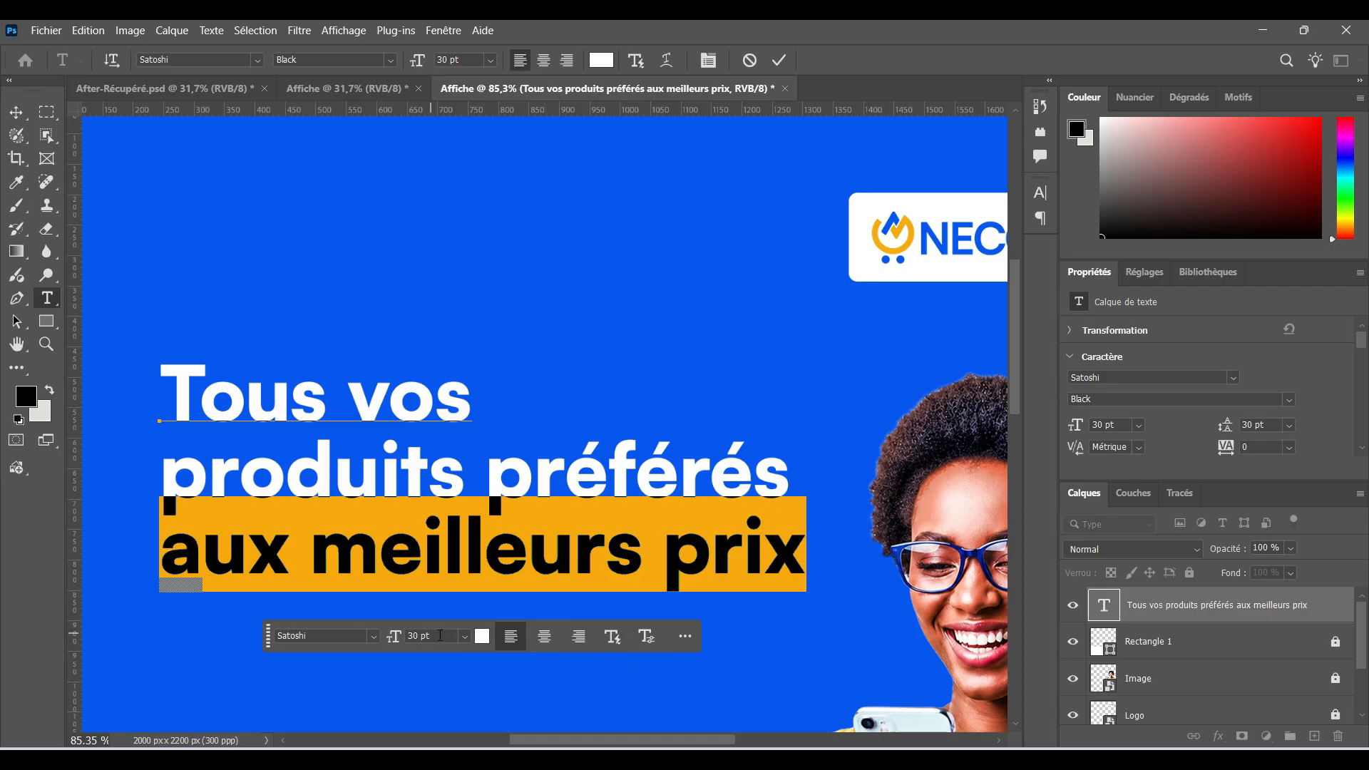
left_click(481, 639)
left_click(902, 225)
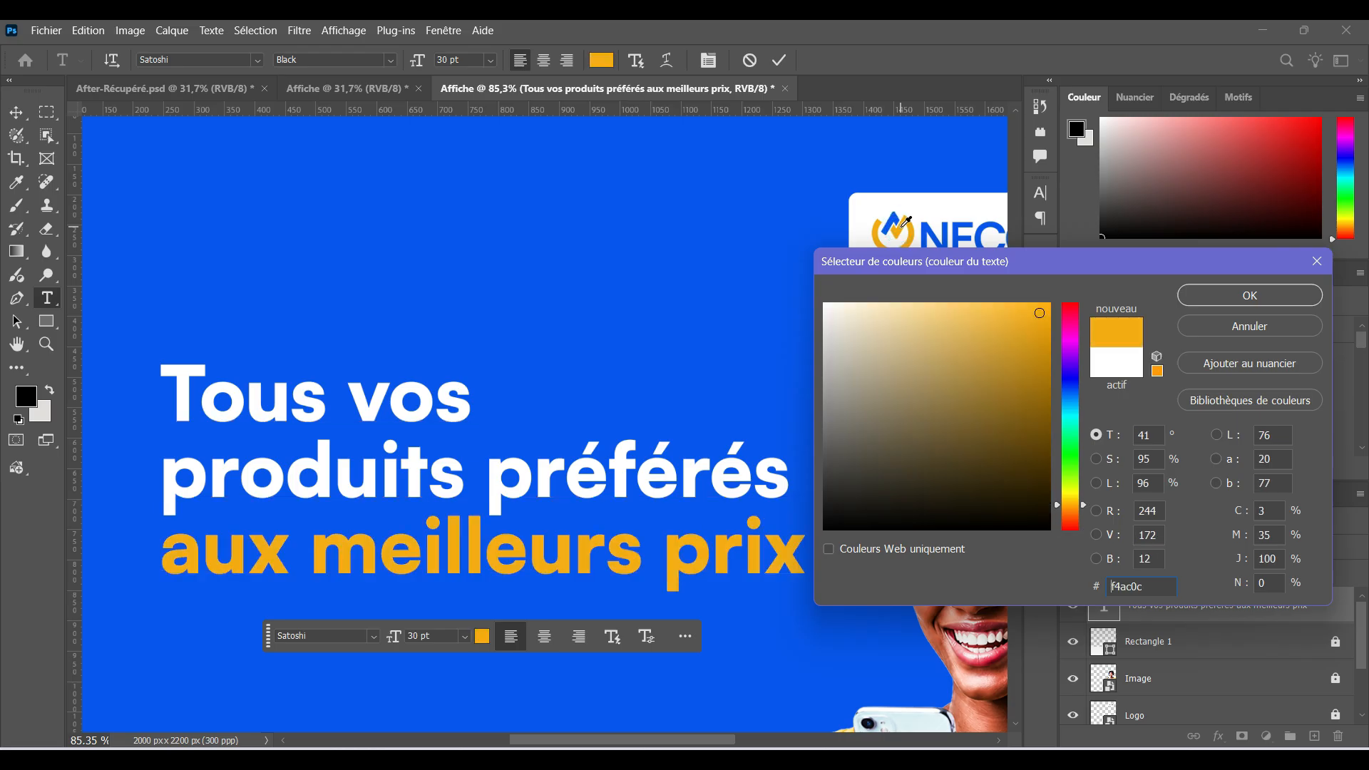
left_click(1248, 295)
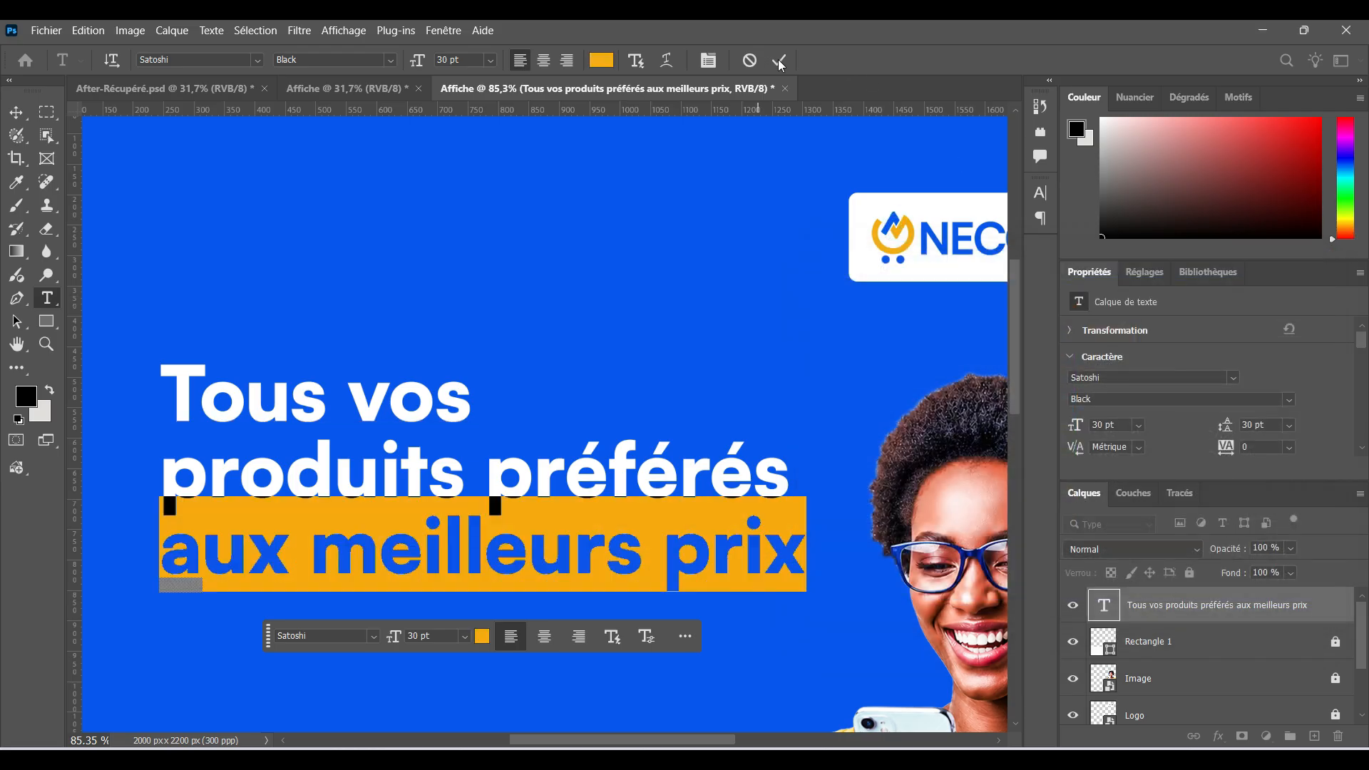
scroll(715, 404, "down", 5)
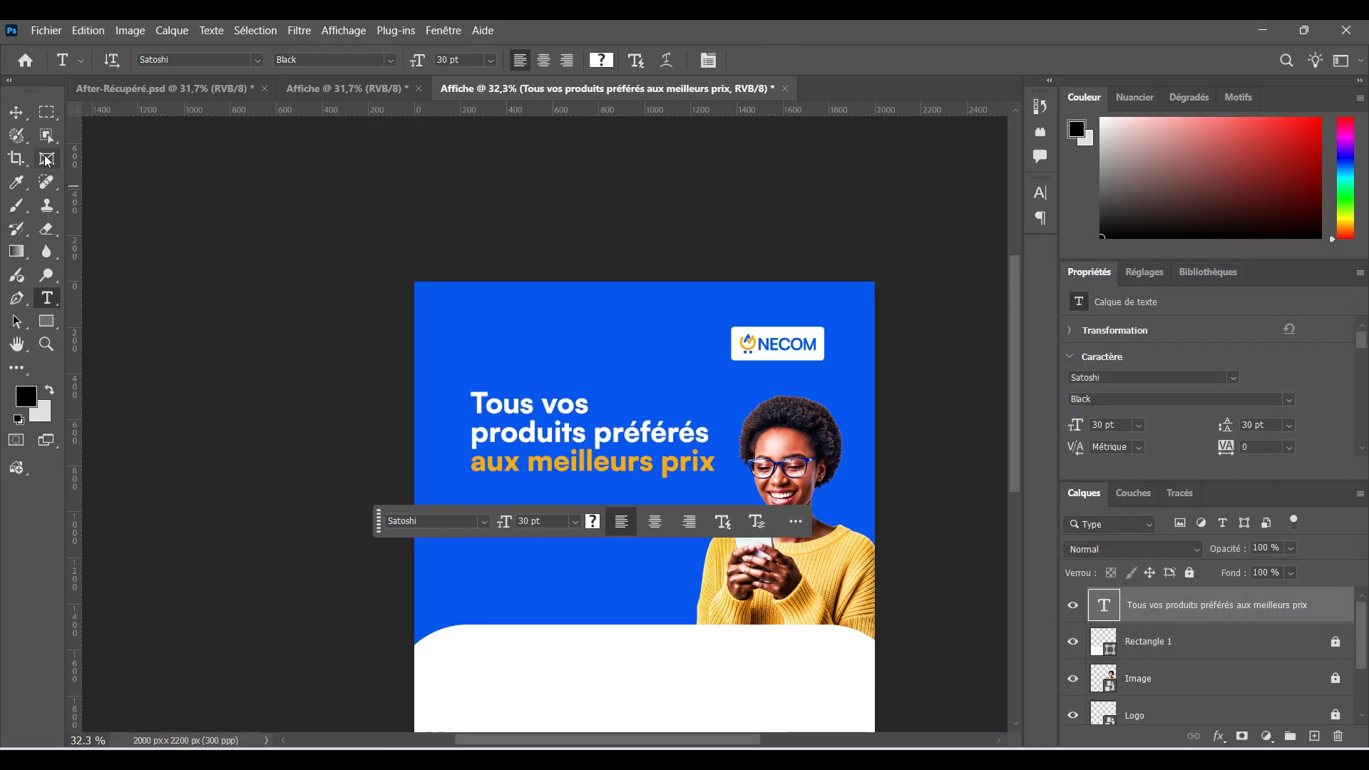
Move the three-line heading slightly up and to the left within the poster's blue area
left_click(16, 112)
scroll(524, 403, "up", 2)
left_click_drag(546, 437, 515, 385)
scroll(579, 404, "up", 4)
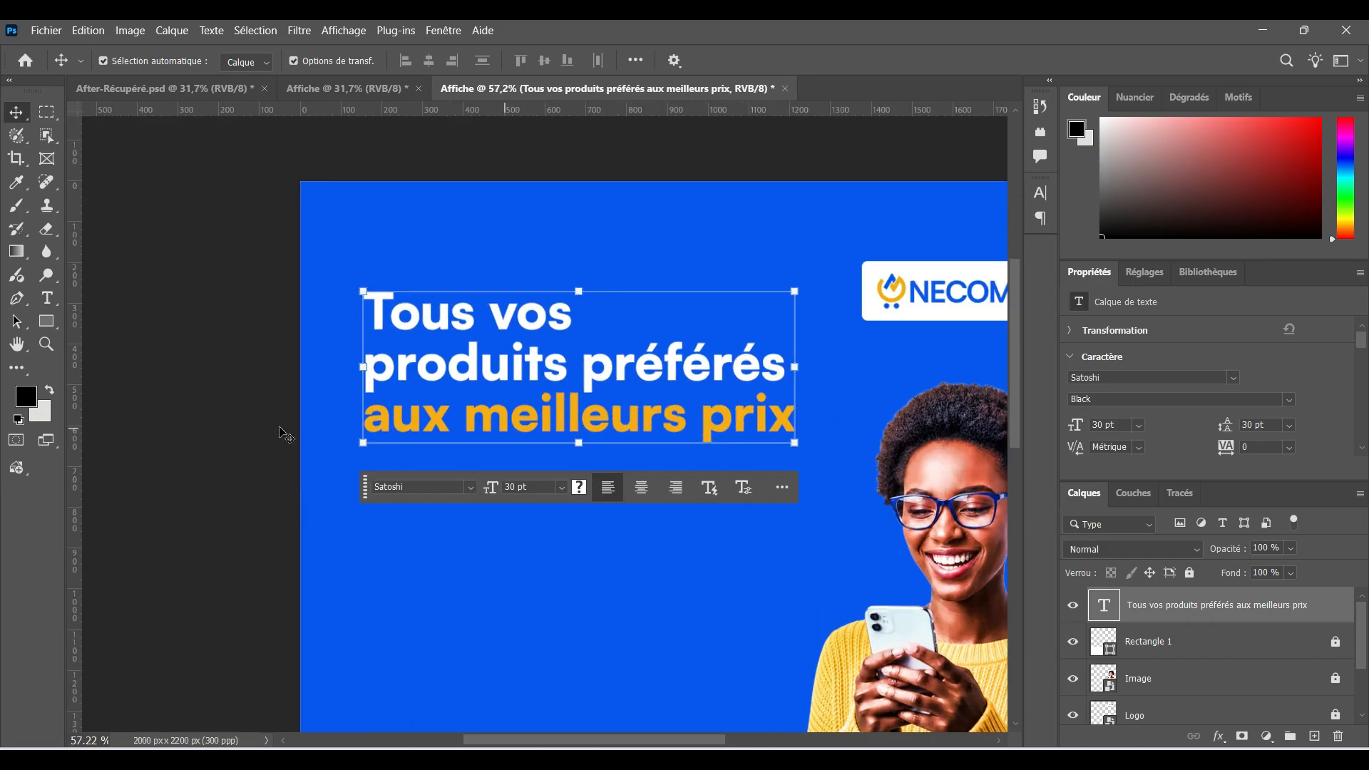
Add a separate text line reading "High Tech" below the heading
left_click(49, 307)
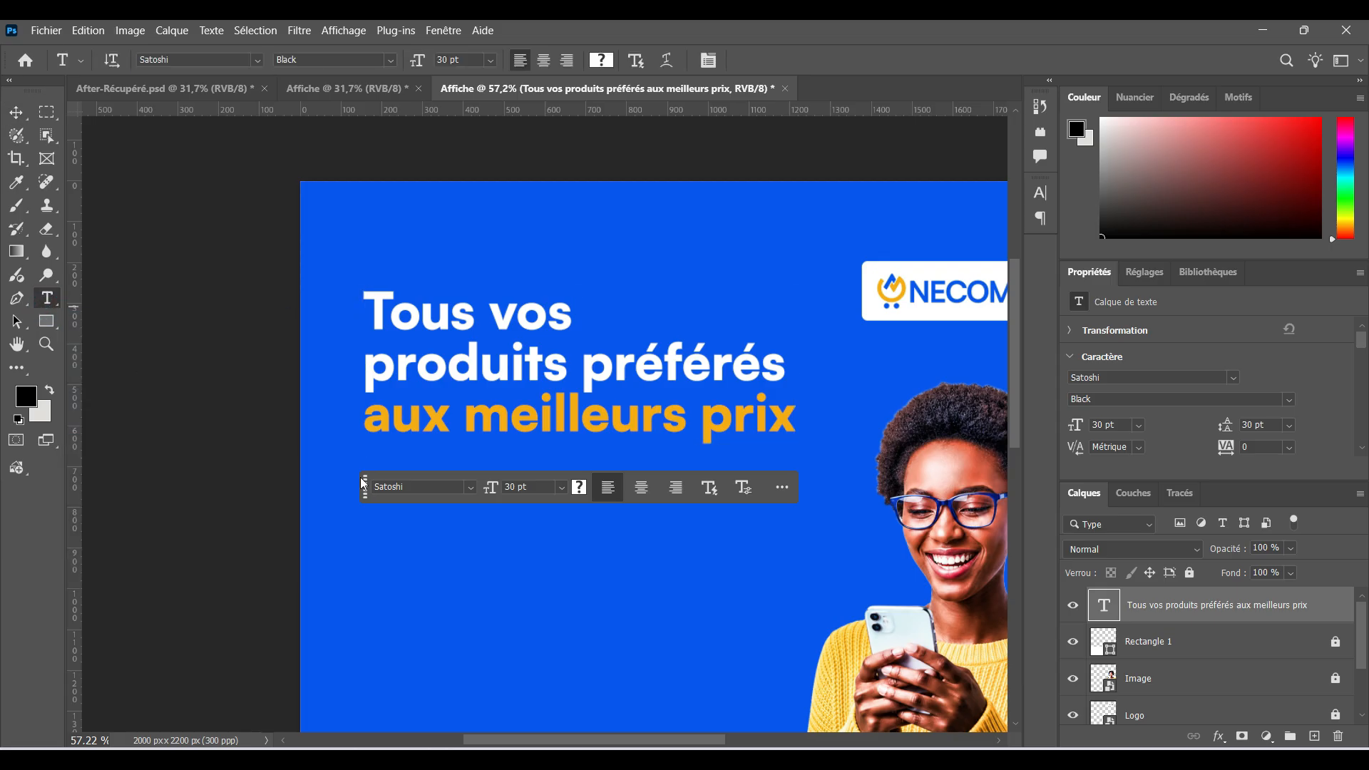
left_click(411, 510)
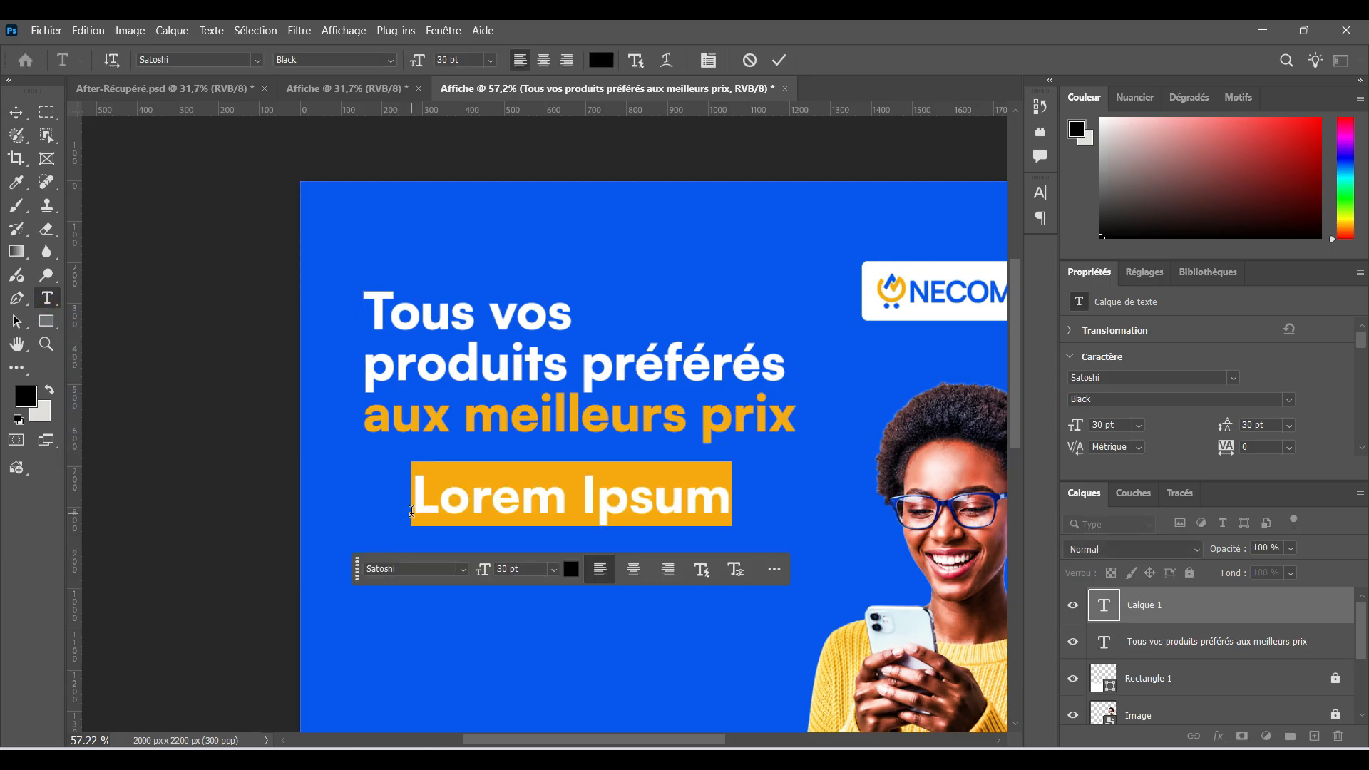
type("Hog")
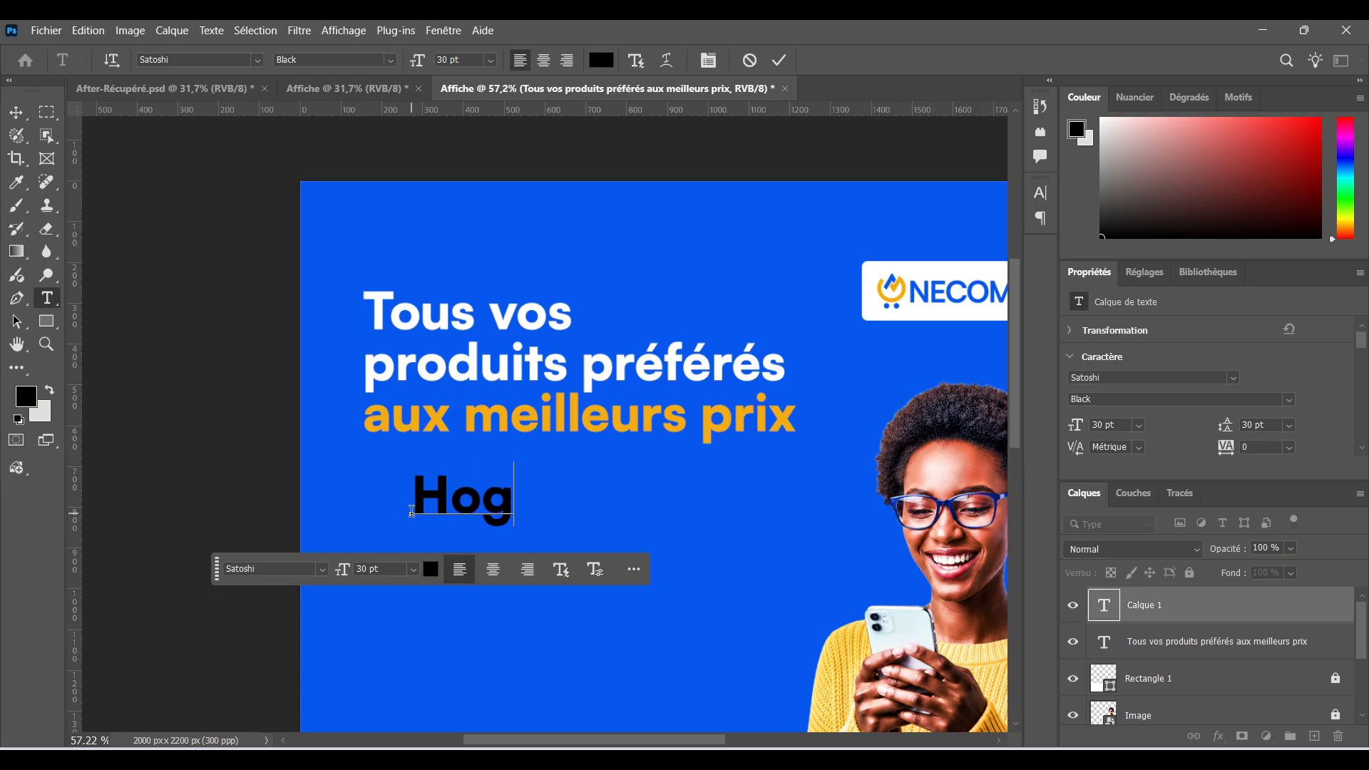
key("BackSpace")
key("BackSpace")
type("i")
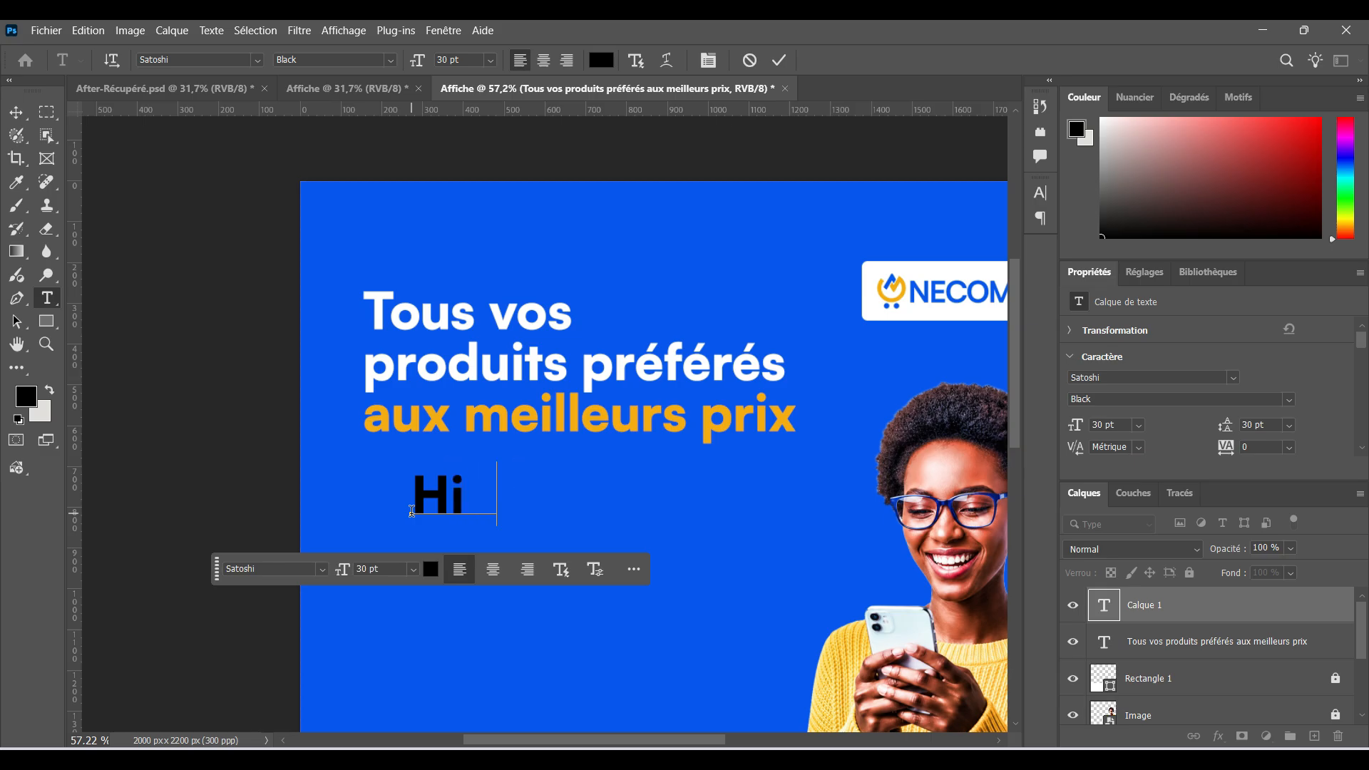
type("gh T")
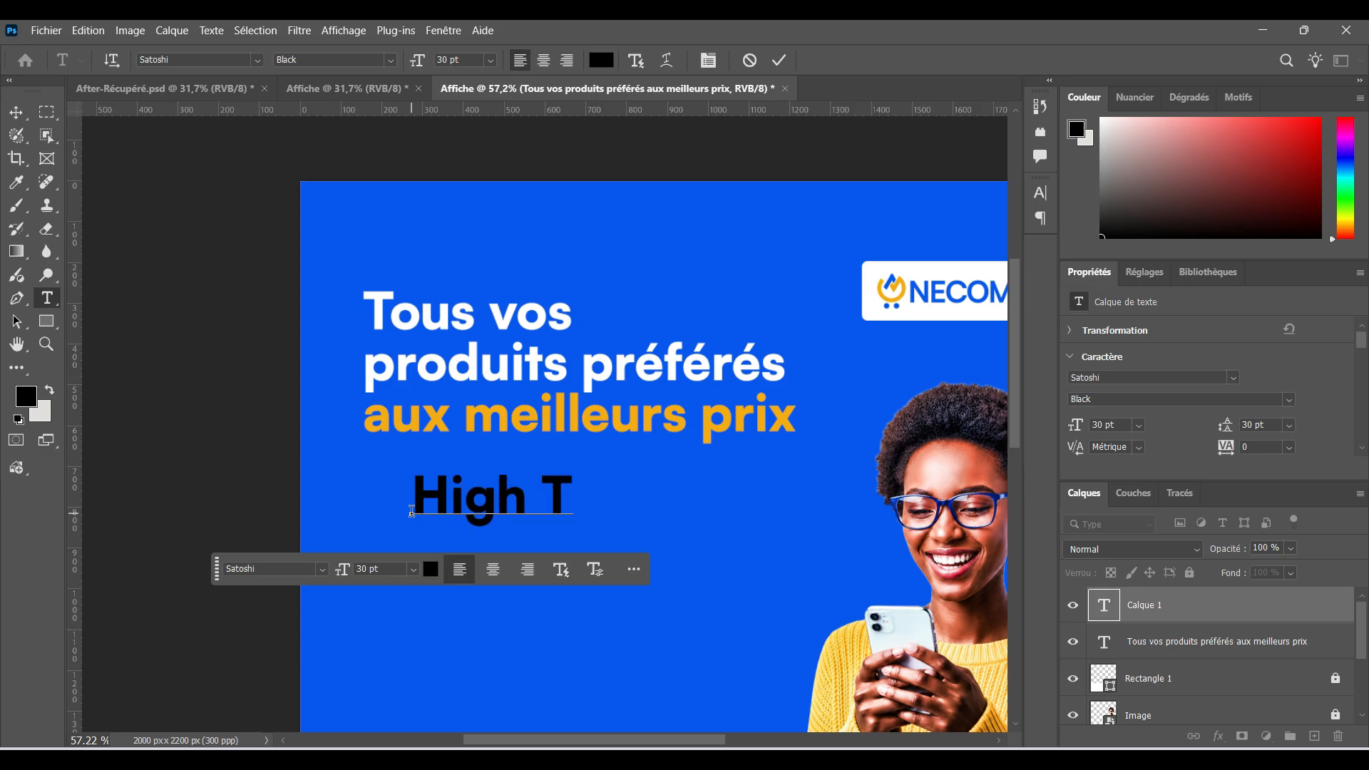
type("ech")
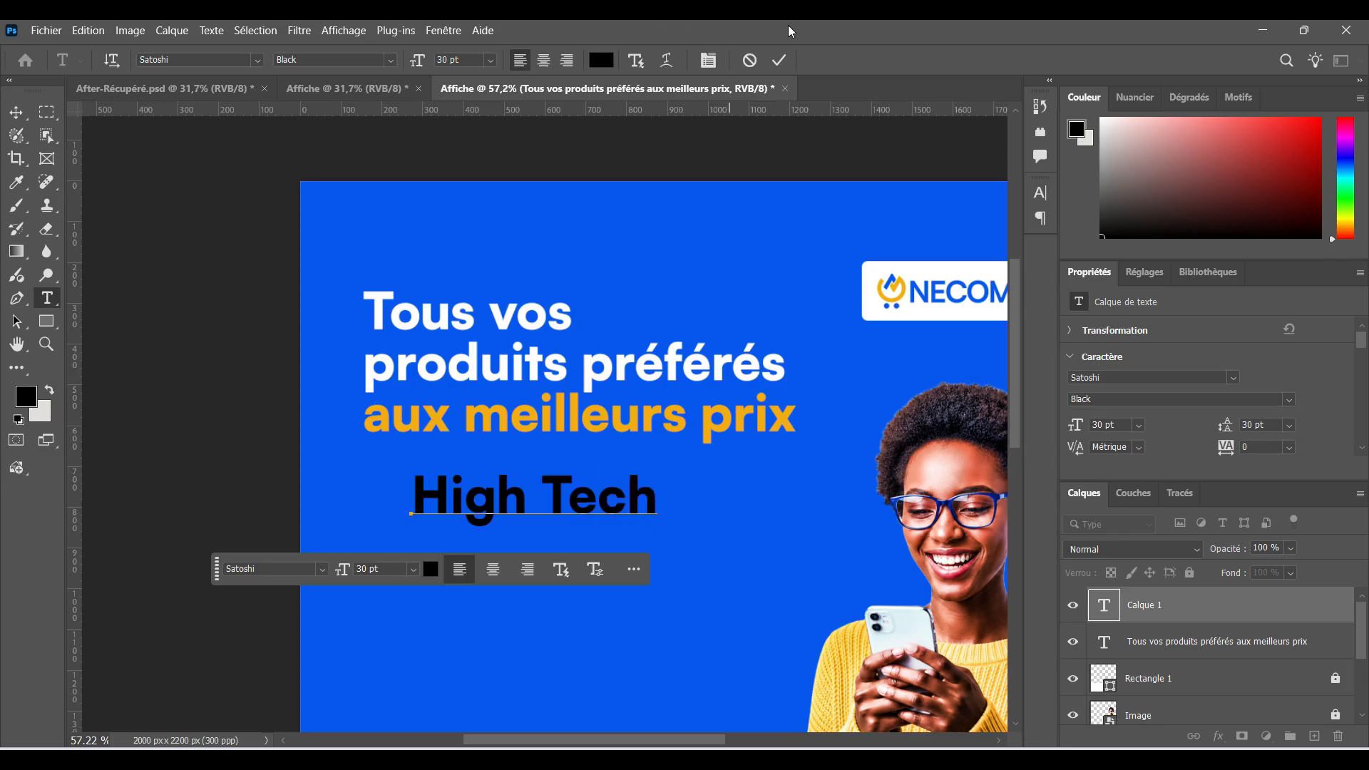
left_click(779, 60)
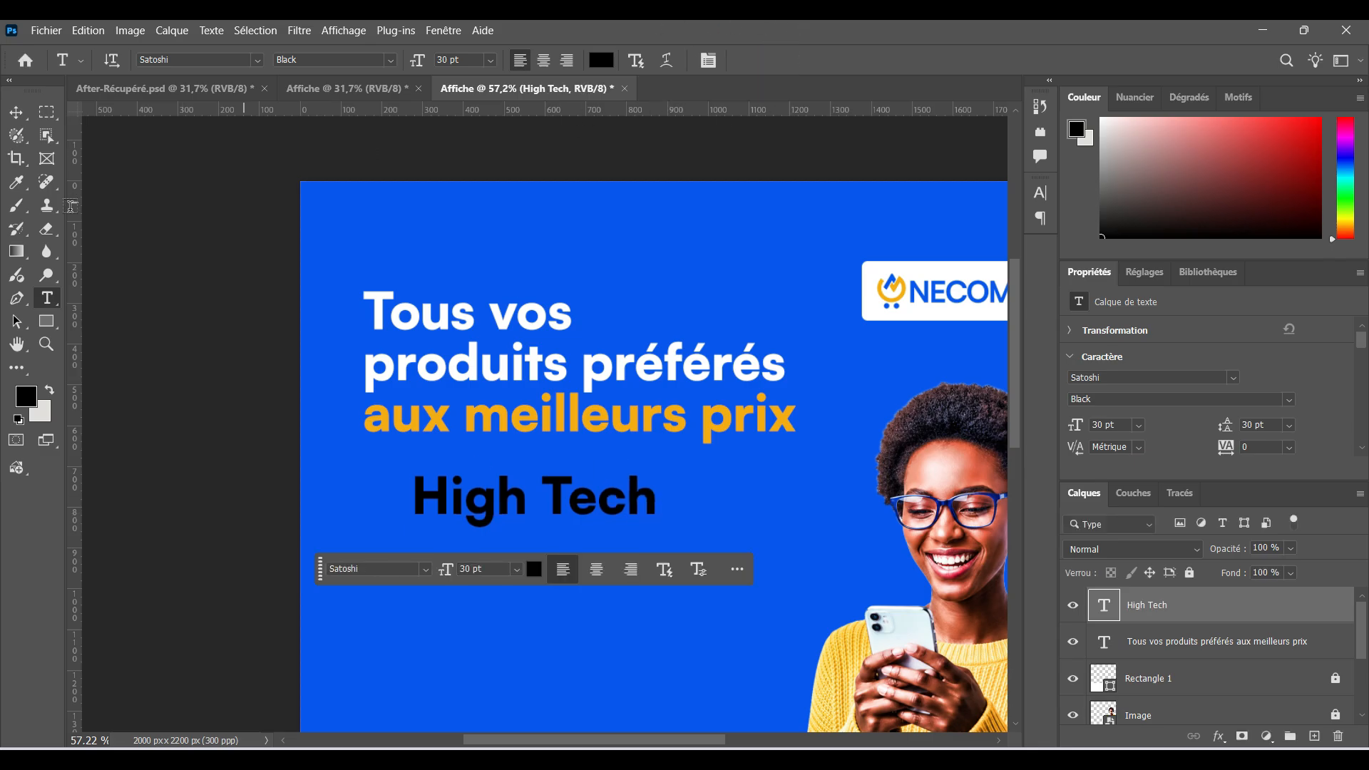
Colour the "High Tech" text white and set its font size to 14 pt
left_click(16, 112)
left_click(535, 569)
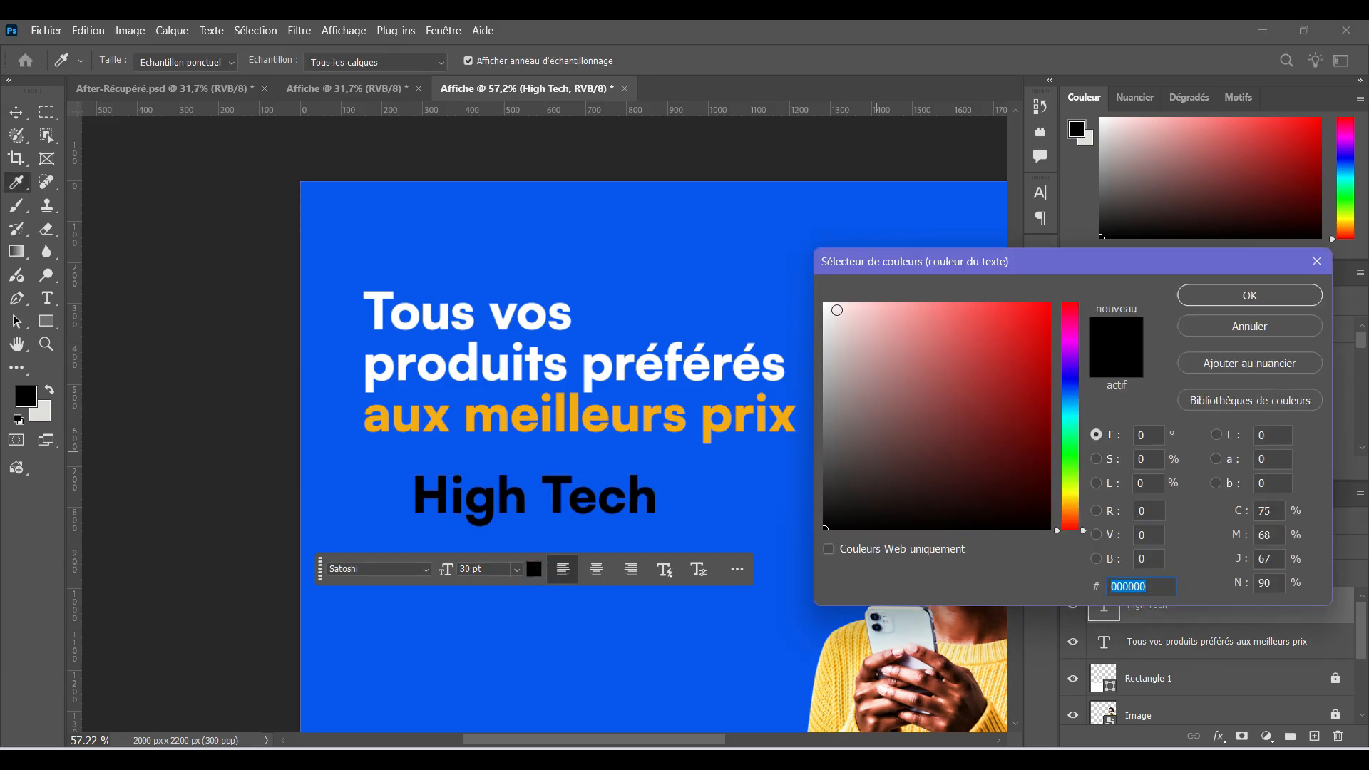
left_click(830, 306)
left_click(1250, 297)
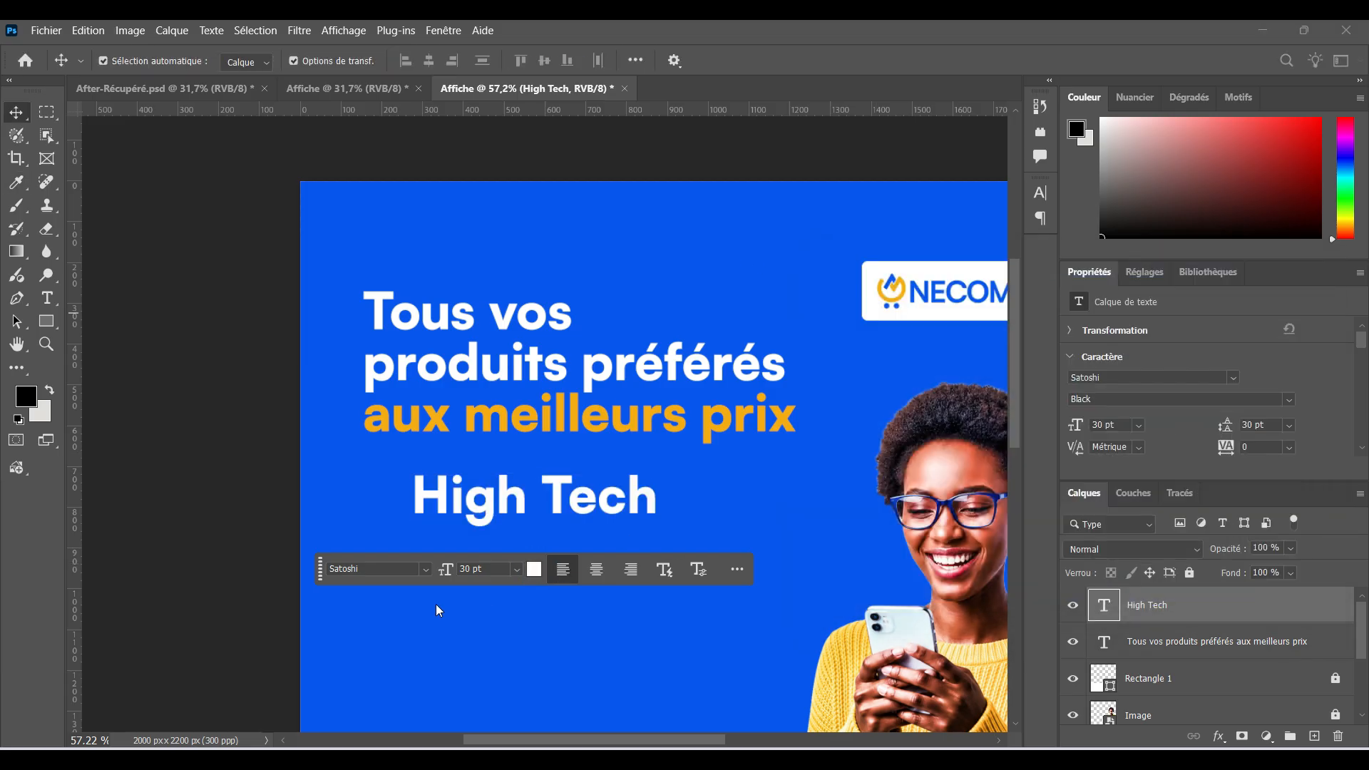
left_click(517, 570)
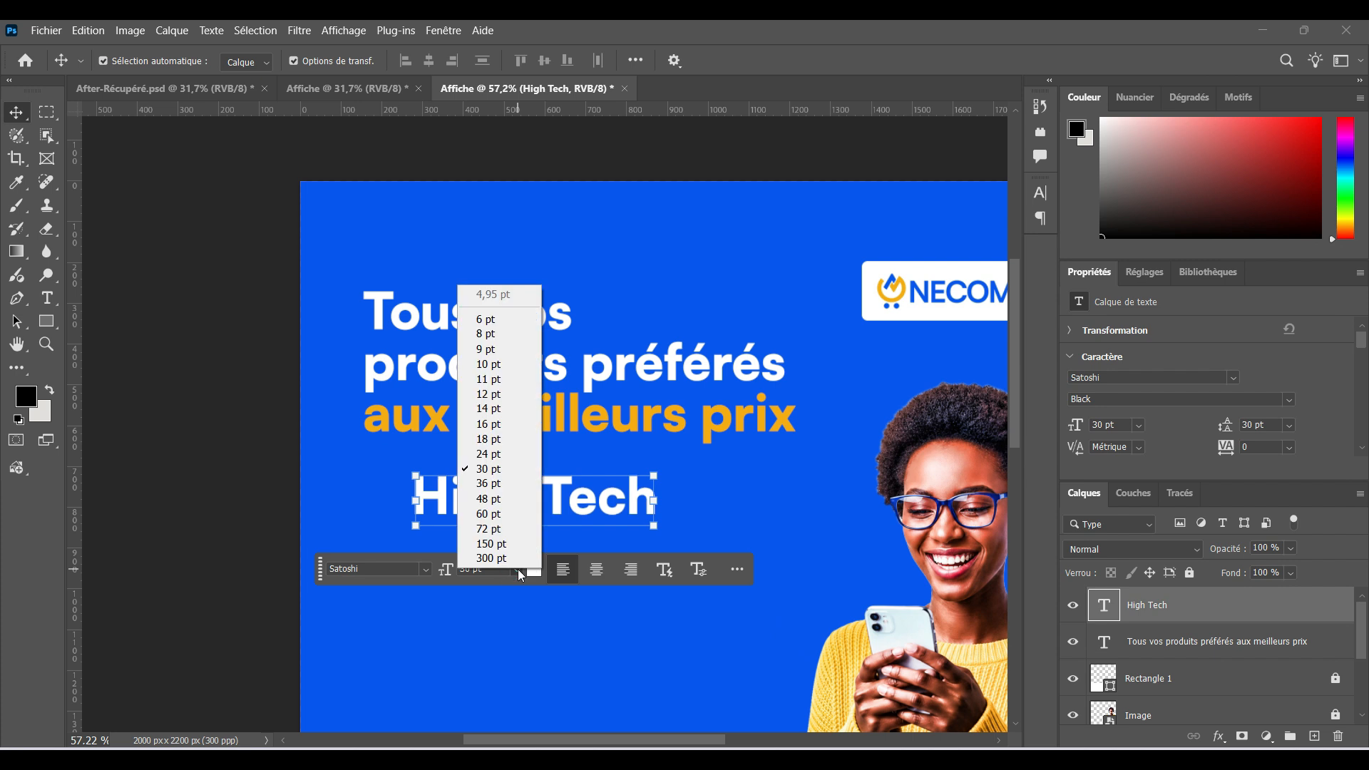
left_click(491, 408)
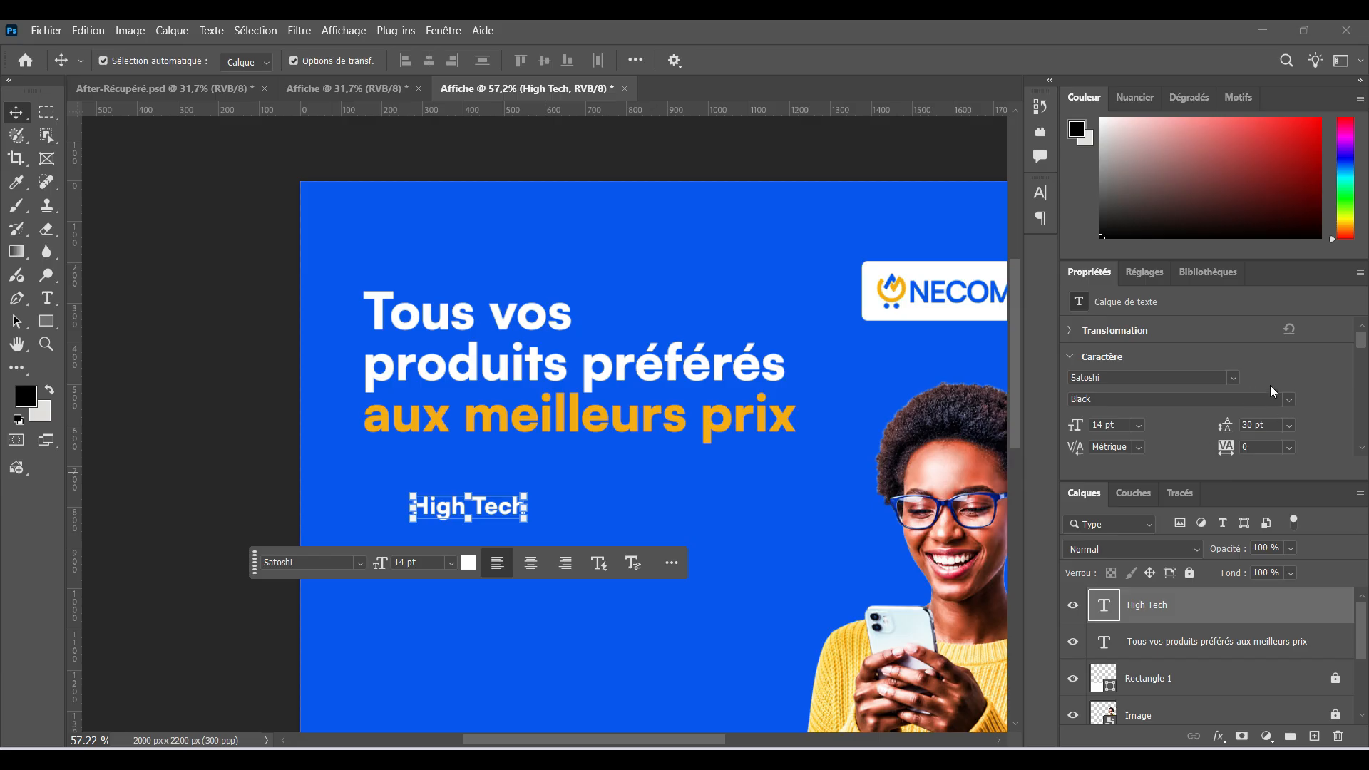
Set the "High Tech" text's font style to Satoshi Regular
left_click(1289, 400)
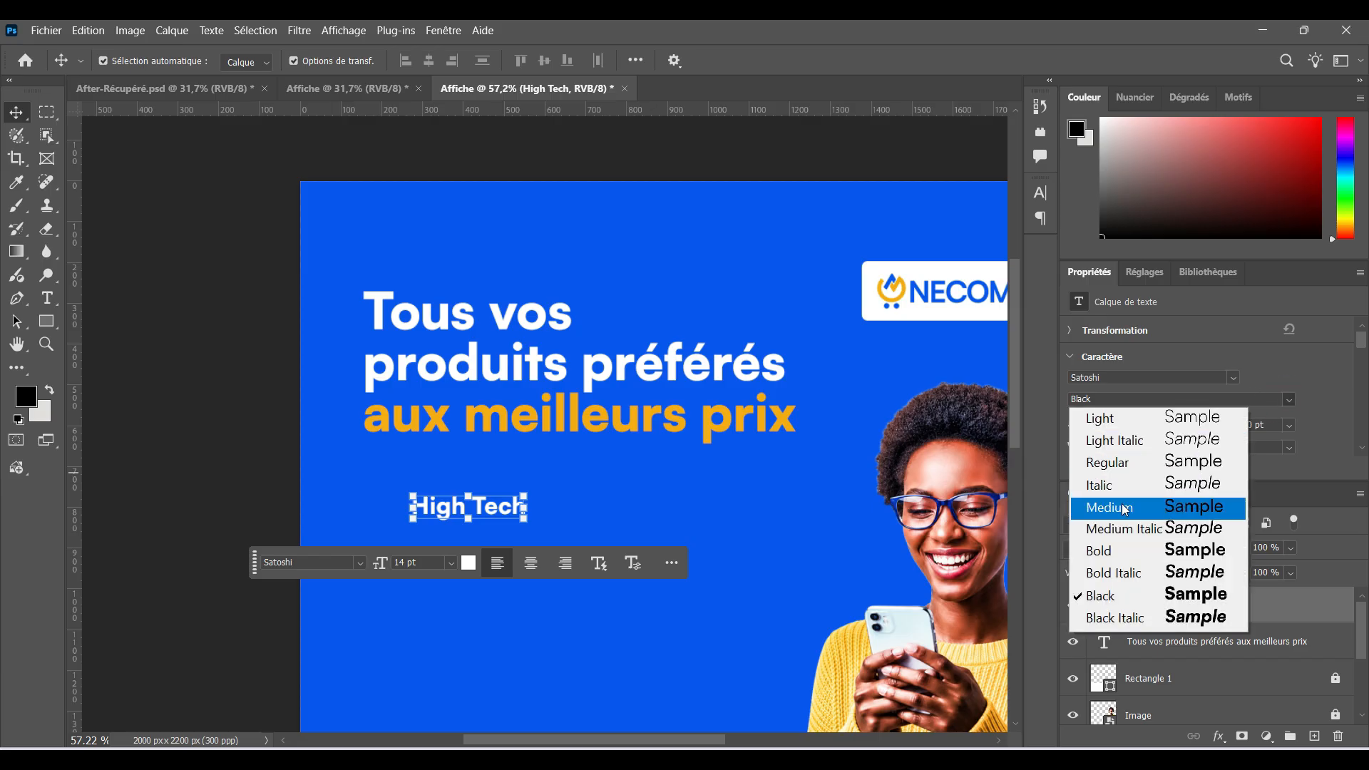
left_click(1117, 465)
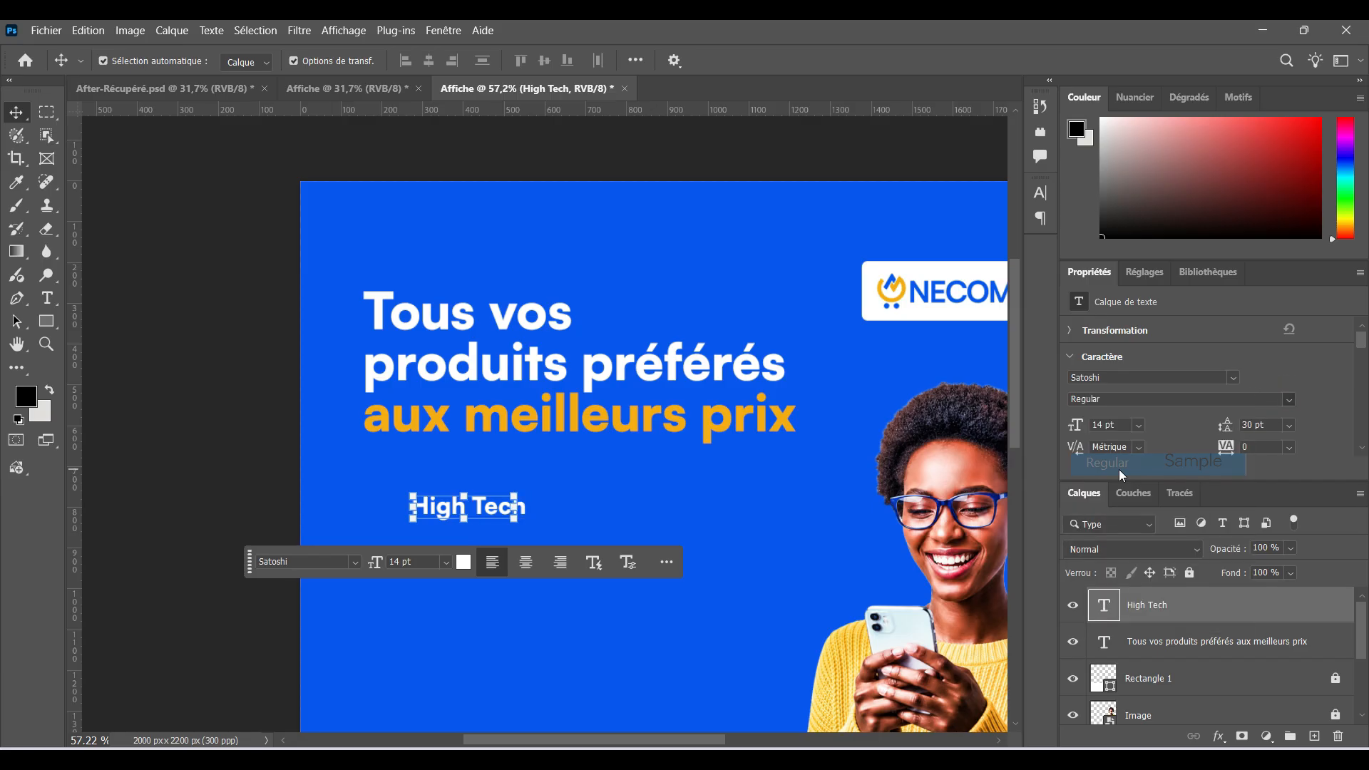
left_click(495, 458)
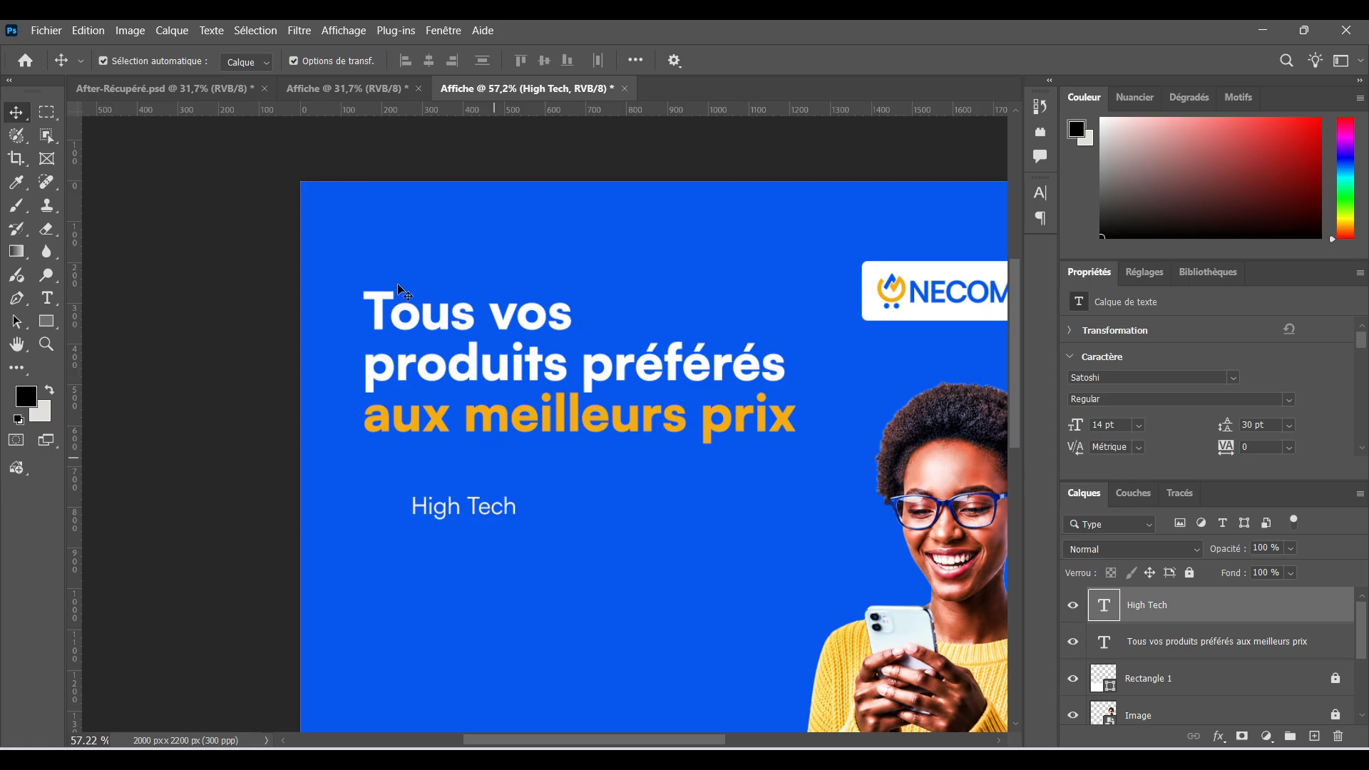
Check the "High Tech" text in the finished reference poster and set the new poster's text to the matching Medium style
left_click(319, 88)
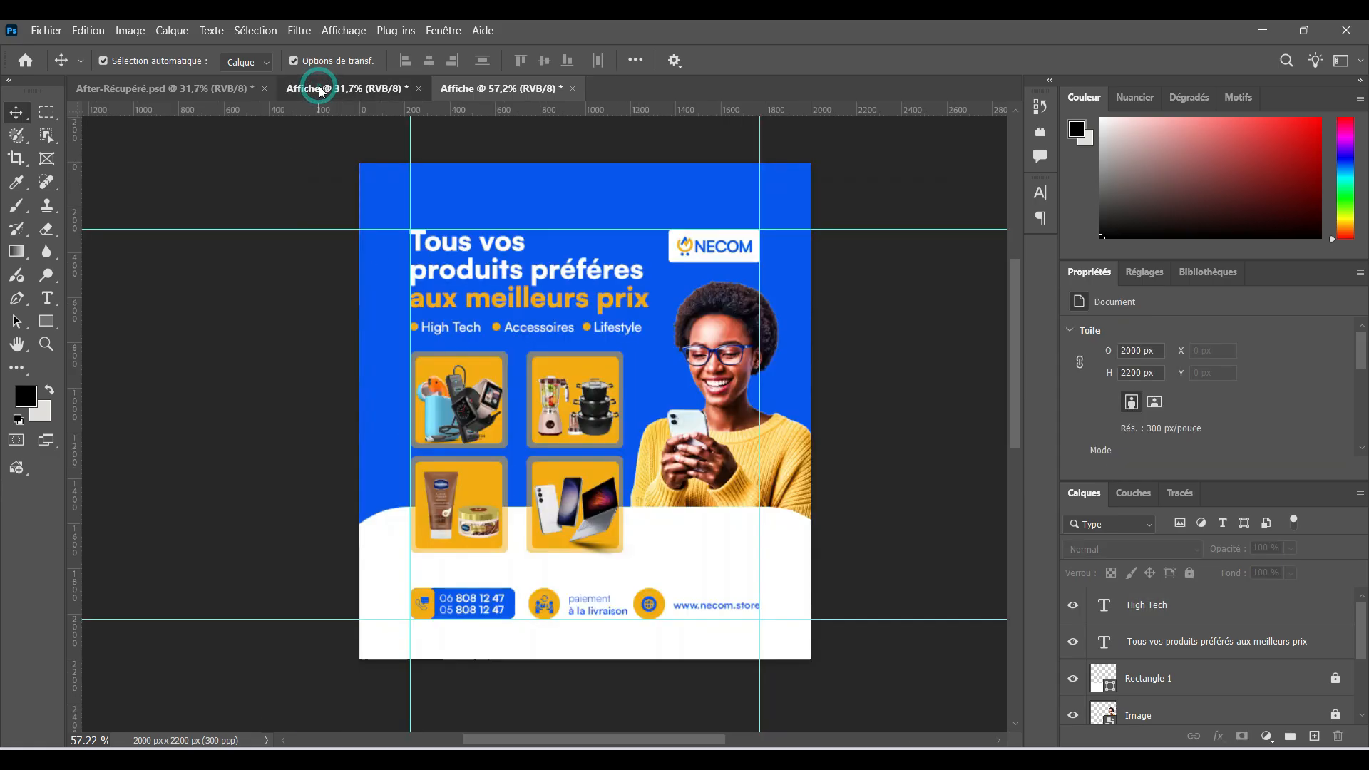
scroll(483, 332, "up", 3)
left_click(459, 332)
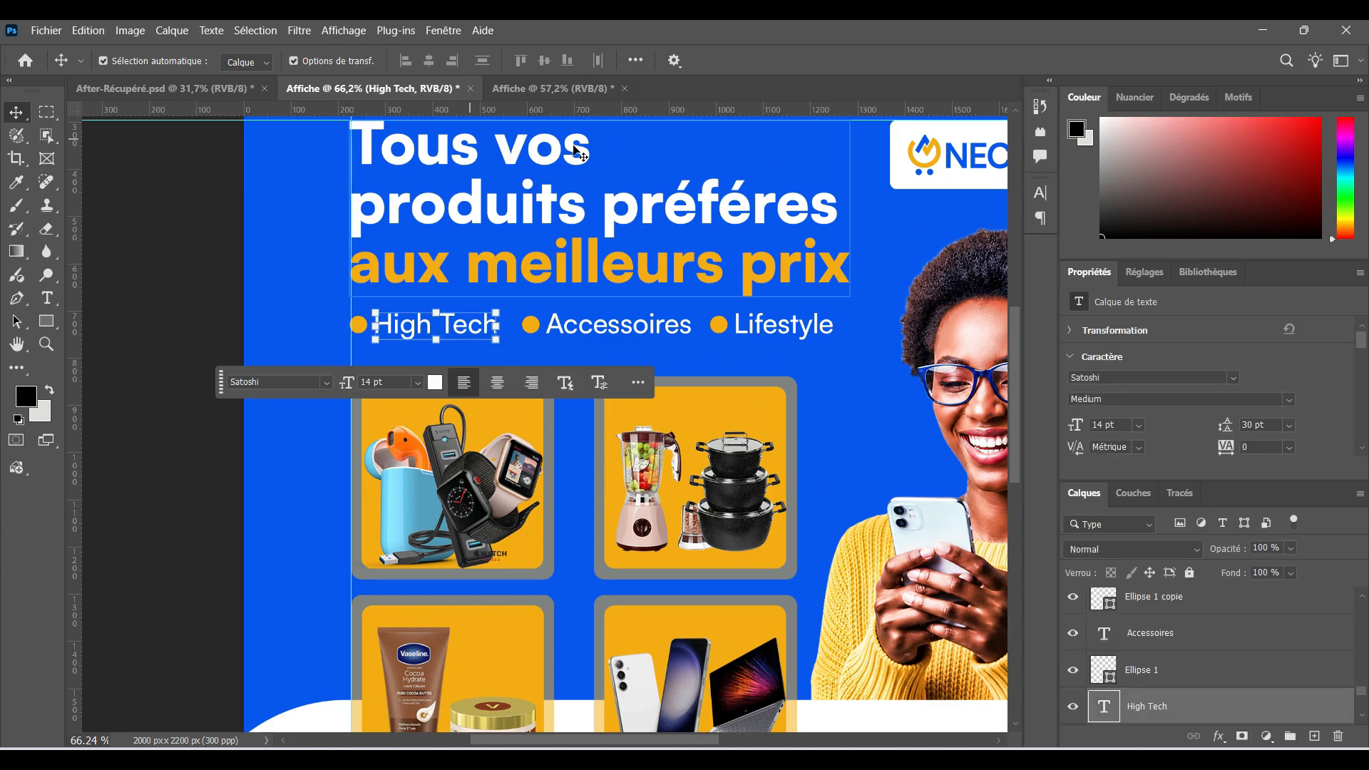
left_click(554, 89)
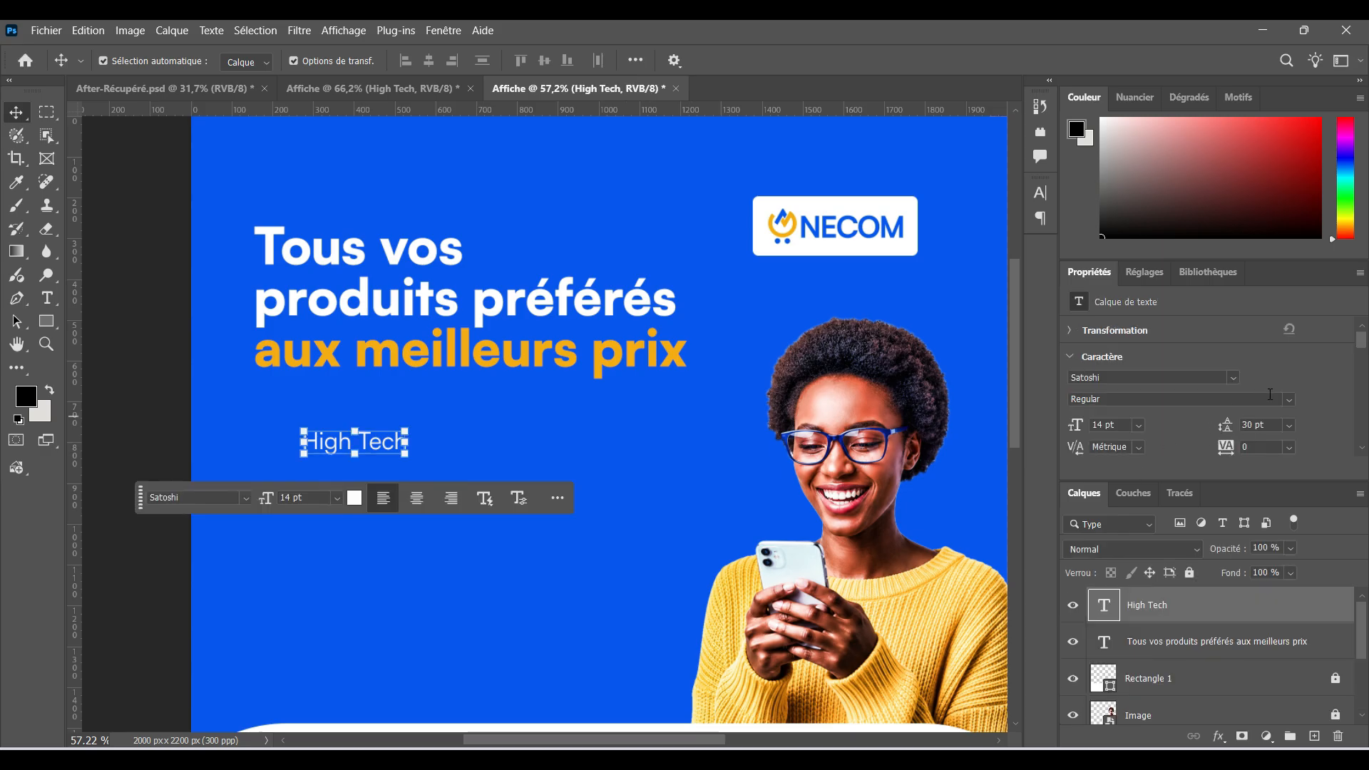
left_click(1290, 399)
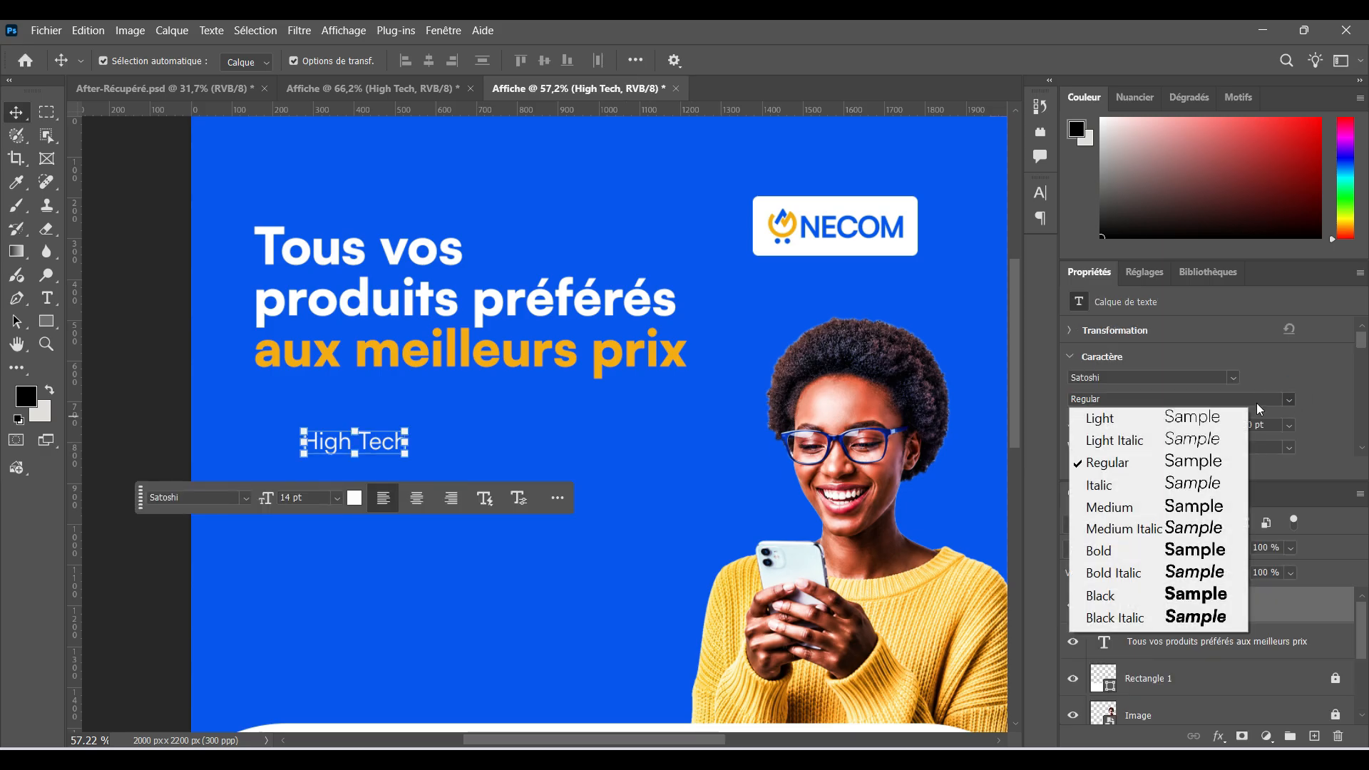
left_click(1131, 503)
Draw a white circle about 31 px wide as a bullet just left of the "High Tech" text
scroll(424, 409, "up", 5)
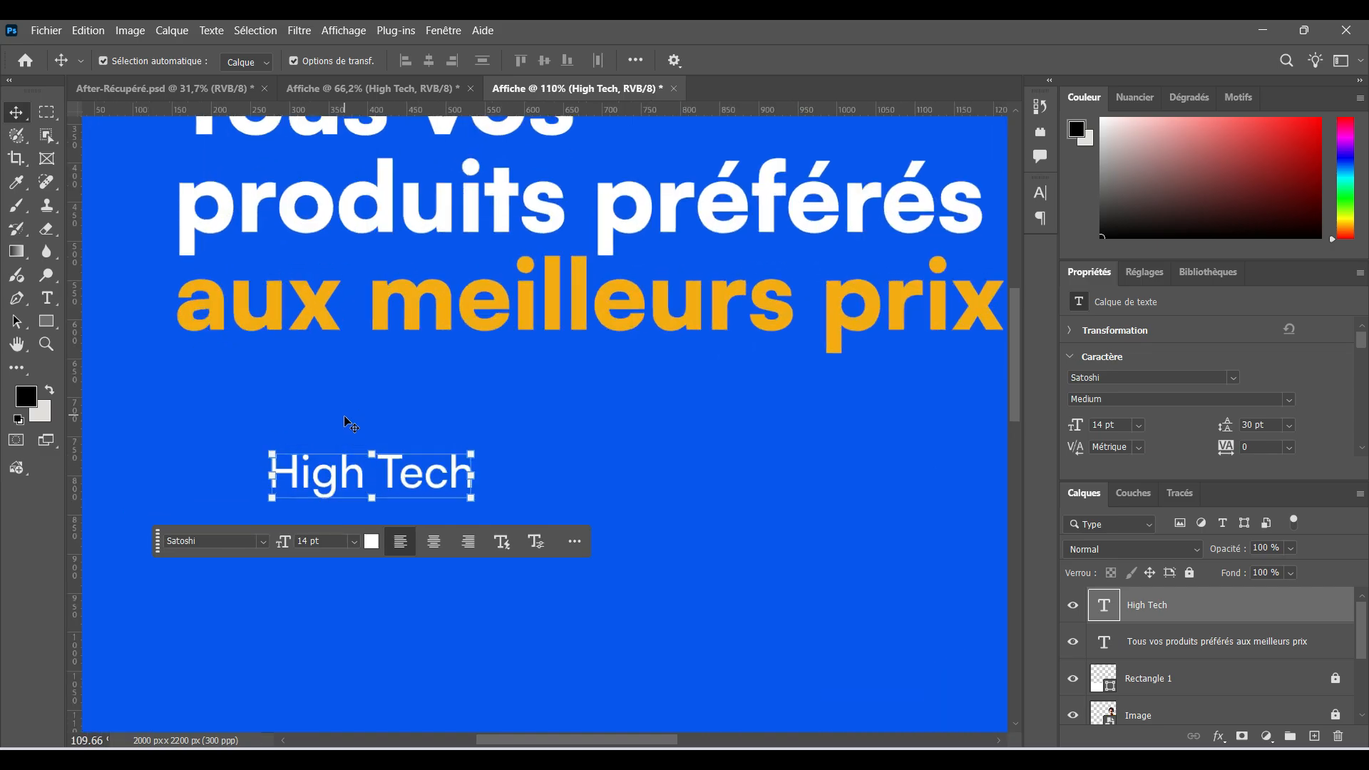
scroll(344, 454, "up", 2)
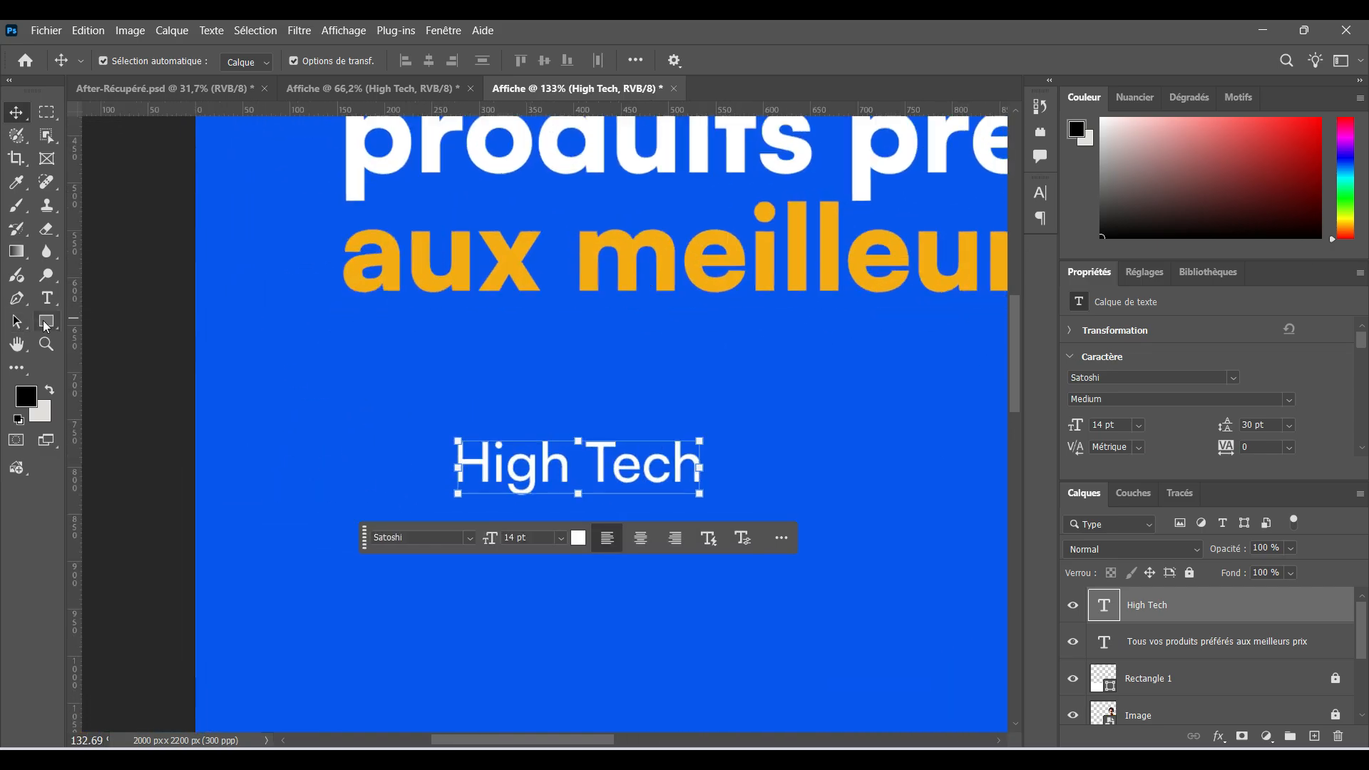
left_click(42, 319)
left_click(123, 339)
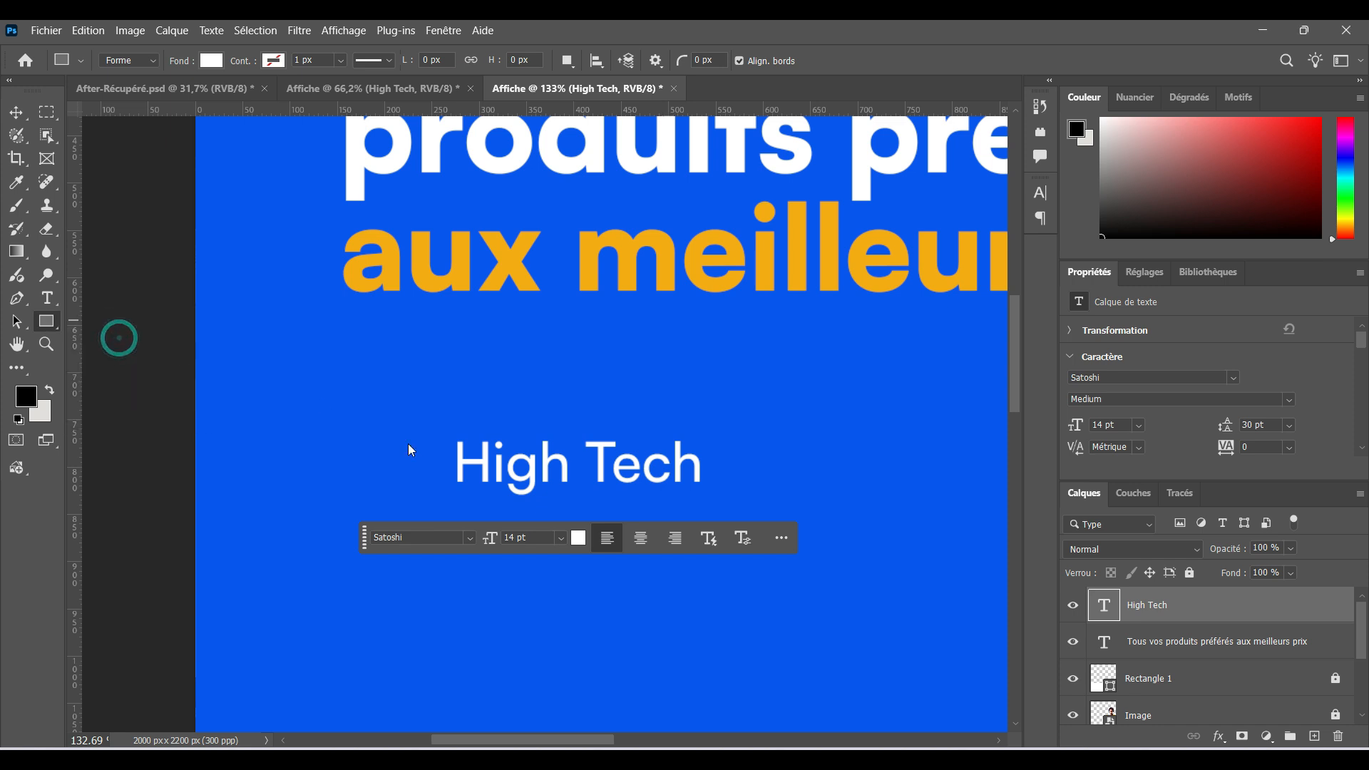
scroll(400, 460, "up", 3)
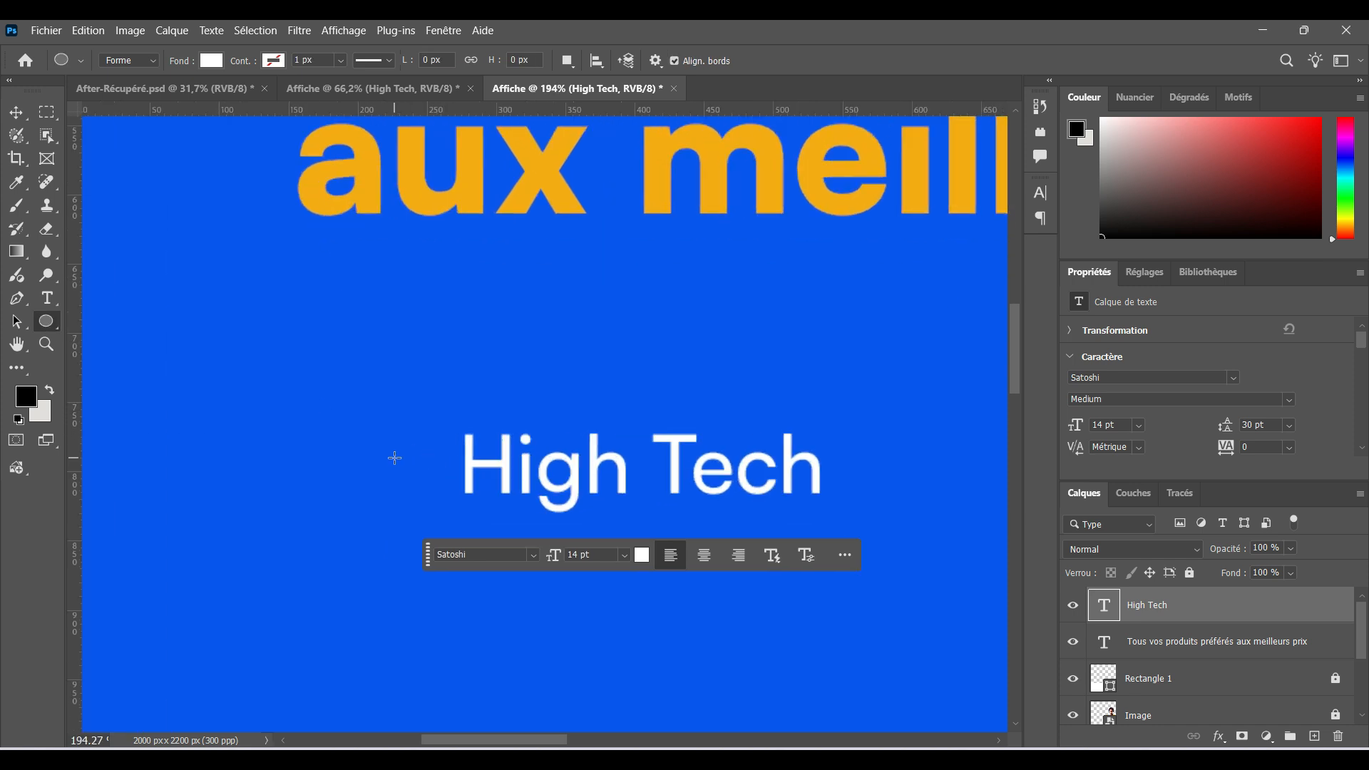
left_click_drag(395, 457, 438, 502)
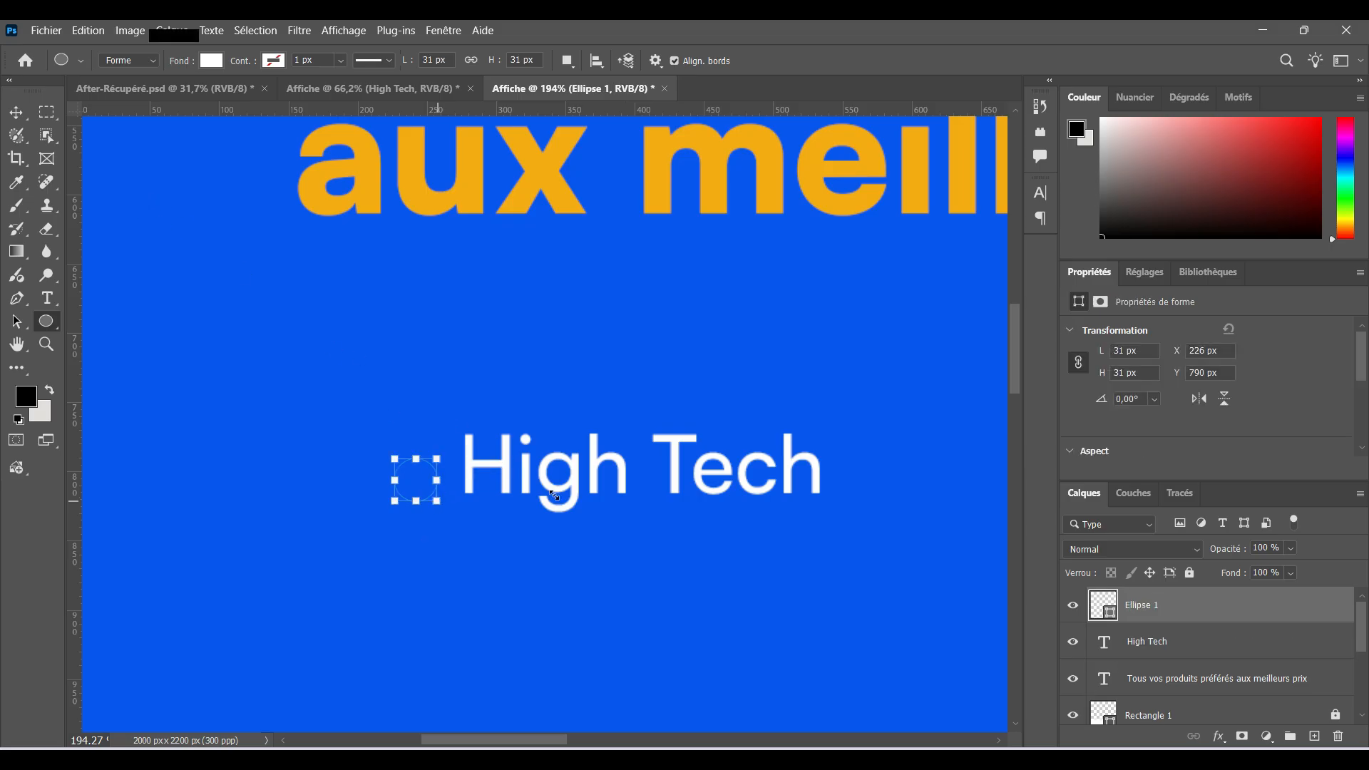
key("v")
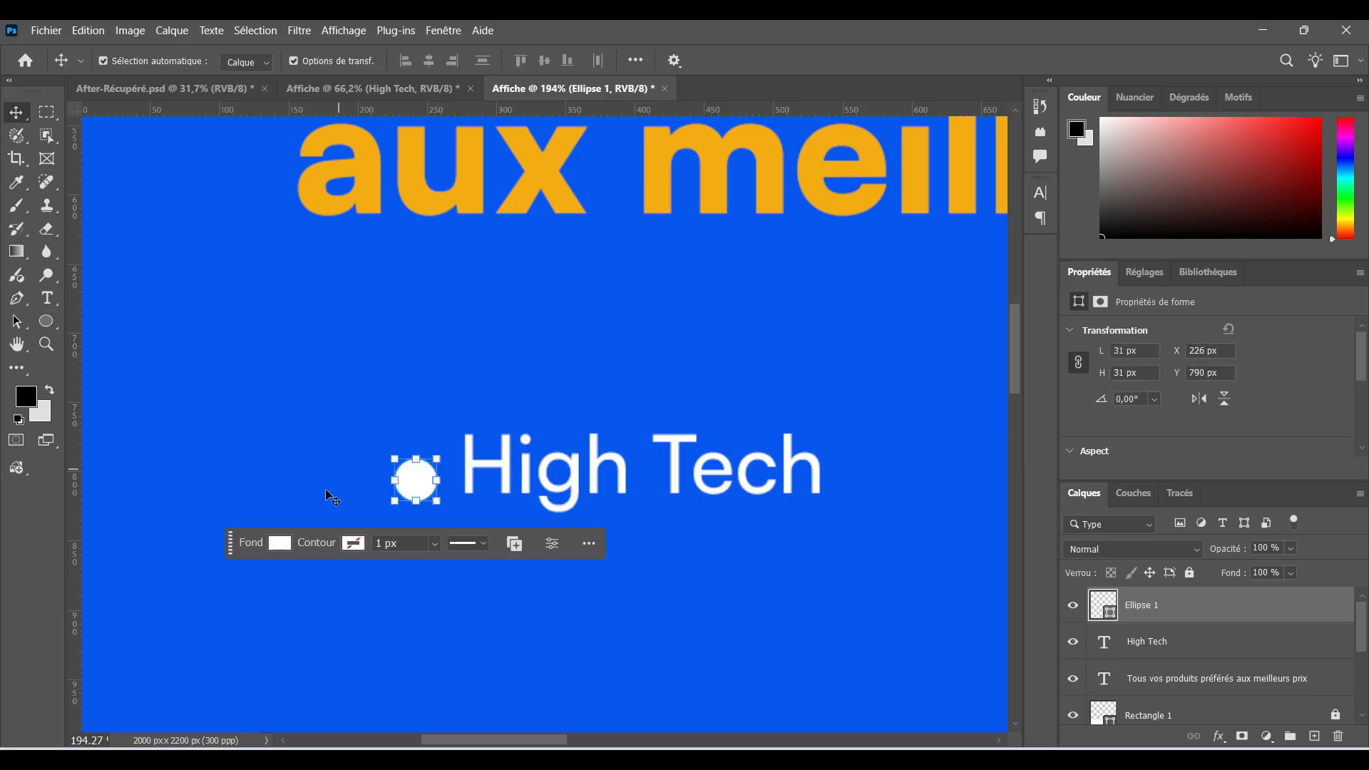
Recolour the round bullet beside "High Tech" to the heading's orange
left_click(286, 547)
left_click(262, 504)
left_click(11, 109)
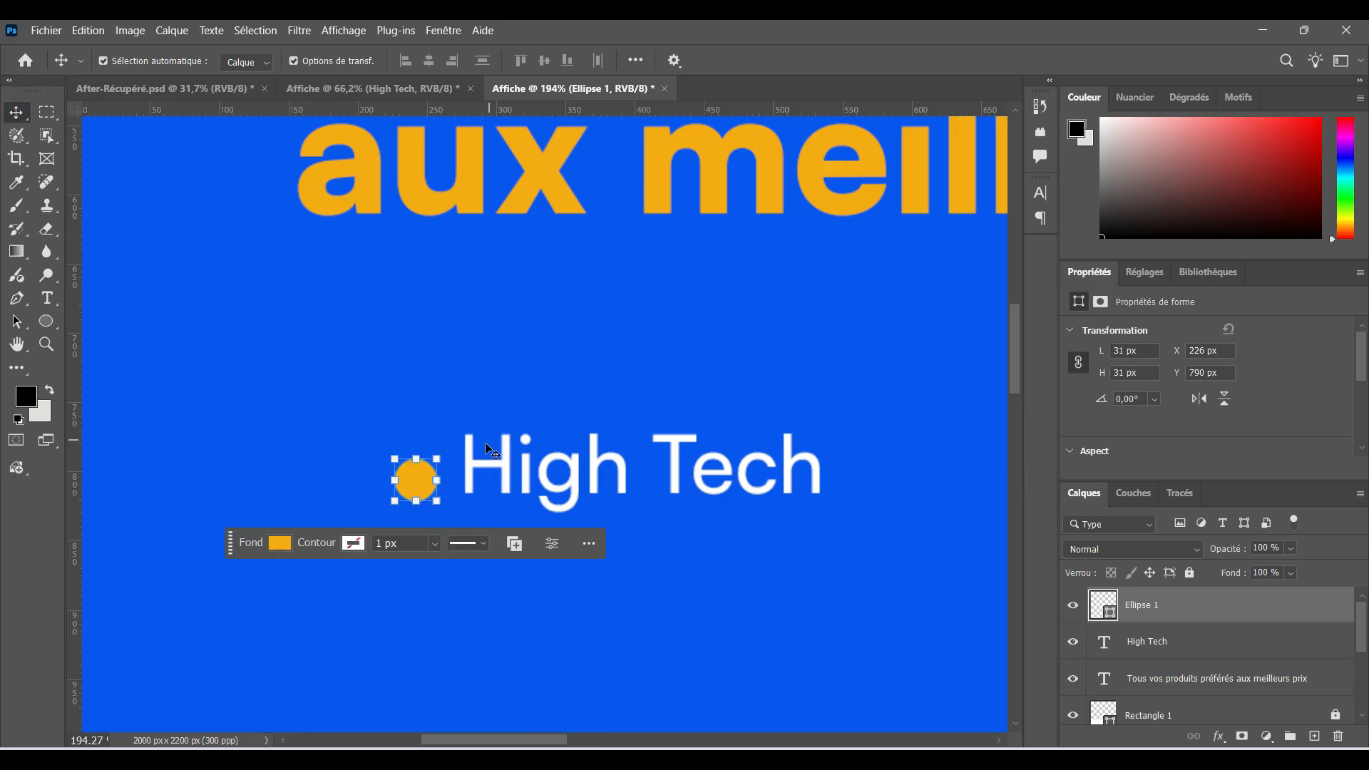
Try to align the orange bullet and the "High Tech" text on their horizontal centres, and undo it
mouse_move(426, 492)
left_mouse_down()
mouse_move(422, 460)
mouse_move(421, 476)
left_mouse_up()
left_click_drag(376, 421, 635, 525)
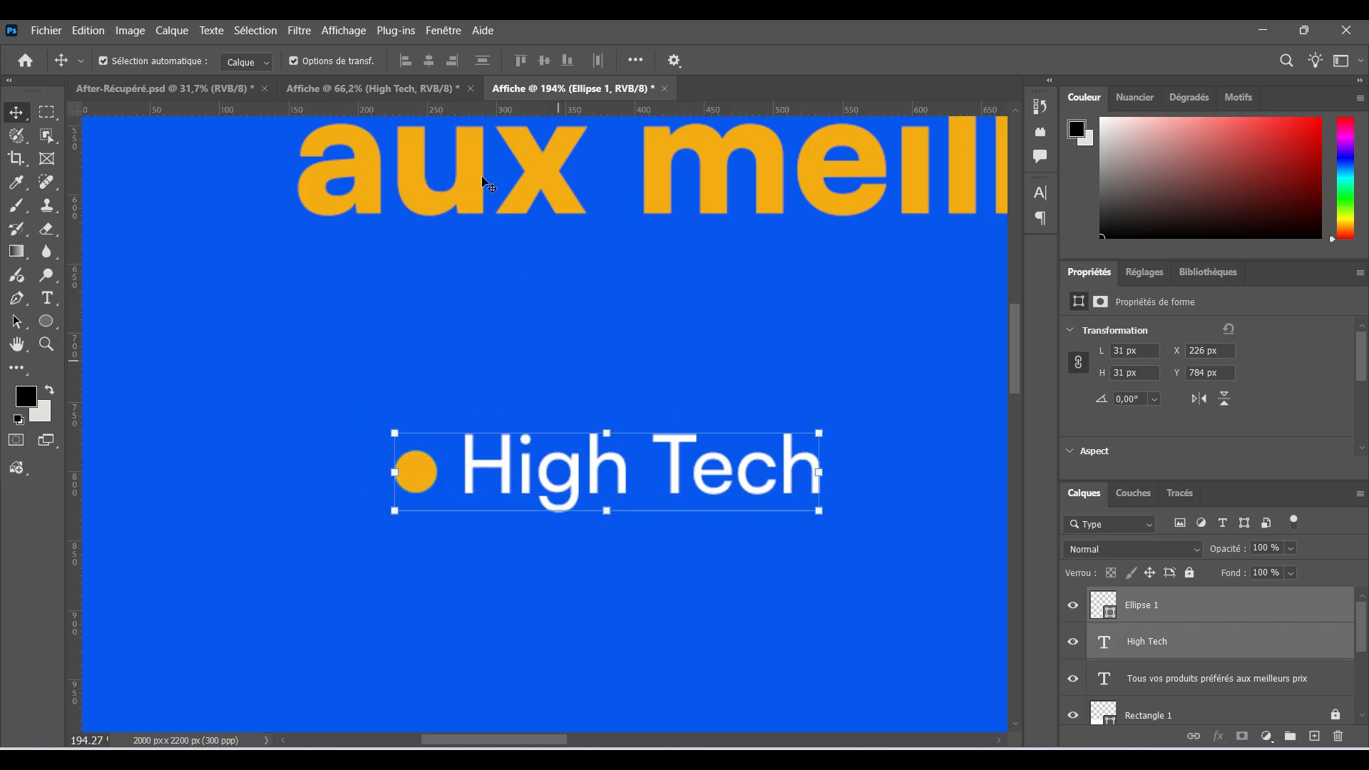
left_click(428, 60)
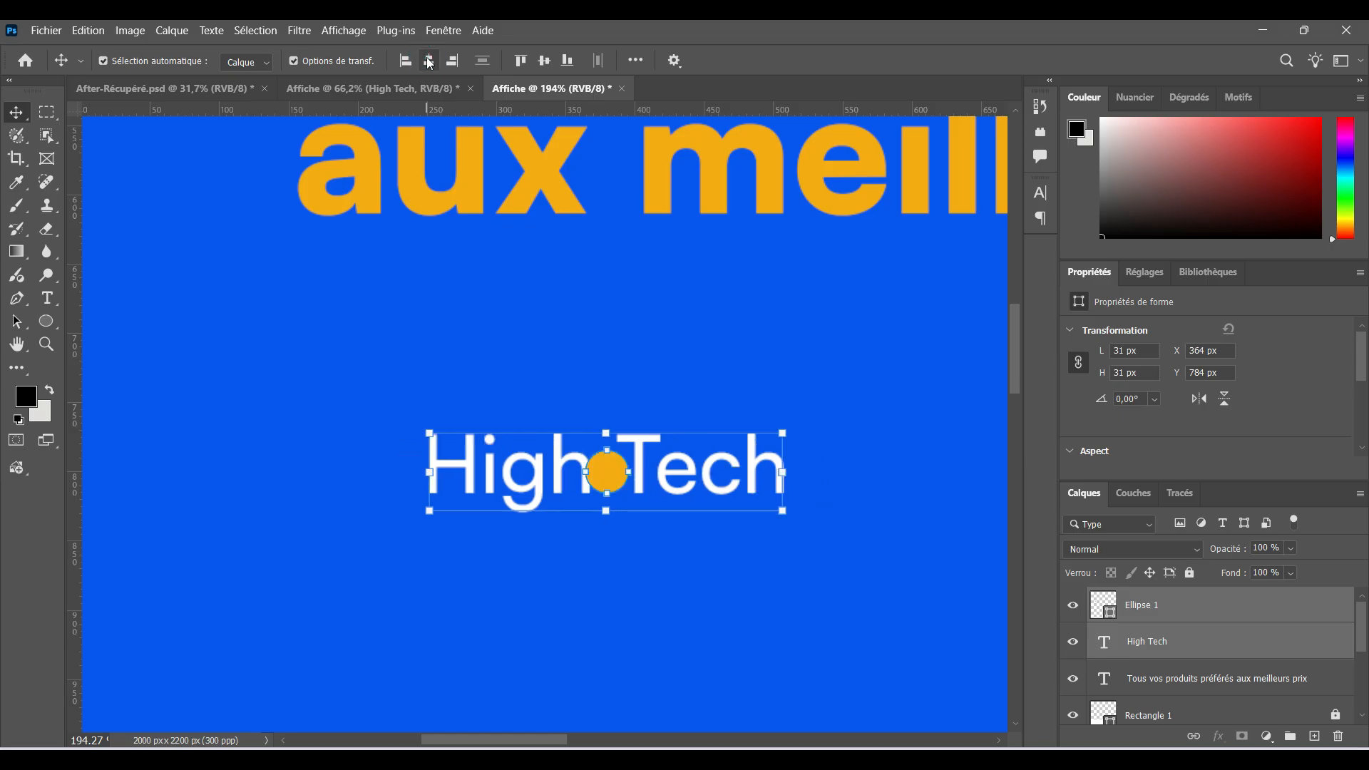
key("ctrl+z")
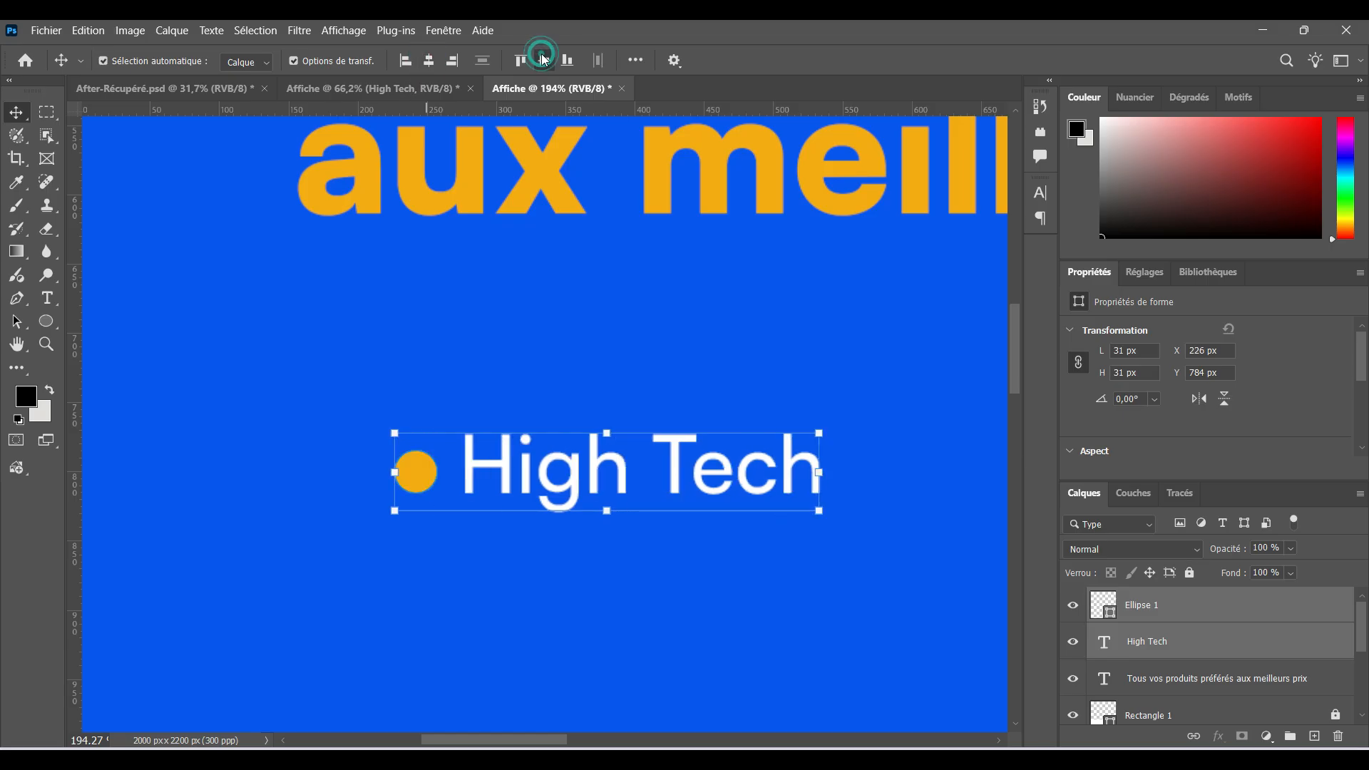
Align the orange bullet and the "High Tech" text on their vertical centres
left_click(426, 349)
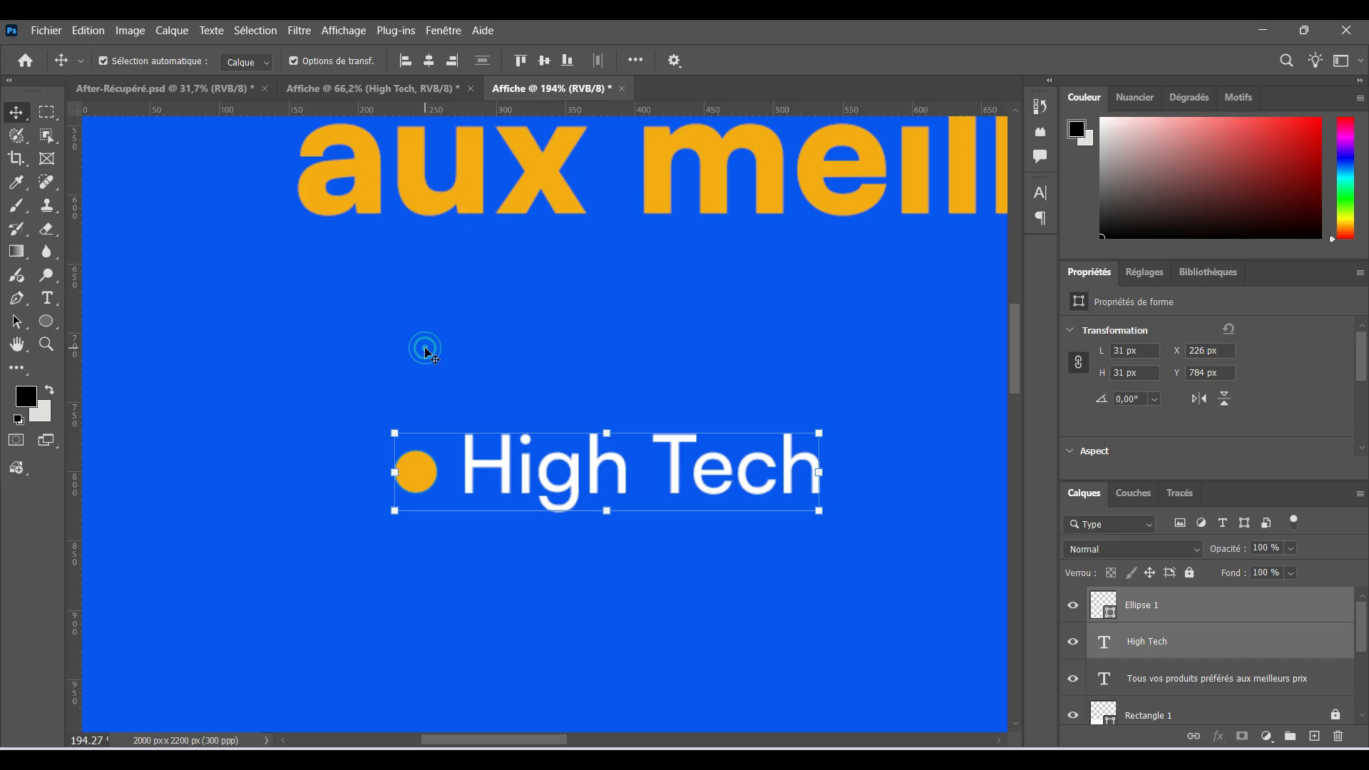
mouse_move(404, 474)
left_mouse_down()
mouse_move(410, 513)
mouse_move(410, 486)
left_mouse_up()
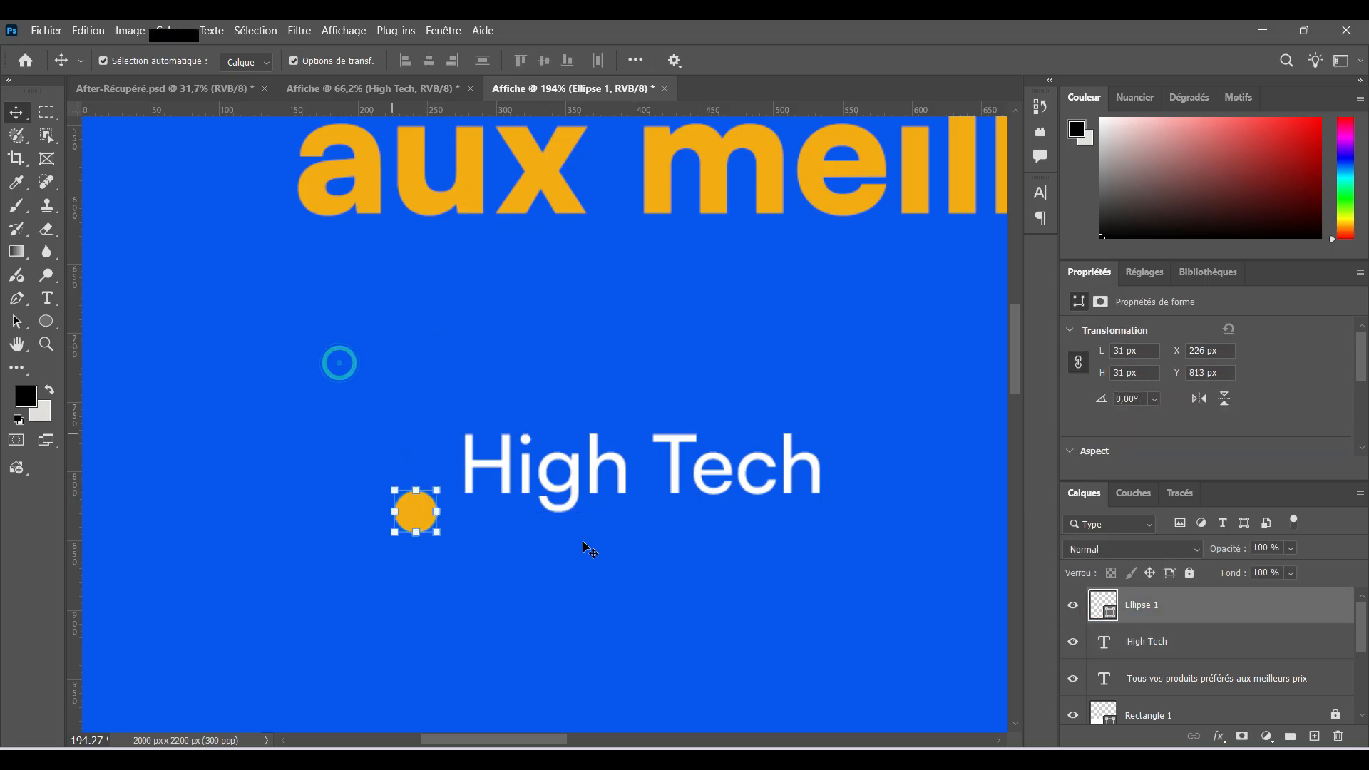
left_click(485, 448)
left_click_drag(383, 417, 666, 557)
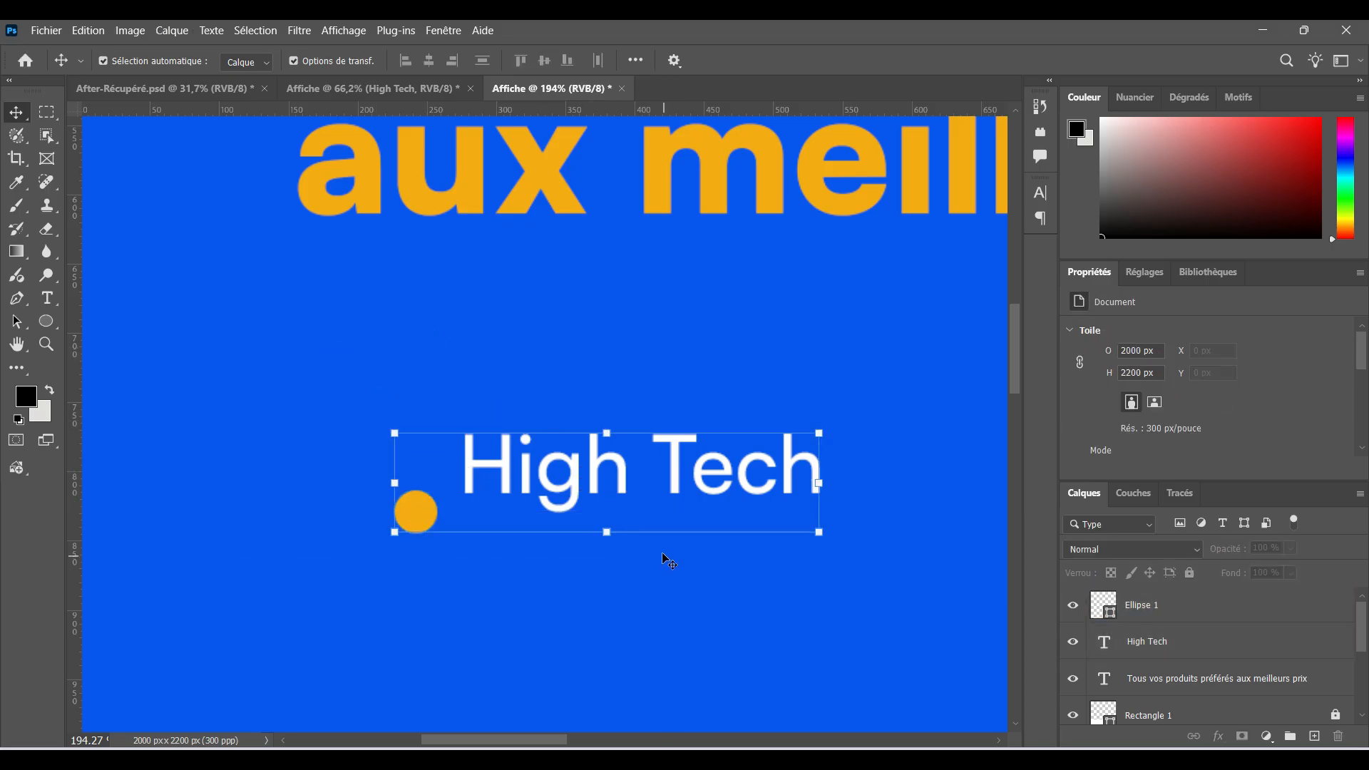
left_click(544, 61)
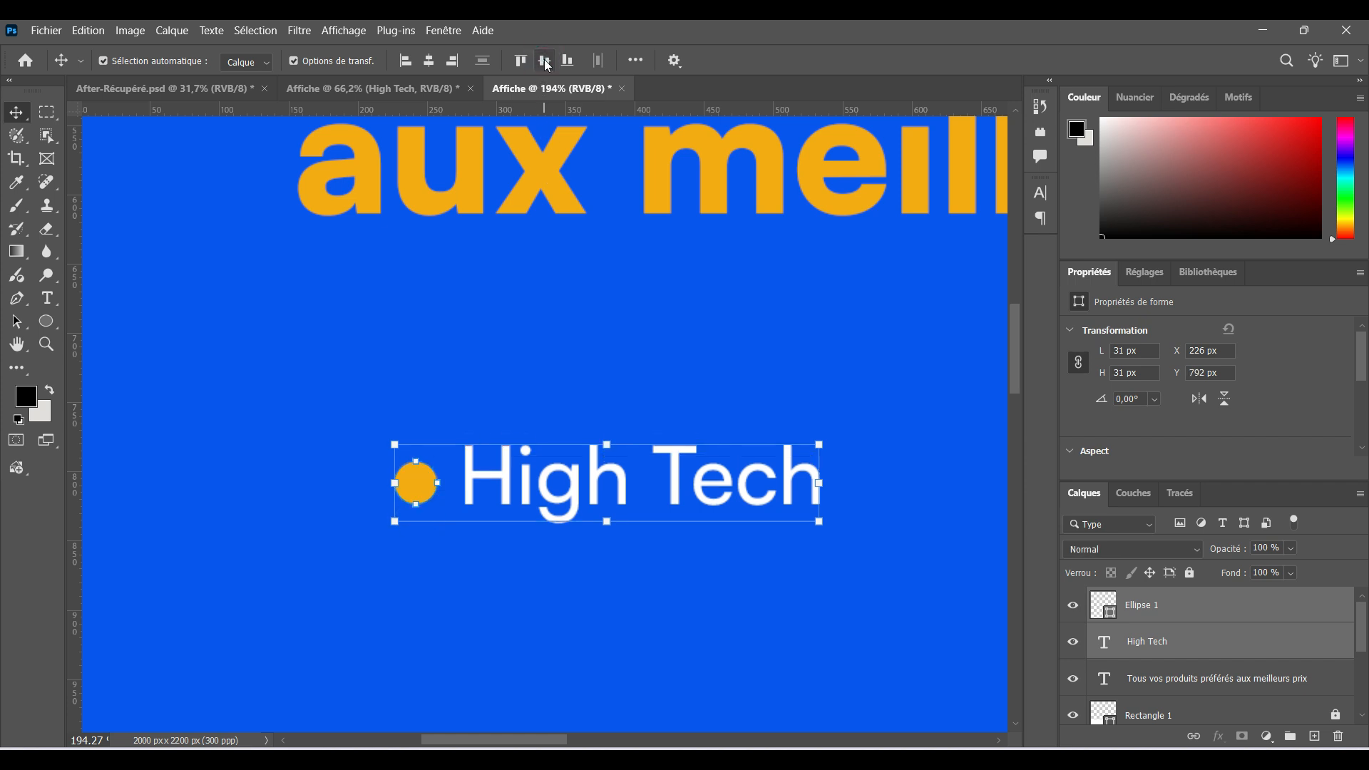
Move the bullet and "High Tech" text together to just below the heading, flush with its left edge
left_click(587, 308)
left_click_drag(376, 408, 689, 557)
left_click_drag(564, 515, 430, 340)
Duplicate the bullet and "High Tech" text to the right on the same line
scroll(549, 442, "down", 10)
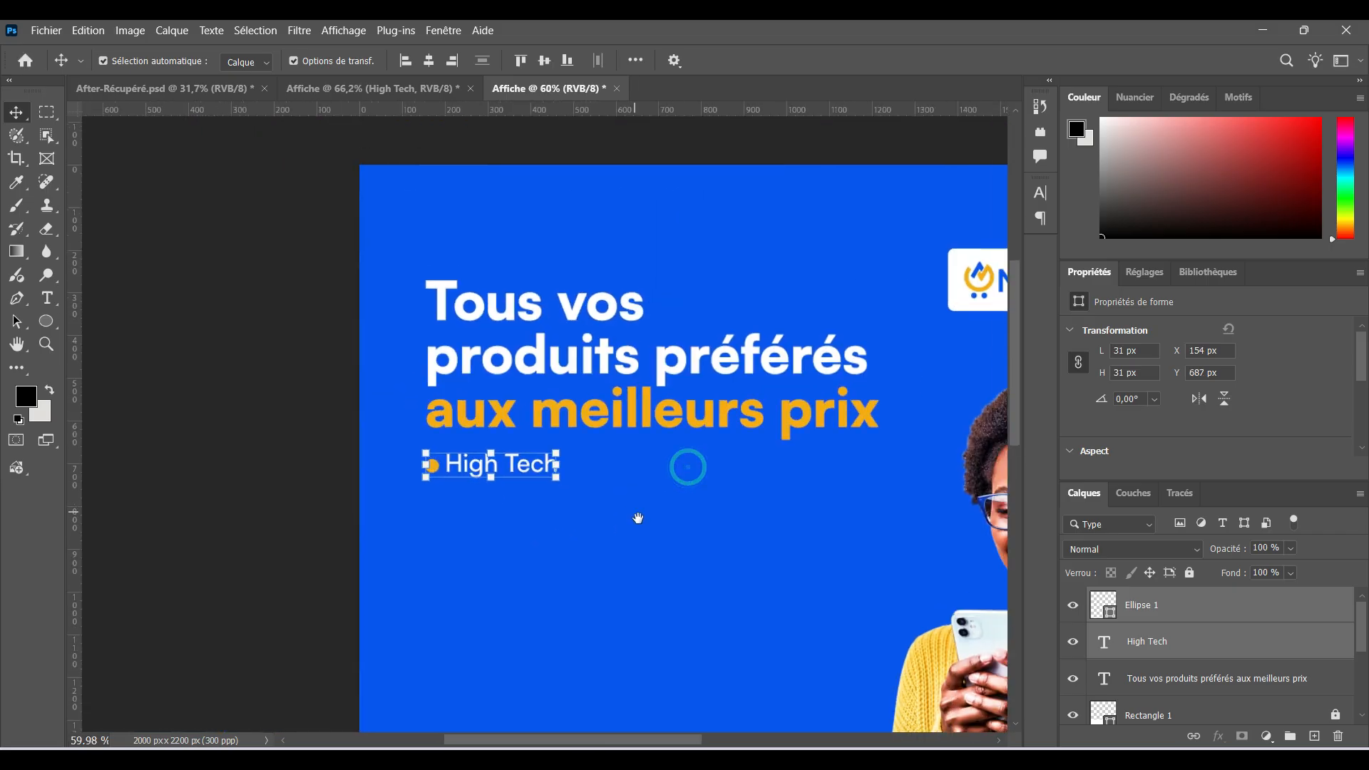
scroll(642, 517, "up", 6)
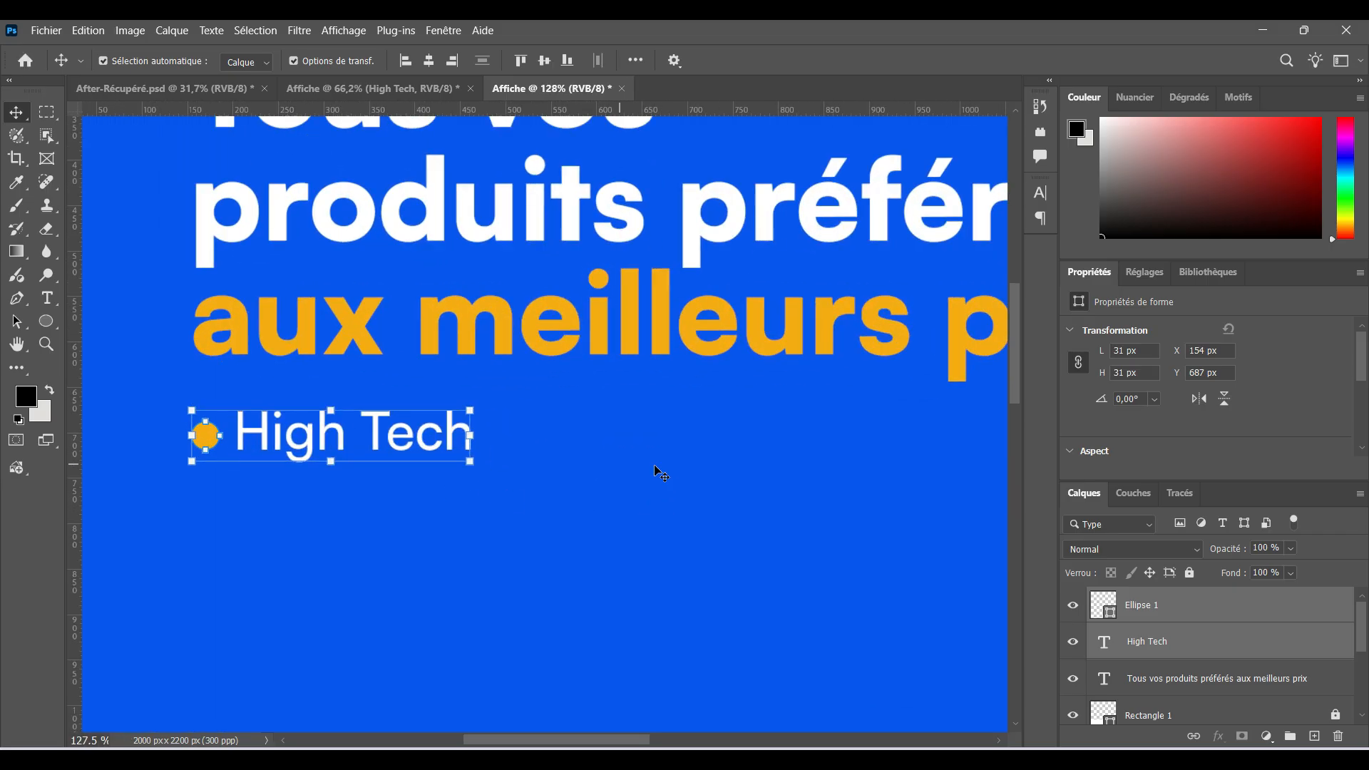
key("ctrl")
left_click_drag(322, 440, 645, 432)
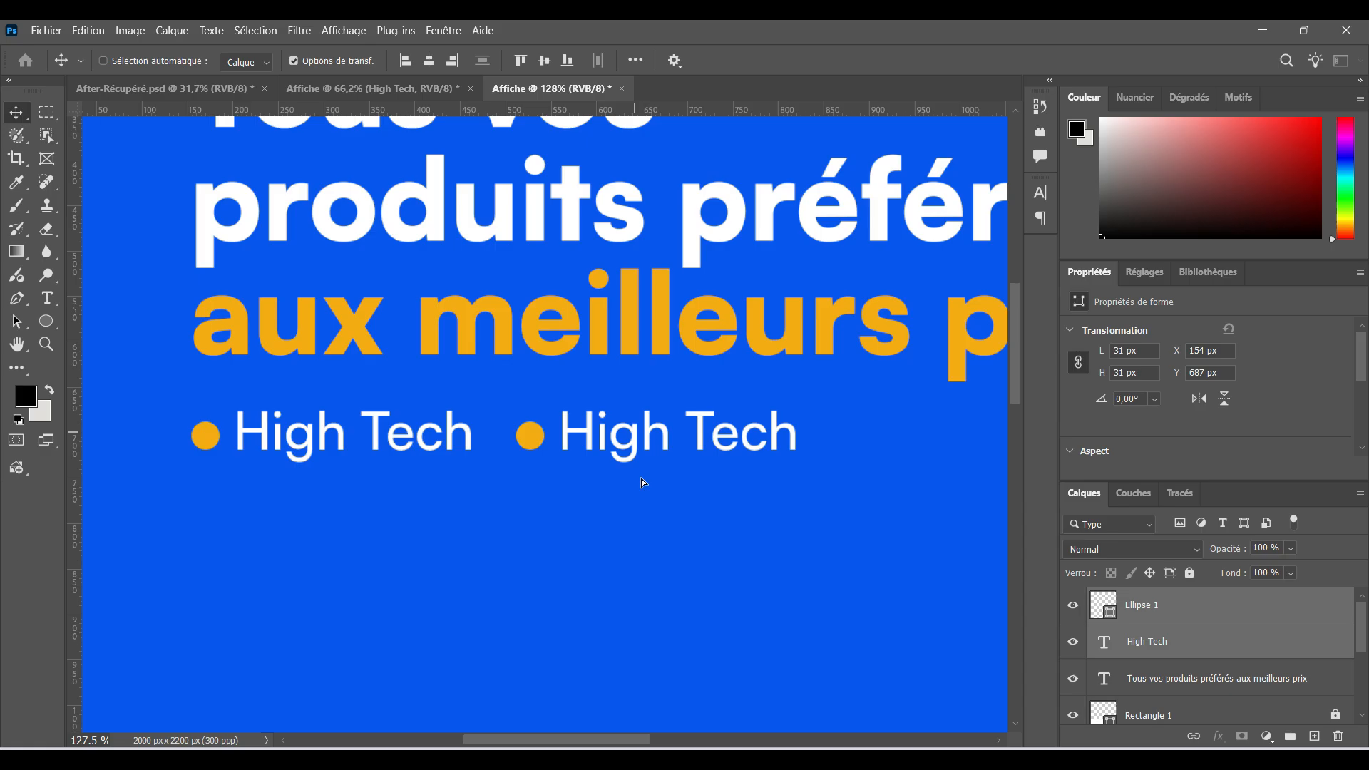
Replace the duplicated "High Tech" text with "Accessoires"
double_click(651, 439)
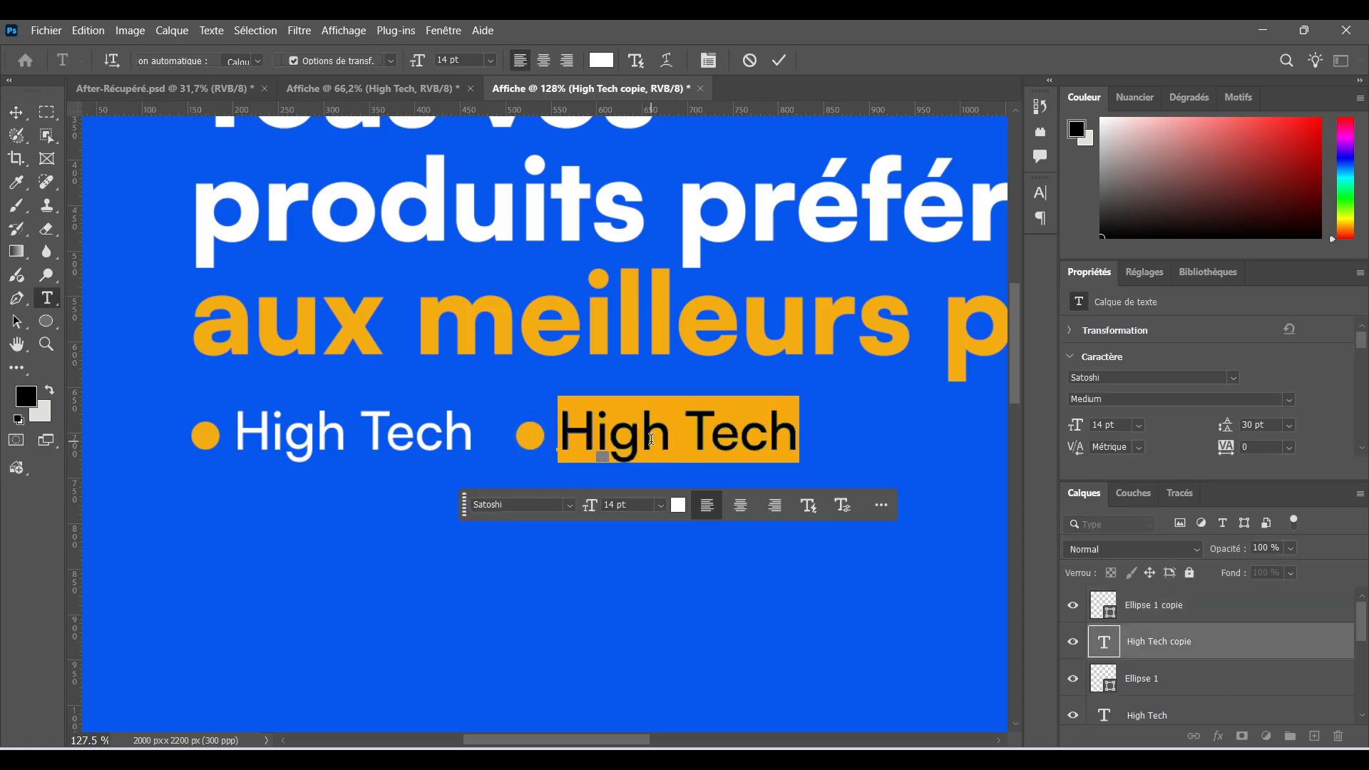
type("Ac")
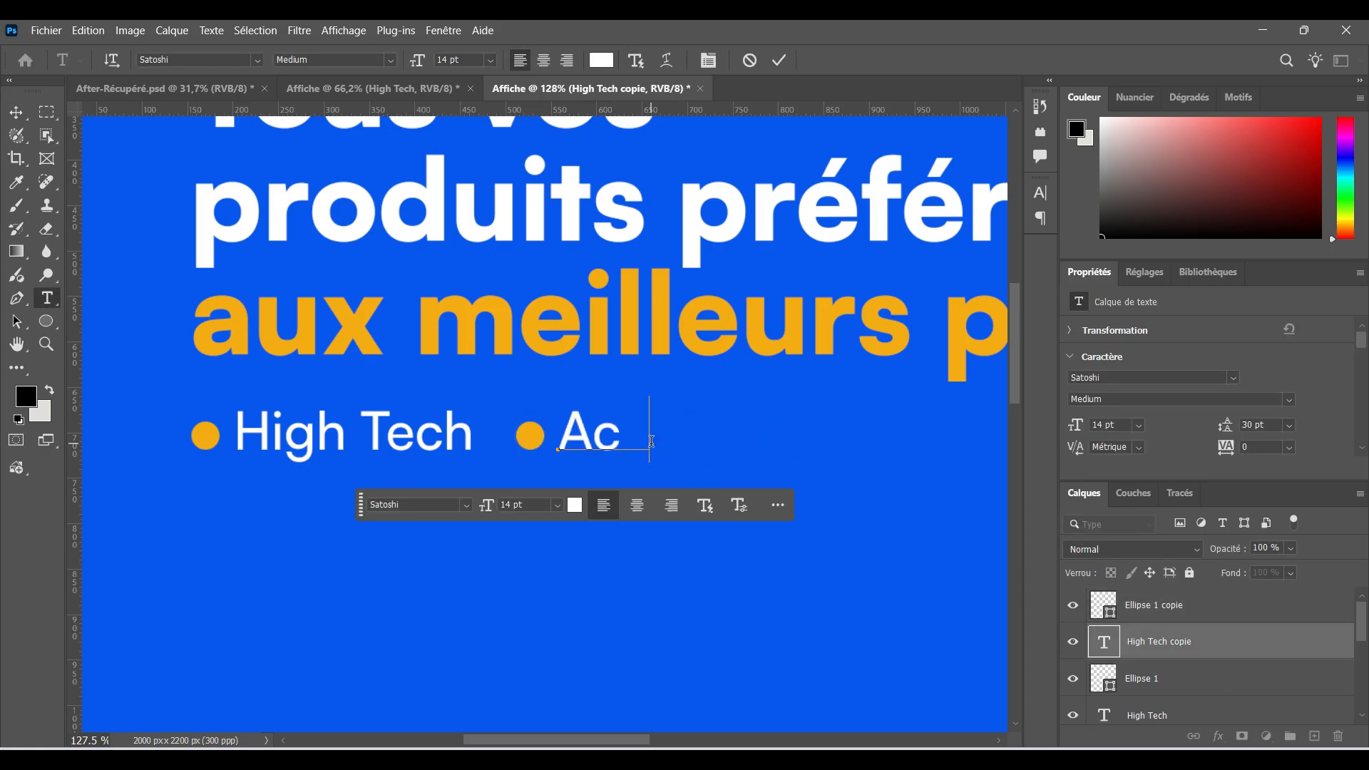
type("cessoires")
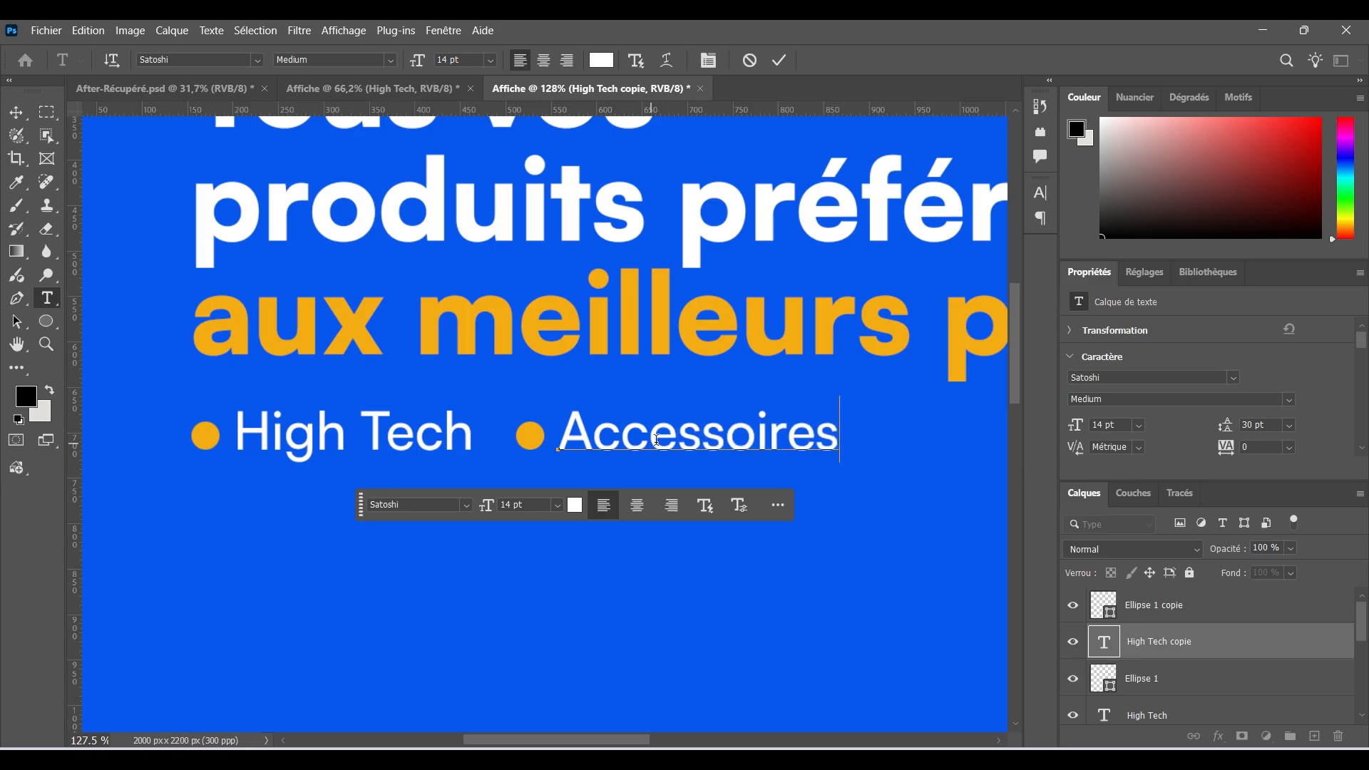
left_click(780, 61)
key("v")
Duplicate the bullet and "Accessoires" text to the right on the same line as a third category
scroll(827, 498, "down", 2)
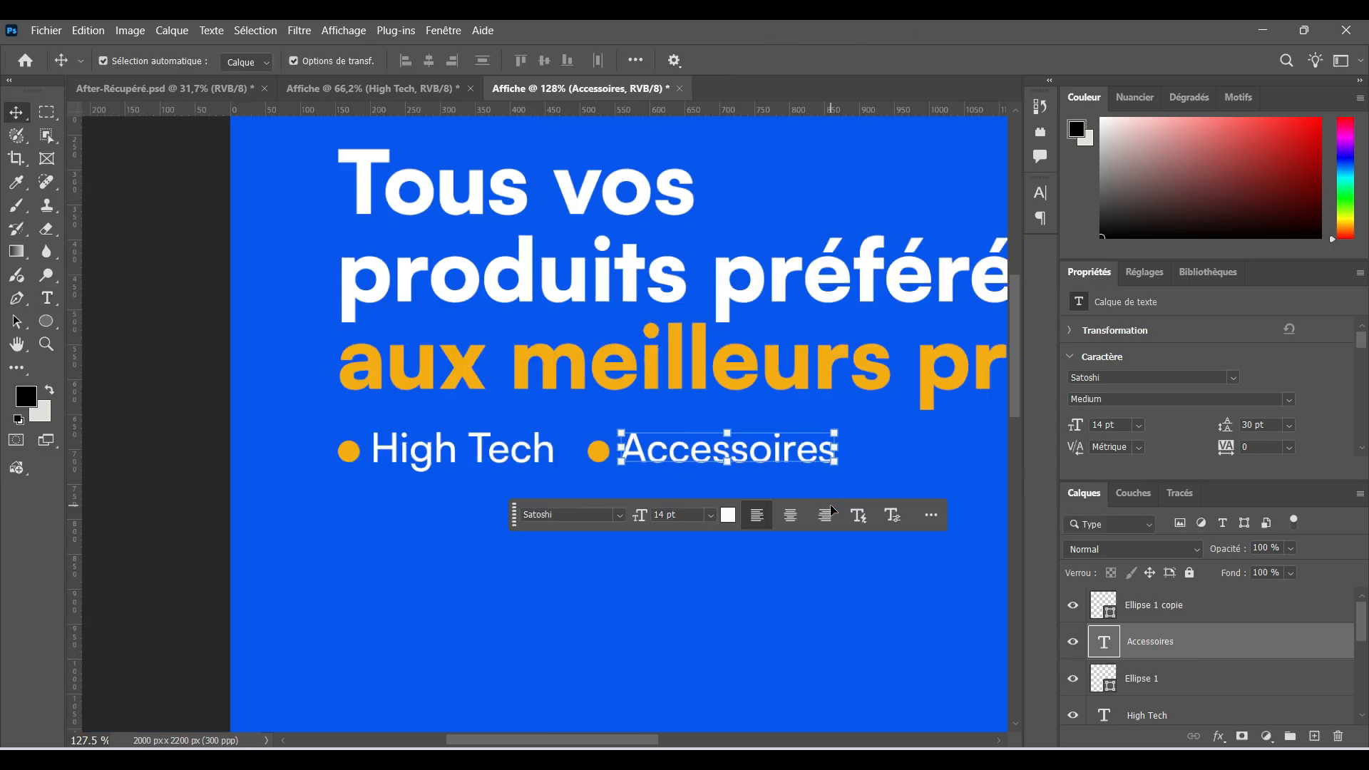
left_click_drag(862, 487, 590, 496)
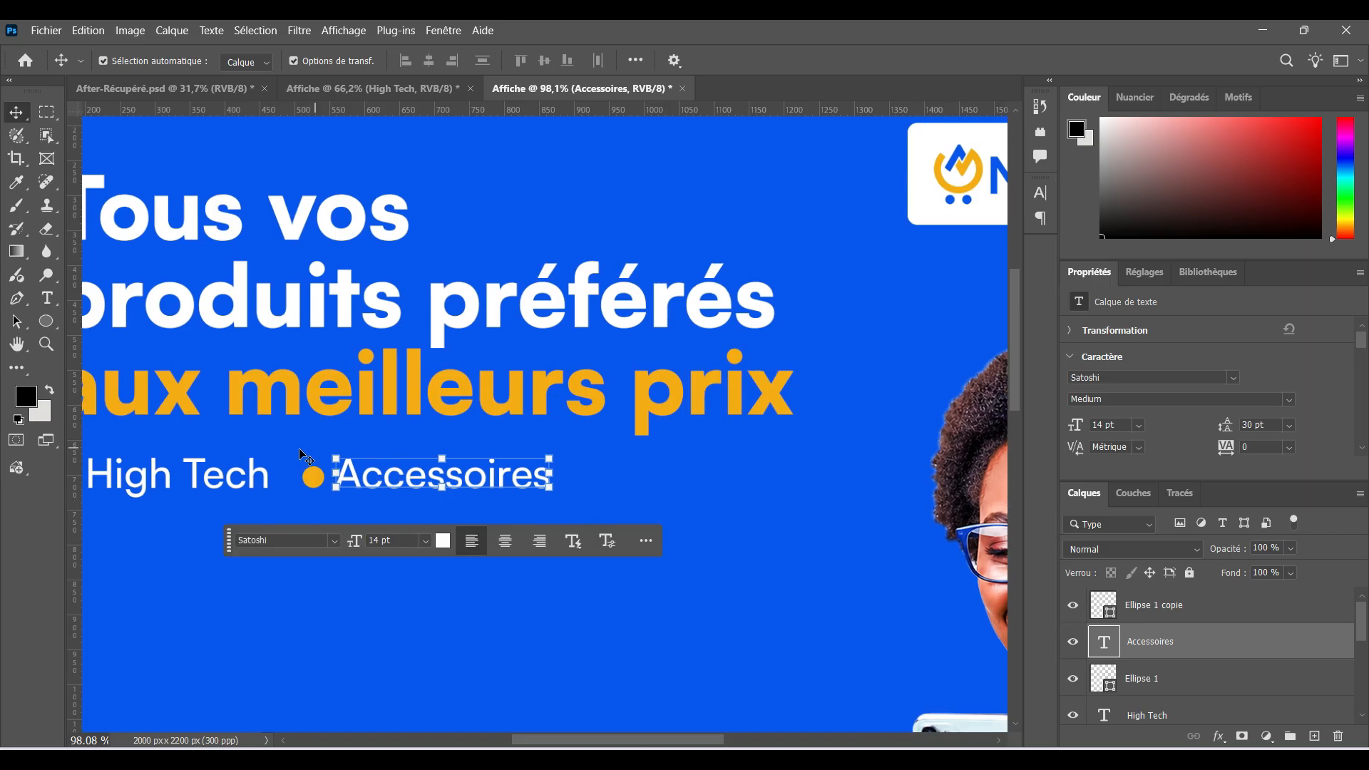
left_click_drag(297, 449, 478, 508)
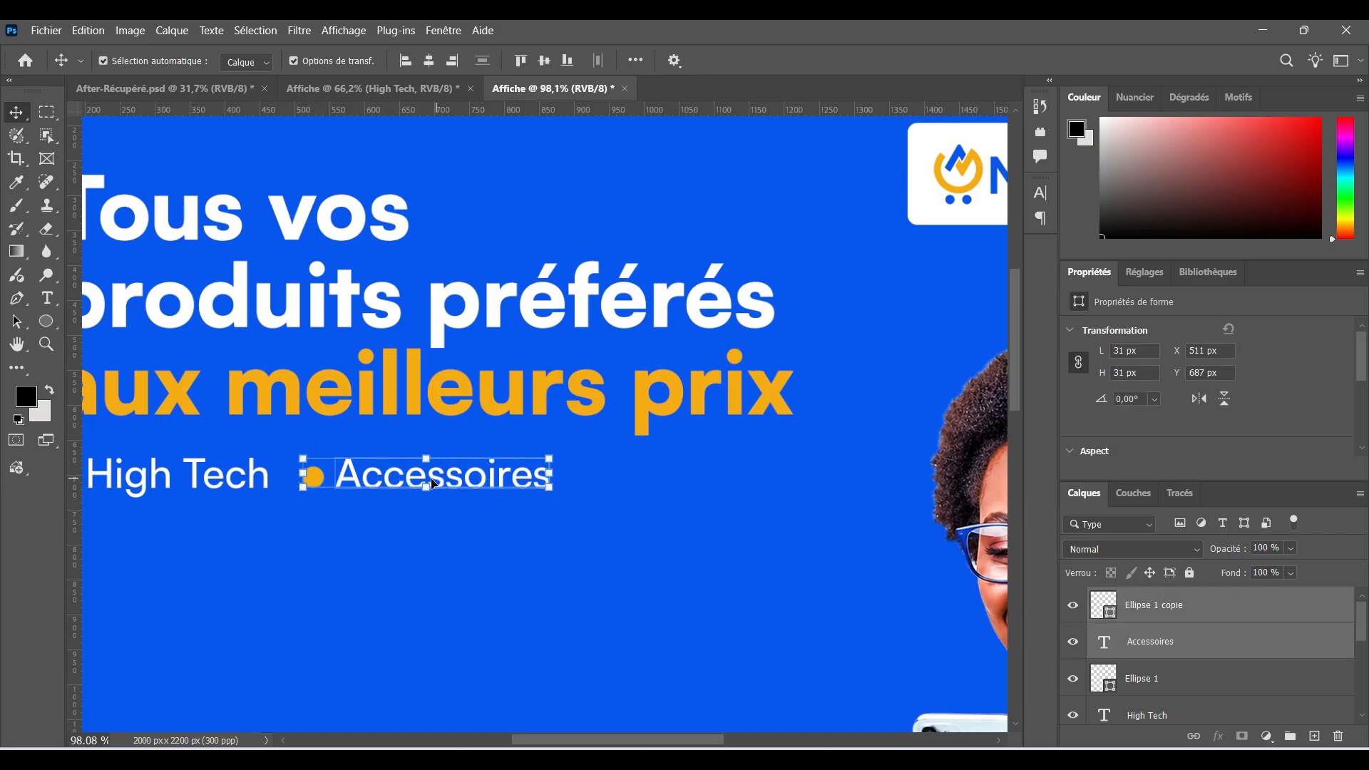
left_click_drag(411, 479, 699, 482)
left_click(651, 543)
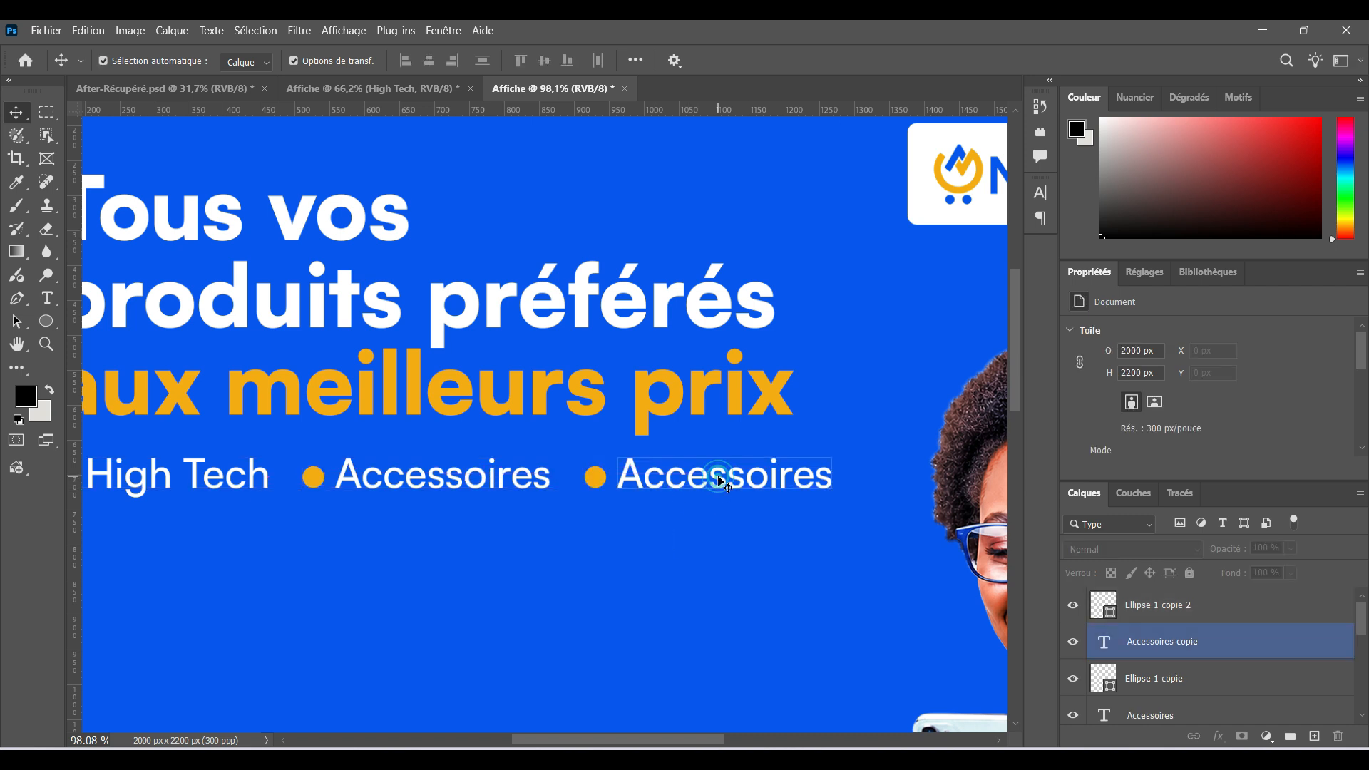
Replace the third category's text with "Lifestyle"
double_click(720, 481)
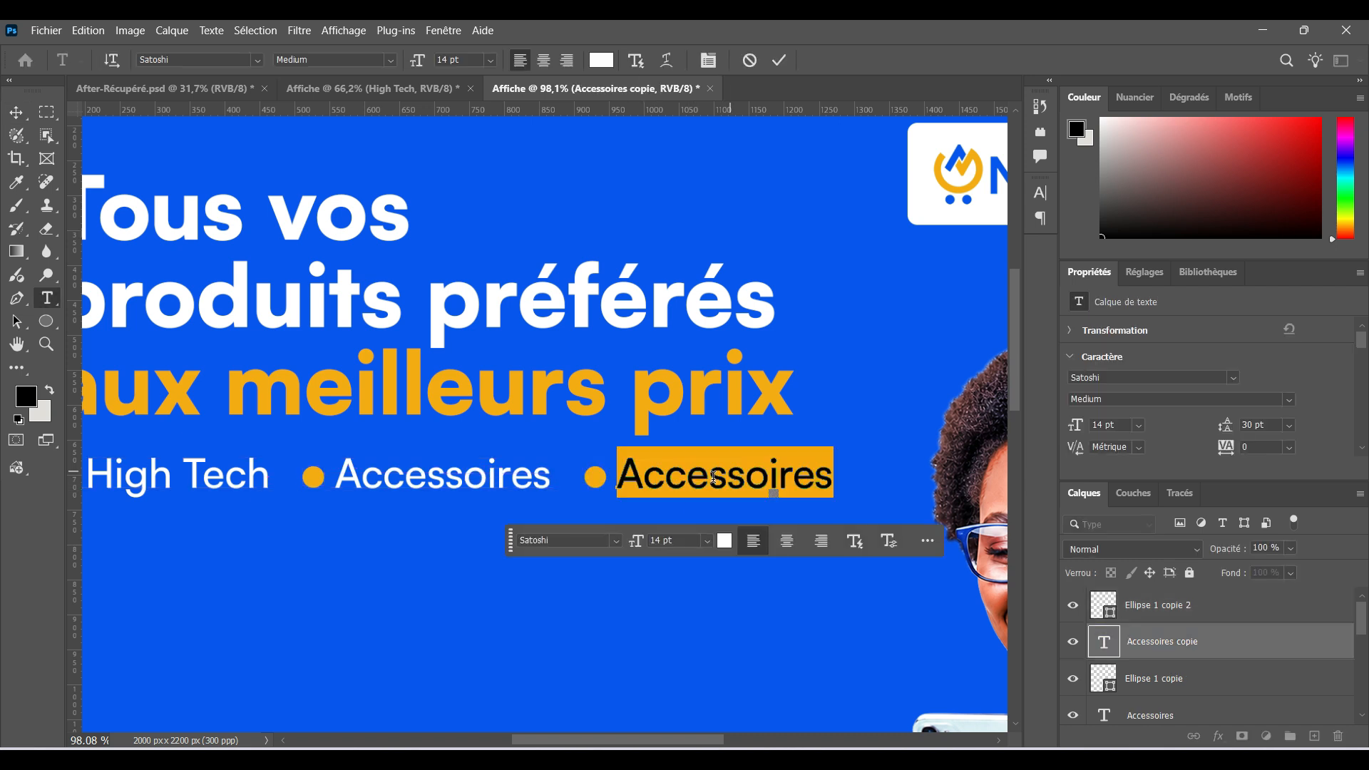
type("Life")
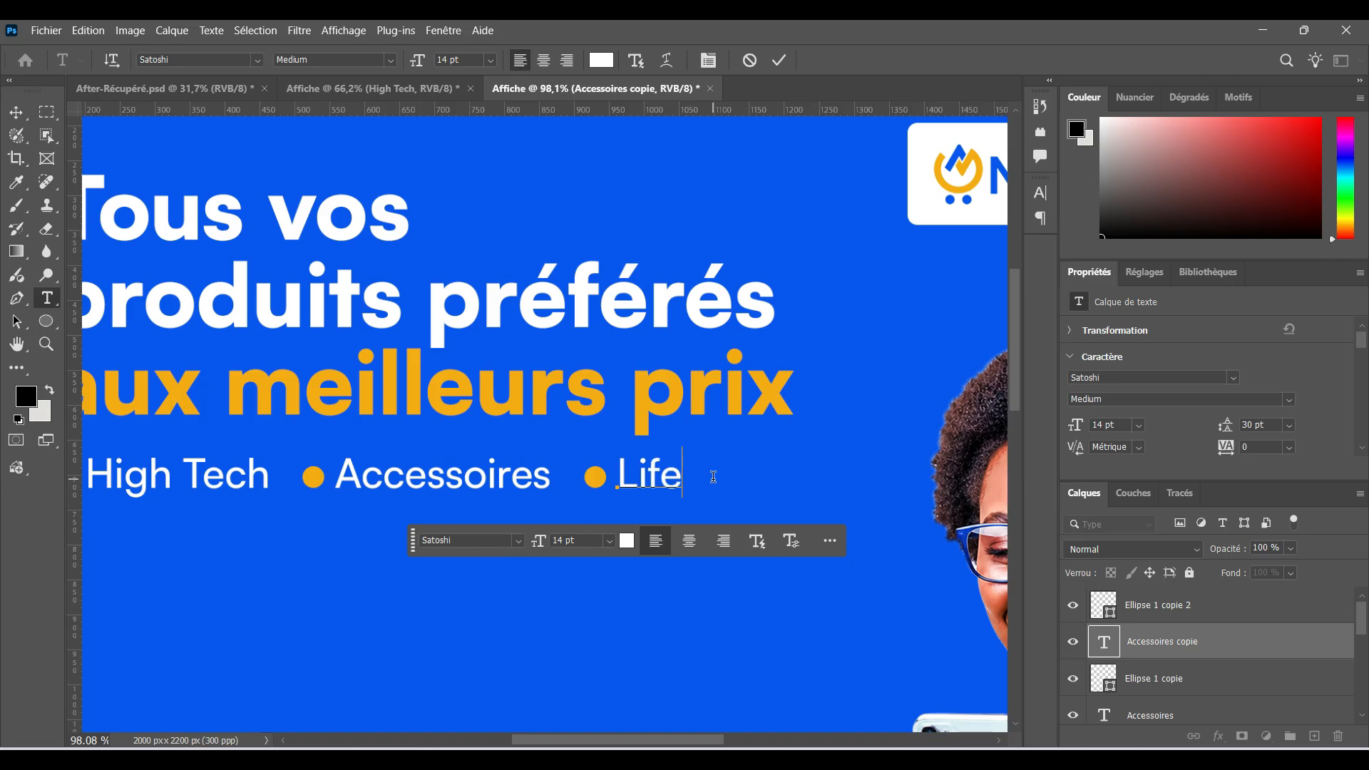
type("style")
left_click(787, 62)
key("v")
Scale up the whole category row proportionally until it spans the heading's width
scroll(811, 431, "down", 2)
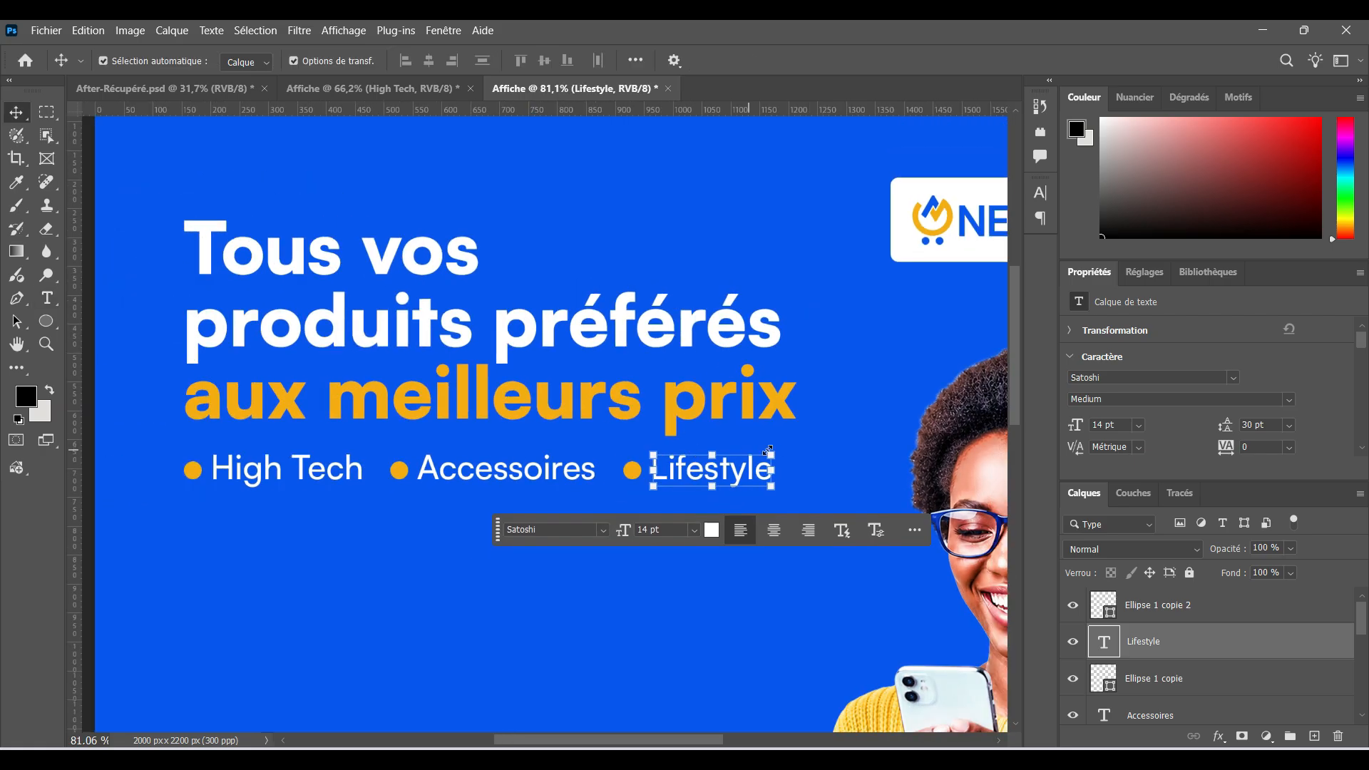
left_click_drag(808, 475, 177, 484)
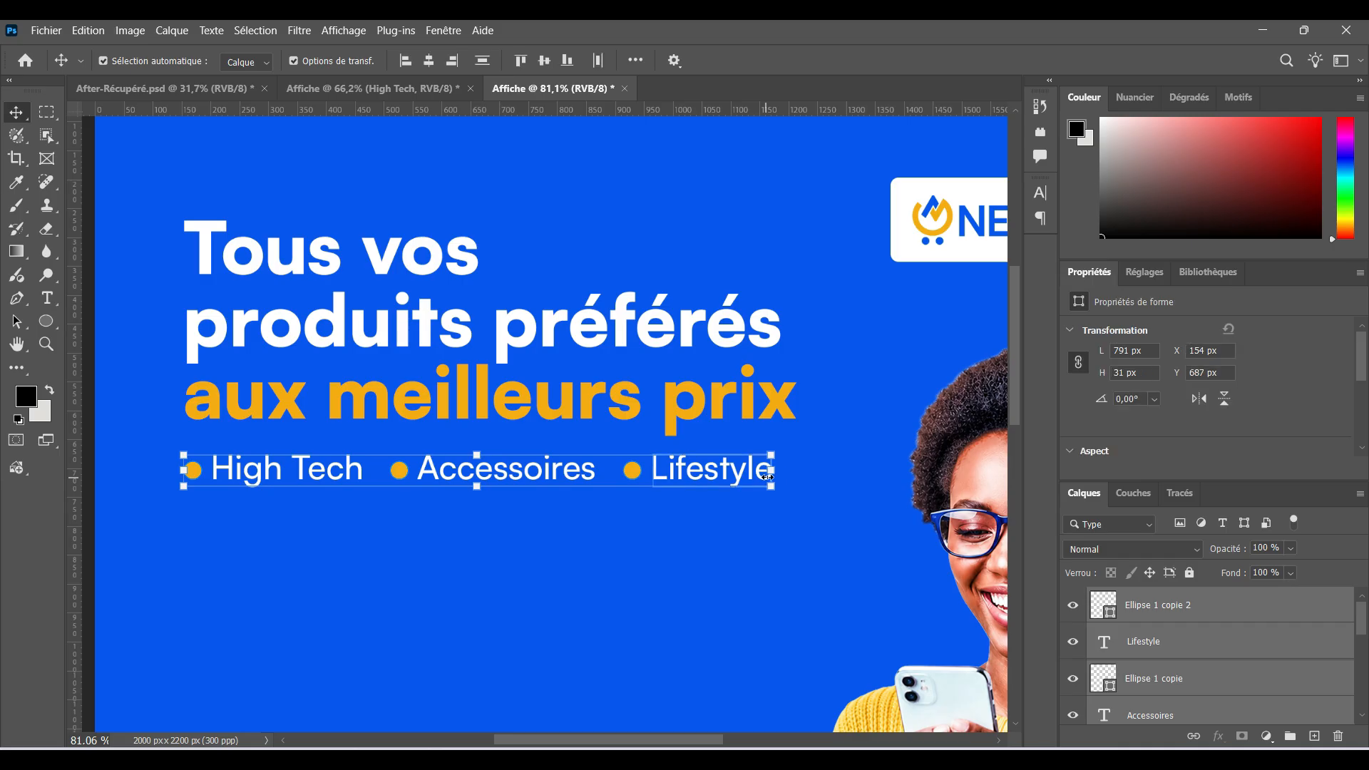
left_click(770, 472)
mouse_move(770, 472)
left_mouse_down()
mouse_move(793, 464)
mouse_move(760, 472)
left_mouse_up()
left_click(1021, 63)
Shift the heading with the "High Tech" and "Accessoires" items right, to about 200 px from the poster's left edge
scroll(562, 485, "down", 4)
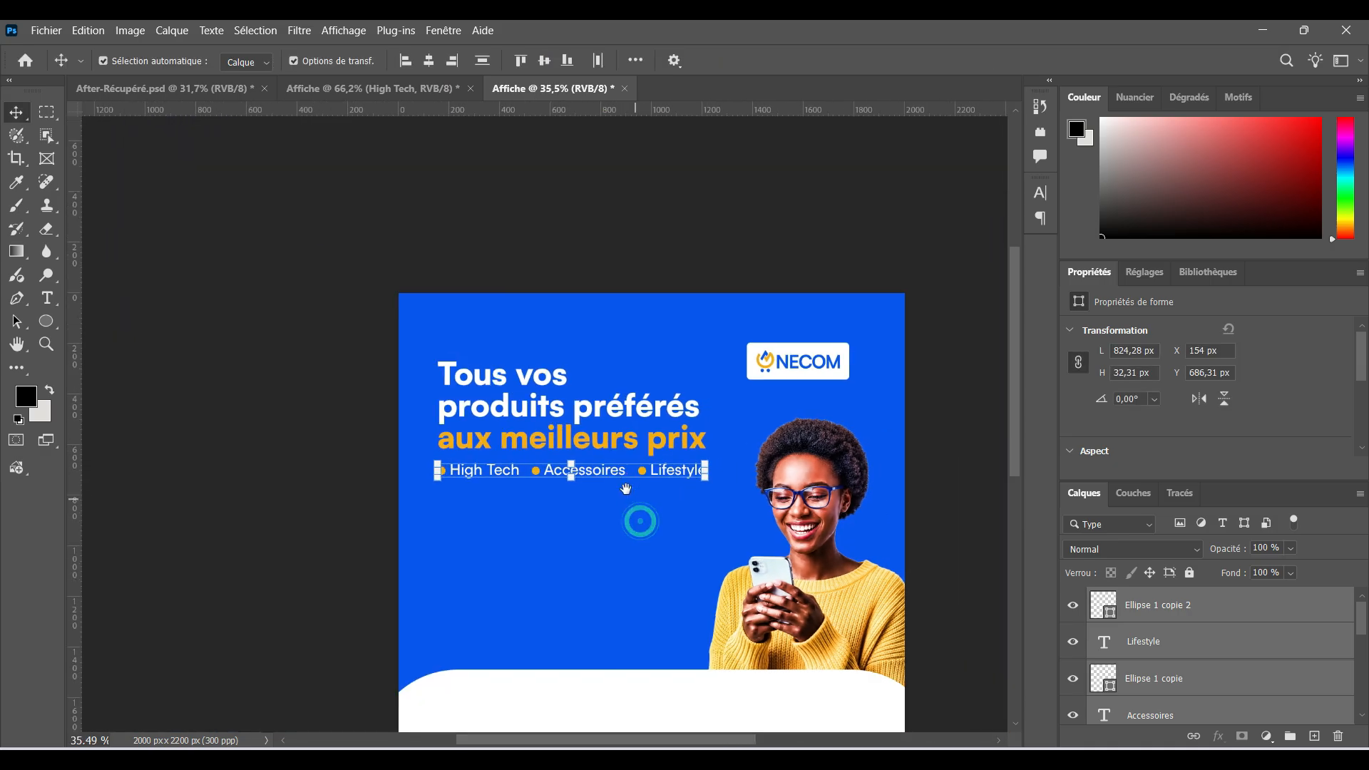
left_click_drag(626, 489, 604, 477)
left_click_drag(398, 331, 544, 432)
left_click(646, 505)
scroll(524, 529, "up", 1)
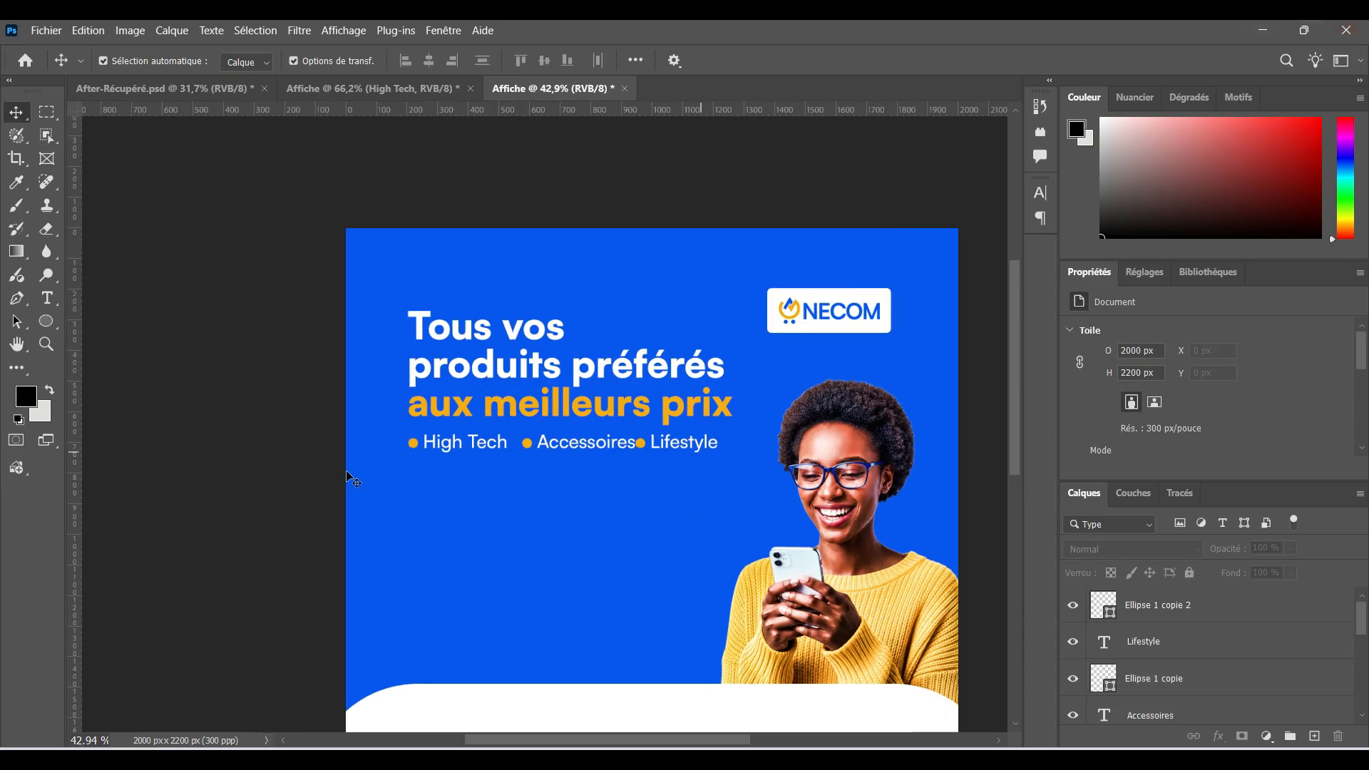
Place a vertical guide along the heading's left edge
left_click_drag(74, 383, 409, 224)
scroll(516, 536, "up", 3)
scroll(516, 536, "down", 5)
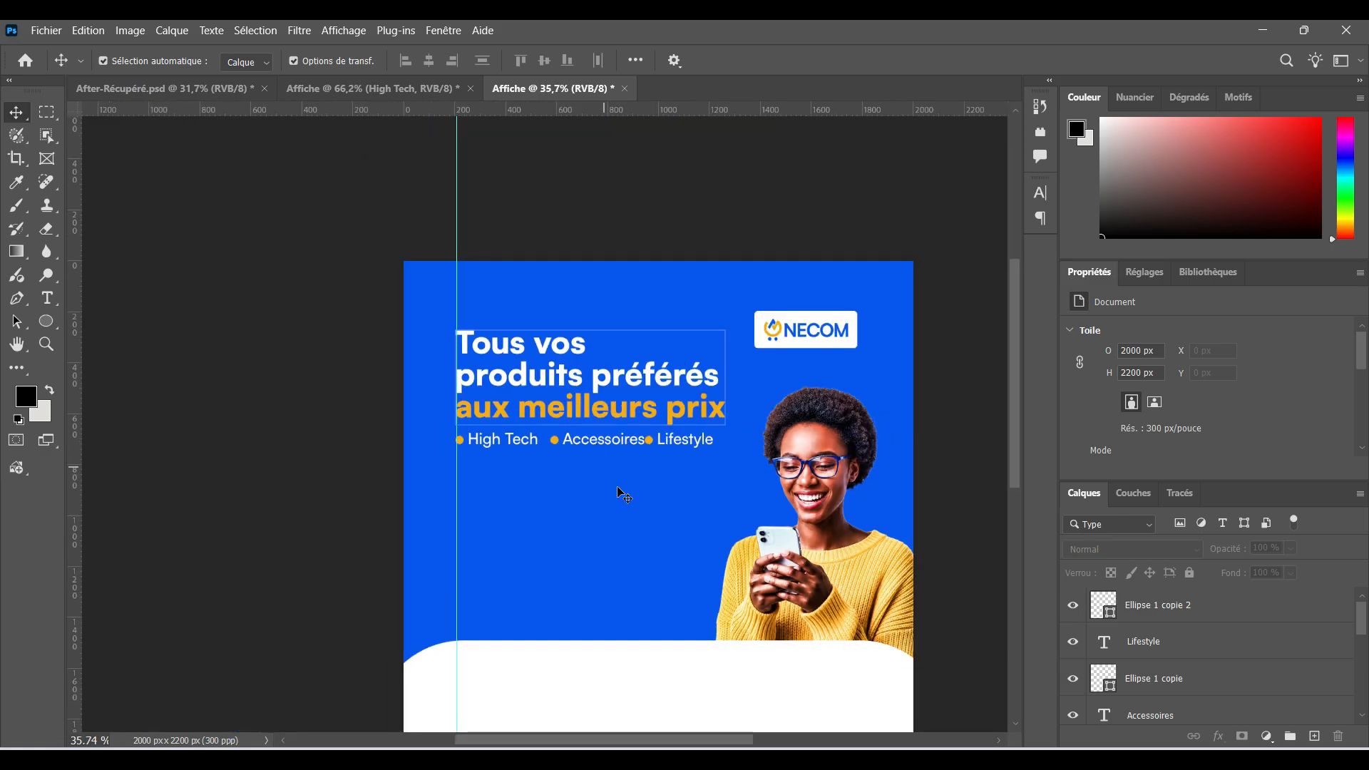
Draw a white square about 418 px wide below the category row, starting at the vertical guide
scroll(615, 510, "up", 1)
scroll(621, 502, "up", 5)
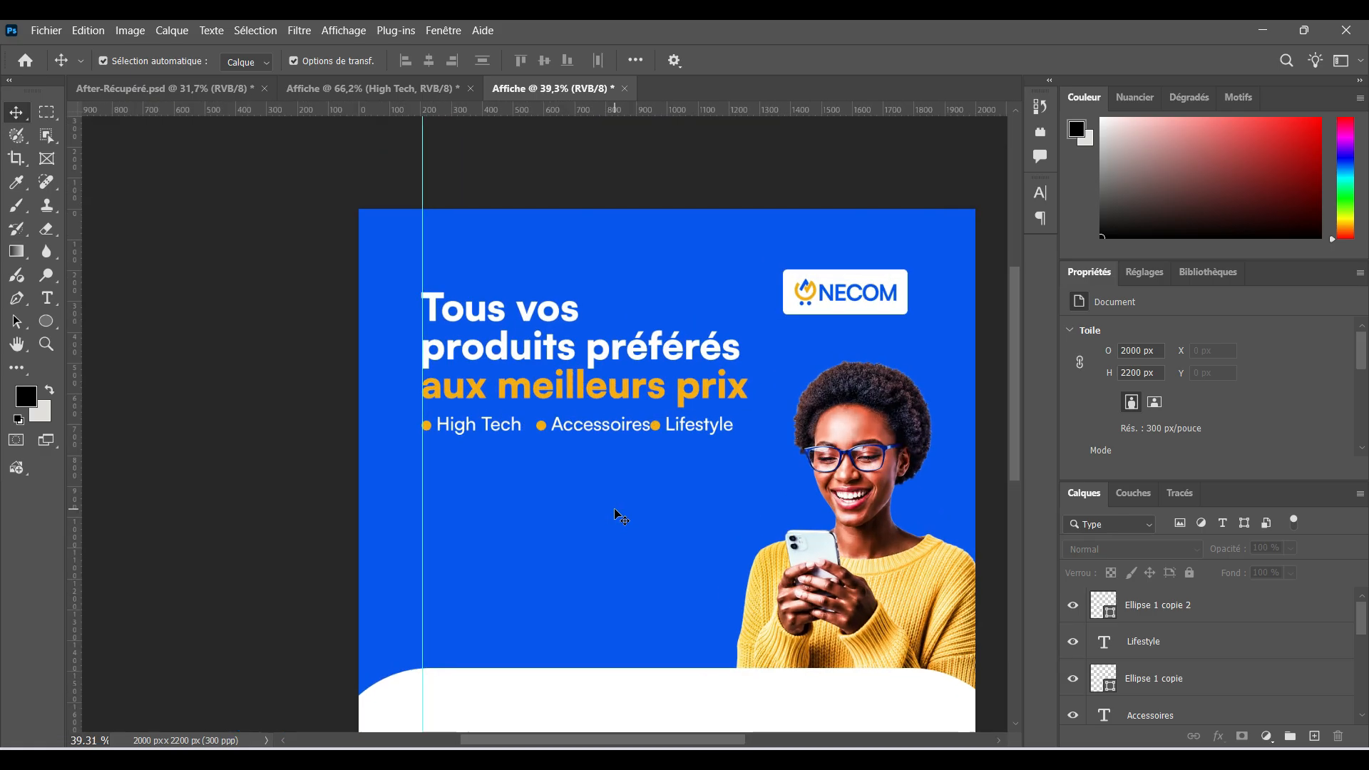
left_click(46, 321)
left_click(118, 320)
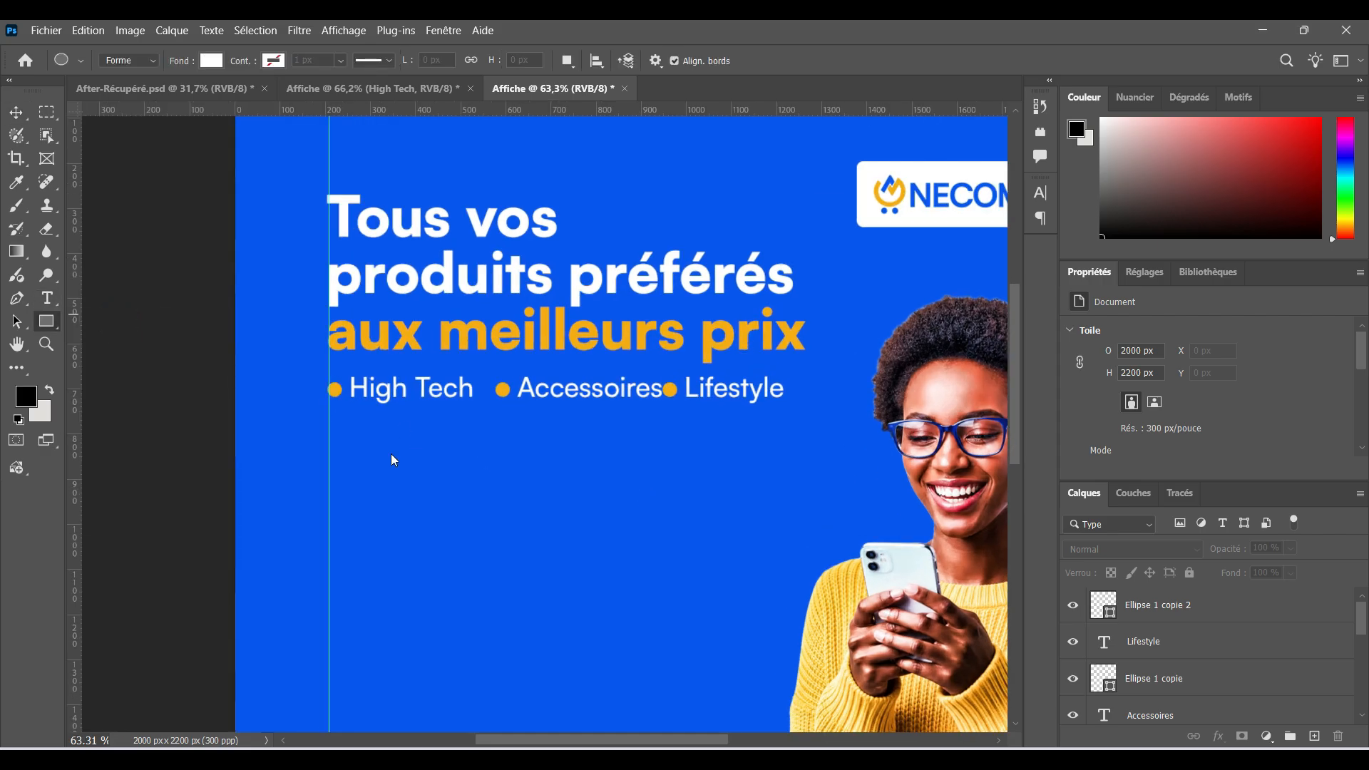
scroll(389, 458, "down", 3)
left_click_drag(444, 468, 463, 412)
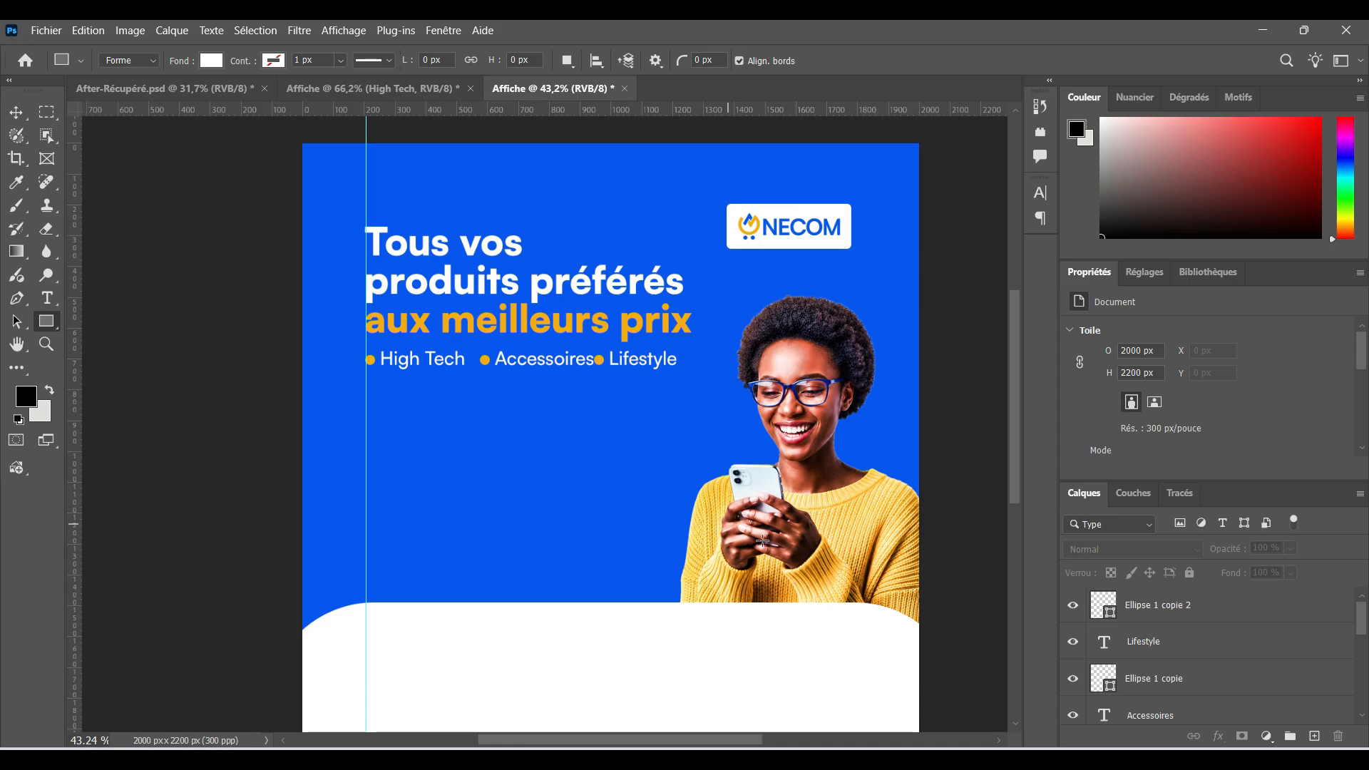
left_click_drag(365, 384, 495, 511)
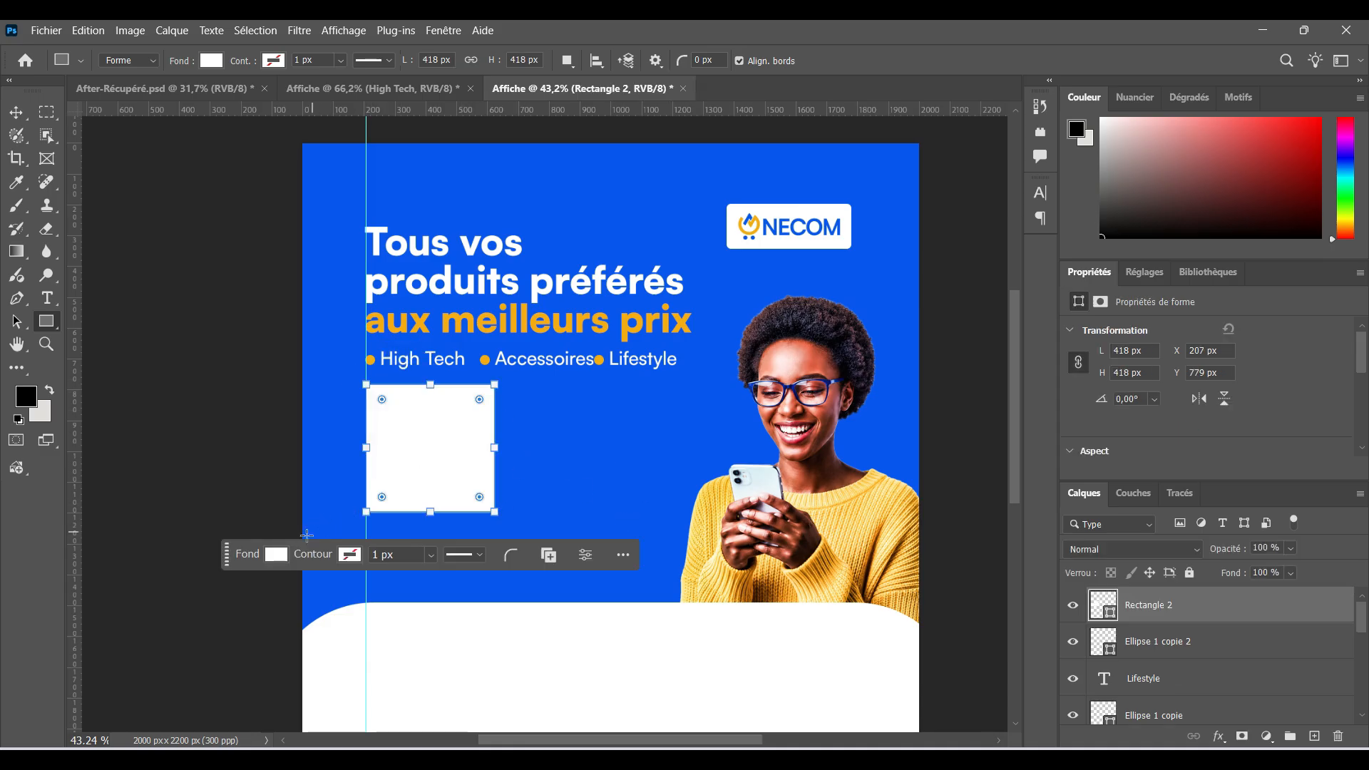
Fill the new square below the category row with the recently used orange
left_click(275, 554)
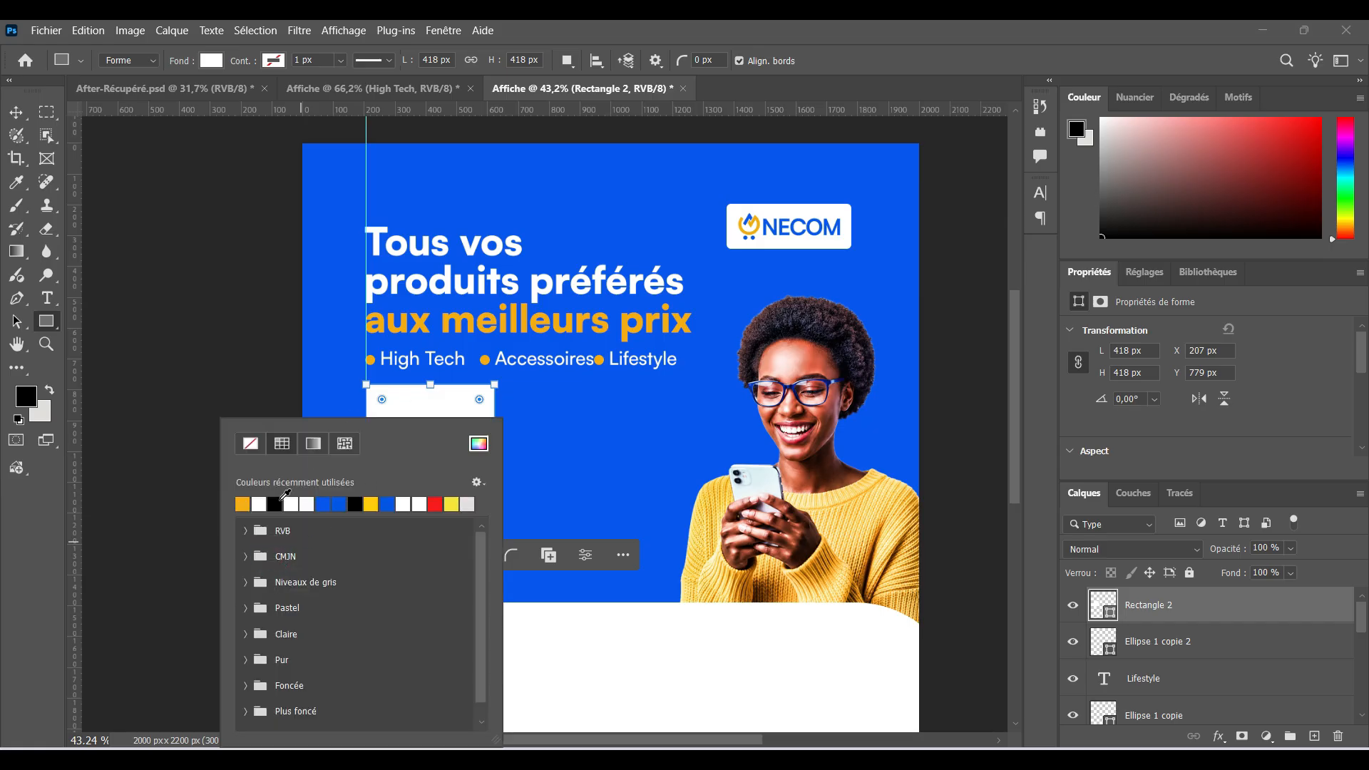
left_click(243, 504)
key("v")
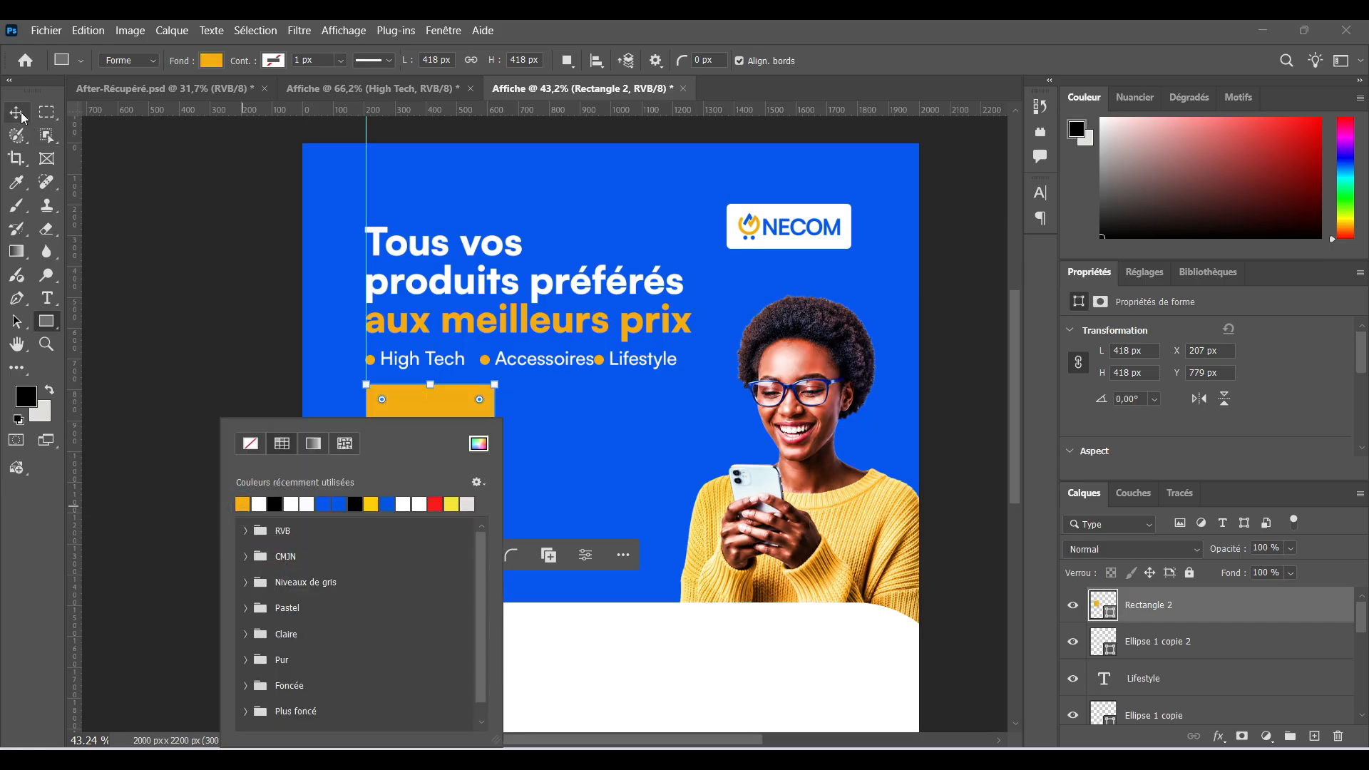
Scale the orange square down around its centre to about 375 px
scroll(449, 450, "up", 5)
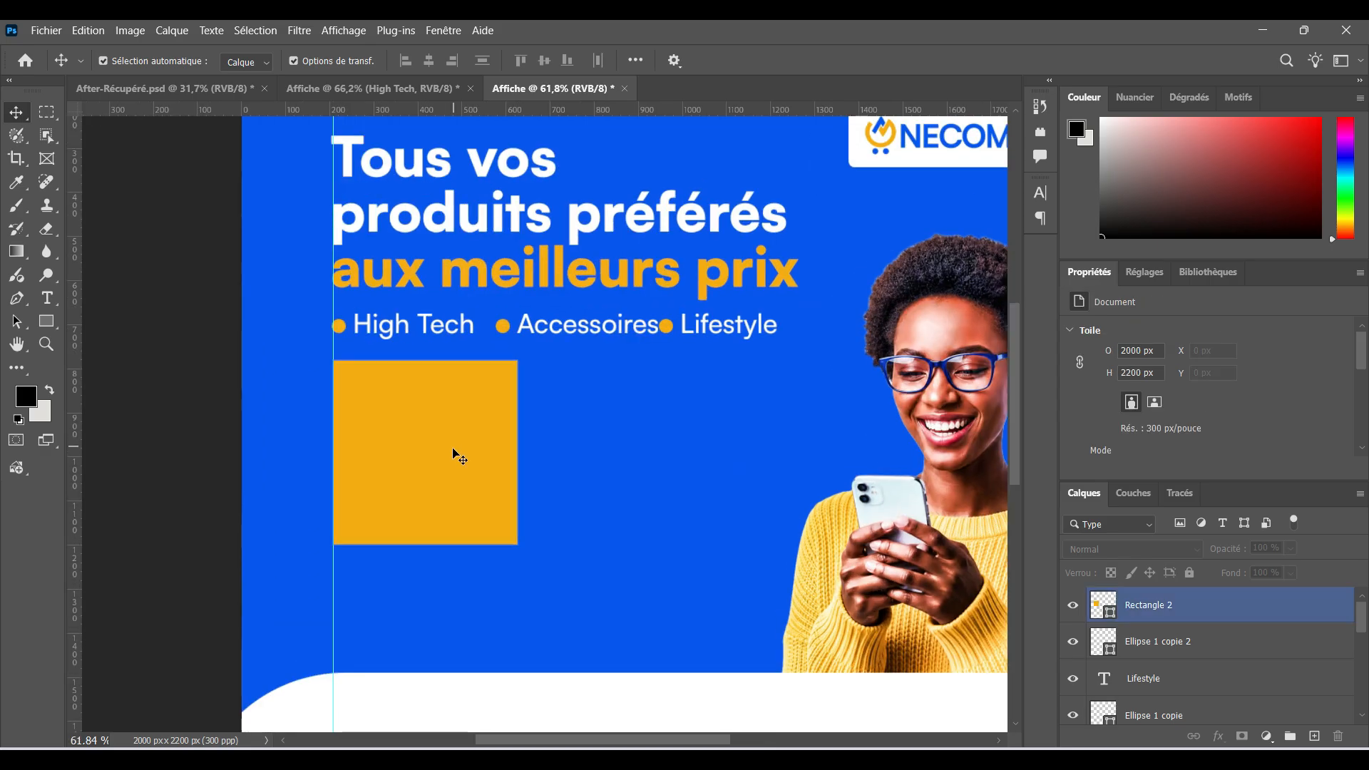
left_click(440, 454)
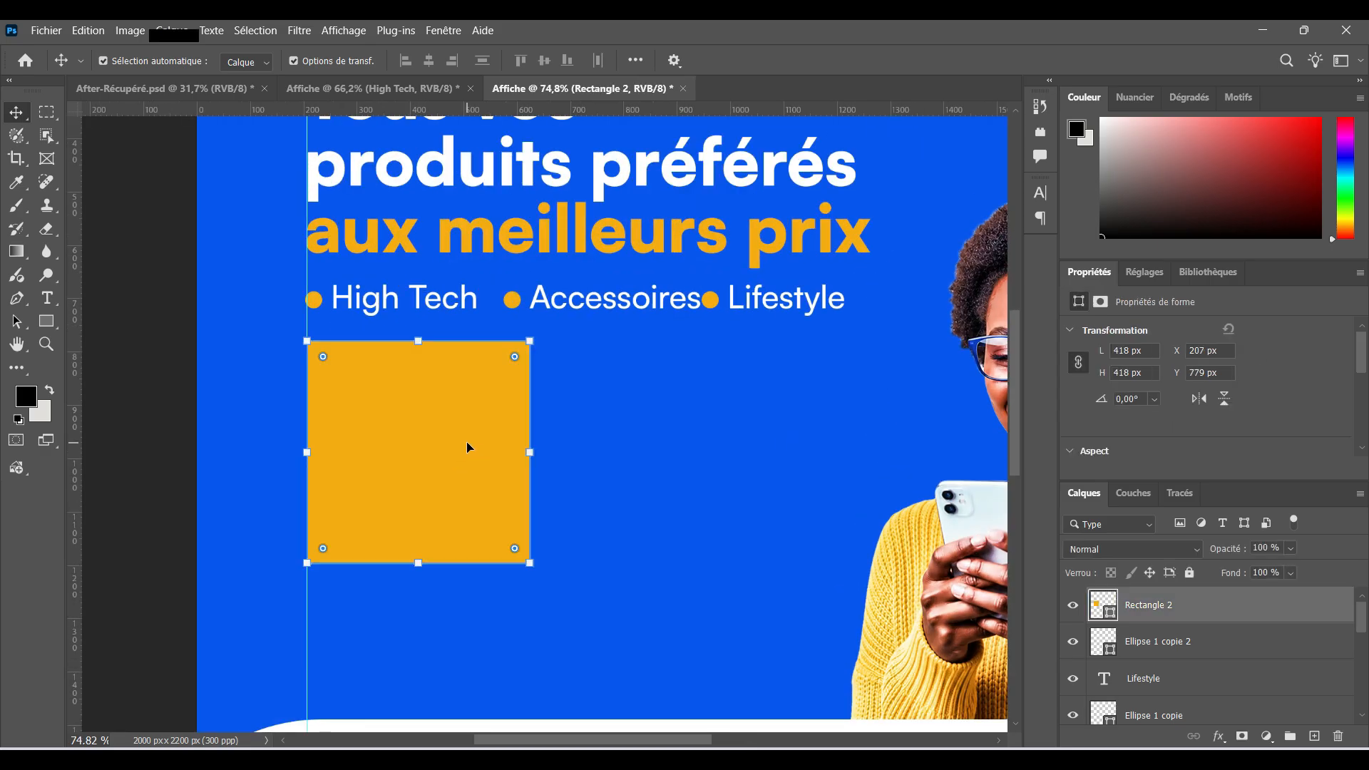
scroll(467, 442, "down", 5)
scroll(436, 441, "up", 4)
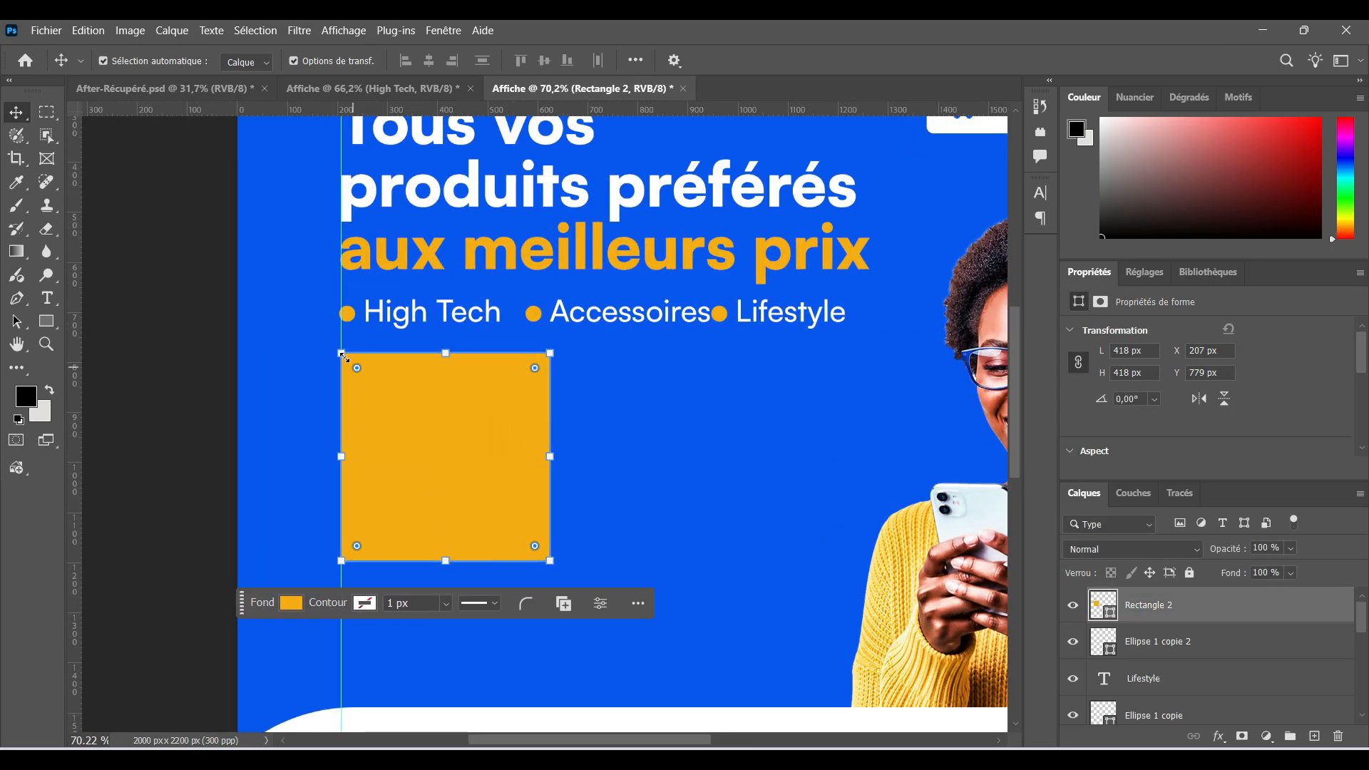
left_click_drag(343, 356, 353, 365)
left_click(1015, 61)
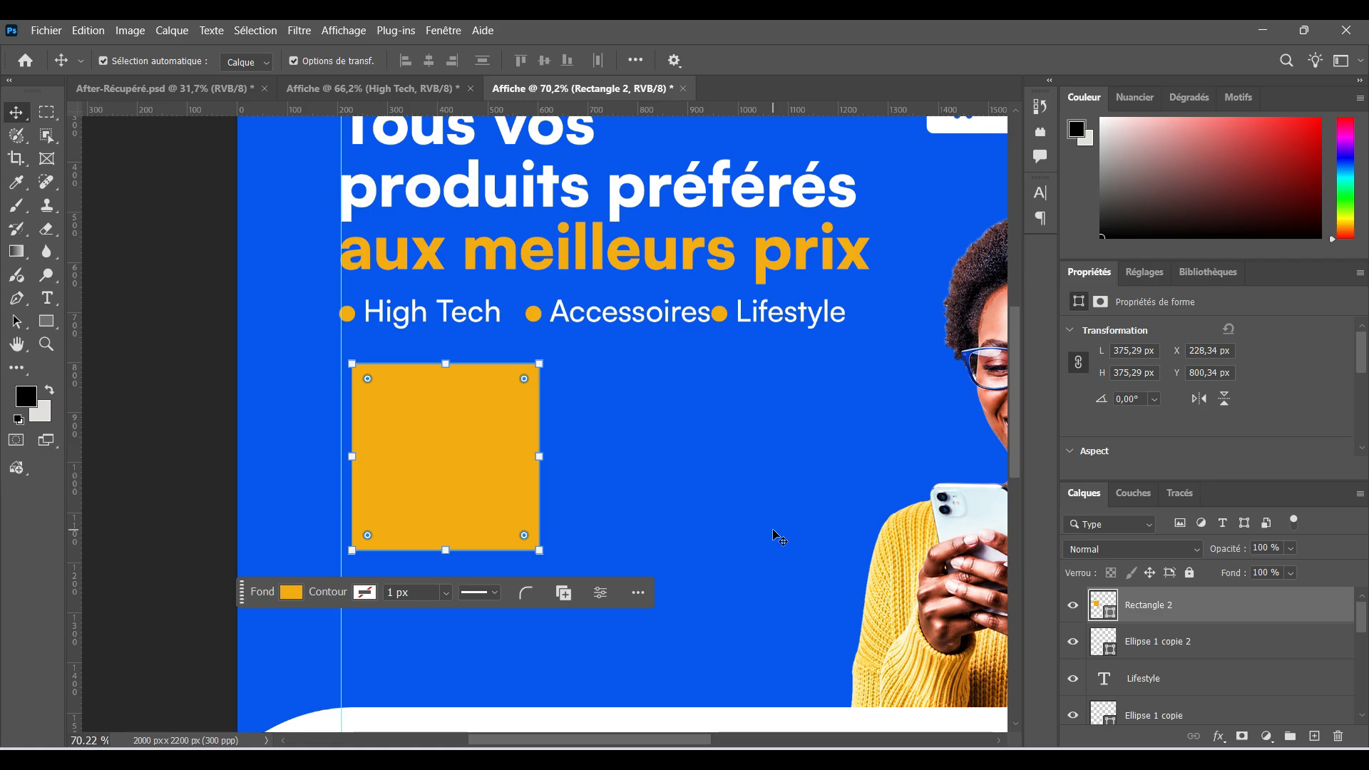
Duplicate the orange square and scale the lower copy around its centre to about 415 px, at 50% opacity
key("ctrl+j")
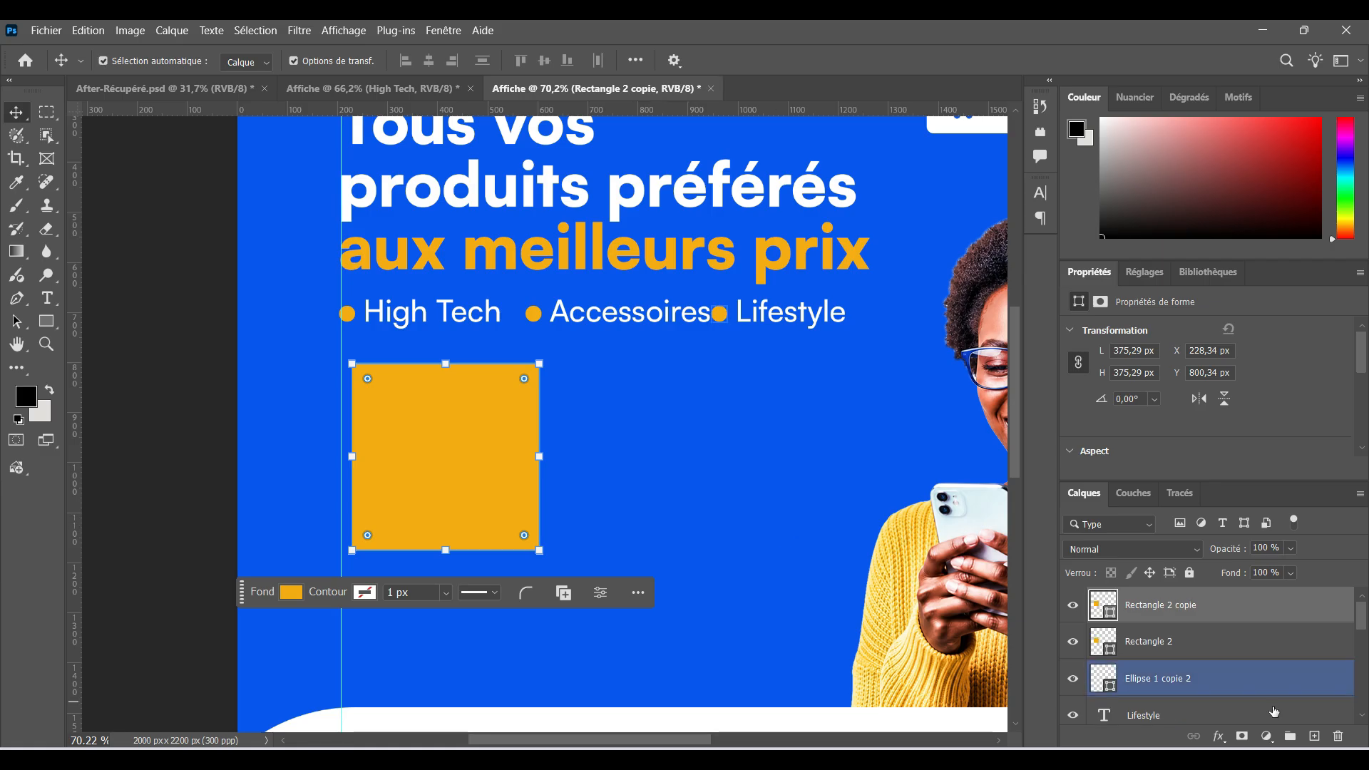
left_click(1207, 649)
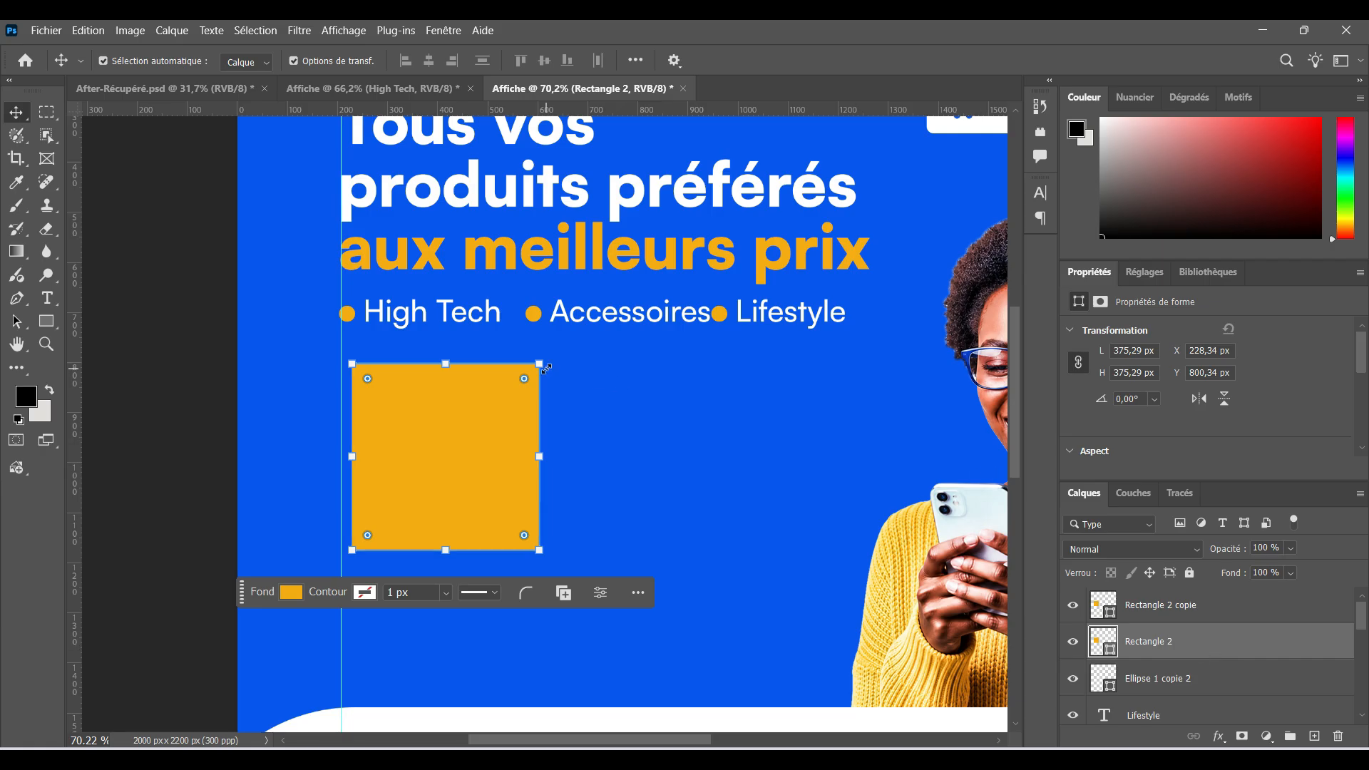
left_click_drag(542, 368, 553, 352)
left_click(1022, 62)
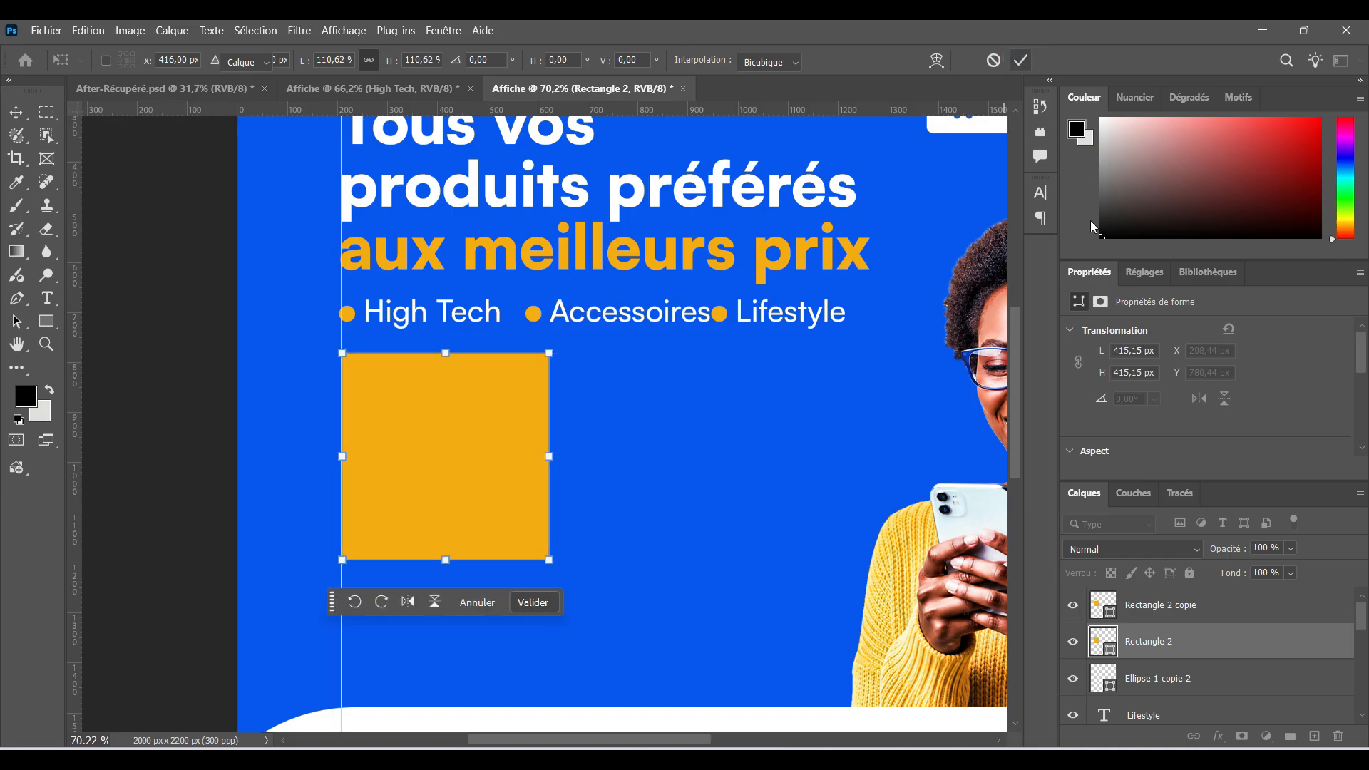
left_click(1261, 545)
type("50")
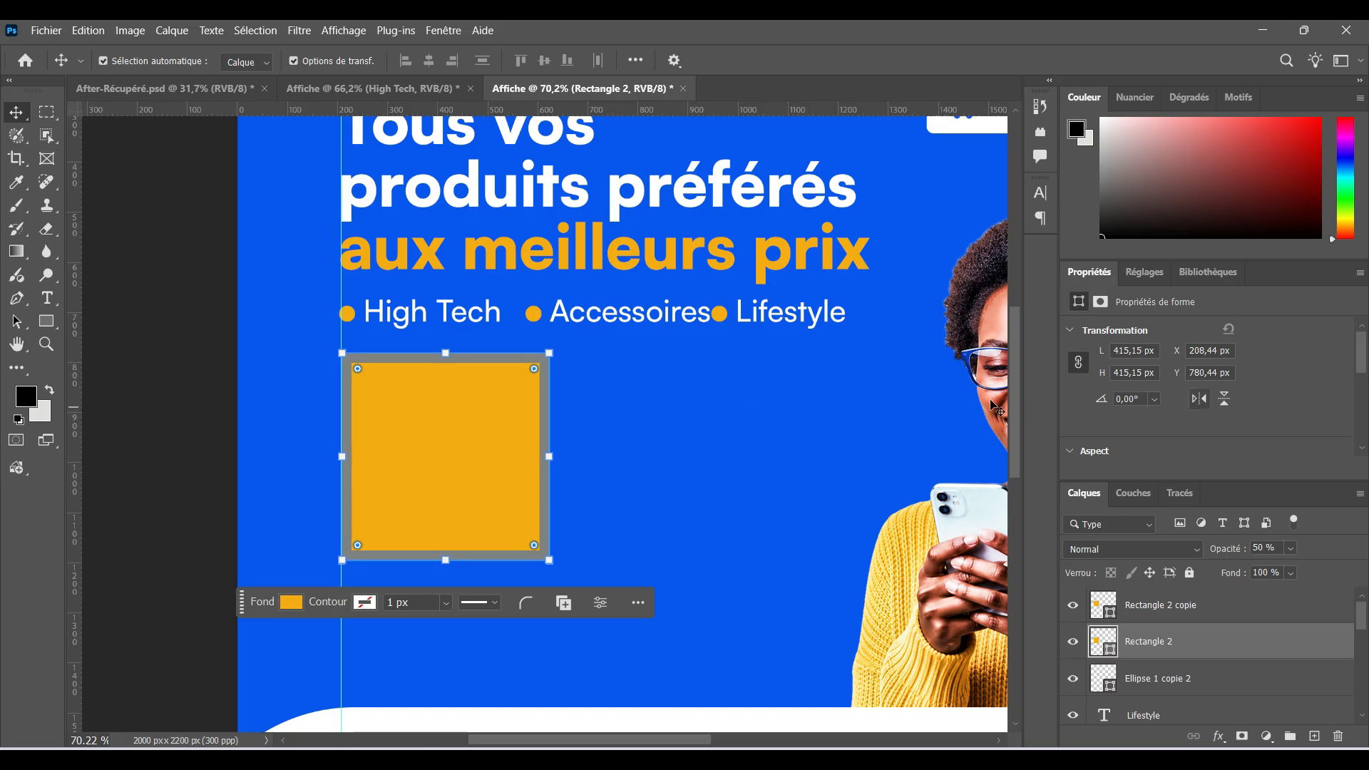
Round all corners of both stacked orange squares to a 22 px radius
scroll(1242, 358, "down", 5)
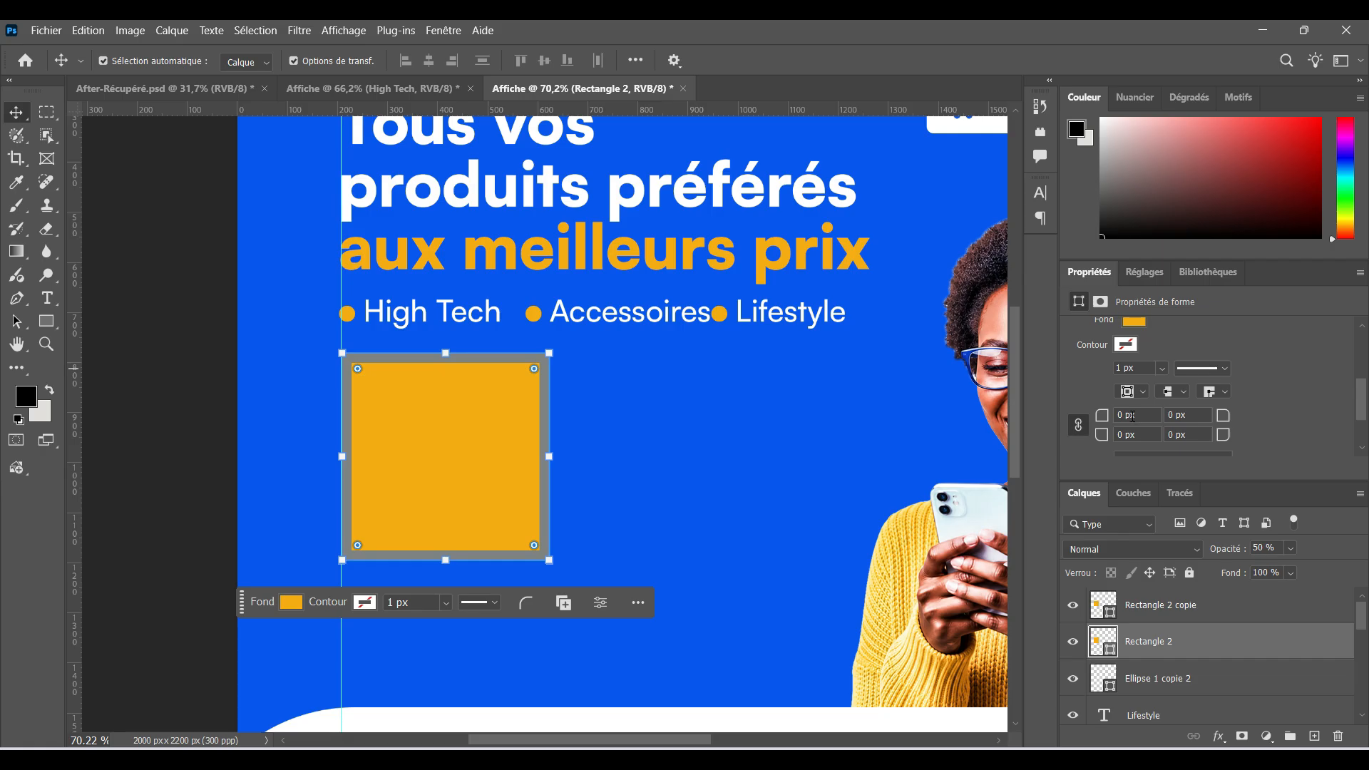
left_click(624, 387)
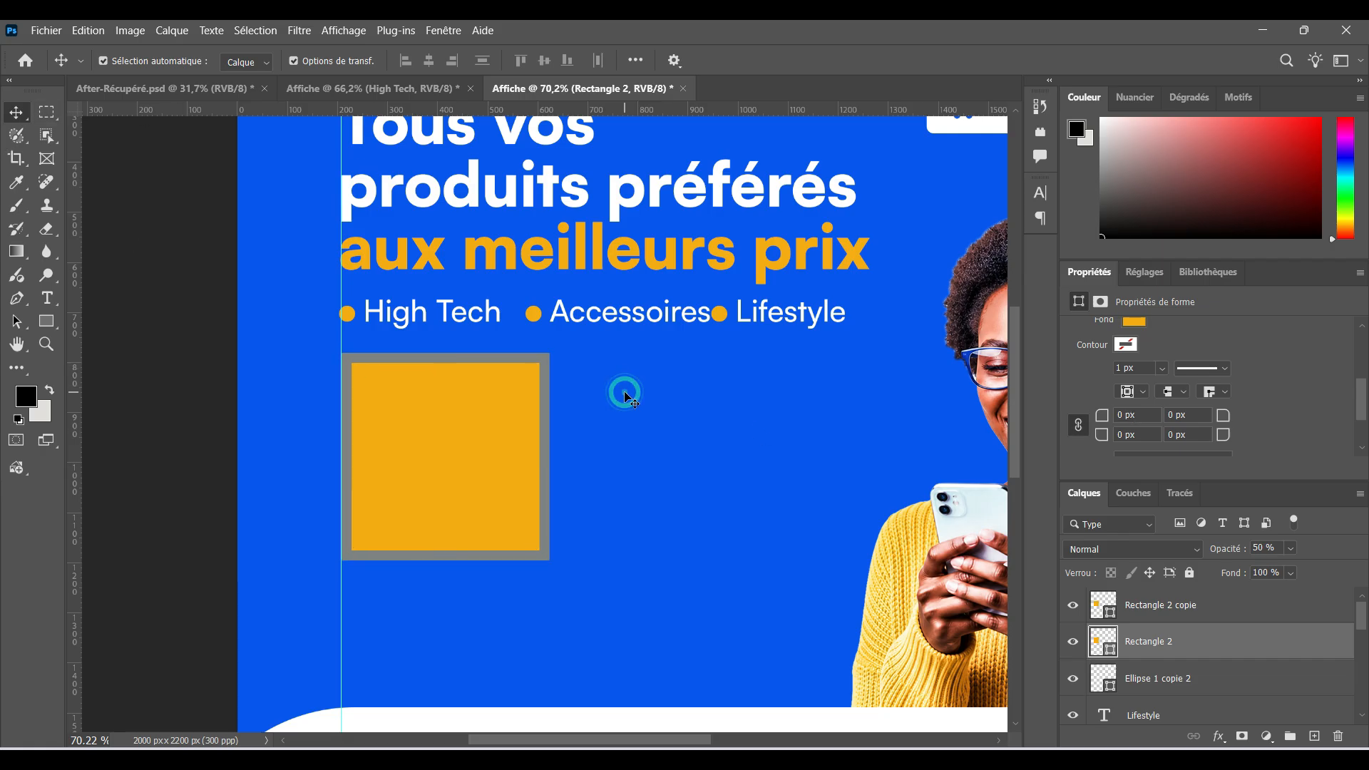
left_click(422, 415)
scroll(1169, 382, "down", 5)
left_click(1123, 414)
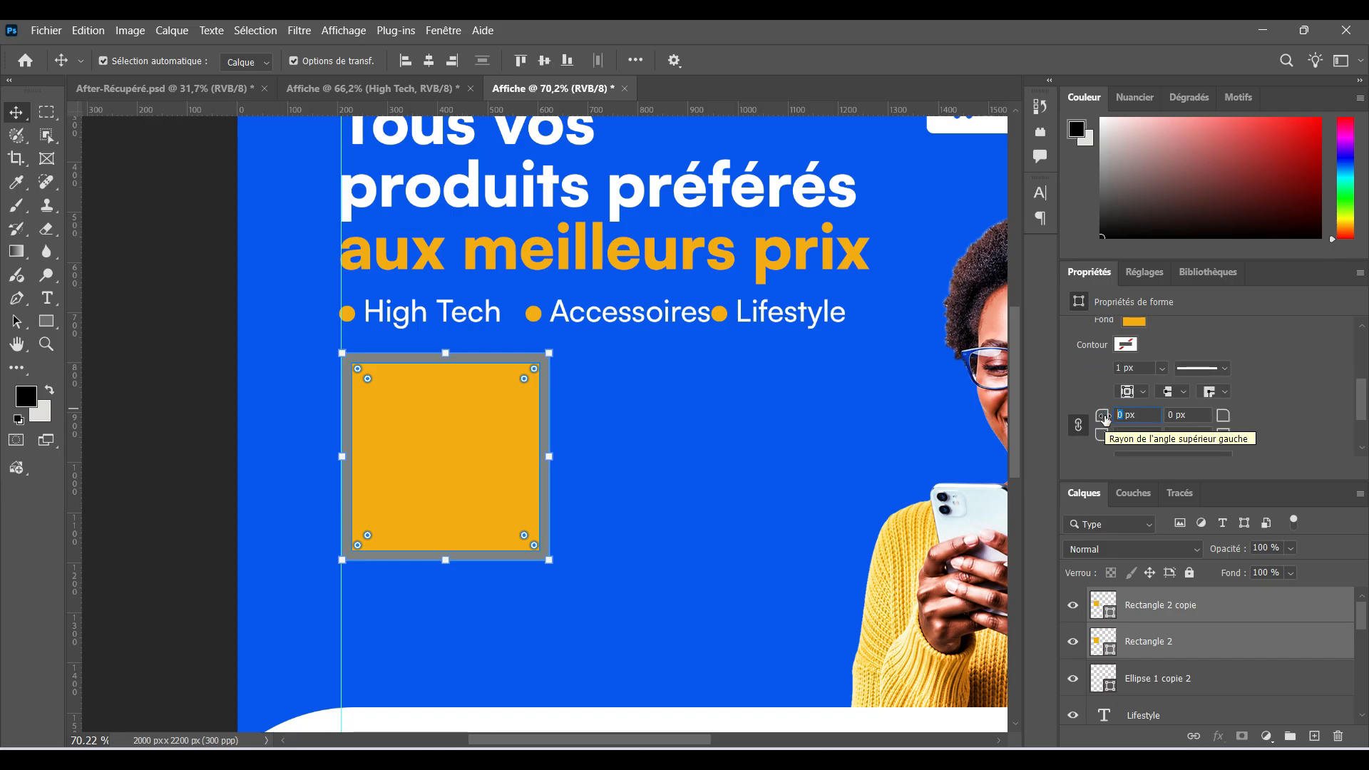
type("22")
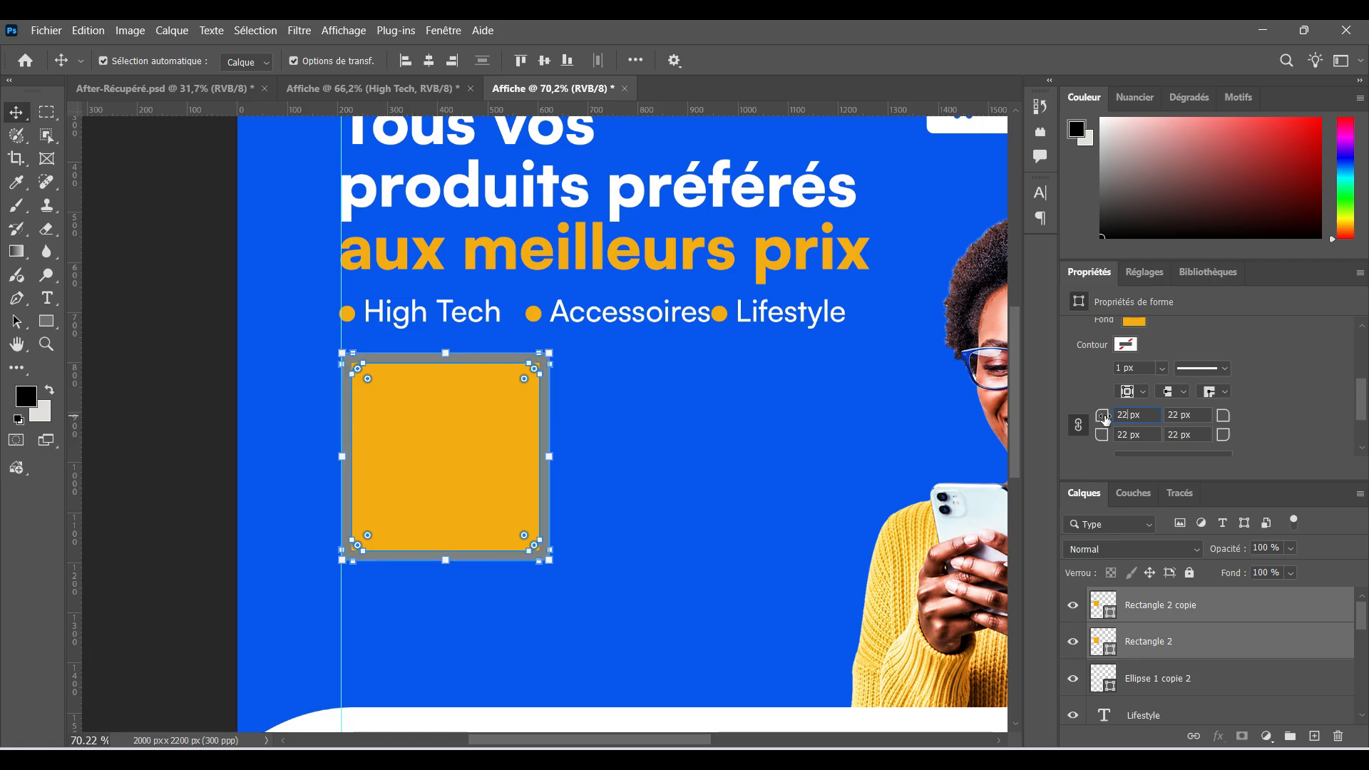
left_click(718, 435)
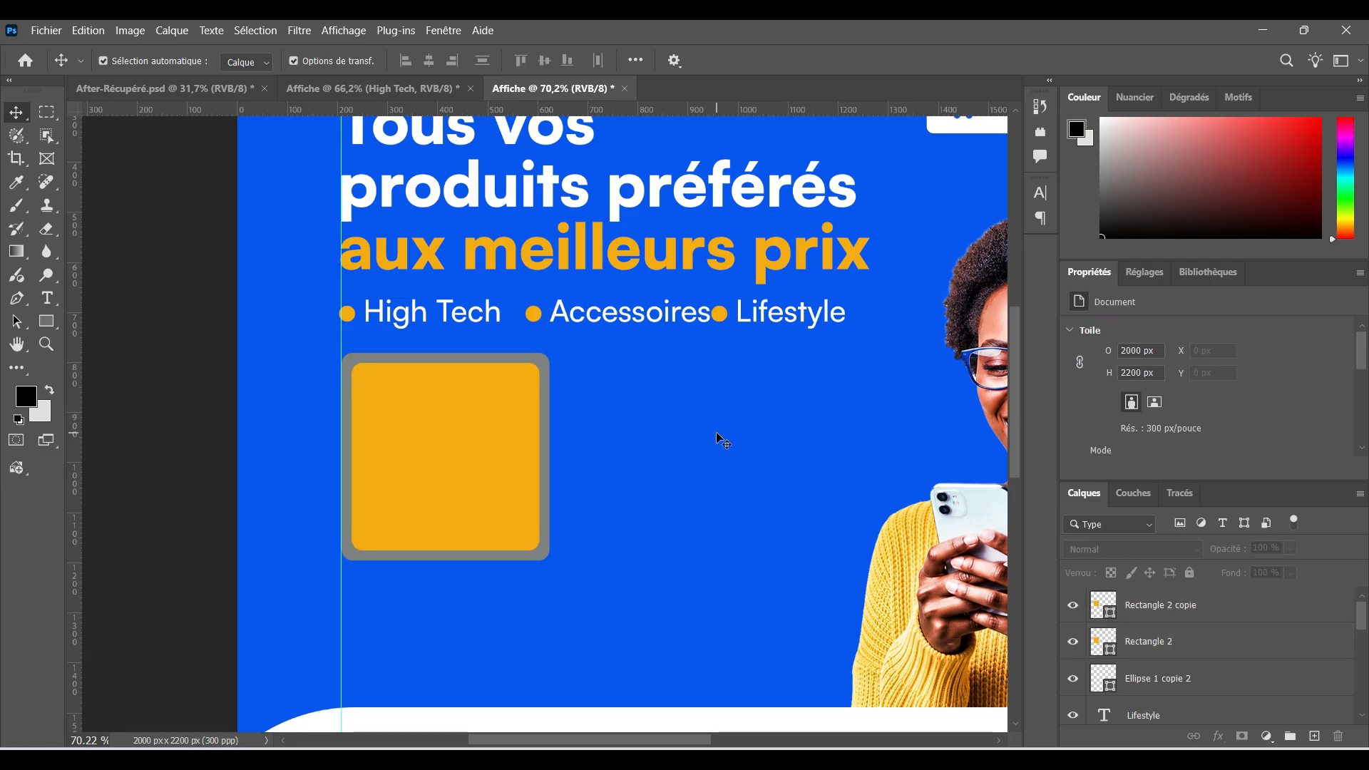
Group the two stacked orange squares and name the group Rectangle_1
scroll(556, 430, "down", 4)
scroll(611, 451, "down", 1)
left_click_drag(605, 487, 507, 400)
left_click(1299, 739)
left_click(1153, 601)
double_click(1153, 599)
type("Rectangle")
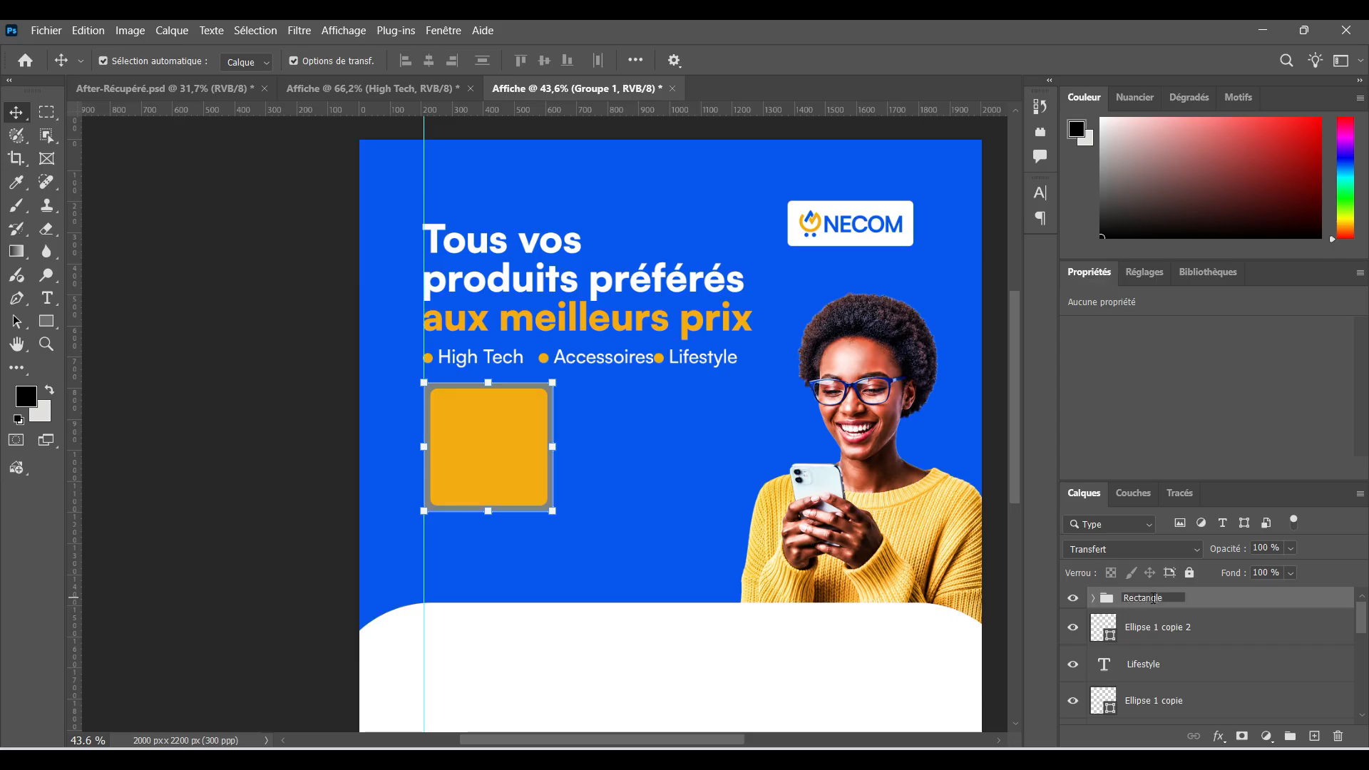
type("_1")
key("Return")
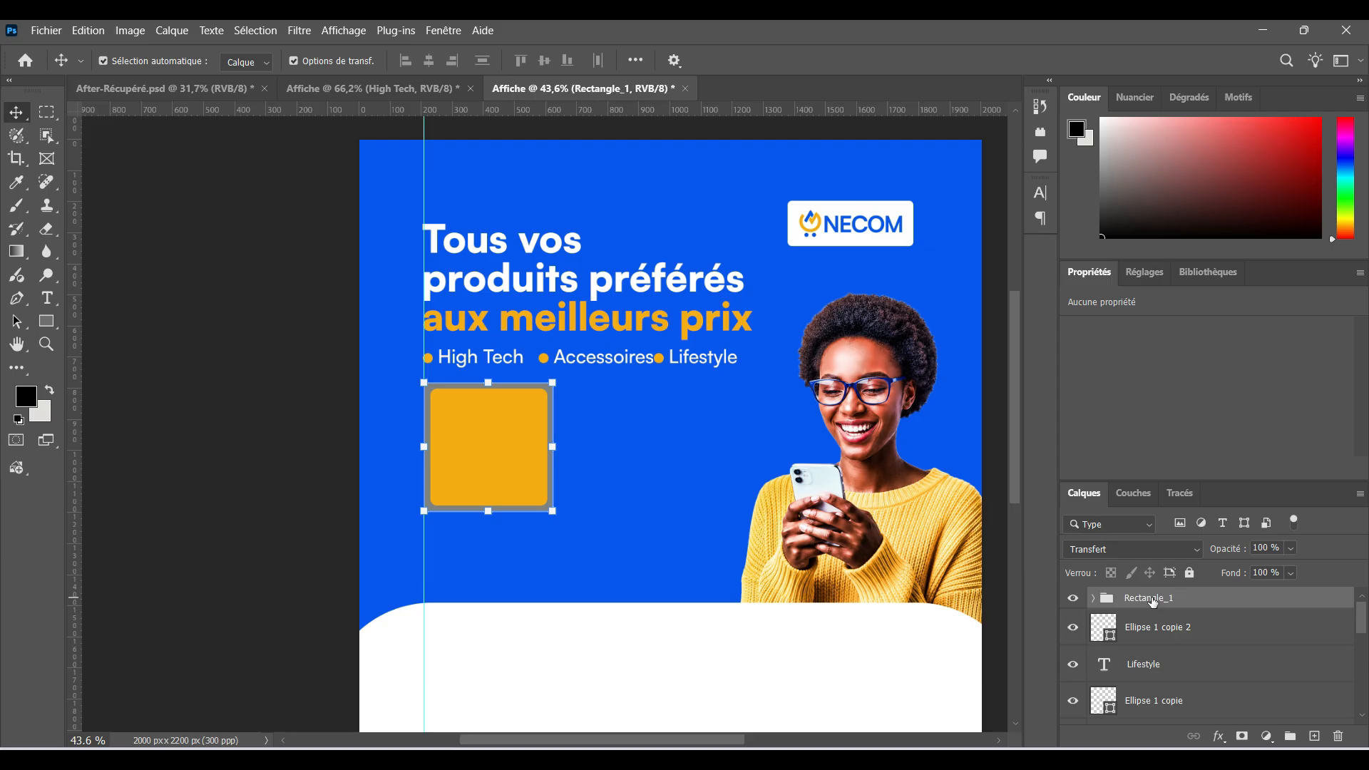
Duplicate the Rectangle_1 group beside the original, aligned on the same row
scroll(470, 419, "up", 2)
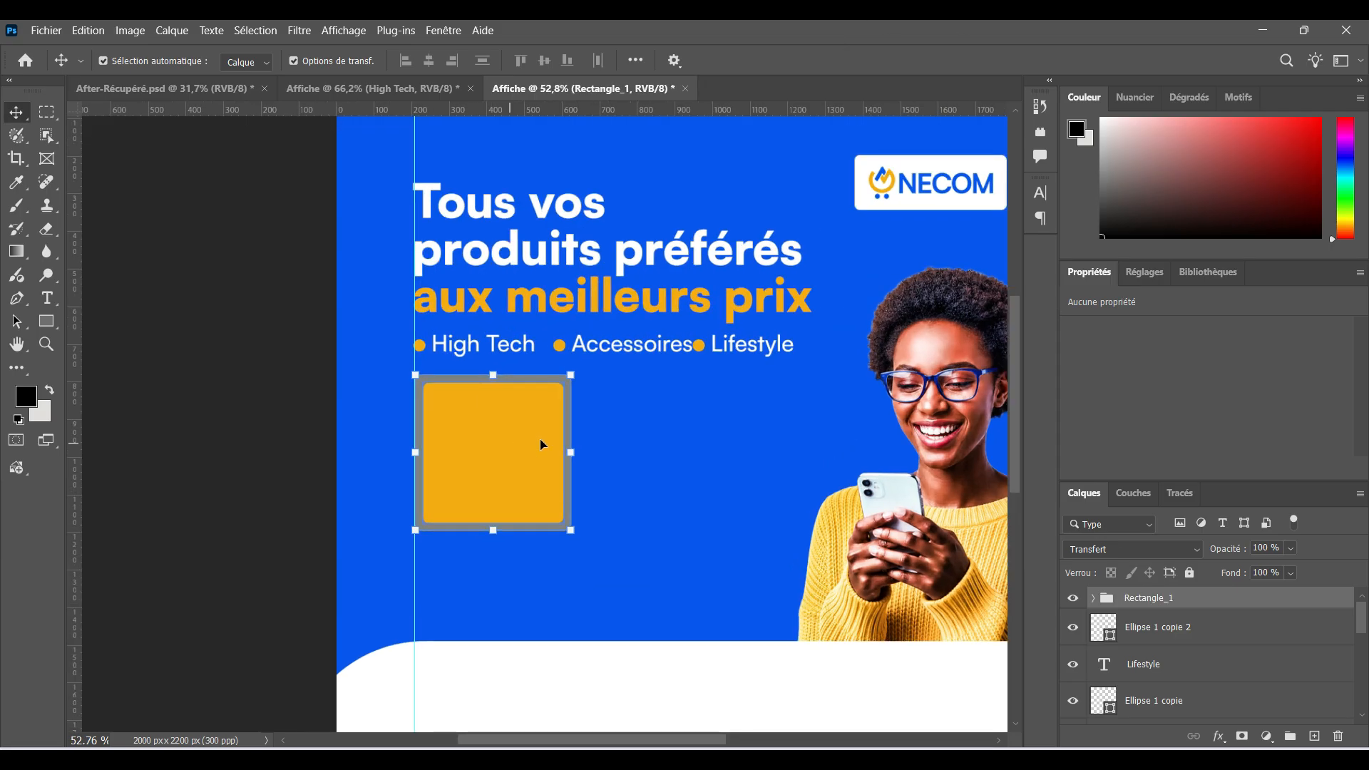
left_click_drag(515, 460, 689, 454)
left_click(775, 559, "ctrl")
Scale both framed squares up together to about 115%, 1007 px wide overall, and shift them down to Y 802 px
left_click_drag(772, 551, 457, 467)
left_click_drag(746, 531, 799, 555)
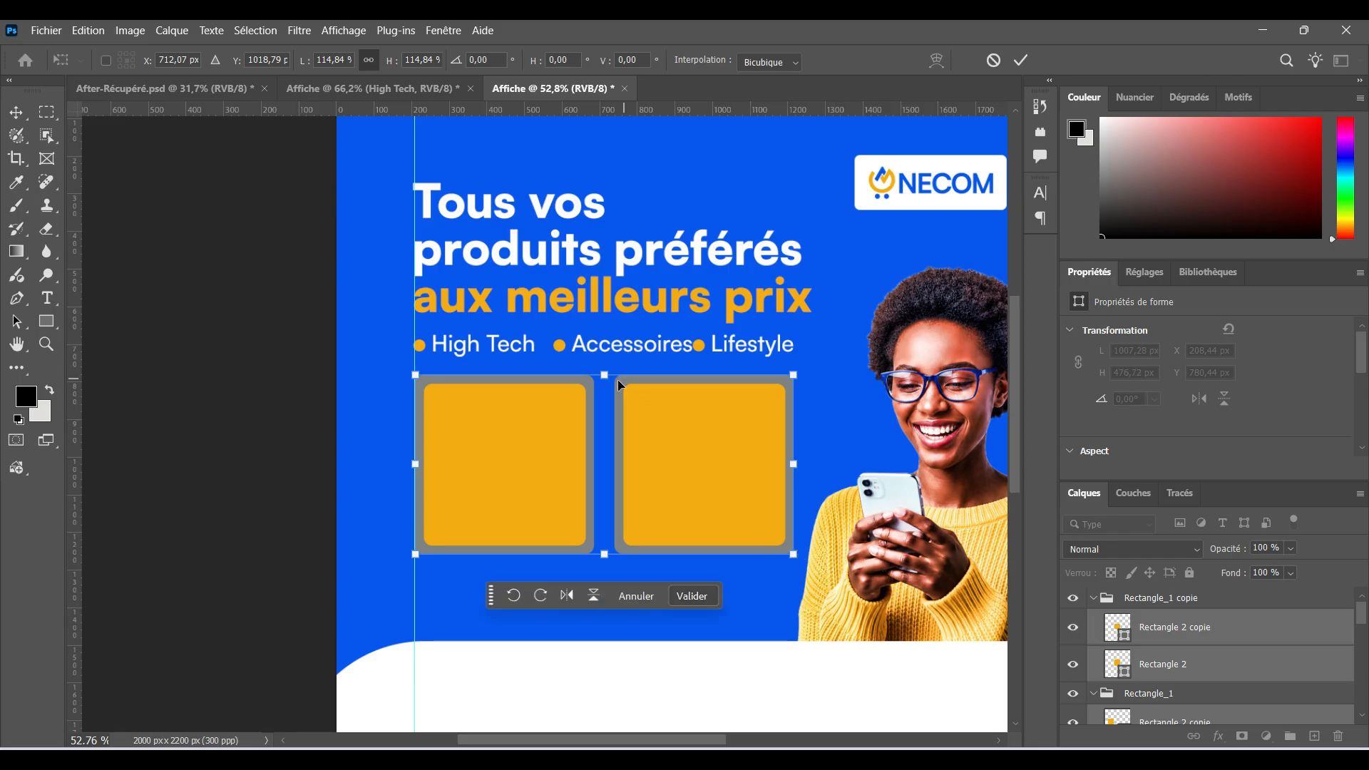
left_click_drag(678, 425, 678, 435)
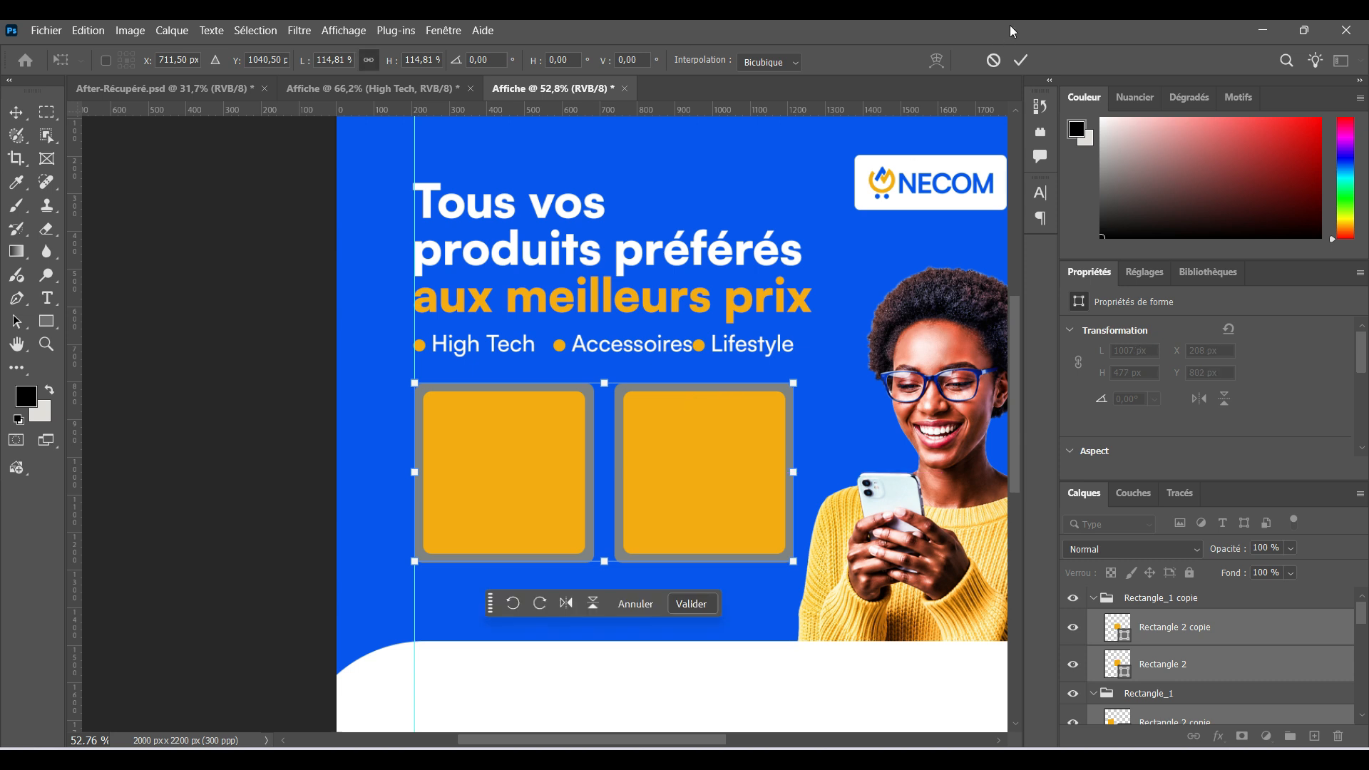
left_click(1018, 61)
Duplicate the right framed square directly below itself, at about Y 1322 px
scroll(656, 452, "down", 4)
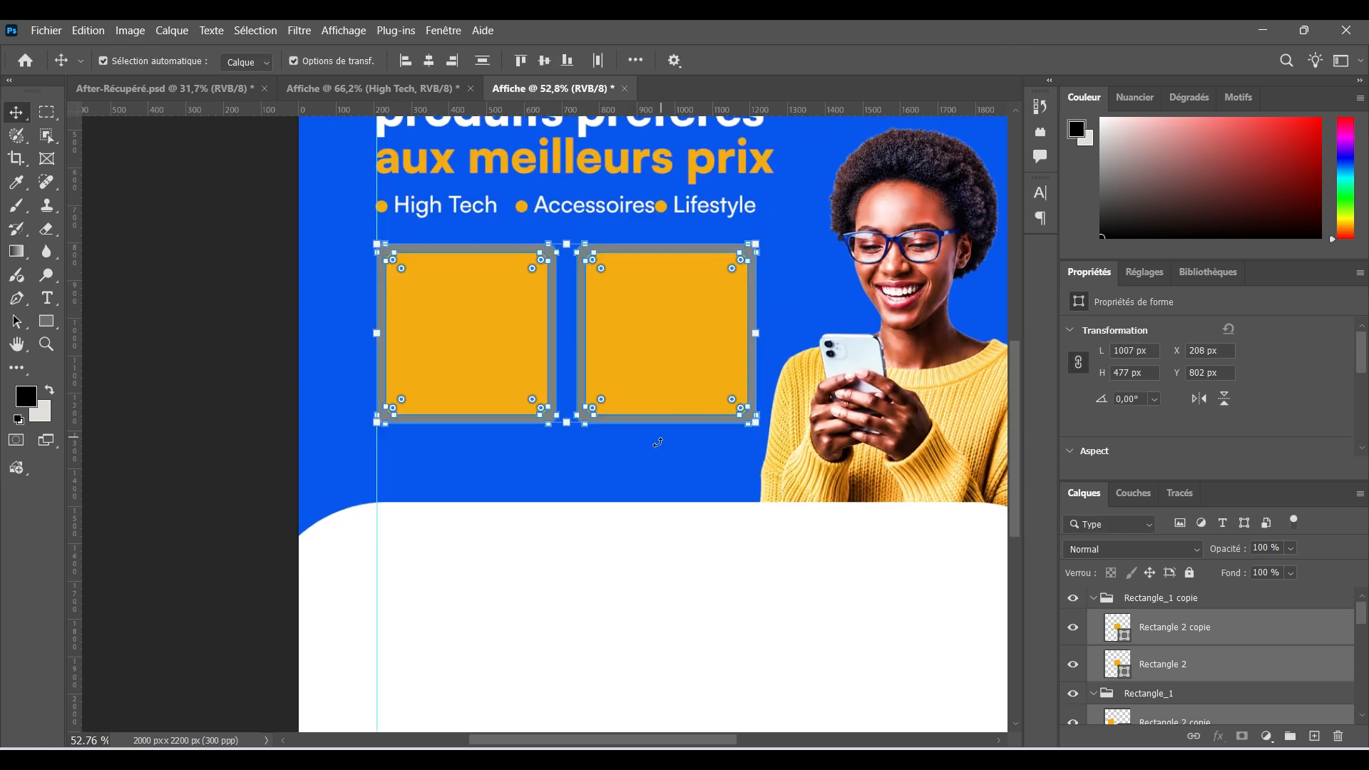
left_click(646, 482)
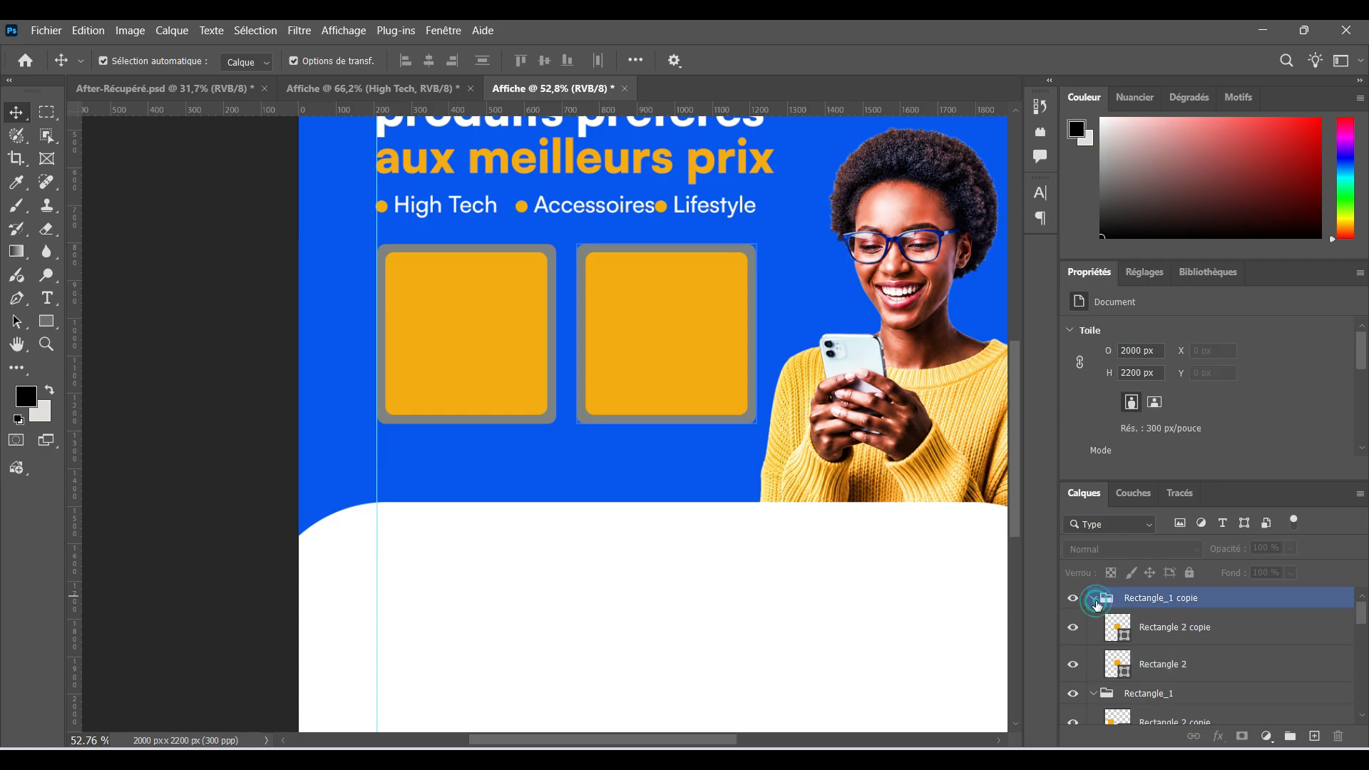
left_click(1093, 597)
left_click(684, 366)
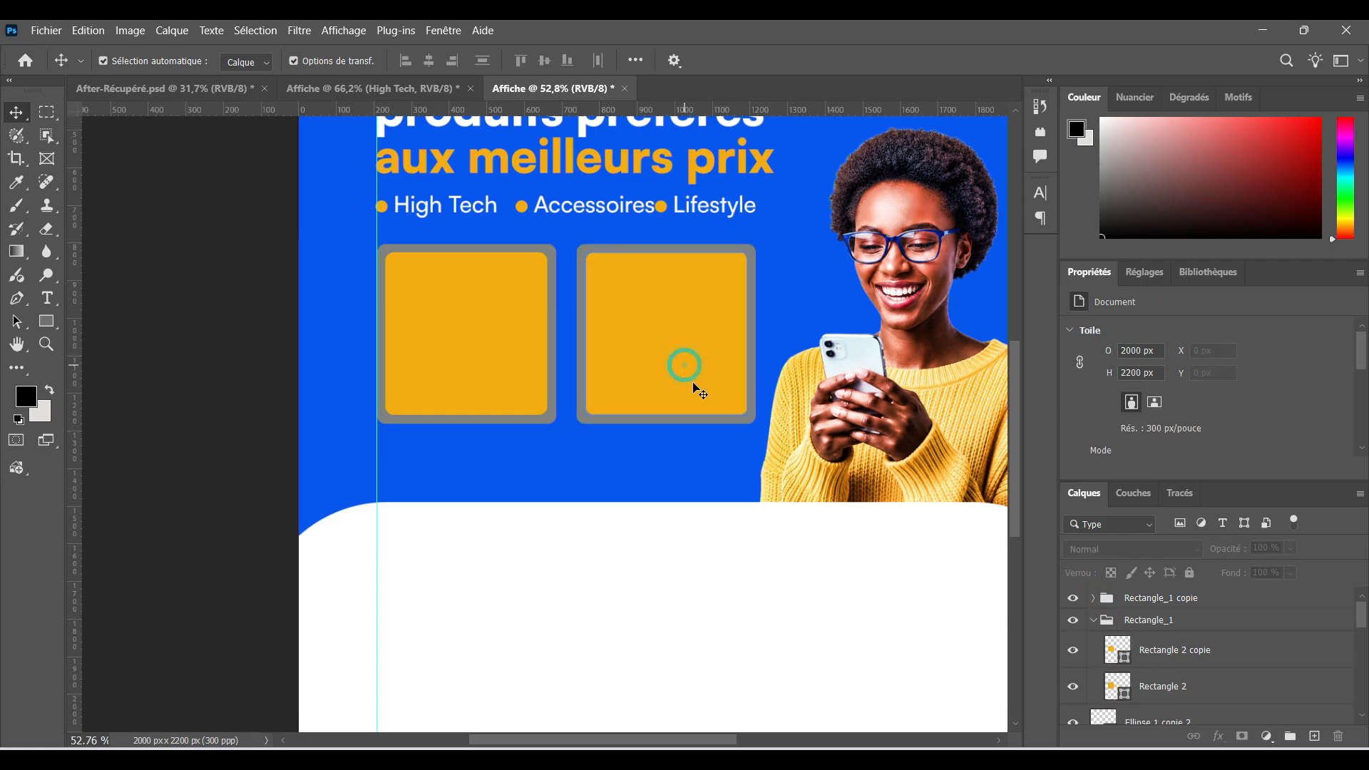
left_click(747, 457)
left_click(789, 309)
left_click_drag(785, 311, 729, 563)
left_click_drag(729, 562, 730, 563)
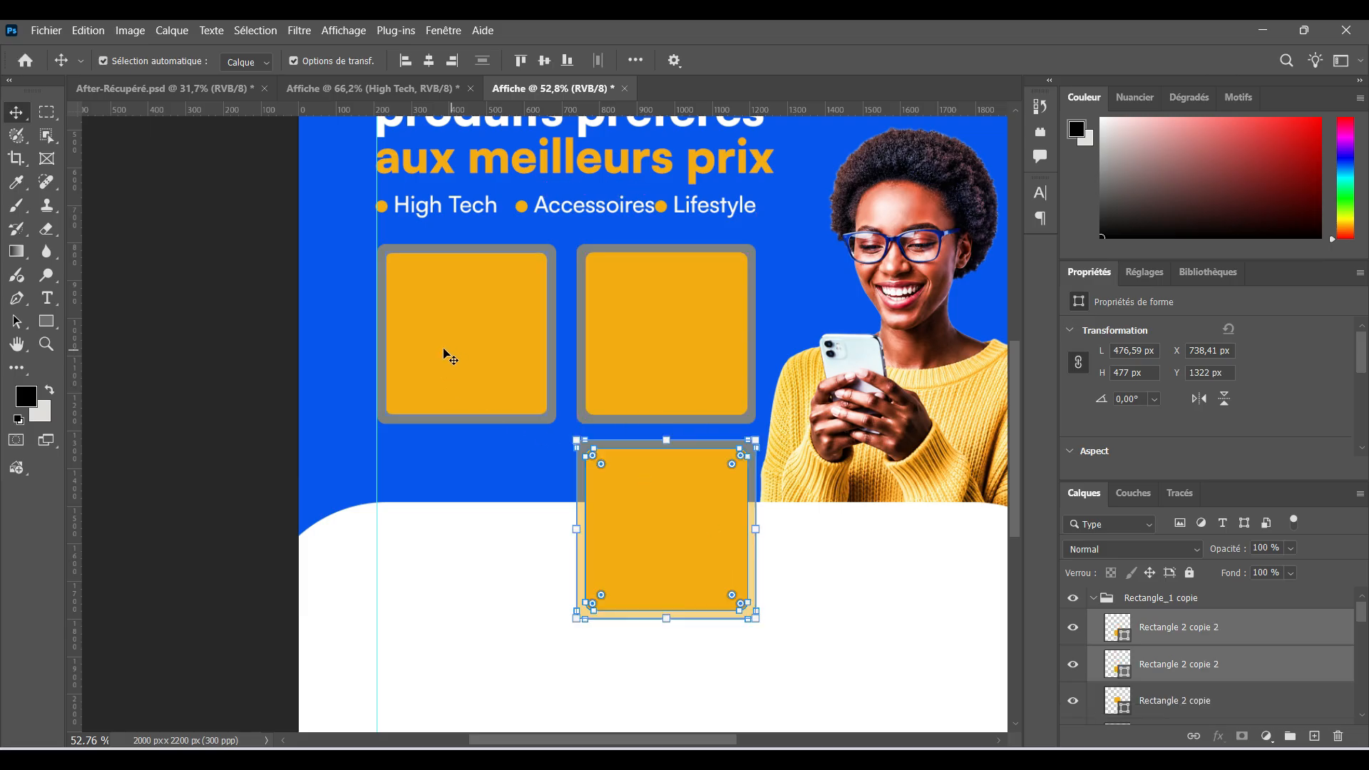
Duplicate the left framed square and its border below the original, at about Y 1322 px, completing a two-by-two grid
left_click(428, 335)
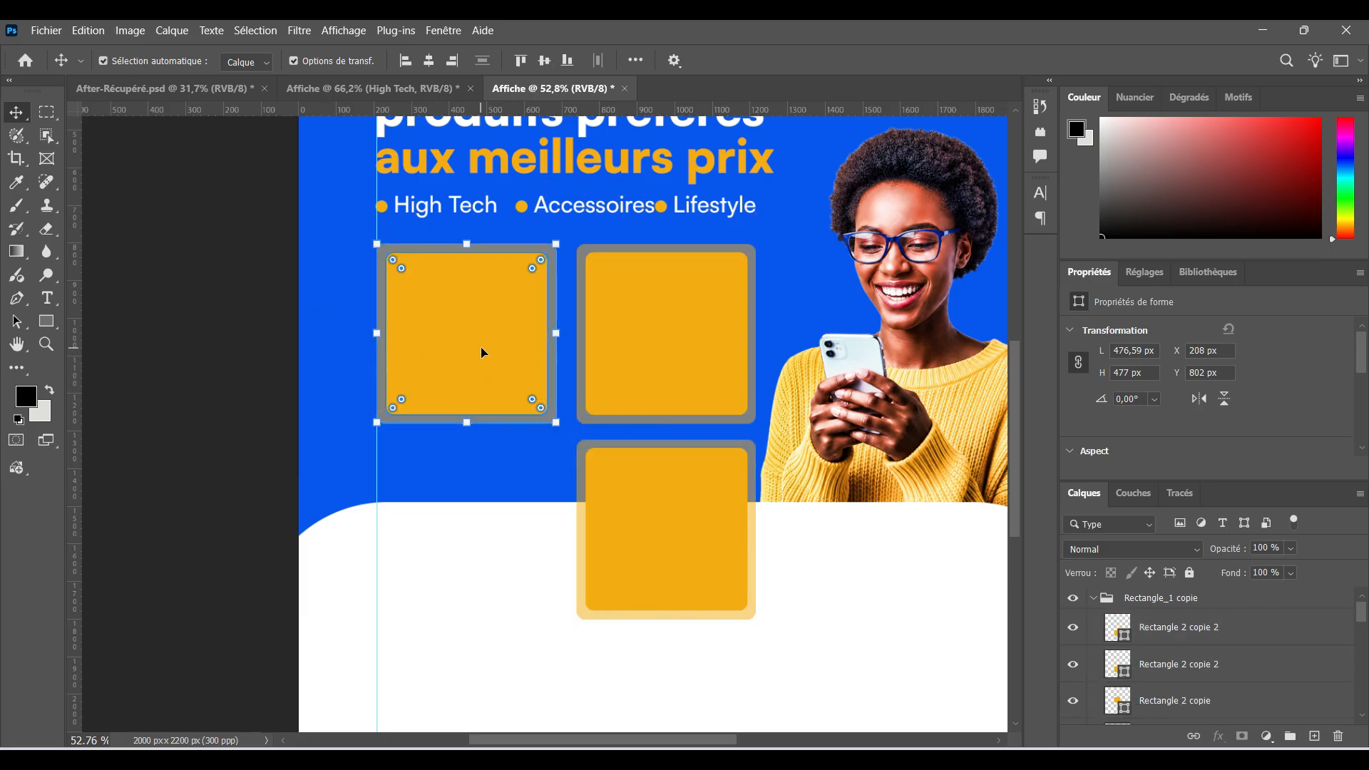
left_click_drag(482, 353, 504, 538)
key("ctrl")
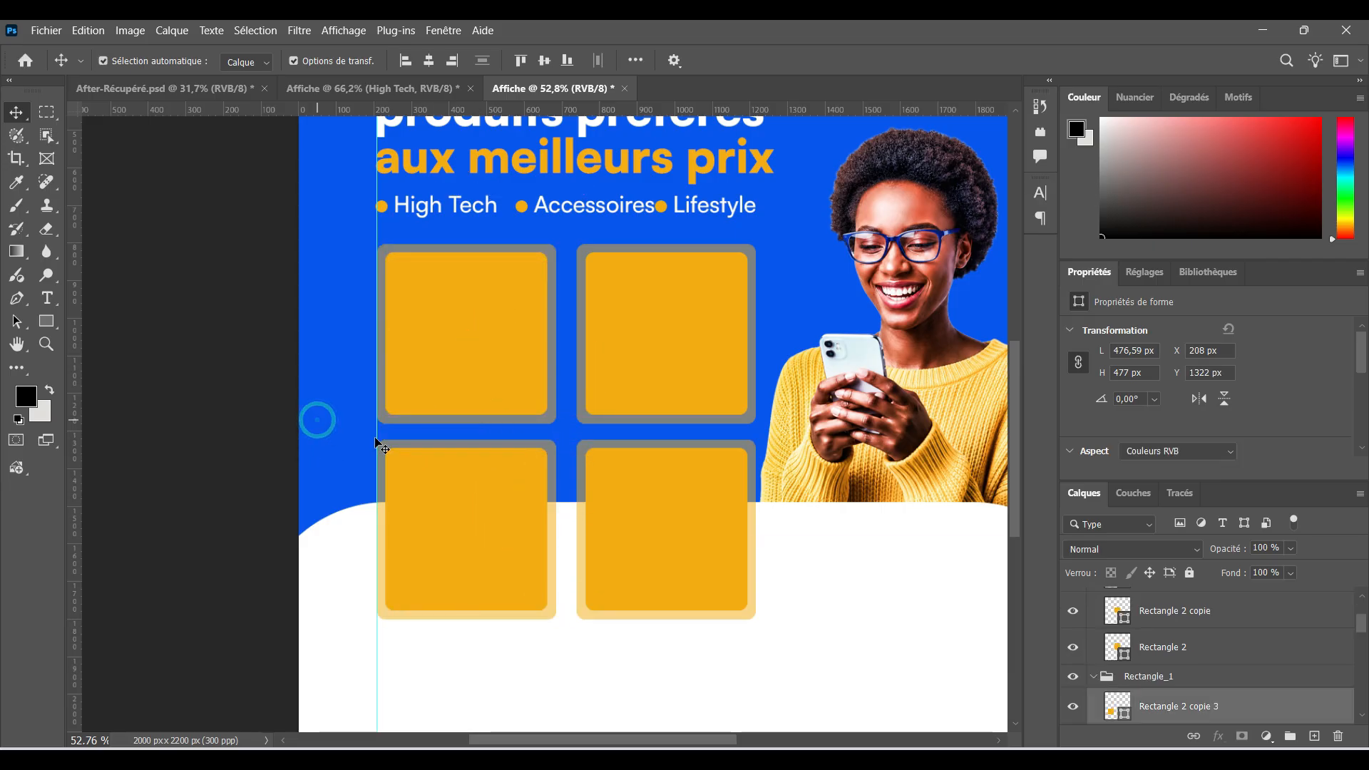
left_click(318, 420)
Try to scale the four framed squares down together to about 91%, keeping them against the vertical guide
scroll(412, 457, "down", 3)
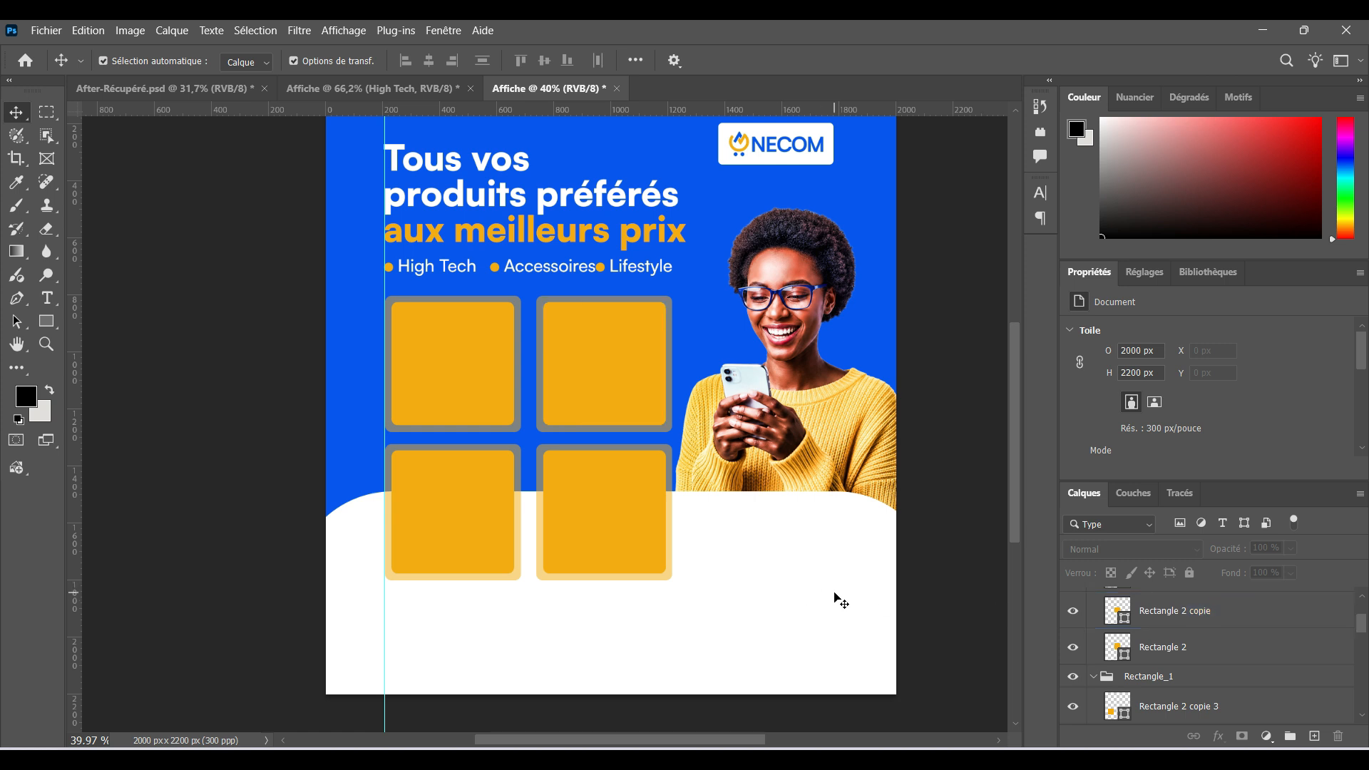
scroll(842, 602, "down", 2)
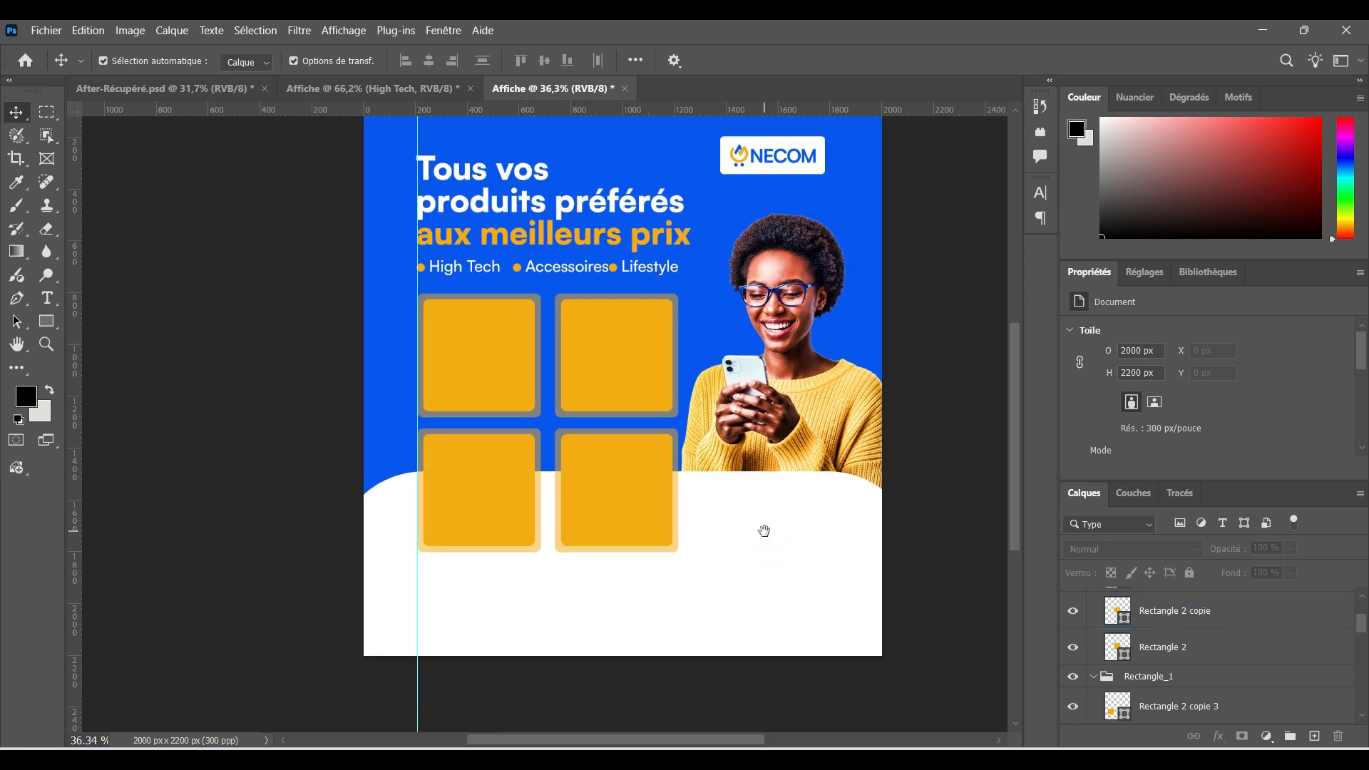
left_click_drag(378, 303, 681, 499)
left_click_drag(548, 294, 548, 318)
mouse_move(619, 469)
left_mouse_down()
mouse_move(614, 456)
mouse_move(635, 463)
left_mouse_up()
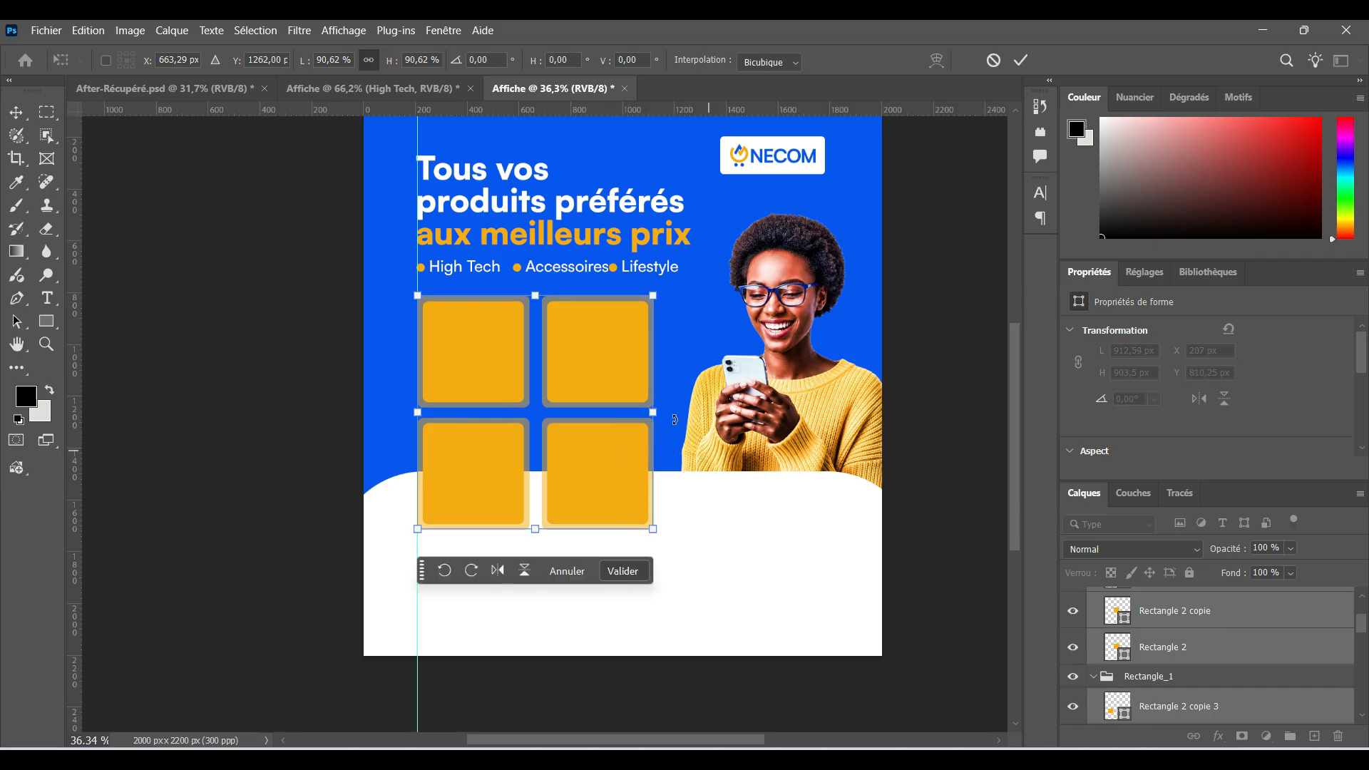
Check the square grid on the finished poster in the other Affiche document and undo the last scaling of the four squares
left_click(438, 88)
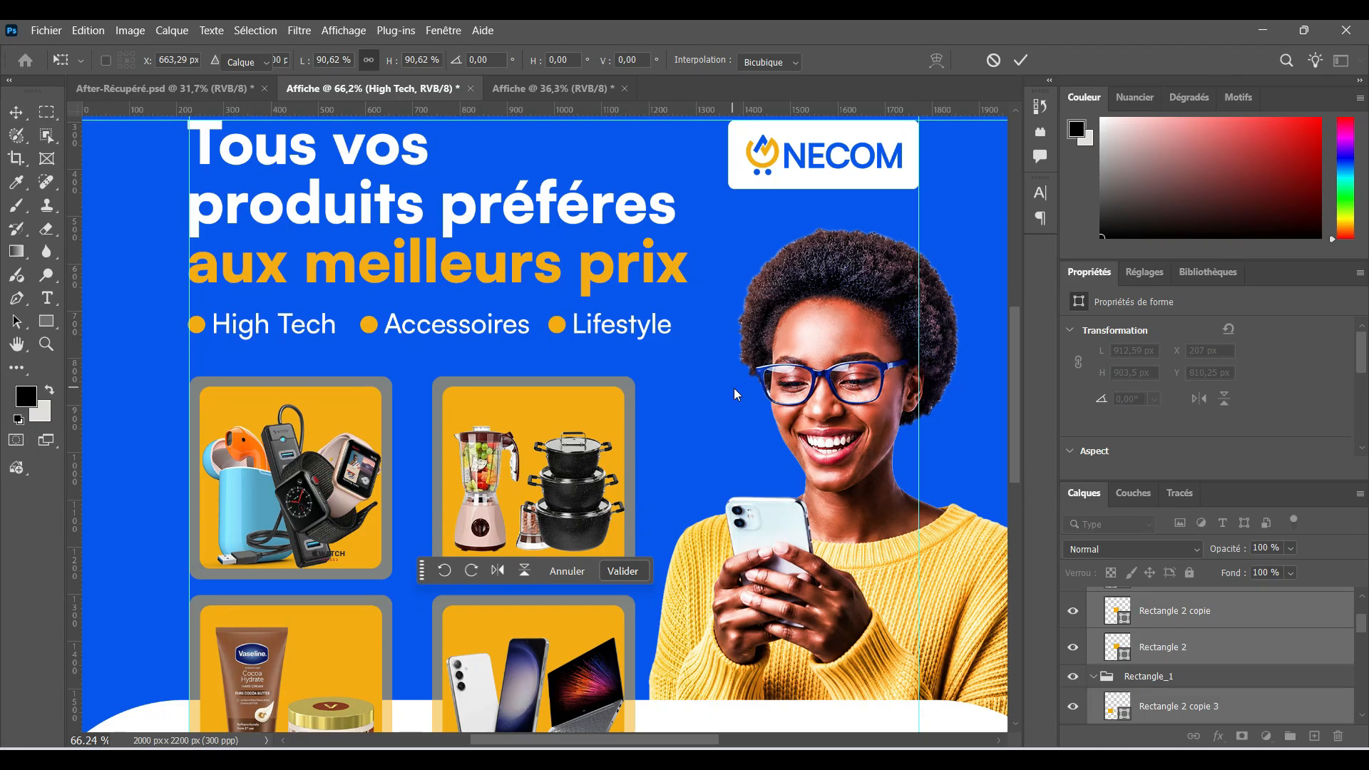
scroll(900, 211, "down", 5)
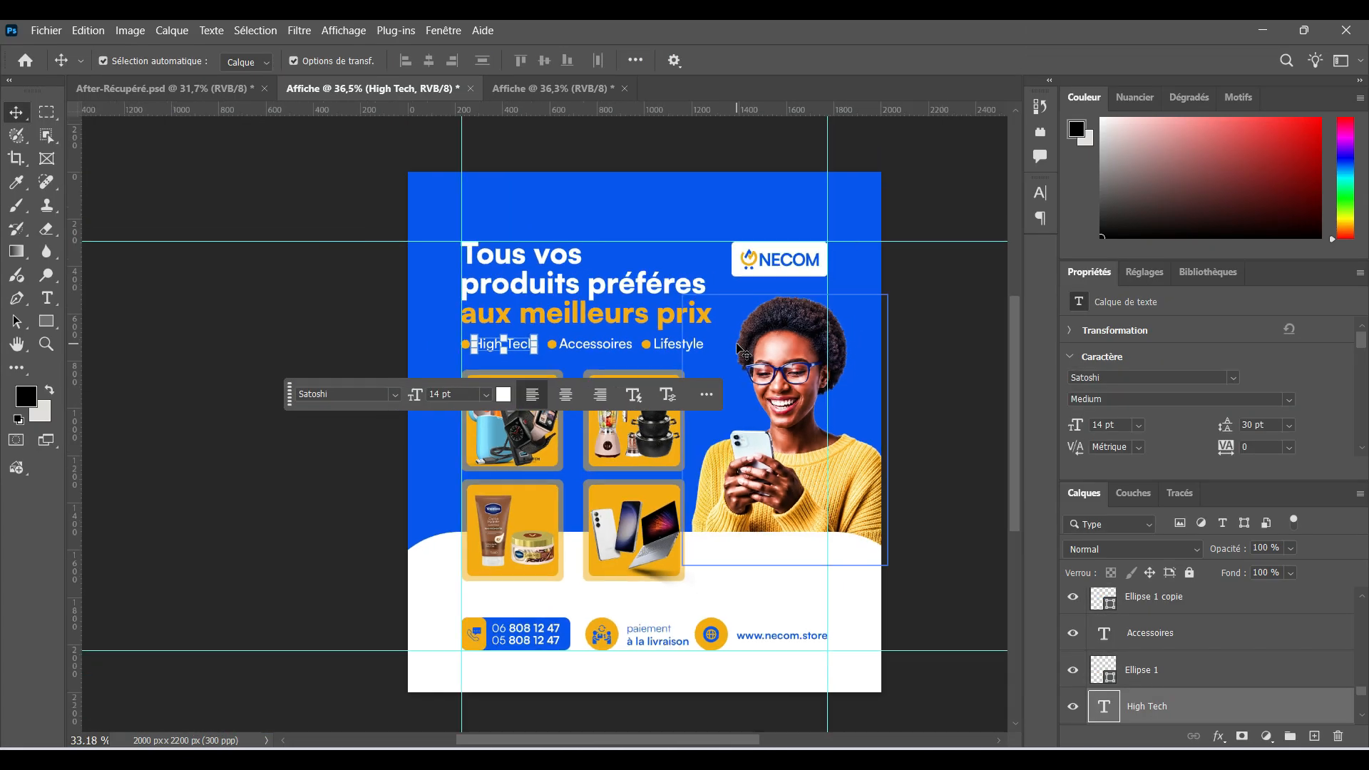
scroll(742, 351, "up", 1)
left_click(562, 93)
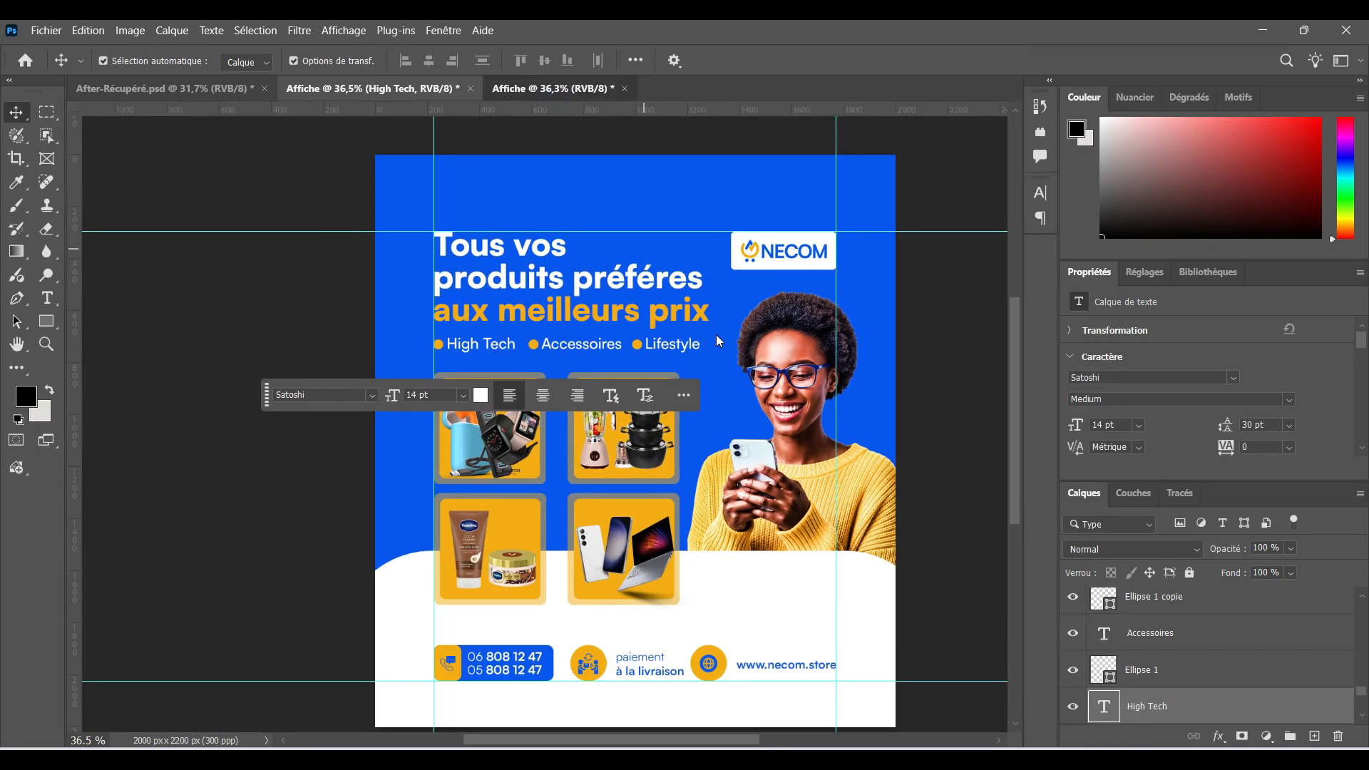
key("ctrl+z")
key("ctrl+z")
key("ctrl+z")
key("ctrl+z")
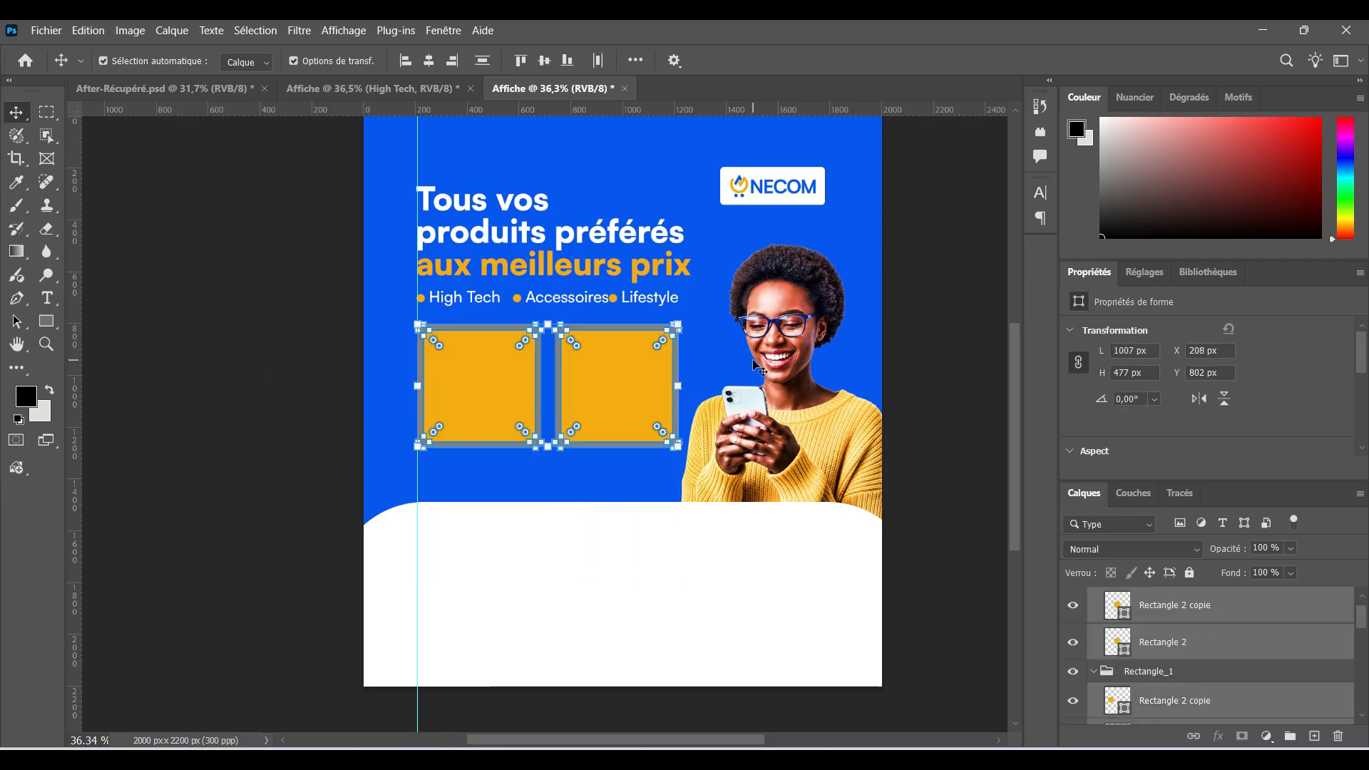
key("ctrl+shift+z")
key("ctrl+shift+z")
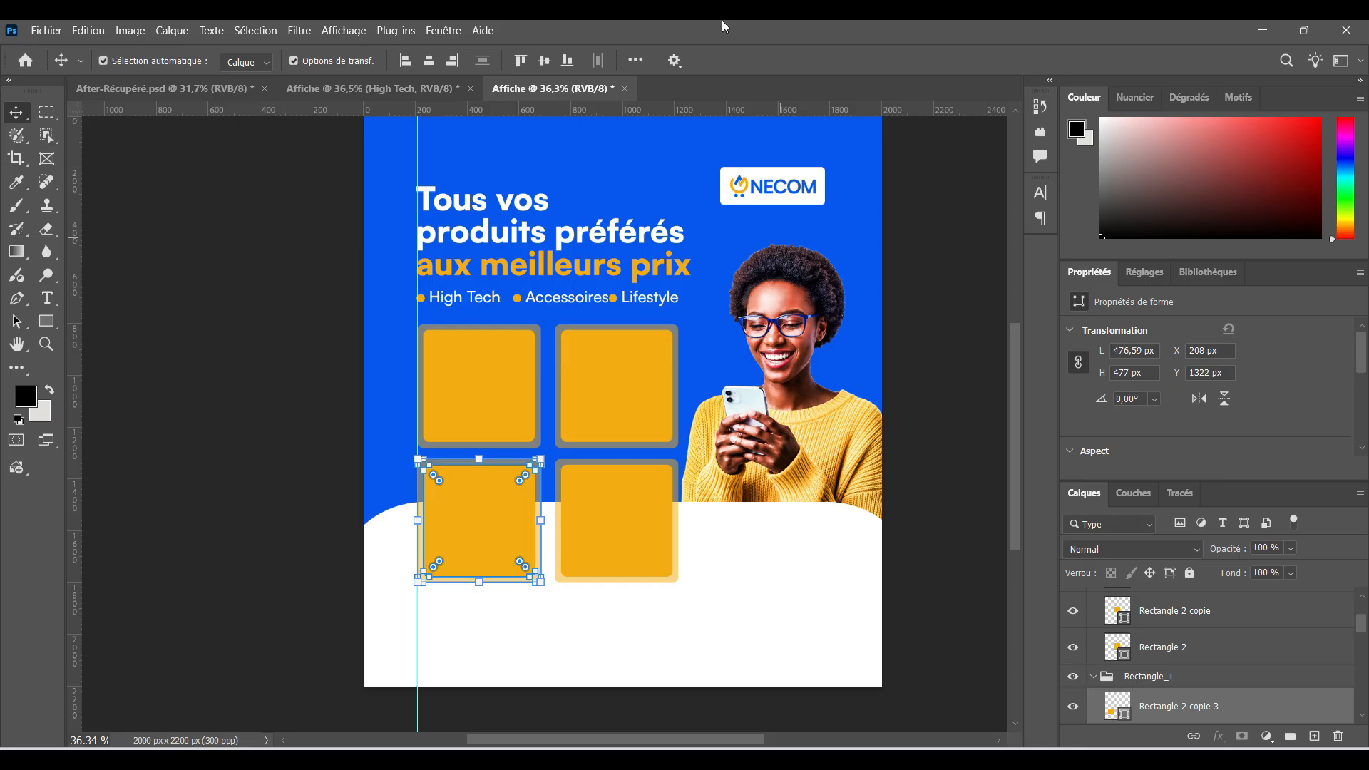
Scale all four framed squares down together to about 97%, keeping the grid's upper-left corner on the vertical guide
left_click_drag(679, 605, 489, 386)
key("ctrl+t")
left_click_drag(678, 581, 671, 574)
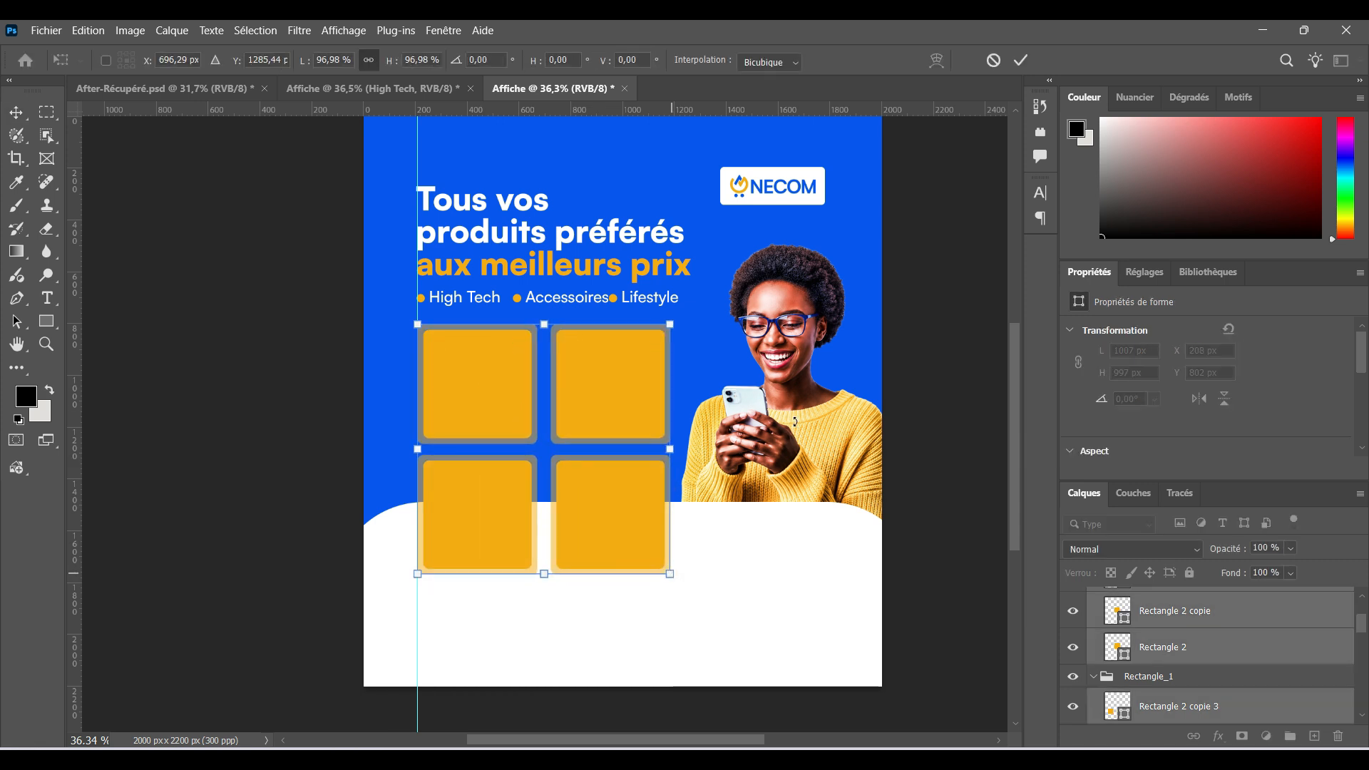
left_click(1021, 60)
left_click(947, 435)
Examine which framed squares and layers belong to the Rectangle_1 group by selecting squares and toggling the group's visibility
left_click(1093, 676)
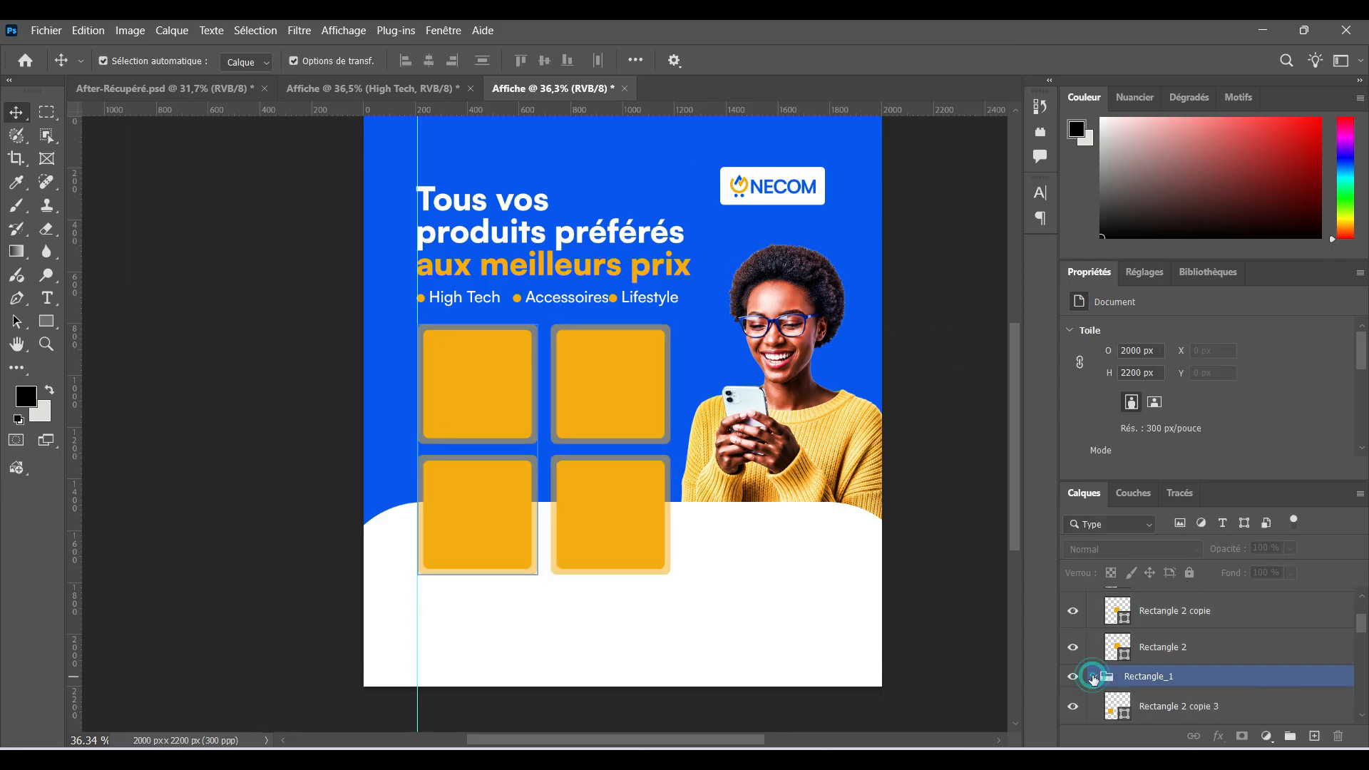
left_click(1213, 675)
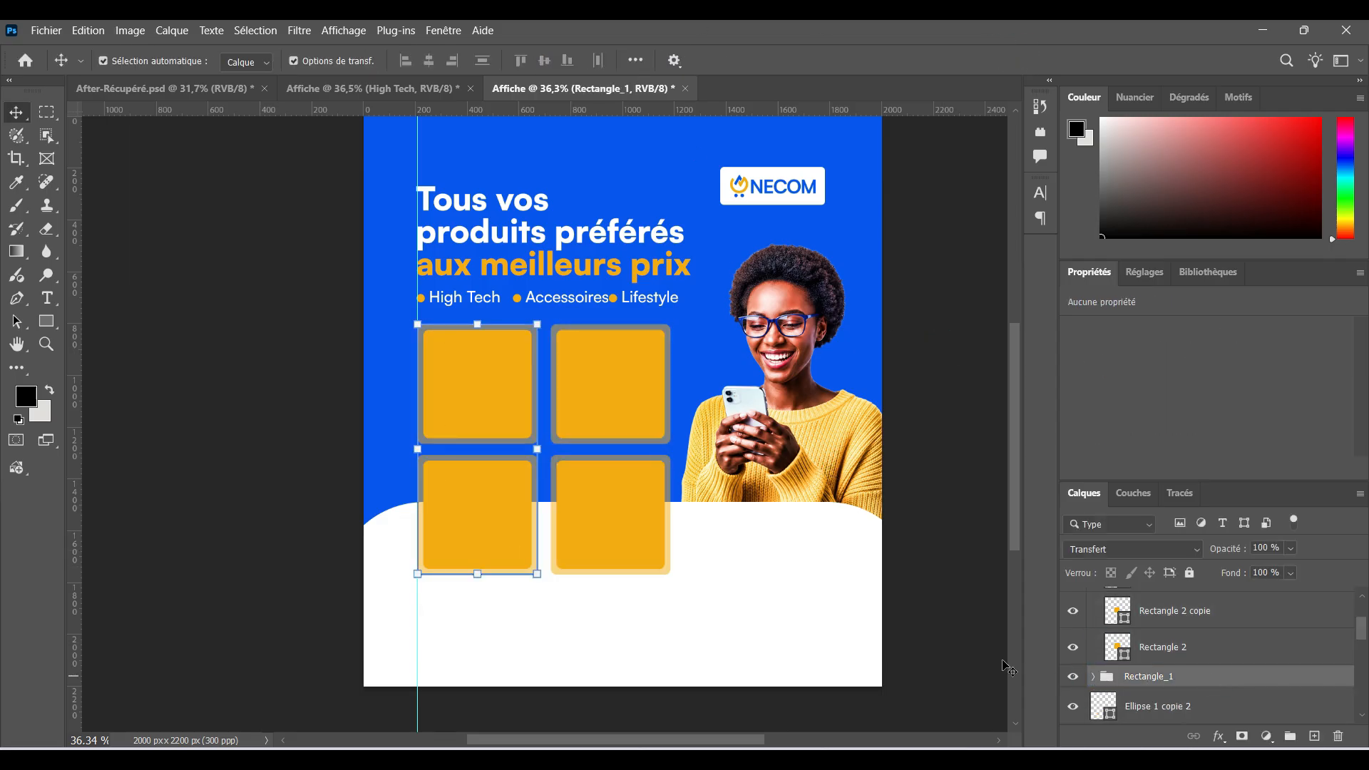
left_click(464, 404)
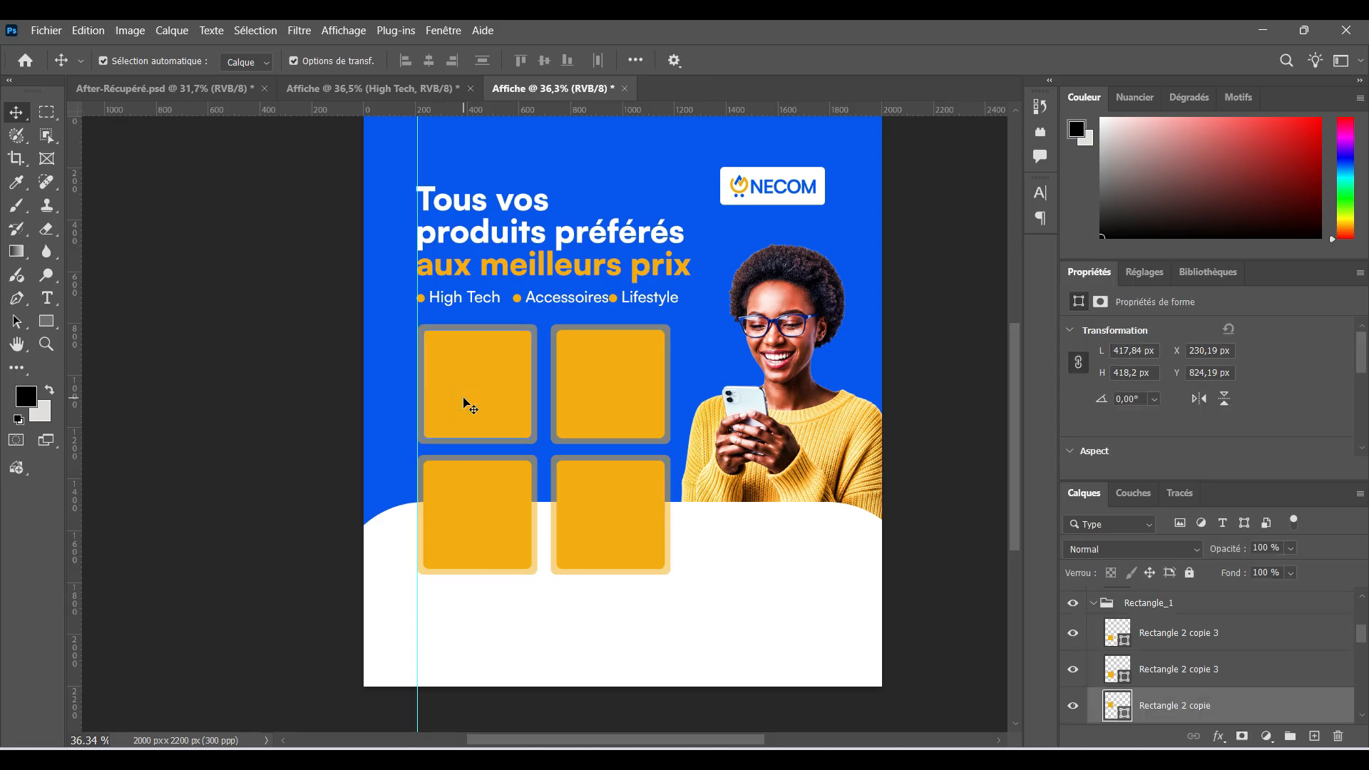
left_click(506, 543)
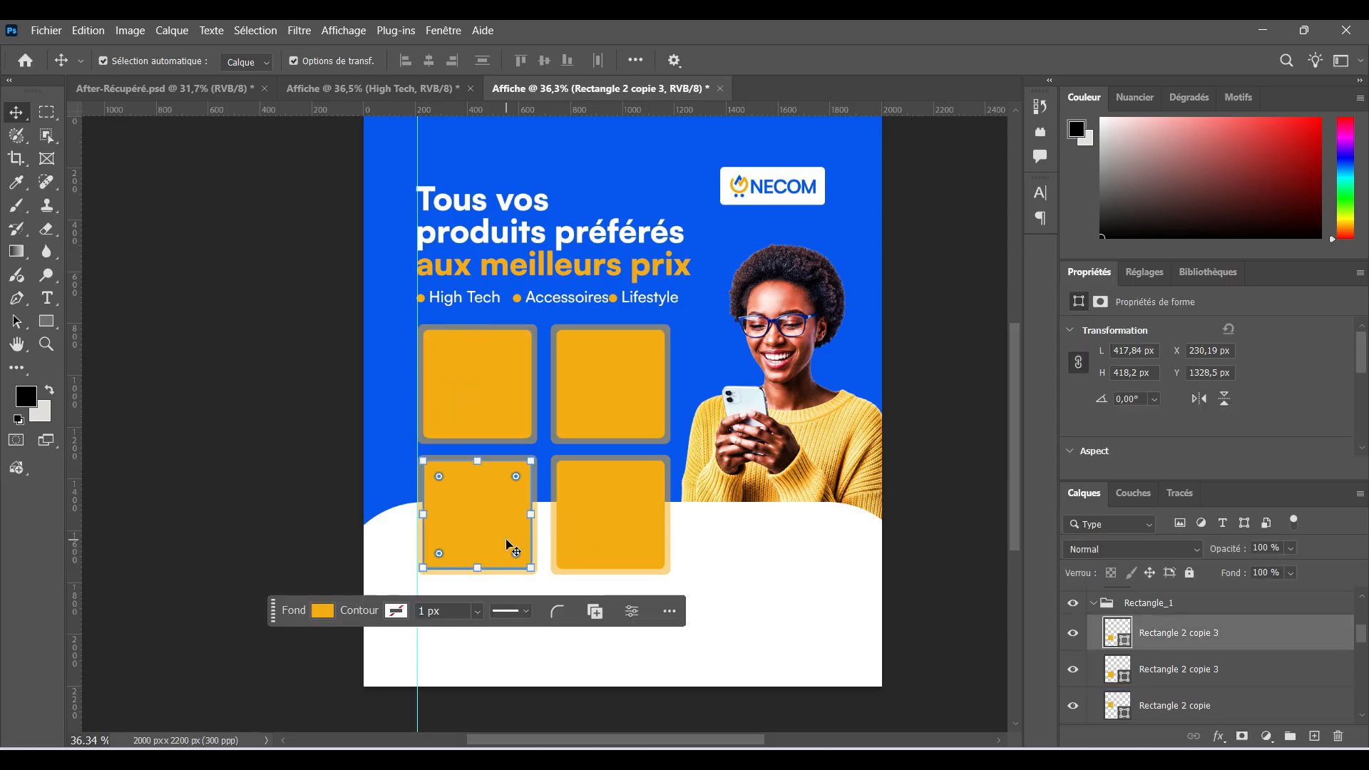
scroll(1261, 676, "down", 10)
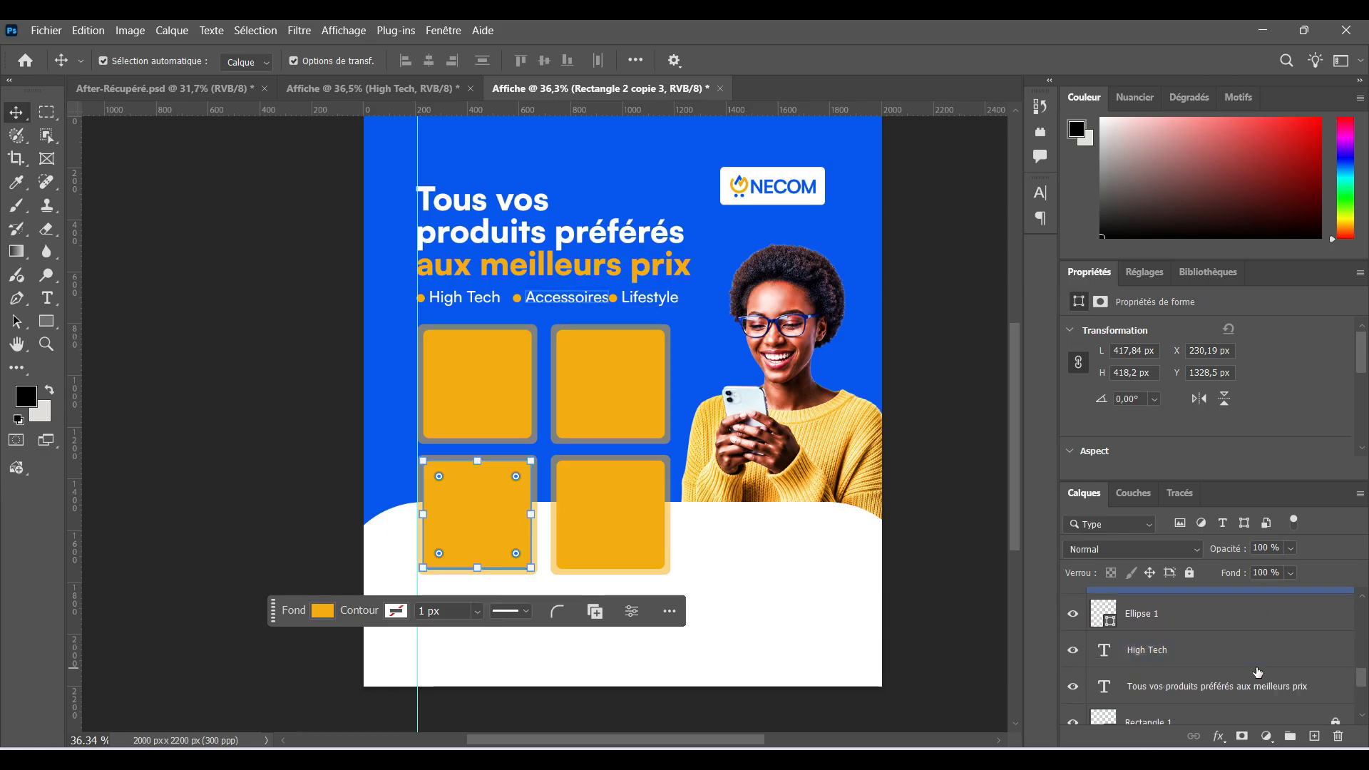
scroll(1256, 668, "up", 8)
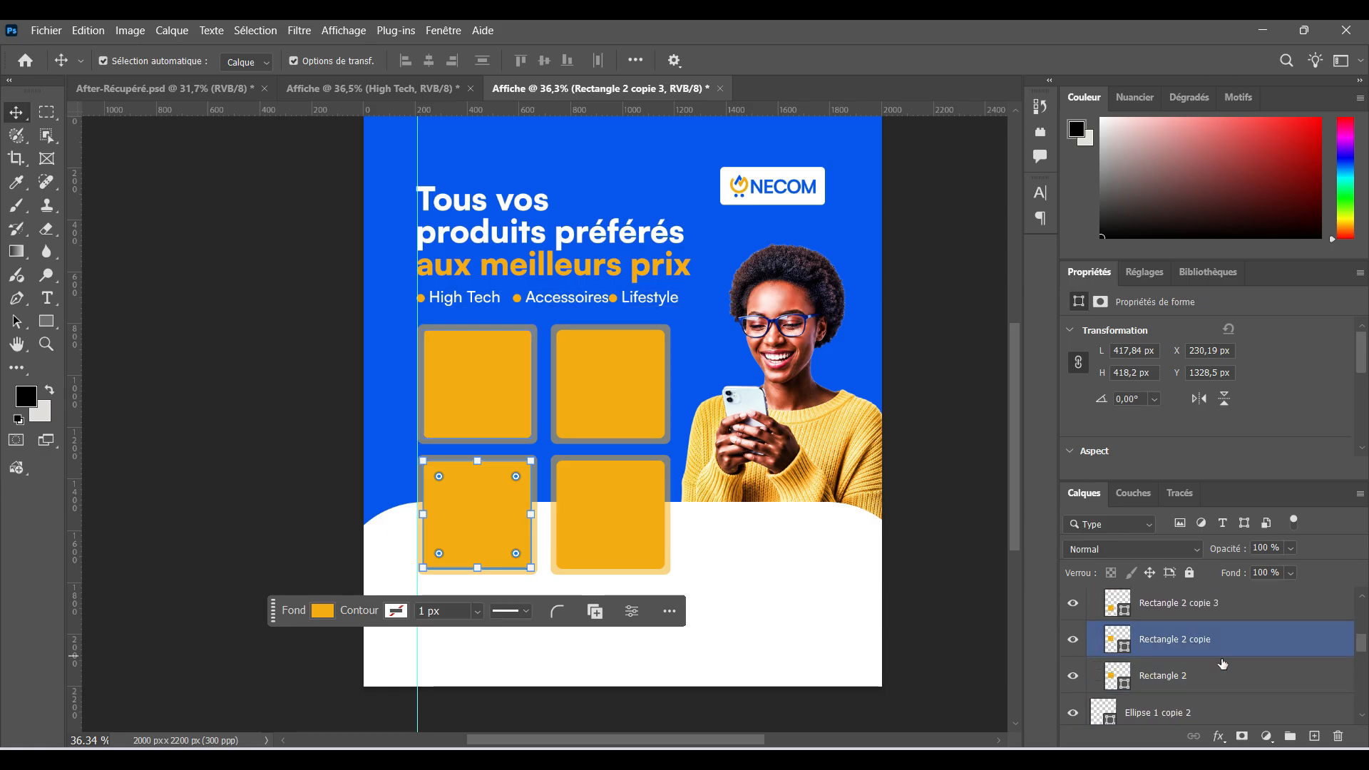
left_click(1166, 628)
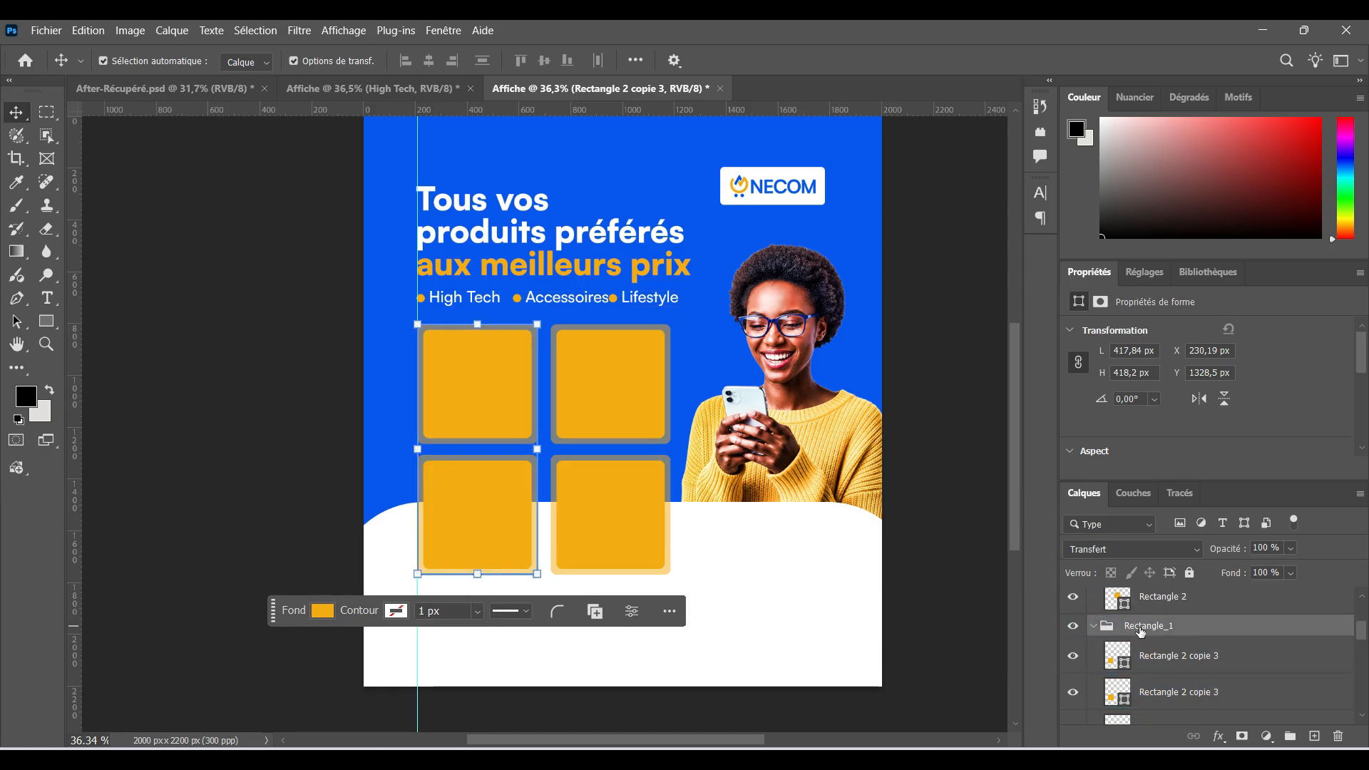
left_click(1095, 628)
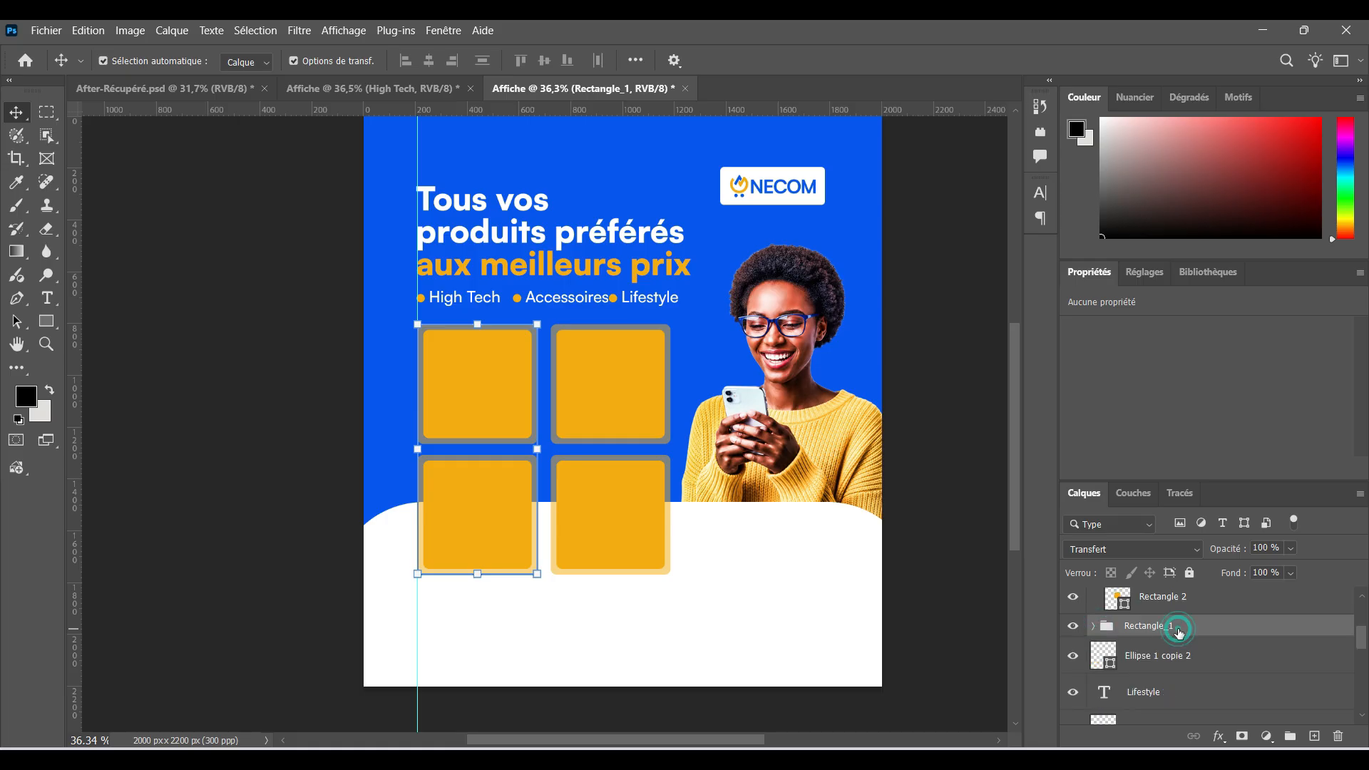
left_click(1075, 625)
left_click(1075, 626)
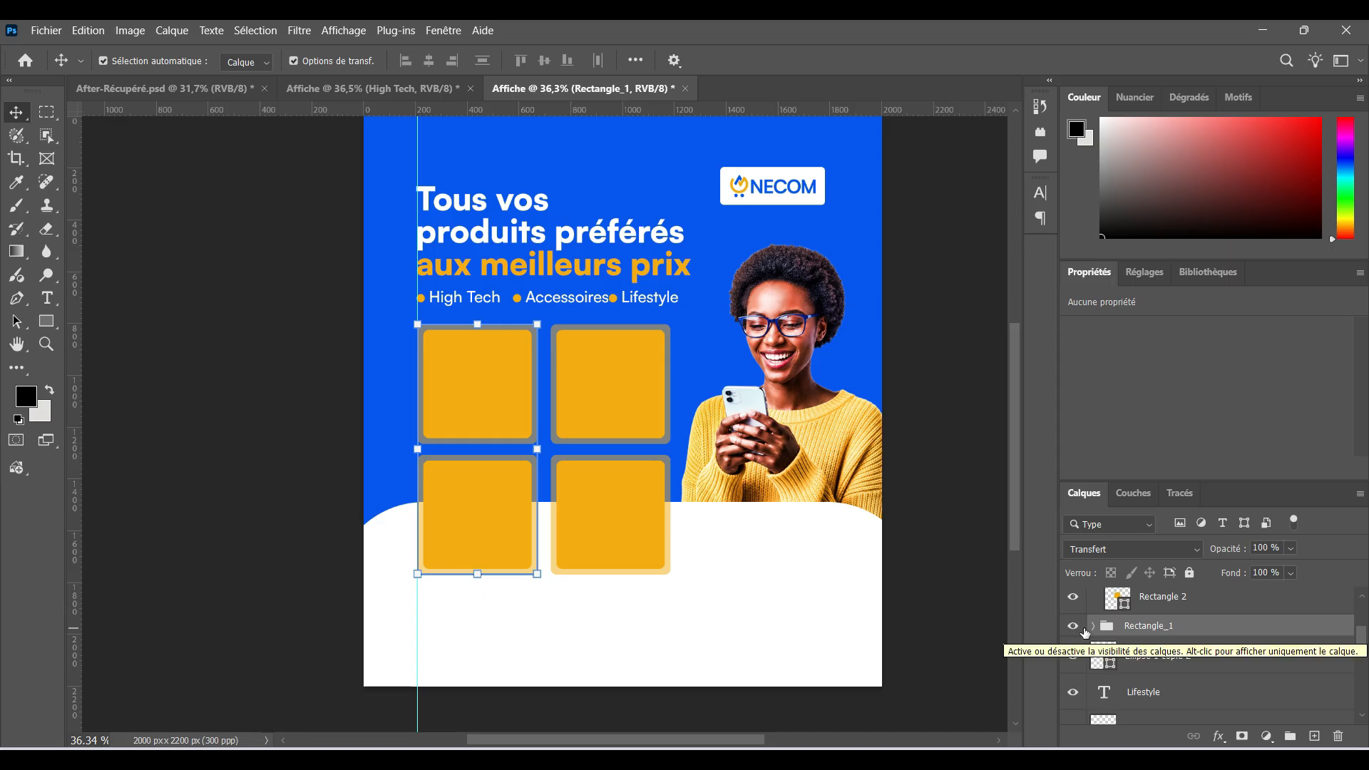
left_click(1073, 627)
left_click(1073, 626)
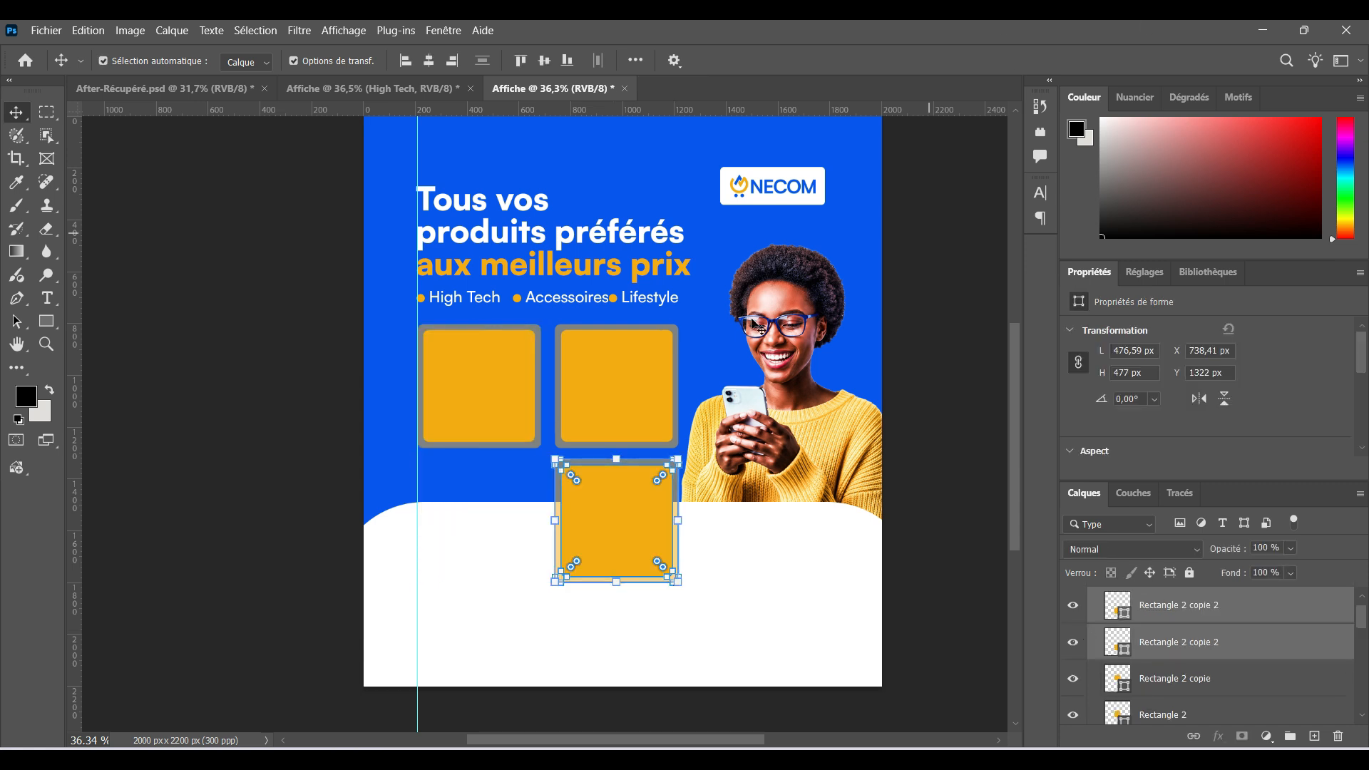
Try duplicating the upper-left framed square downward to form the lower-left square, and undo the copy
left_click(509, 574)
left_click_drag(397, 332, 482, 590)
scroll(528, 435, "up", 2)
left_click(276, 479)
left_click(1160, 676)
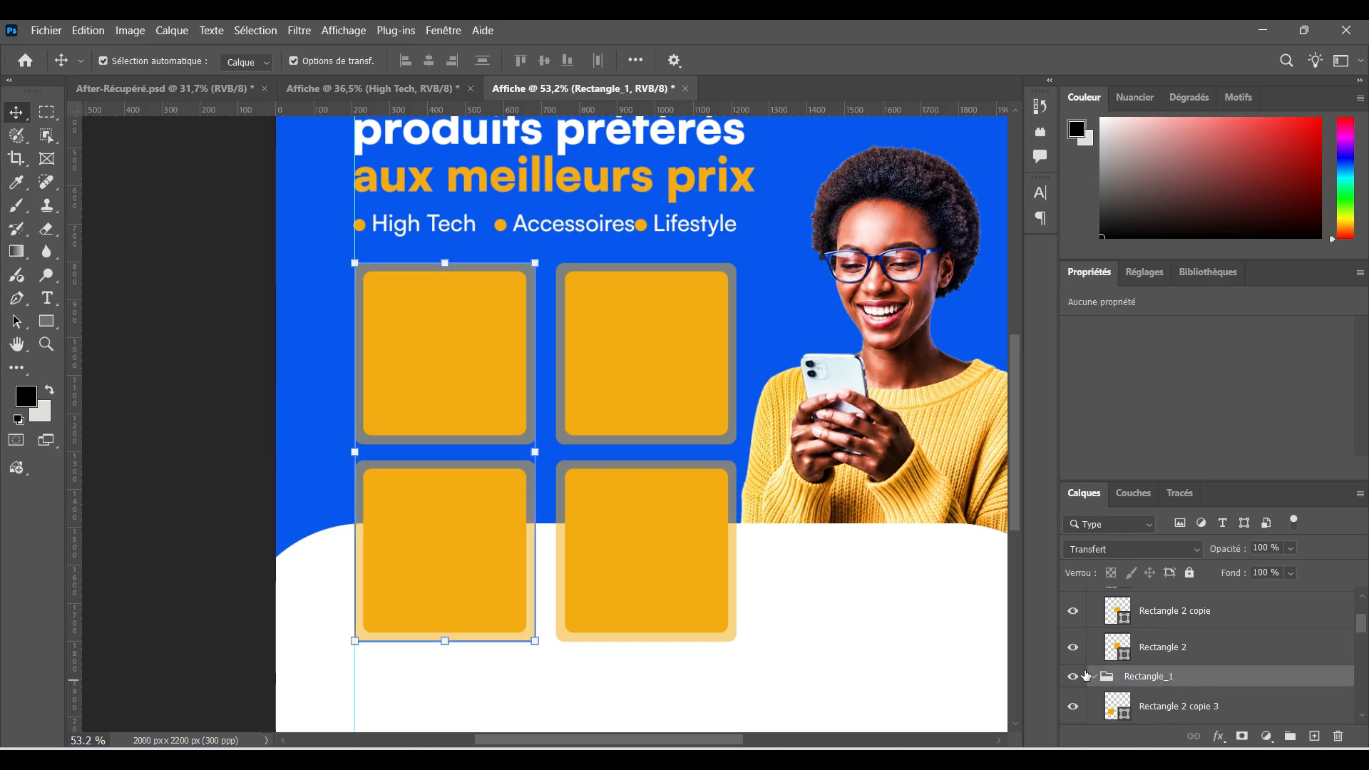
key("ctrl+z")
key("ctrl+z")
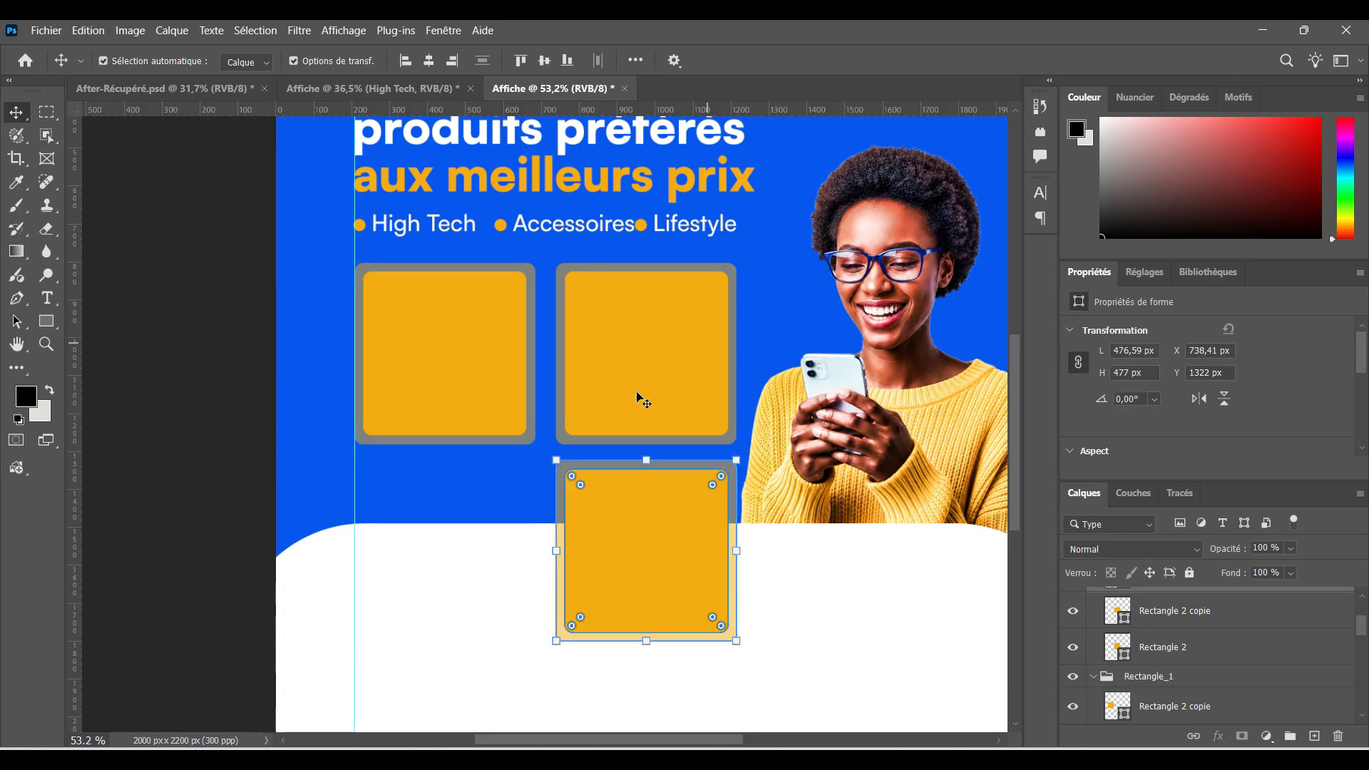
Duplicate the lower-right framed square into the lower-left place and collapse the Rectangle_1 copie and Rectangle_1 groups
left_click_drag(645, 559, 447, 577)
left_click(830, 591)
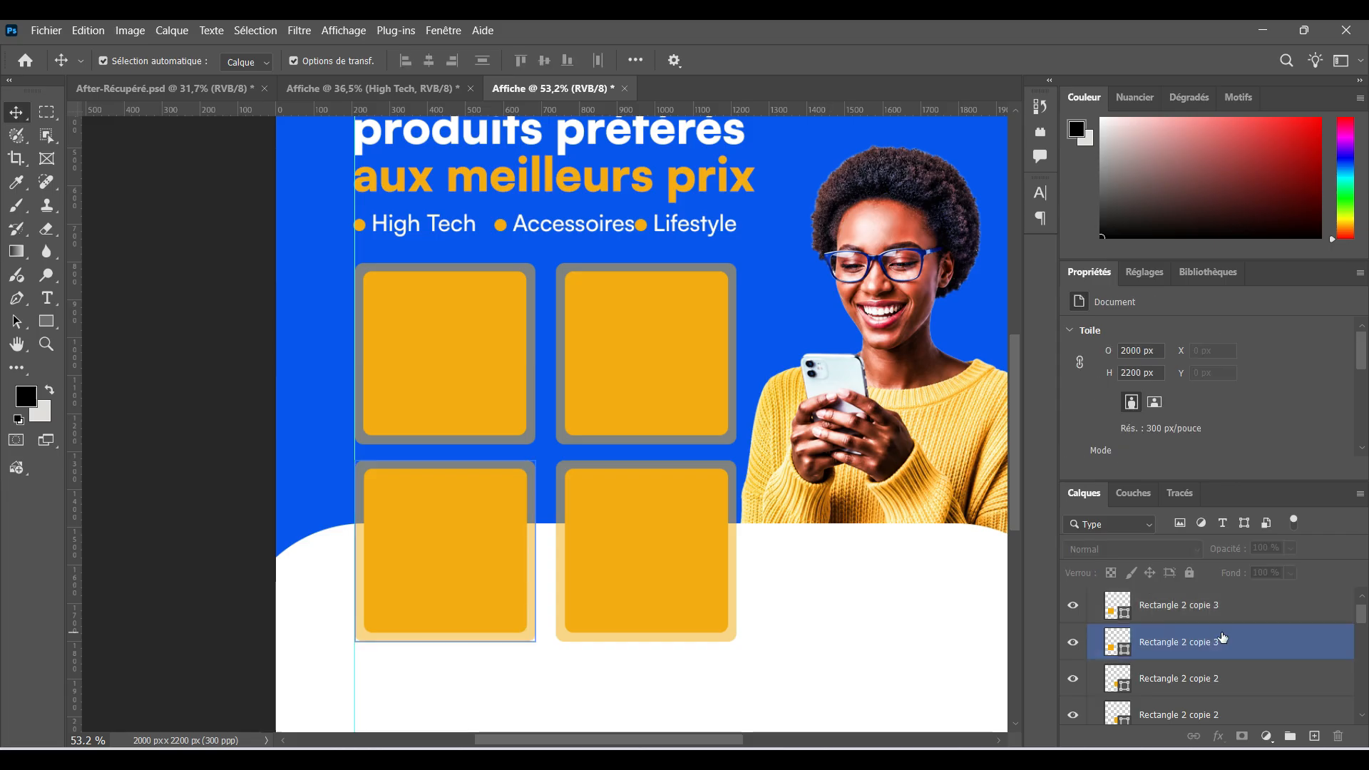
scroll(1223, 637, "up", 1)
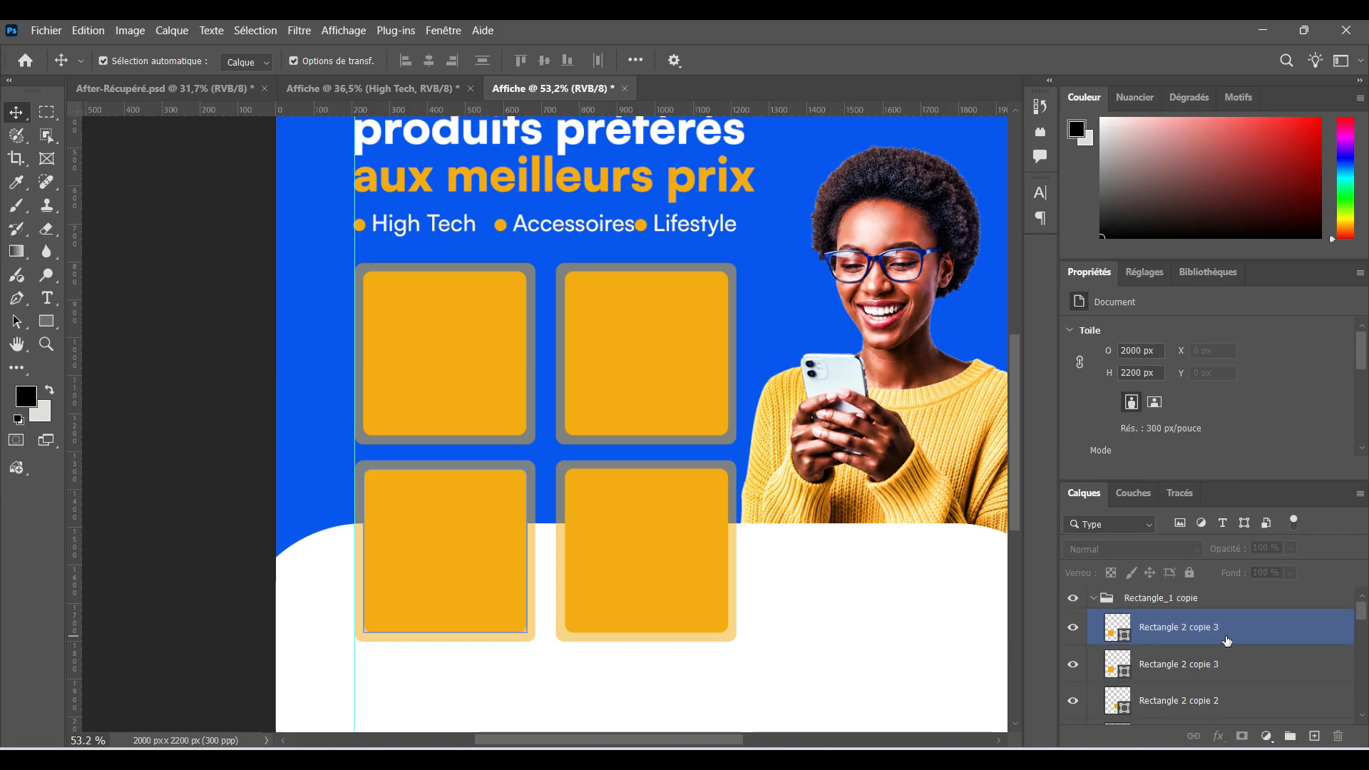
left_click(1093, 599)
left_click(1114, 621)
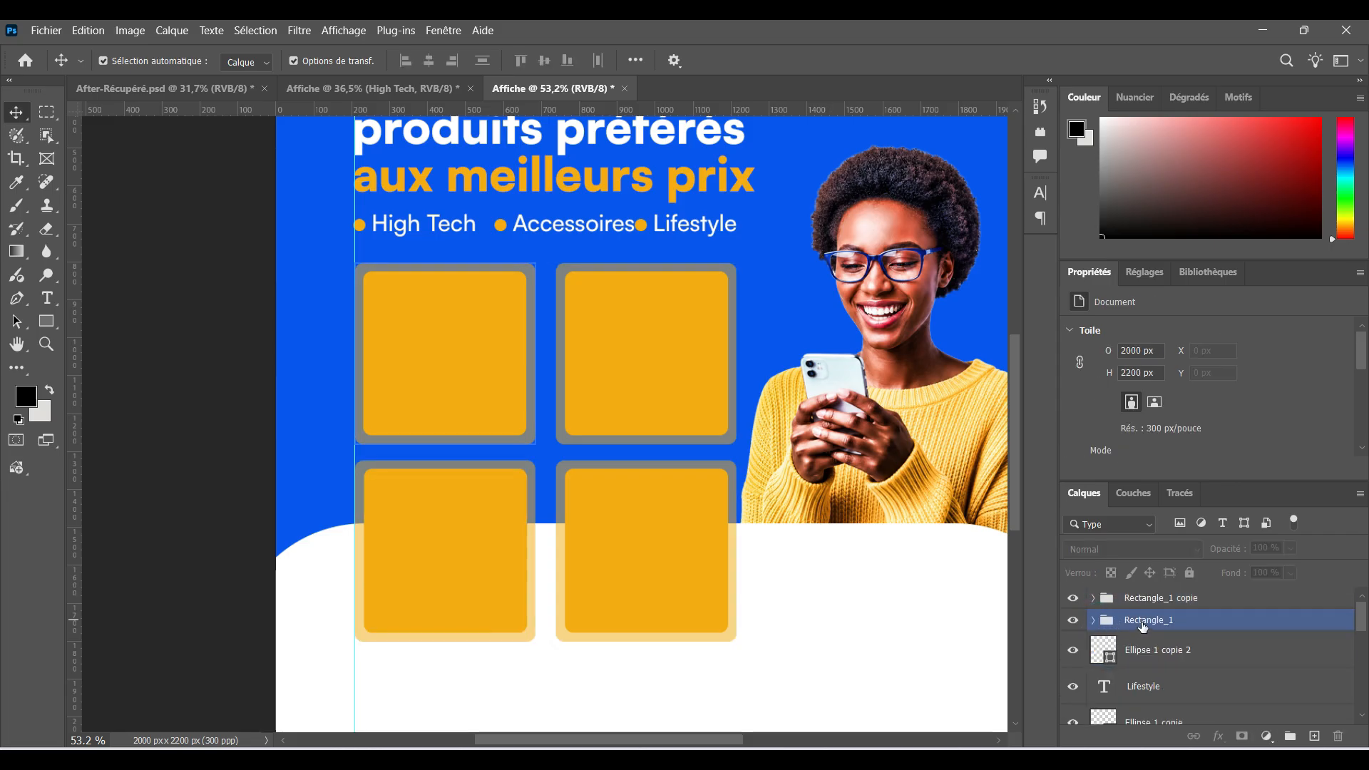
left_click(1181, 604)
left_click(899, 569)
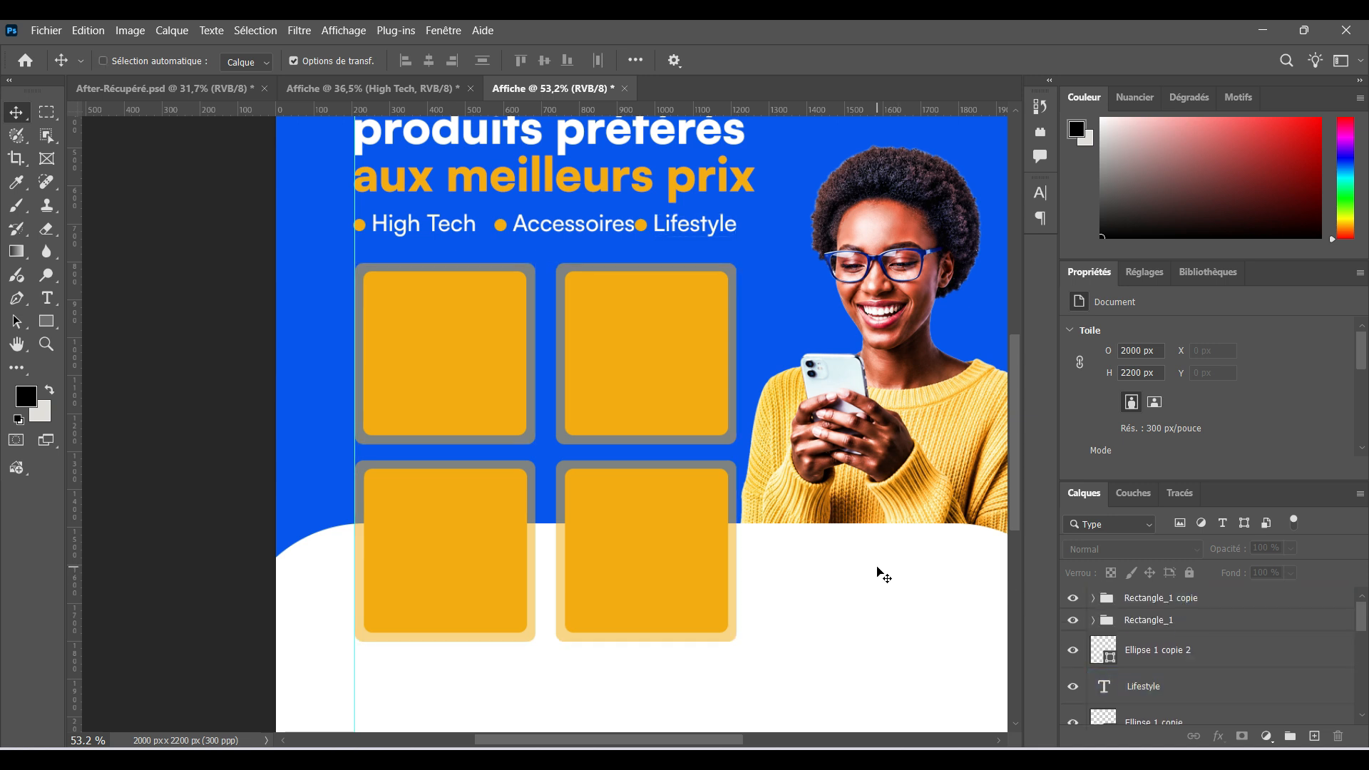
Undo the grid building back to the single framed square held in the Rectangle_1 group
key("ctrl+z")
key("ctrl+z")
key("ctrl+z")
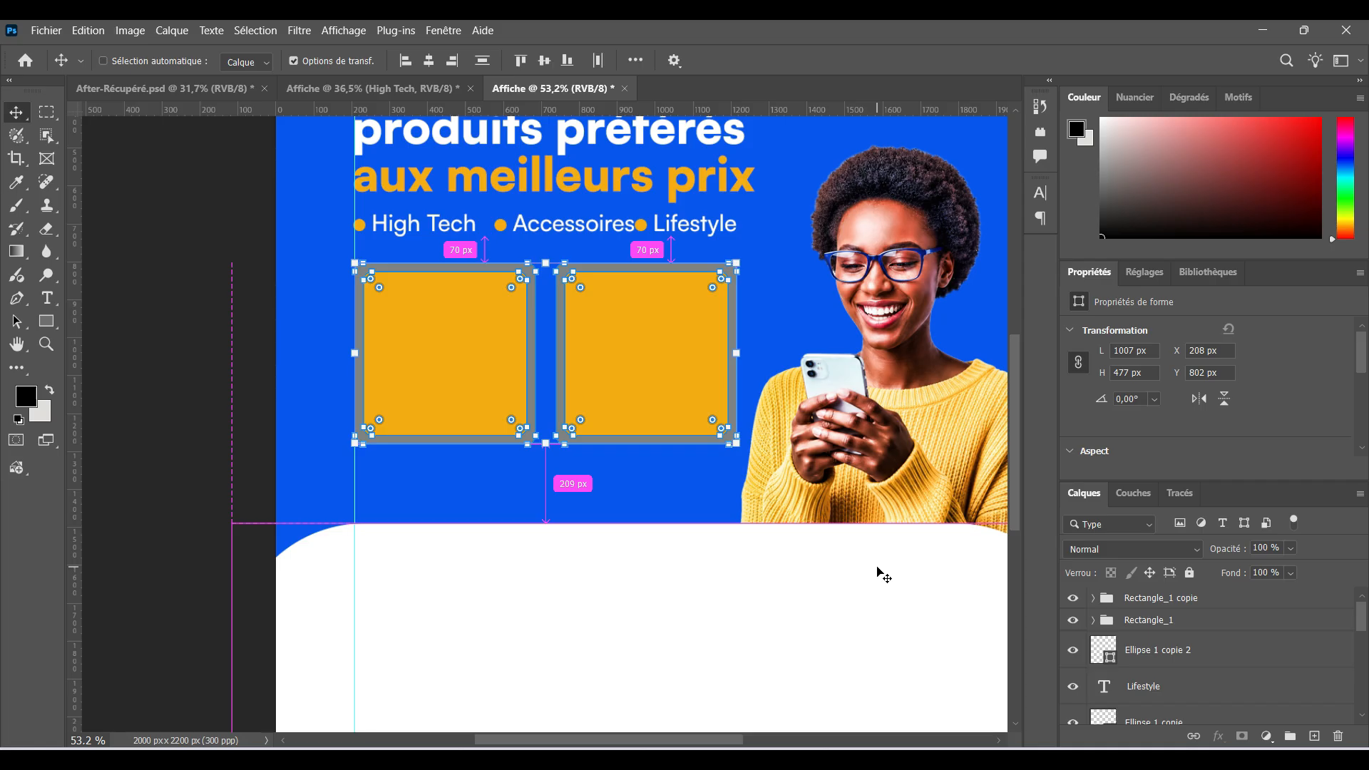
key("ctrl+z")
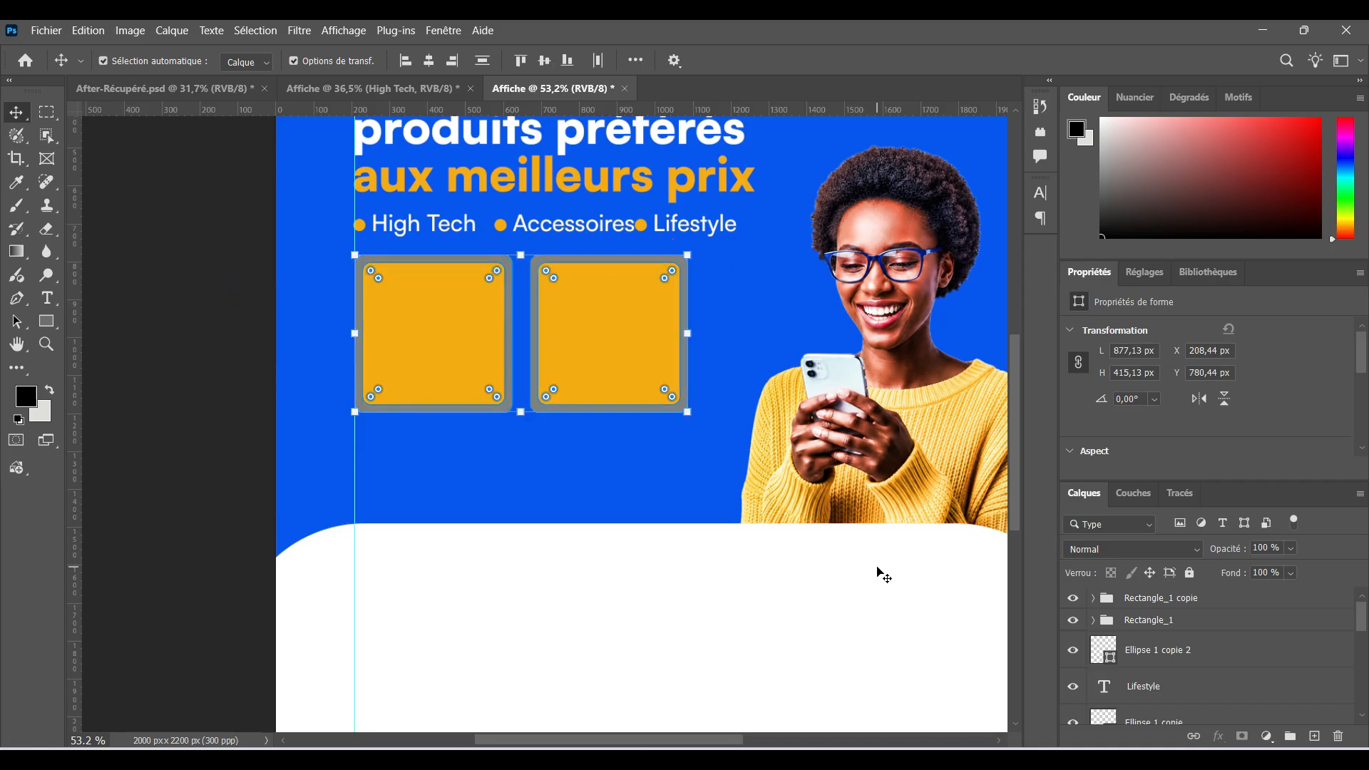
key("ctrl+z")
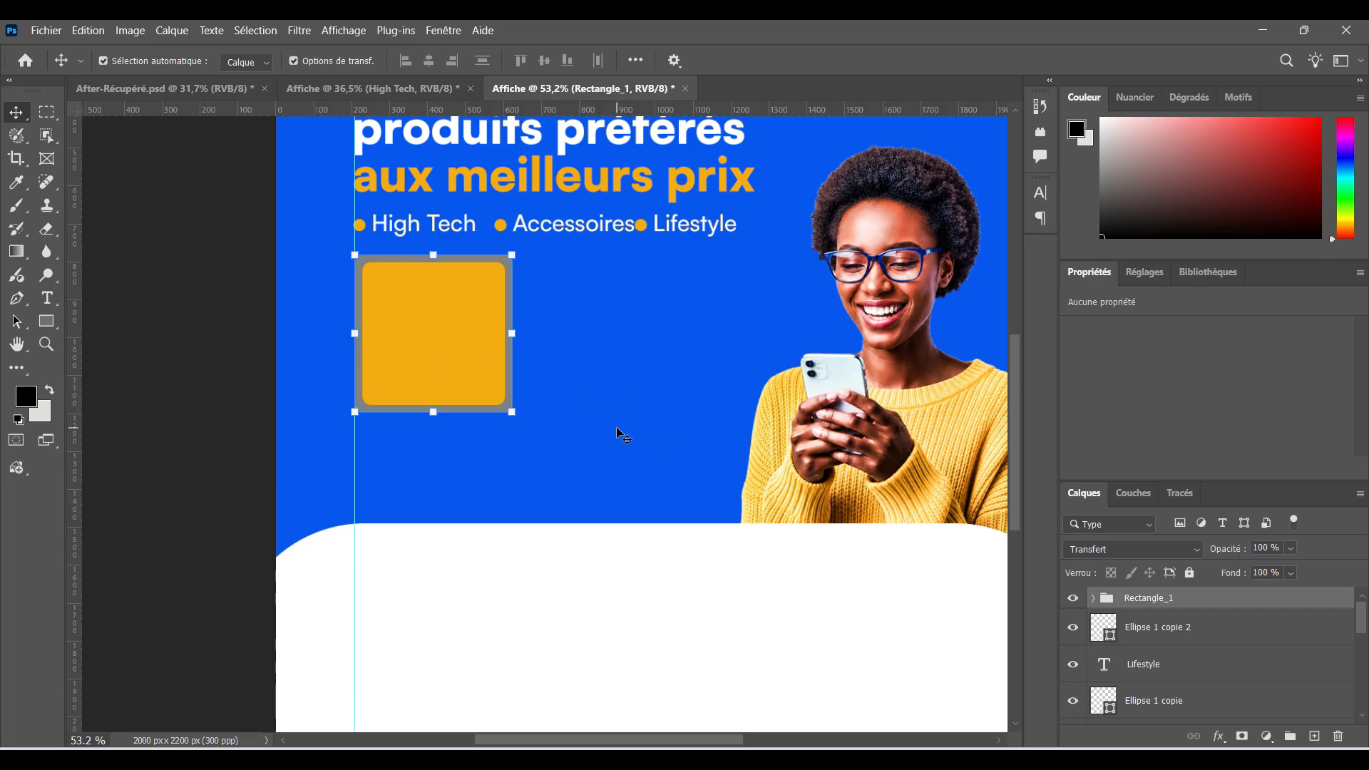
Duplicate the Rectangle_1 group and place the copy beside the original at about X 898.5 px, Y 987.5 px
key("ctrl+j")
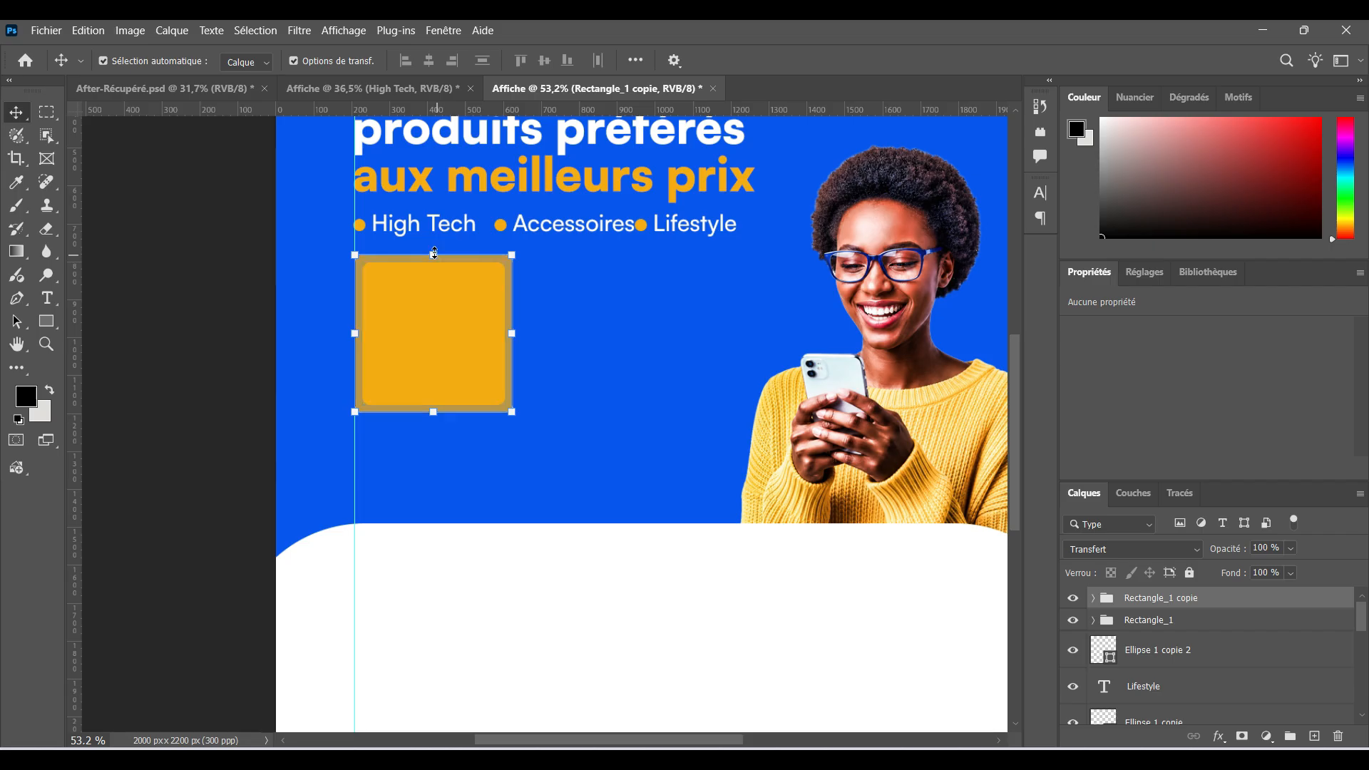
left_click_drag(429, 306, 615, 314)
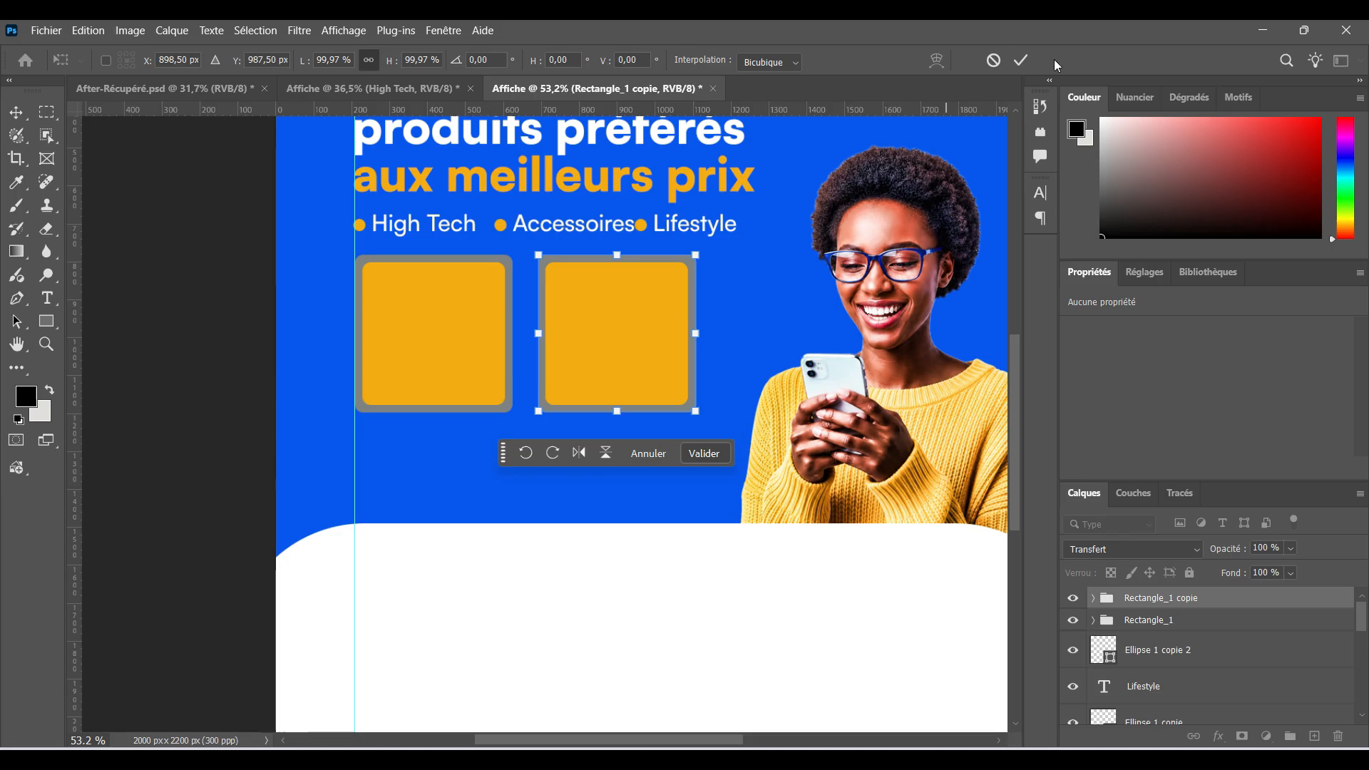
left_click(1023, 60)
Duplicate the second framed square's group and place the copy directly below it at about Y 1440.5 px
key("ctrl+j")
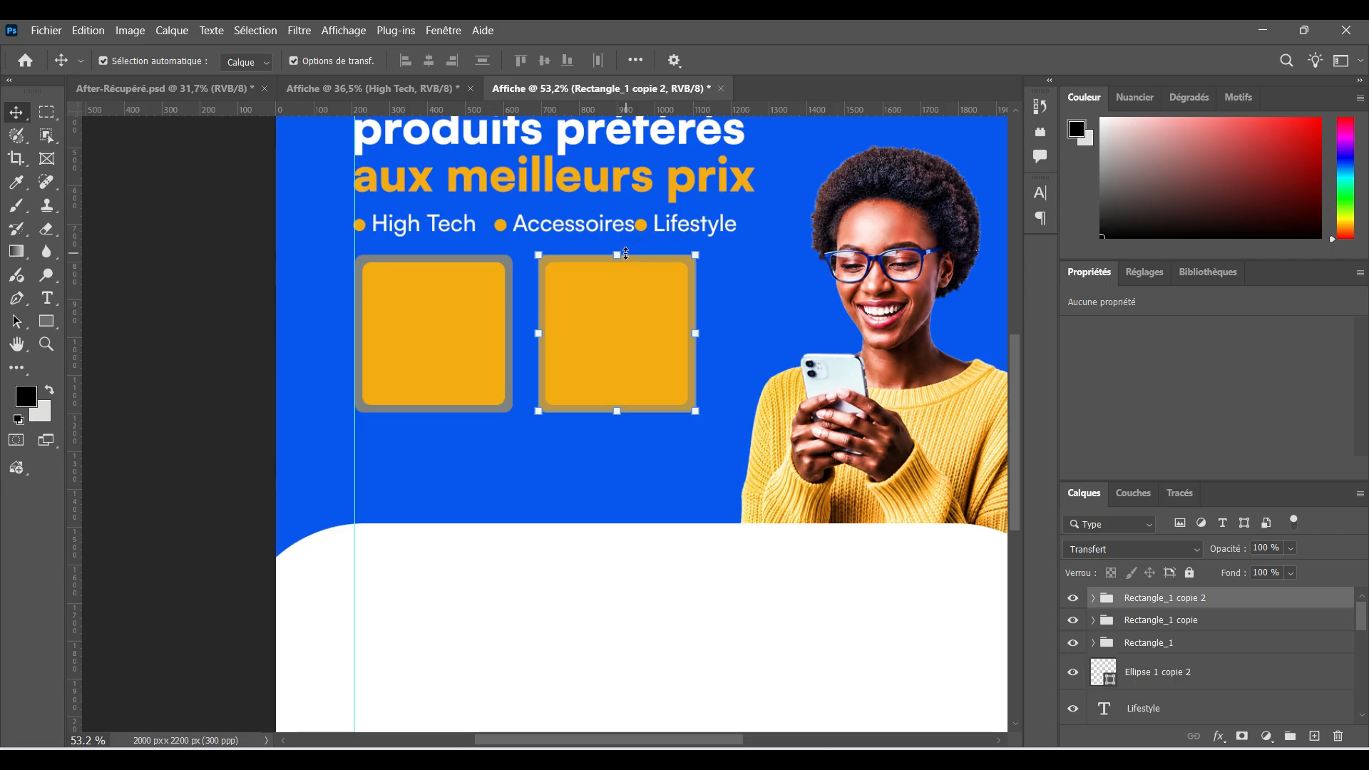
key("ctrl+t")
left_click_drag(633, 317, 645, 490)
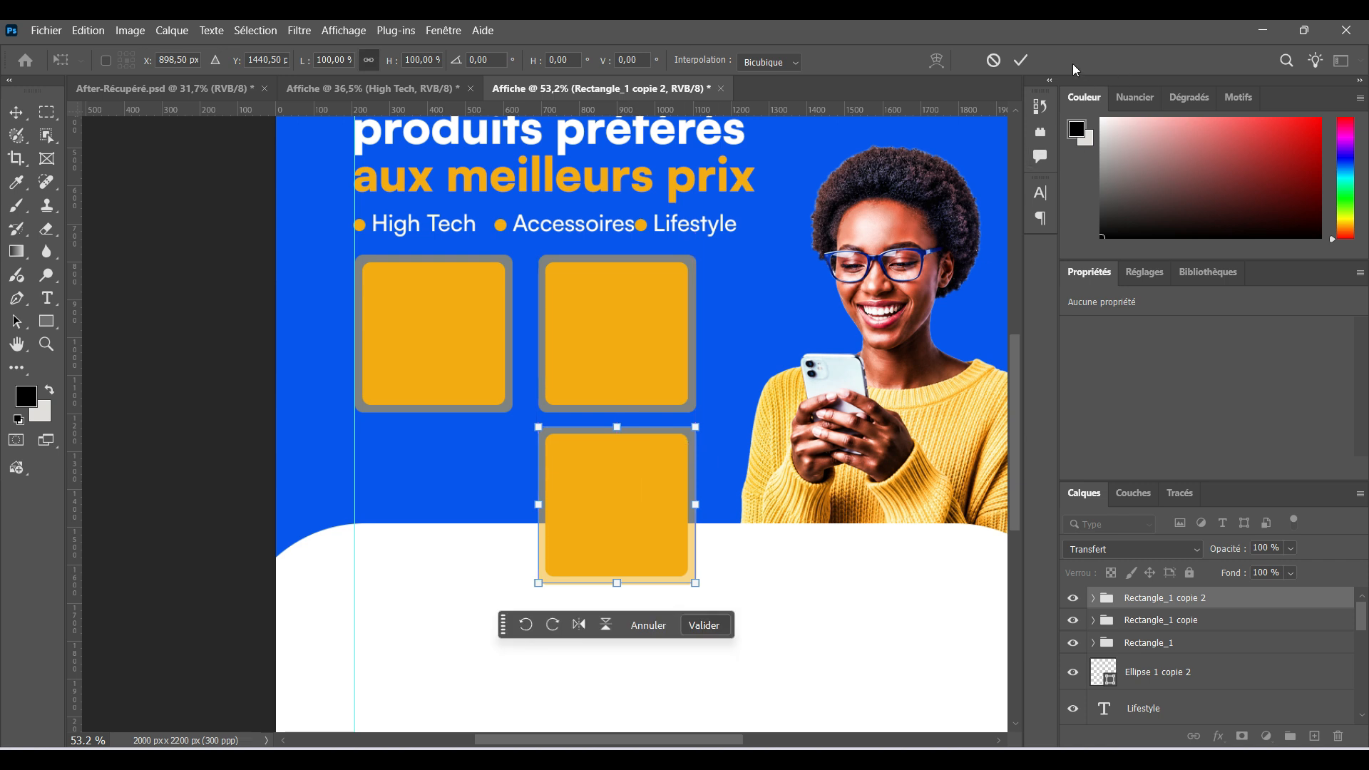
left_click(1022, 63)
Duplicate the lower framed square's group and align the copy under the first square at about X 416.5 px, completing the grid
key("ctrl+j")
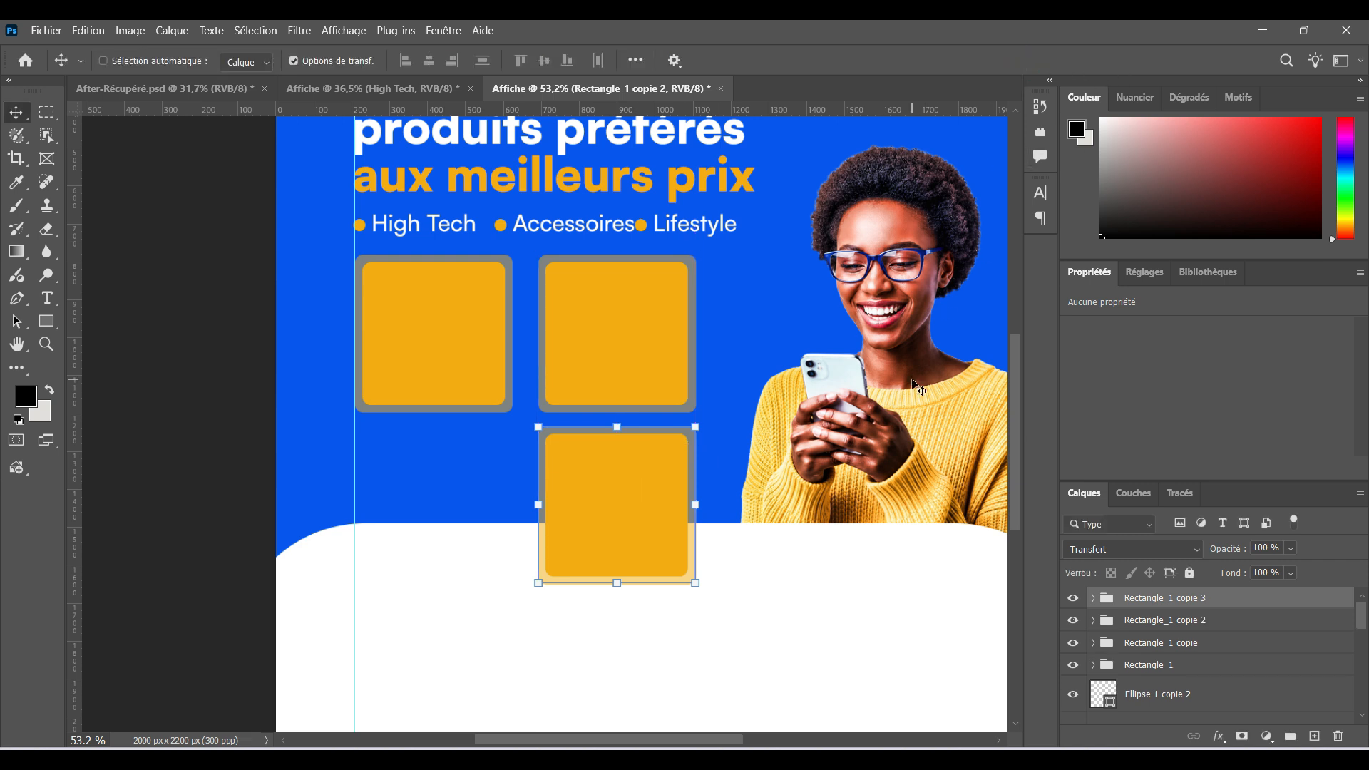
key("ctrl+t")
left_click_drag(638, 513, 459, 510)
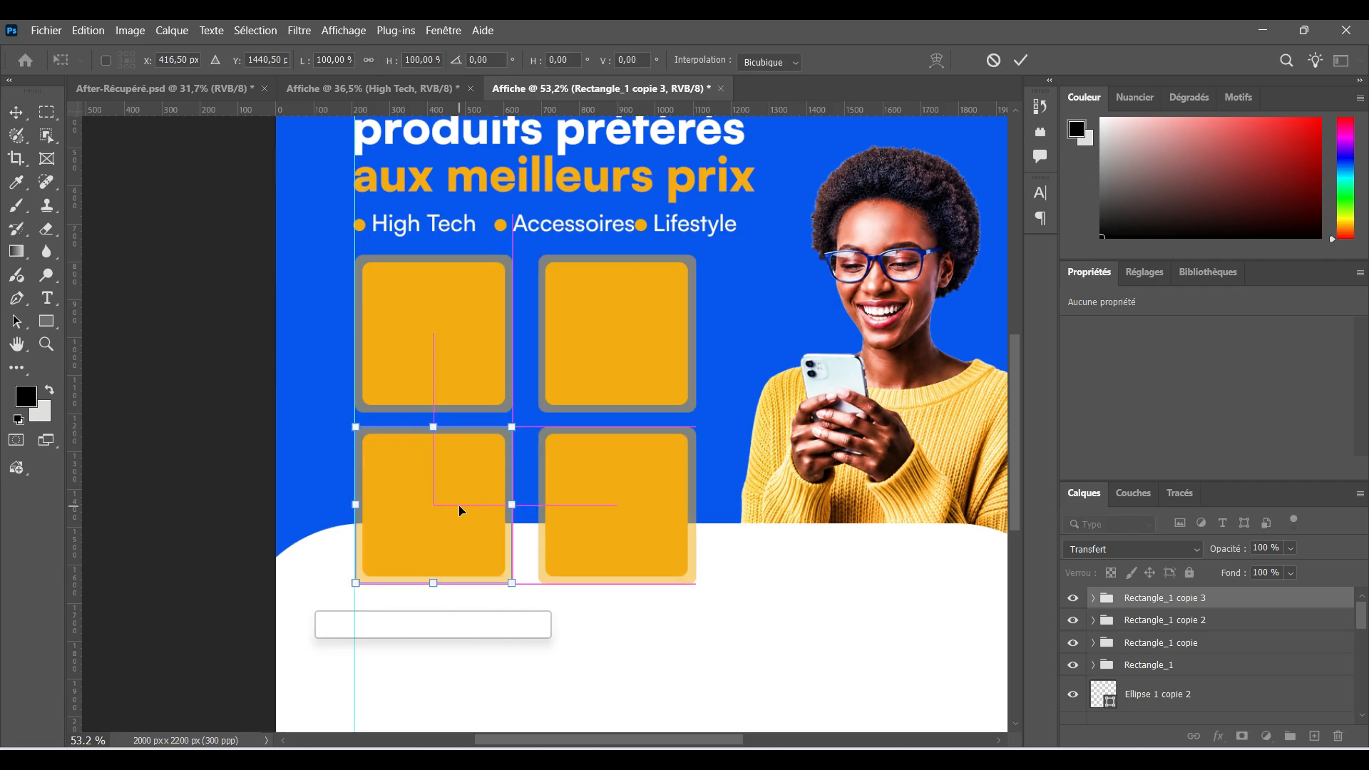
key("Return")
Move the two framed squares of the right column closer to the left column, narrowing the gap between them
left_click_drag(747, 605, 632, 395)
key("ctrl+t")
left_click(764, 543)
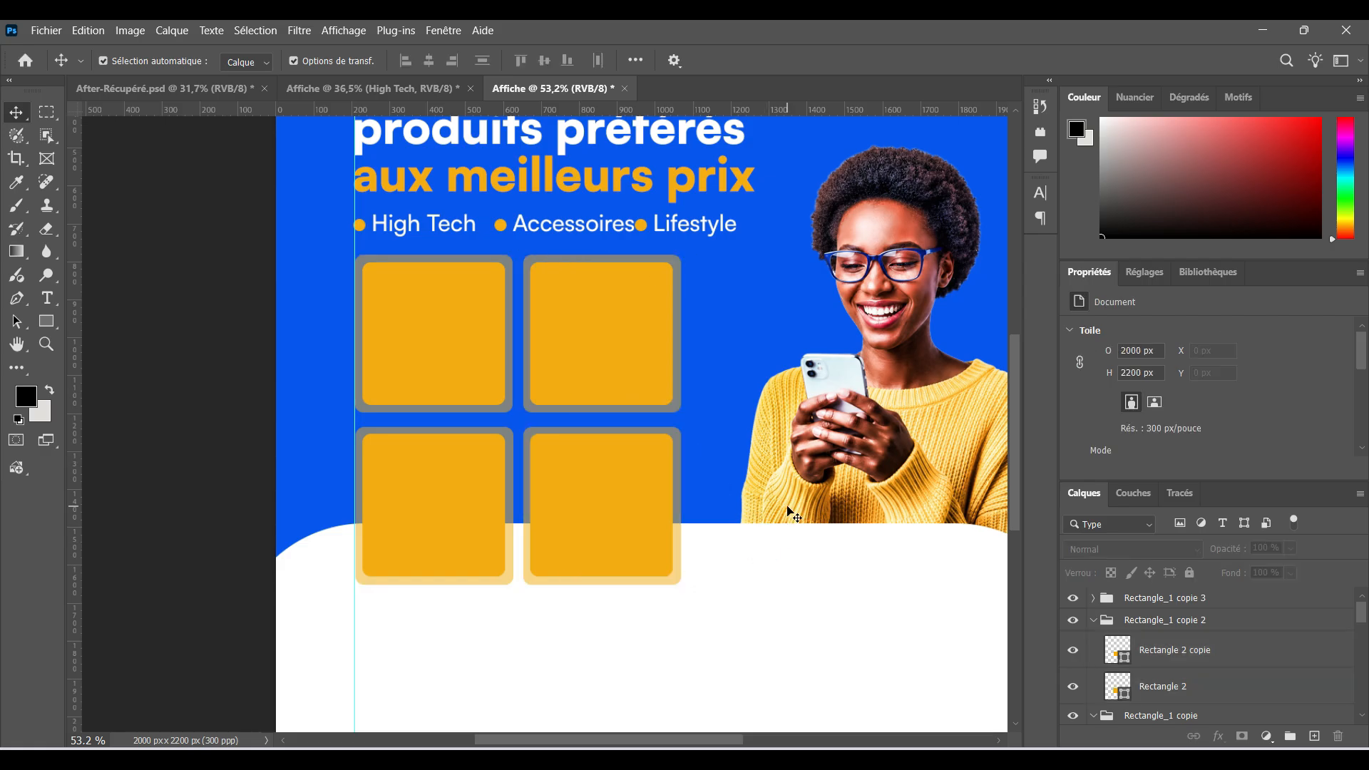
Stretch the four framed squares horizontally to about 1005 px overall width, keeping the left edge on the vertical guide
scroll(789, 512, "down", 3)
left_click_drag(791, 545, 584, 427)
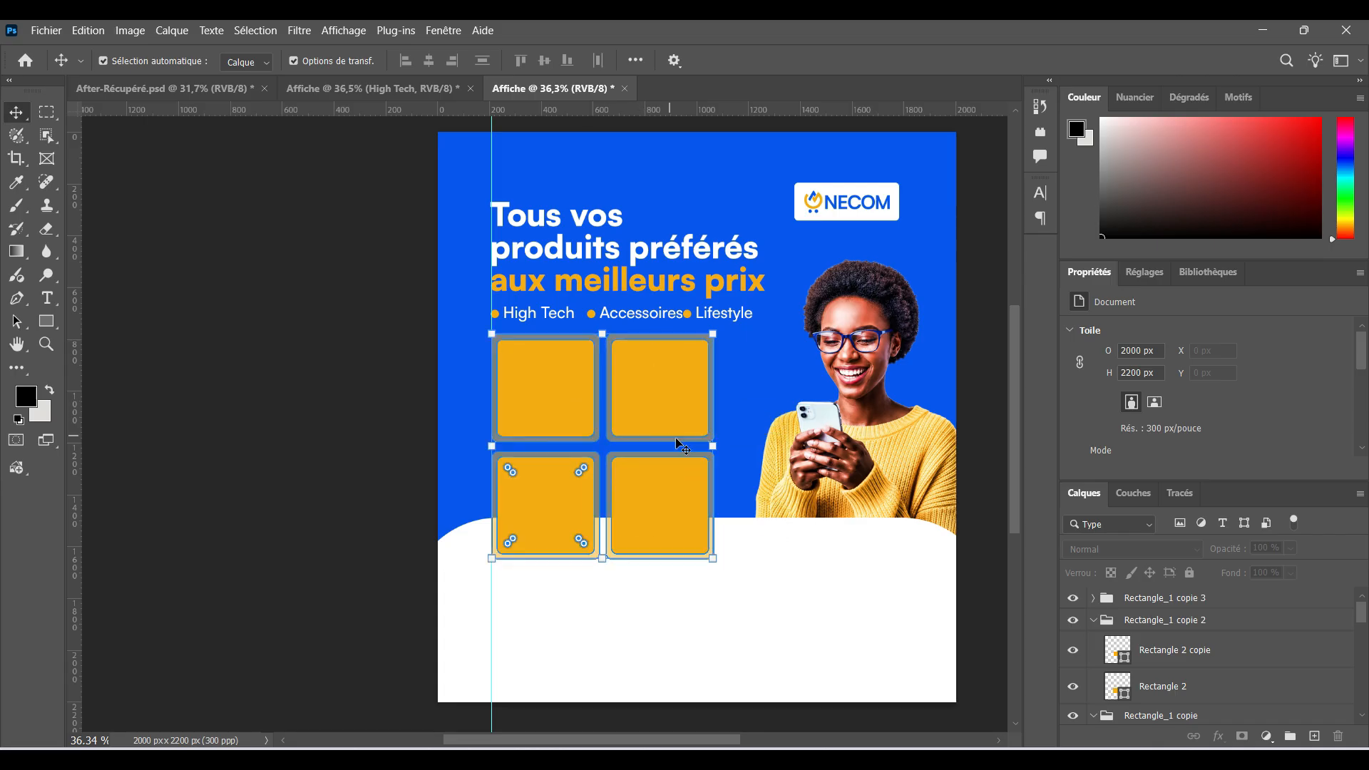
left_click(713, 447)
left_click_drag(718, 448, 754, 471)
left_click(1021, 60)
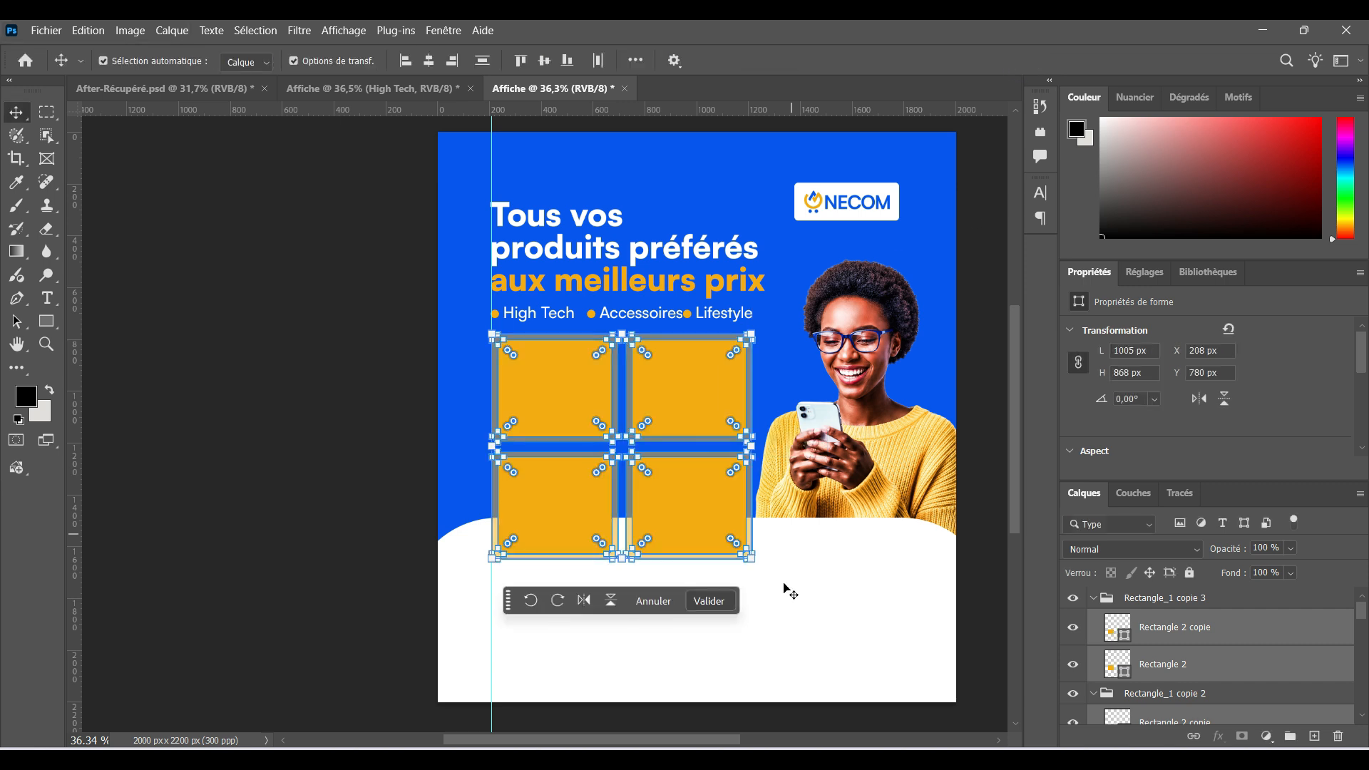
Move the four framed squares straight down about 55 px, away from the category row
left_click(736, 571)
scroll(735, 575, "up", 2)
left_click_drag(785, 574, 635, 389)
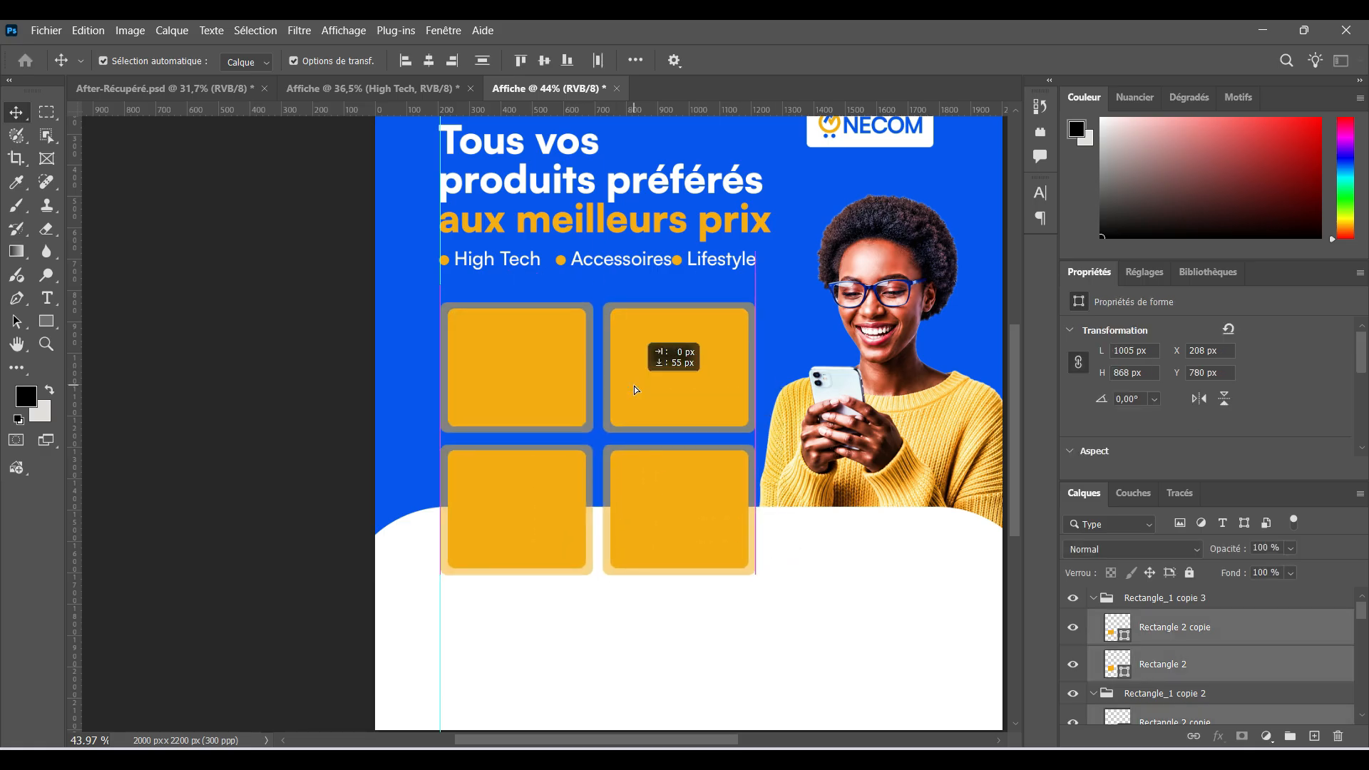
left_click_drag(635, 387, 634, 386)
Shift the Lifestyle label and its orange dot right so the category row ends flush with the heading's word "prix"
scroll(701, 314, "up", 5)
scroll(704, 286, "up", 1)
left_click_drag(691, 244, 708, 362)
scroll(755, 401, "down", 2)
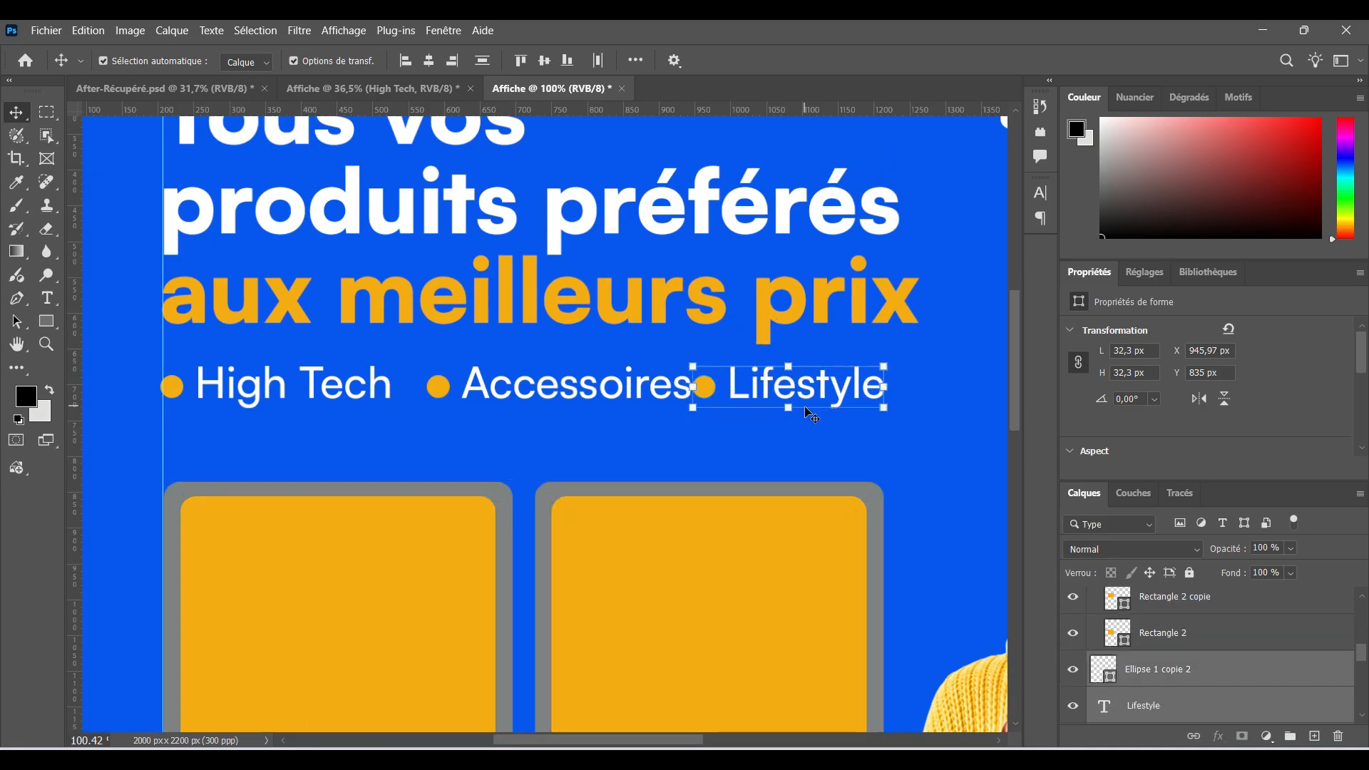
left_click_drag(805, 389, 839, 391)
left_click(773, 443)
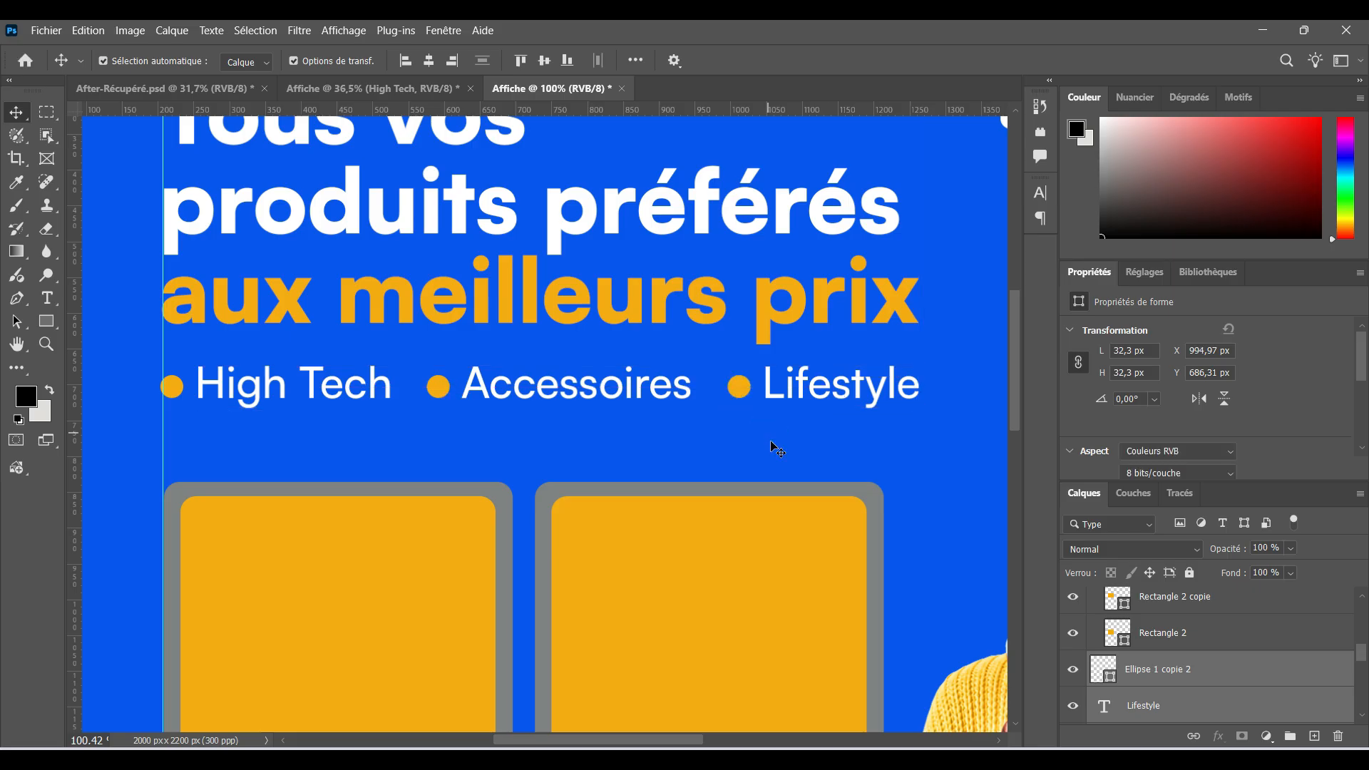
Select the Rectangle_1 group that holds the grid's upper-left frame and collapse it in the layer list
scroll(787, 452, "down", 7)
scroll(787, 453, "down", 2)
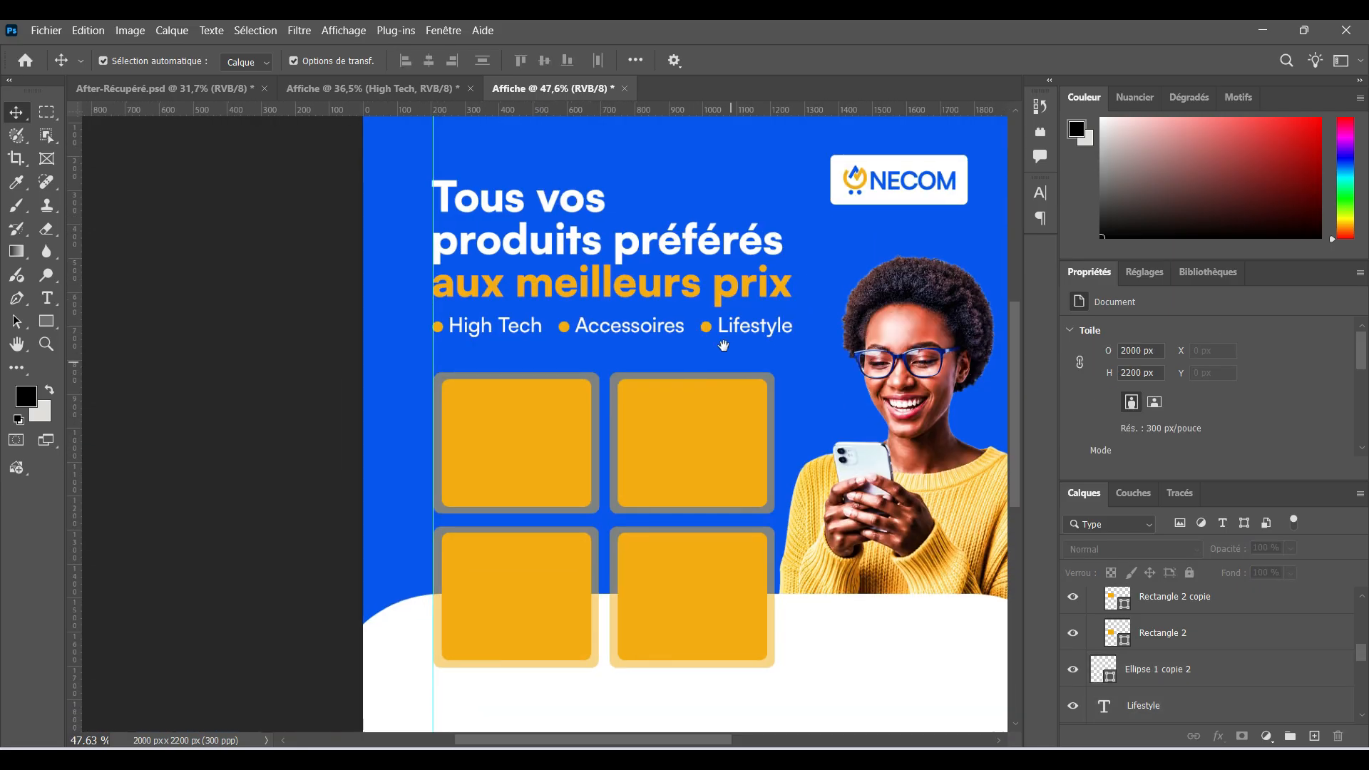
scroll(734, 426, "down", 2)
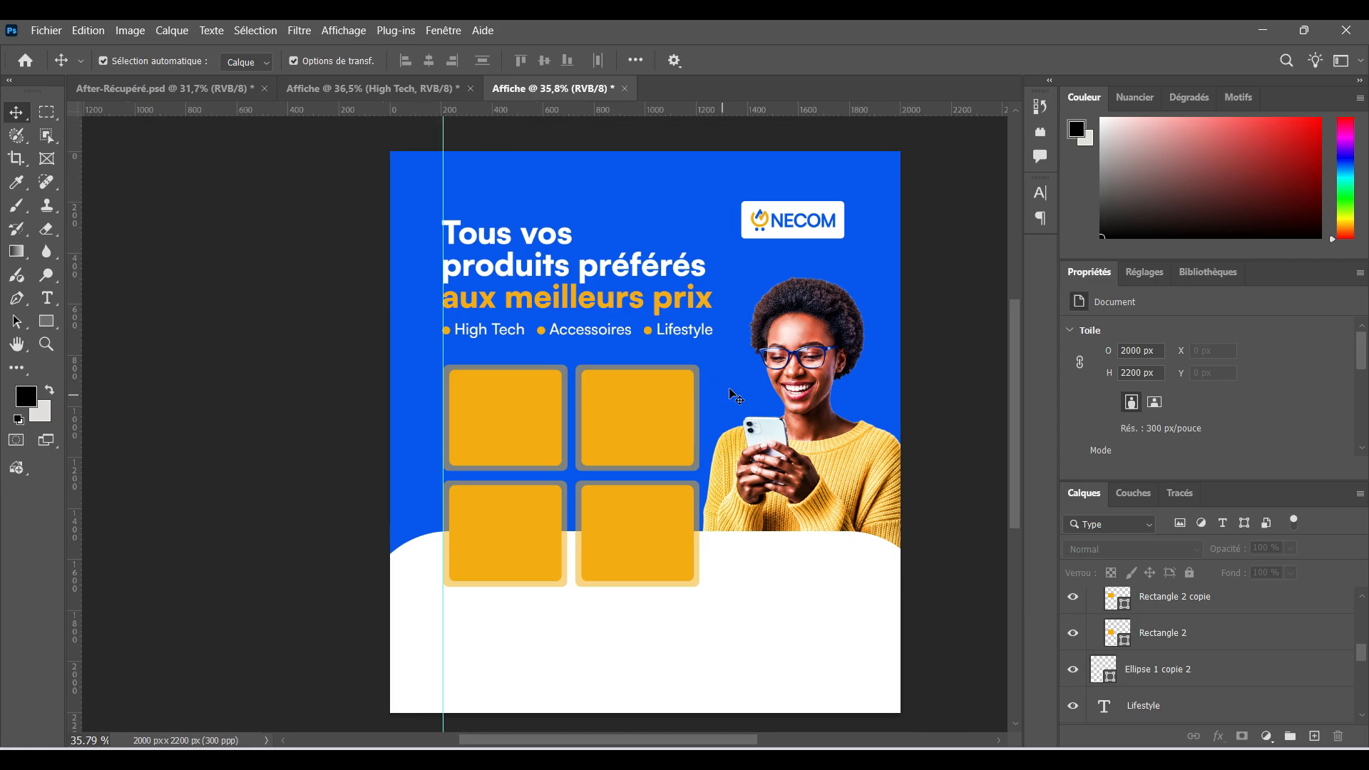
left_click(537, 434)
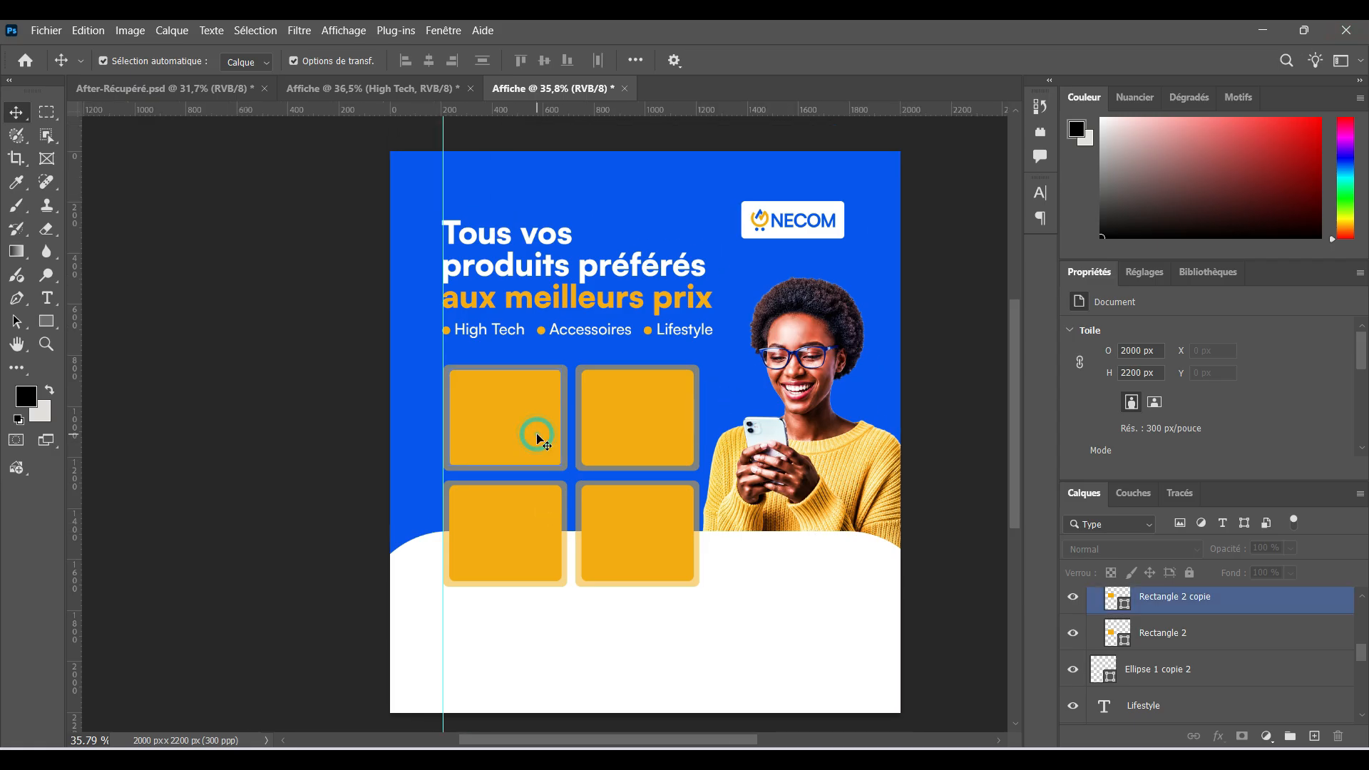
scroll(1141, 635, "up", 2)
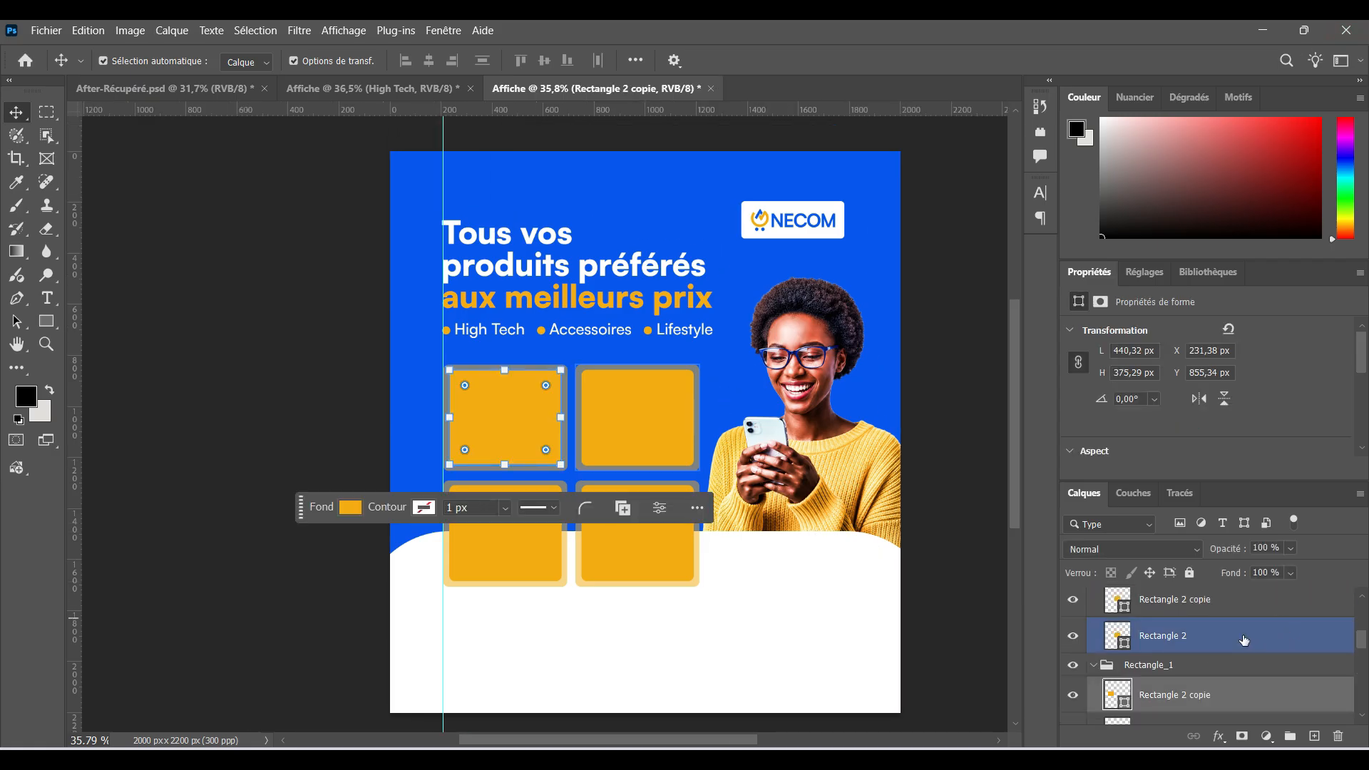
left_click(1103, 666)
left_click(1094, 665)
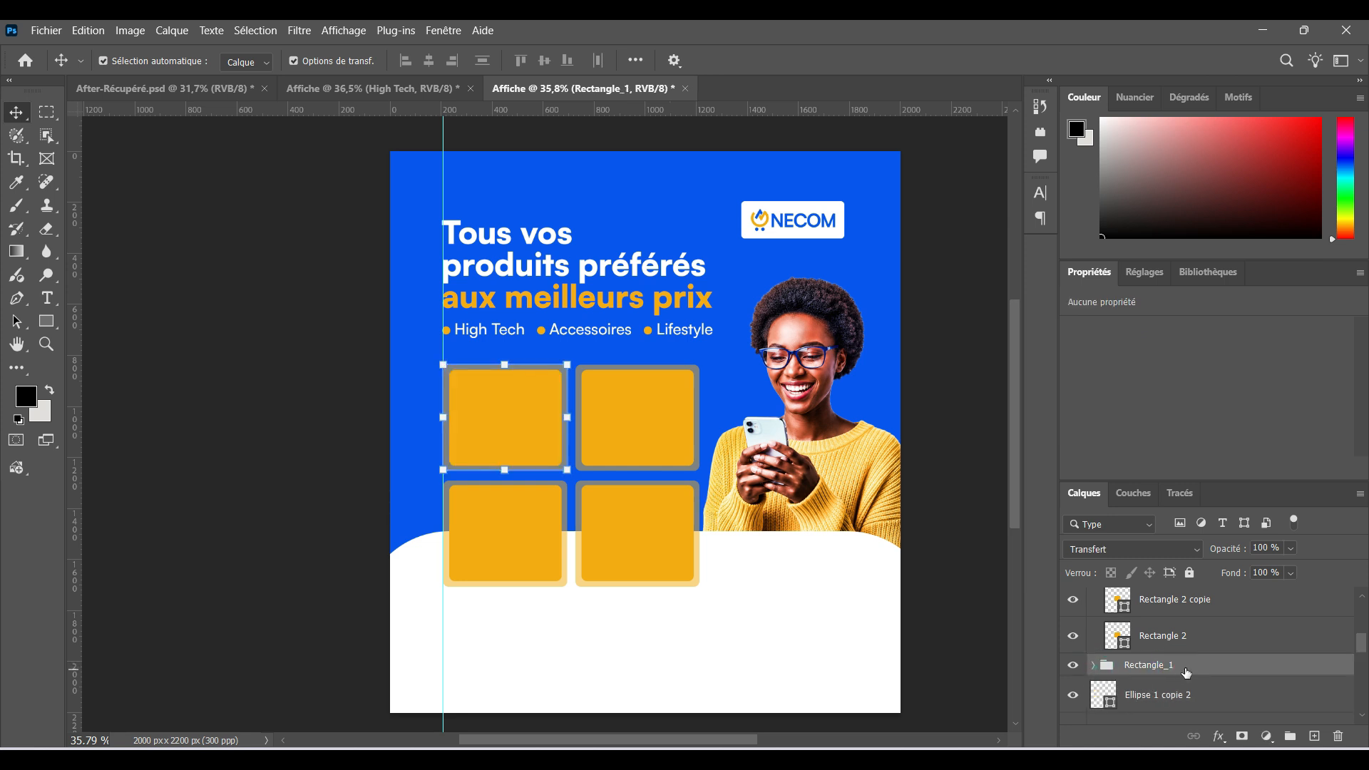
Bring Calque 11.png, pngegg (1).png and pngegg.png together from File Explorer's Flyer_Necom folder into the poster, above the Rectangle_1 group
left_click(762, 747)
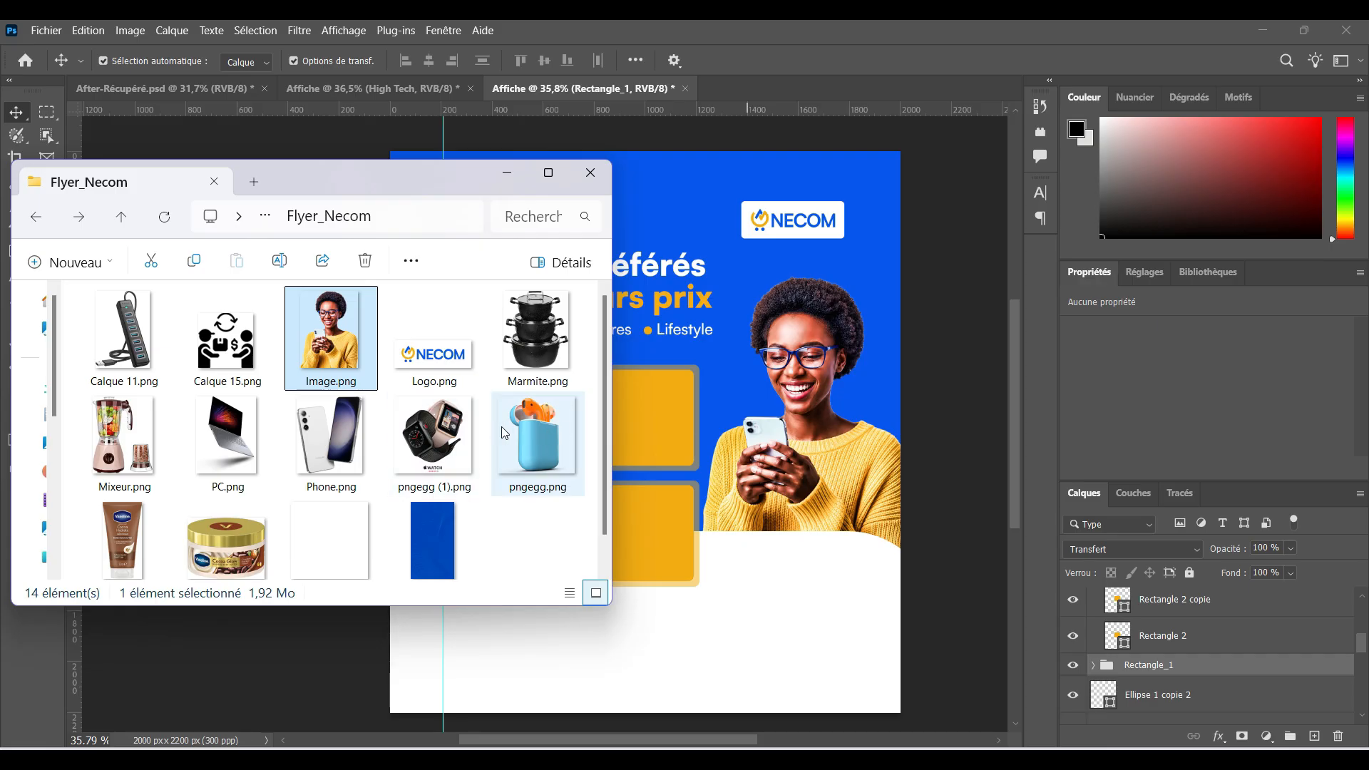
left_click(547, 432)
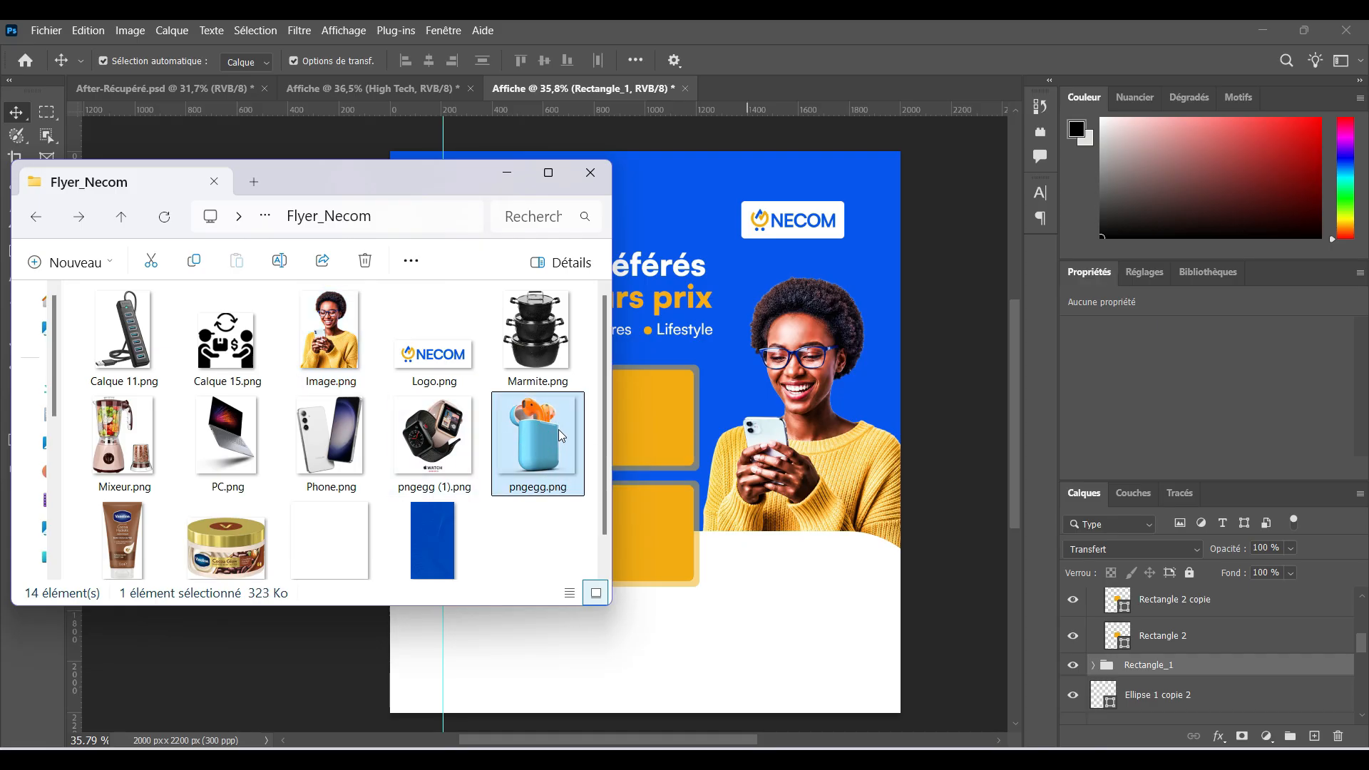
left_click(458, 444, "ctrl")
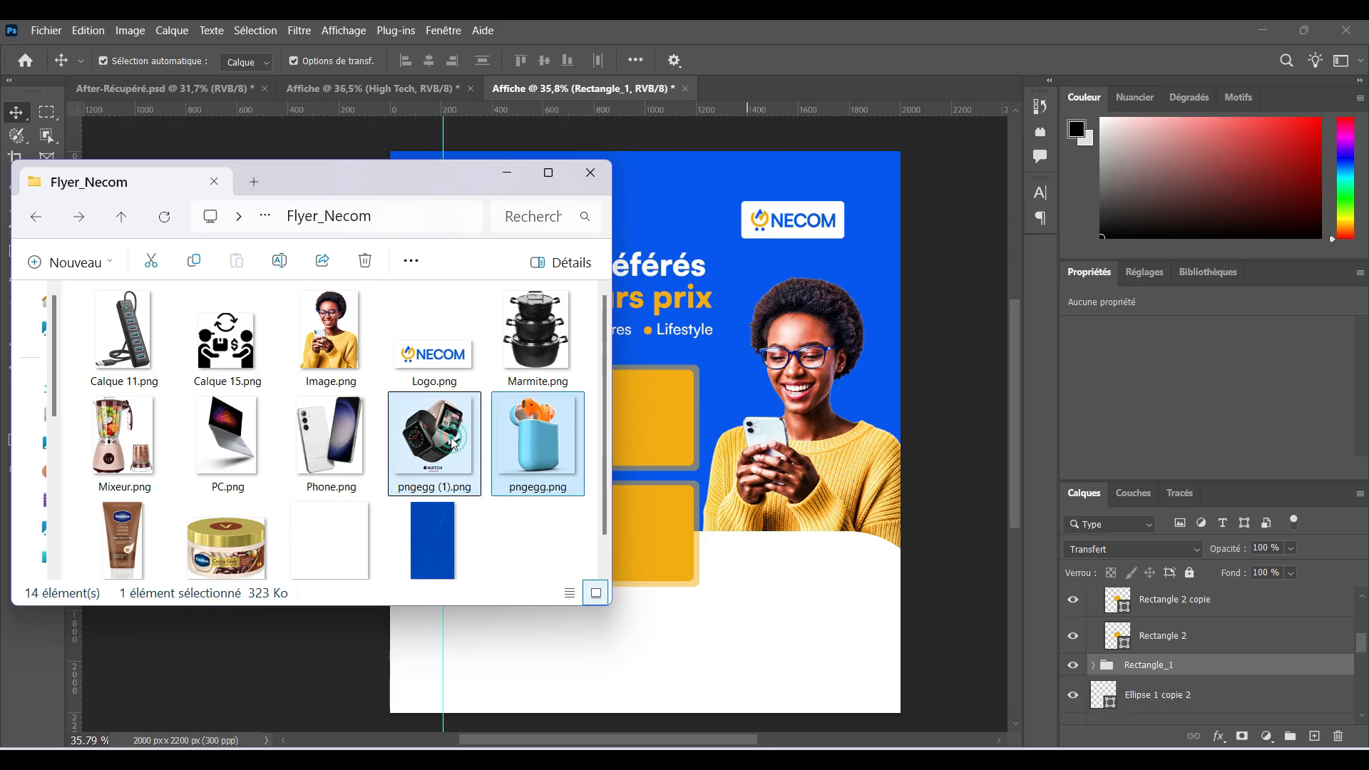
left_click(131, 358, "ctrl")
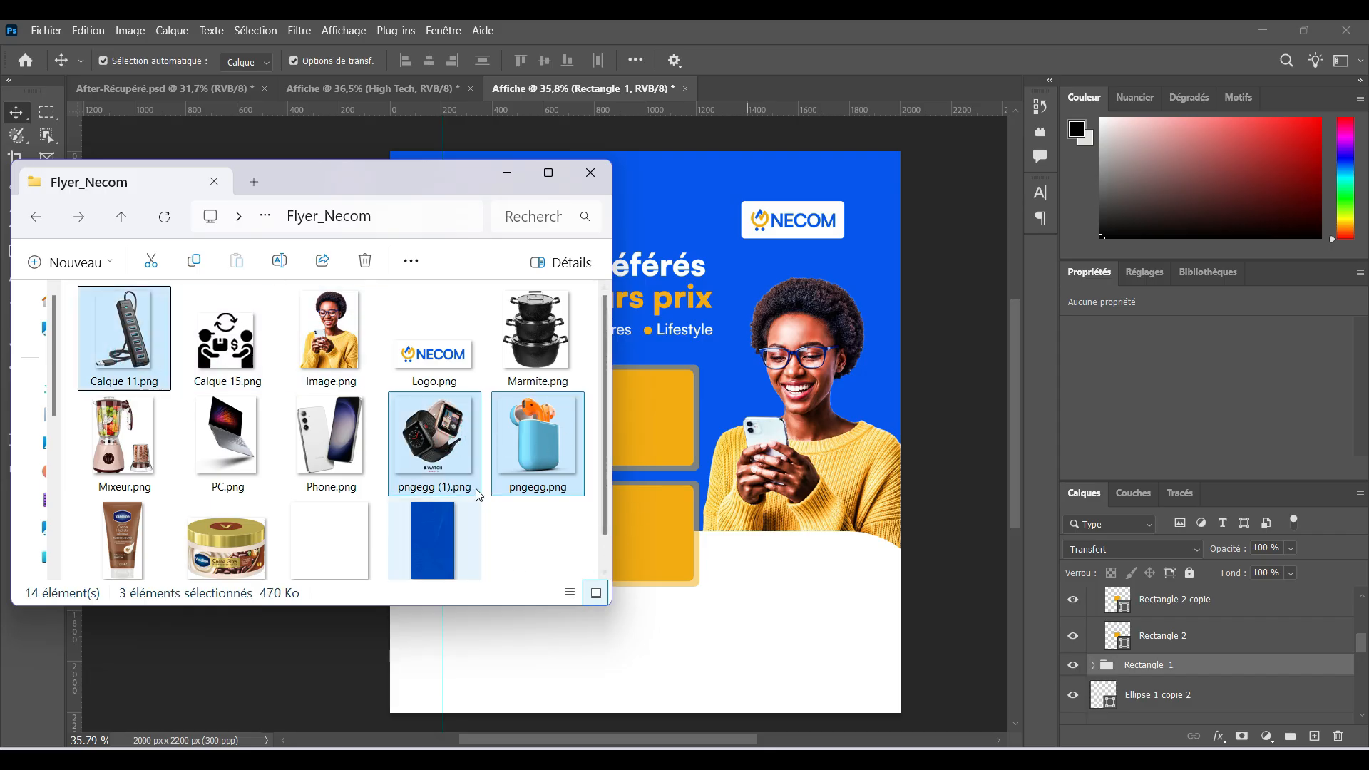
left_click_drag(514, 430, 653, 405)
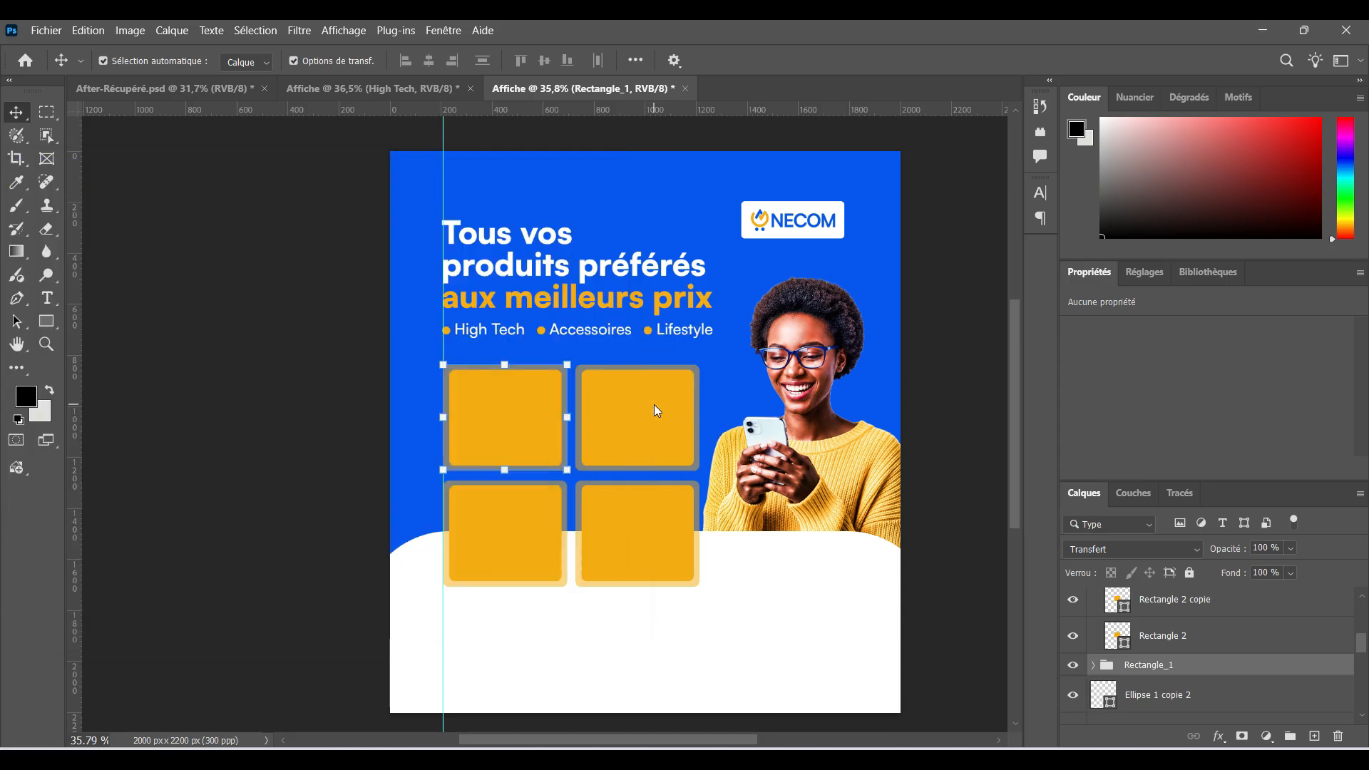
Place the pngegg earbuds image at the left side of the upper-left card, scaled to about 8.61%
left_click_drag(899, 178, 499, 638)
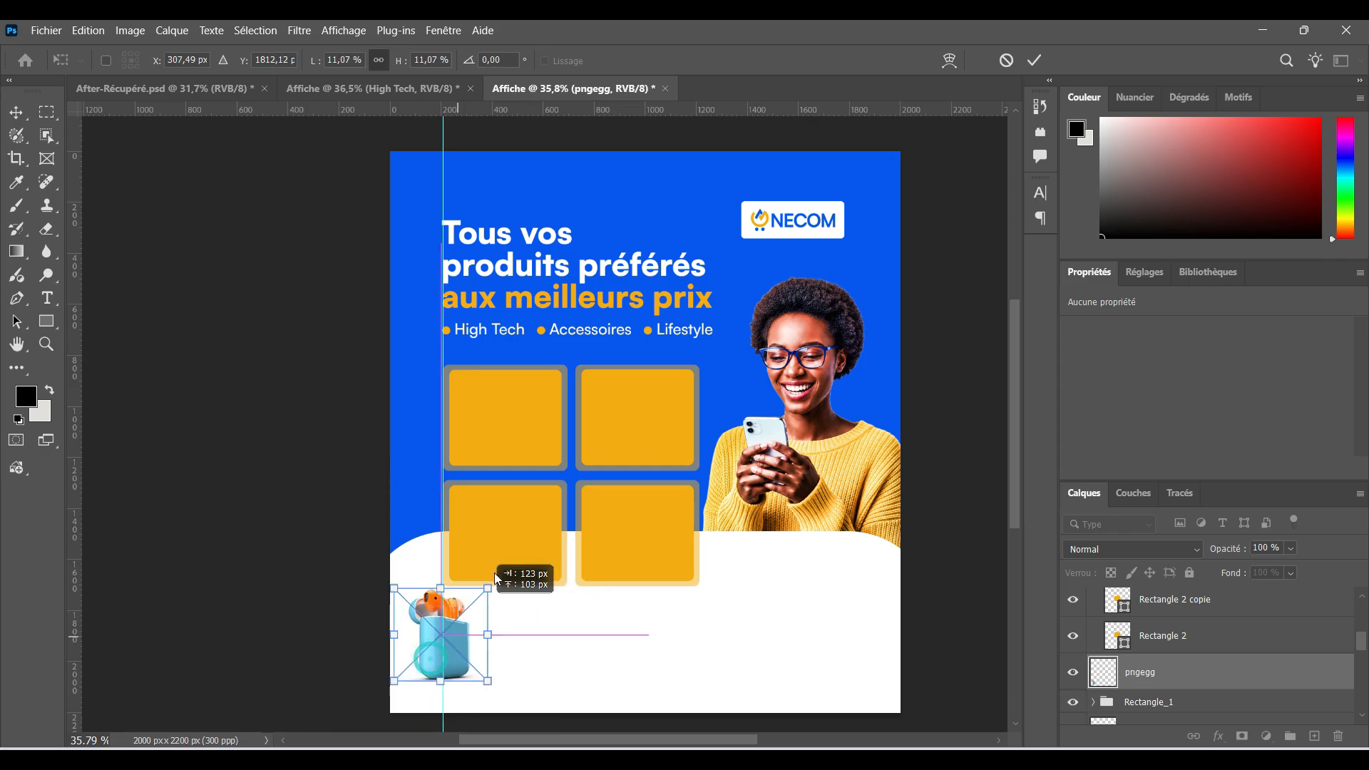
left_click_drag(497, 579, 490, 430)
scroll(488, 433, "up", 3)
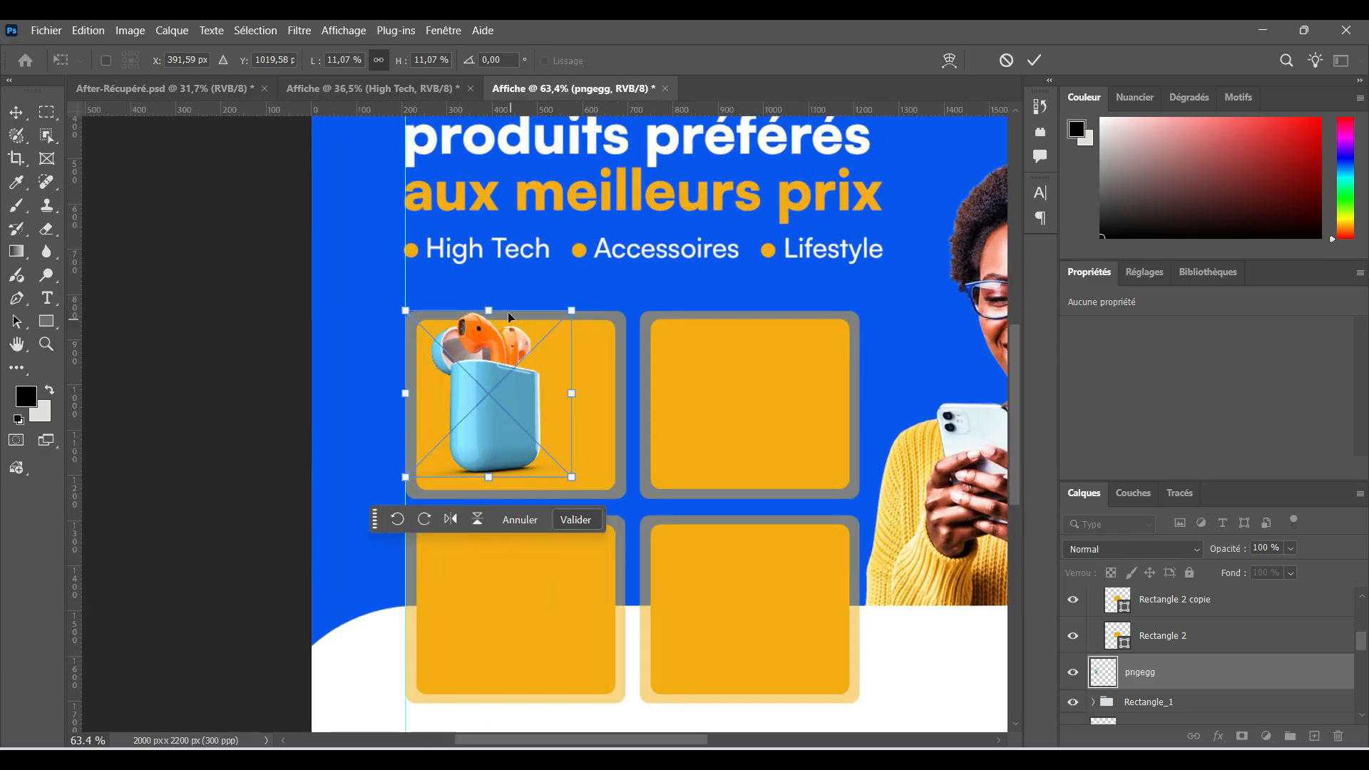
left_click_drag(488, 304, 485, 348)
left_click_drag(489, 399, 474, 418)
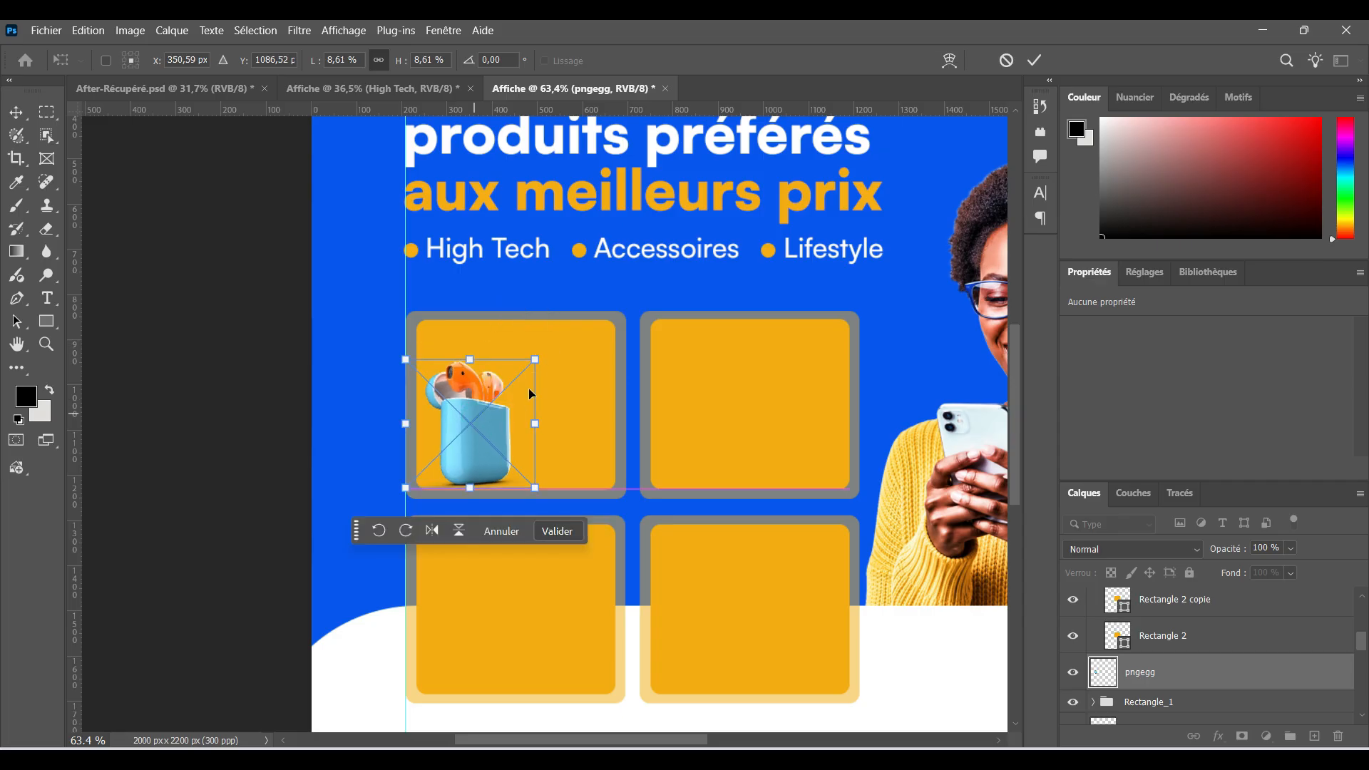
left_click_drag(537, 358, 534, 362)
left_click(1035, 57)
Scale the Calque 11 USB hub image to about 90.5% and position it beside the earbuds in the upper-left card
key("ctrl+v")
key("ctrl+t")
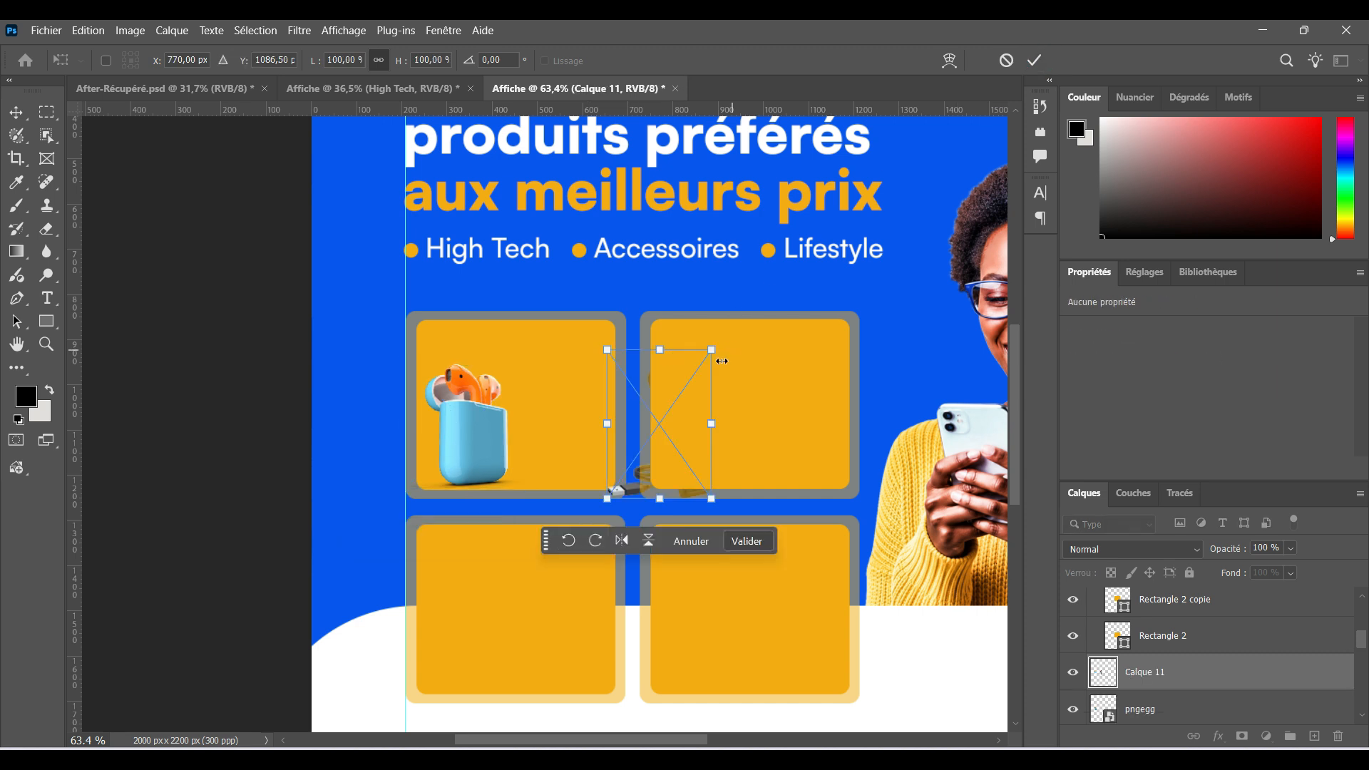
left_click_drag(710, 350, 512, 399)
left_click_drag(548, 454, 566, 477)
left_click_drag(534, 408, 508, 348)
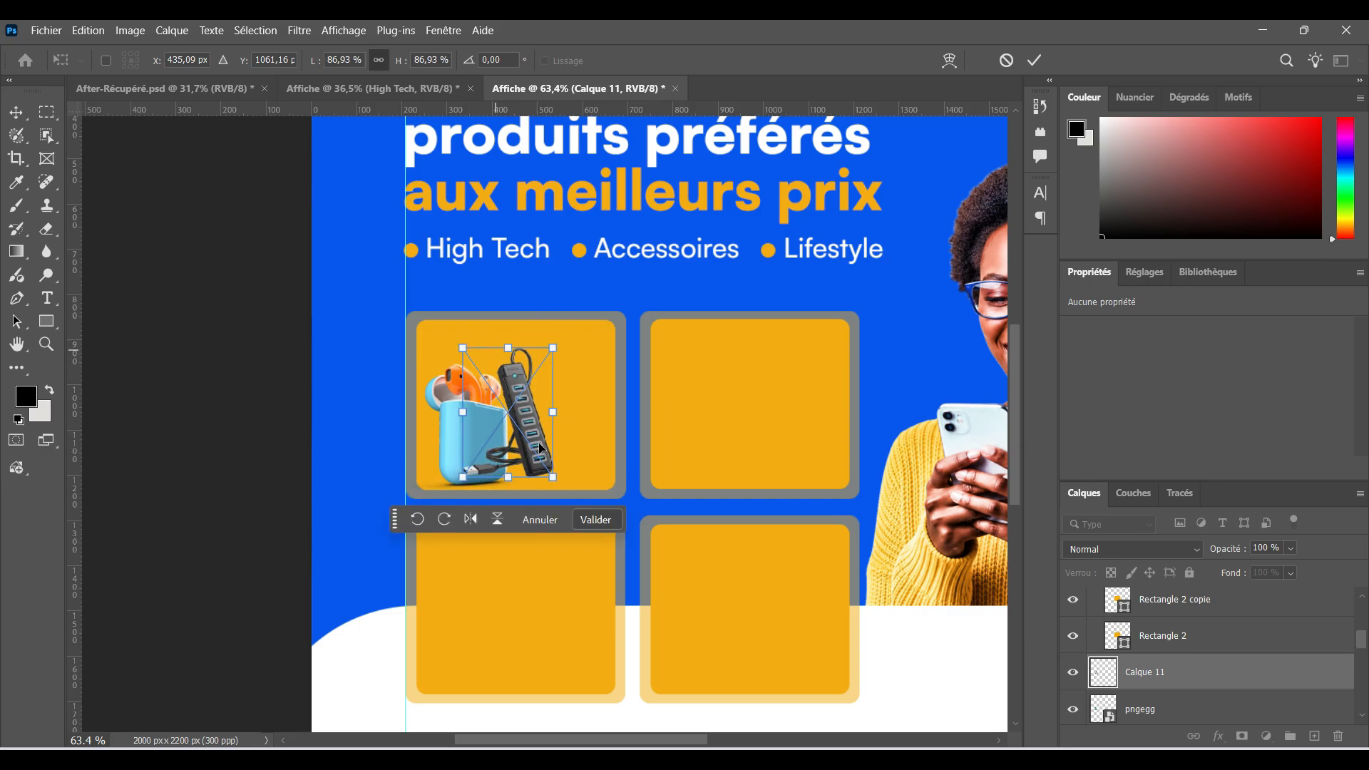
left_click_drag(554, 474, 531, 445)
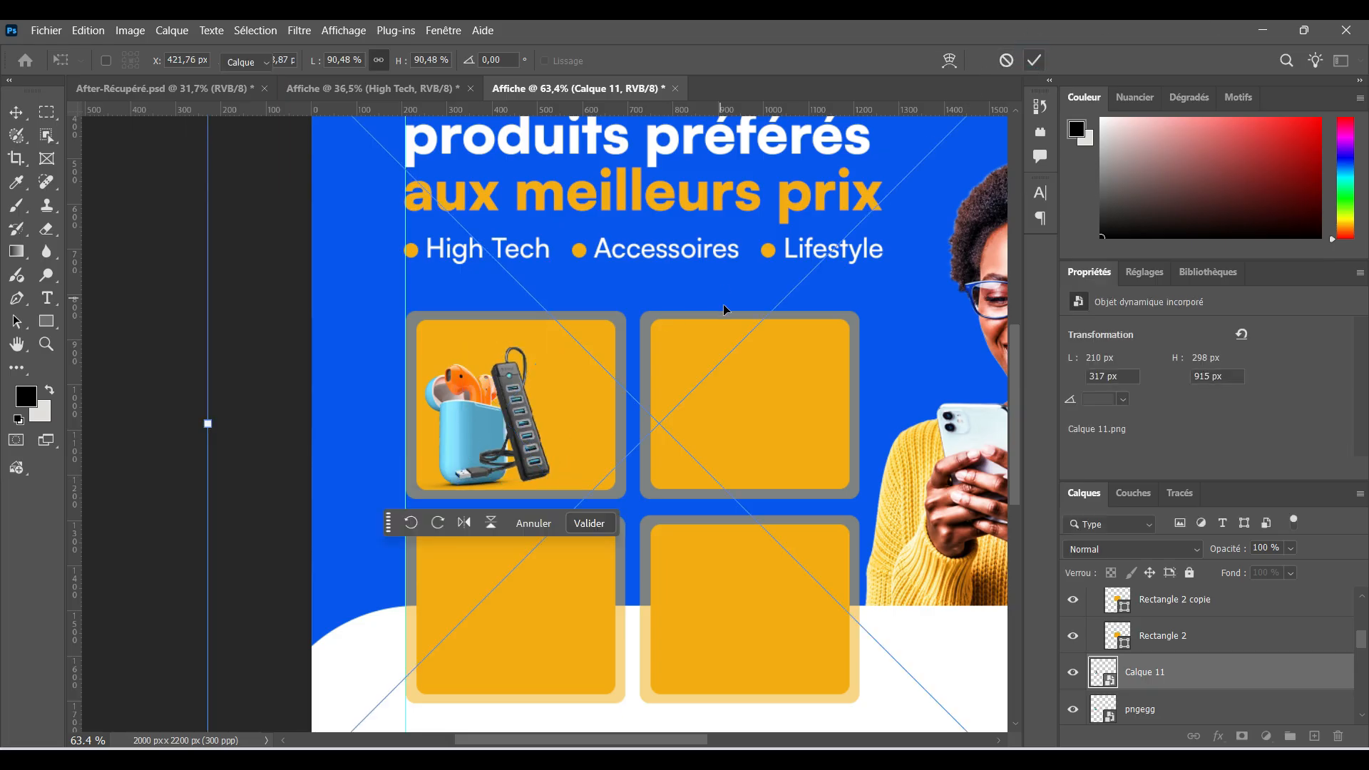
Shrink the pngegg (1) smartwatch image to about 12.27% and place it at the right side of the upper-left card
left_click_drag(206, 425, 573, 397)
left_click_drag(738, 426, 614, 428)
scroll(572, 423, "up", 3)
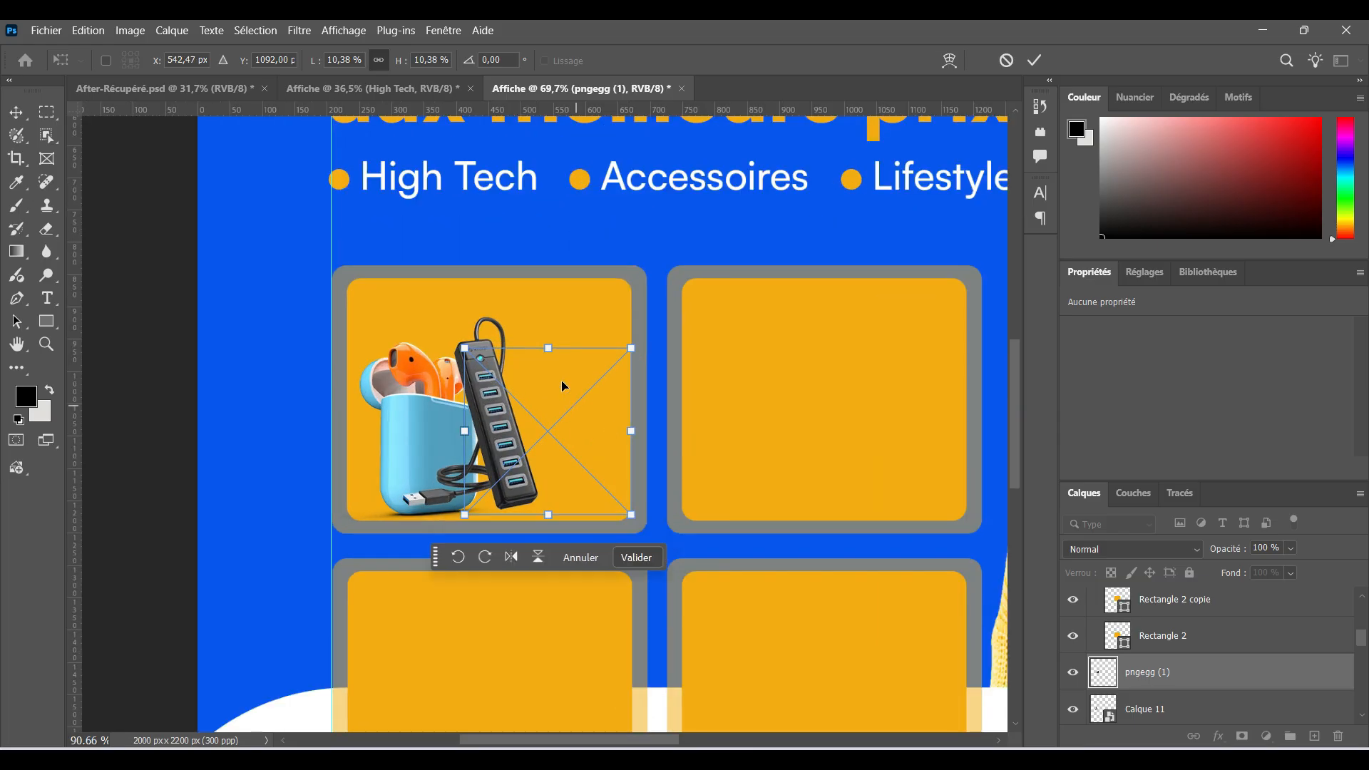
left_click_drag(551, 350, 560, 318)
left_click_drag(563, 415, 564, 421)
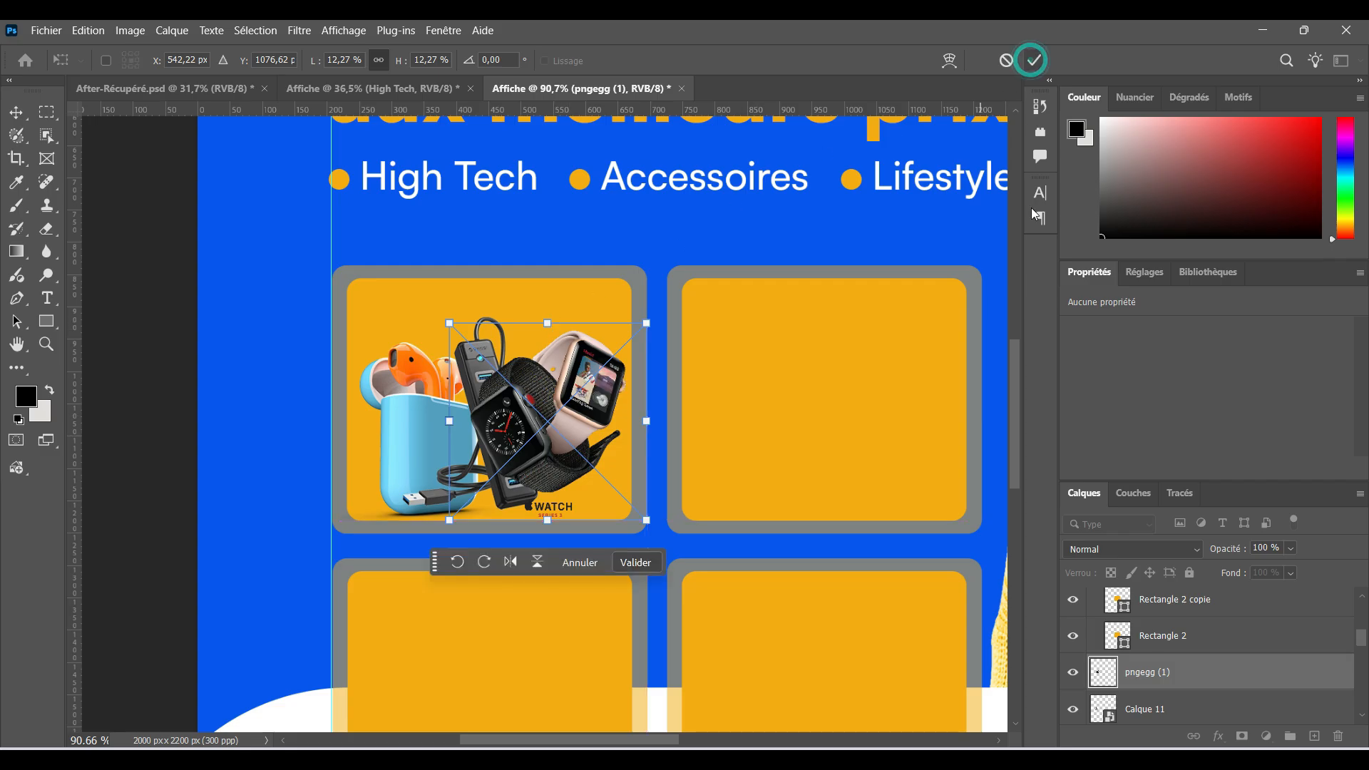
left_click(1033, 60)
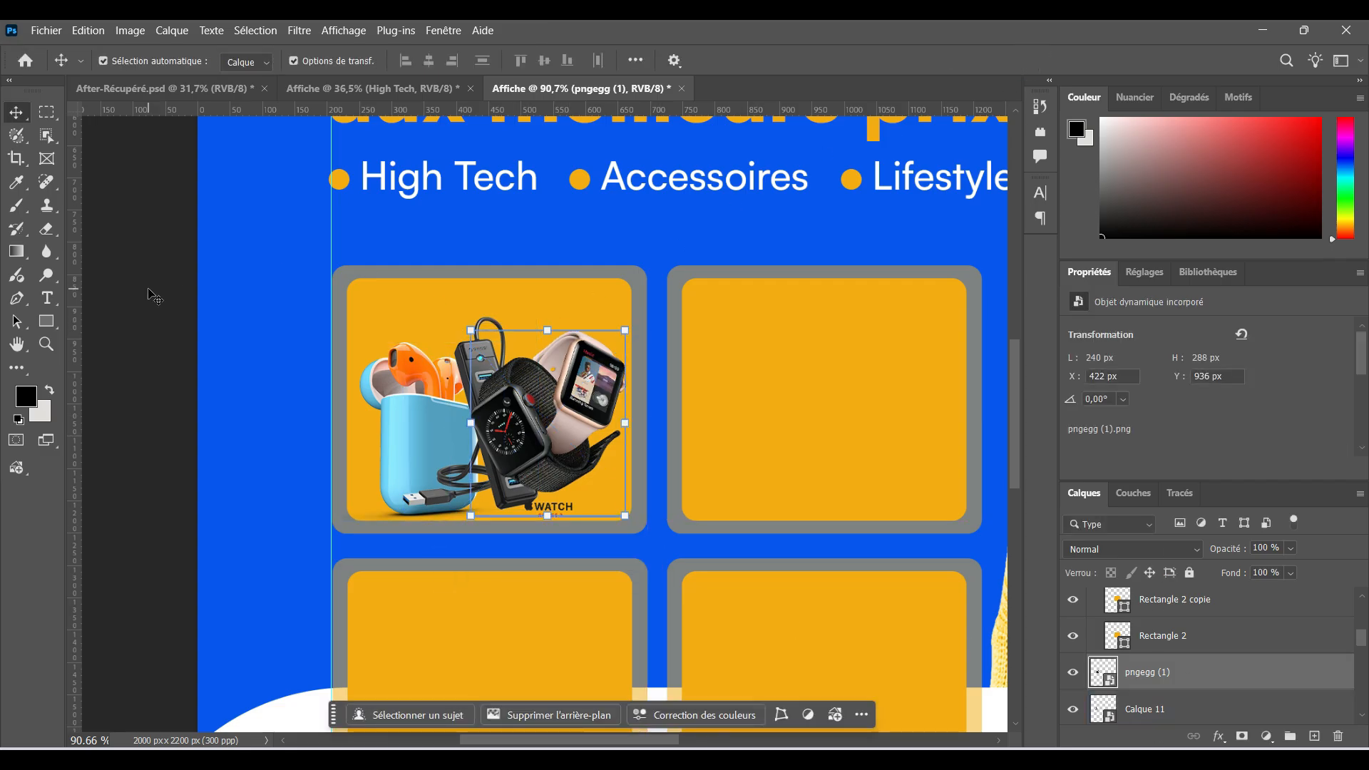
Move the Calque 11 layer above pngegg (1) so the USB hub sits in front of the watches, and clear the selection
left_click(1200, 708)
left_click_drag(1200, 708, 1201, 663)
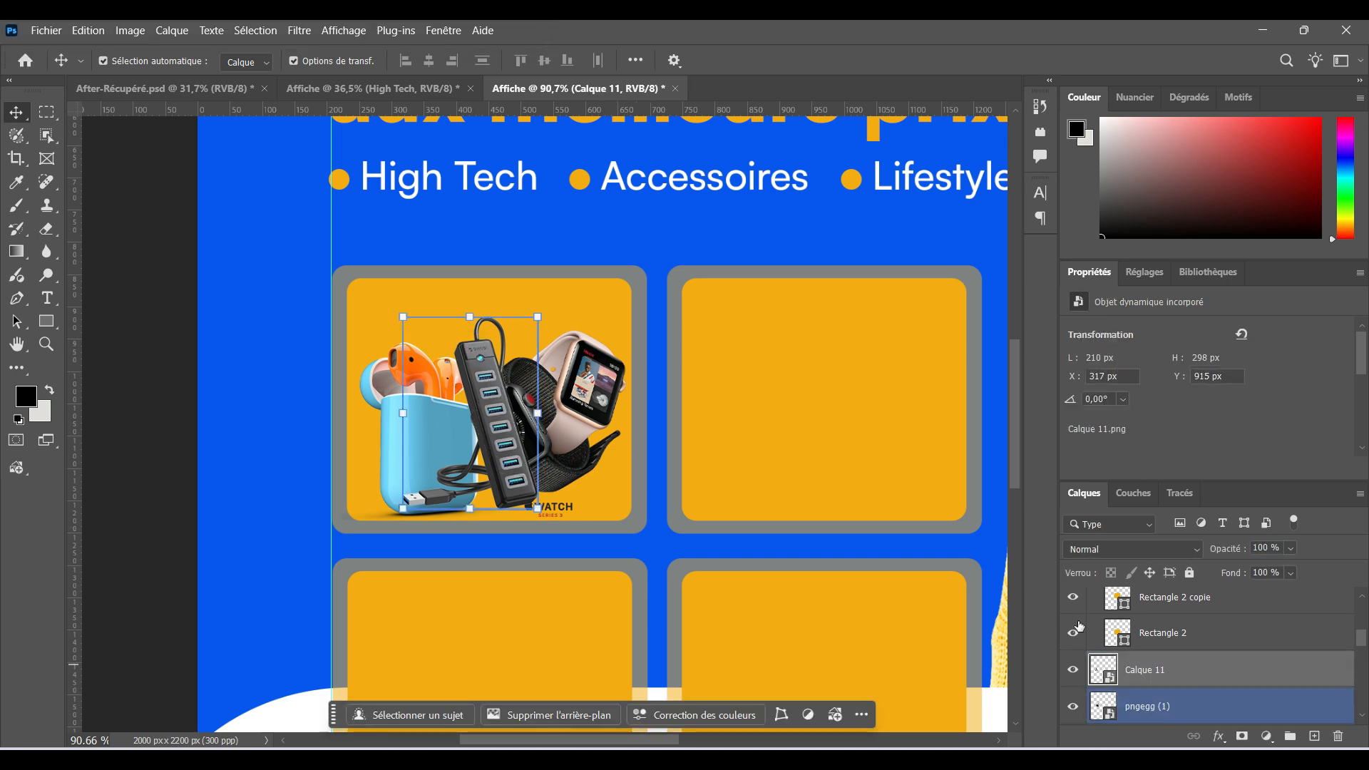
left_click(593, 354)
left_click(206, 422)
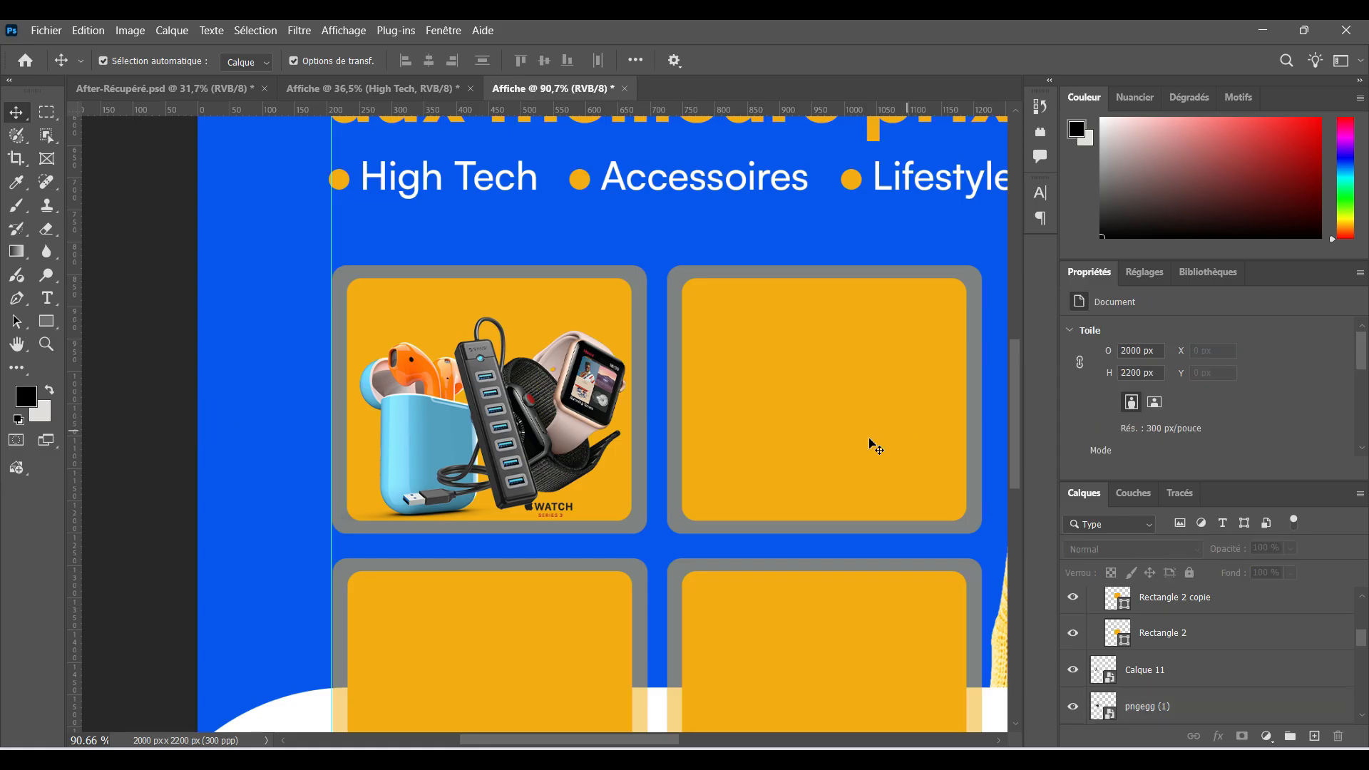
Select the upper-right card's layer group Rectangle_1 copie and collapse it
left_click_drag(1248, 636, 1269, 654)
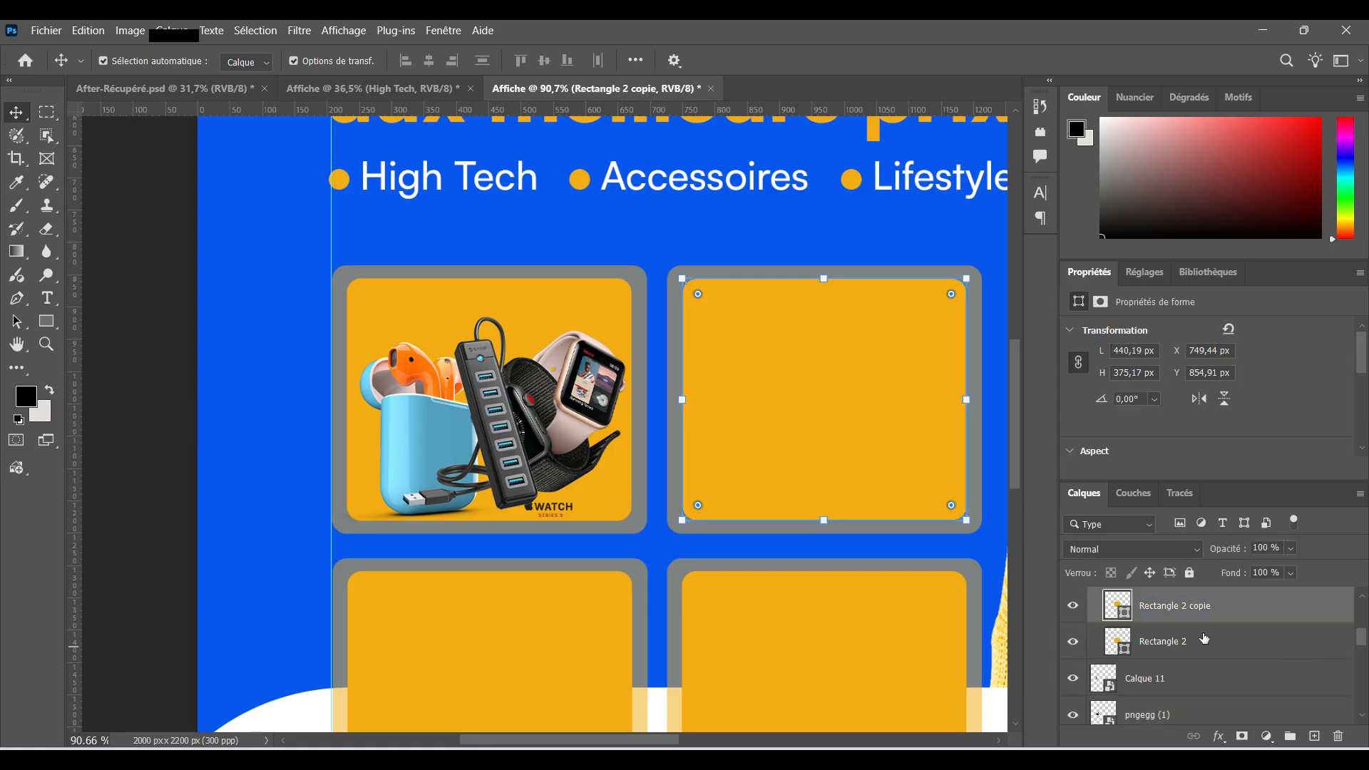
scroll(1204, 639, "up", 3)
left_click(1135, 690)
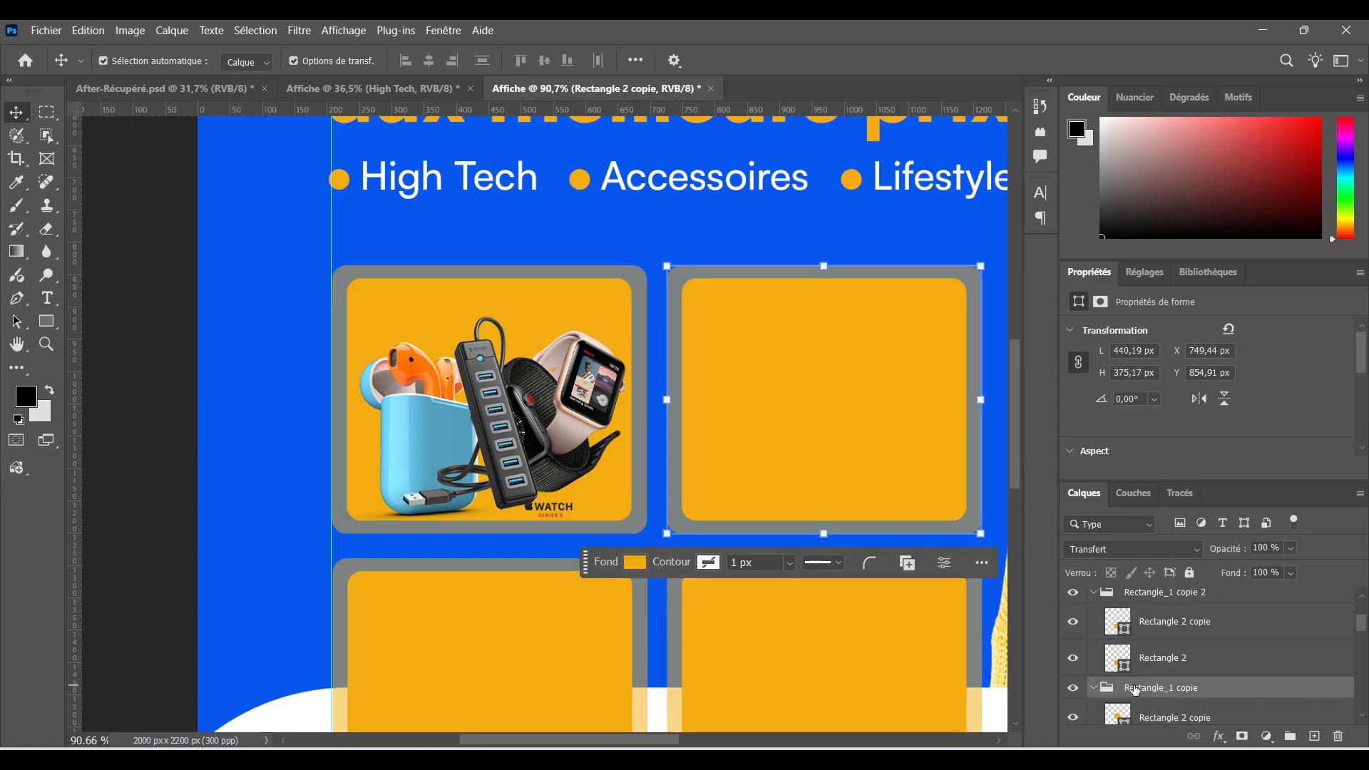
left_click(1094, 688)
left_click(782, 629)
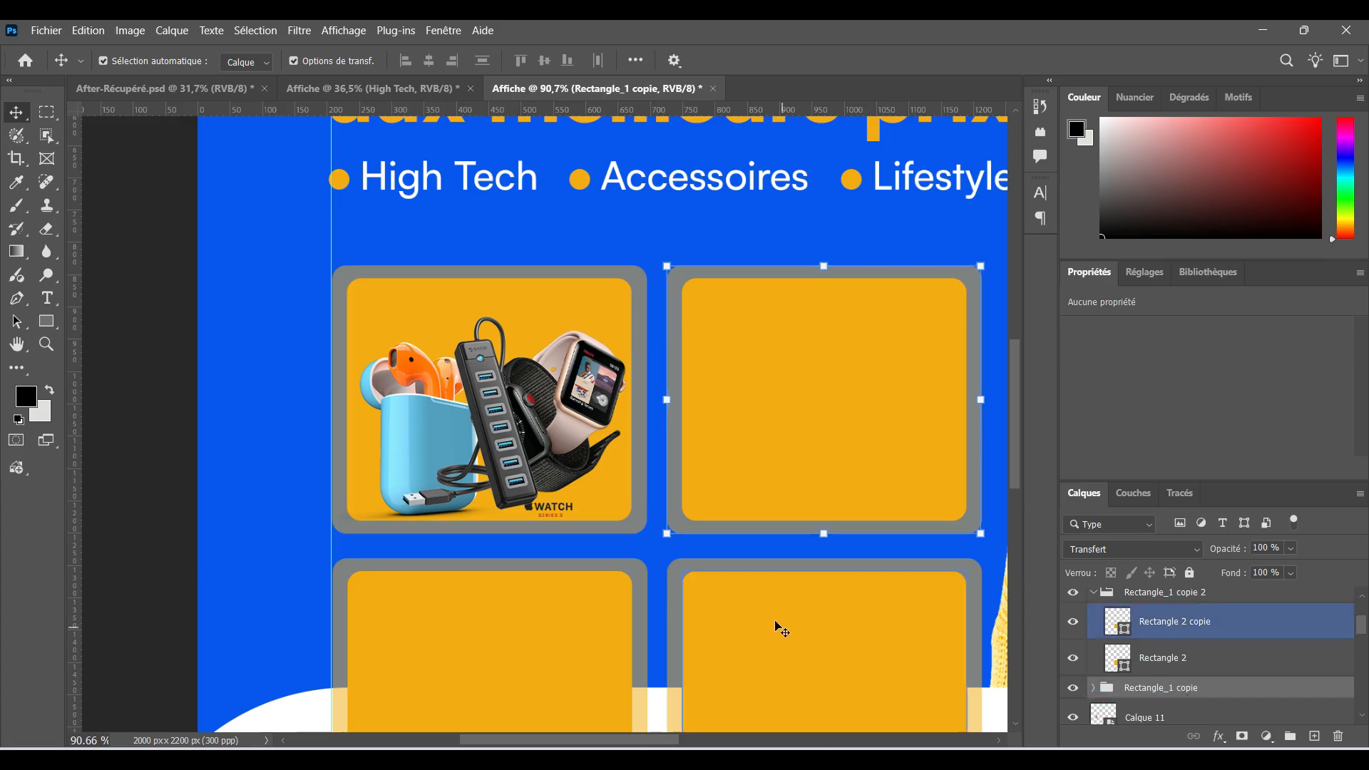
Place Mixeur.png and Marmite.png from the Flyer_Necom folder, positioning the pots at the right side of the upper-right card
left_click(747, 758)
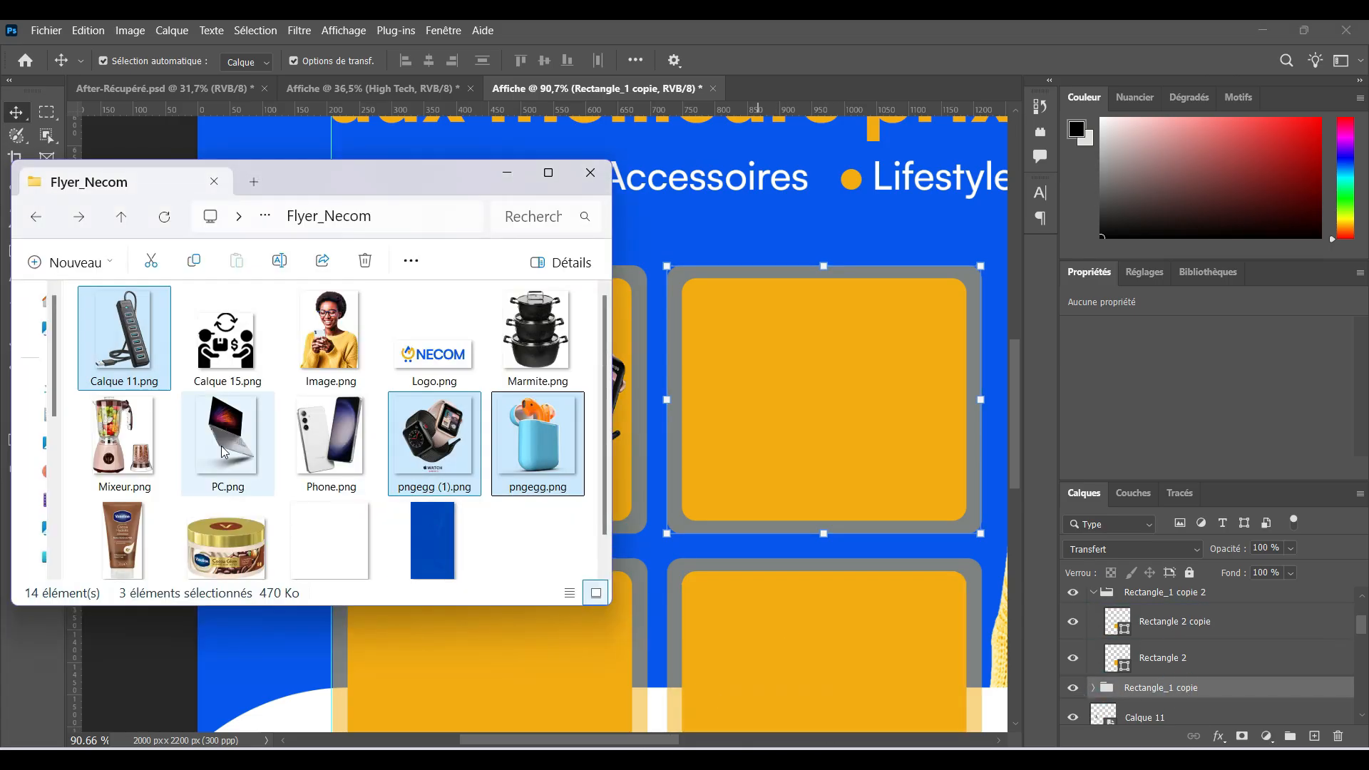
left_click(104, 437)
left_click(538, 328, "ctrl")
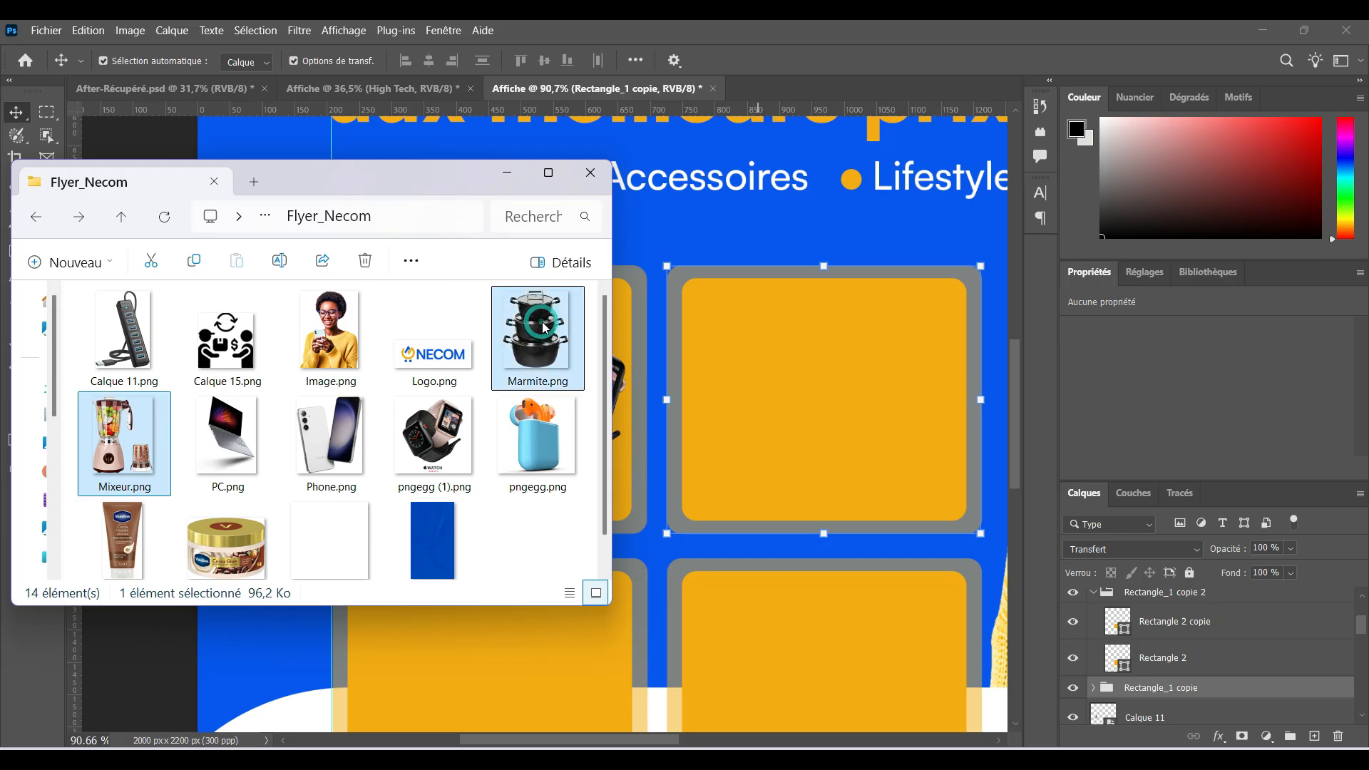
left_click_drag(536, 335, 854, 401)
left_click_drag(584, 425, 871, 408)
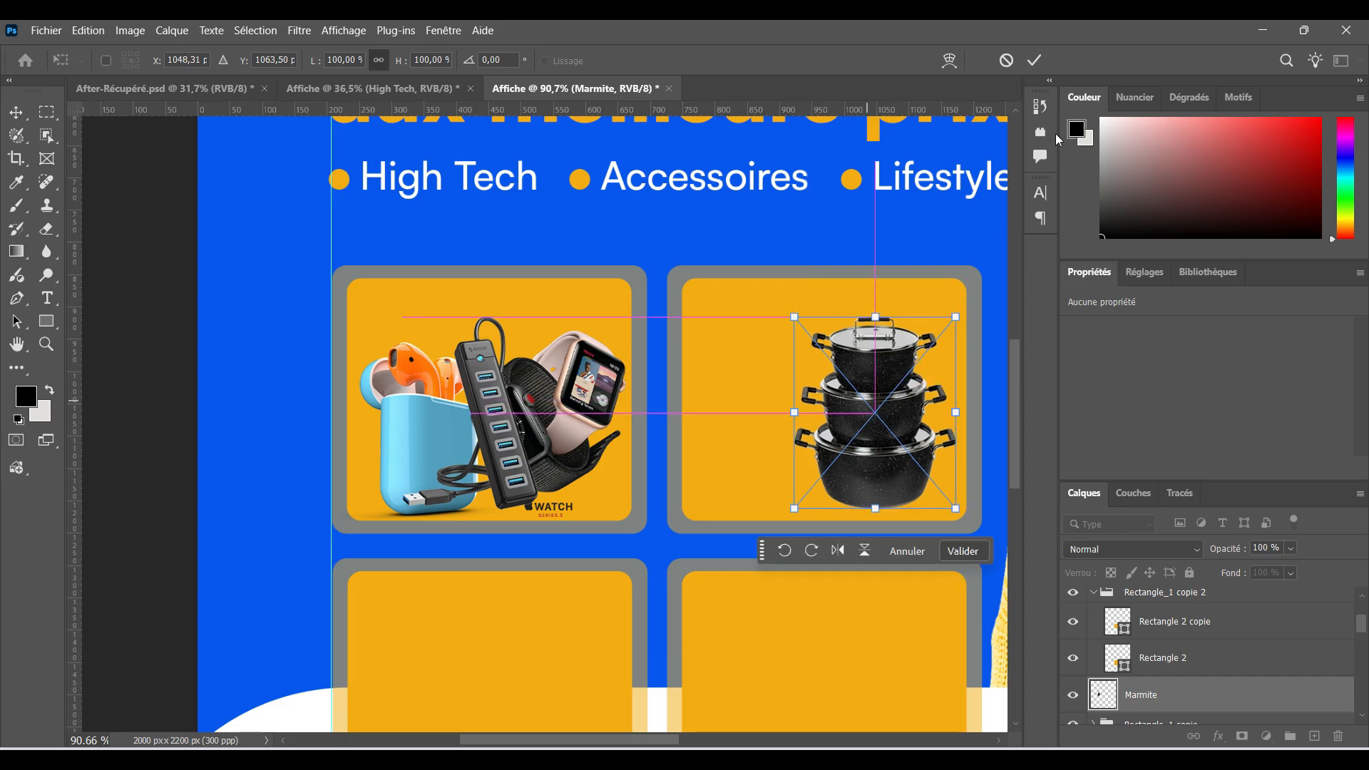
key("Return")
Resize the Mixeur blender image at the left of the upper-right card and shift the pots slightly upward beside it
left_click_drag(570, 425, 746, 402)
left_click_drag(857, 300, 823, 344)
left_click_drag(709, 341, 699, 328)
left_click_drag(733, 403, 886, 363)
key("Return")
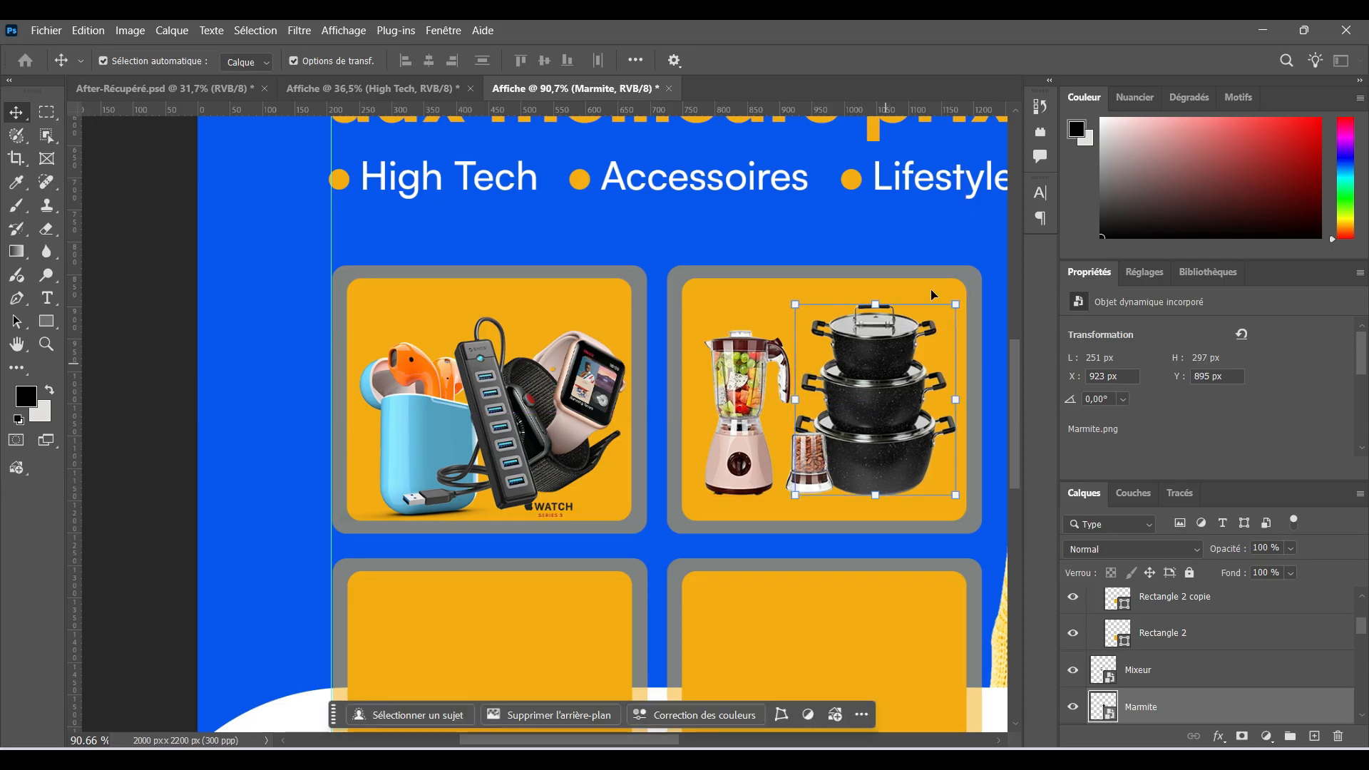
Select the lower-right card's layer group Rectangle_1 copie 2
scroll(722, 460, "down", 4)
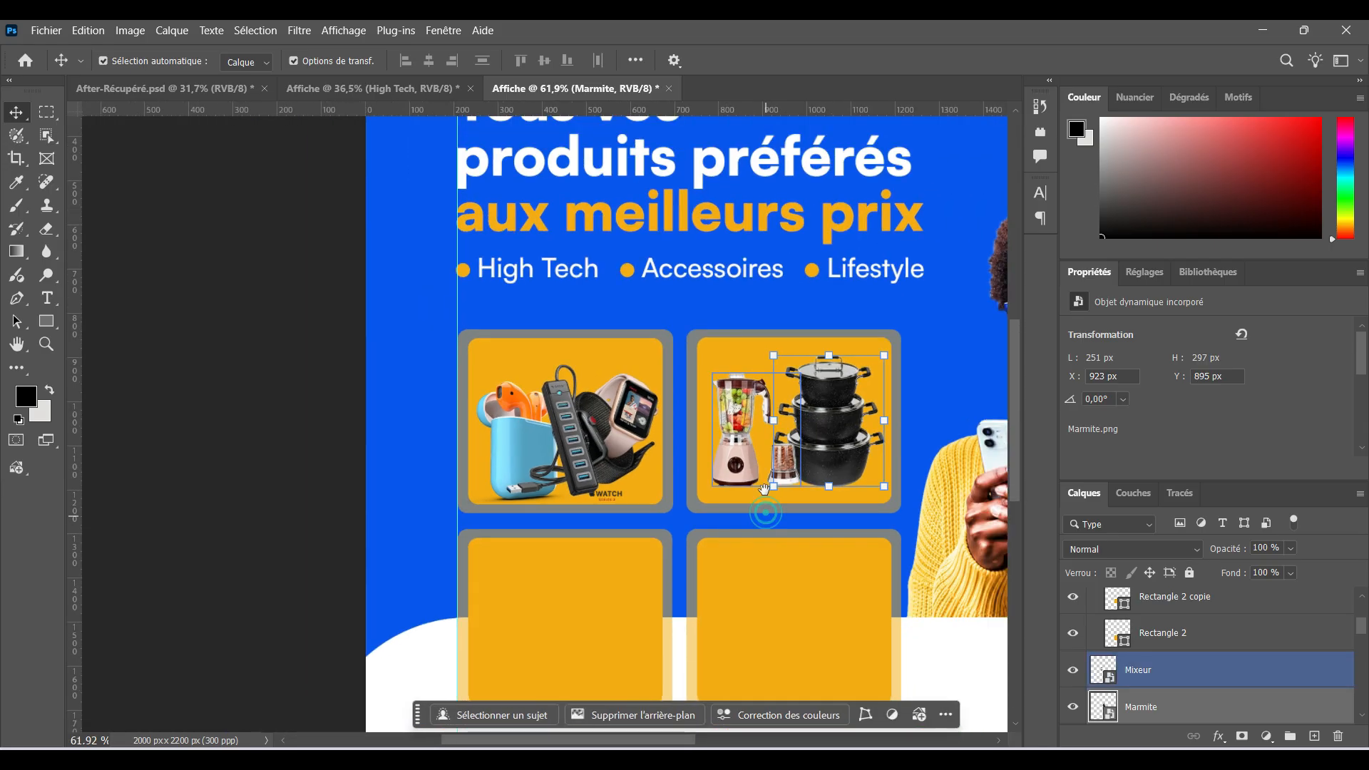
left_click_drag(765, 585, 744, 440)
left_click(764, 483)
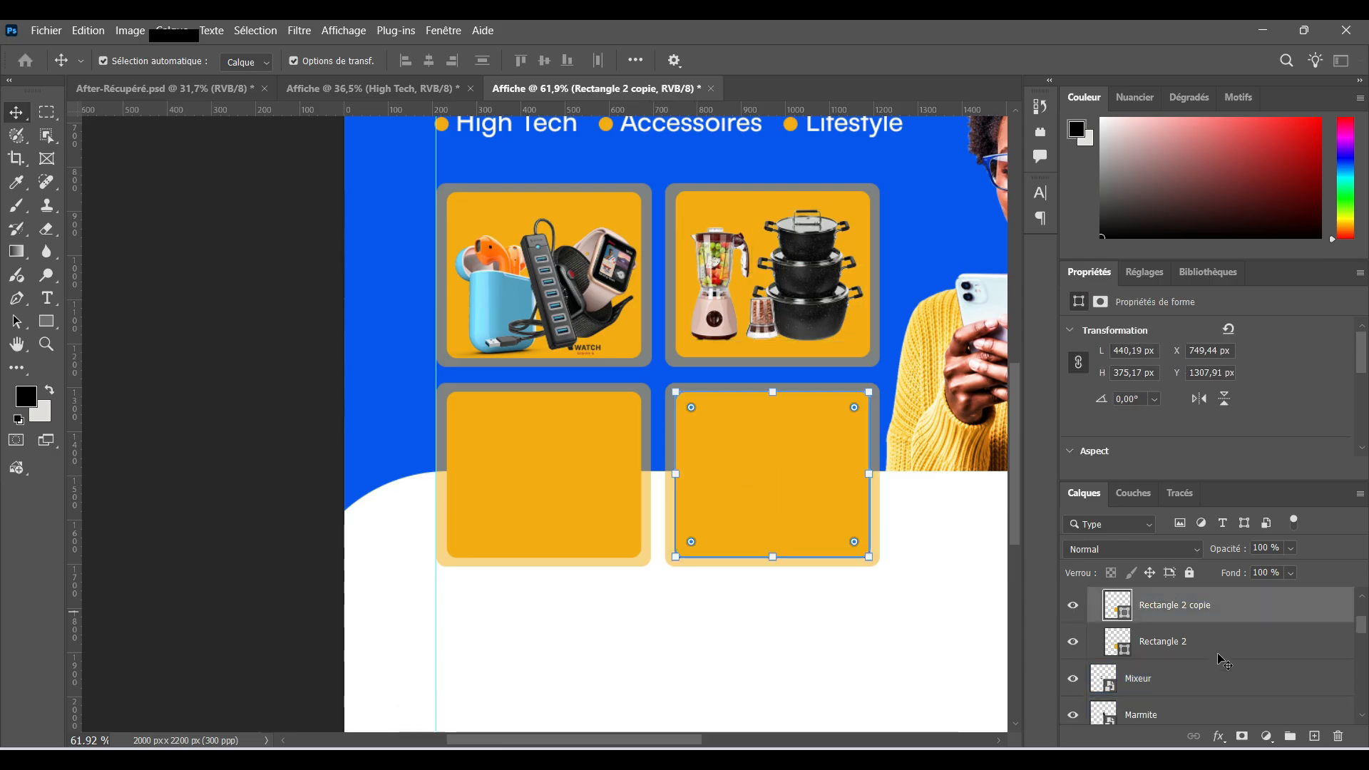
scroll(1205, 656, "up", 3)
scroll(1170, 649, "up", 1)
left_click(1195, 669)
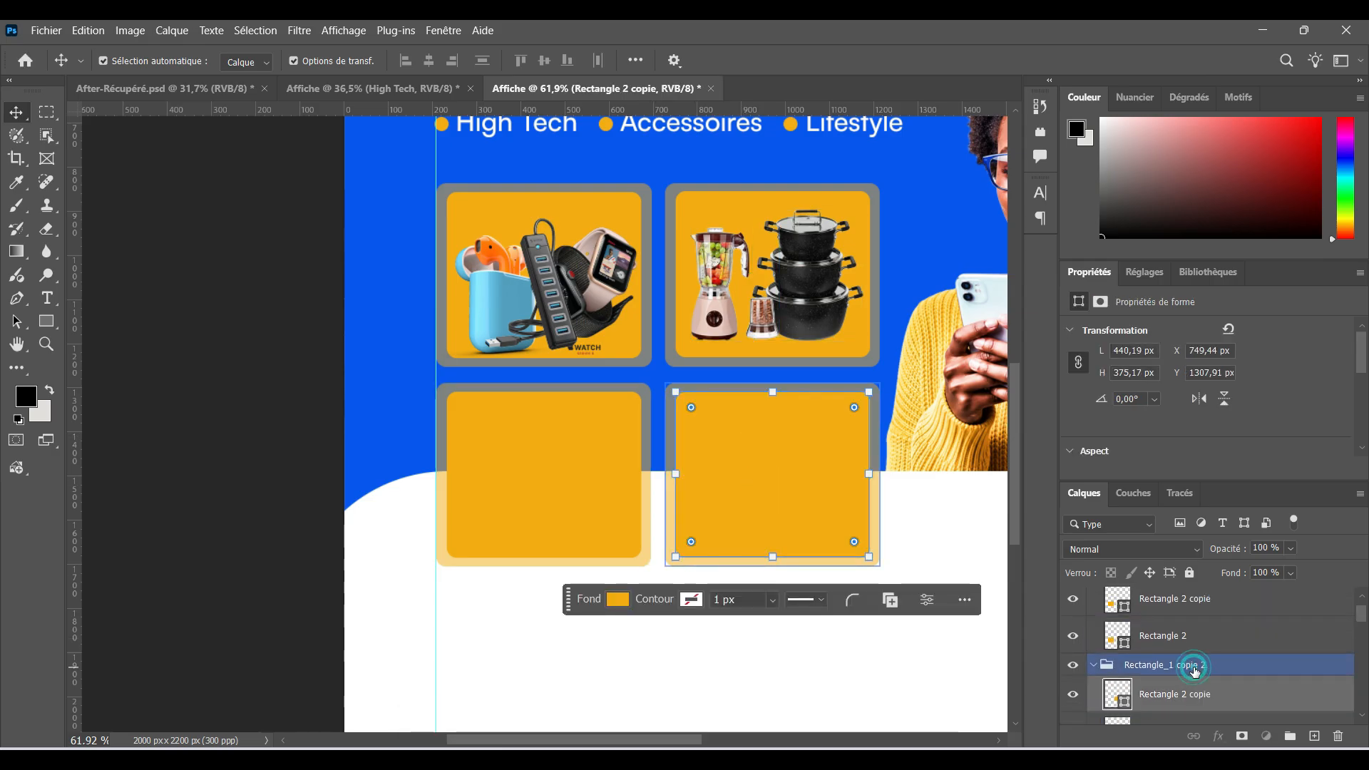
Switch to the Flyer_Necom folder and place PC.png and Phone.png into the poster
left_click(747, 757)
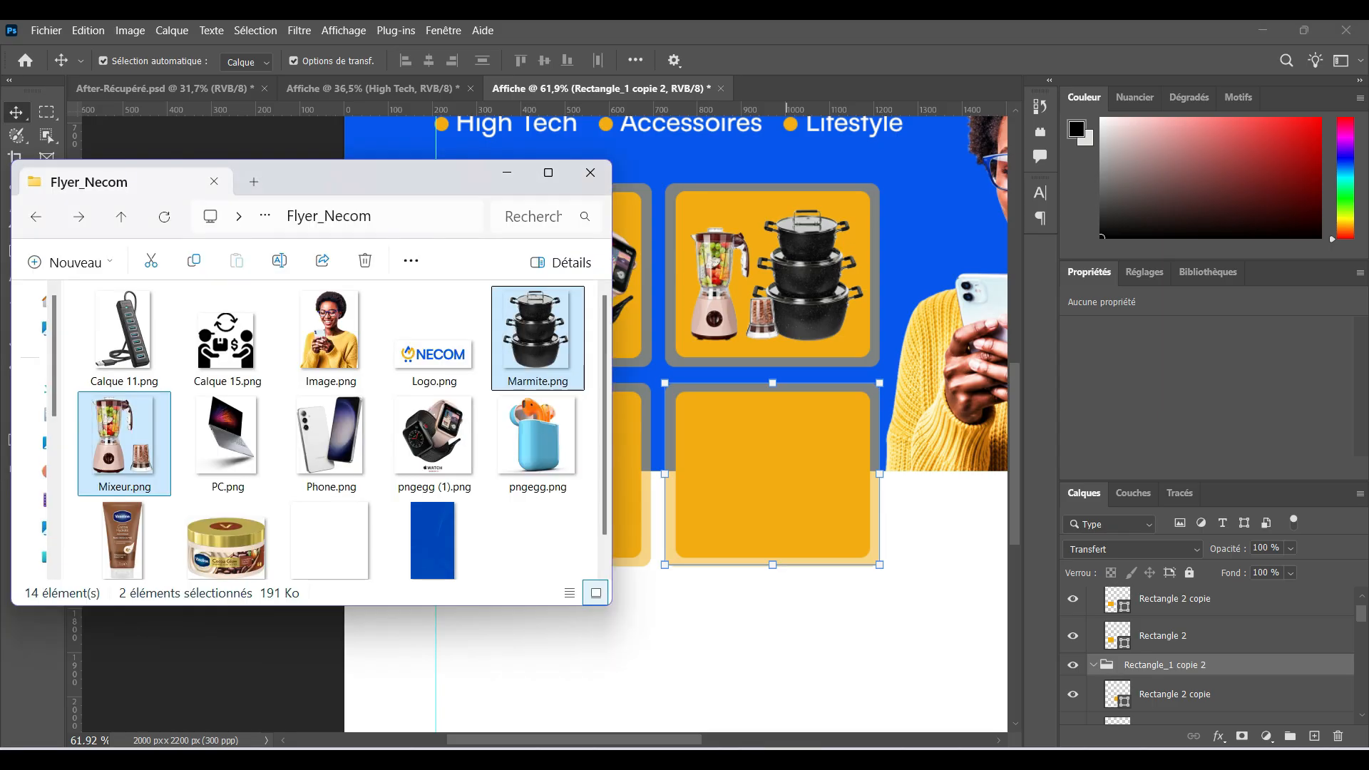
left_click(245, 446)
left_click(326, 428, "ctrl")
left_click_drag(325, 428, 738, 478)
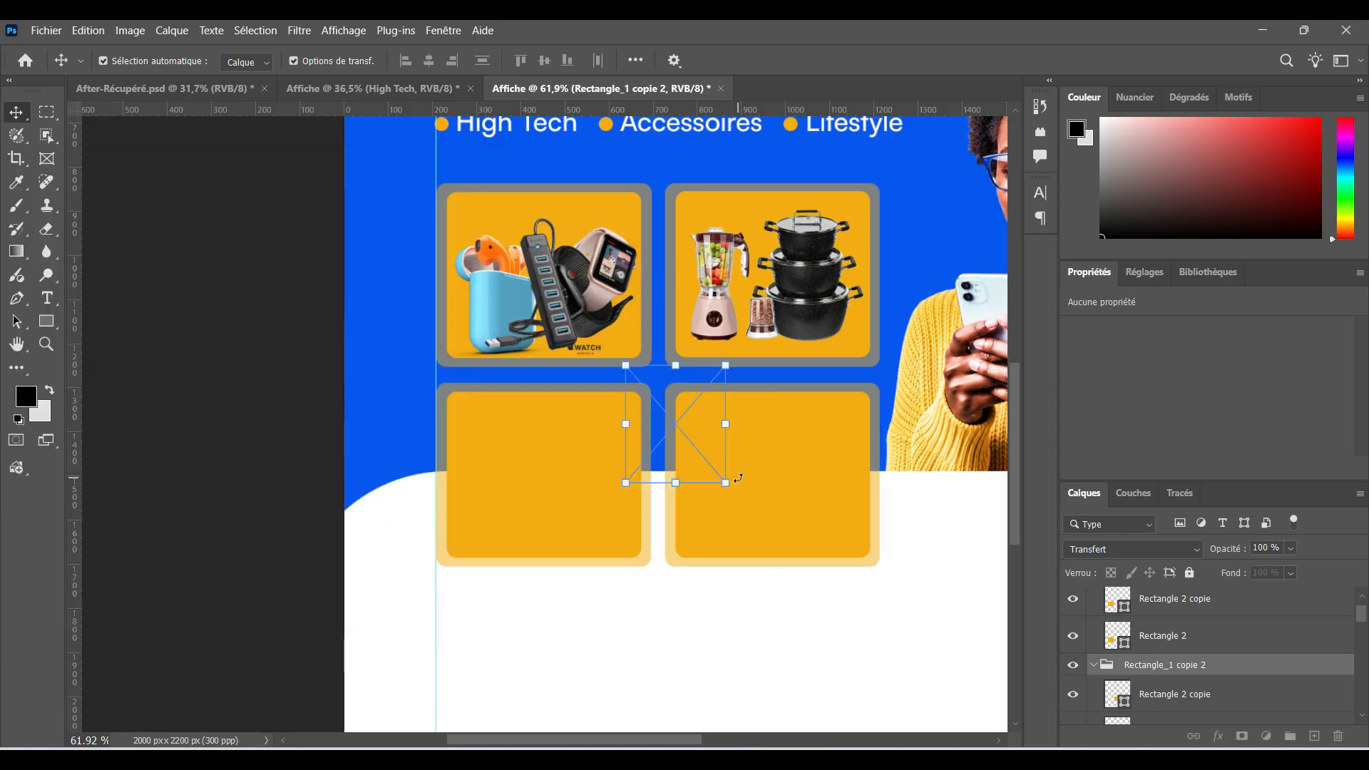
Scale the Phone image to about 86.63% and place it at the left side of the lower-right card
left_click_drag(682, 428, 747, 481)
scroll(792, 408, "up", 2)
left_click_drag(796, 405, 777, 423)
left_click_drag(757, 478, 751, 478)
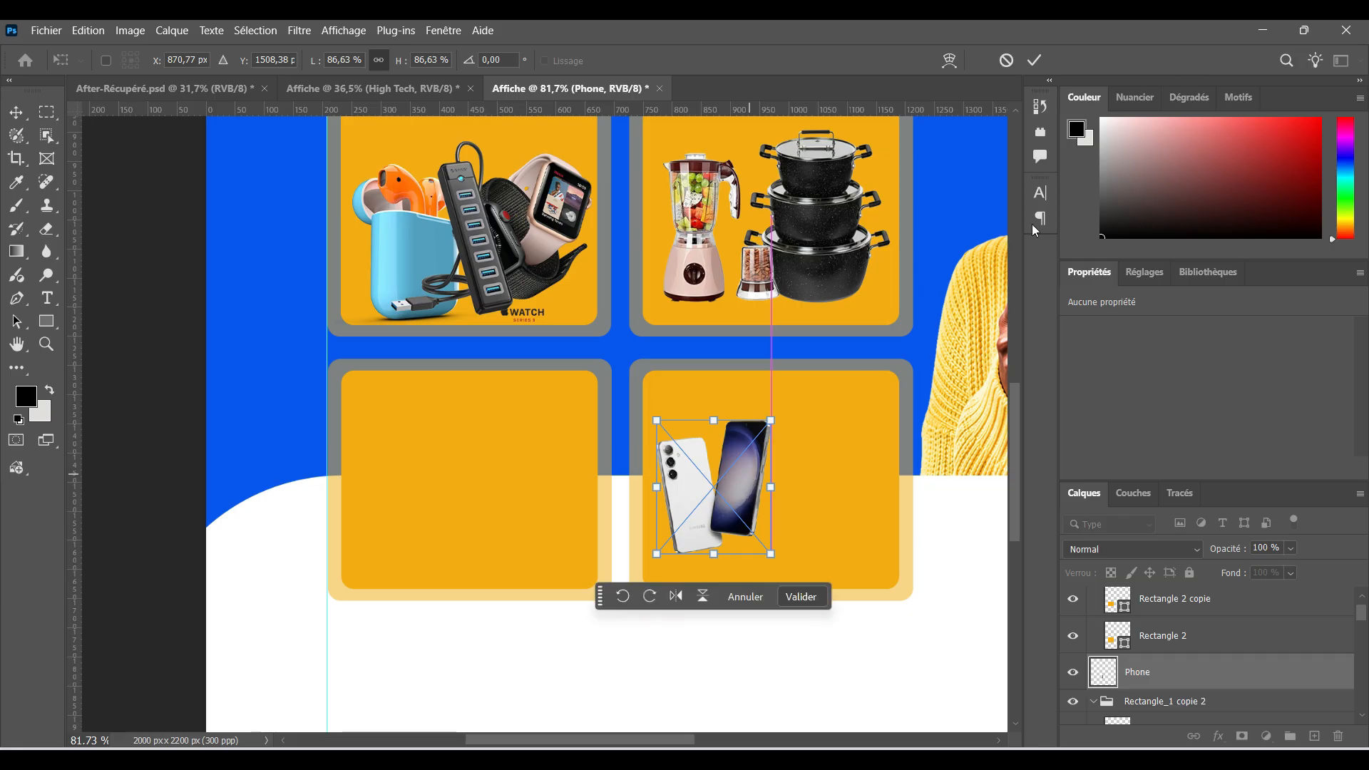
left_click(1034, 59)
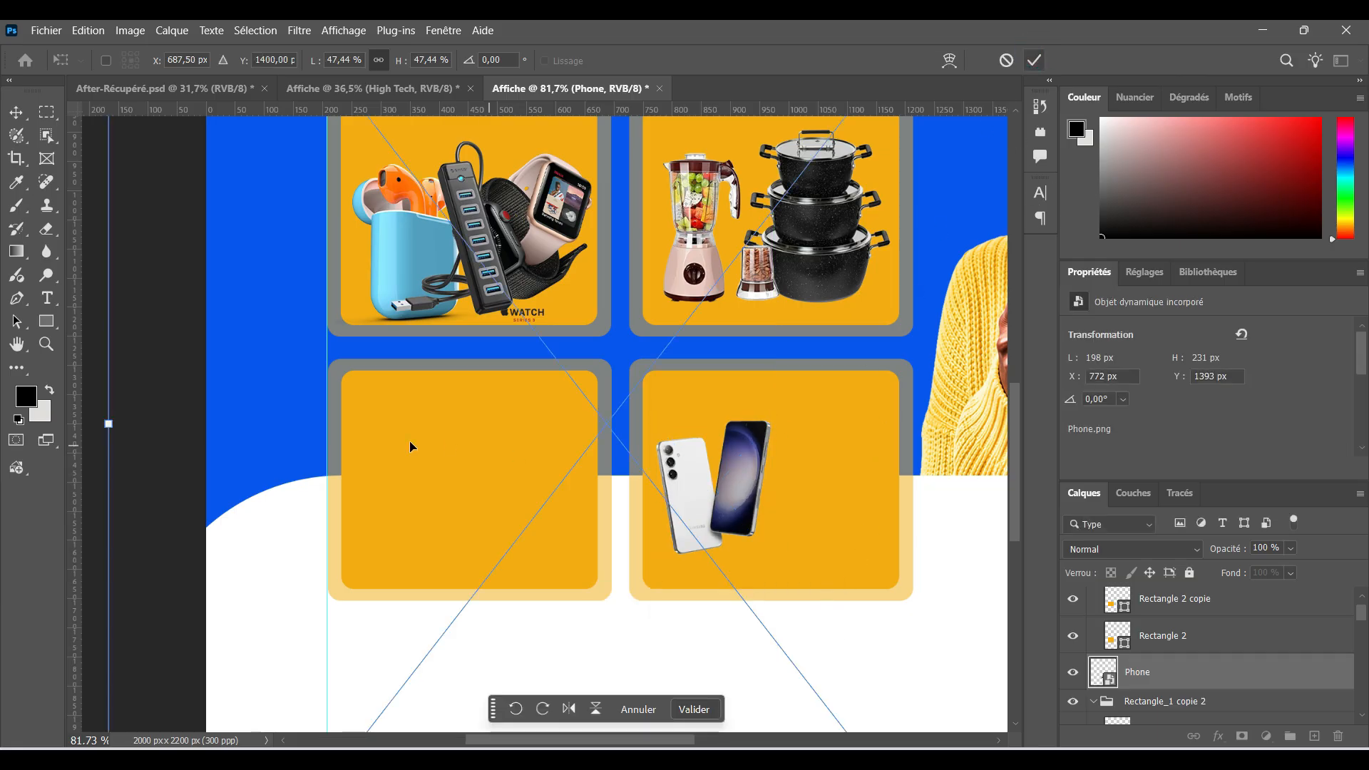
Scale the PC laptop image to about 7.40%, flip it horizontally and place it right of the phones in the lower-right card
left_click_drag(103, 421, 749, 432)
left_click_drag(840, 418, 828, 460)
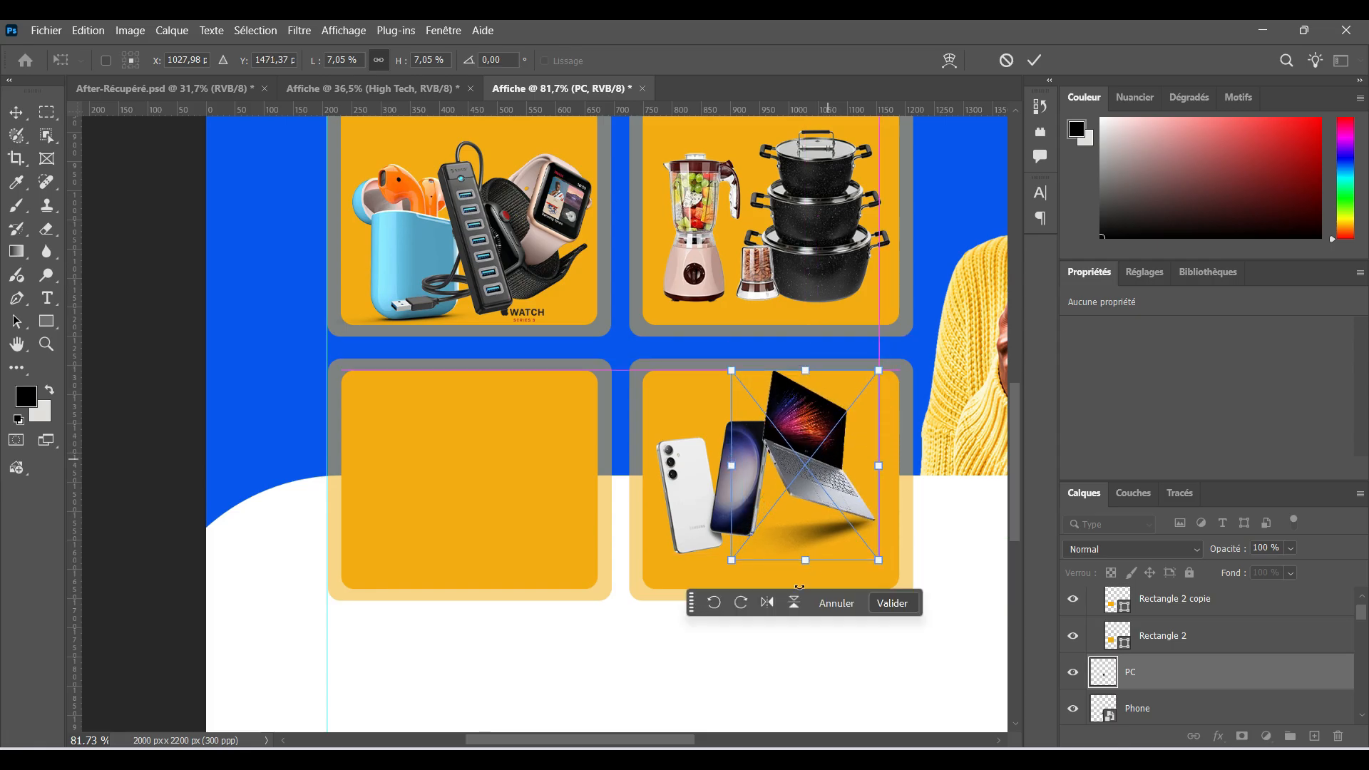
left_click(766, 605)
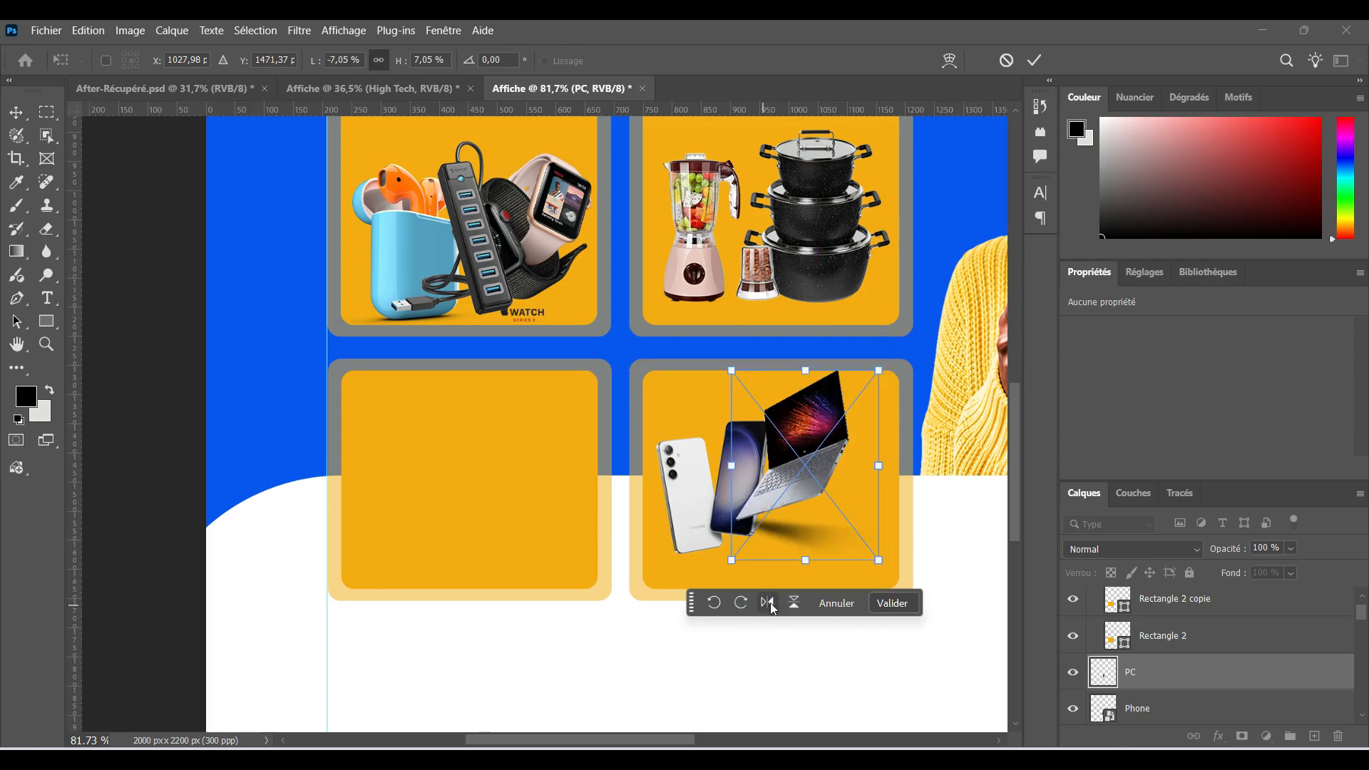
left_click_drag(865, 398, 909, 374)
left_click_drag(845, 435, 850, 448)
left_click(1032, 63)
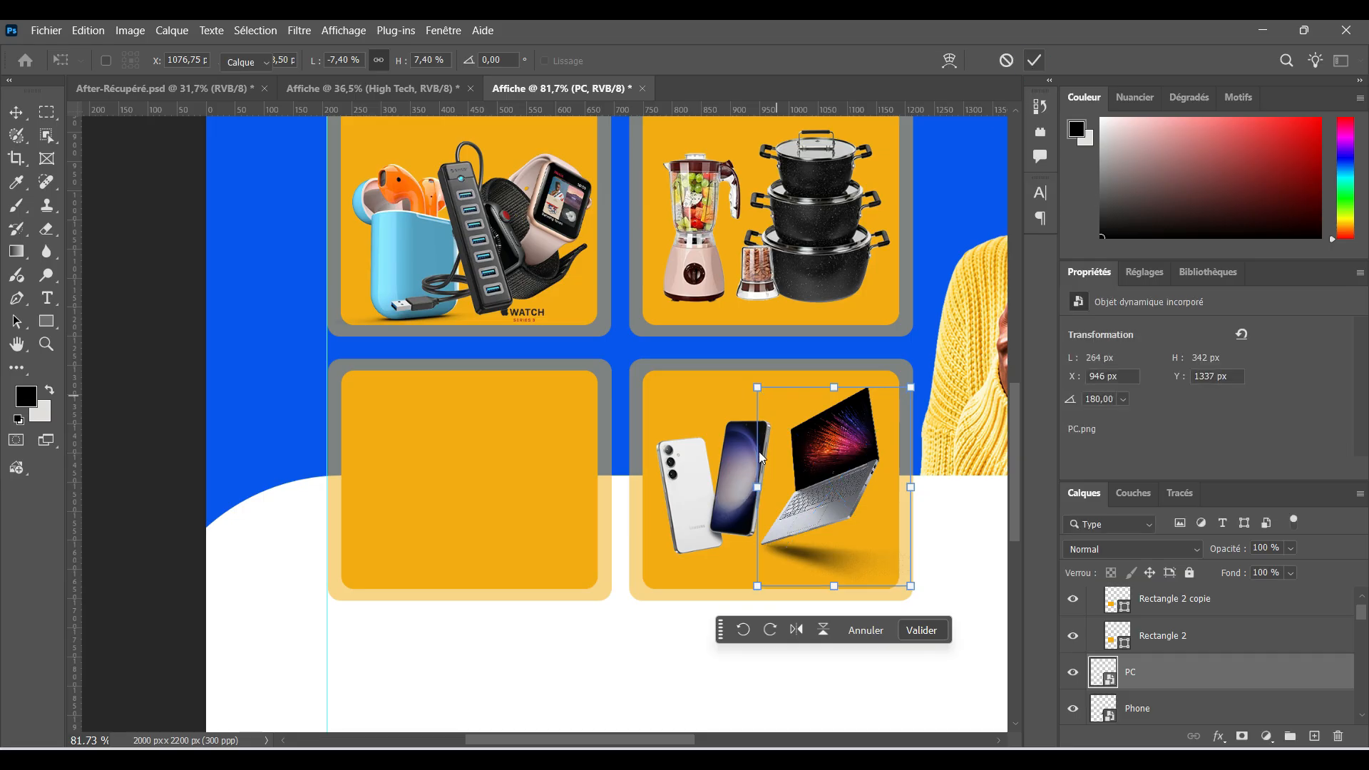
Enlarge the Phone image in the lower-right card to about 98.94%
key("ctrl+t")
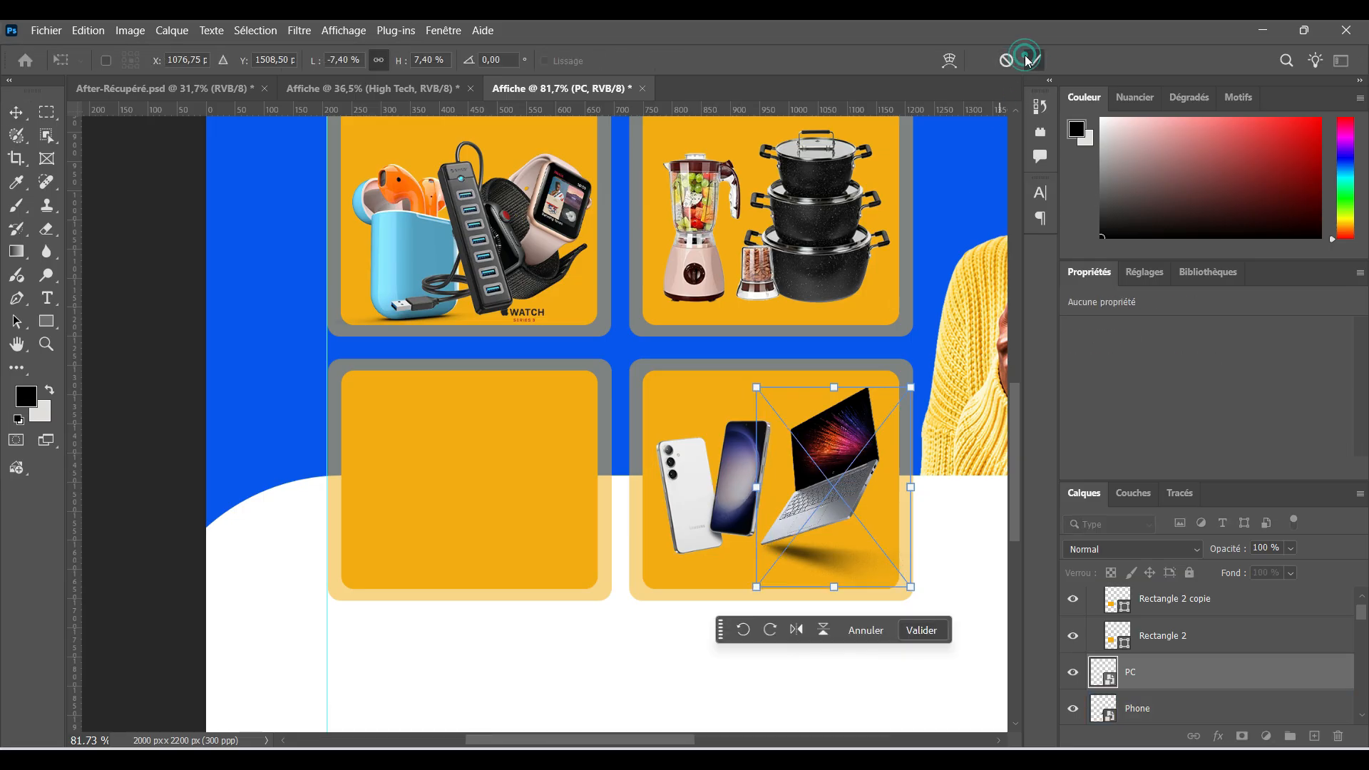
left_click(1027, 61)
left_click(681, 507)
left_click_drag(773, 420, 787, 403)
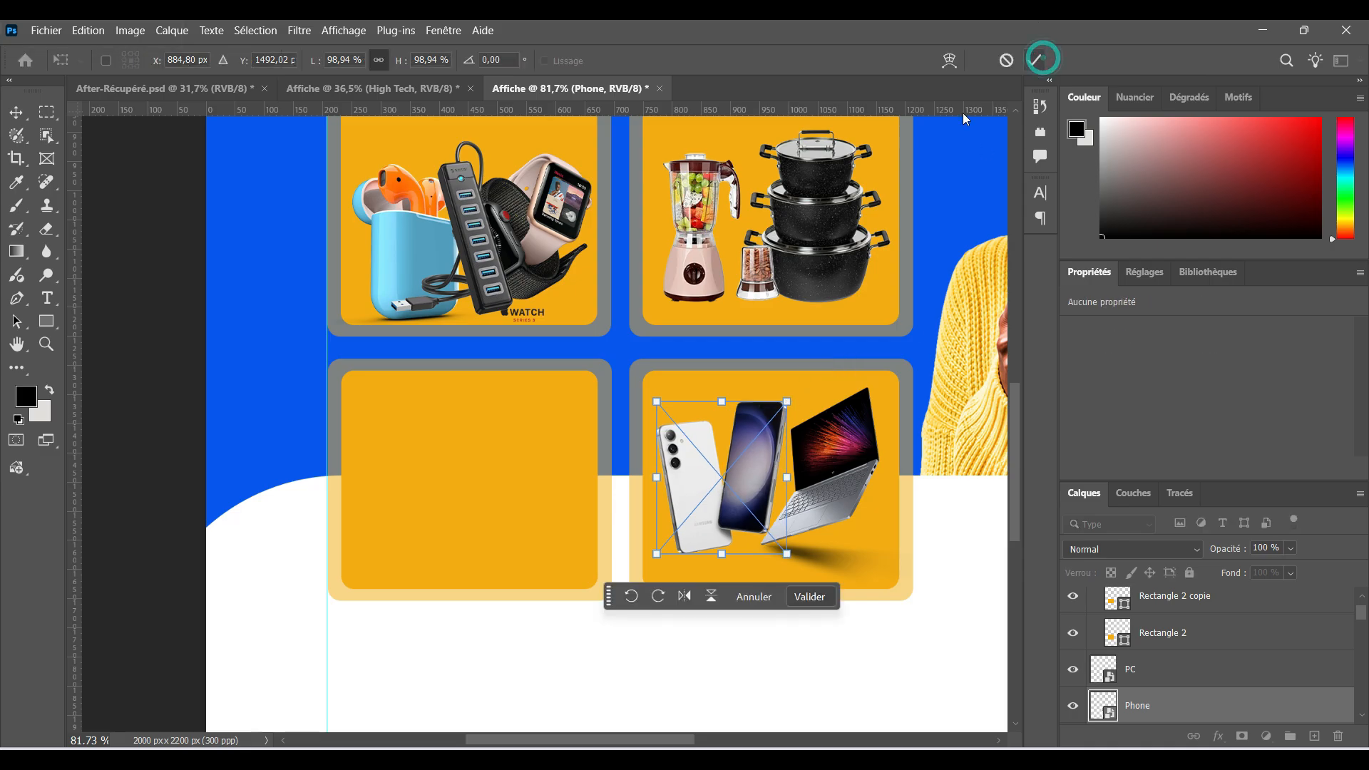
Select the lower-left card's layer group Rectangle_1 copie 3 and collapse it
left_click(504, 480)
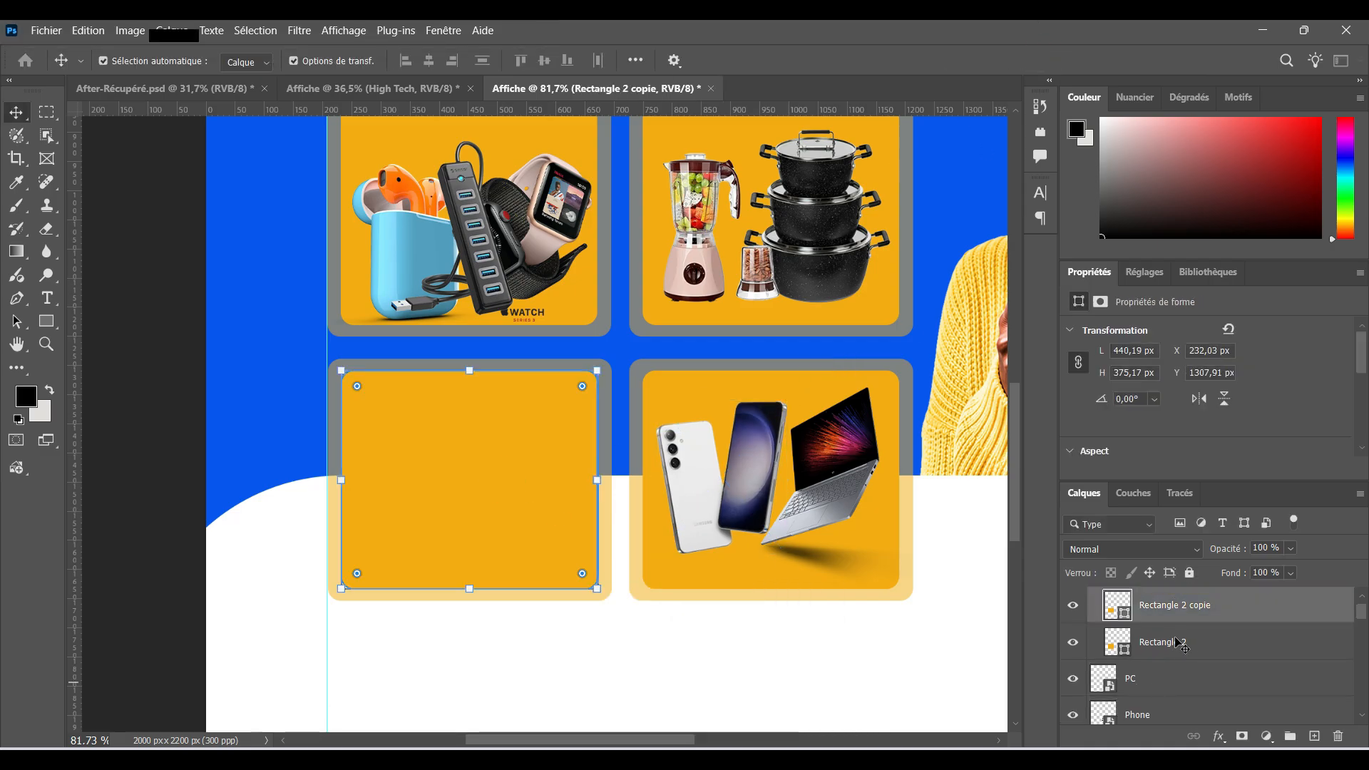
scroll(1171, 628, "up", 1)
left_click(1169, 598)
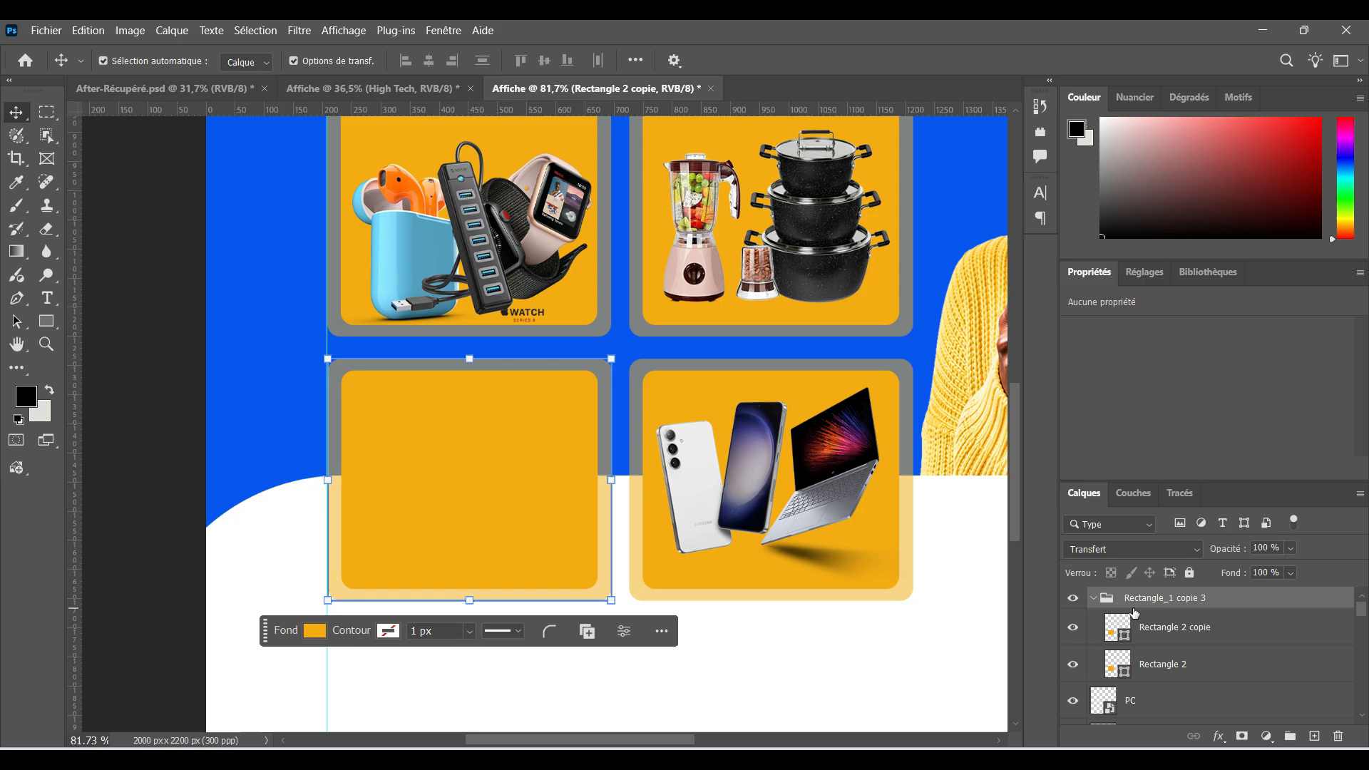
left_click(1093, 597)
Switch to the Flyer_Necom folder and place Pommade.png and Pommade_2.png into the poster
key("alt+Tab")
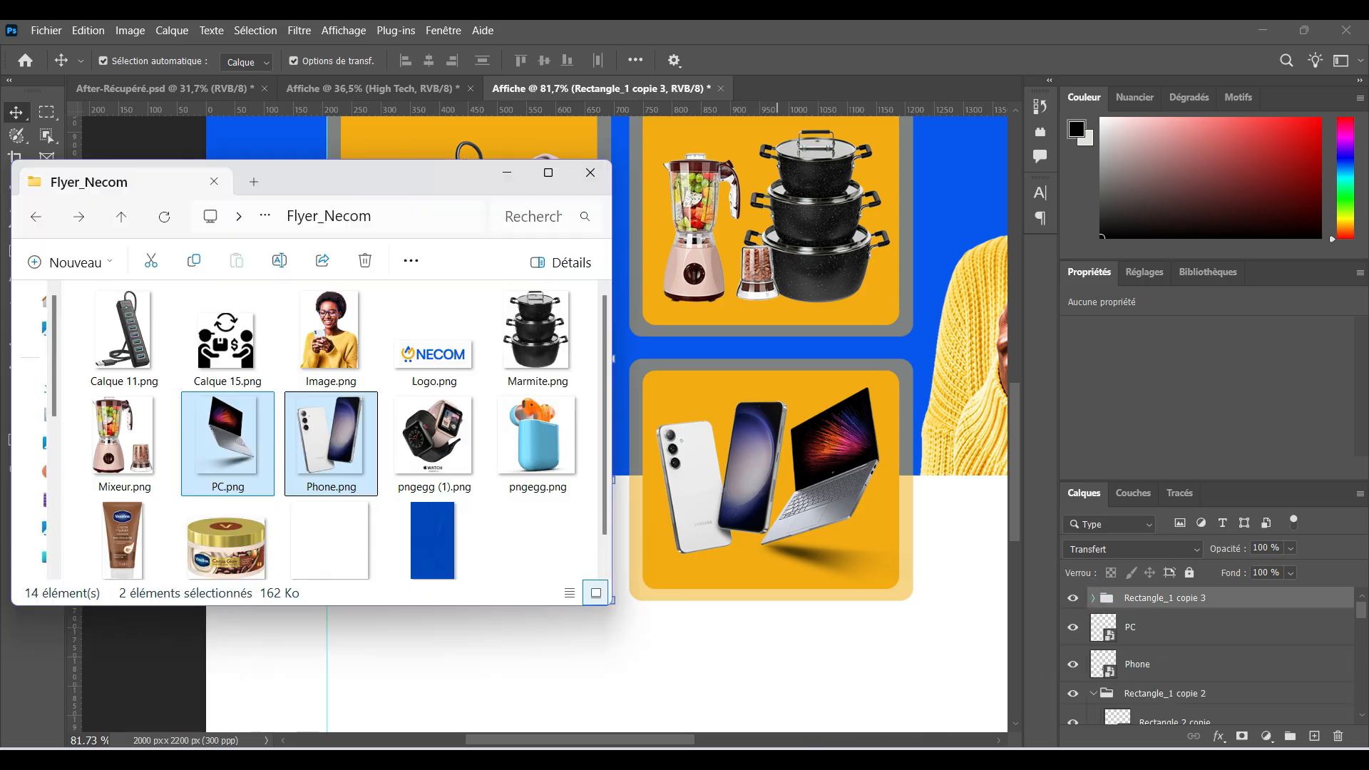
scroll(194, 503, "down", 1)
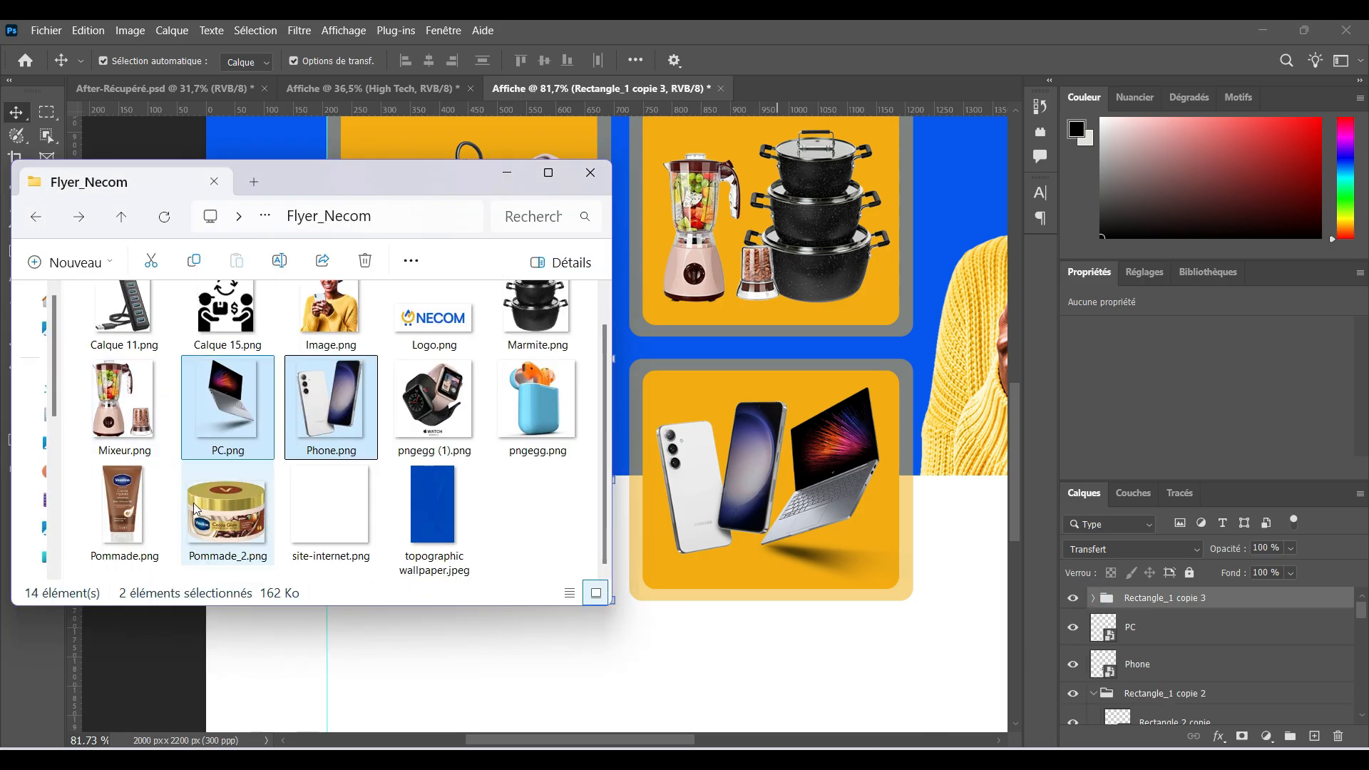
left_click(226, 524)
left_click(126, 524, "ctrl")
left_click_drag(219, 498, 676, 459)
Scale the Pommade_2 jar to about 82.93% and place it in the right half of the lower-left card
left_click_drag(592, 435, 474, 476)
left_click_drag(404, 401, 432, 423)
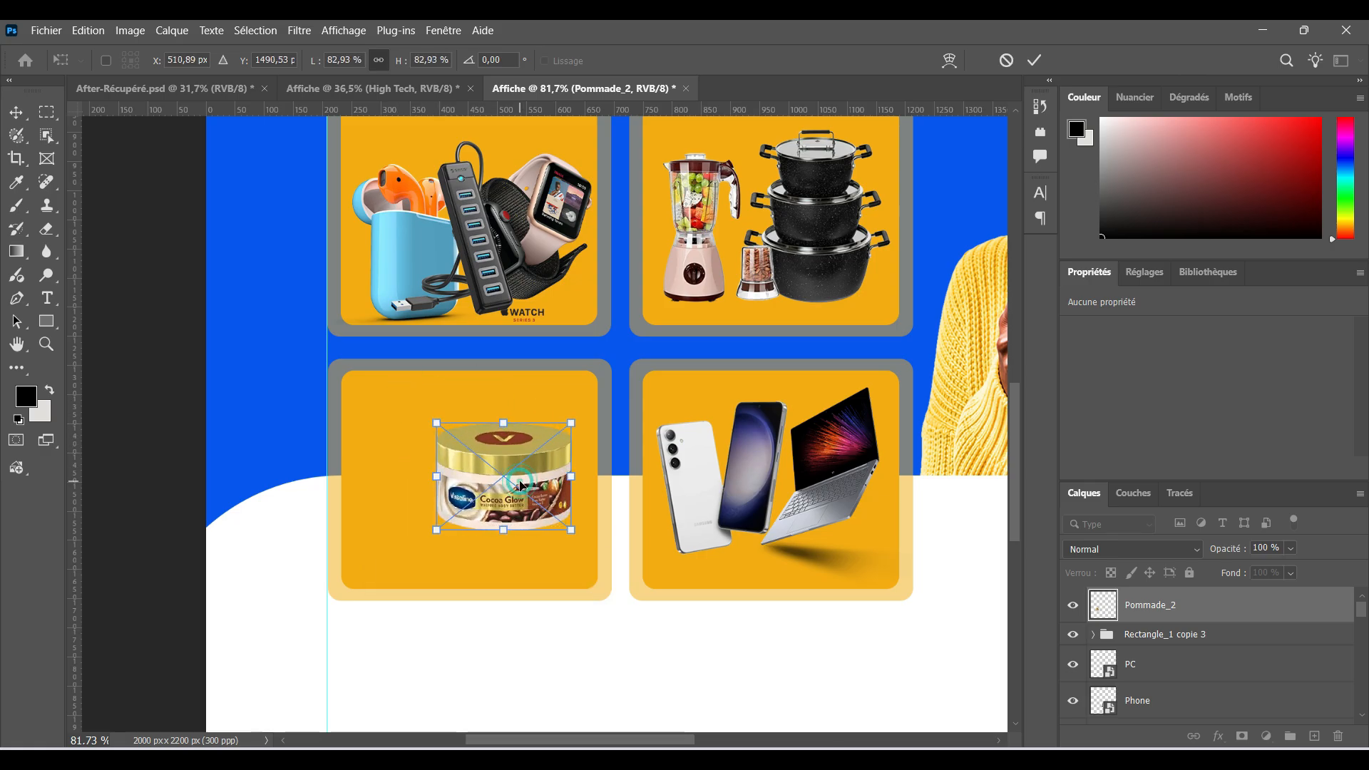
left_click_drag(521, 485, 531, 496)
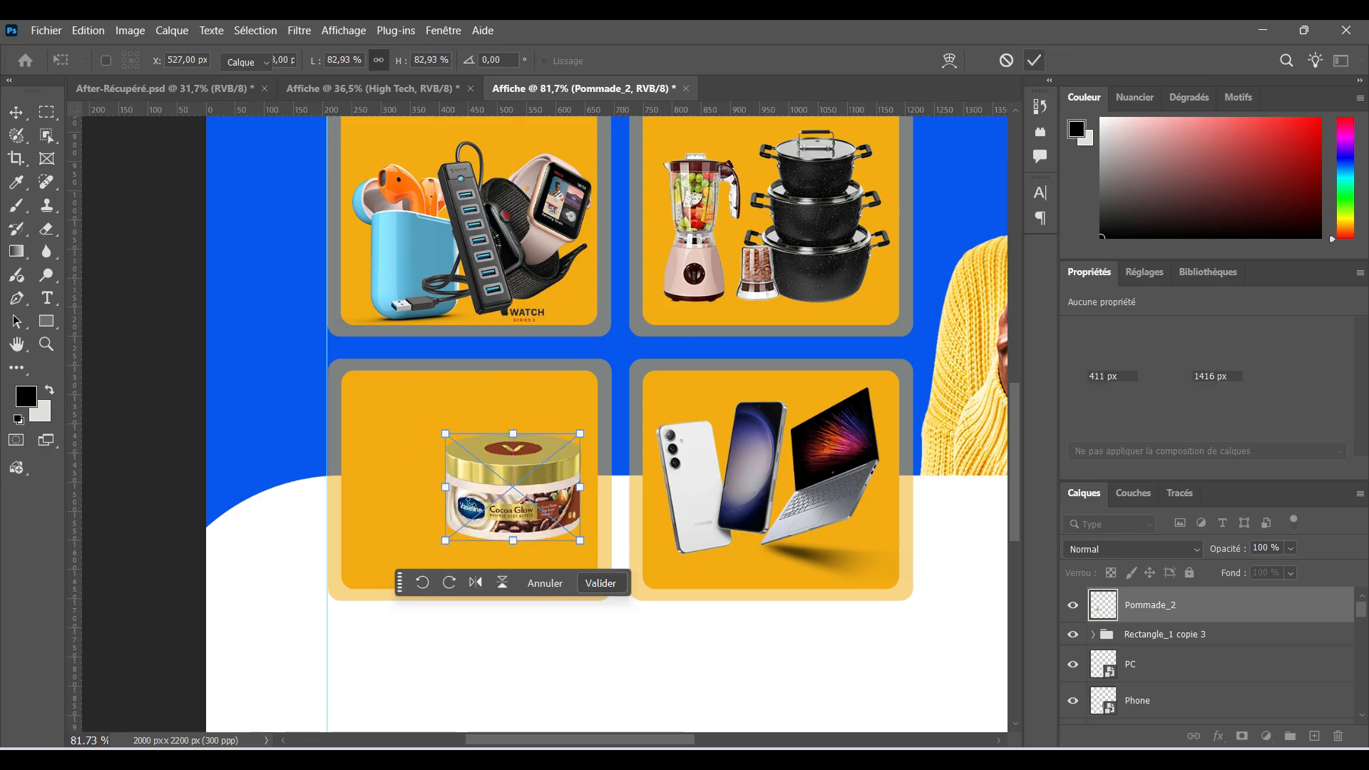
key("Return")
Place the Pommade tube to the left of the jar in the lower-left card and shift the jar down about 17 px
left_click_drag(605, 432, 411, 483)
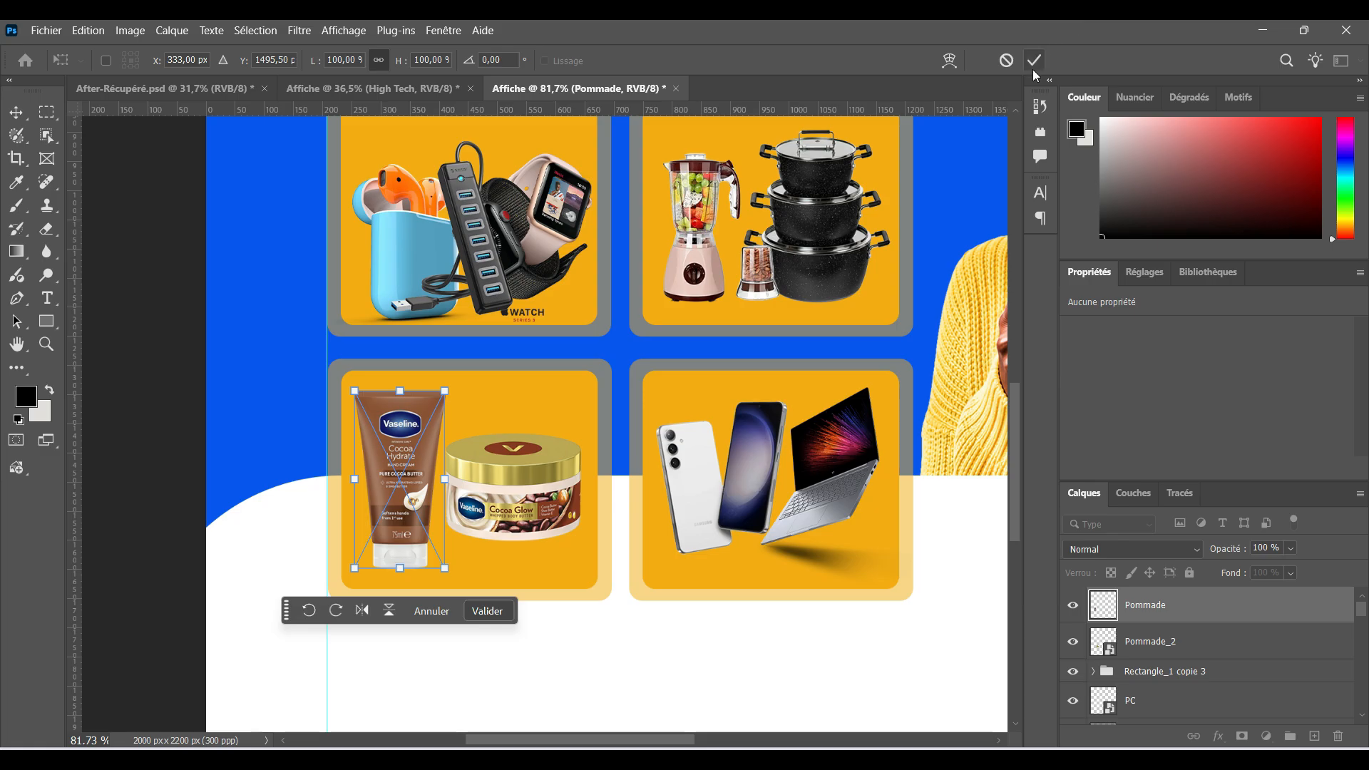
key("Return")
left_click(532, 476)
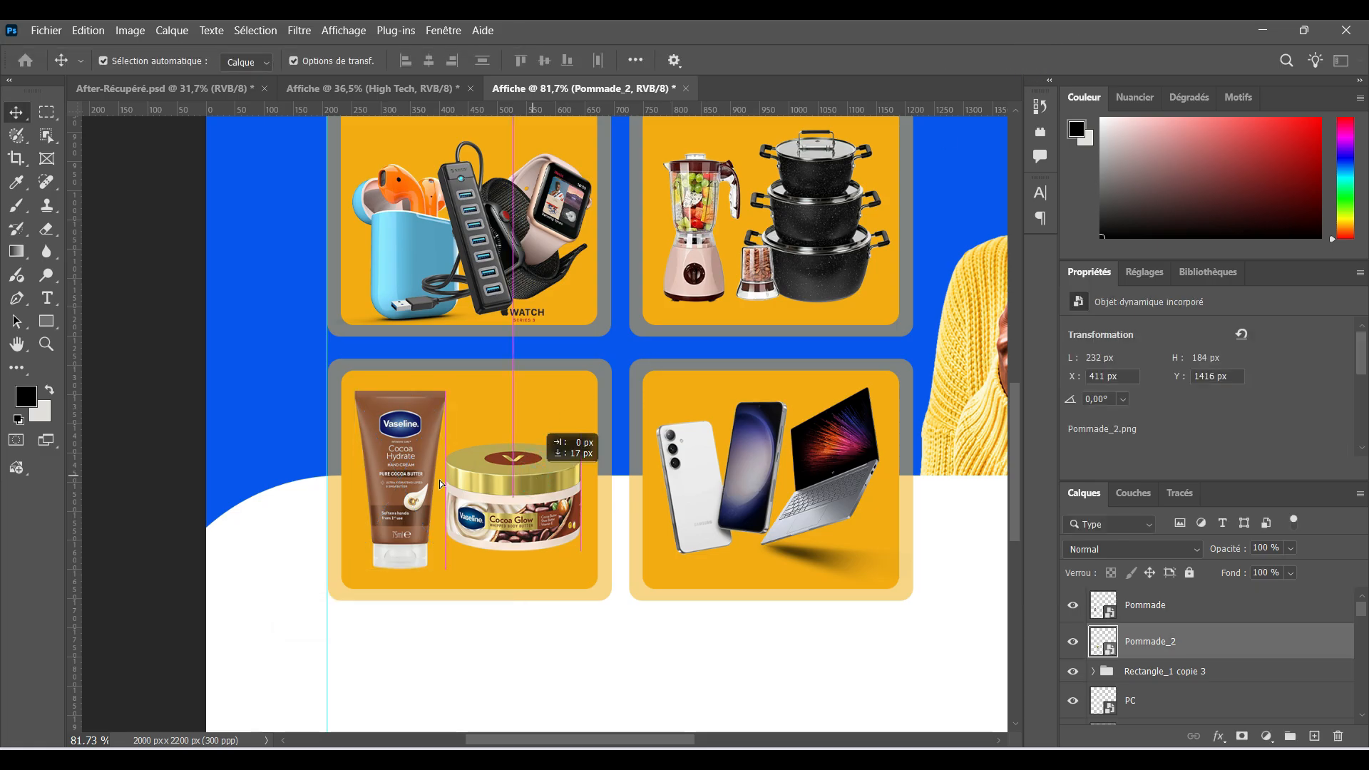
left_click(162, 404)
Examine the whole poster, checking the four product cards and the empty white area beneath them
scroll(686, 418, "down", 4)
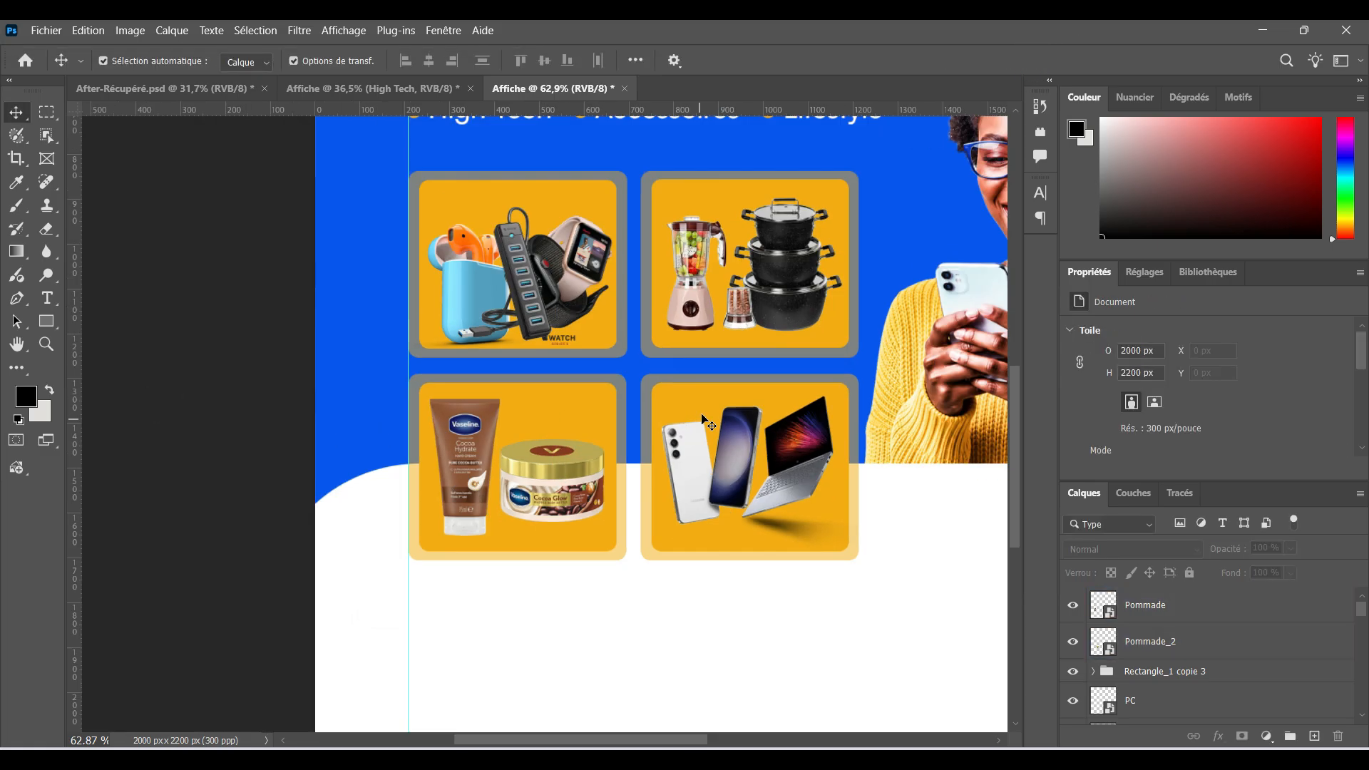
left_click_drag(766, 303, 696, 374)
scroll(755, 373, "down", 1)
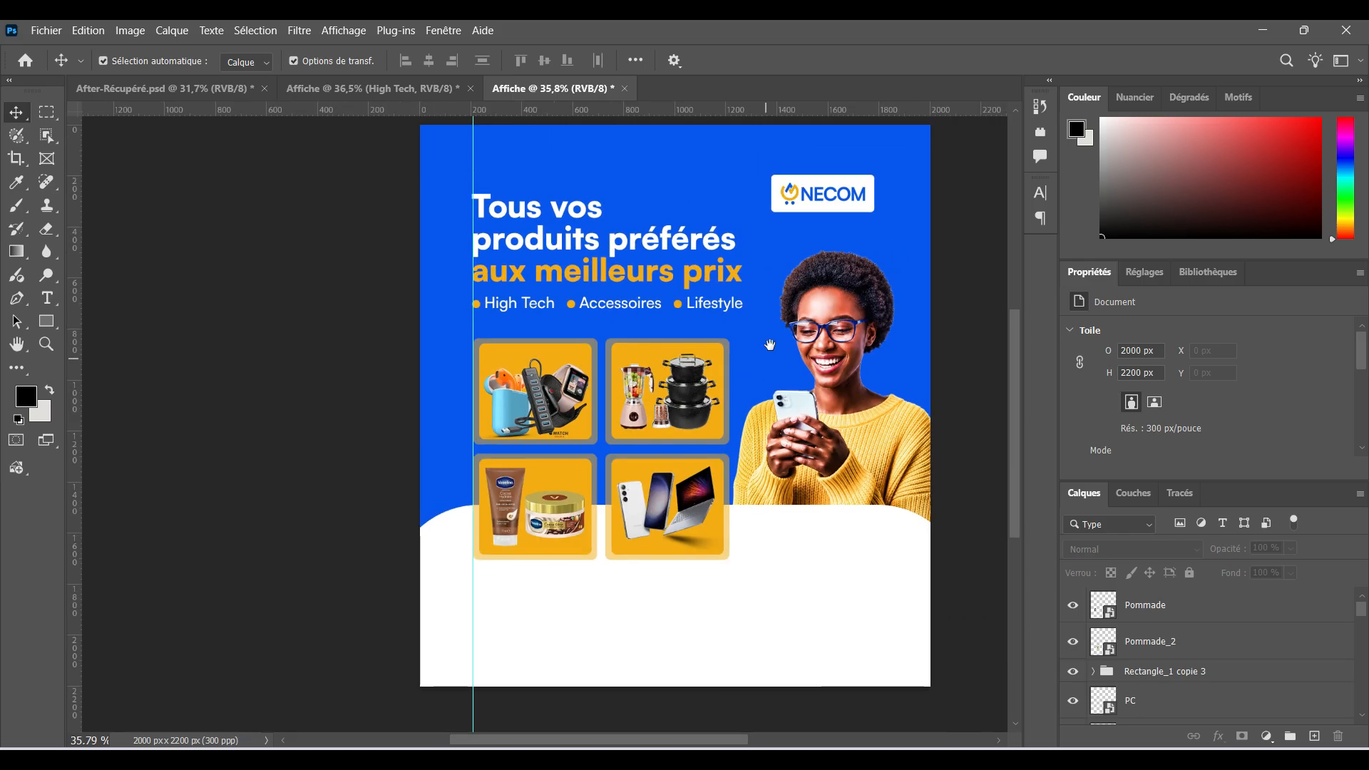
left_click_drag(770, 342, 726, 368)
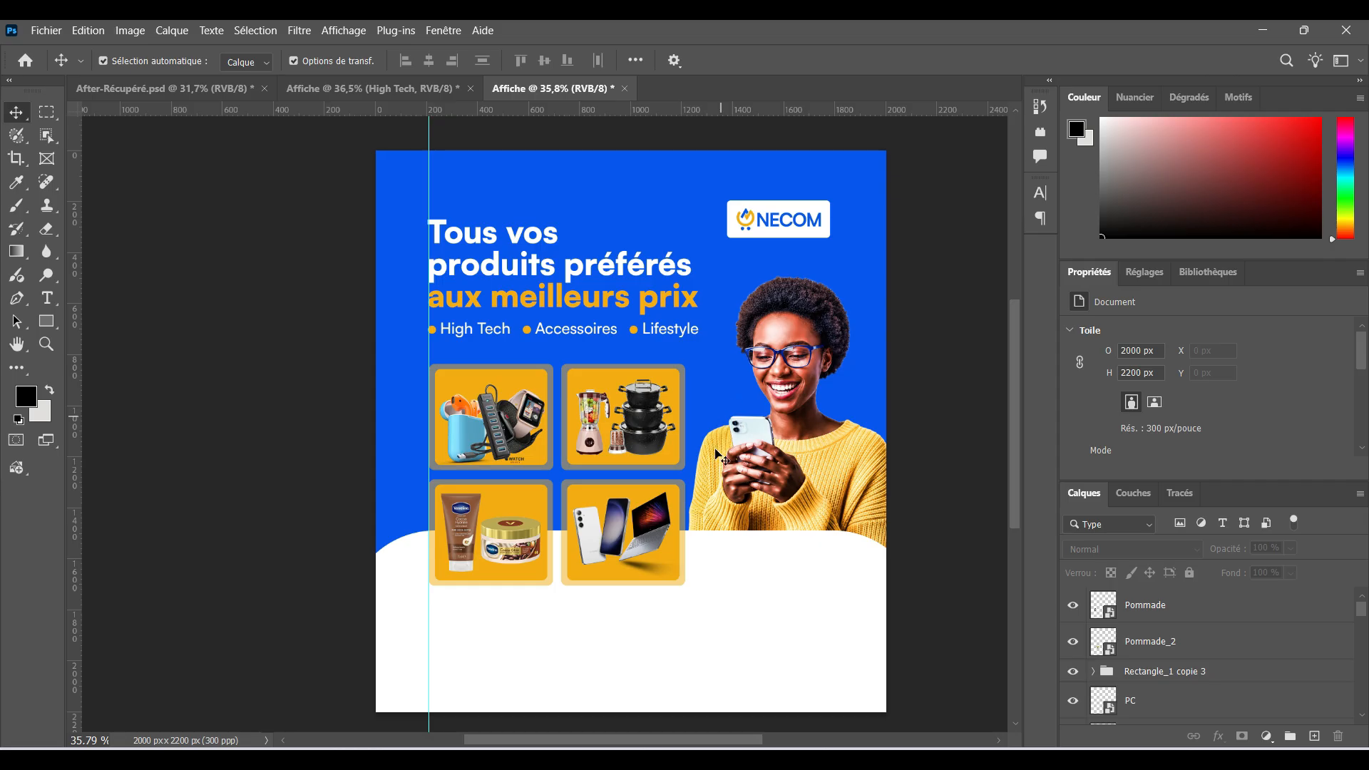
scroll(663, 605, "up", 1)
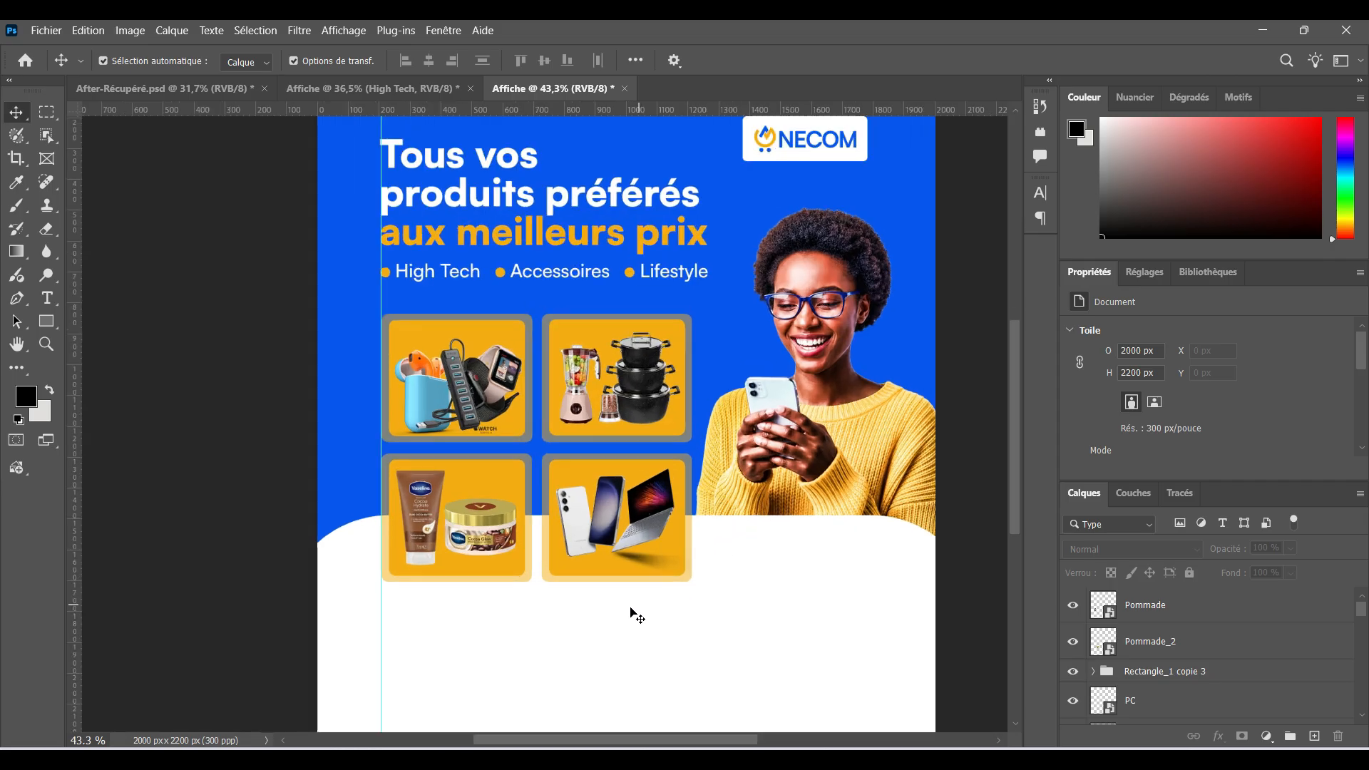
left_click_drag(624, 596, 627, 519)
scroll(513, 547, "up", 1)
scroll(516, 548, "up", 1)
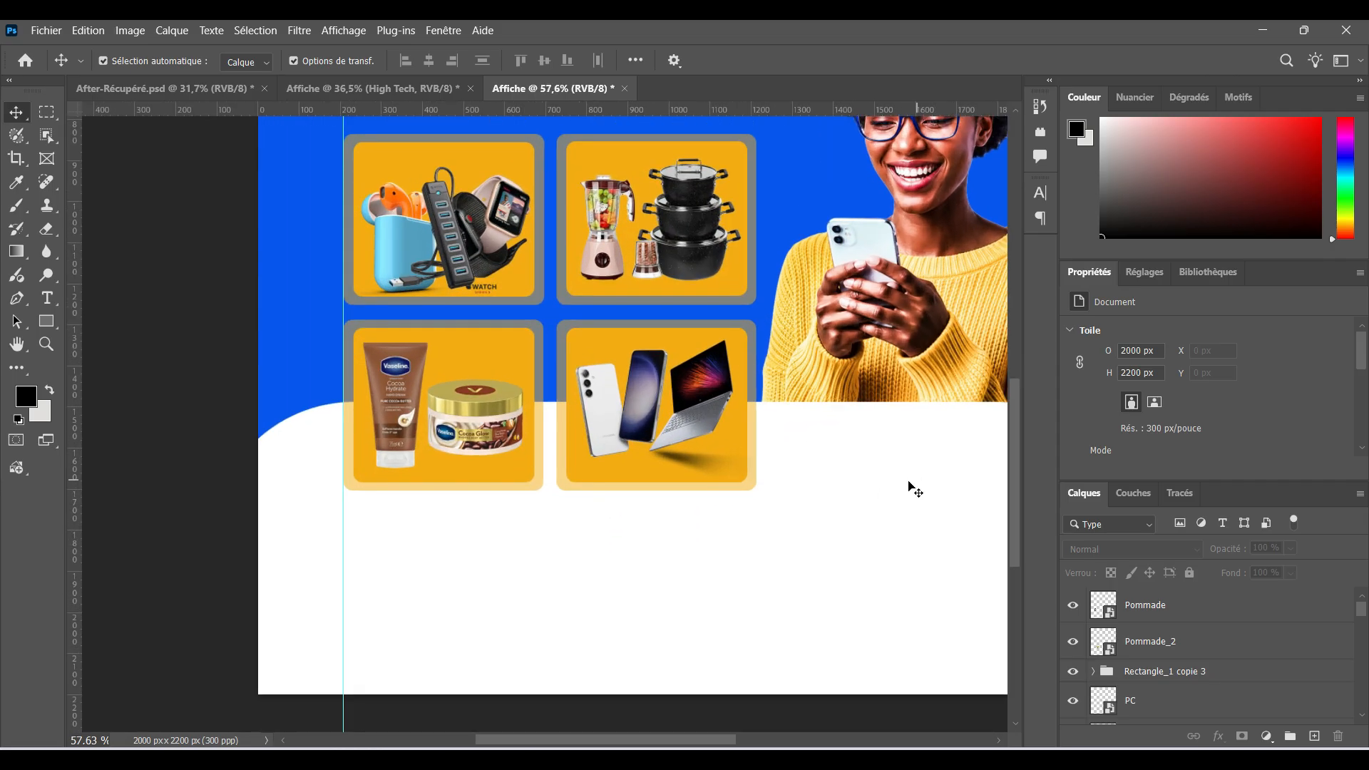
scroll(788, 480, "down", 1)
scroll(776, 524, "down", 2)
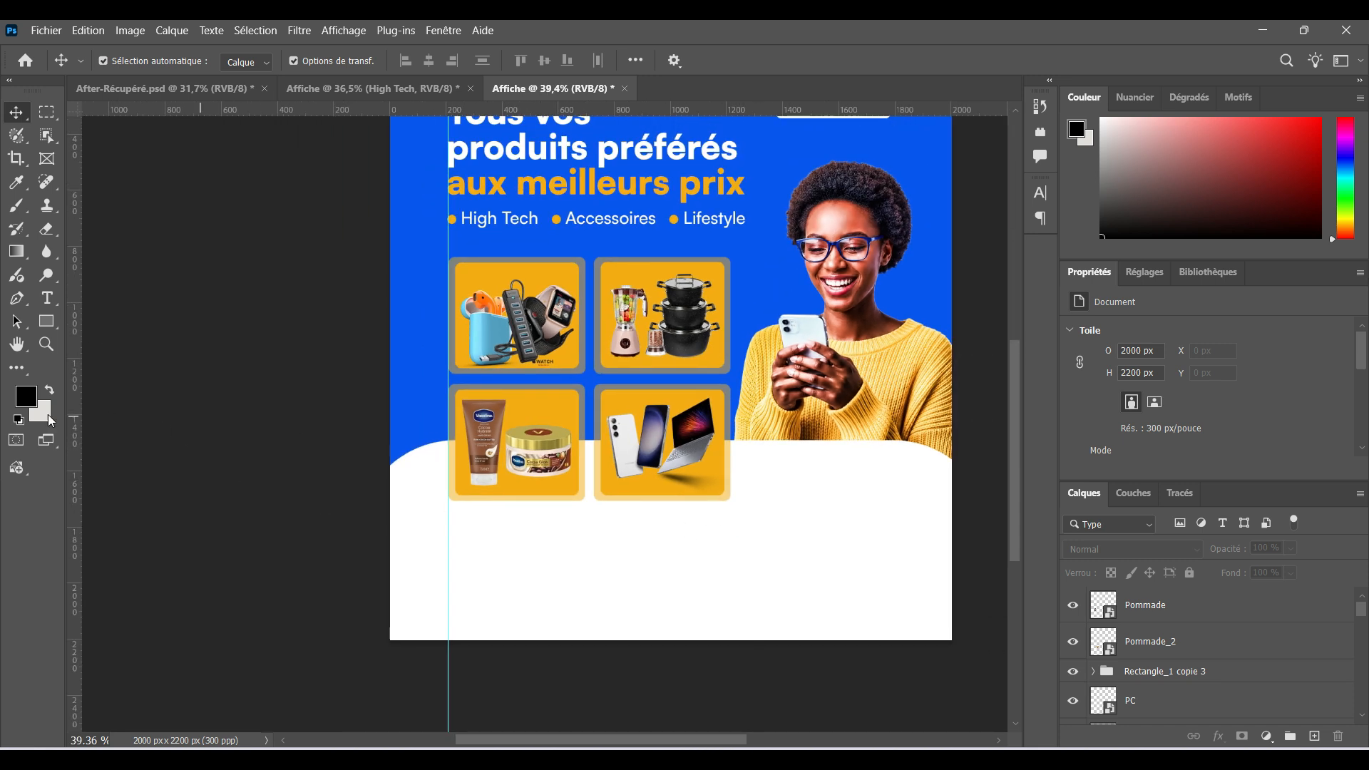
Draw an orange rectangle about 570 × 152 px below the lower-left card, starting at the vertical guide, and round its corners
left_click(47, 321)
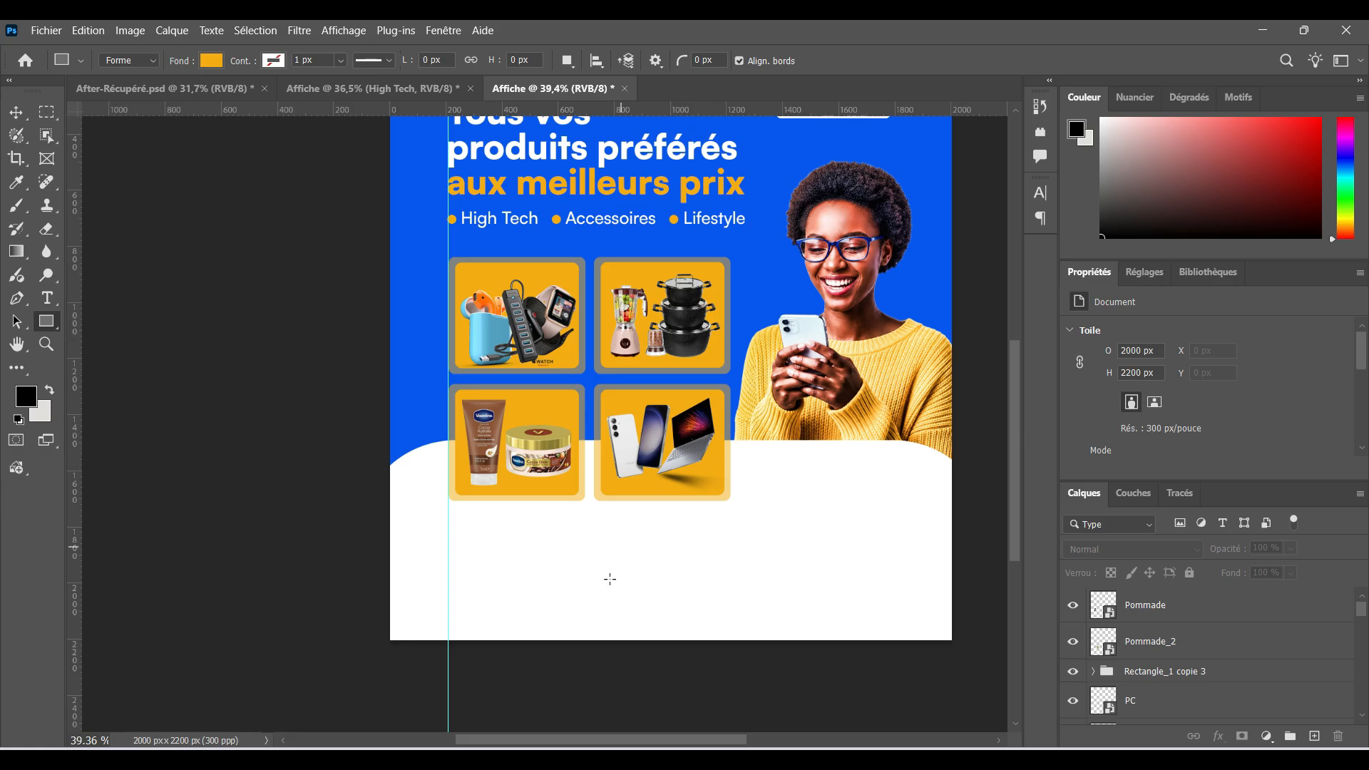
scroll(516, 553, "up", 3)
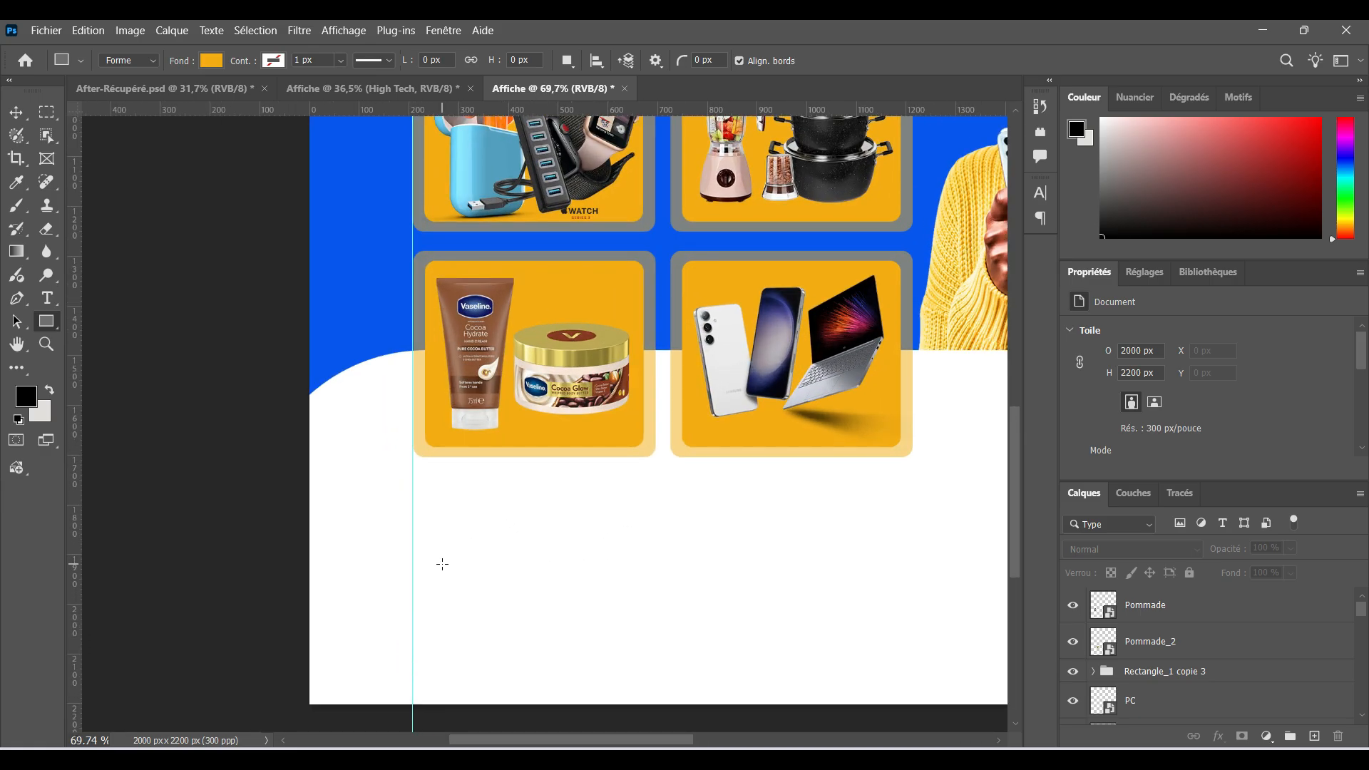
scroll(442, 564, "up", 1)
left_click_drag(409, 545, 721, 626)
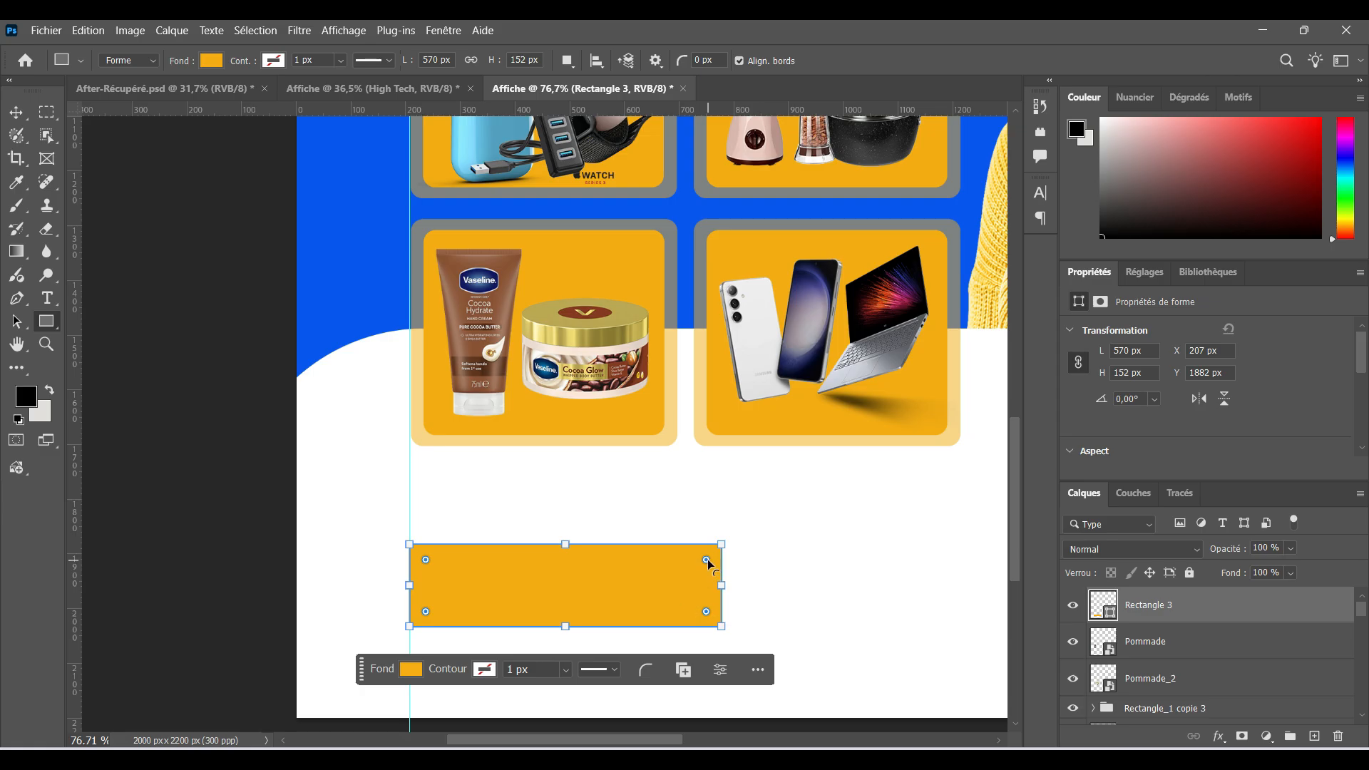
scroll(708, 559, "up", 3)
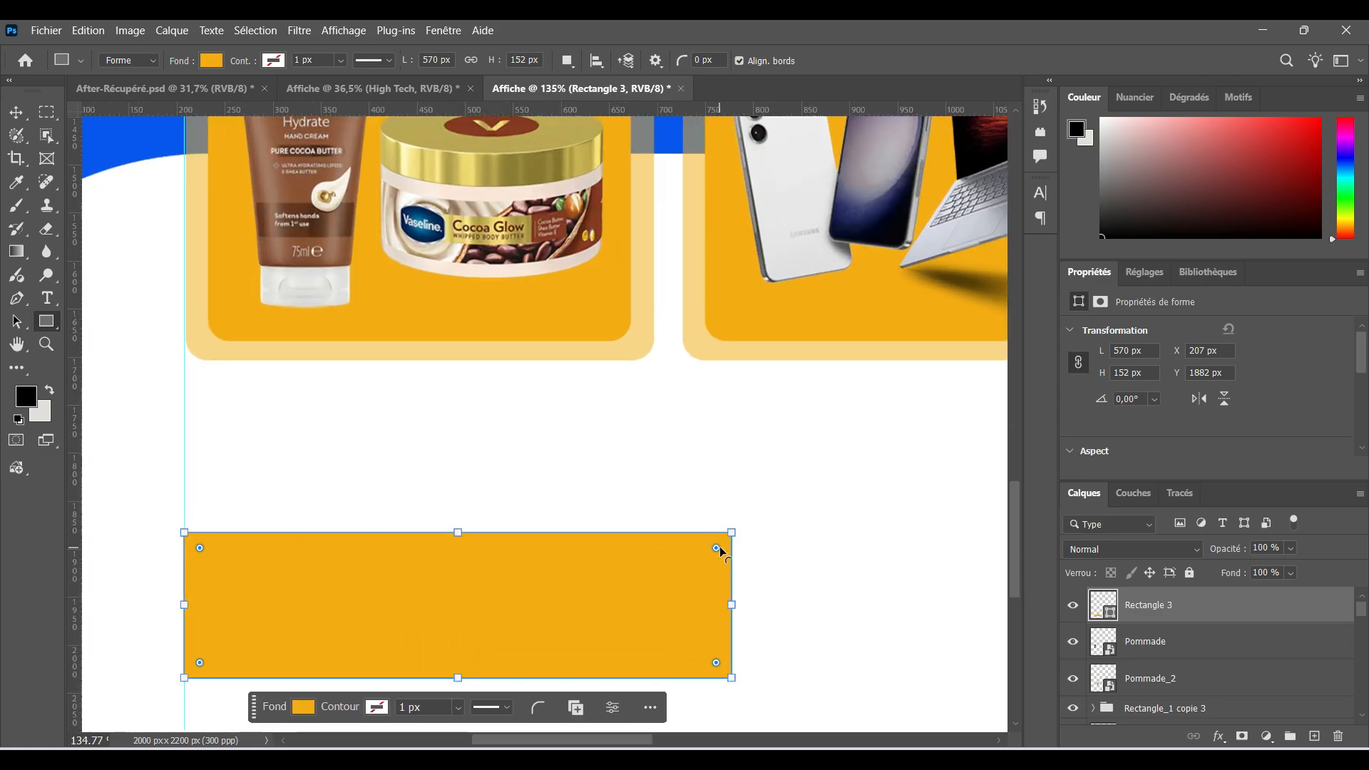
left_click_drag(712, 561, 714, 556)
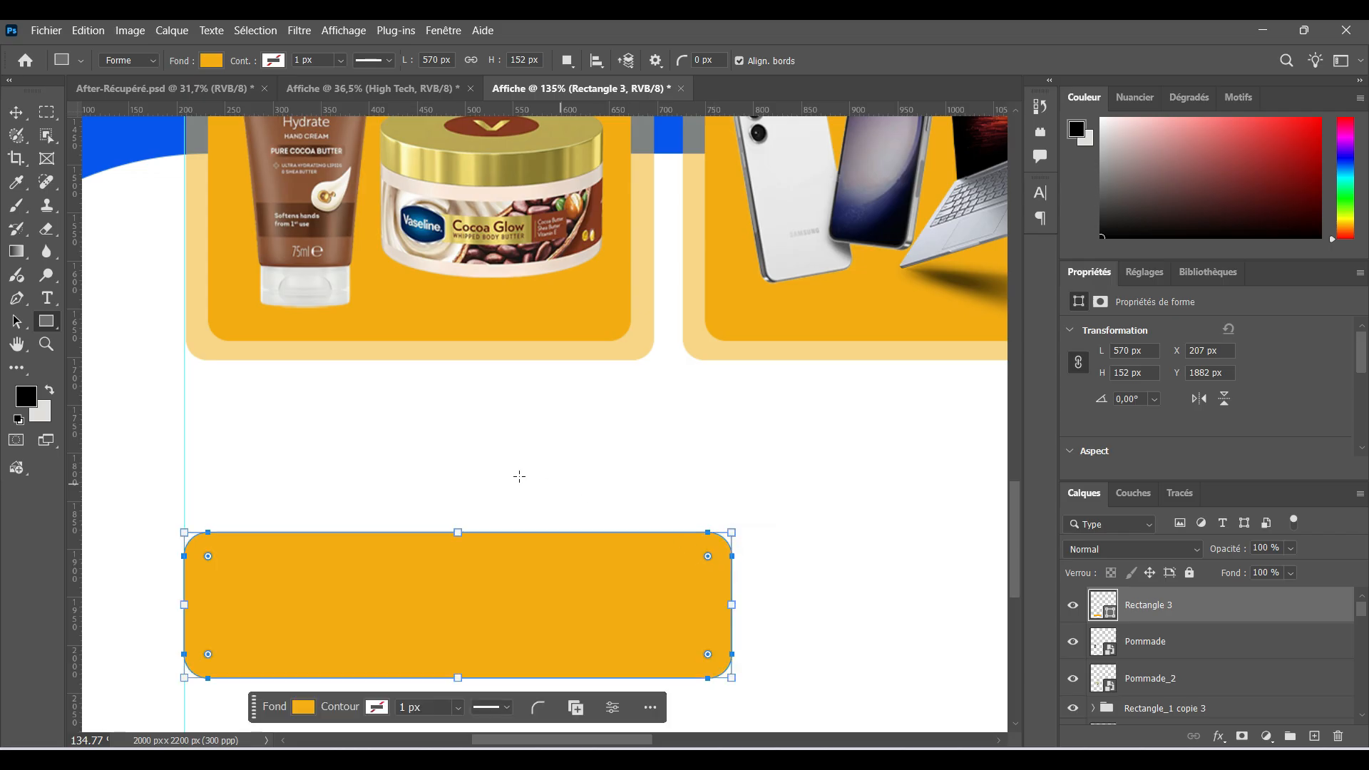
scroll(489, 467, "down", 2)
Duplicate the rounded orange rectangle and narrow the copy to a small block at the original's left end
key("v")
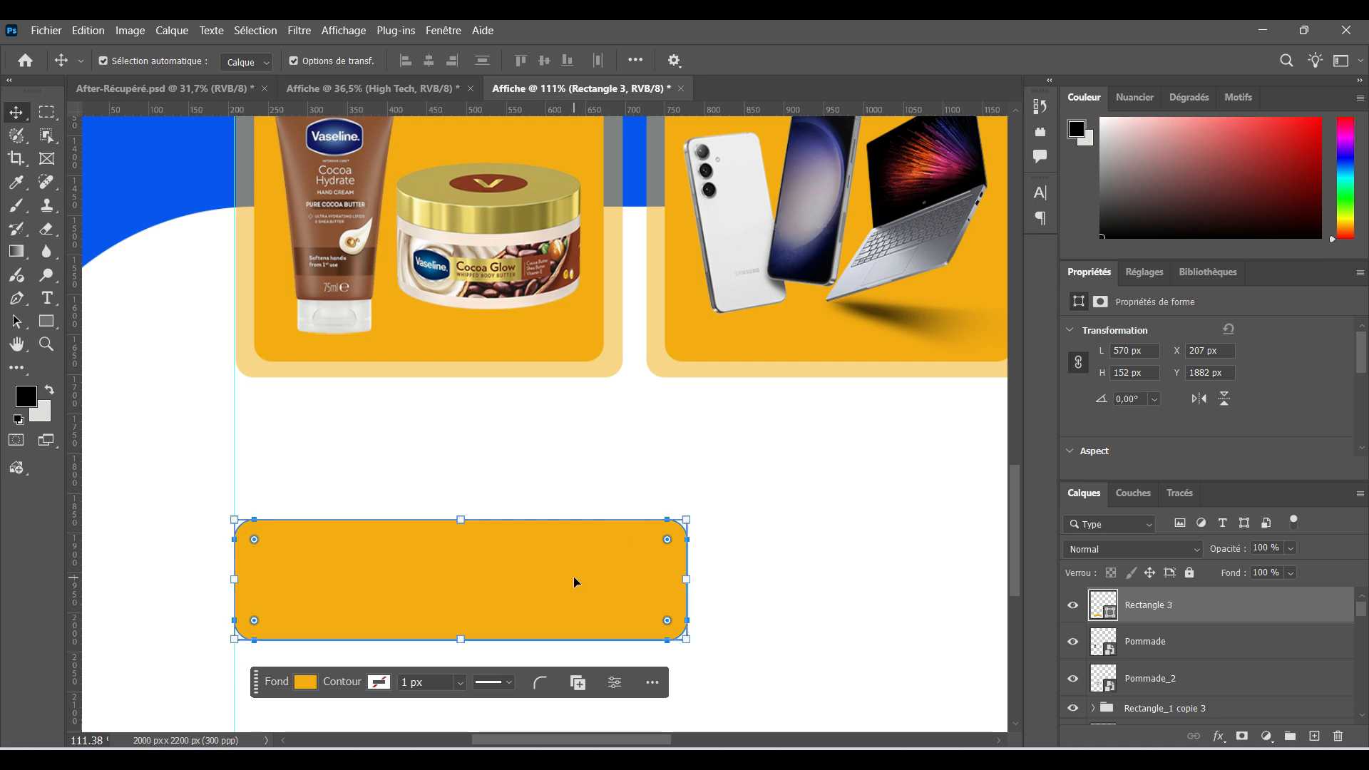
key("ctrl+j")
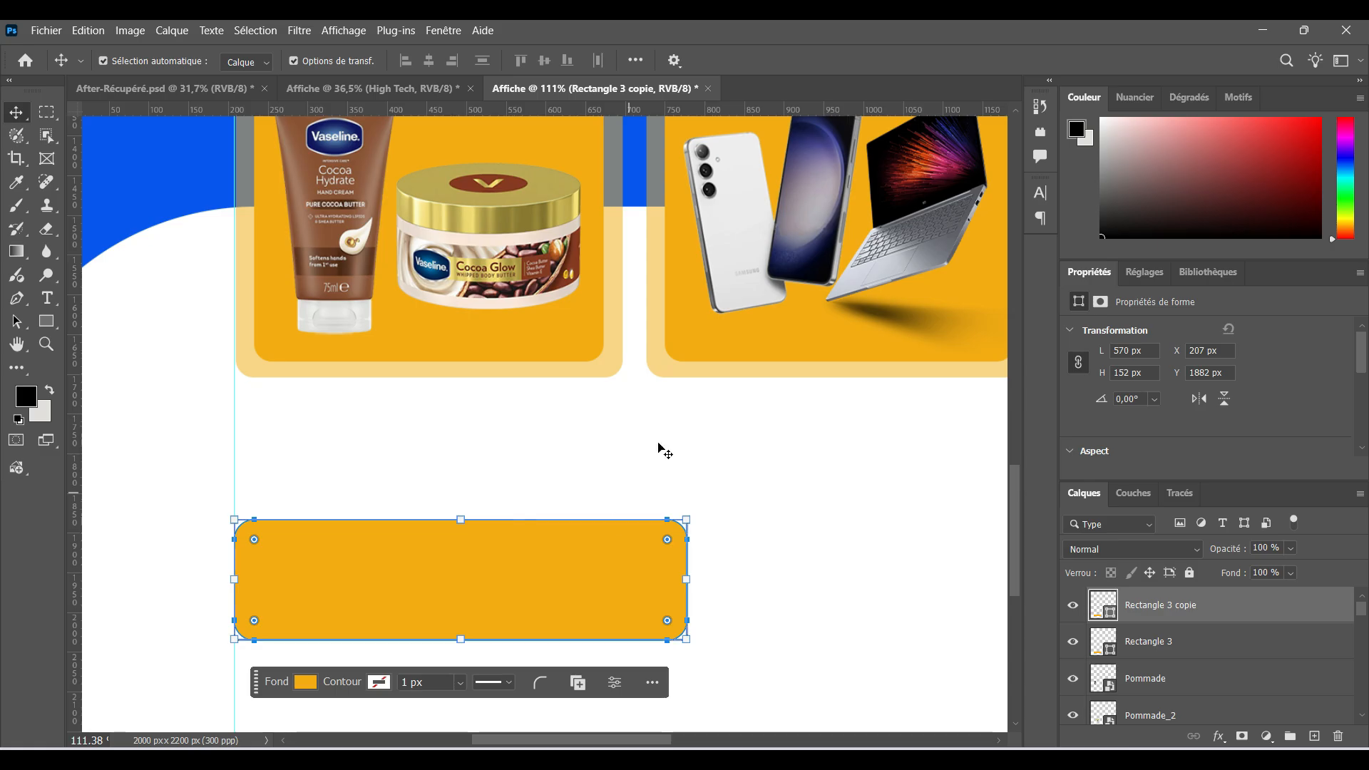
left_click(688, 581)
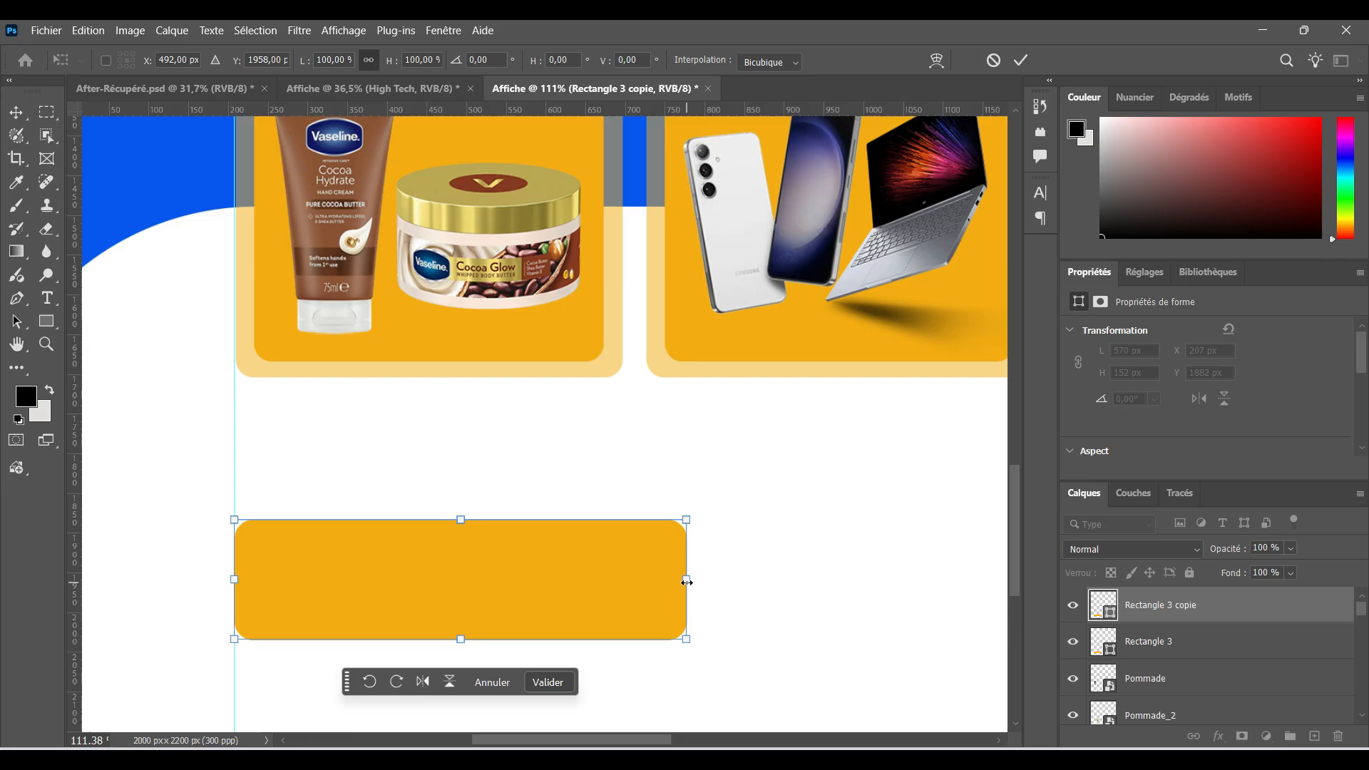
left_click_drag(687, 580, 329, 583)
left_click(1023, 59)
Fill the original wide rectangle, Rectangle 3, with the recently used blue and deselect it
left_click(605, 577)
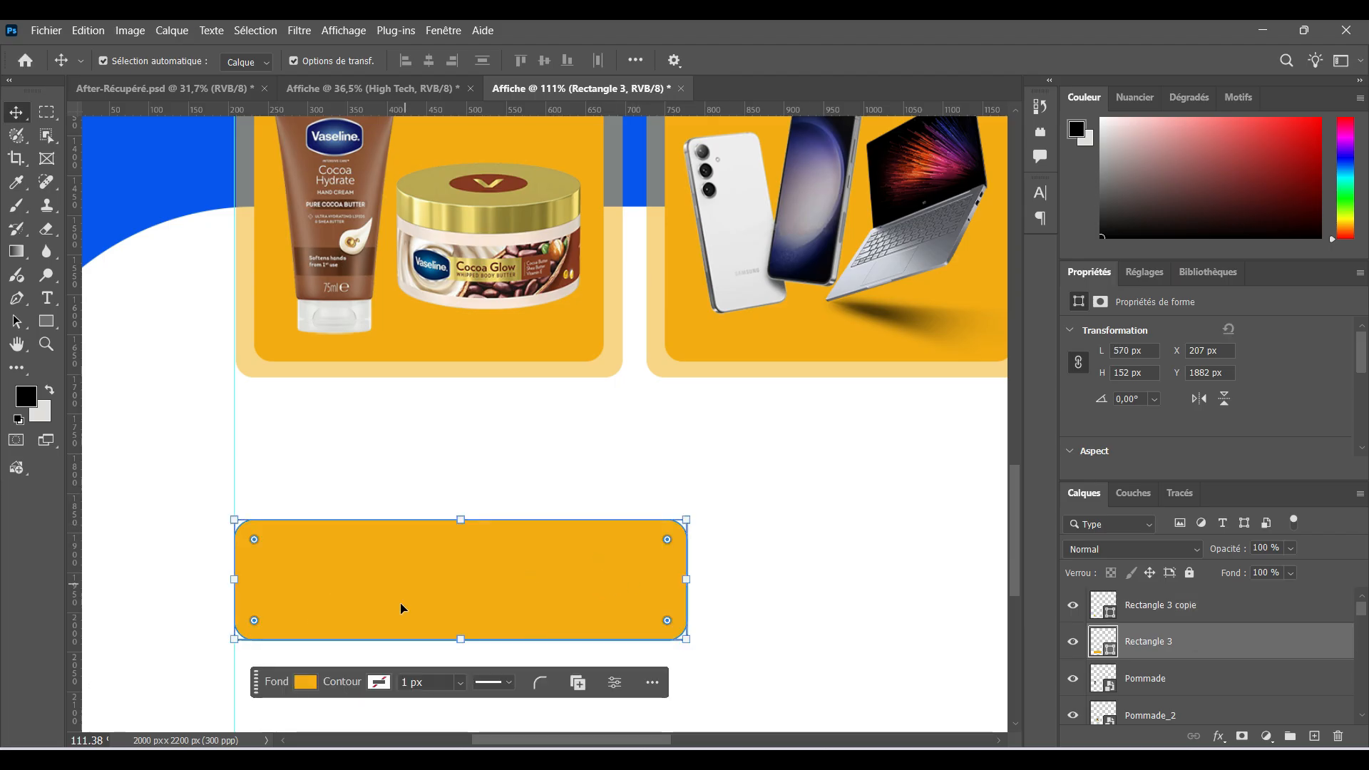
left_click(305, 681)
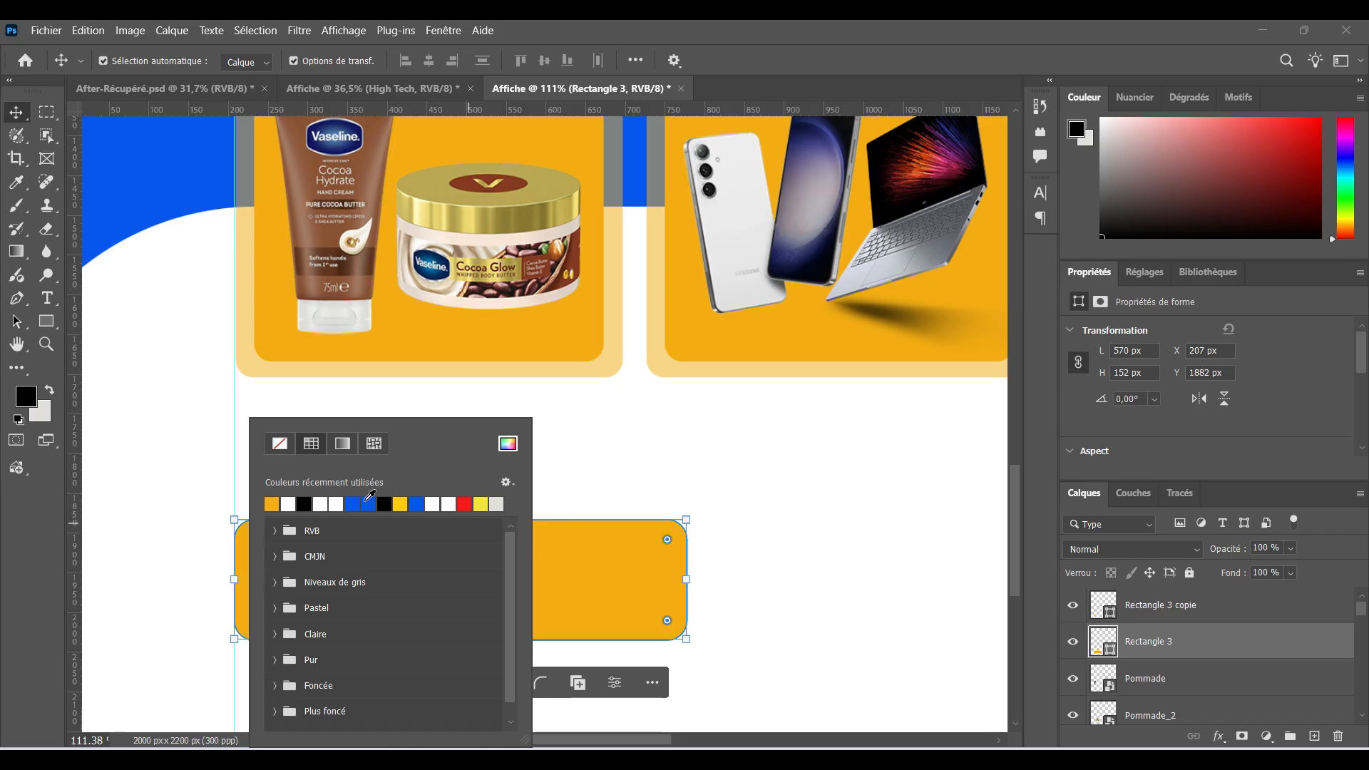
left_click(369, 504)
left_click(632, 379)
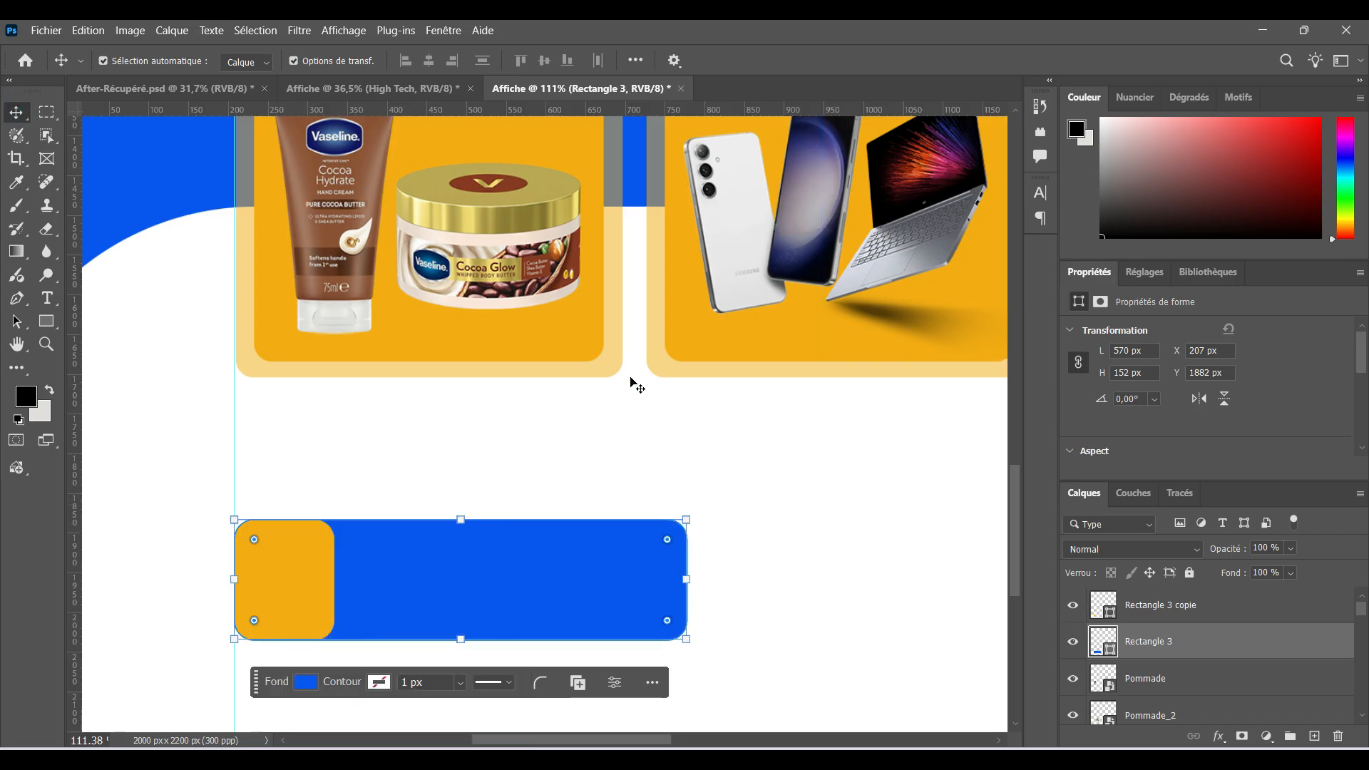
left_click(669, 391)
Examine the size and placement of the blue and orange bar relative to the cards and the poster's lower edge
scroll(664, 413, "down", 5)
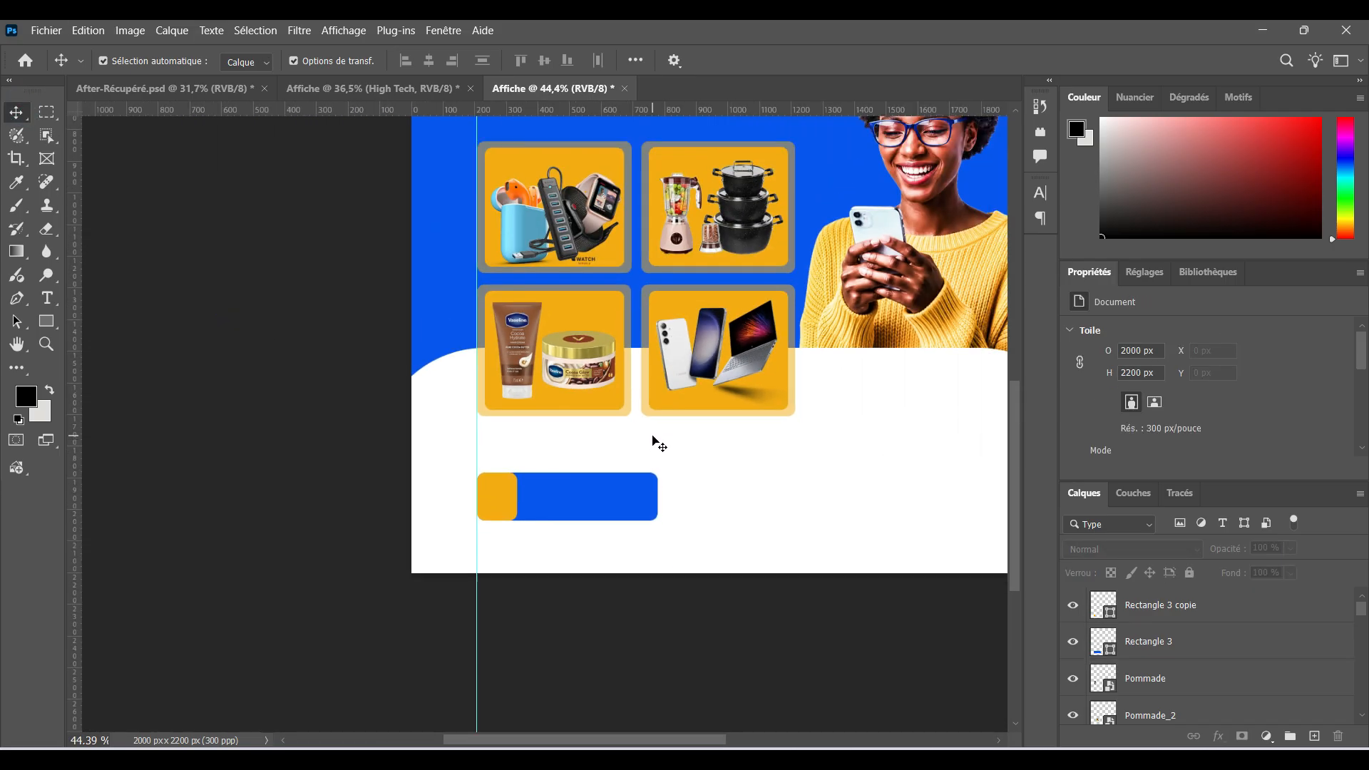
scroll(657, 429, "up", 5)
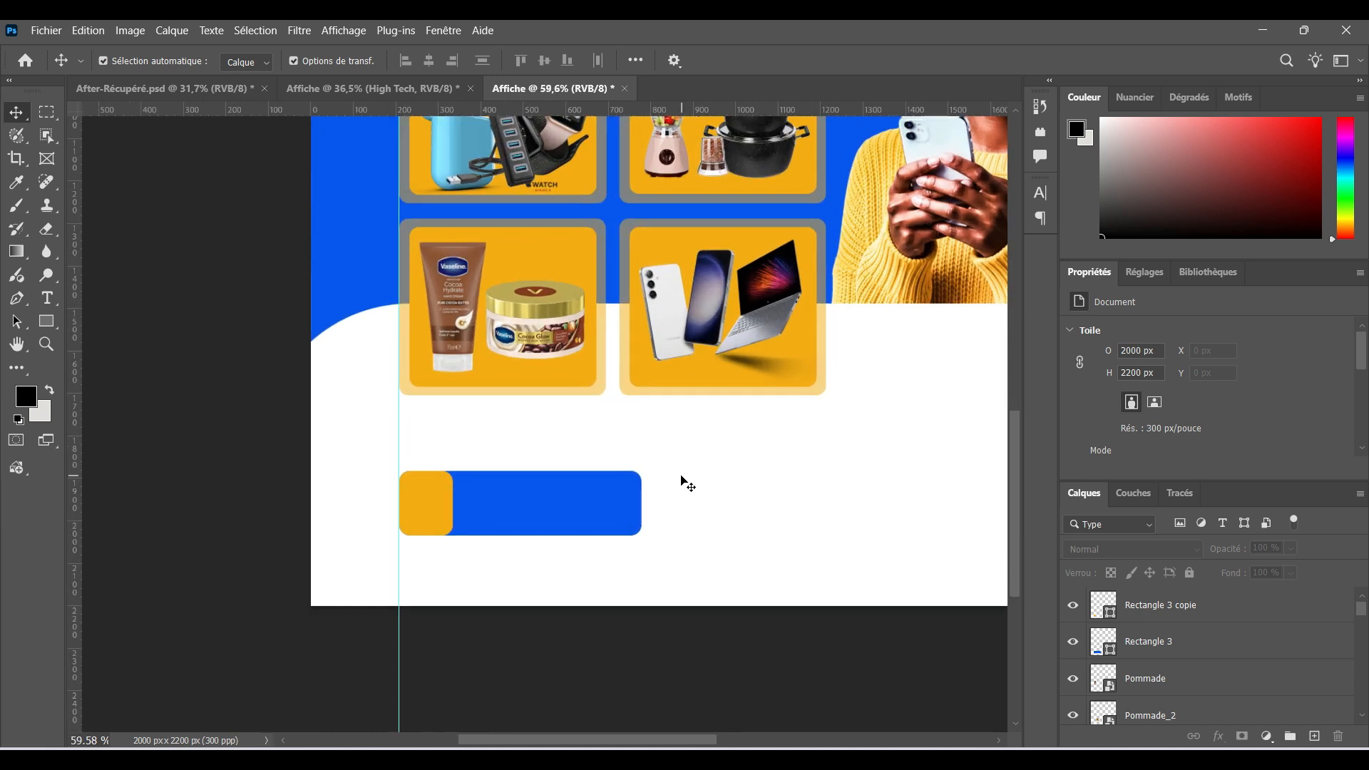
left_click(599, 481)
scroll(599, 481, "up", 1)
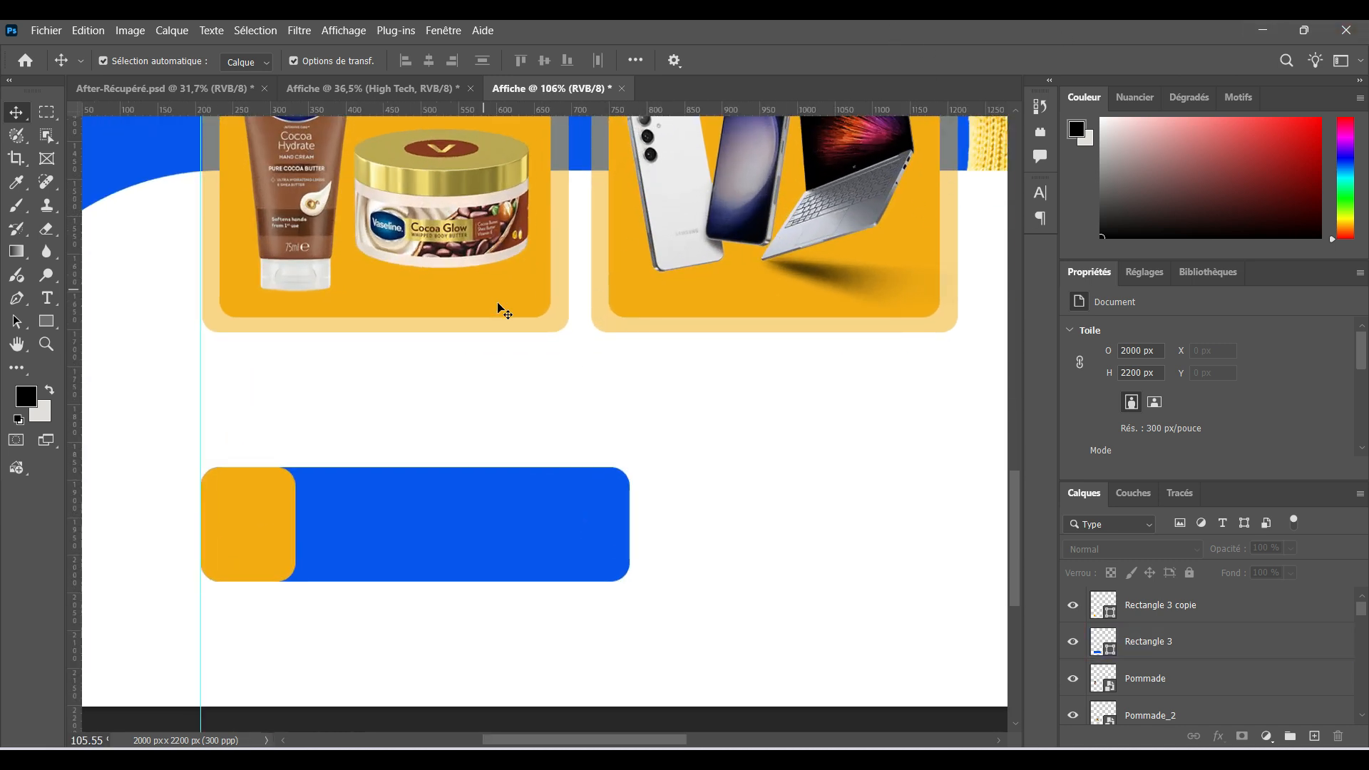
scroll(540, 344, "down", 1)
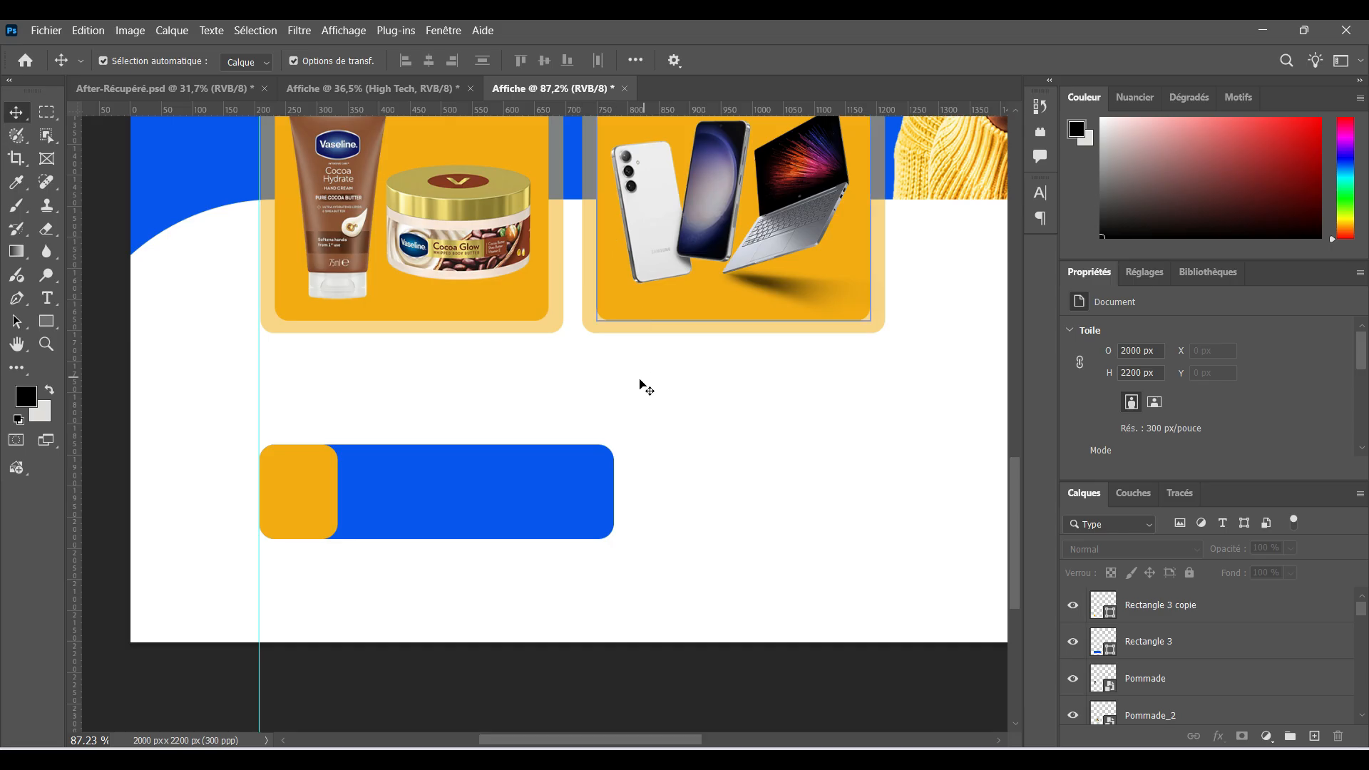
scroll(642, 394, "down", 1)
scroll(742, 397, "down", 2)
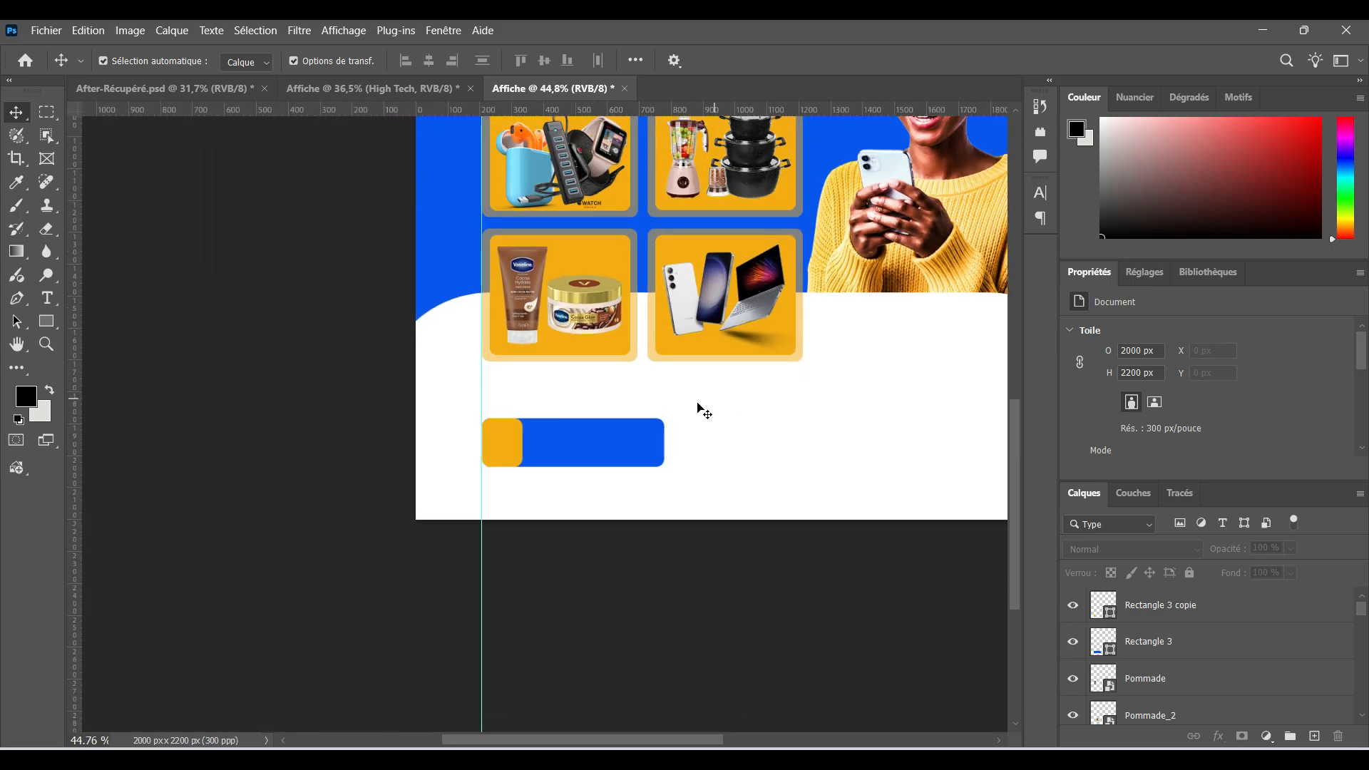
left_click(493, 442)
scroll(472, 449, "up", 1)
scroll(482, 451, "up", 2)
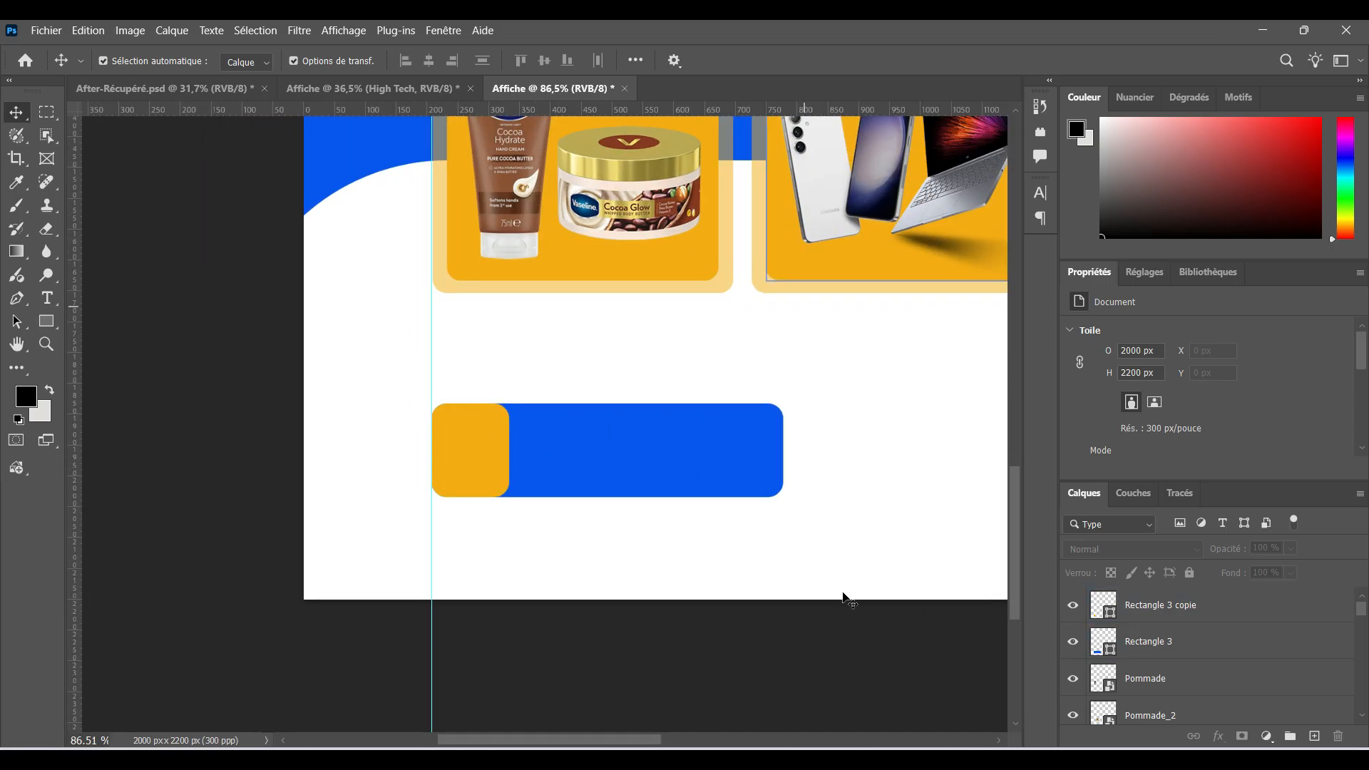
Switch to Flaticon in the browser, leave the open Www icon and search the icons for phone
mouse_move(840, 758)
left_click(863, 702)
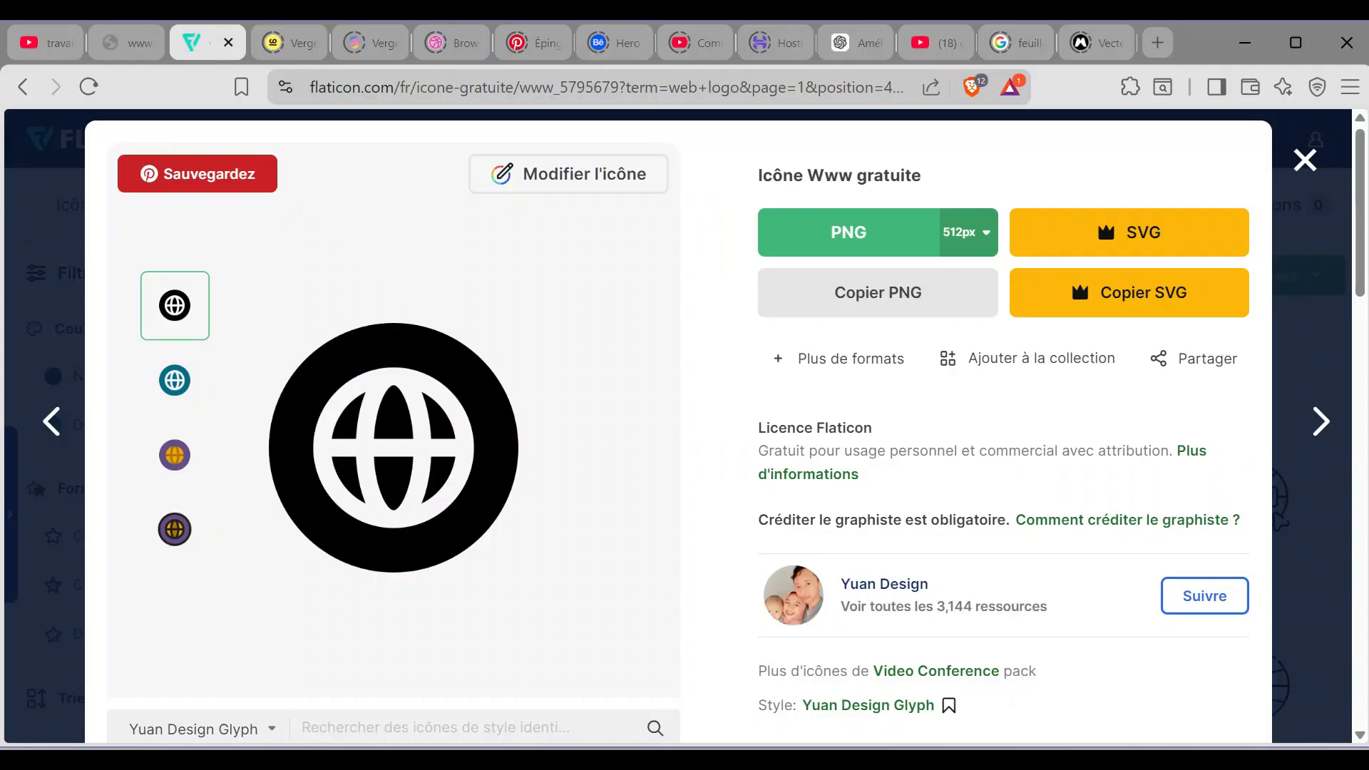
left_click(1305, 160)
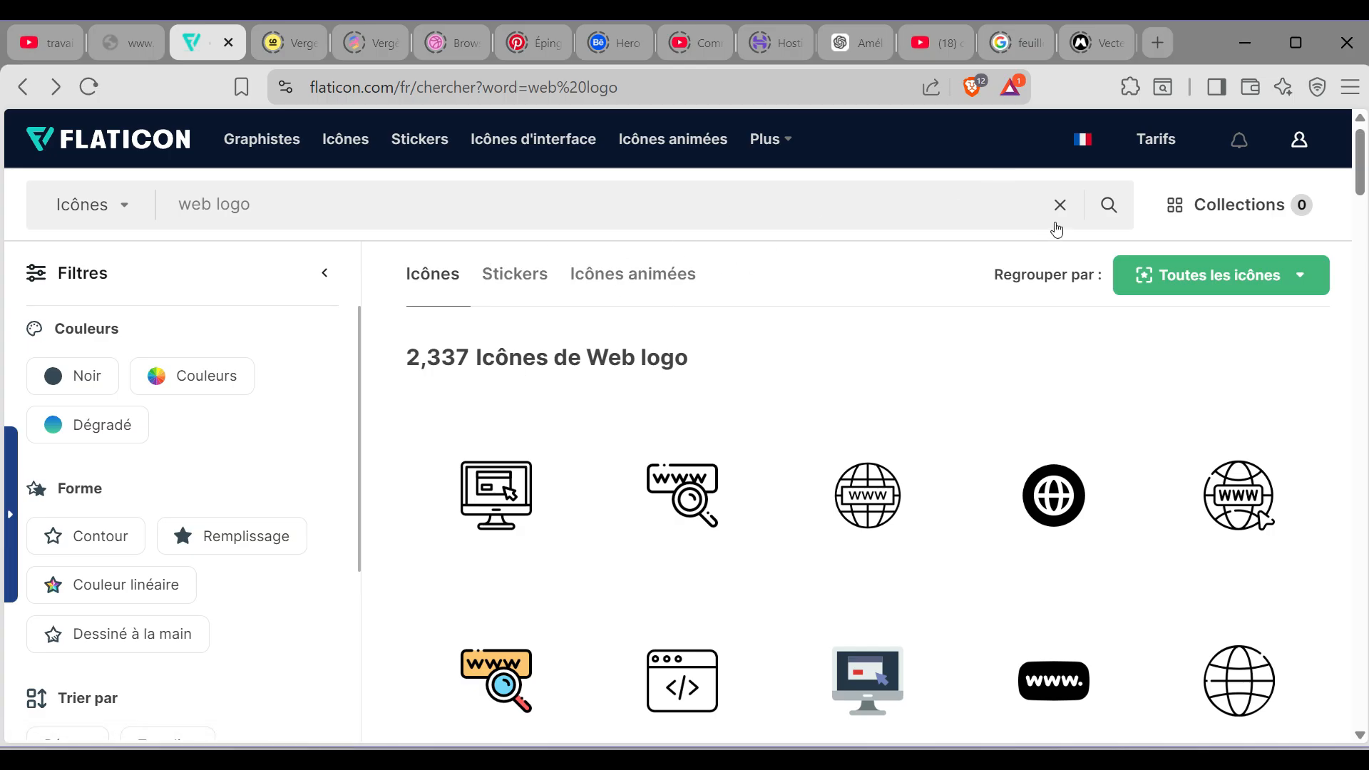
left_click(1067, 213)
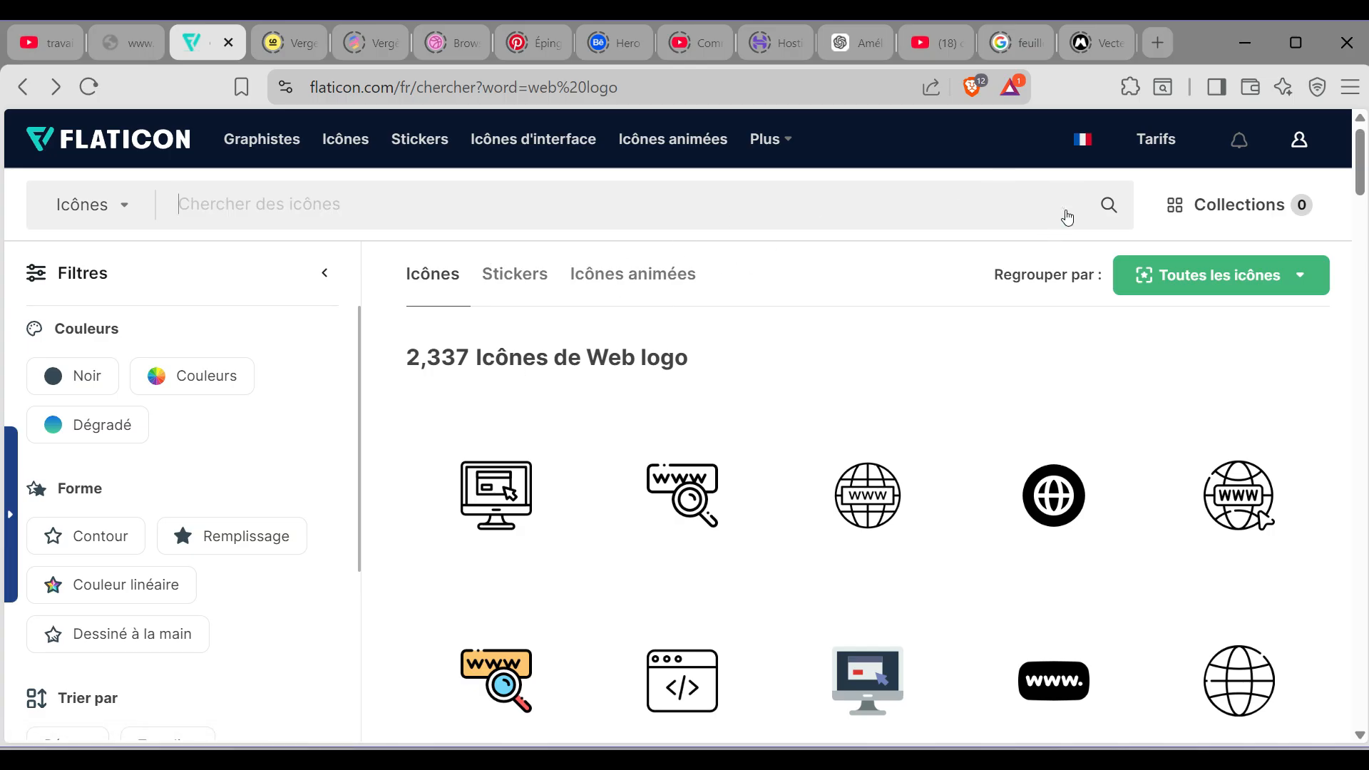
type("Pho")
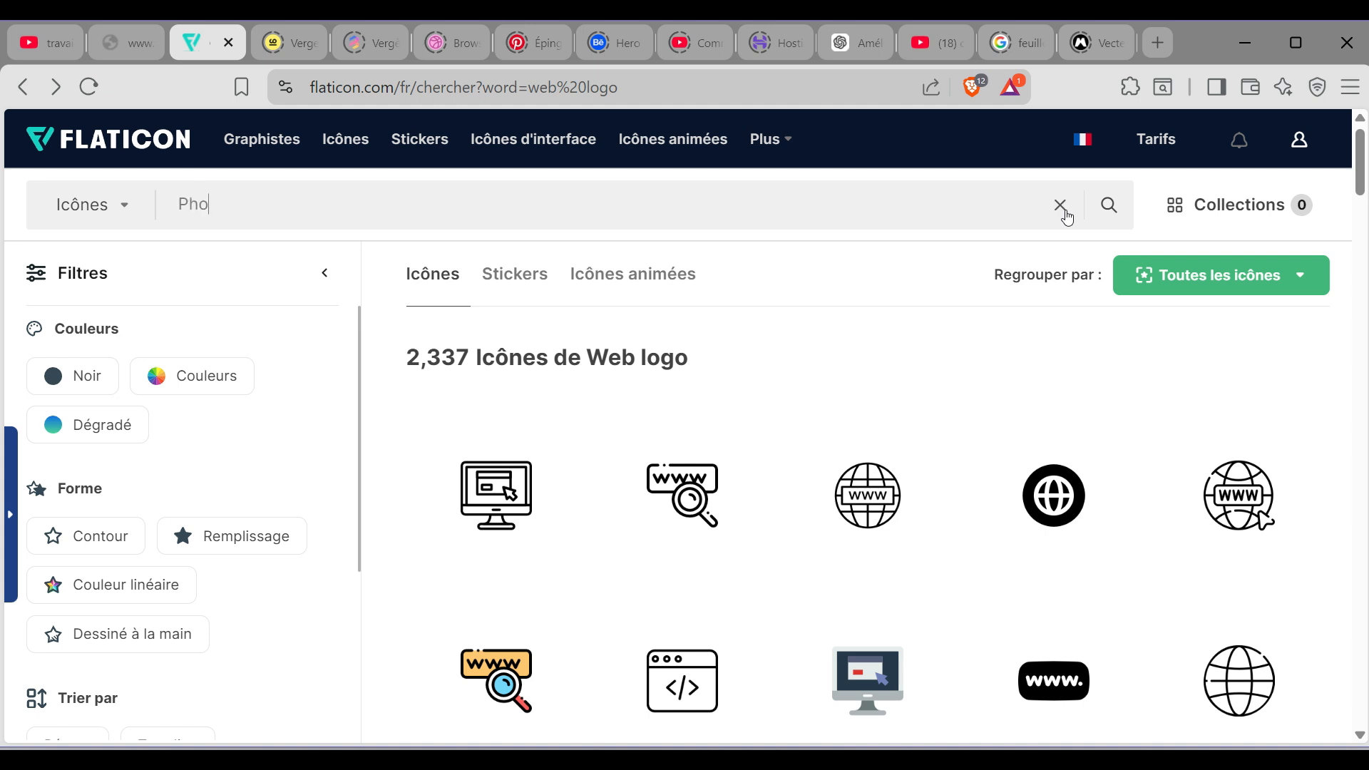
key("Return")
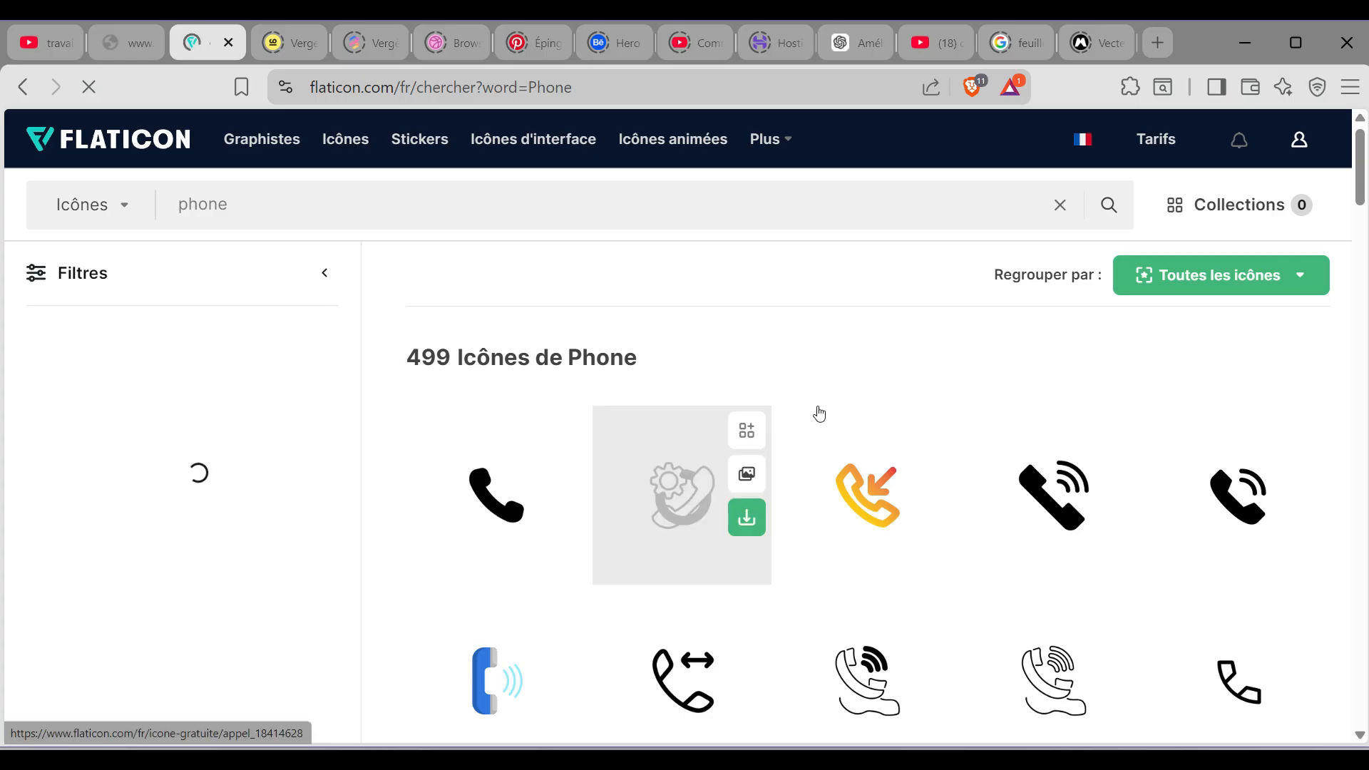
Find the Appel icon with a handset and speech bubble among the phone results, open it and copy its PNG
scroll(1057, 396, "down", 5)
scroll(1057, 396, "down", 8)
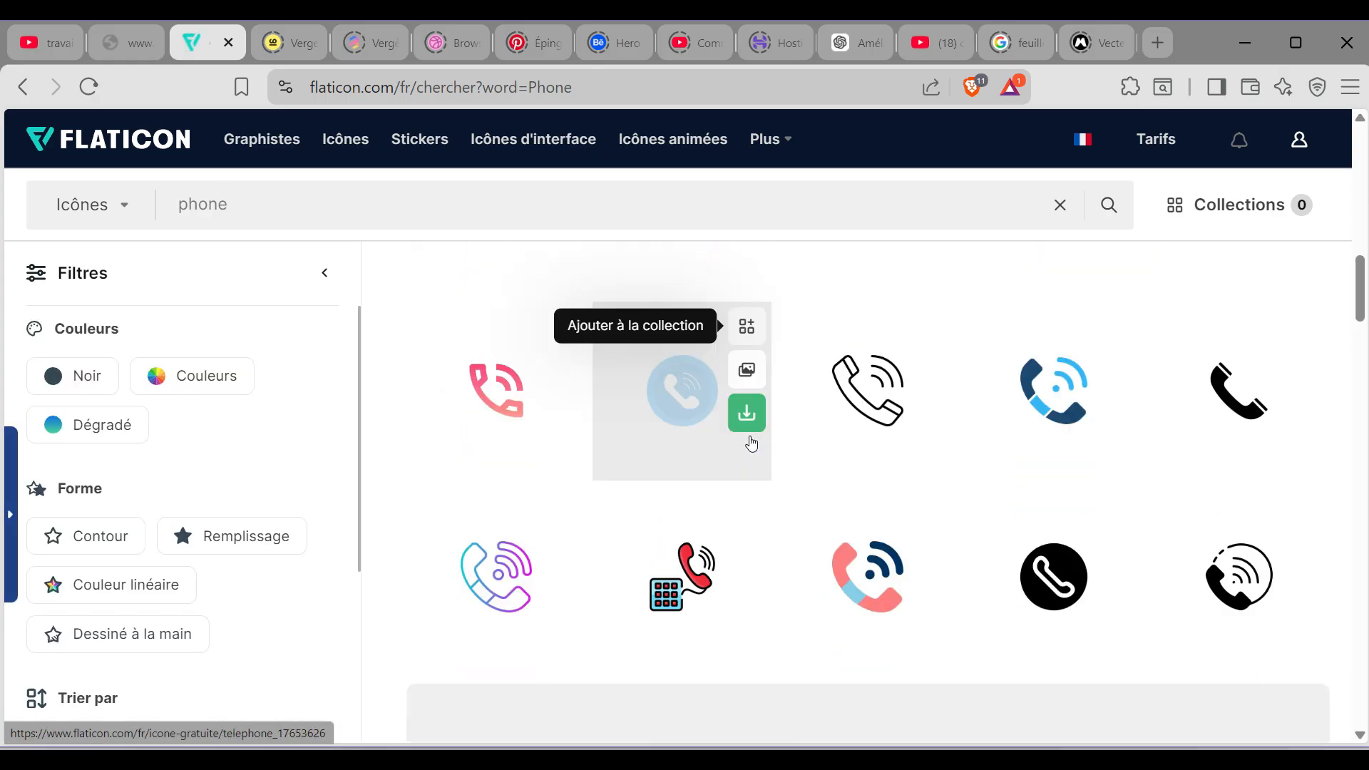
scroll(974, 413, "down", 10)
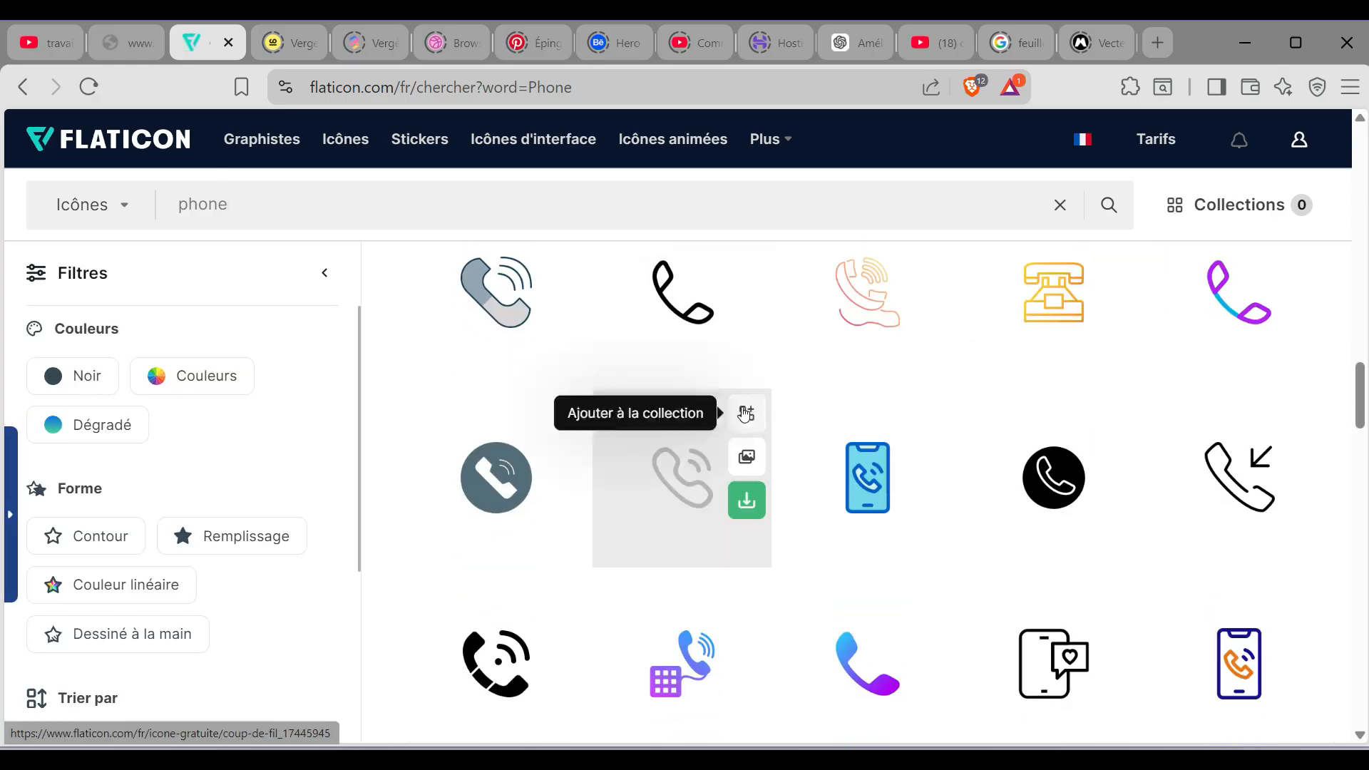
scroll(907, 398, "down", 10)
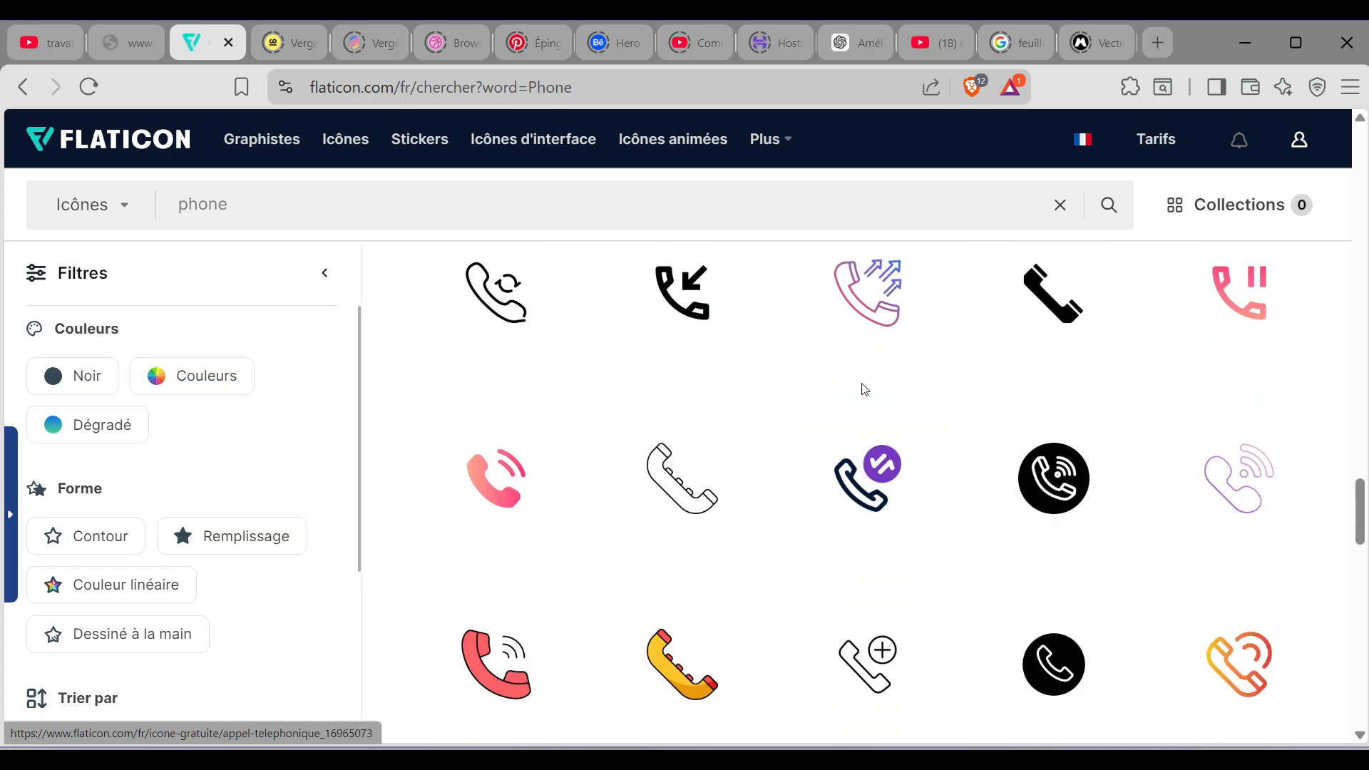
scroll(922, 389, "down", 3)
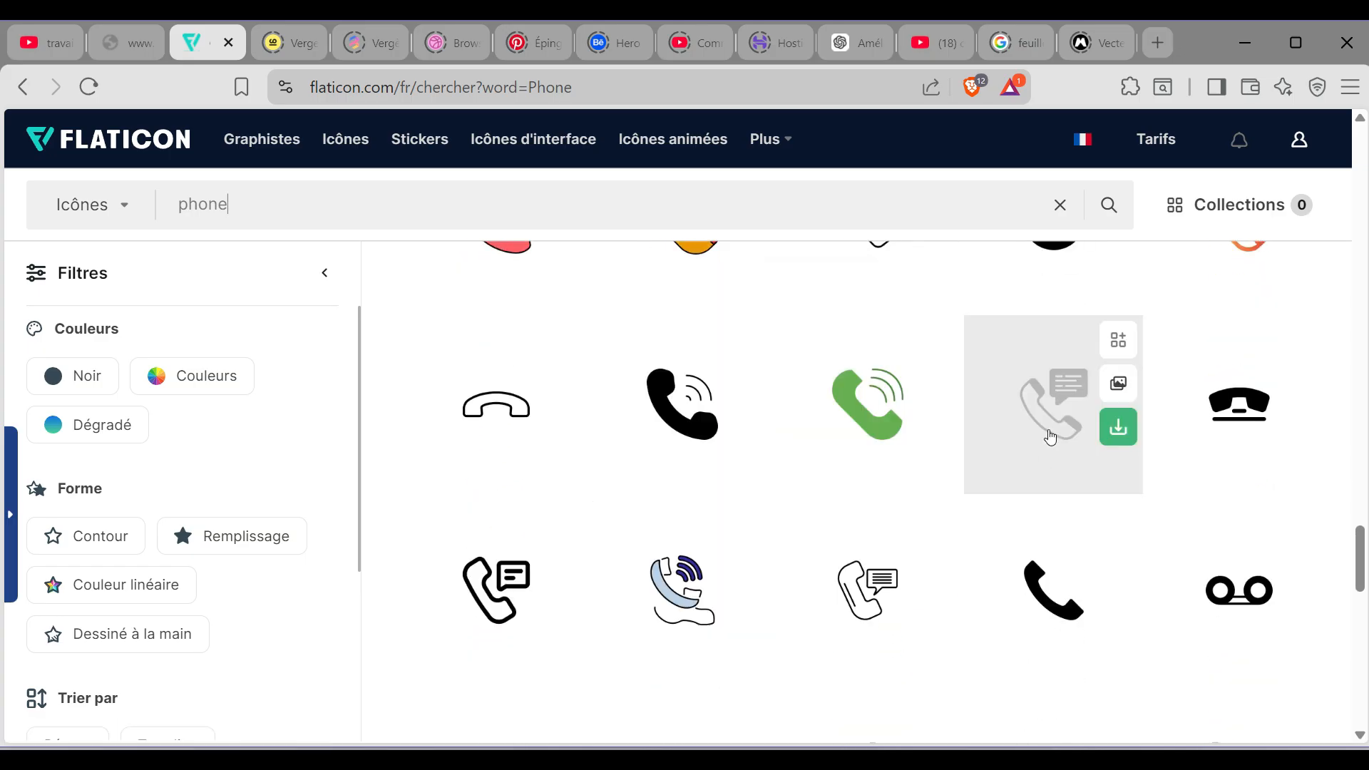
left_click(1048, 436)
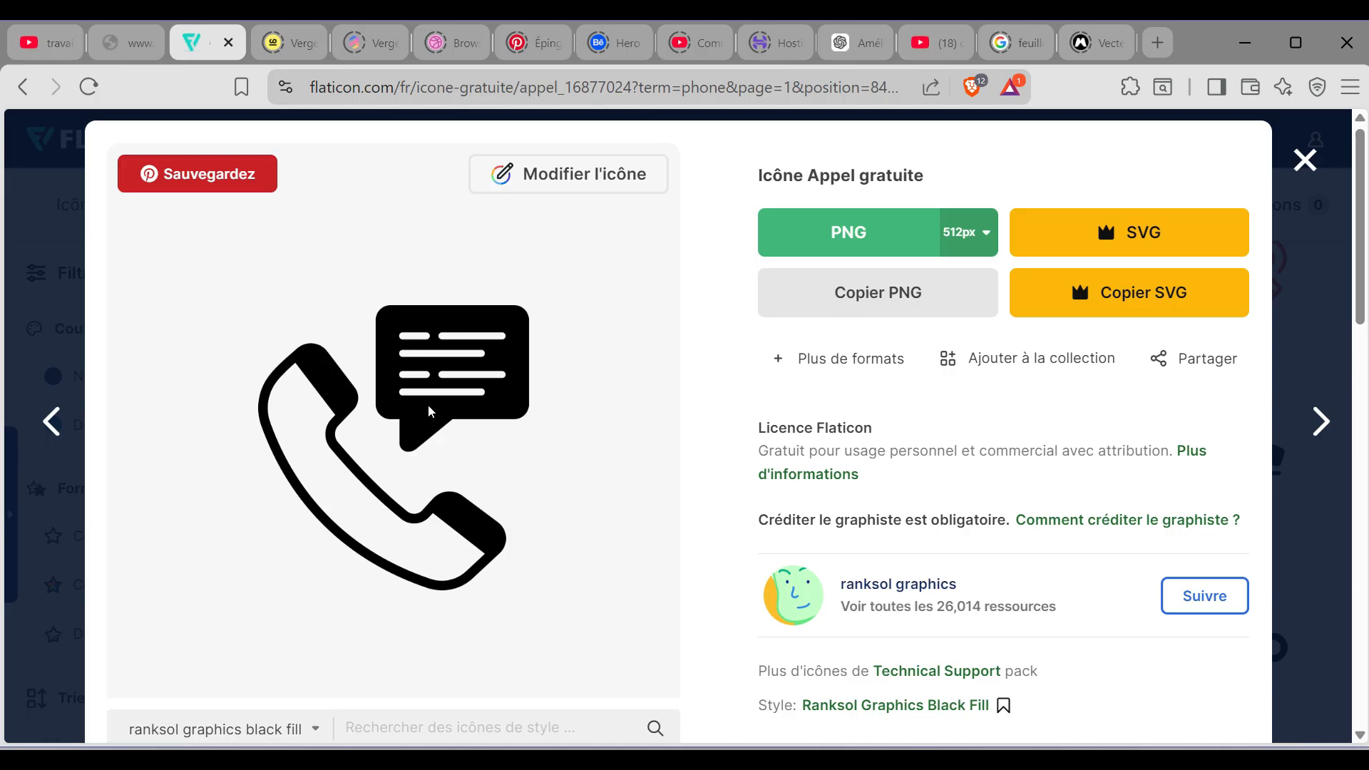
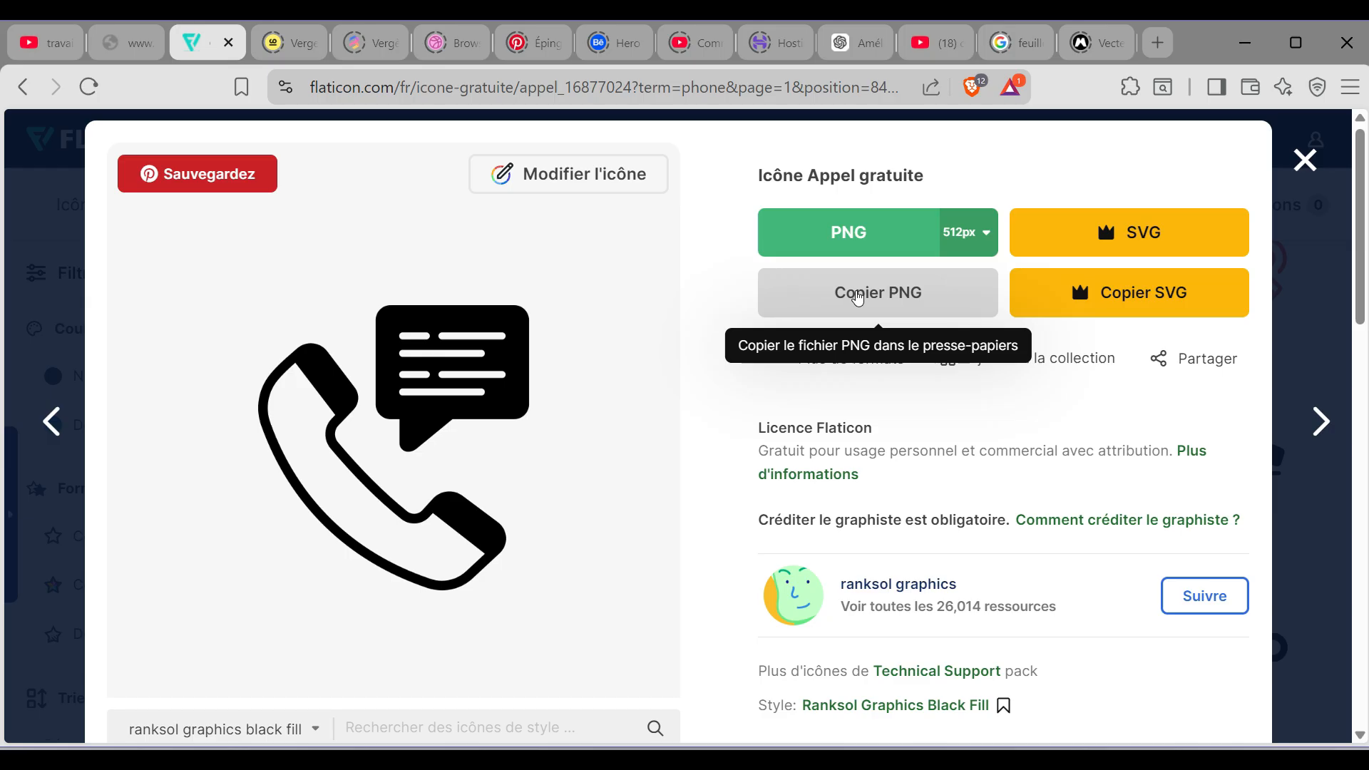
left_click(534, 185)
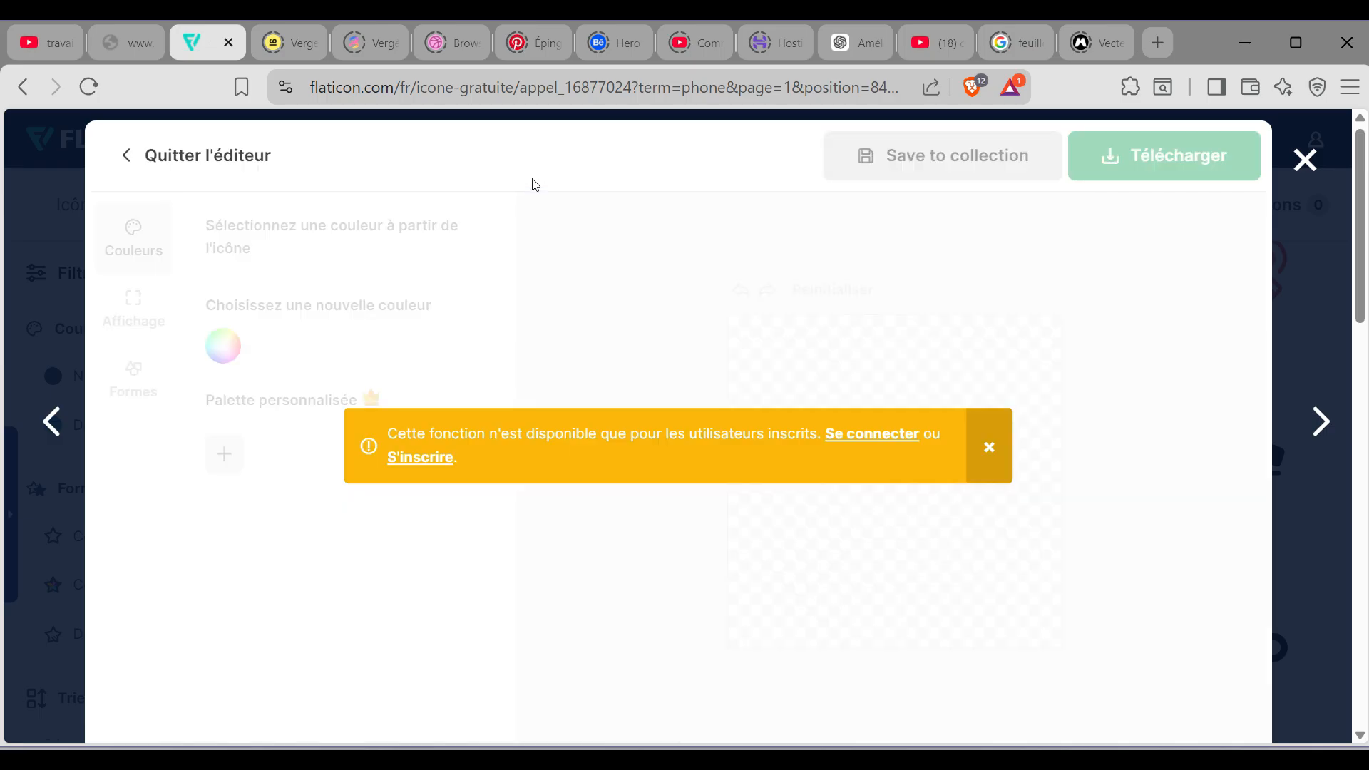
left_click(993, 449)
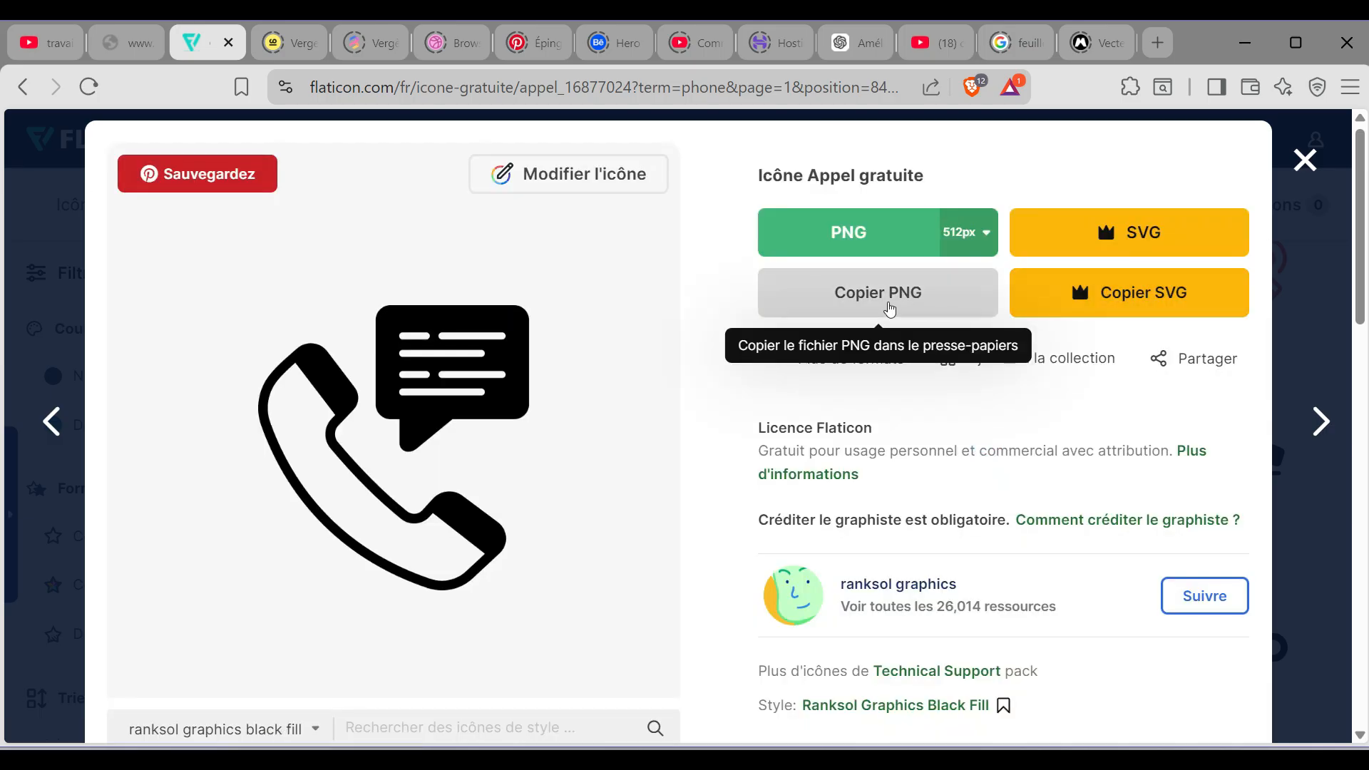
Switch to Photoshop, paste the phone icon and scale it to about 76 × 80 px inside the orange block
left_click(860, 759)
left_click(461, 464)
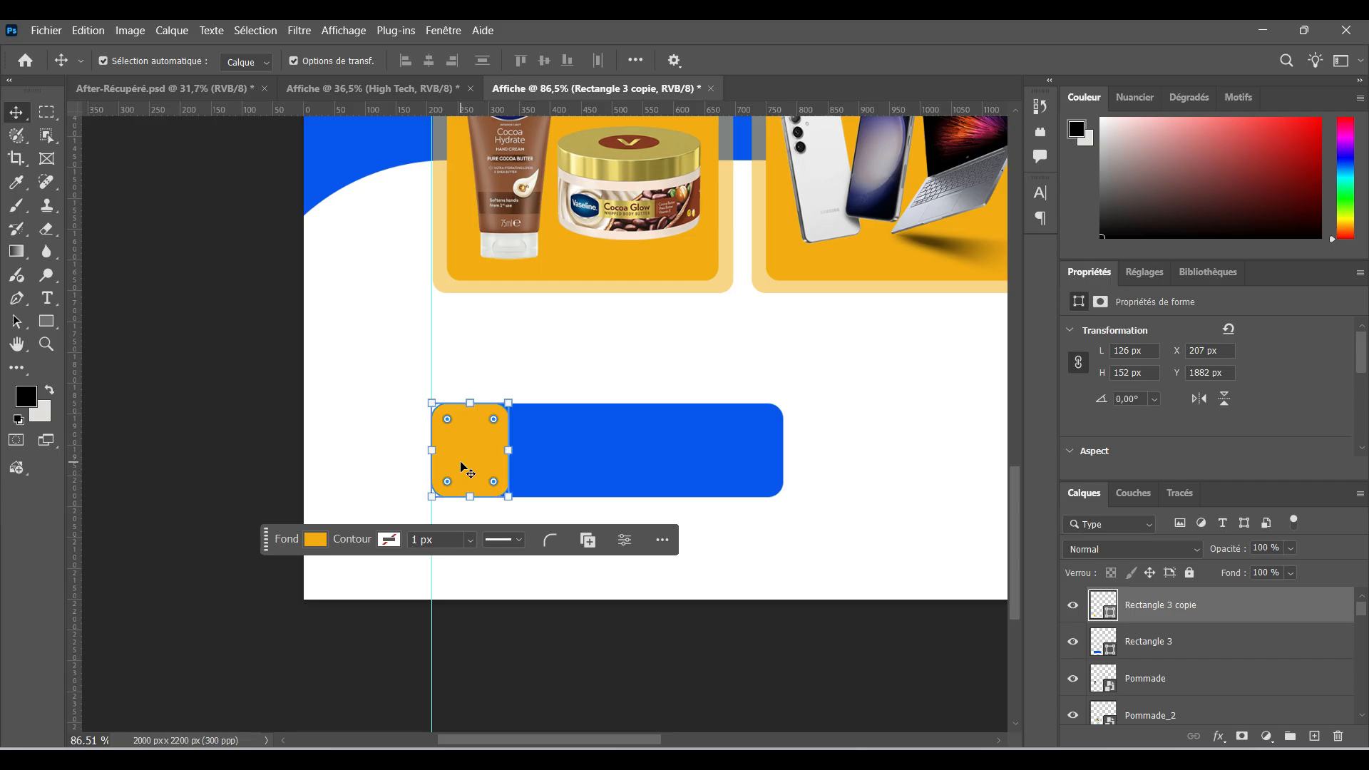
key("ctrl+v")
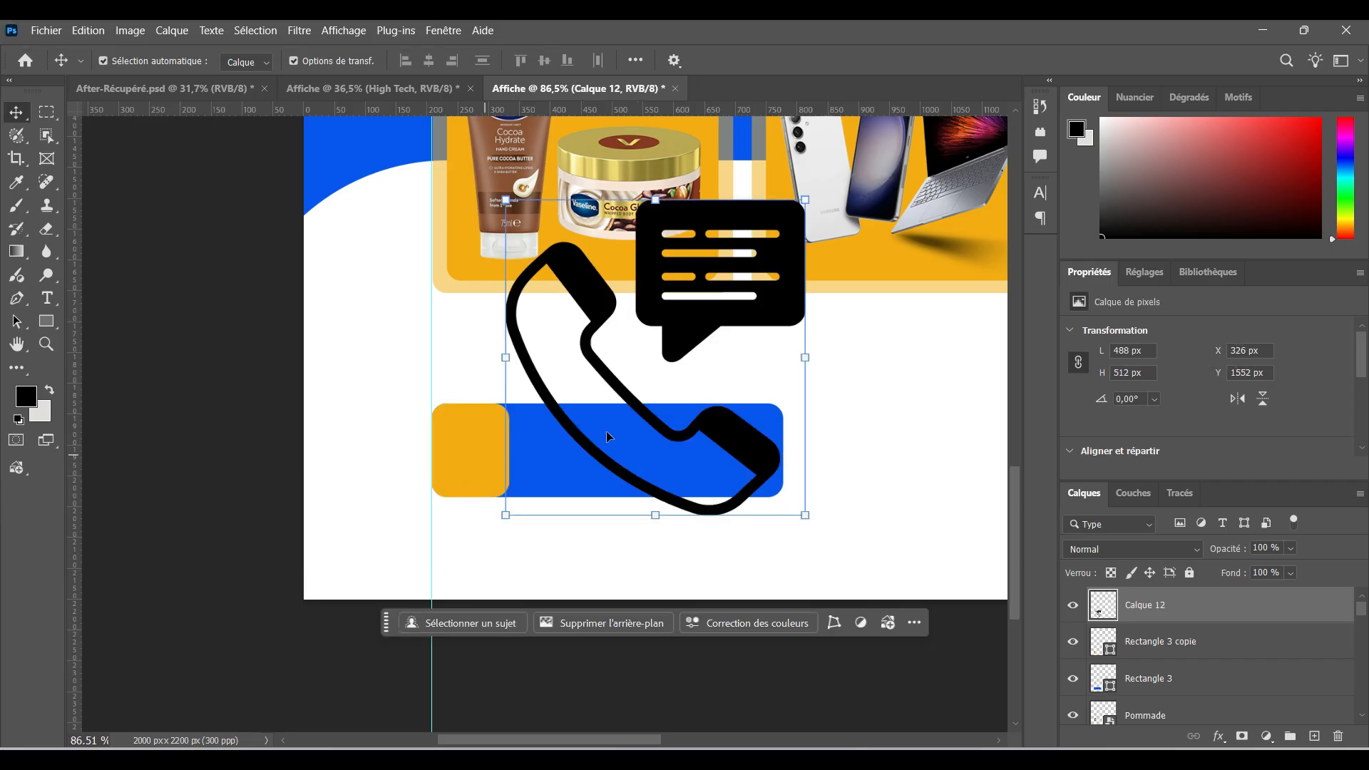
left_click_drag(805, 200, 387, 403)
scroll(515, 501, "up", 5)
left_click_drag(458, 333, 466, 320)
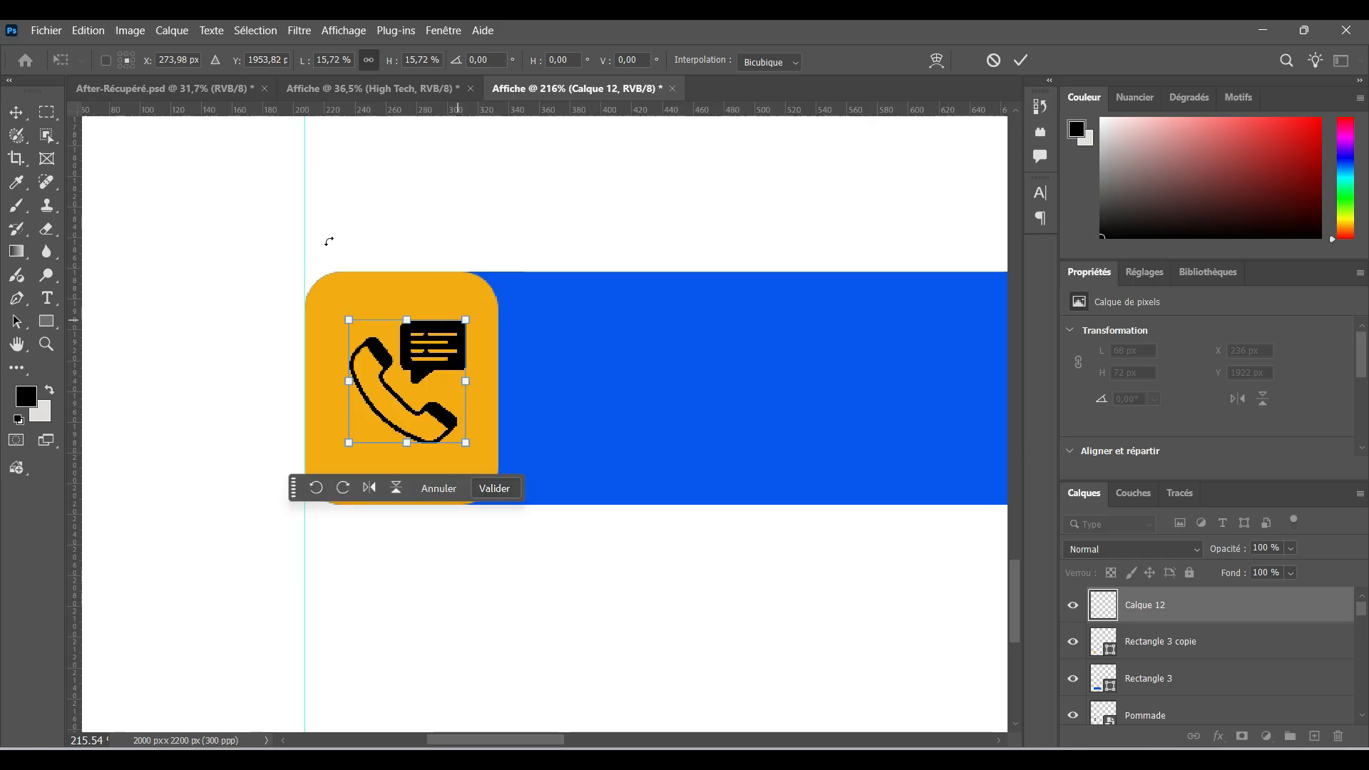
left_click(1025, 62)
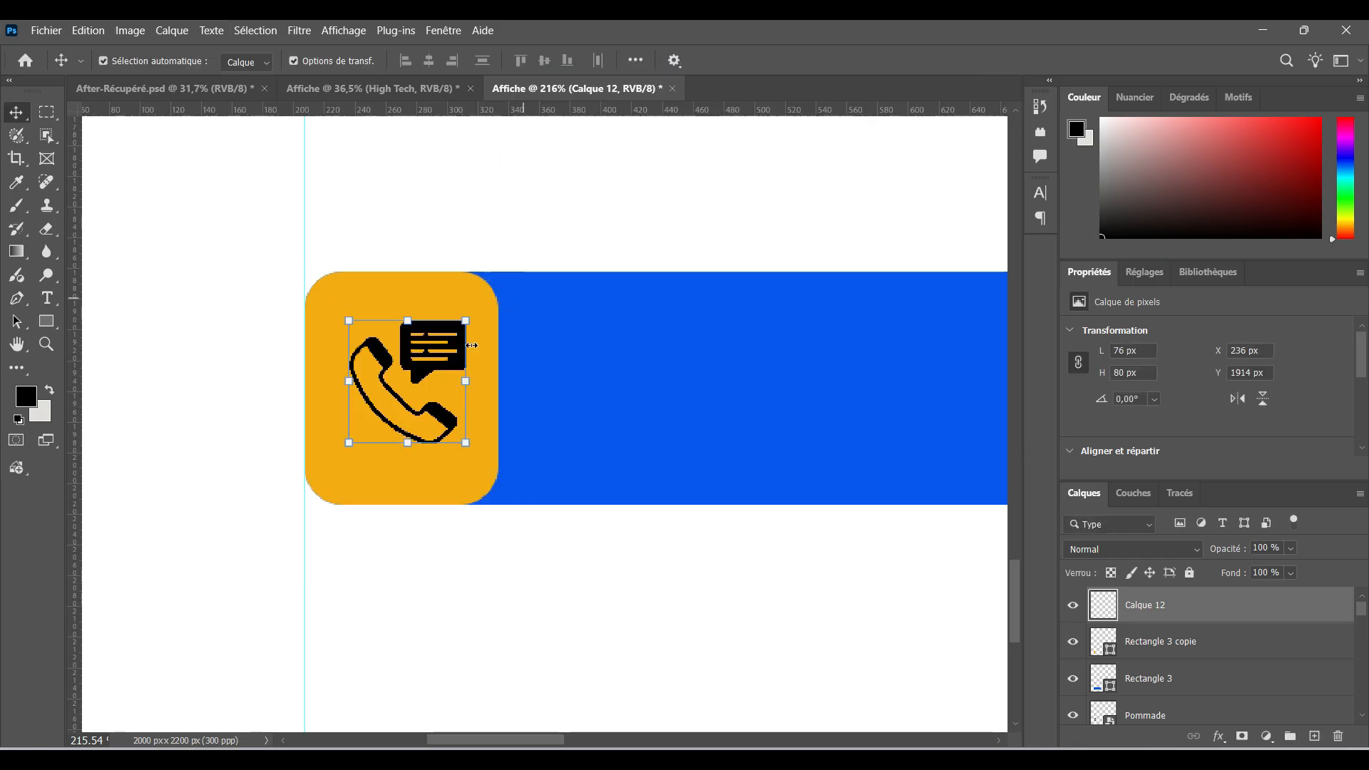
Center the phone icon horizontally and vertically on the orange block, Rectangle 3 copie
left_click(365, 298)
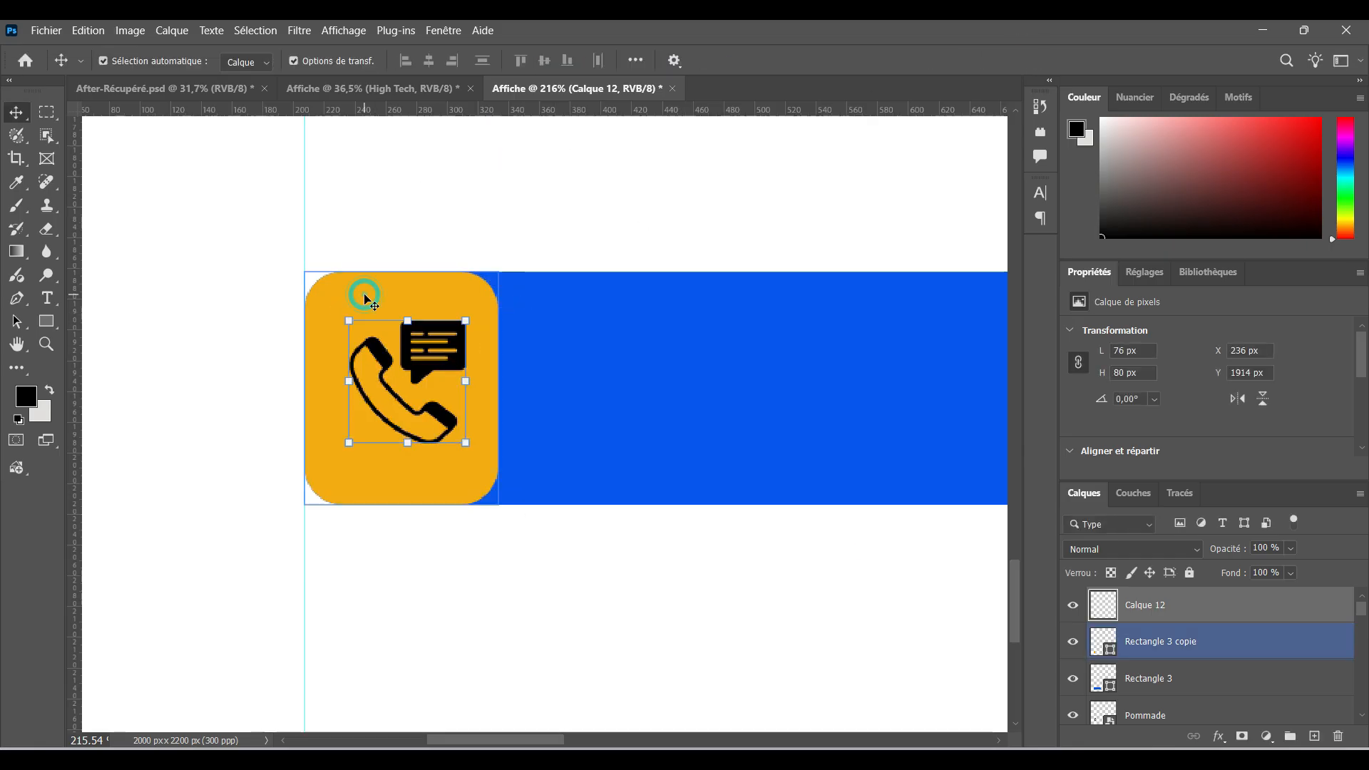
left_click(428, 62)
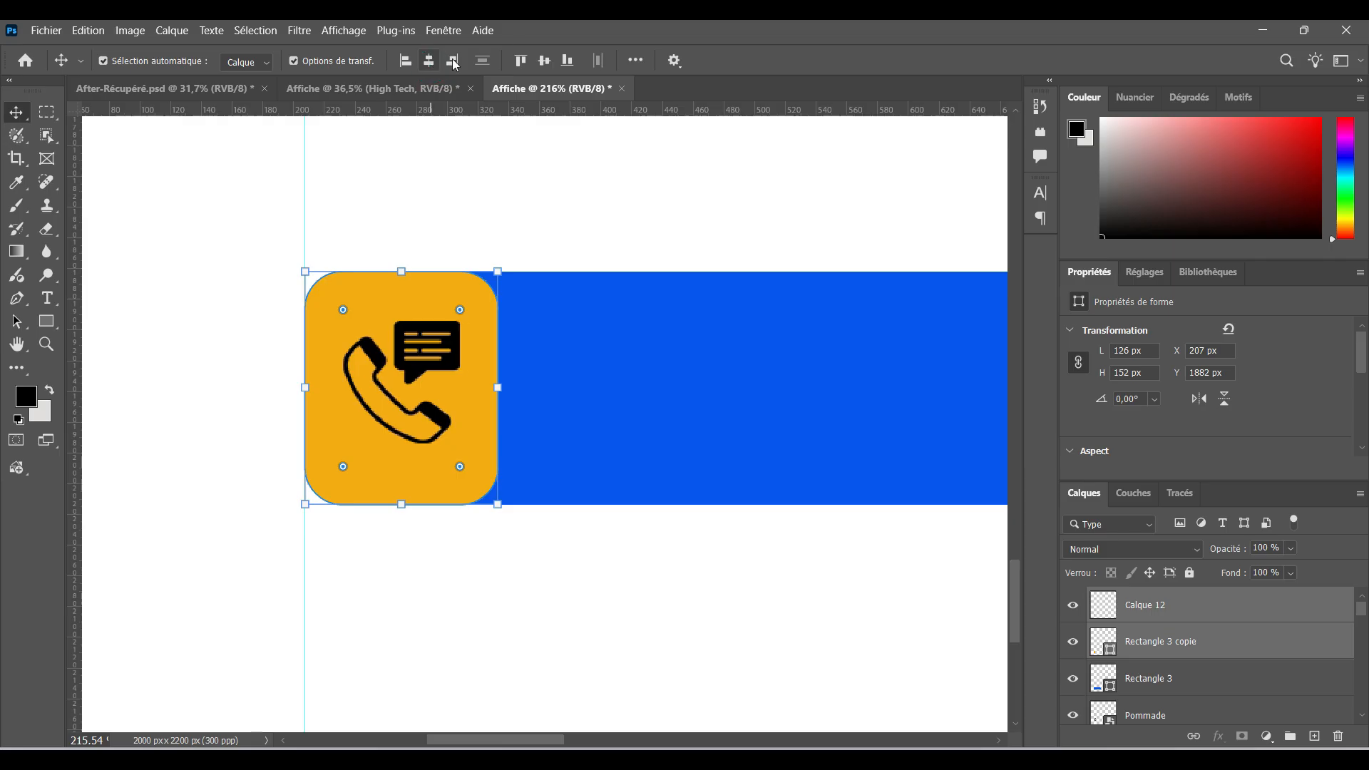
left_click(541, 63)
left_click(464, 177)
Give the phone icon layer, Calque 12, a blue Color Overlay at 100 % opacity and deselect it
left_click(426, 368)
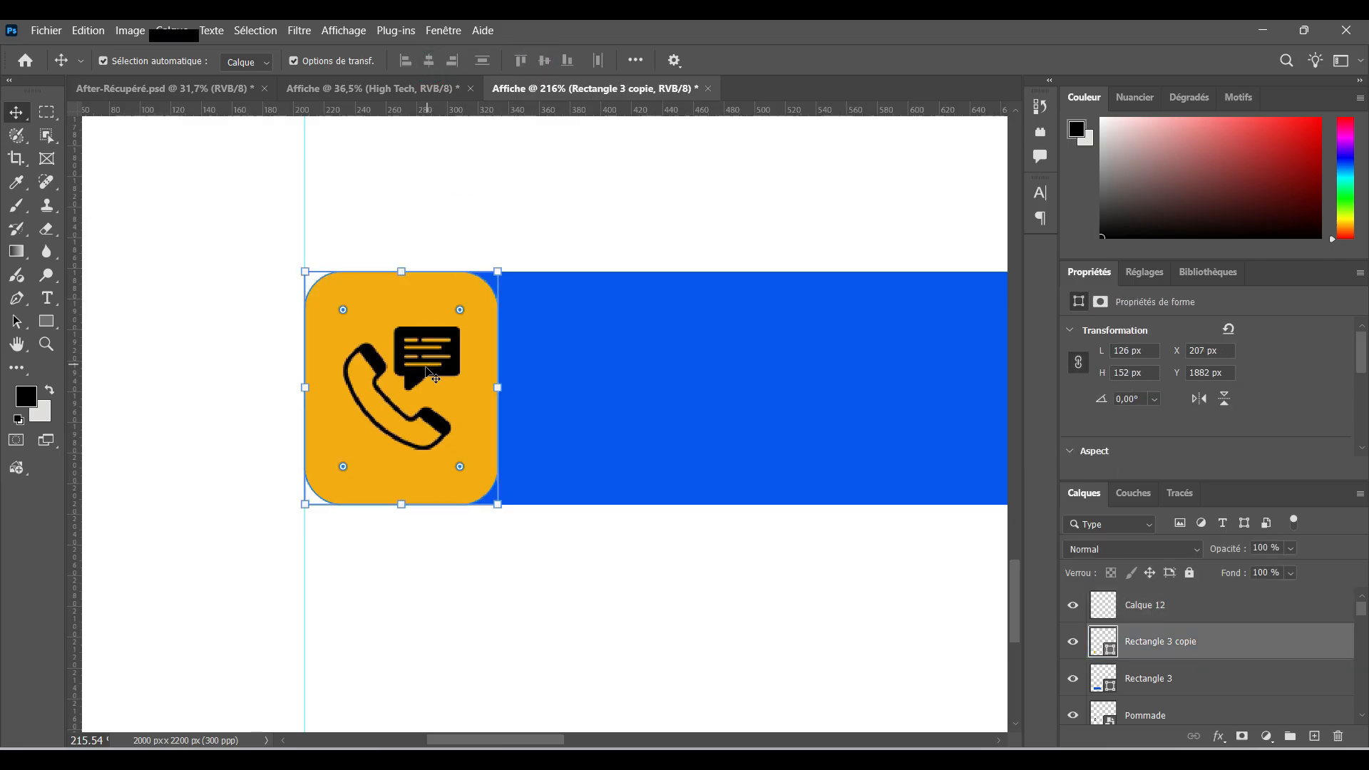
left_click(426, 372, "shift")
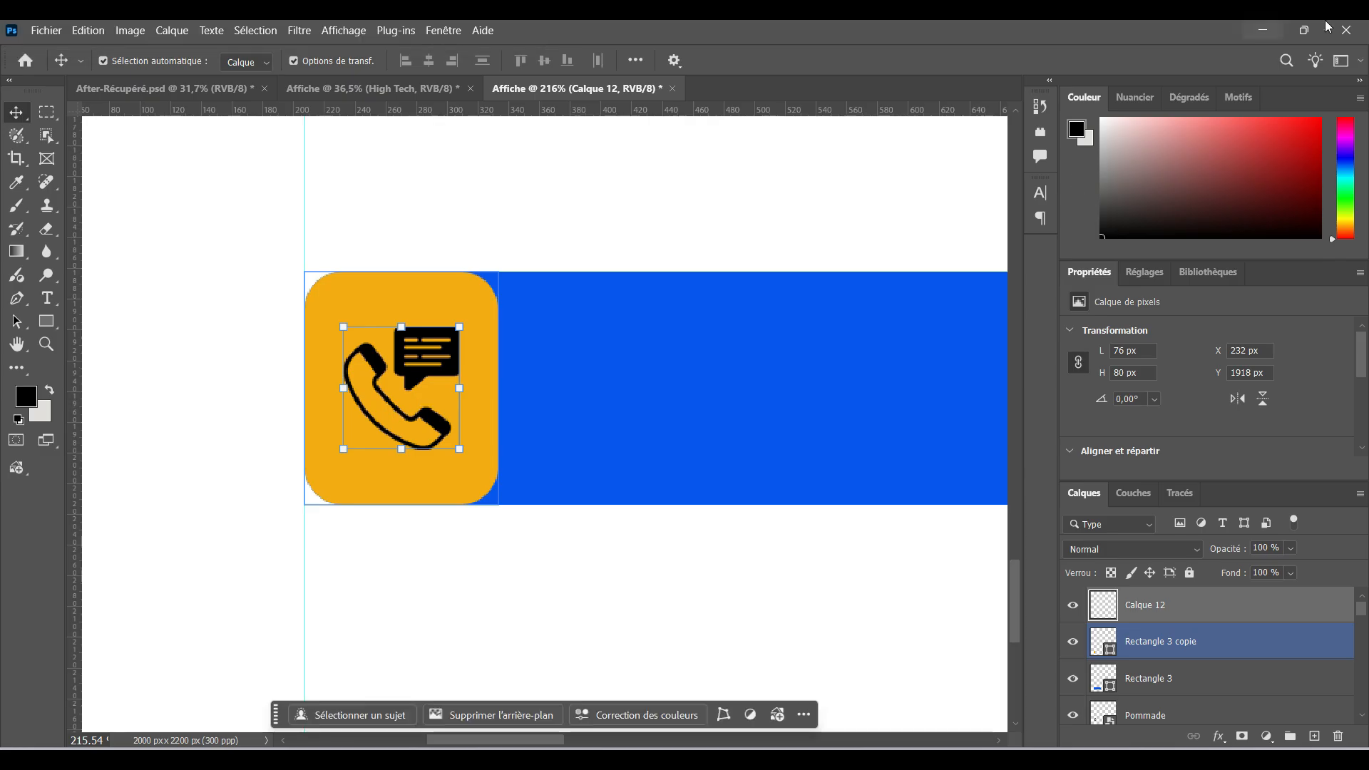
left_click(1218, 741)
left_click(1250, 671)
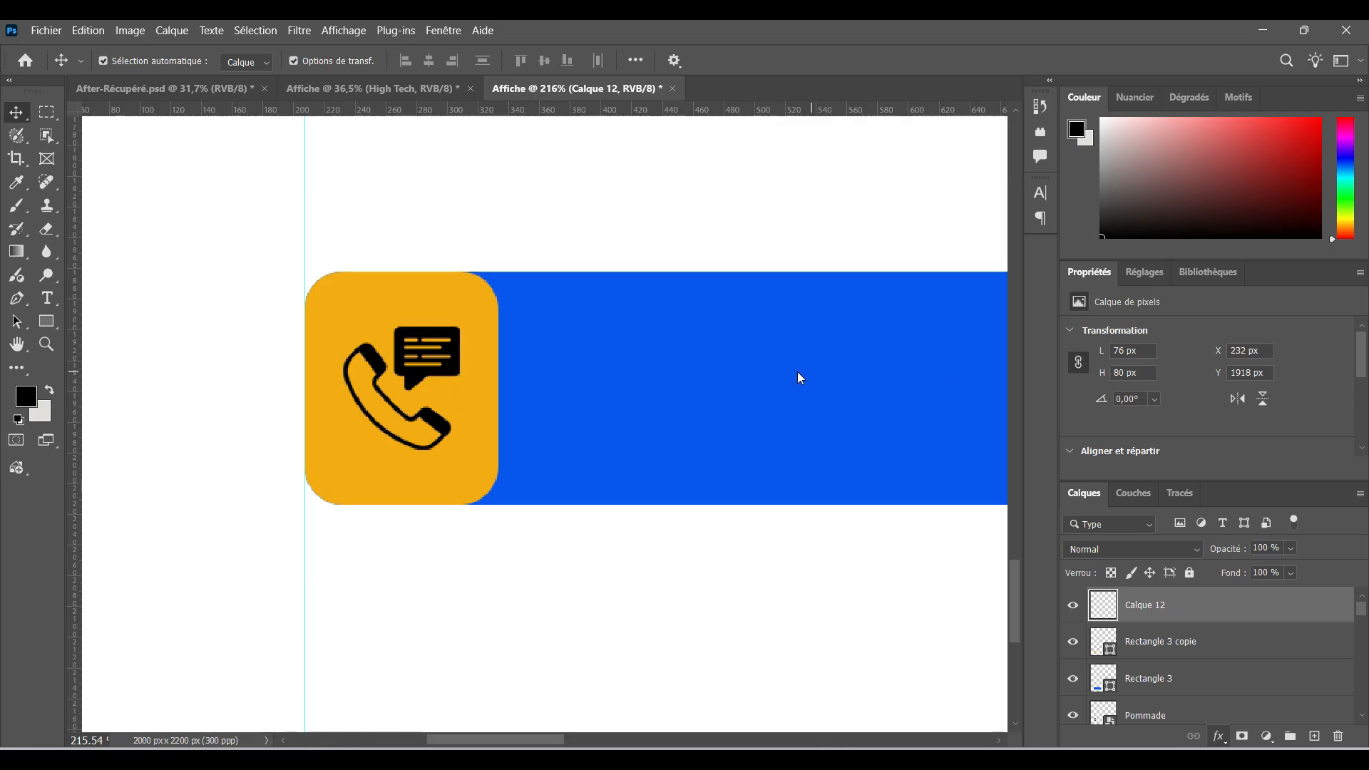
left_click_drag(779, 294, 876, 287)
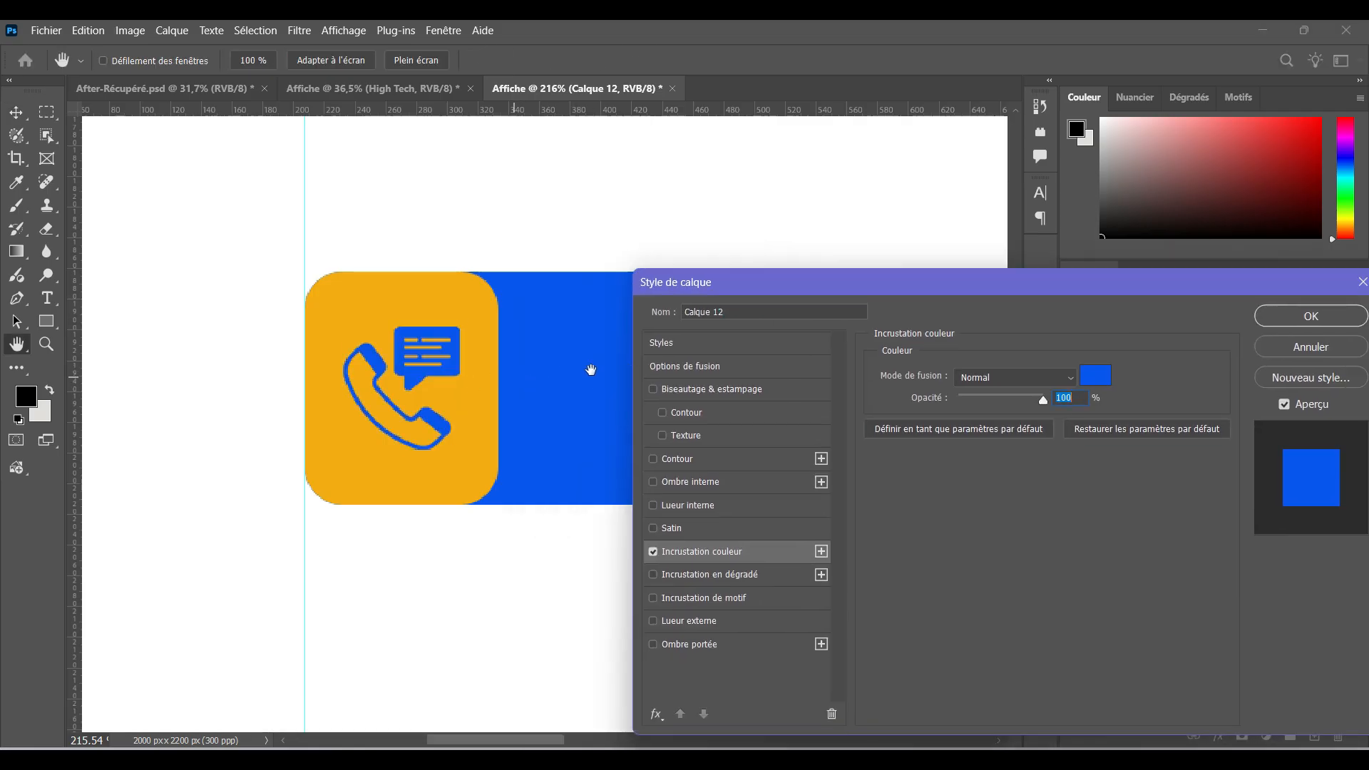
left_click(1315, 316)
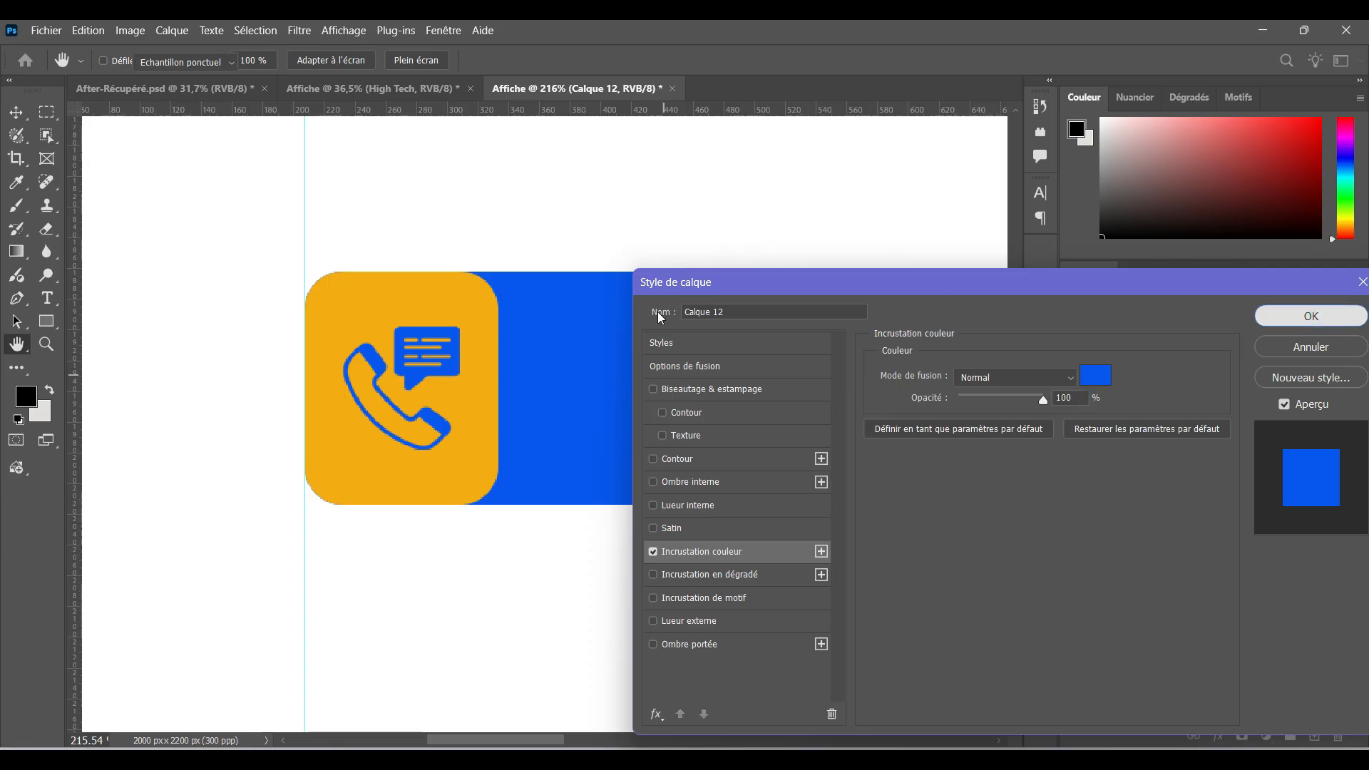
scroll(669, 273, "down", 5)
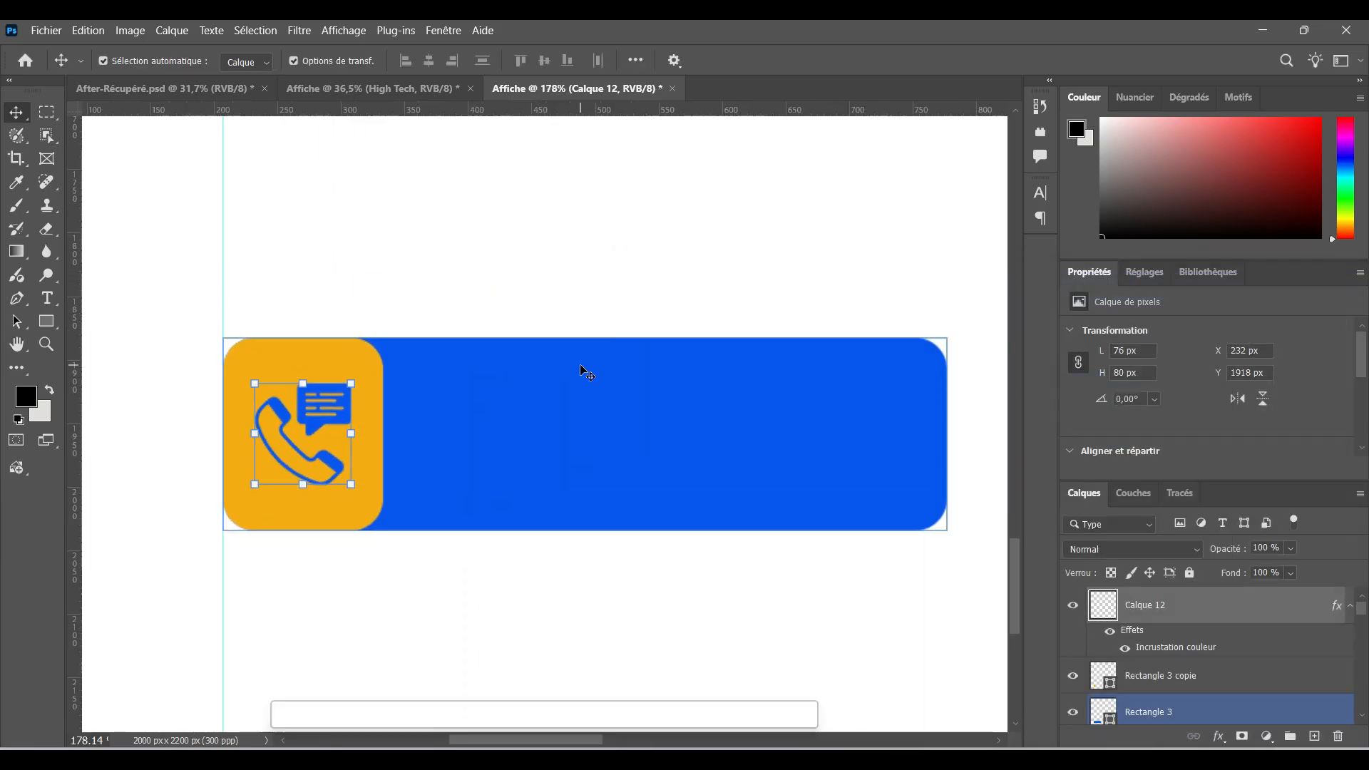
left_click(642, 287)
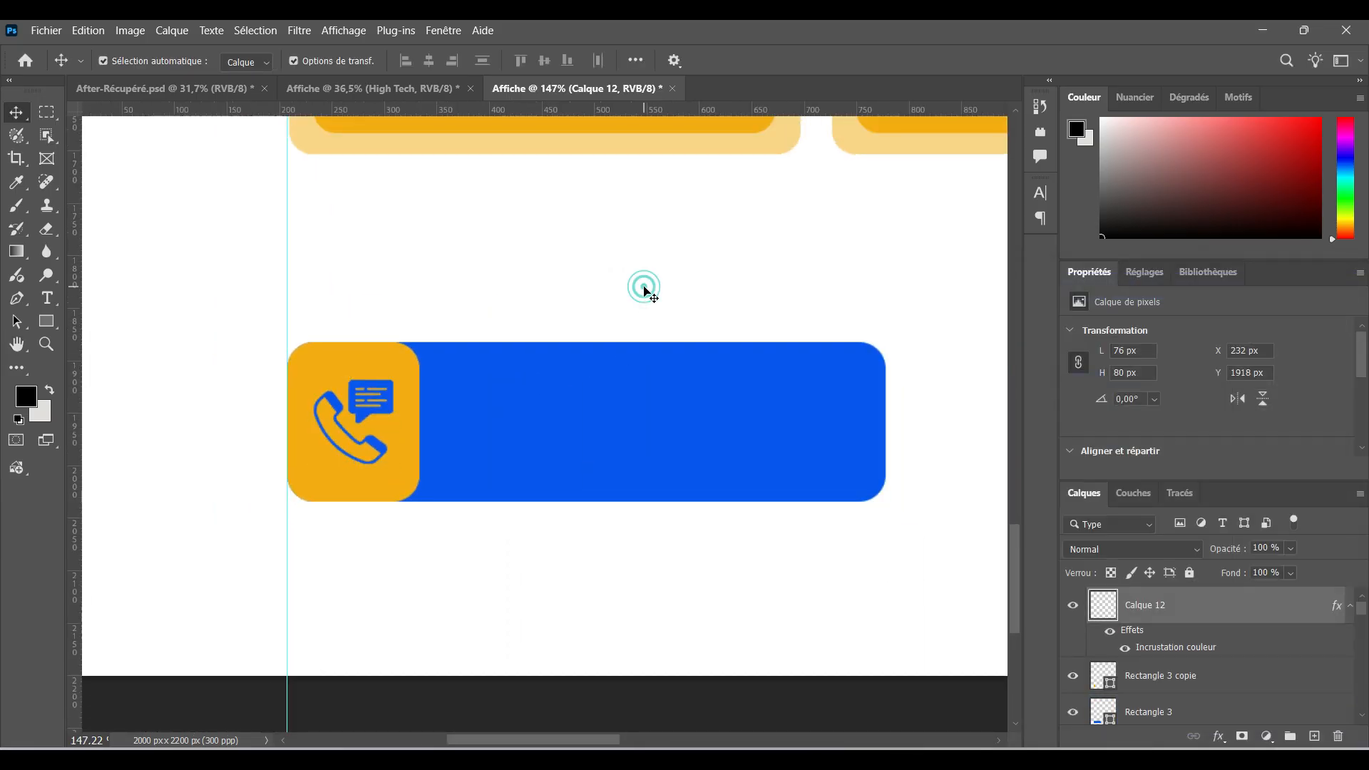
Copy the first phone number's text from the contact bar in the finished Affiche poster document
left_click(341, 92)
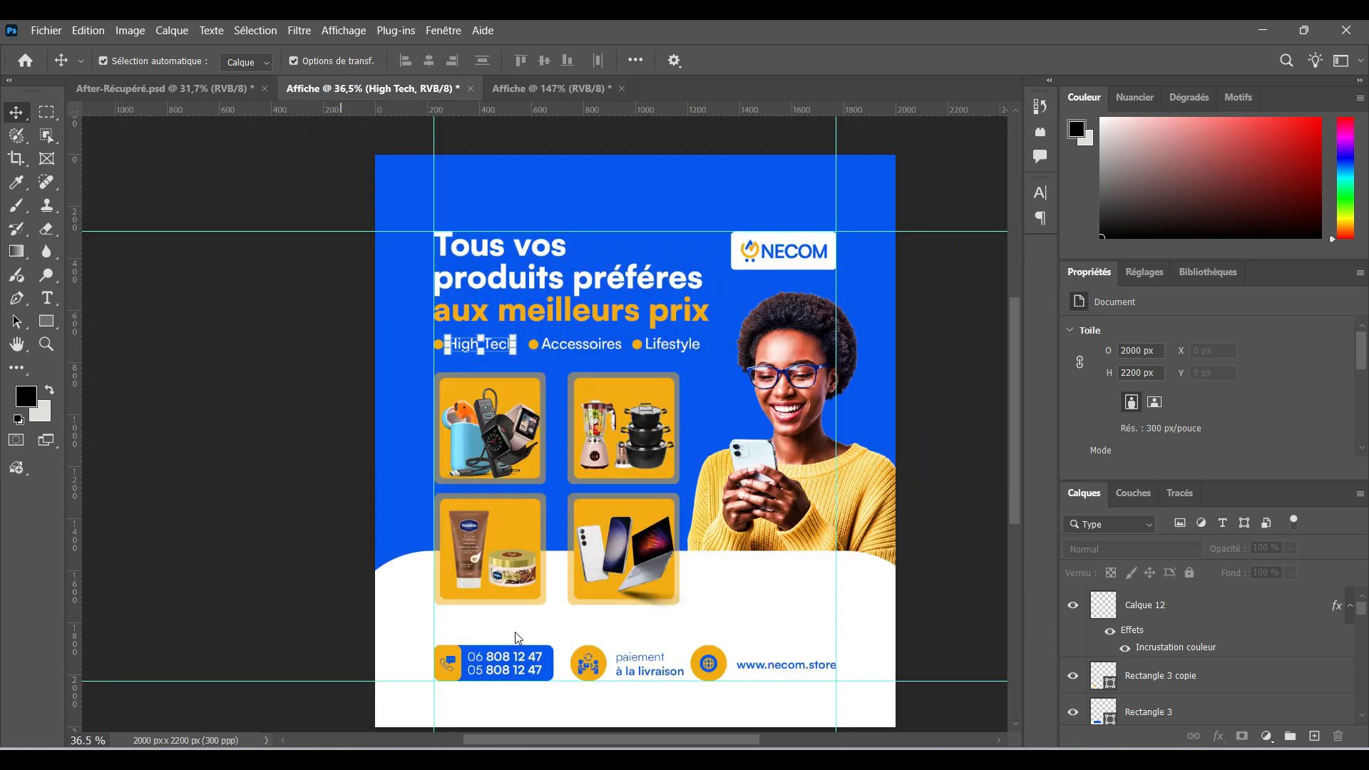
scroll(531, 582, "up", 6)
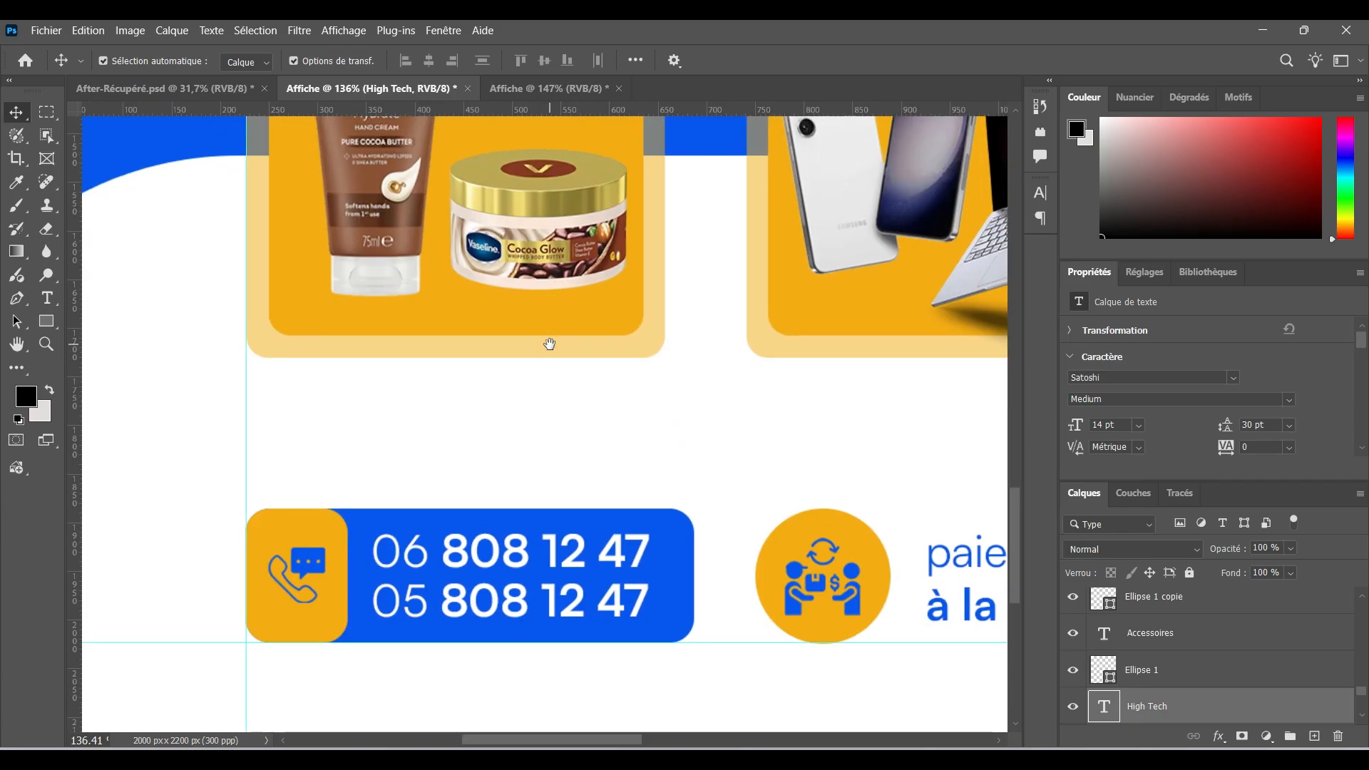
left_click(510, 553)
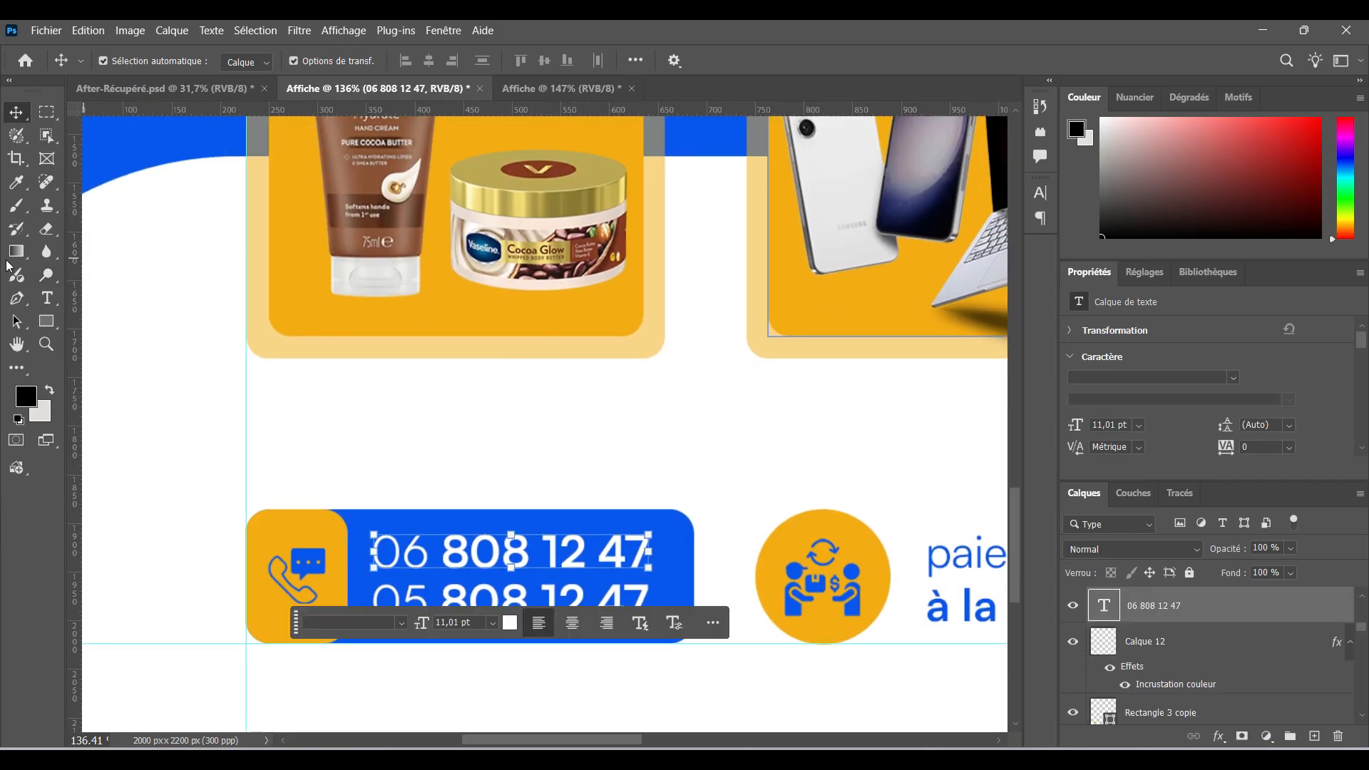
left_click(47, 298)
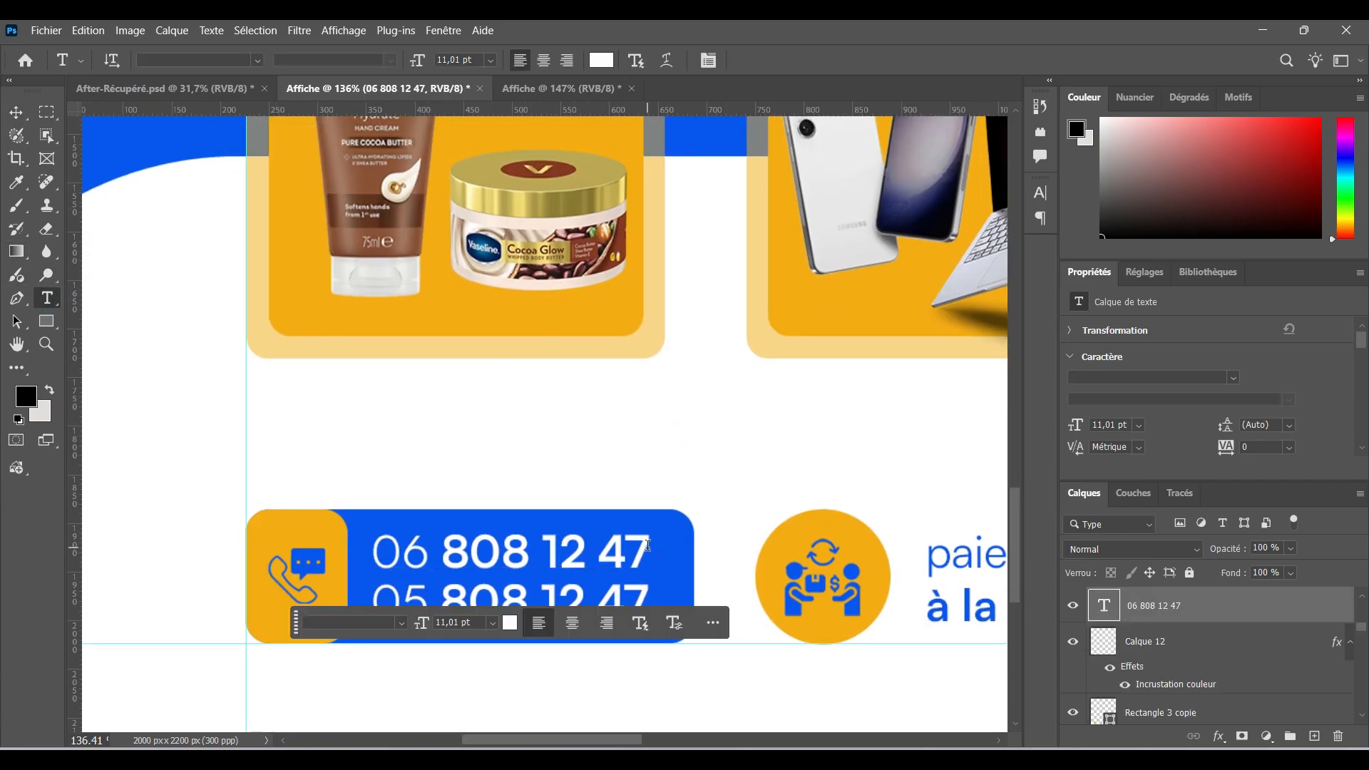
left_click_drag(647, 546, 297, 546)
key("ctrl+c")
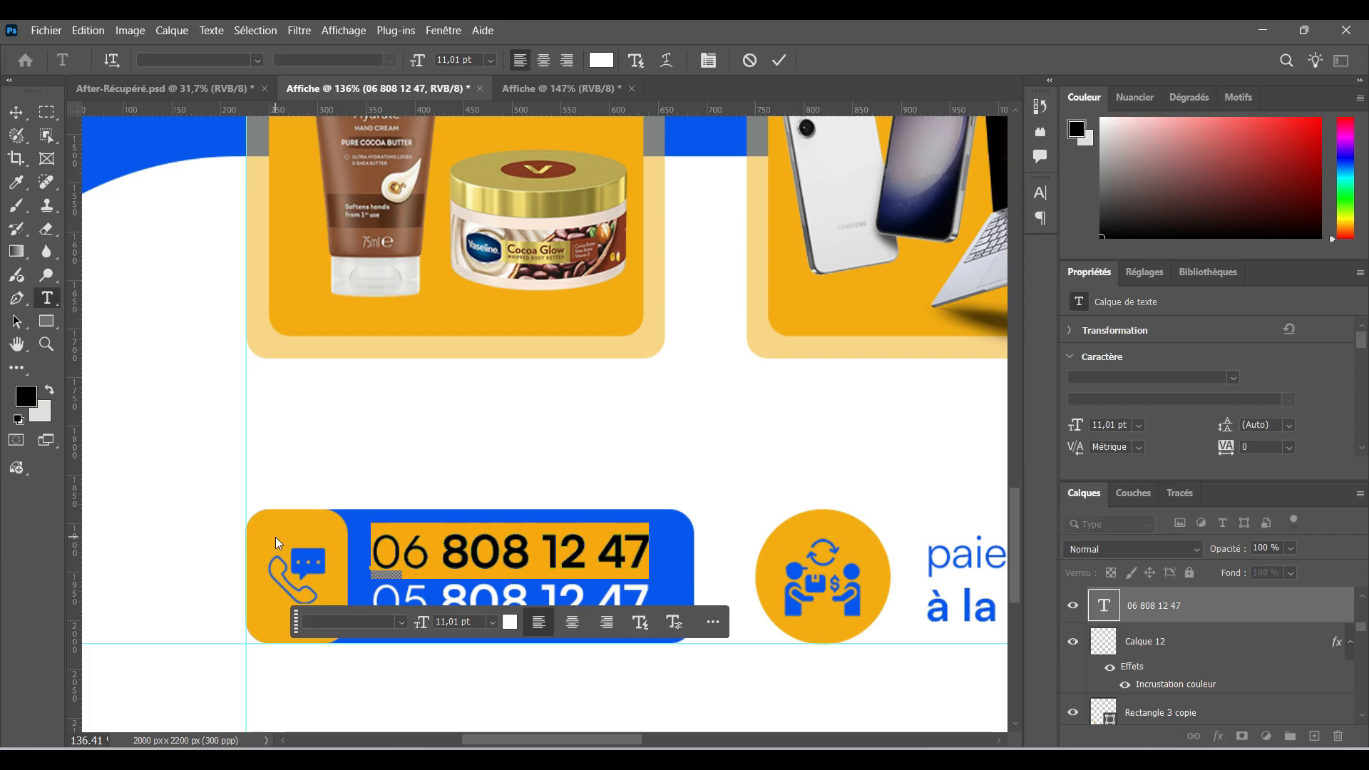
Paste the copied phone number as a new white 14 pt text layer on the working poster's blue bar
left_click(572, 88)
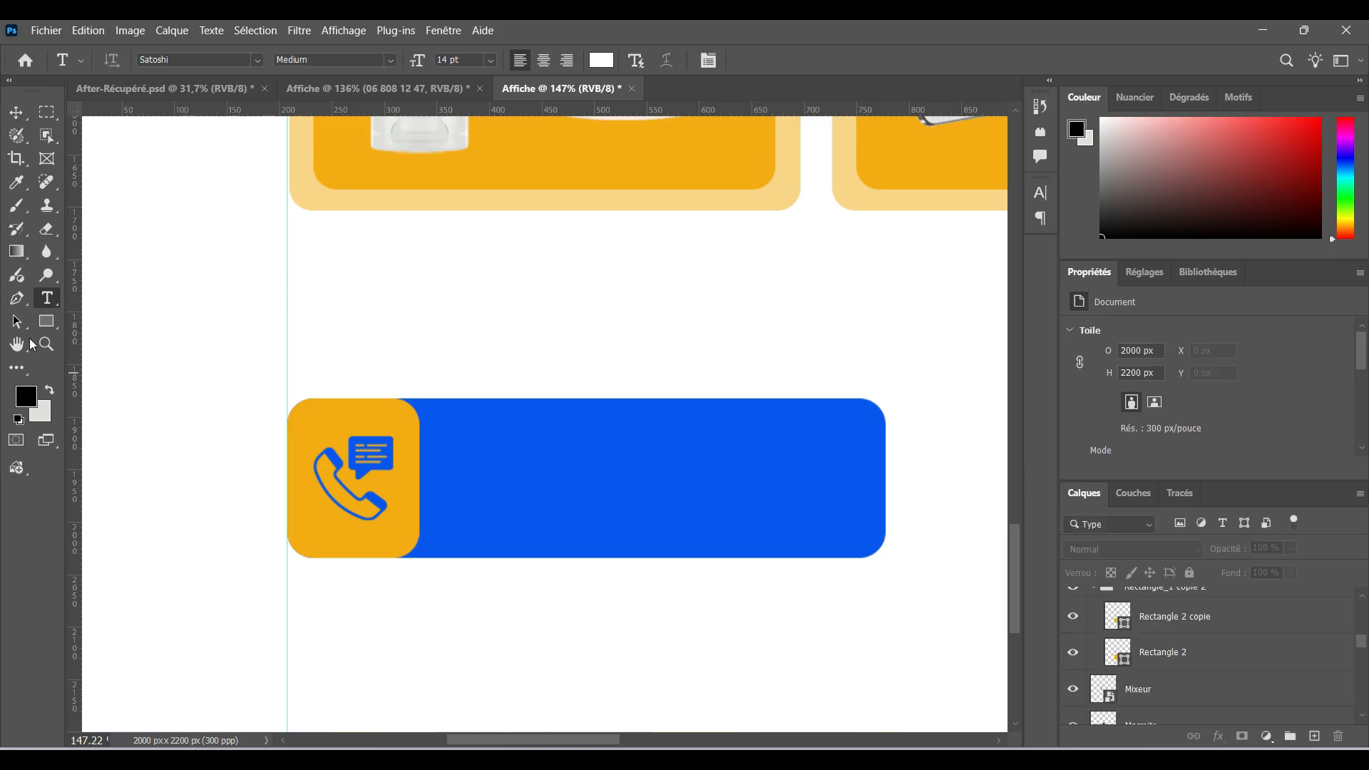
left_click(460, 437)
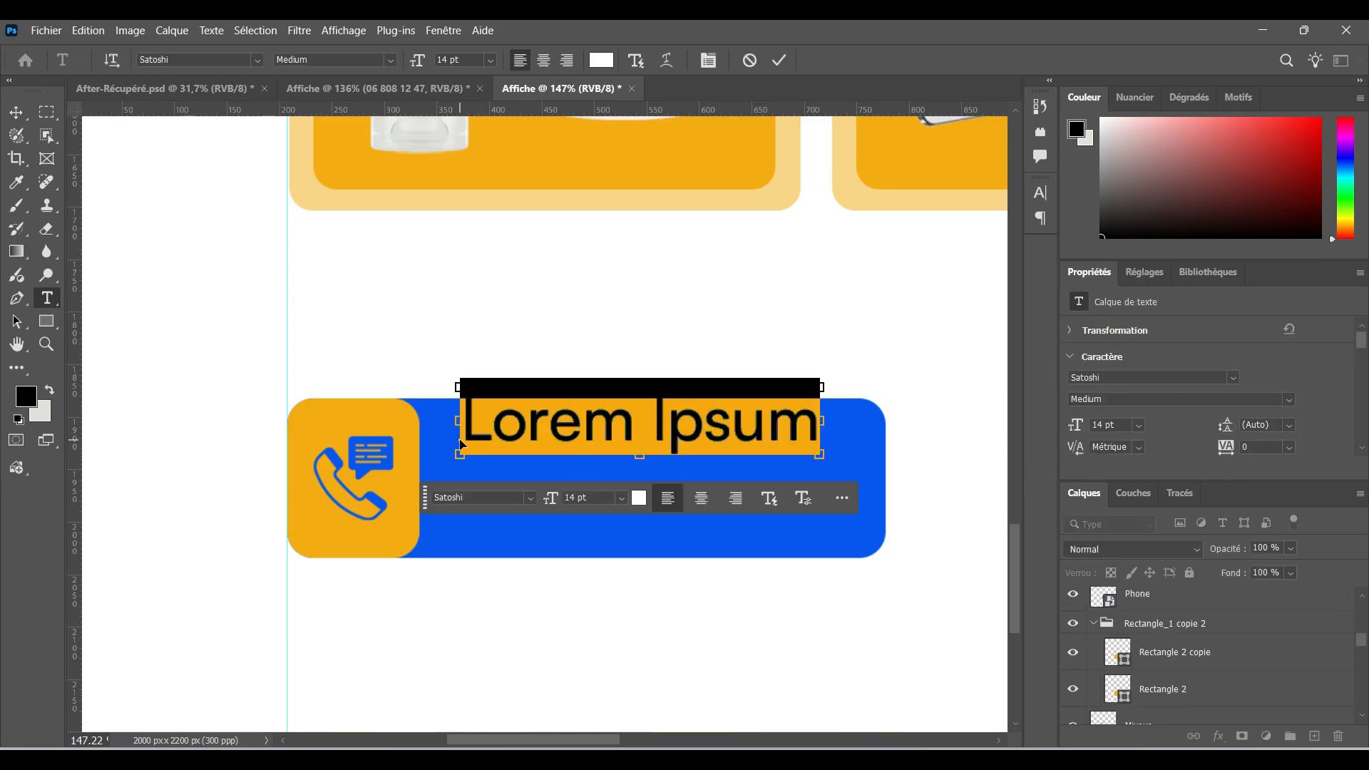
key("ctrl+v")
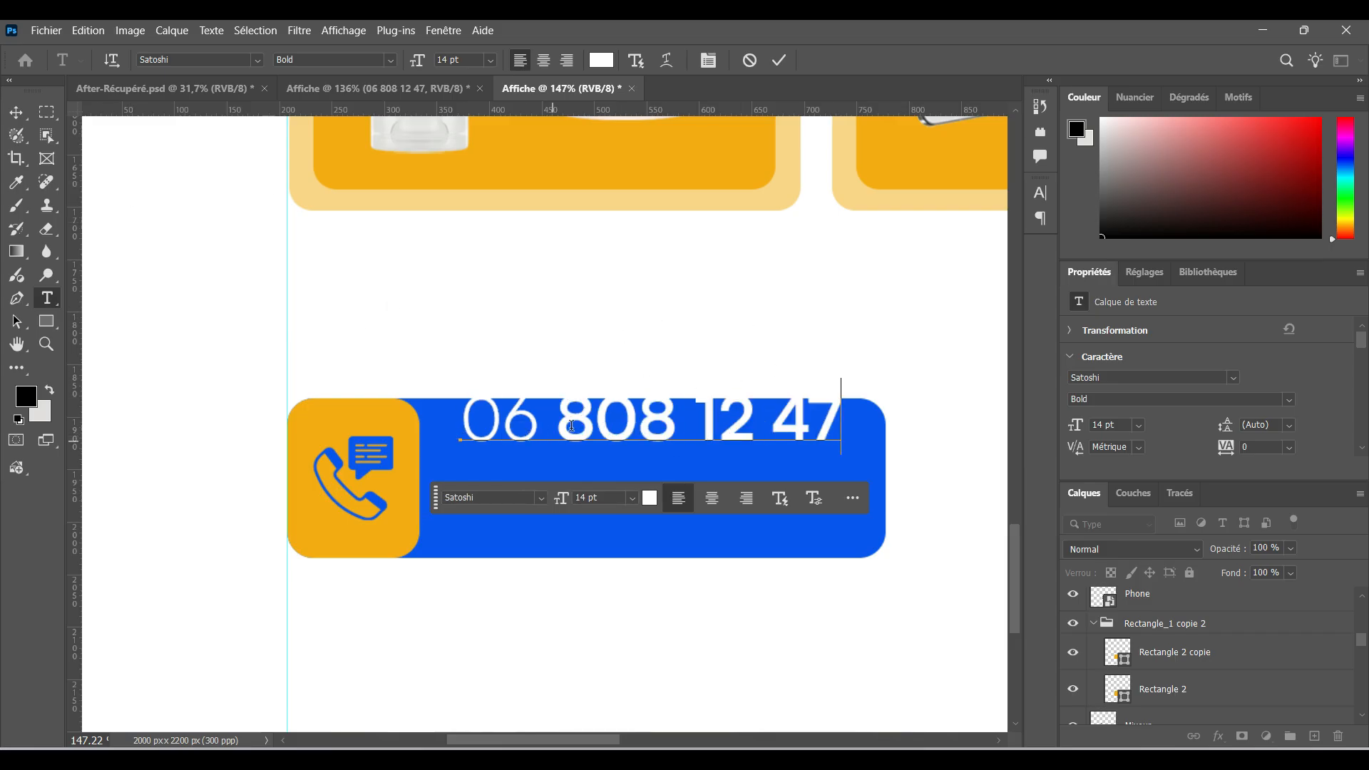
left_click_drag(555, 426, 885, 414)
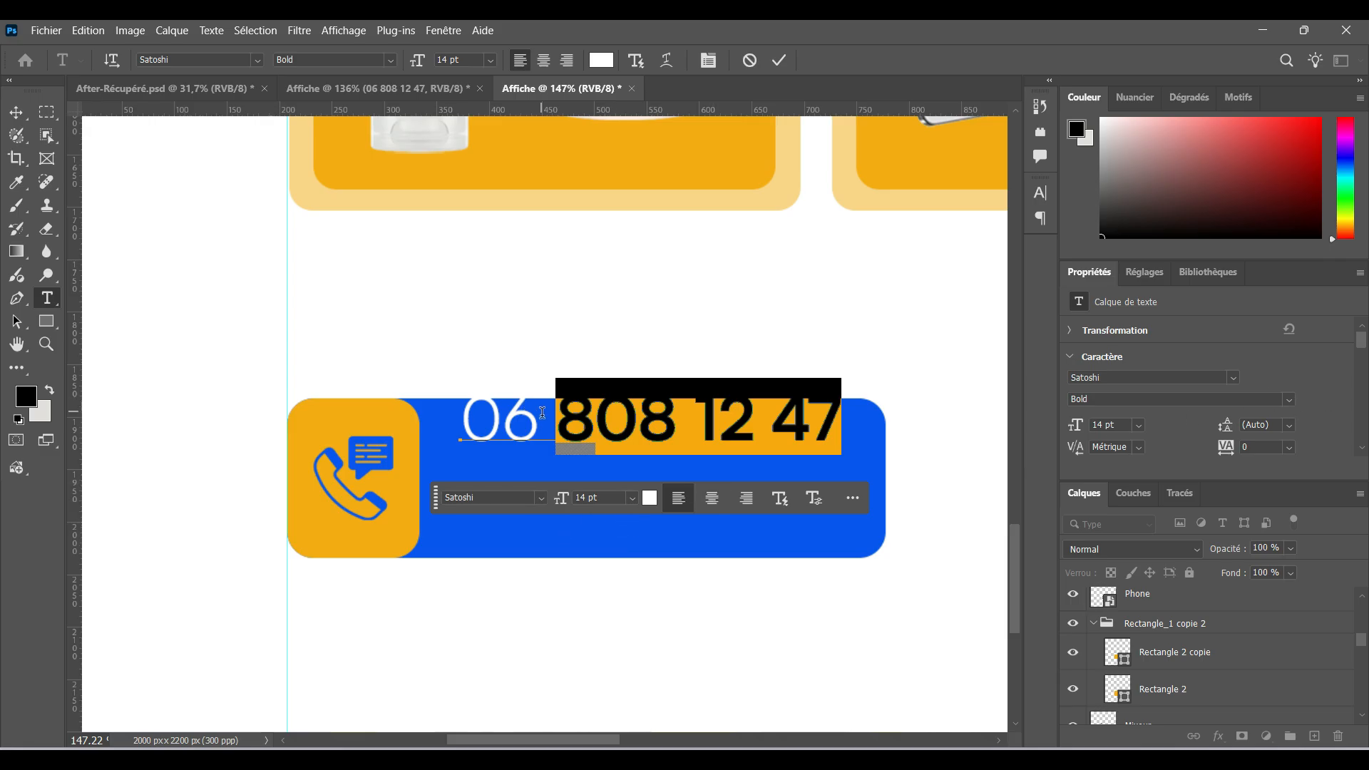
double_click(532, 414)
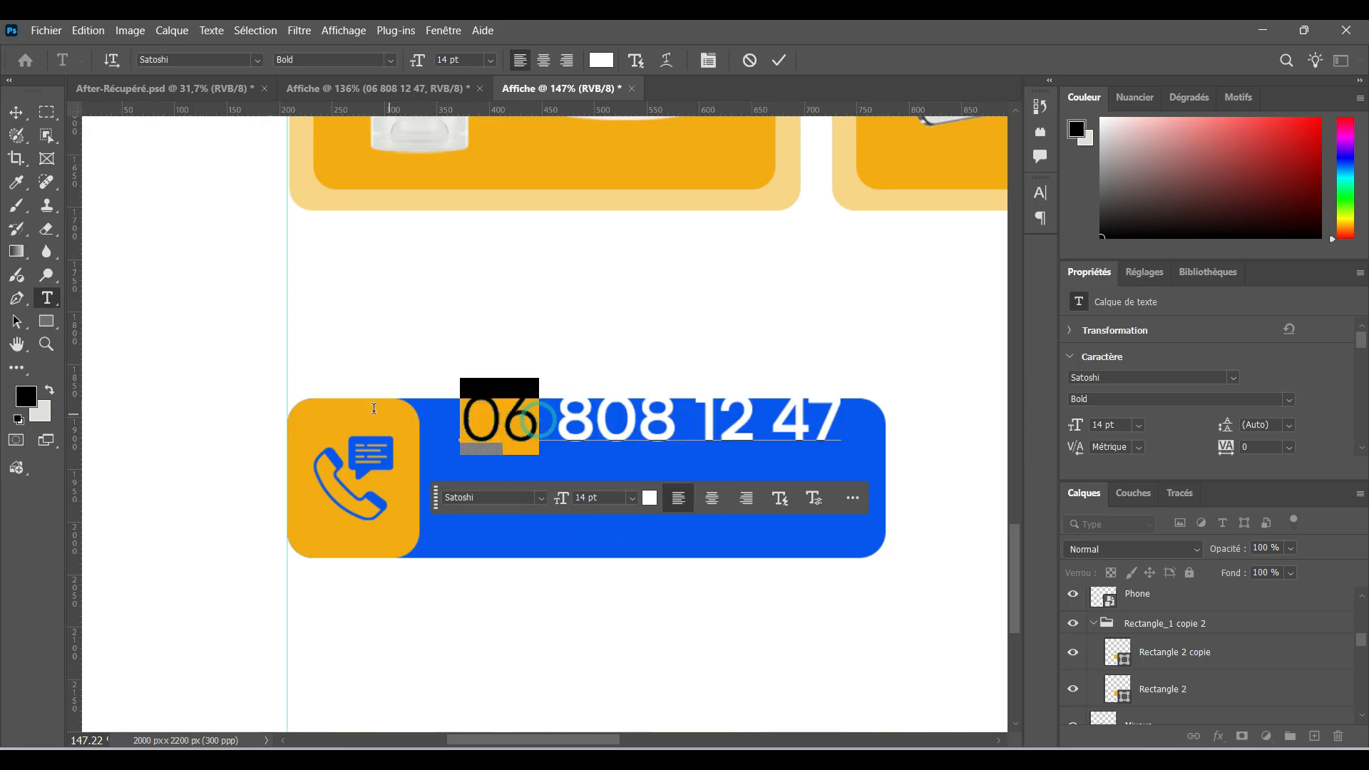
left_click(779, 60)
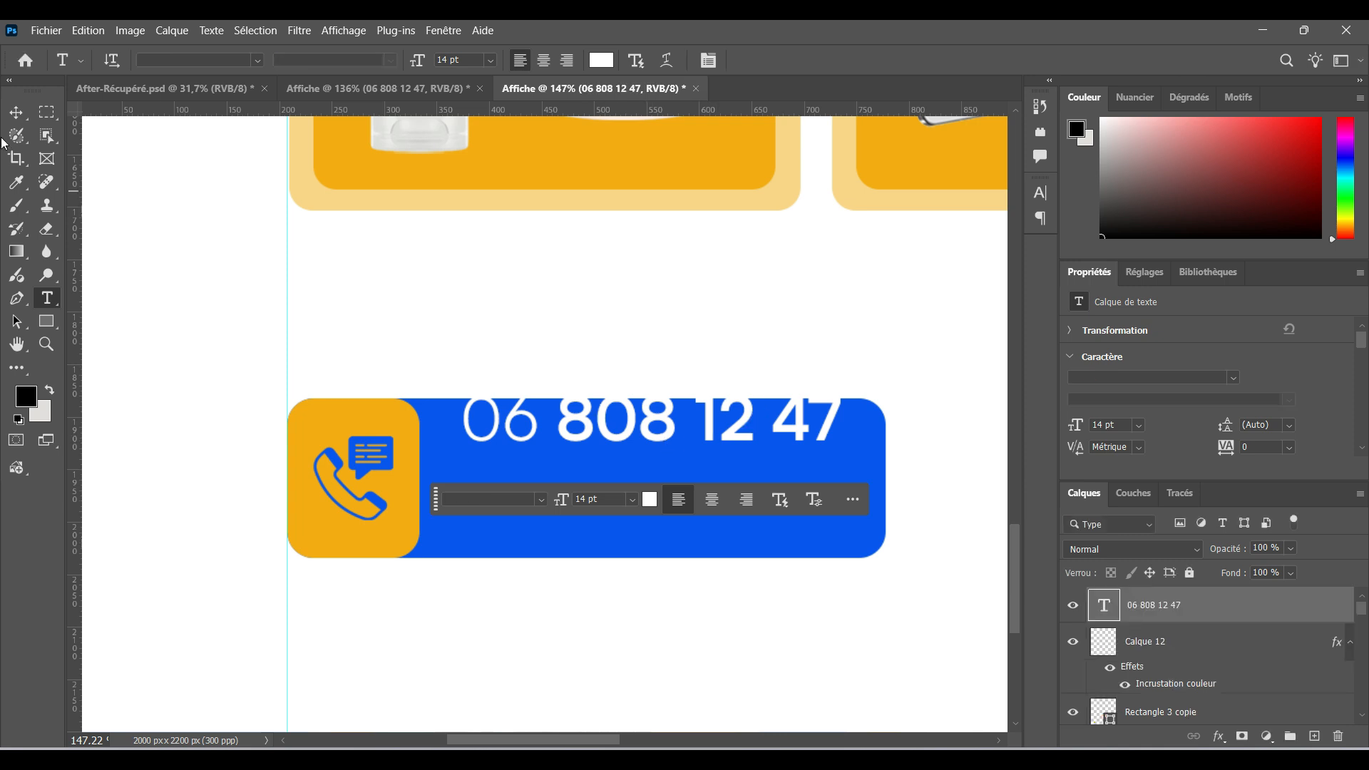
Move the phone number text down so it sits fully within the upper half of the blue bar
left_click(16, 112)
left_click_drag(603, 411, 602, 441)
scroll(650, 468, "up", 1)
scroll(649, 468, "up", 1)
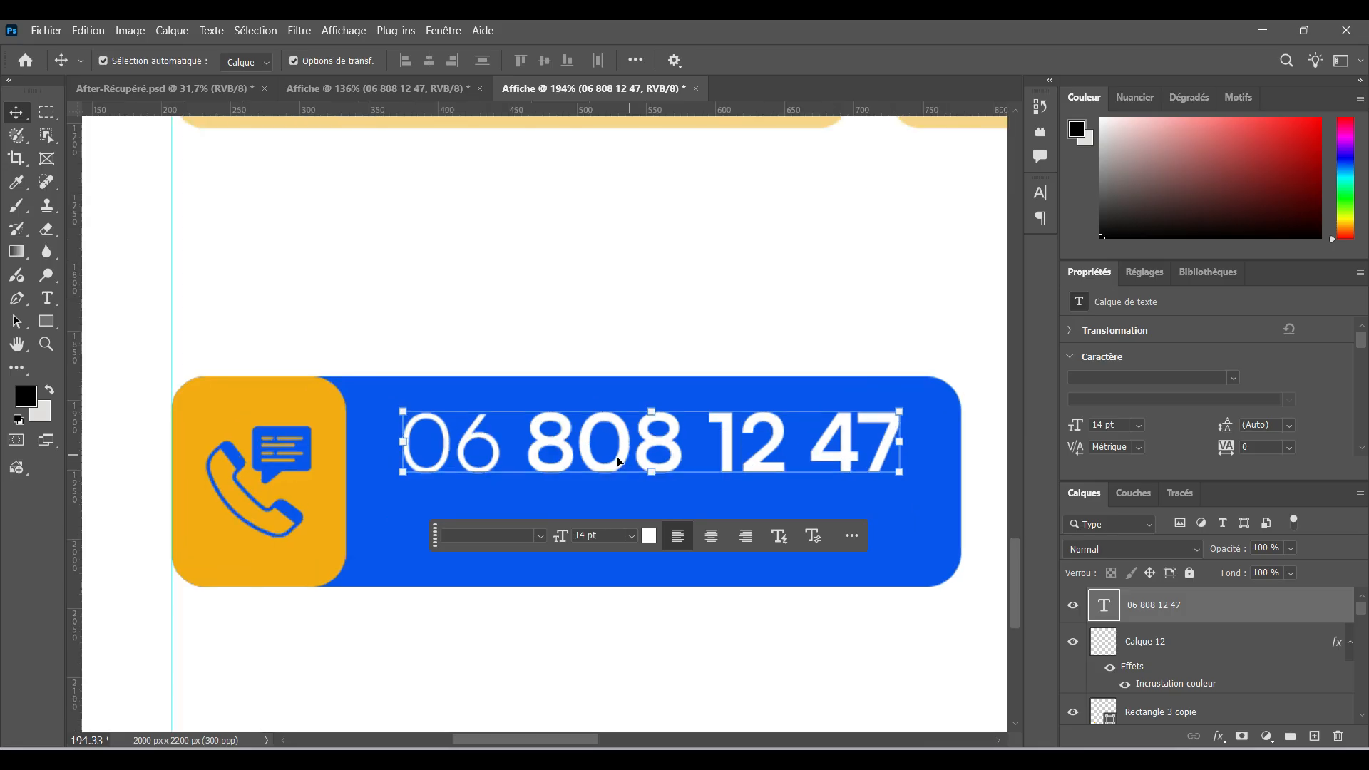
Duplicate the phone number text straight down to form a second line in the blue bar
key("ctrl")
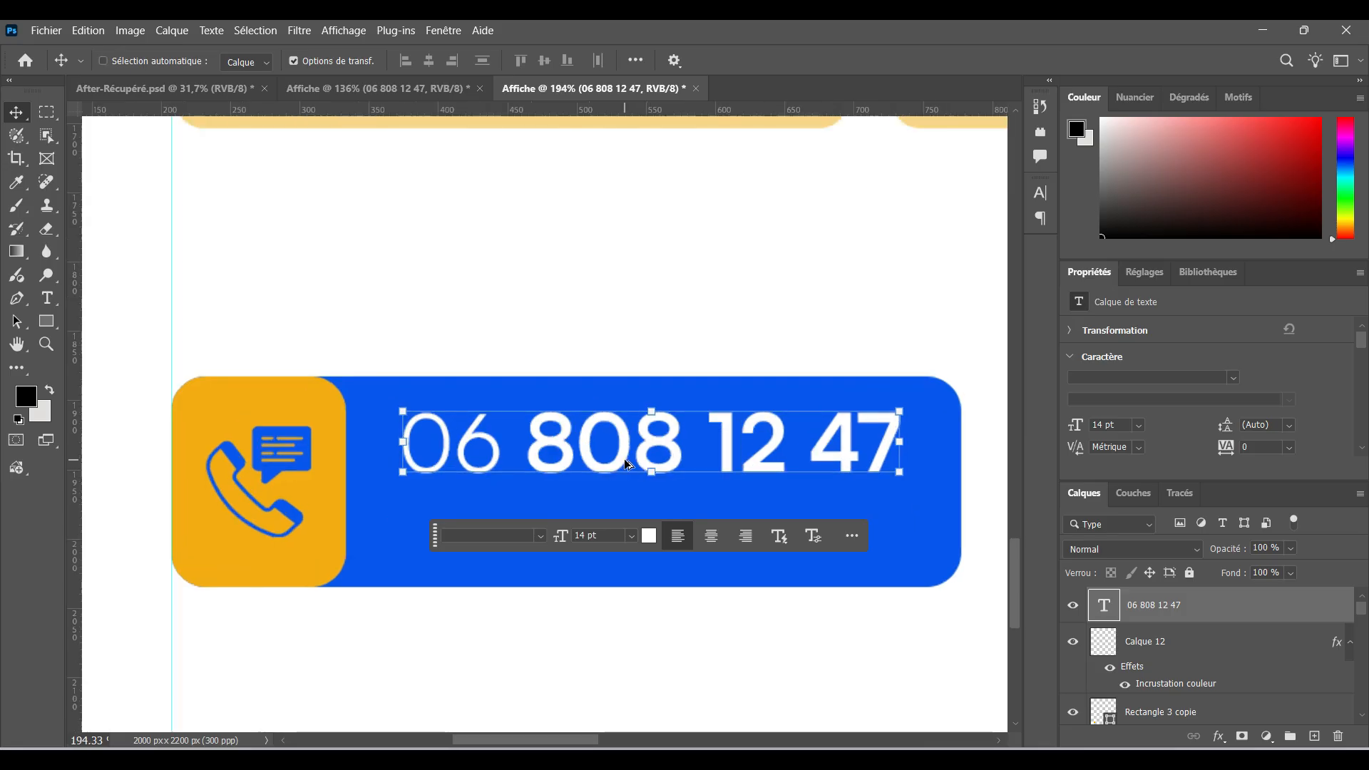
left_click_drag(623, 460, 623, 530)
left_click(649, 463)
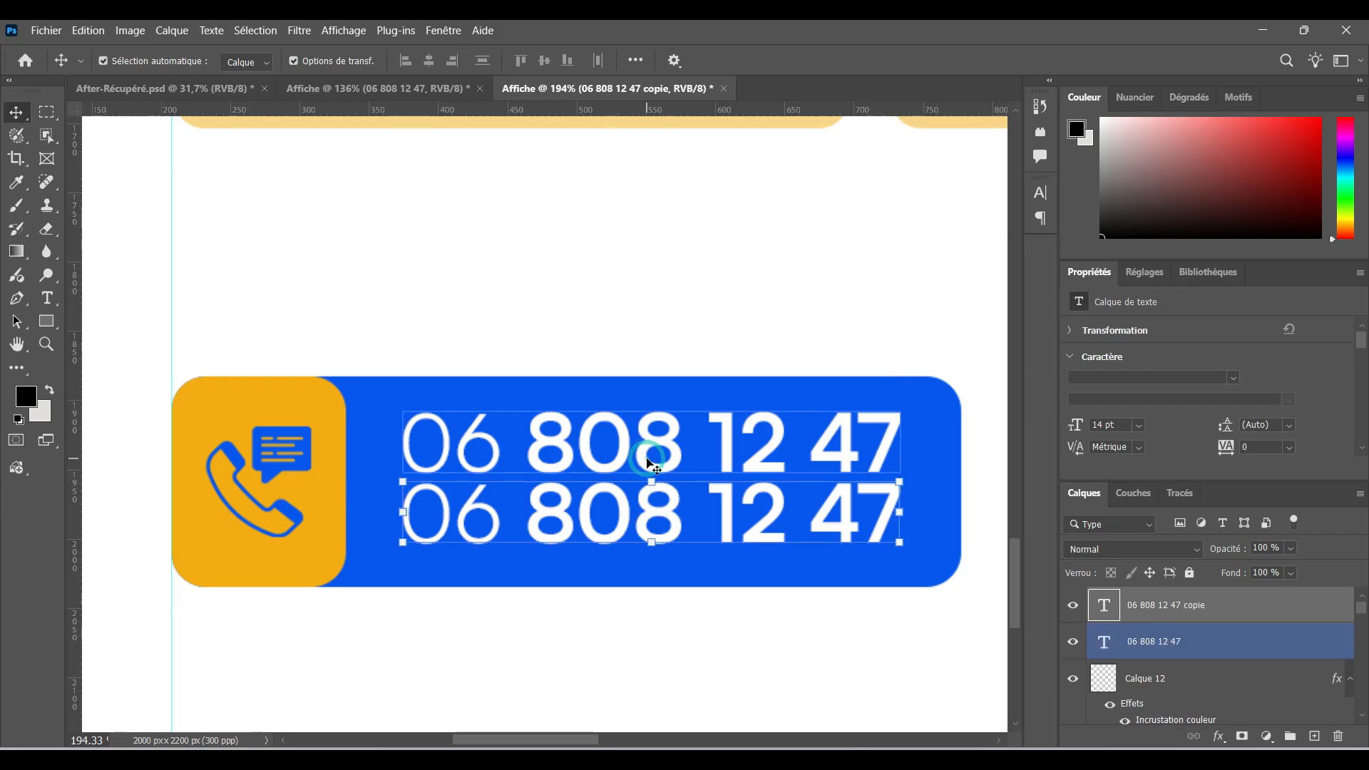
Select both phone number lines and move them together about 3 px down to centre them in the blue bar
left_click(649, 464, "shift")
left_click_drag(649, 463, 649, 471)
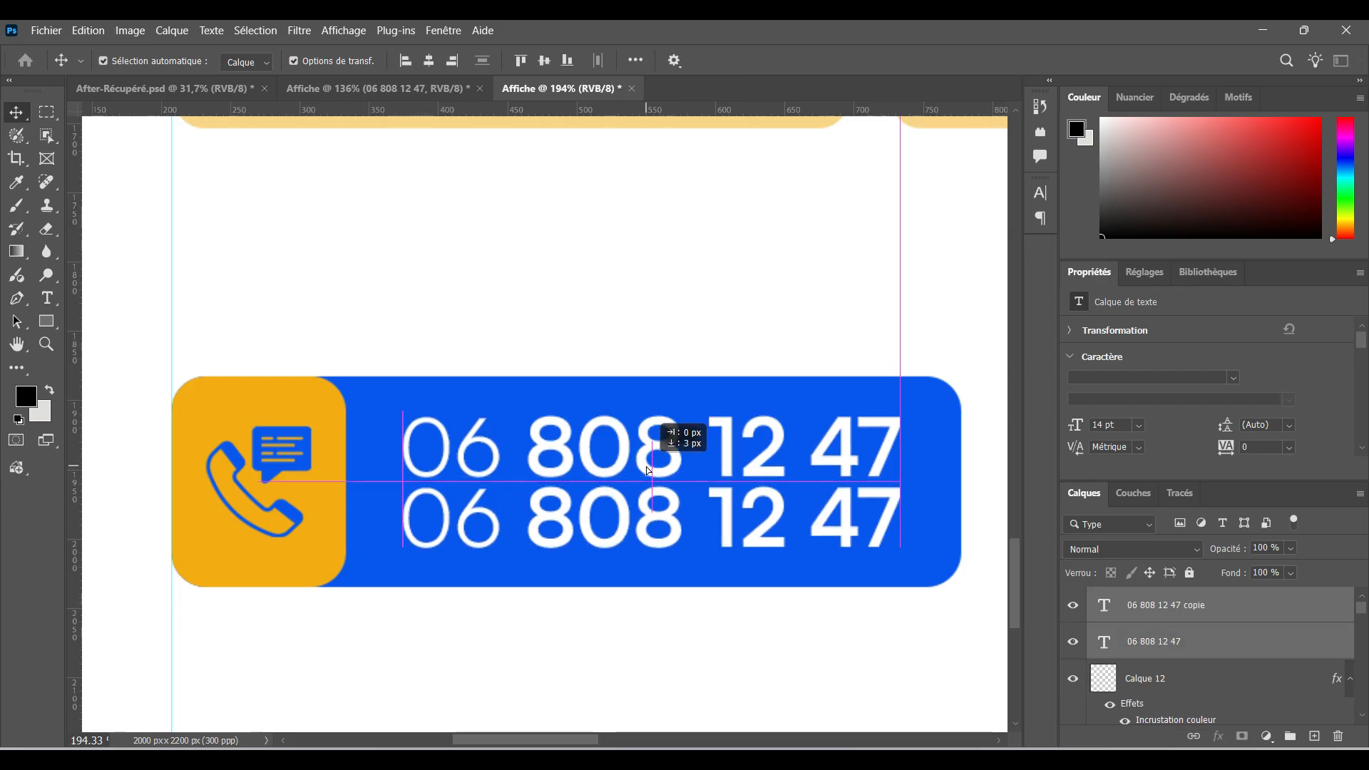
left_click_drag(649, 471, 649, 469)
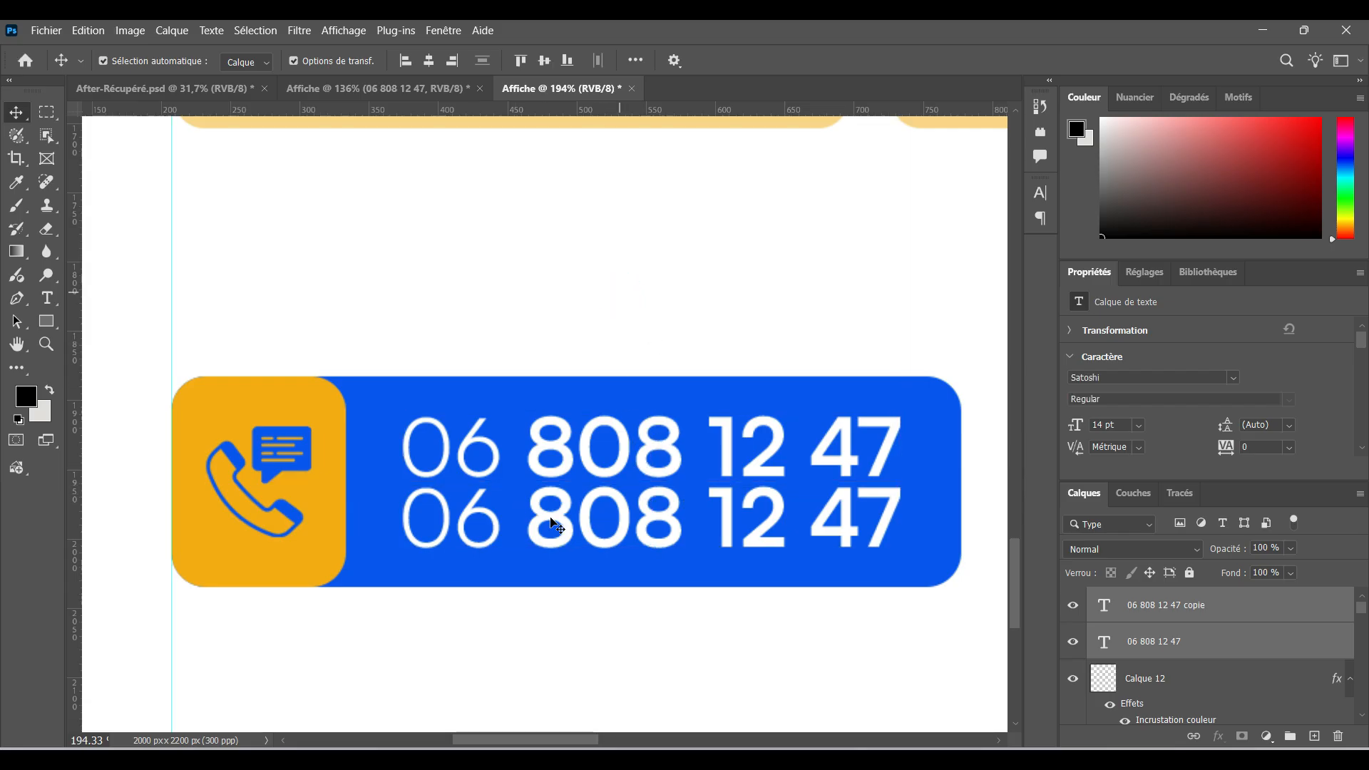
left_click(513, 525)
left_click(612, 451)
Draw an orange circle of 130 × 130 px with the Ellipse tool on the white area beside the contact bar
scroll(614, 451, "down", 6)
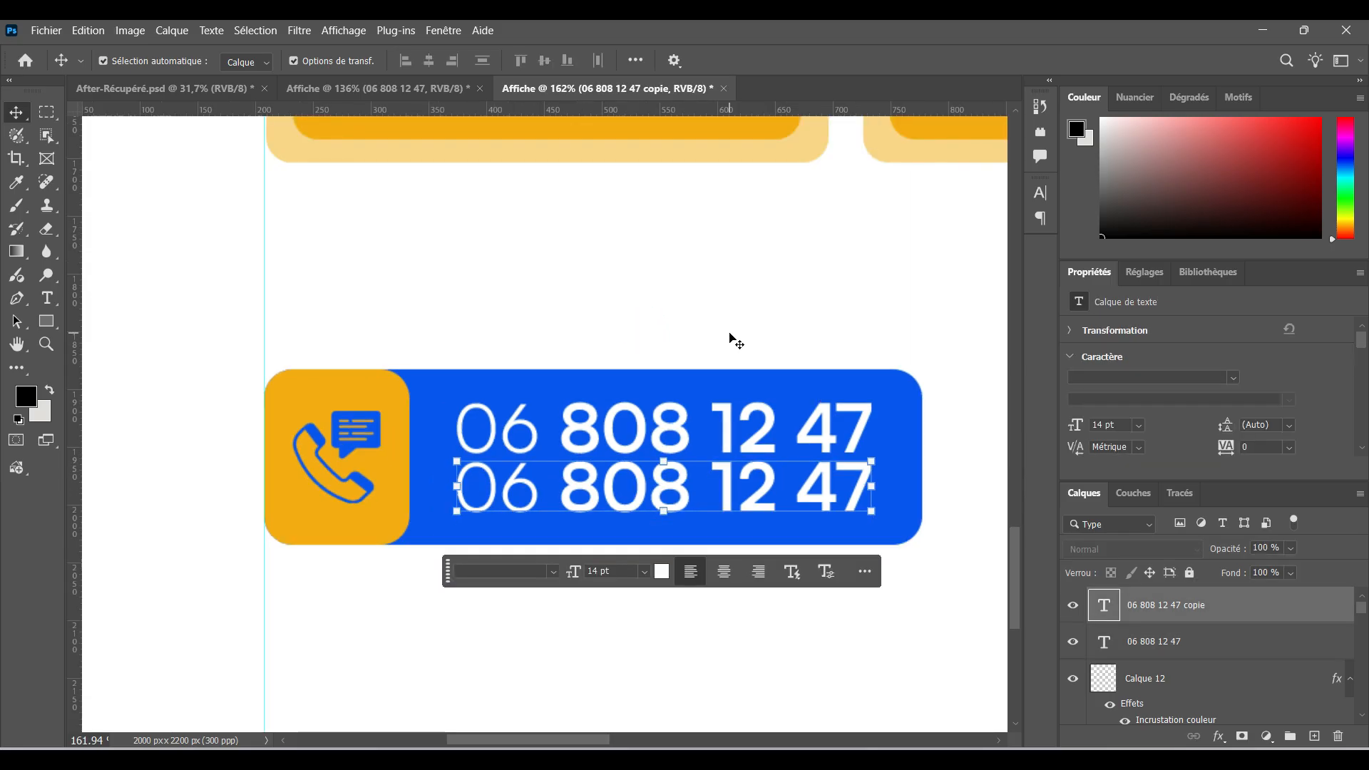
left_click_drag(758, 300, 544, 404)
scroll(682, 425, "down", 1)
left_click_drag(696, 397, 642, 416)
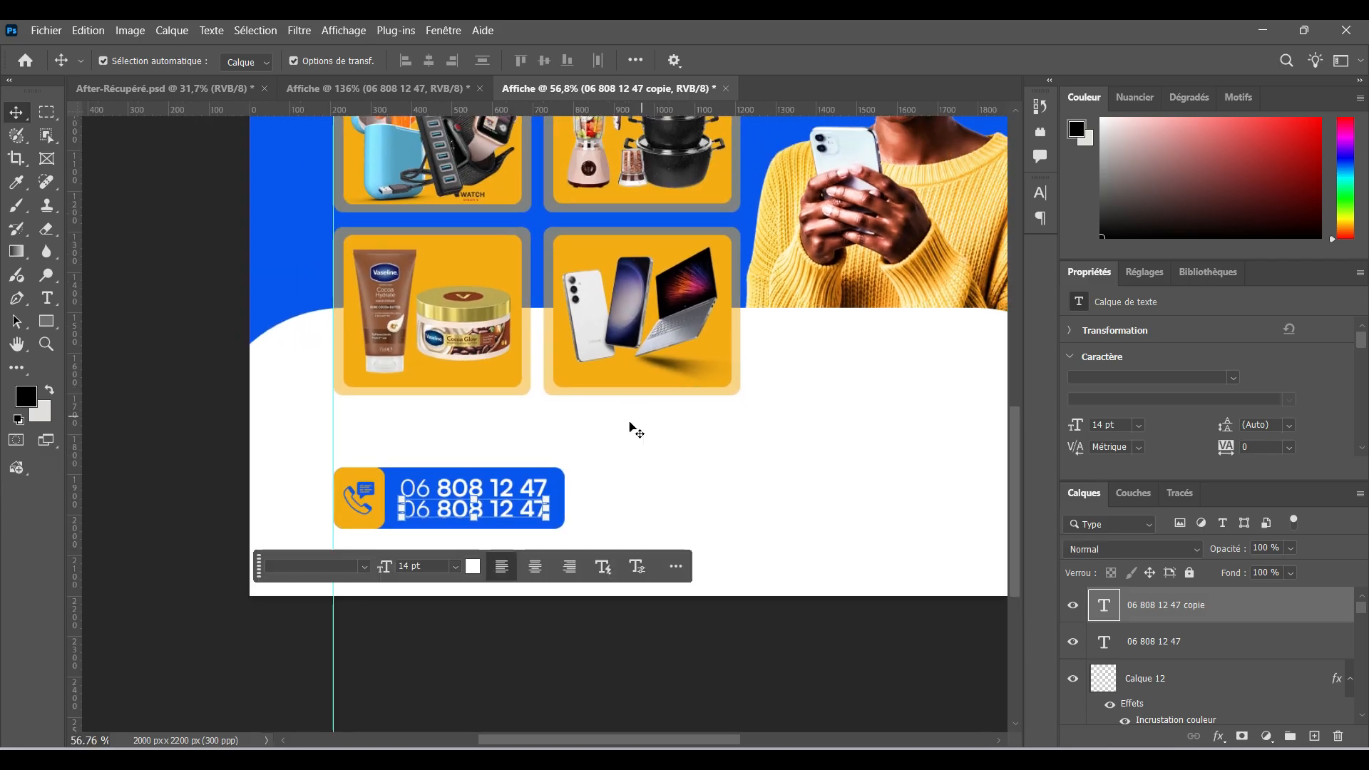
scroll(784, 497, "up", 1)
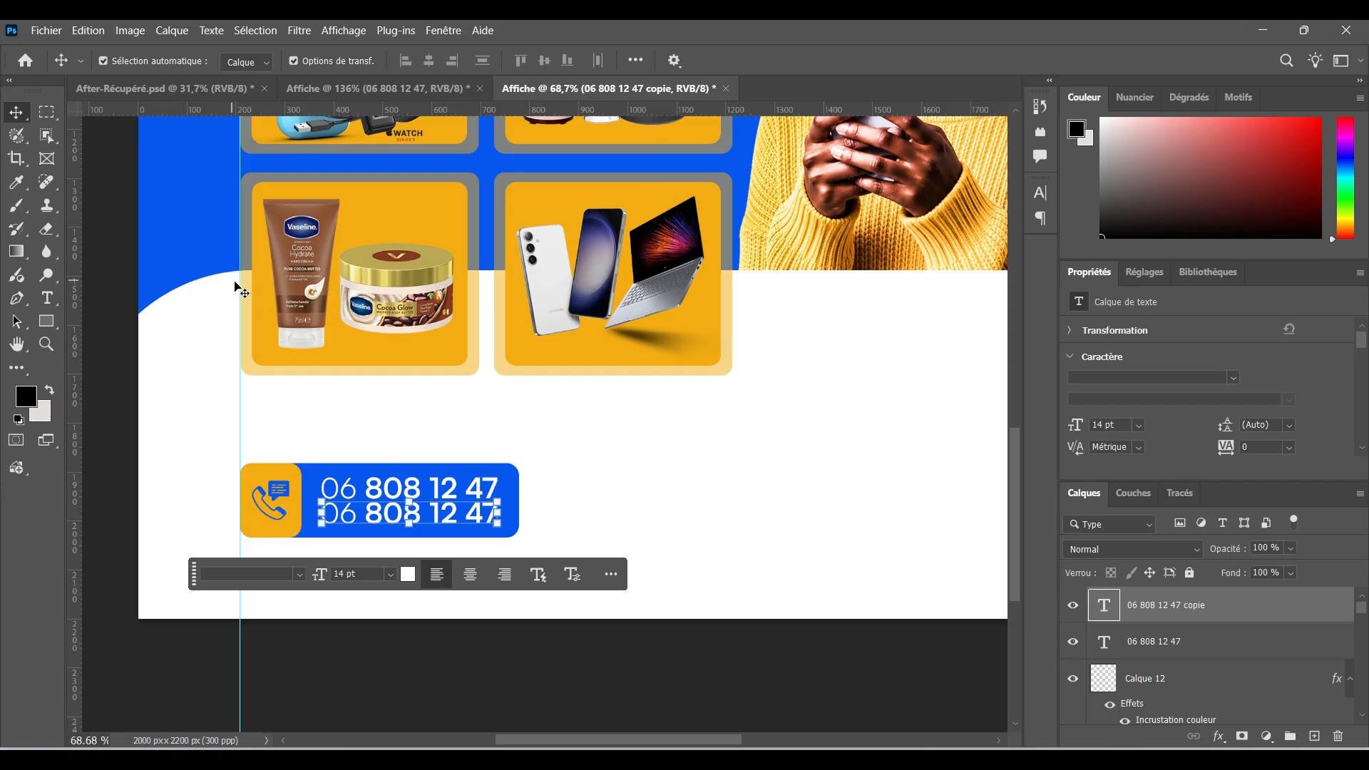
right_click(47, 331)
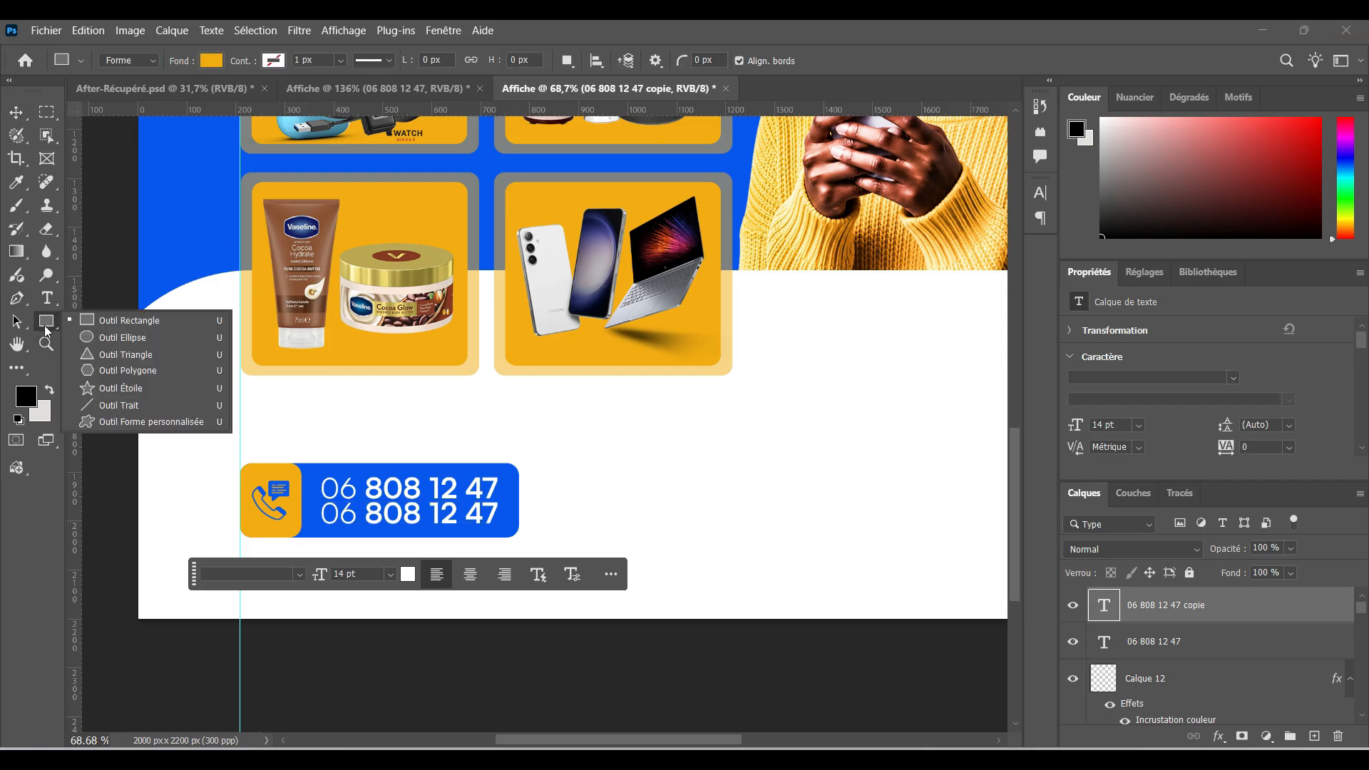
left_click(107, 338)
scroll(552, 496, "up", 2)
left_click_drag(544, 465, 657, 550)
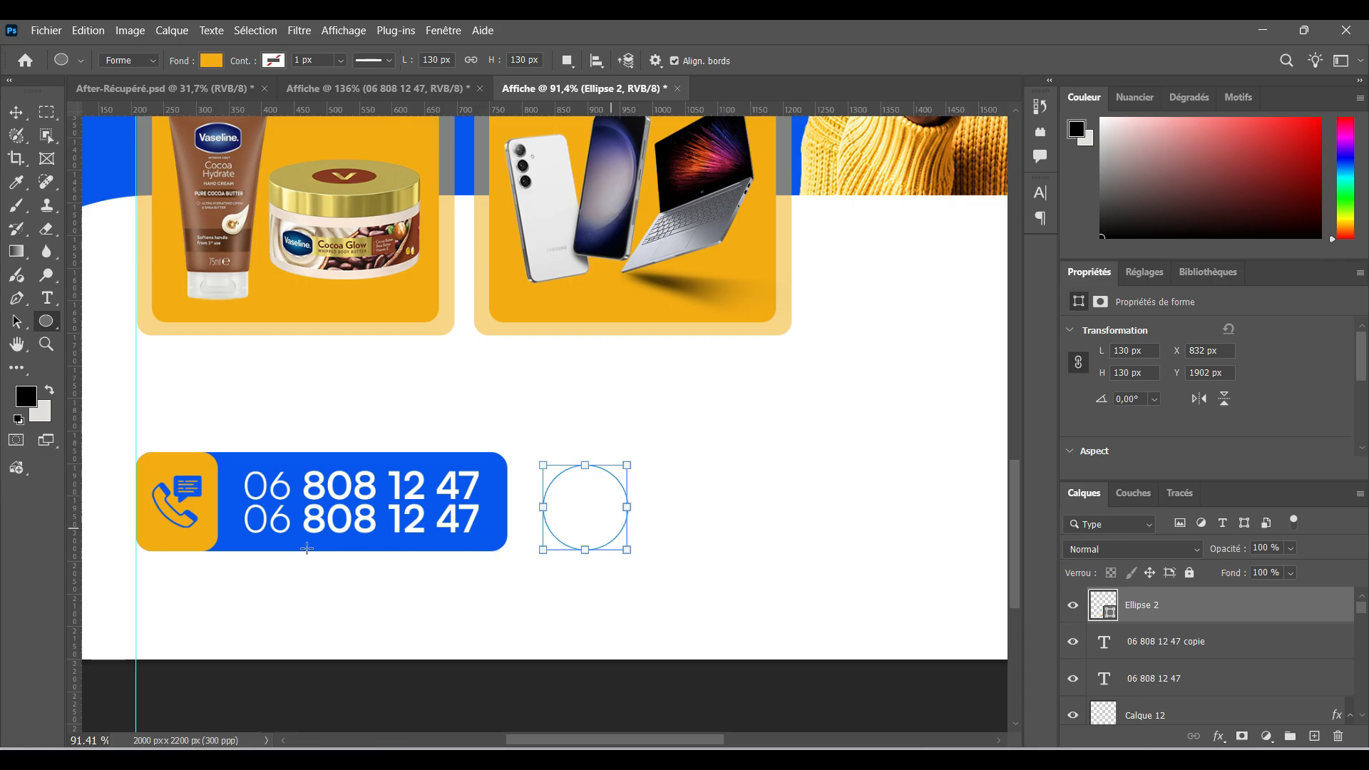
Reposition the orange circle slightly upward and to the right so it lines up with the contact bar's middle
left_click(18, 114)
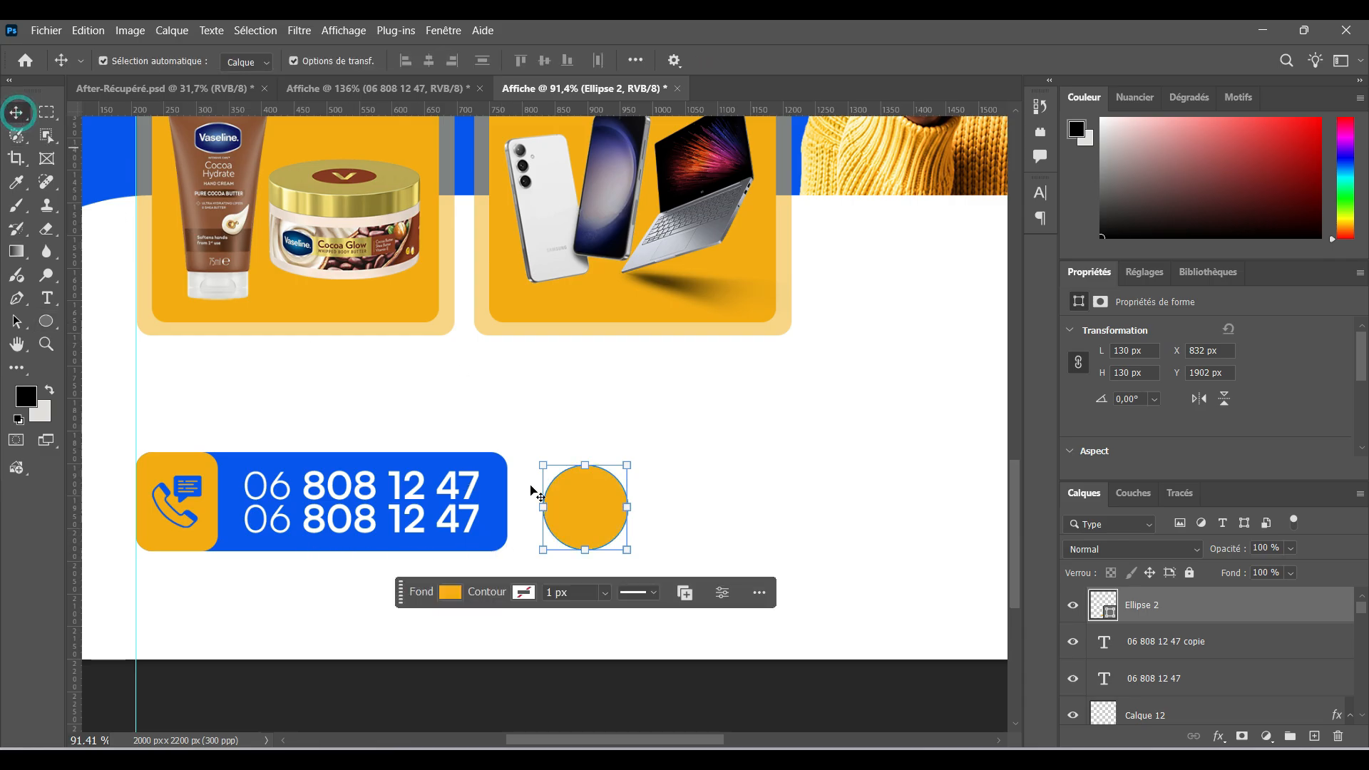
left_click_drag(590, 516, 594, 510)
left_click(752, 498)
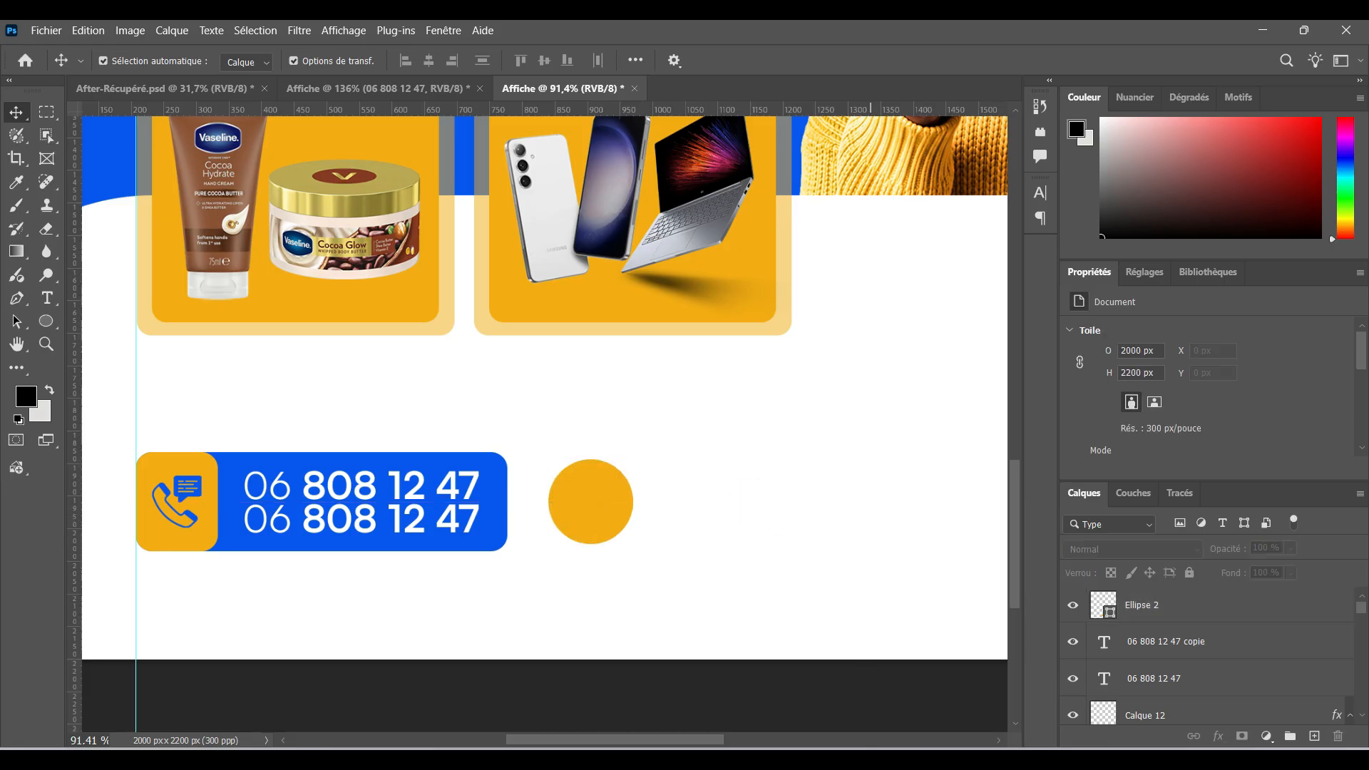
Switch to Flaticon in the browser and search the icons for "paiement à la livraison"
left_click(865, 727)
left_click(1298, 163)
left_click(510, 199)
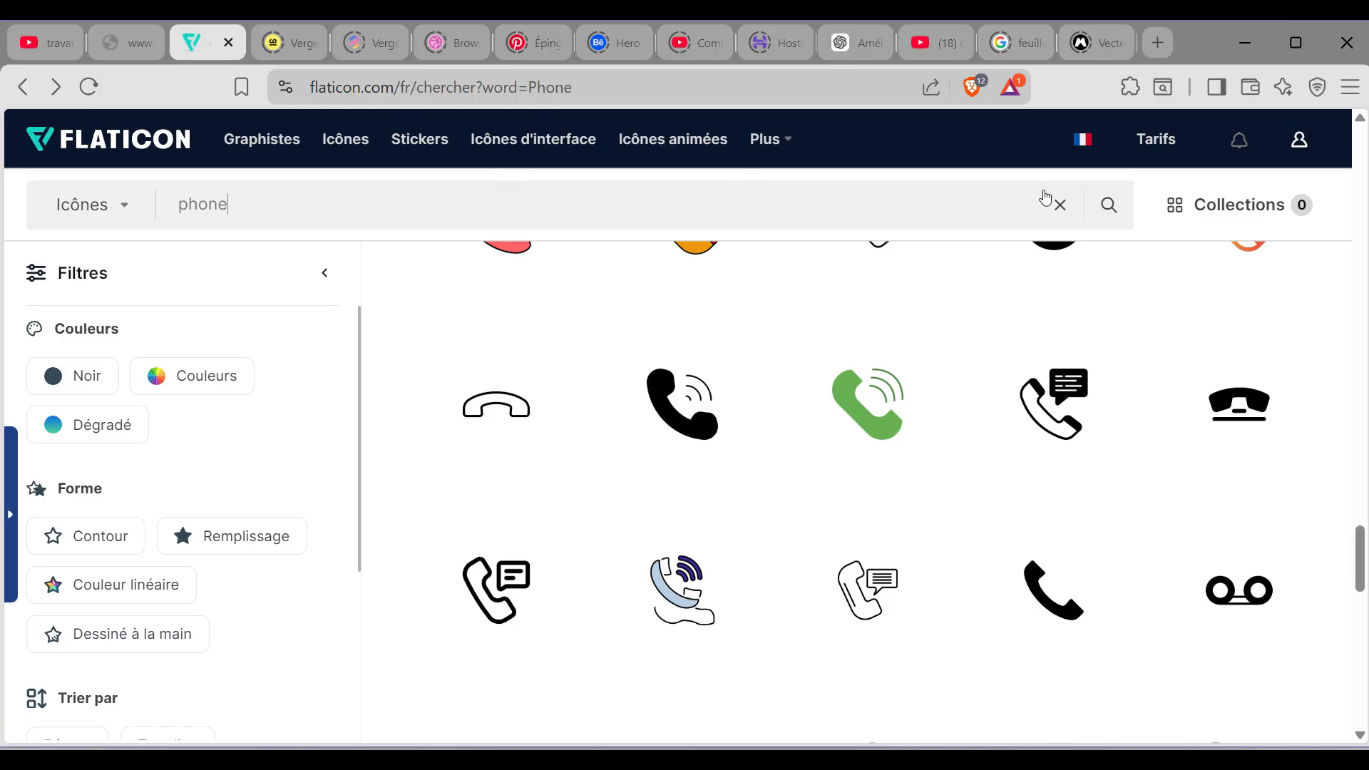
left_click(1061, 206)
type("paiem")
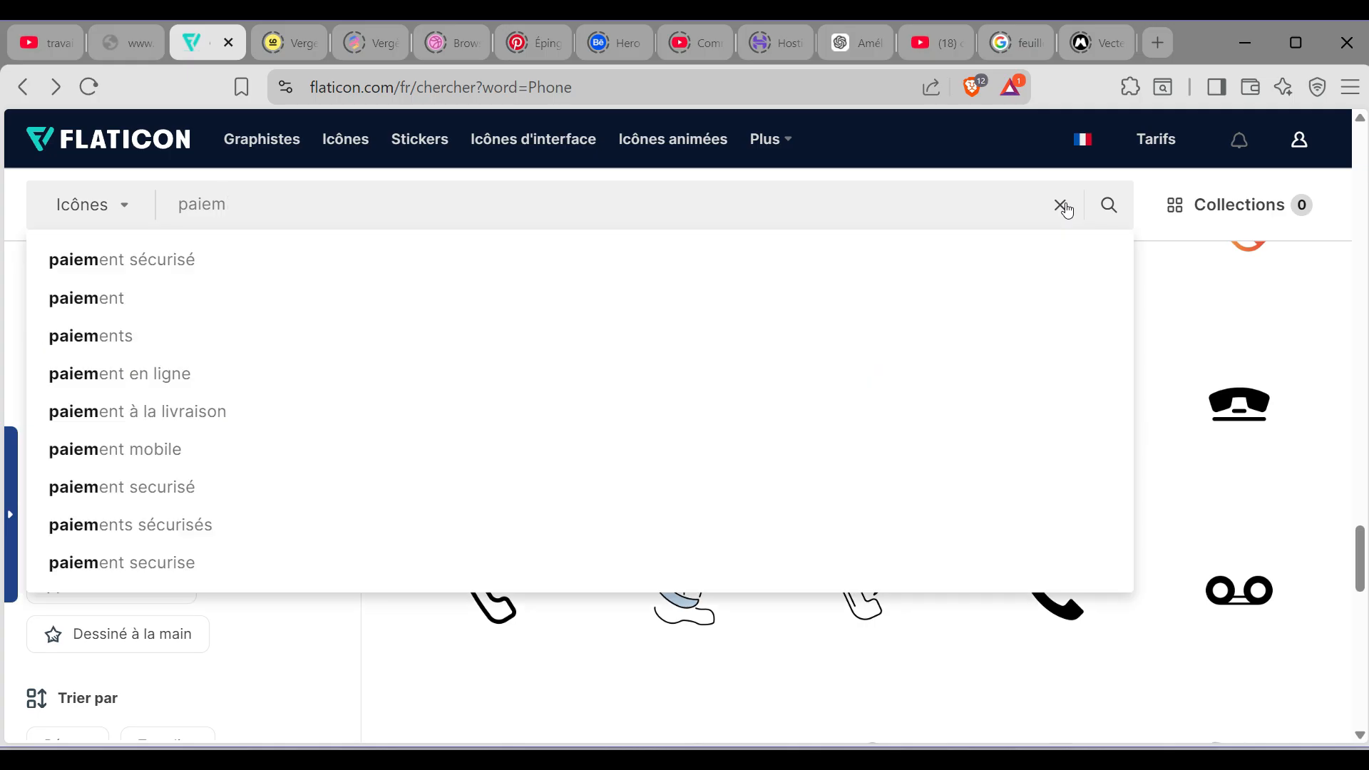
left_click(336, 413)
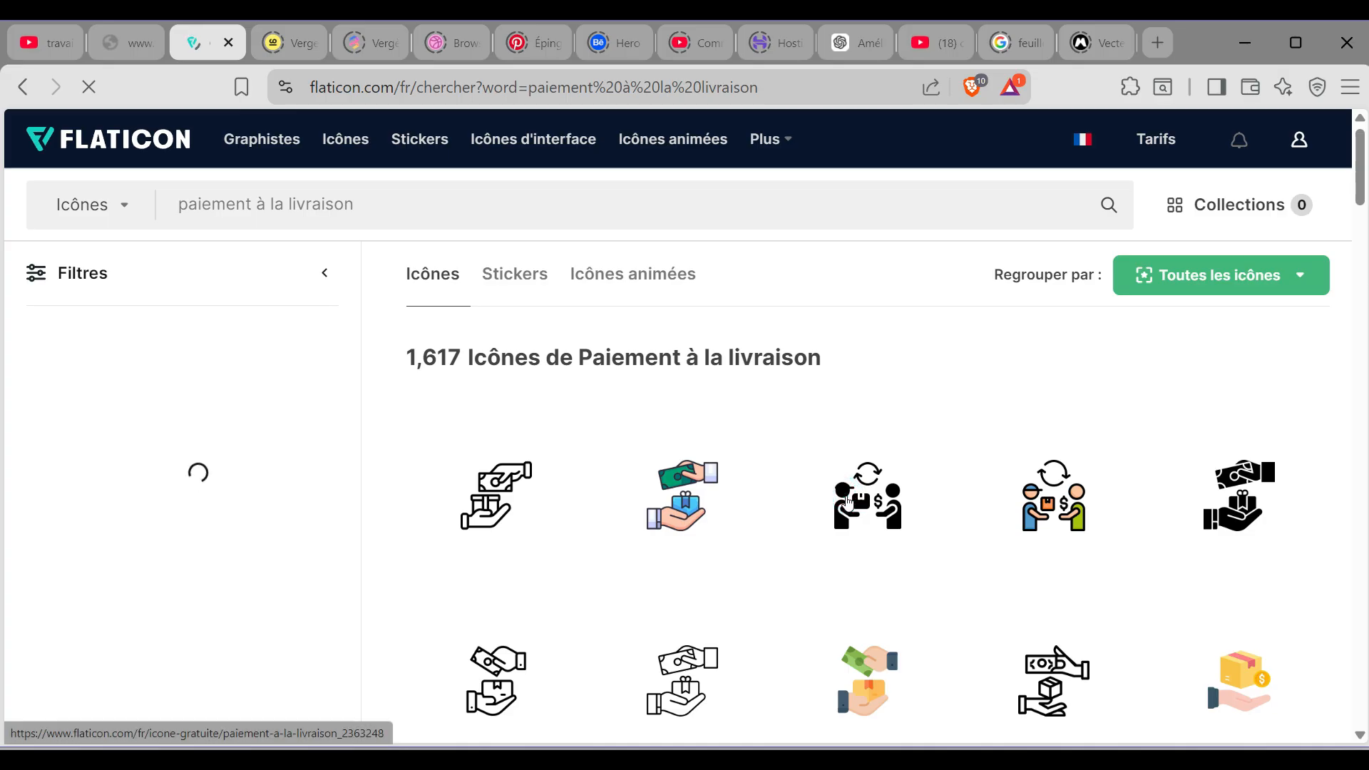
Copy the black icon of two people exchanging a parcel and money, and paste it into the poster in Photoshop
left_click(848, 501)
left_click(908, 432)
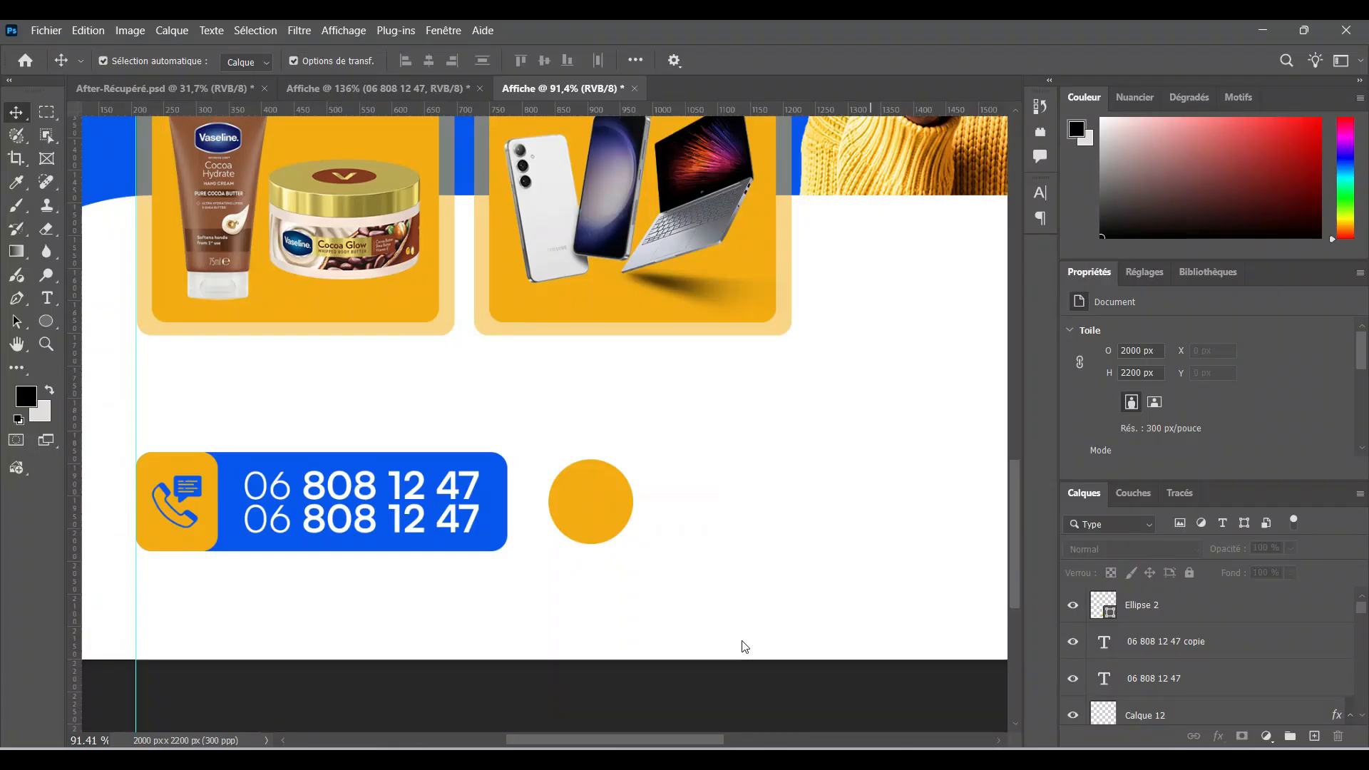
left_click(596, 526)
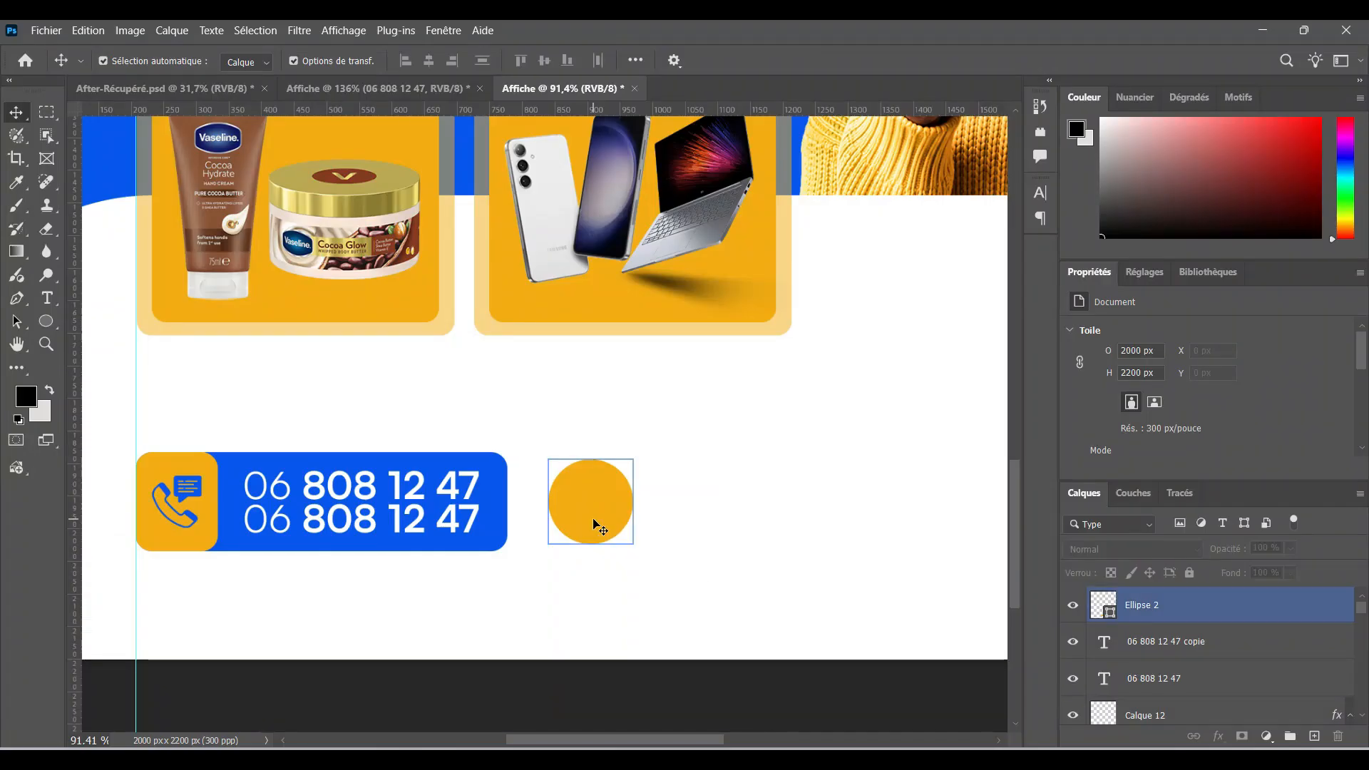
key("ctrl+v")
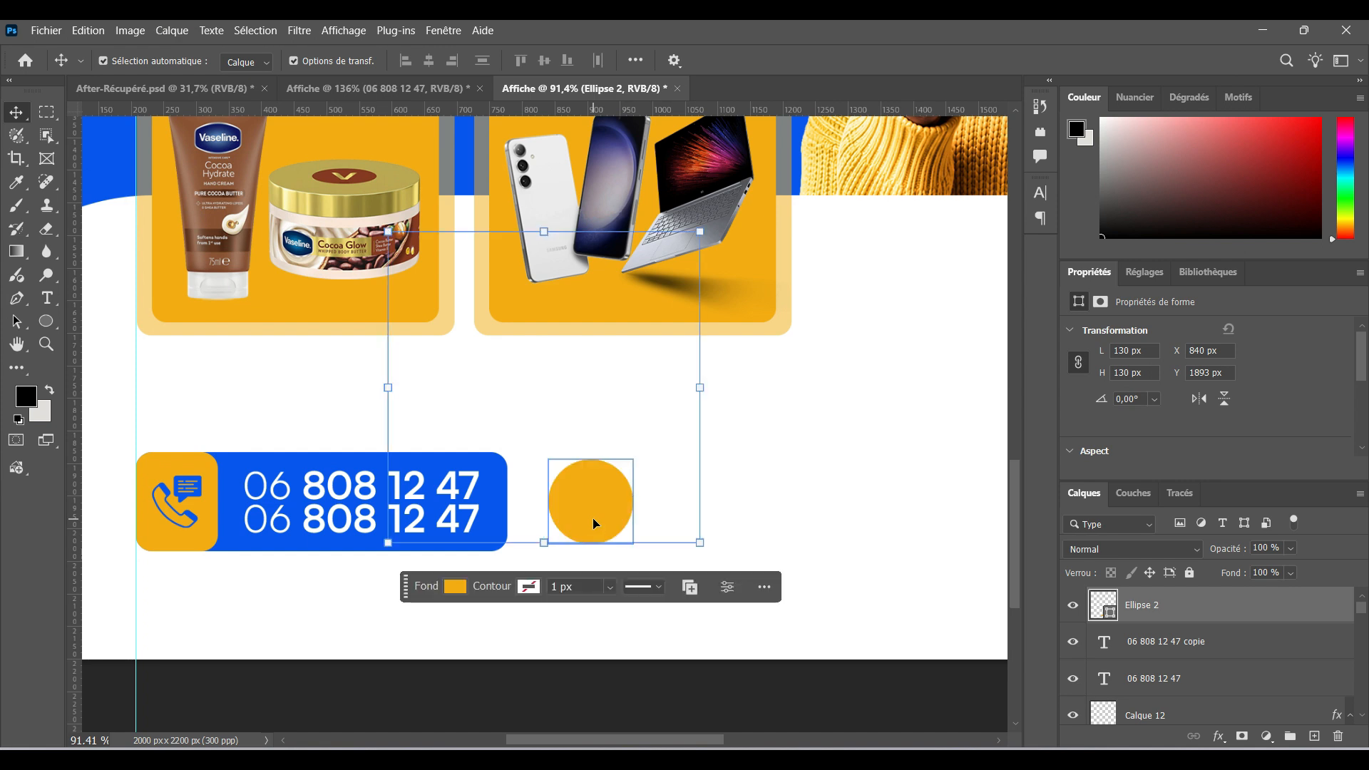
Scale the pasted delivery icon down to about 74 px and place it inside the orange circle
left_click_drag(385, 233, 627, 480)
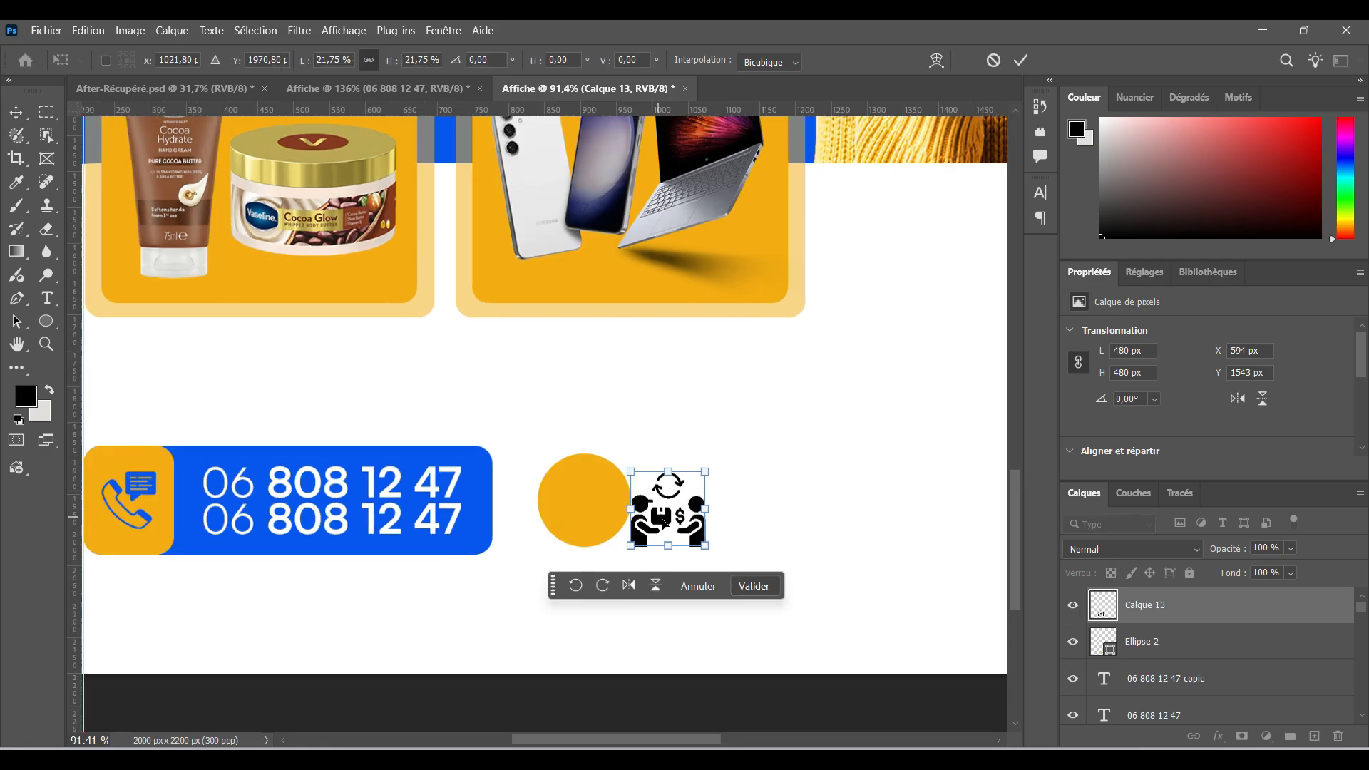
scroll(677, 519, "up", 5)
left_click_drag(724, 519, 548, 505)
Select the delivery icon and the orange circle together and align their centres horizontally and vertically
left_click_drag(487, 347, 544, 408)
left_click(429, 61)
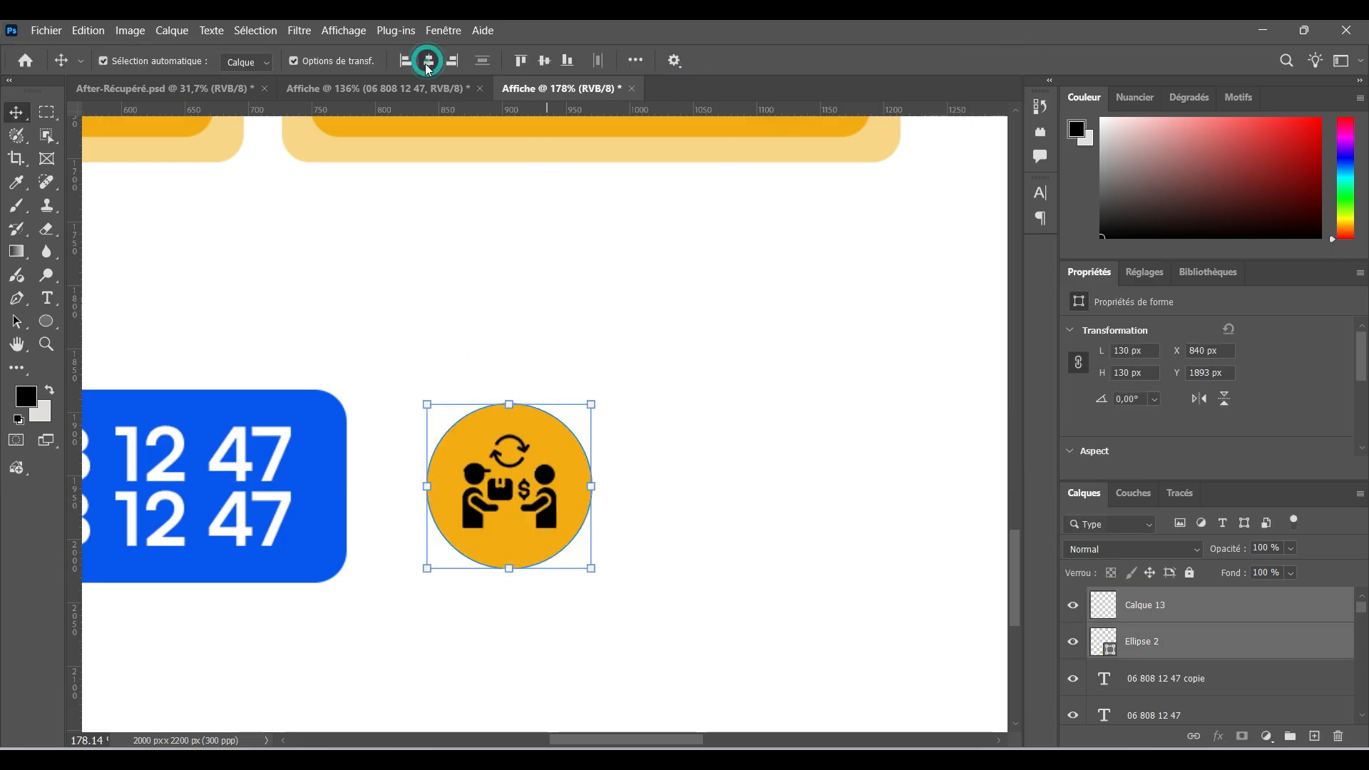
left_click(544, 62)
left_click(568, 278)
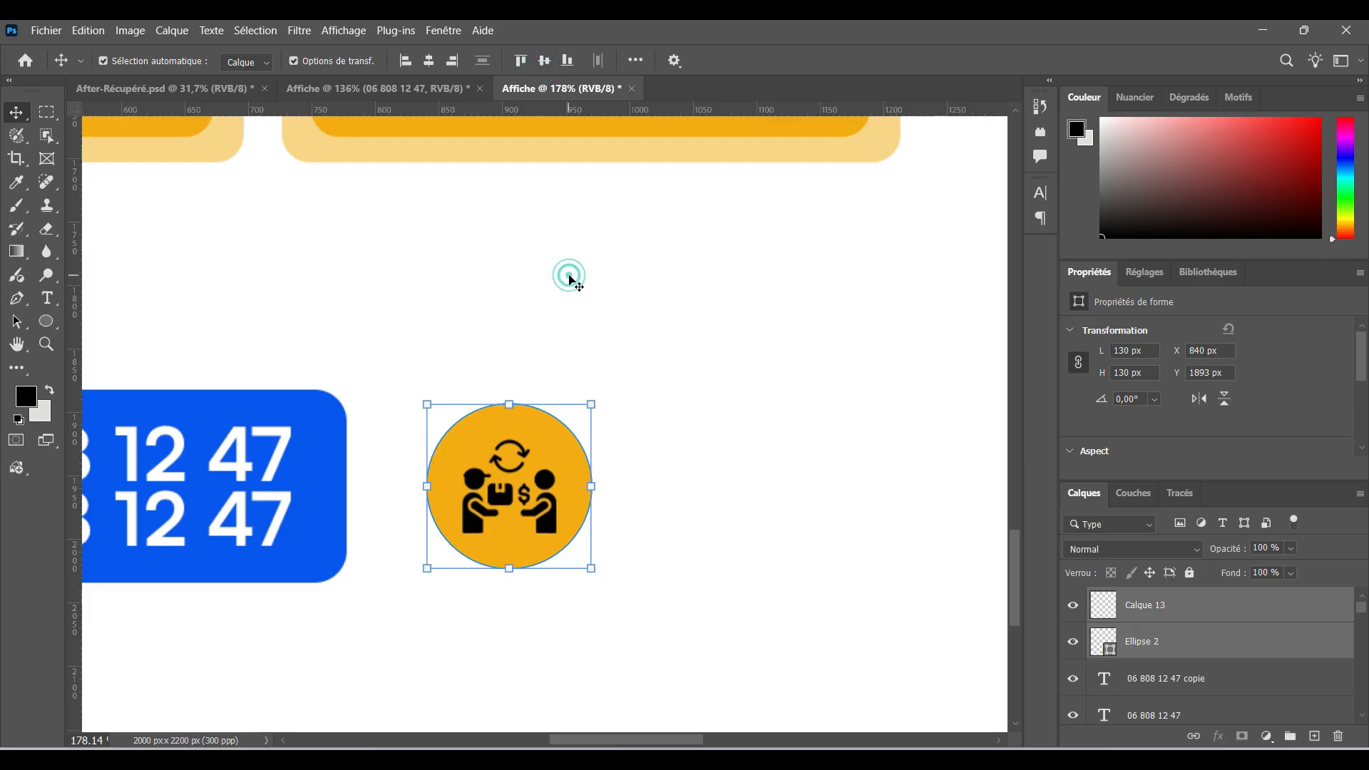
Copy the layer style of the blue phone icon in the contact bar
scroll(646, 392, "up", 2)
scroll(398, 376, "down", 2)
scroll(399, 375, "down", 3)
left_click_drag(275, 321, 571, 319)
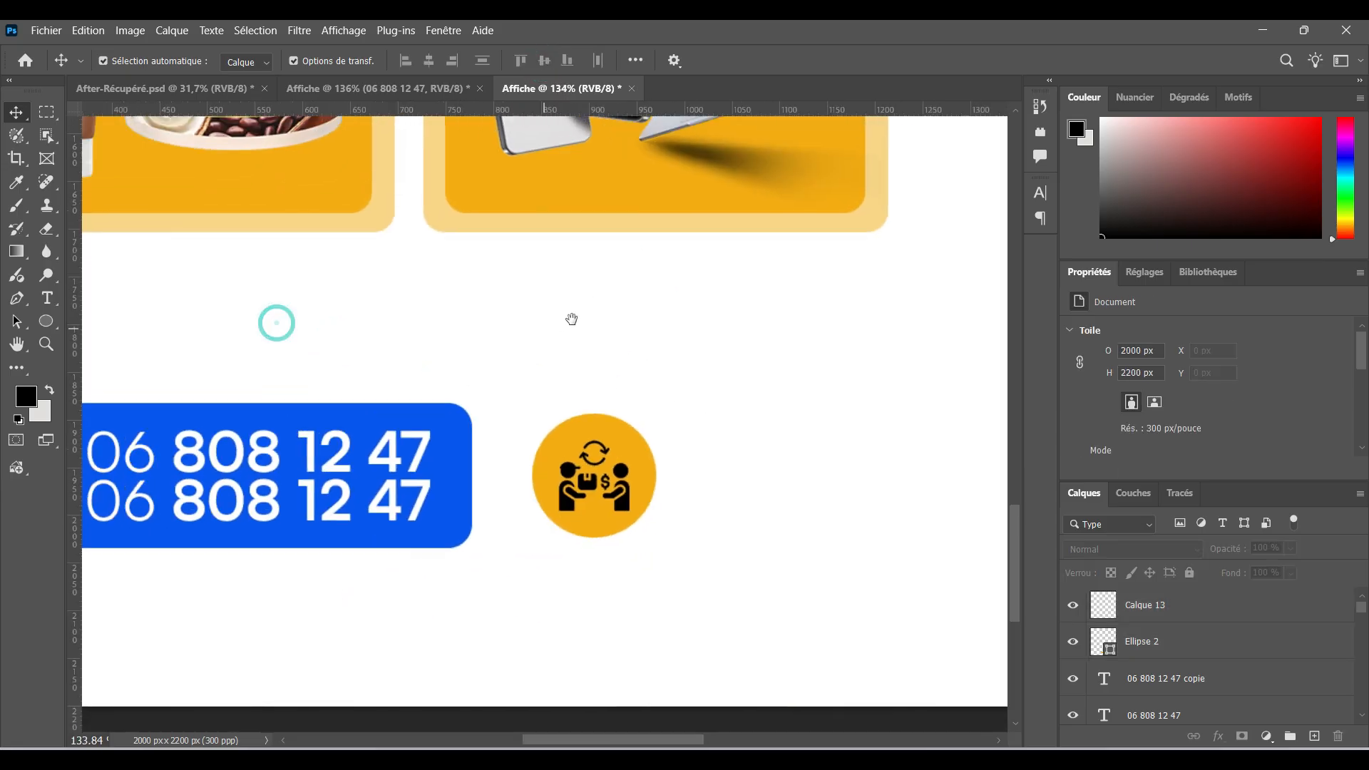
left_click(159, 438)
left_click(151, 462)
left_click(1212, 636)
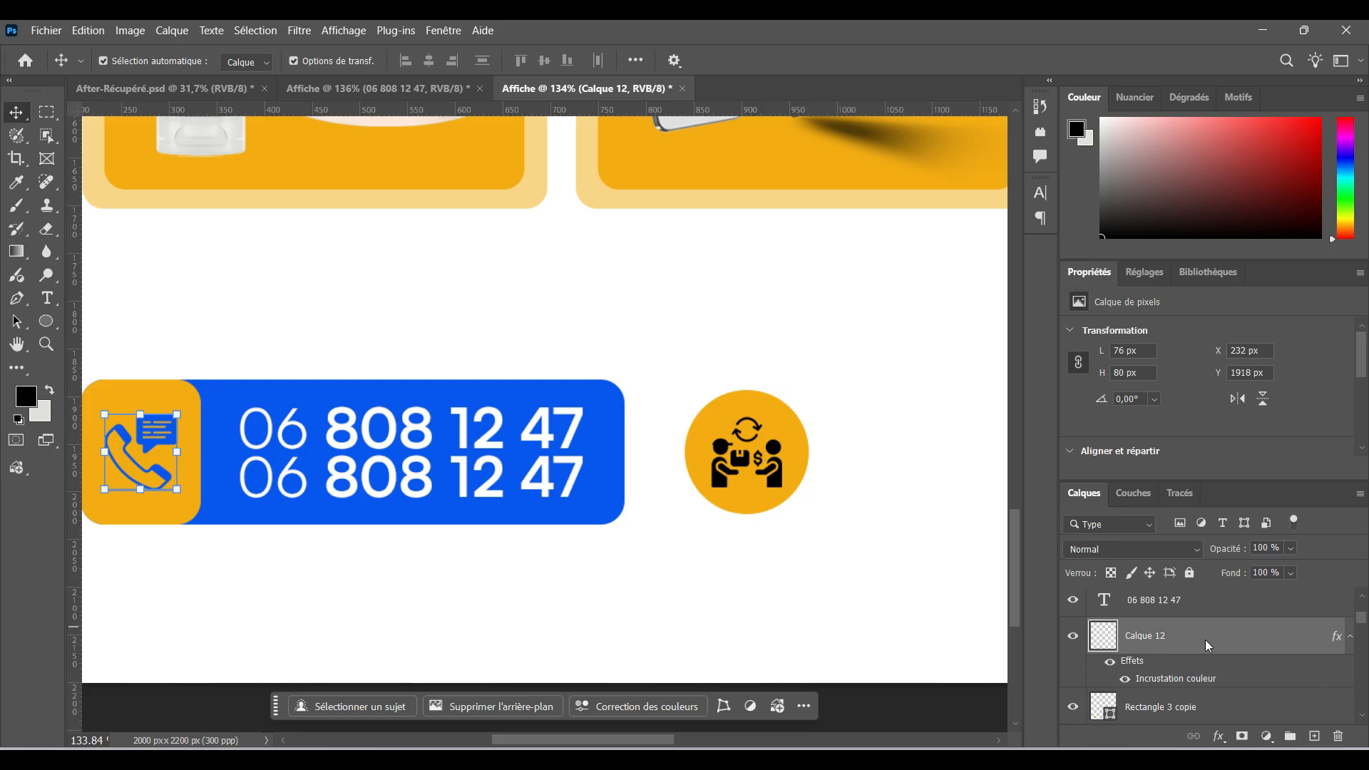
right_click(1205, 642)
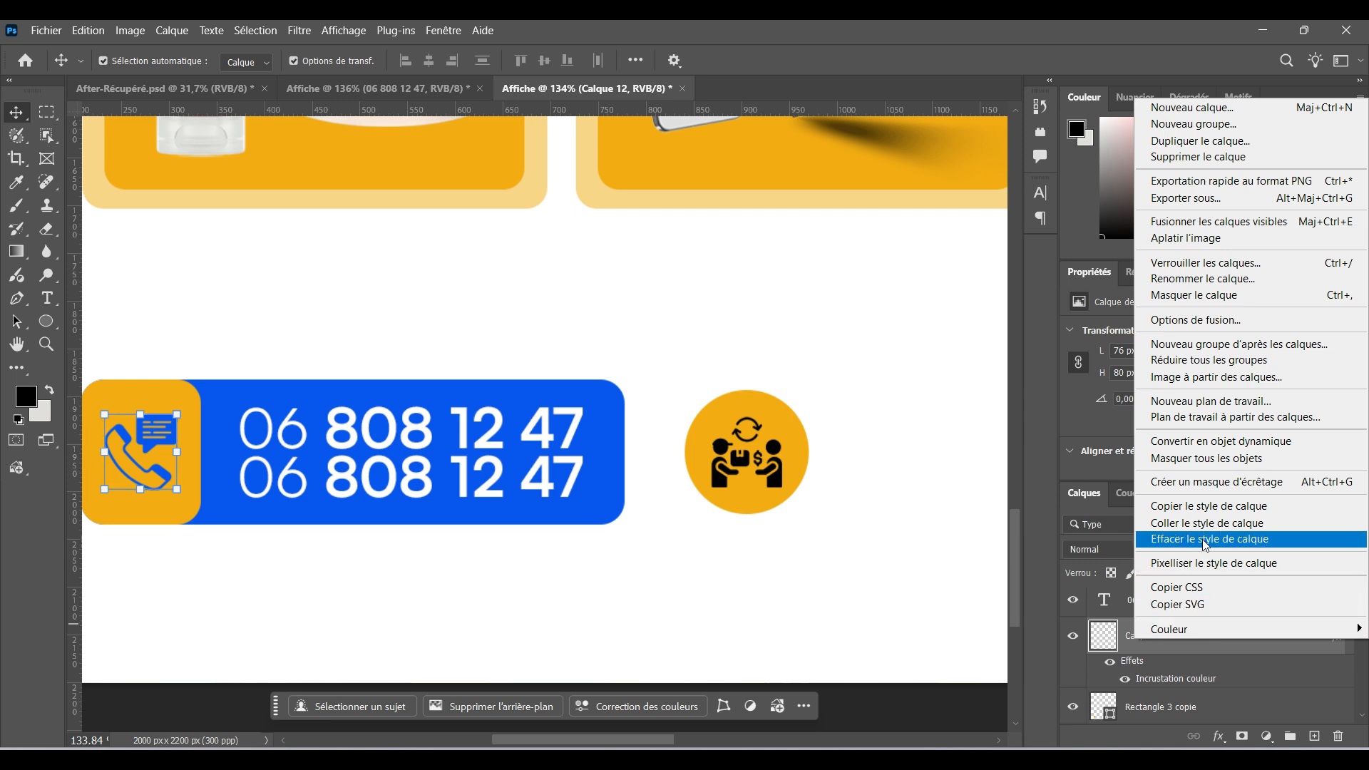
left_click(1214, 507)
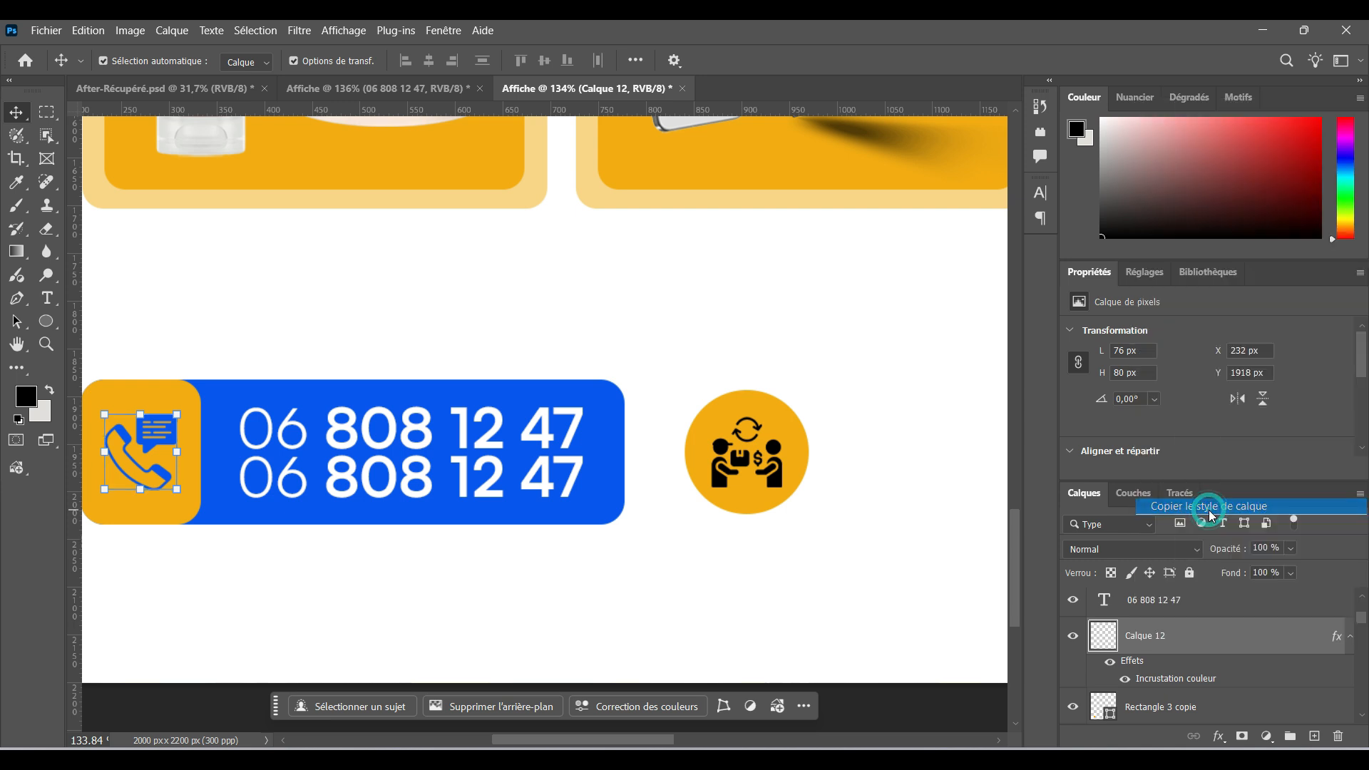
Paste the copied layer style onto the delivery icon's layer to colour it blue
scroll(834, 485, "up", 3)
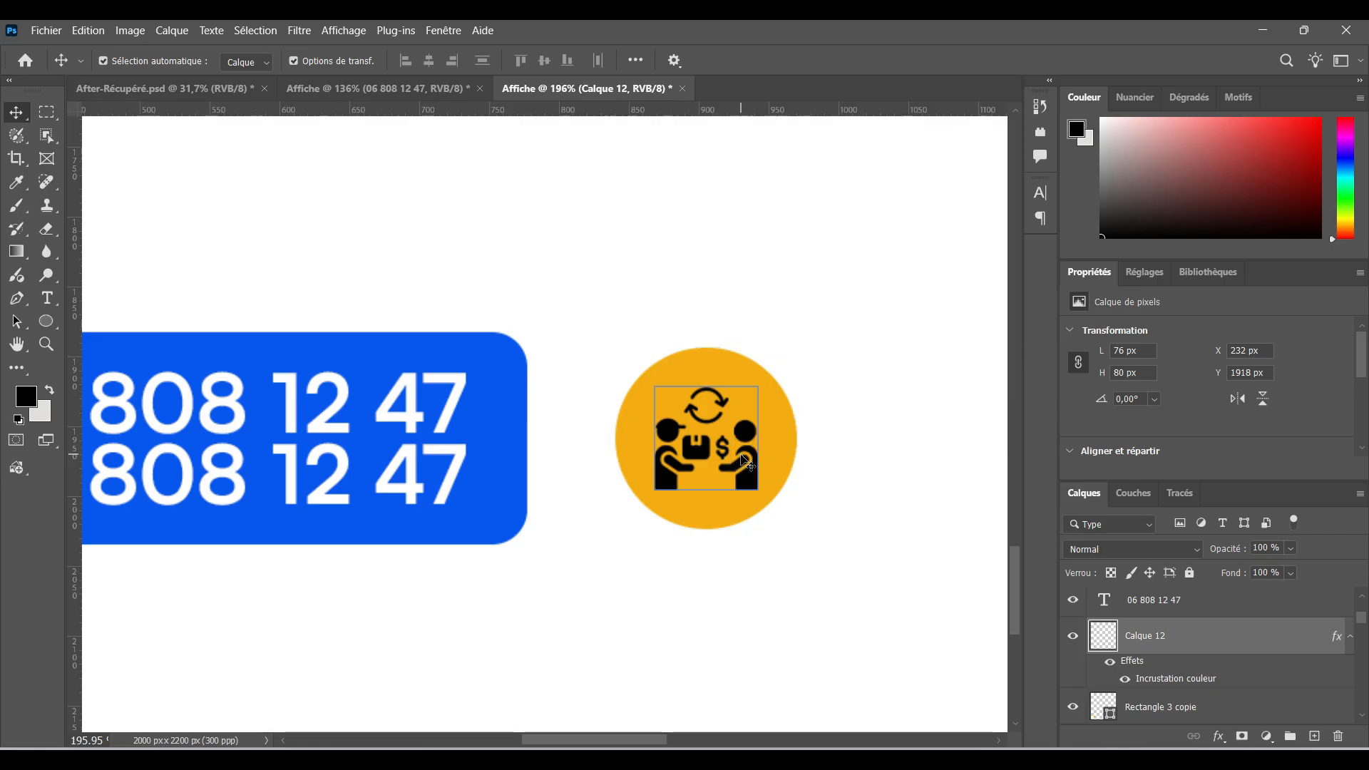
left_click(745, 462)
left_click(744, 459)
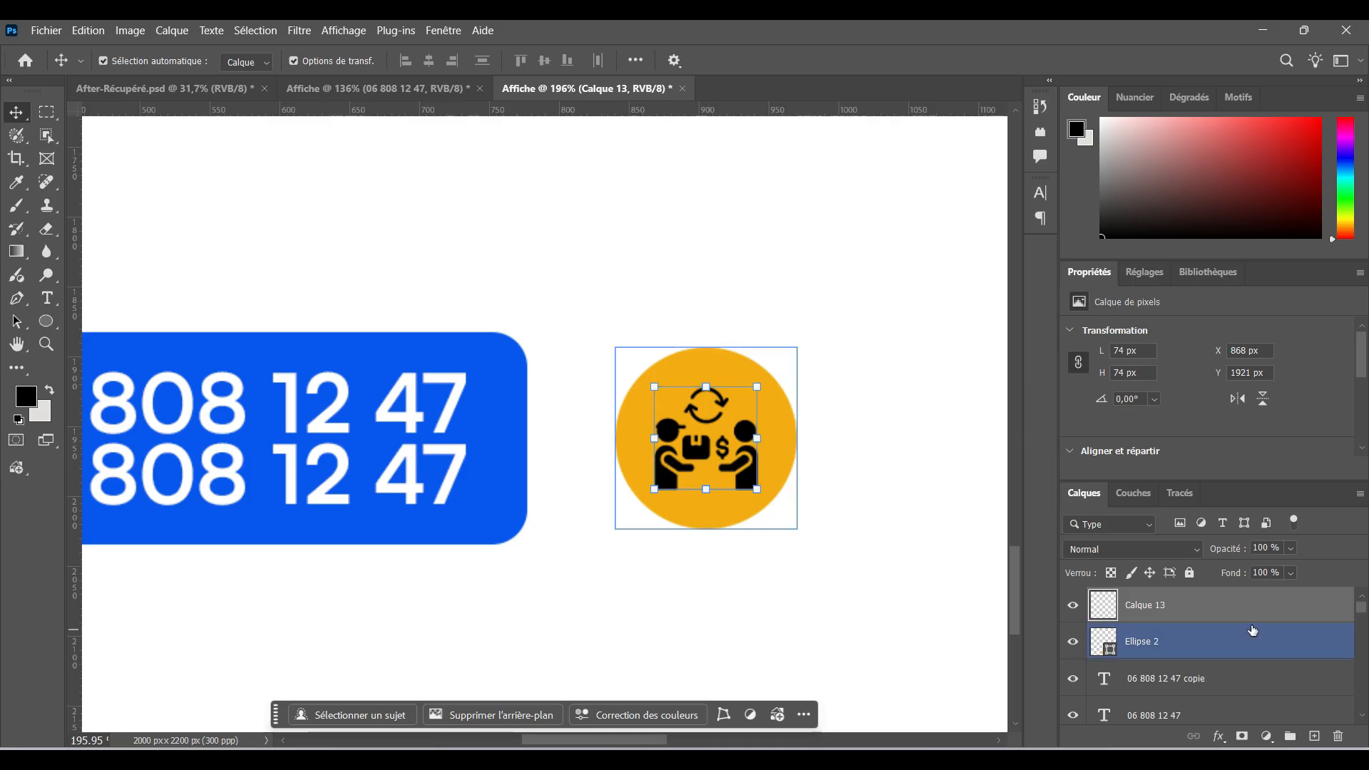
right_click(1224, 609)
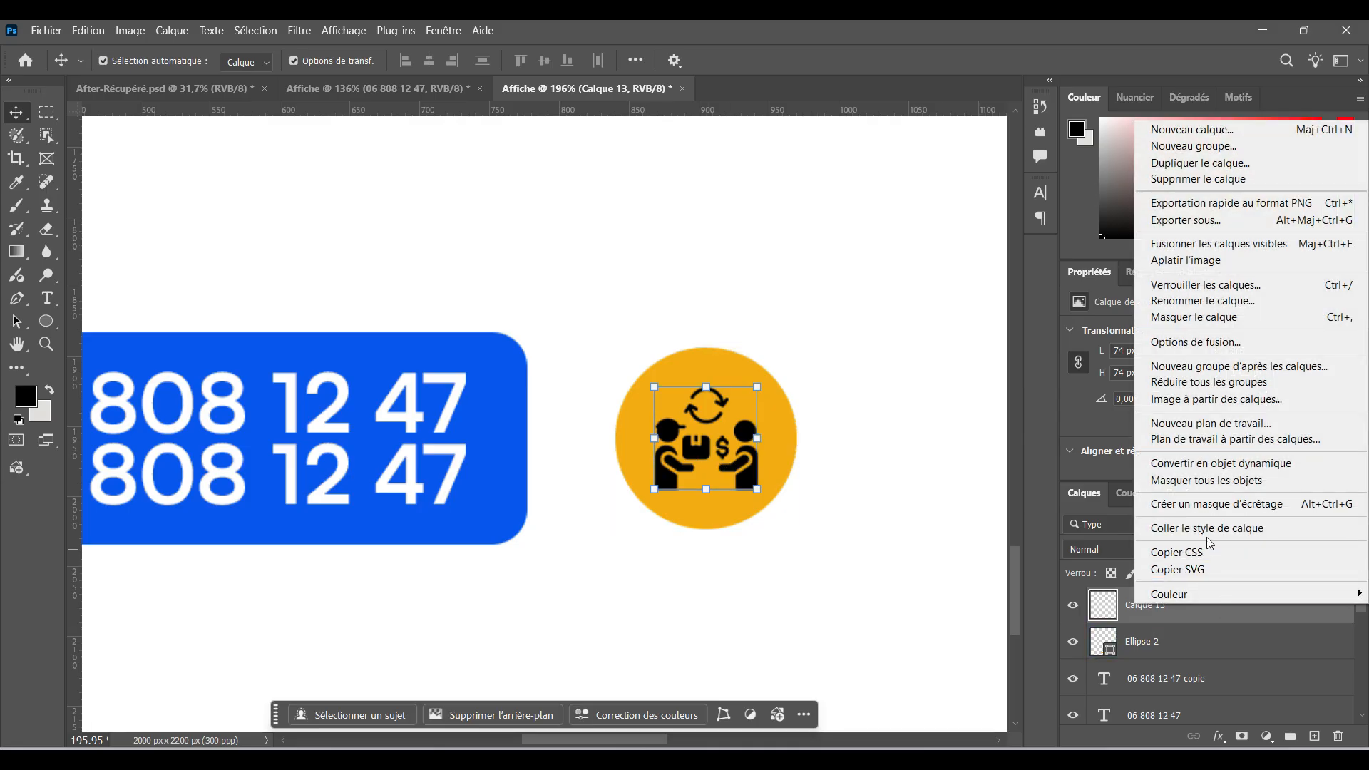
left_click(1204, 527)
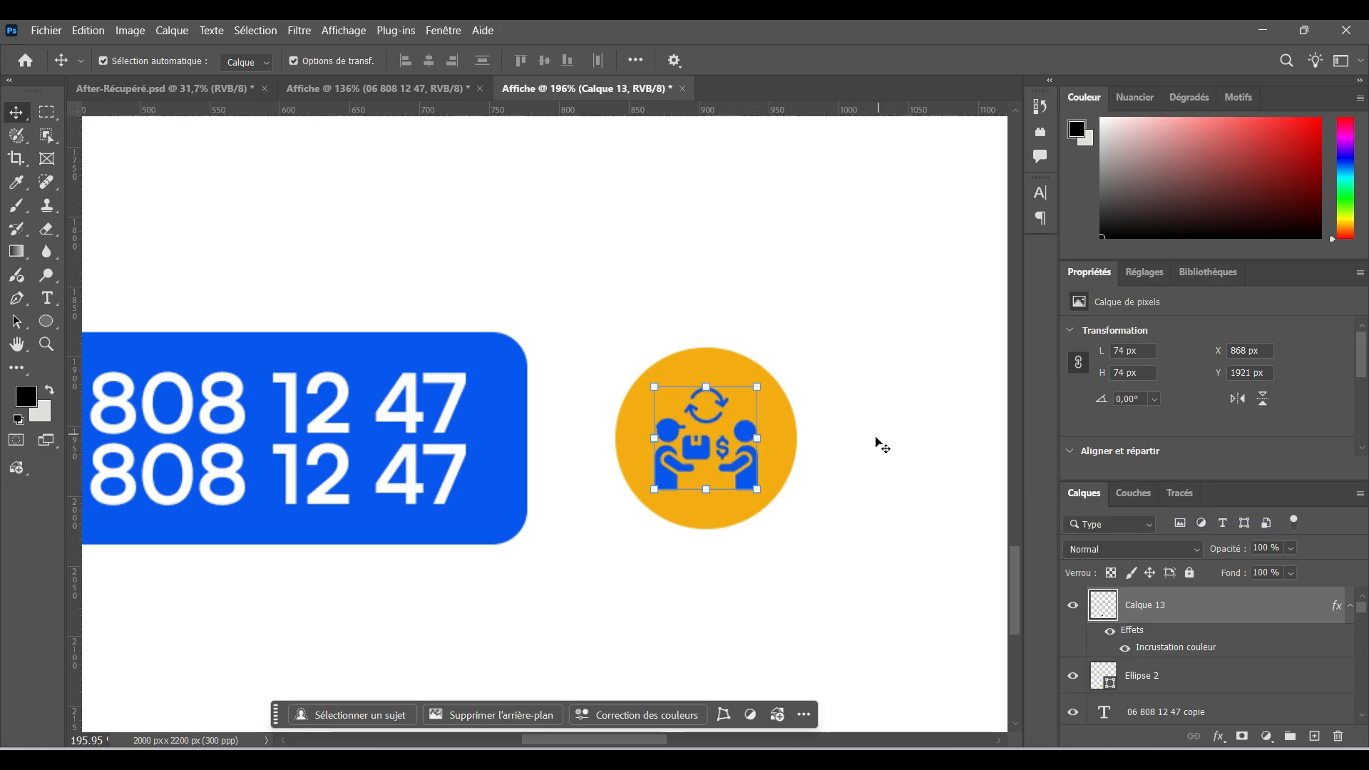
Duplicate the upper phone number line straight across to the white area on the far side of the orange circle
scroll(877, 444, "down", 8)
left_click_drag(874, 403, 709, 468)
left_click_drag(601, 475, 563, 489)
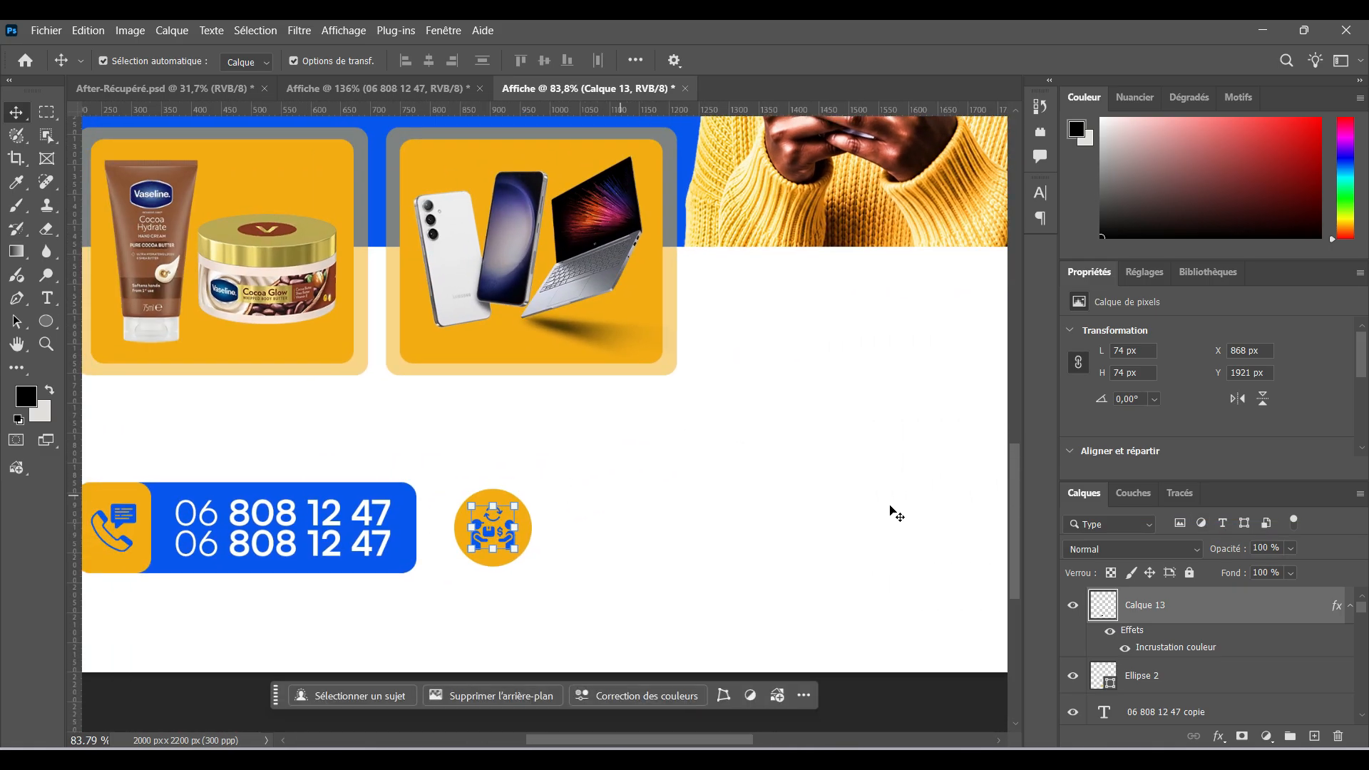
left_click(332, 517)
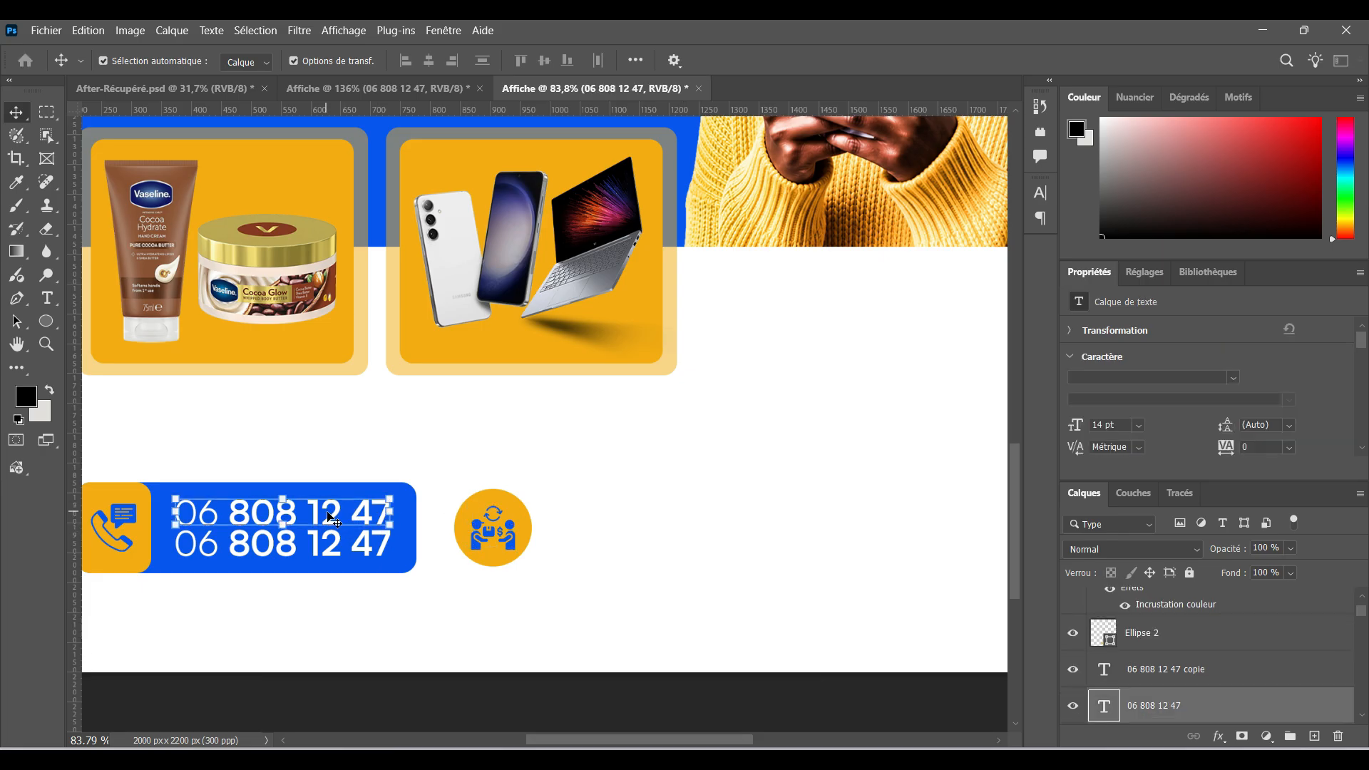
left_click_drag(331, 517, 763, 540)
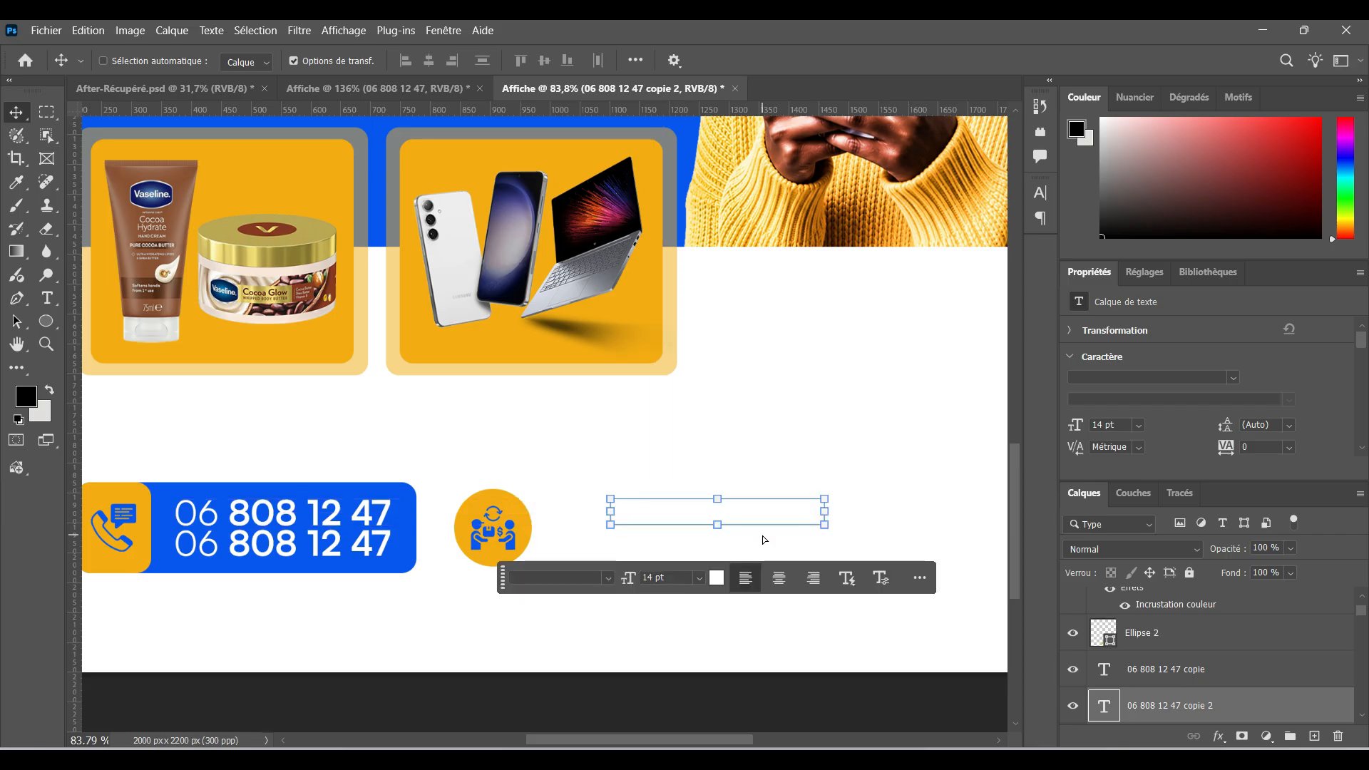
Set the duplicated text's colour to 0857f7 by sampling the contact bar's blue
left_click(717, 578)
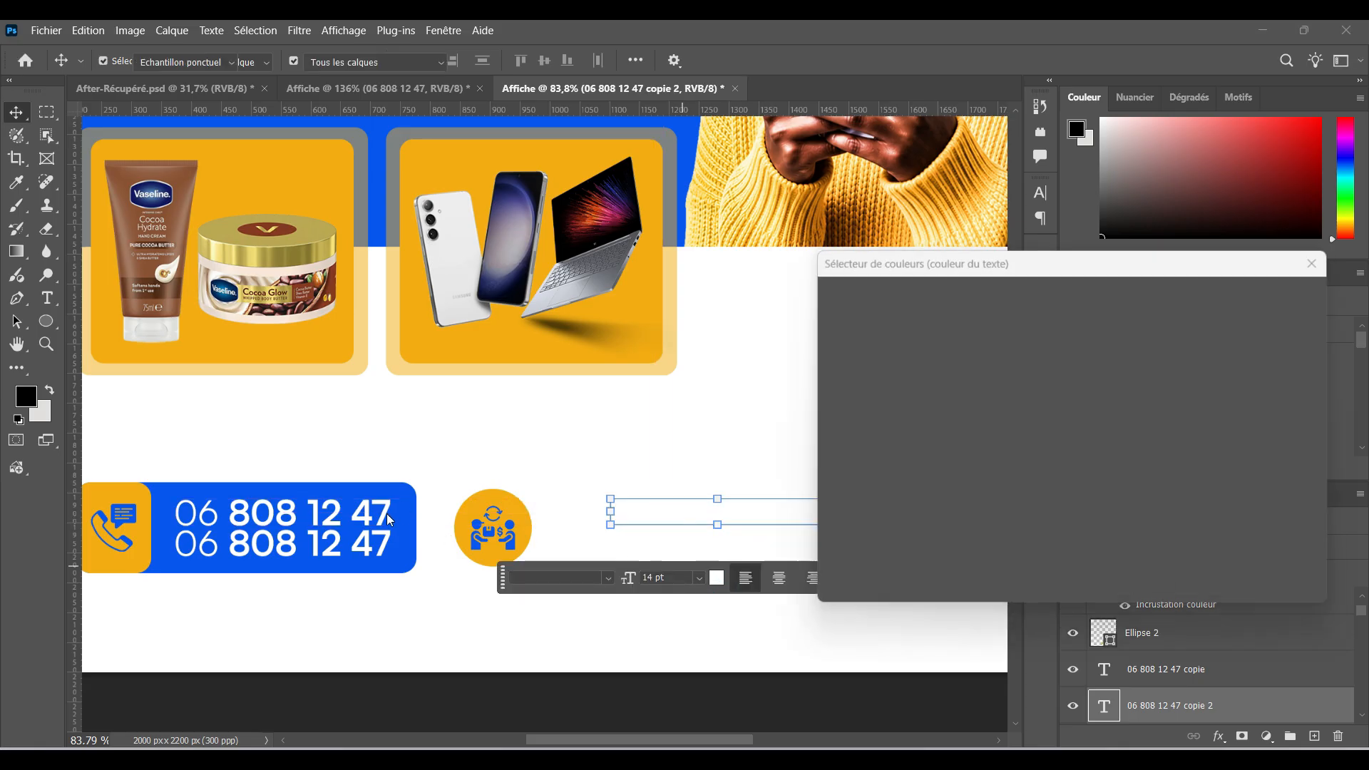
left_click(403, 502)
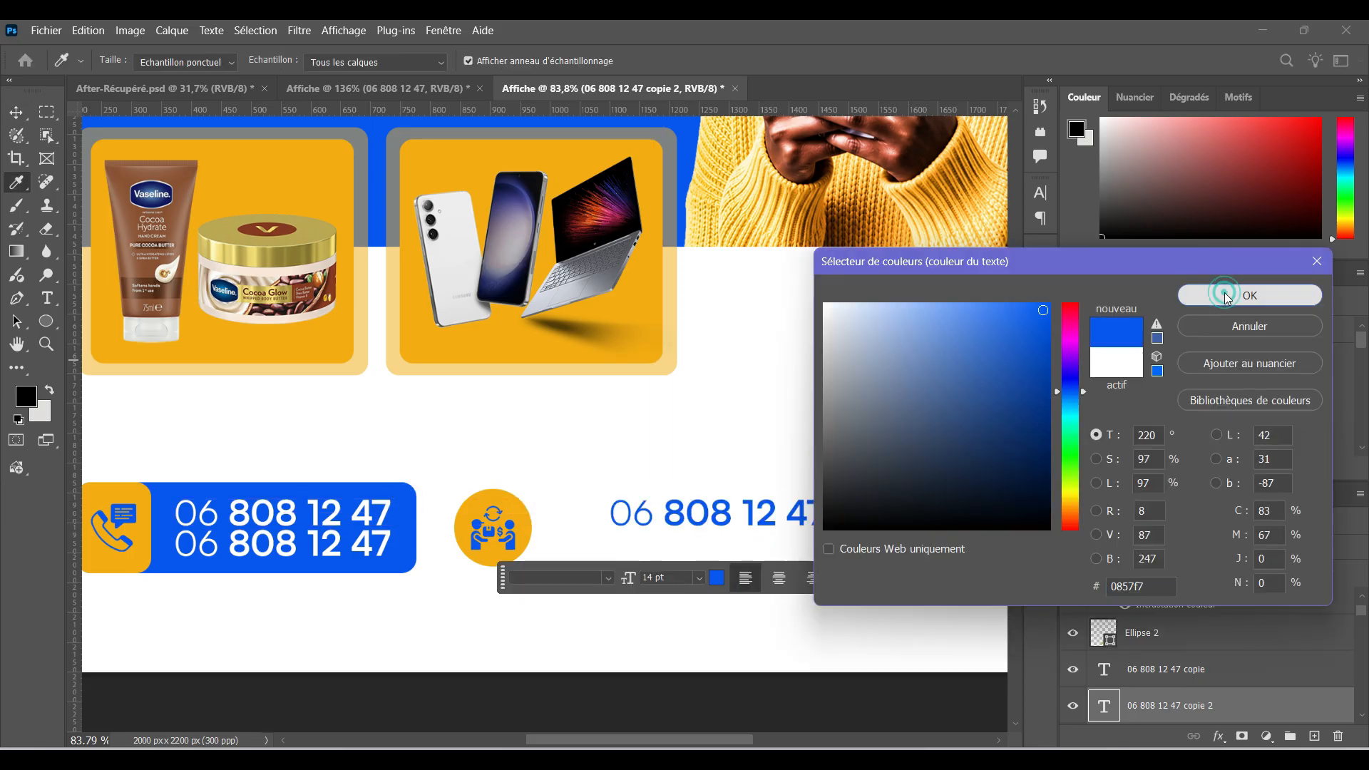
left_click(1221, 295)
Replace the bold digits in the duplicated blue text with "à la livraison", keeping the thin prefix
scroll(712, 499, "up", 4)
left_click(702, 520)
left_click_drag(702, 524, 802, 529)
double_click(590, 529)
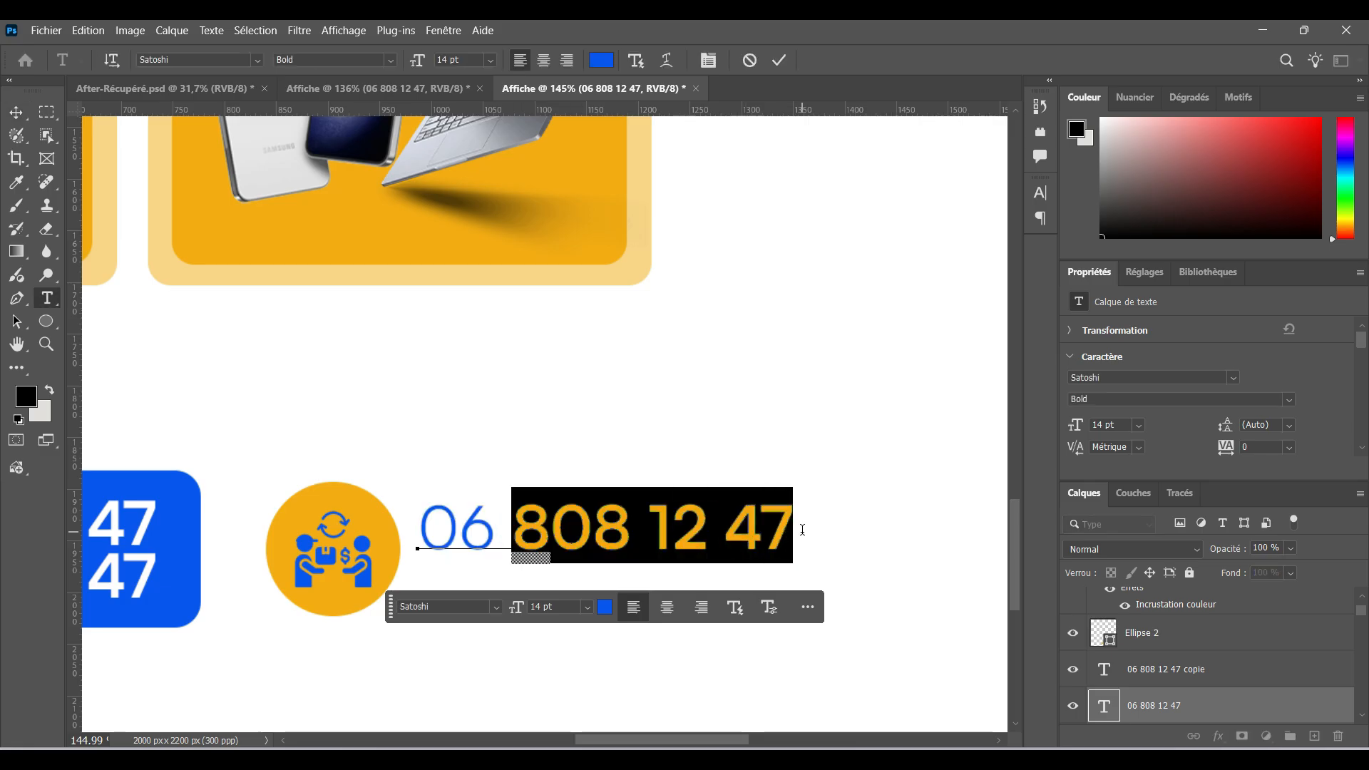
type("06 à la livraio")
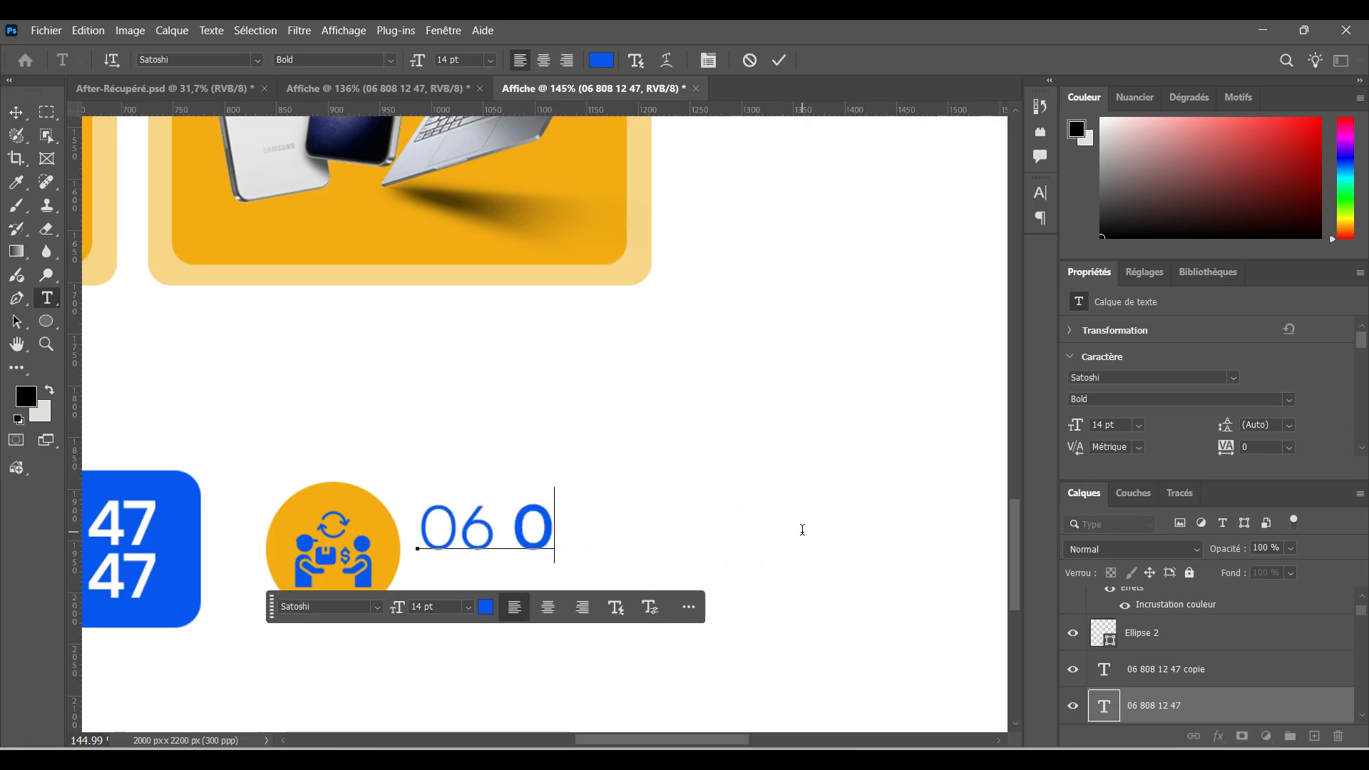
key("BackSpace")
type("à la livraio")
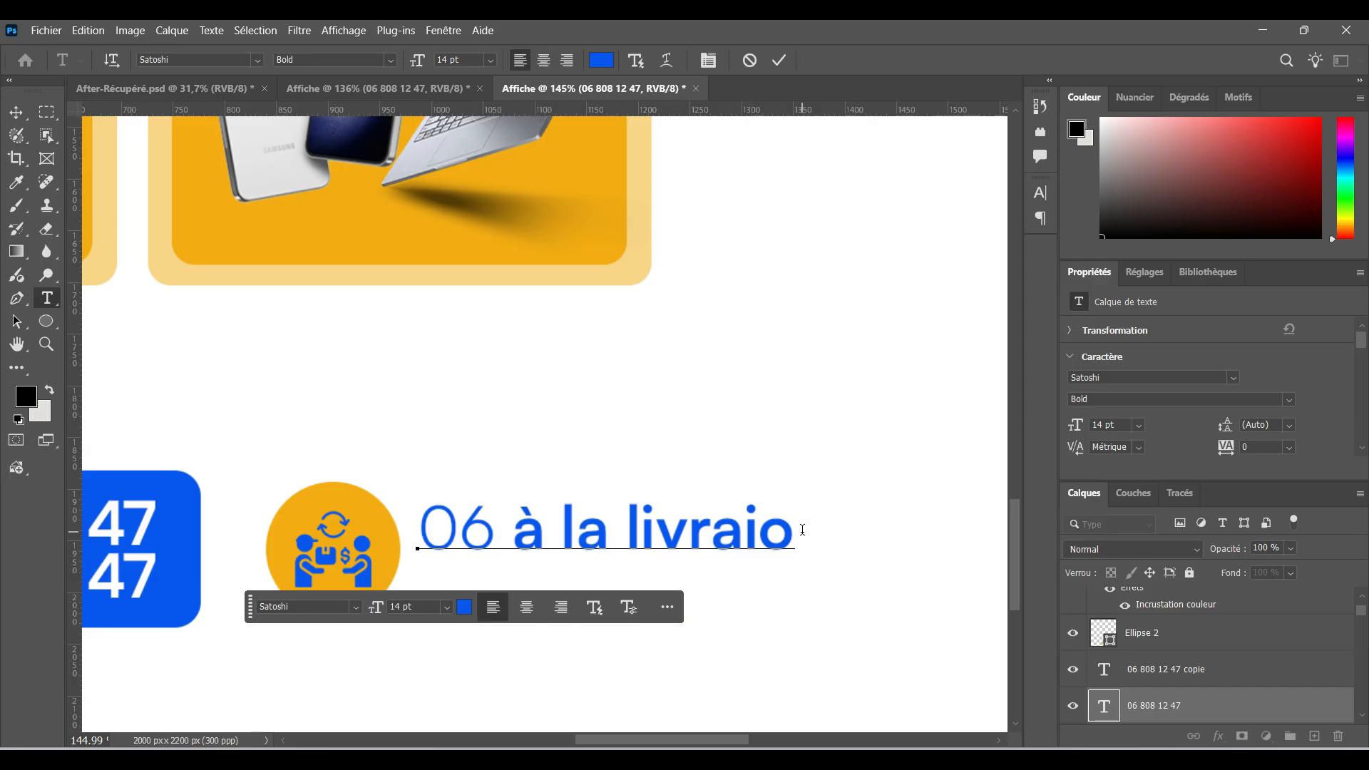
key("Left")
type("s")
key("Right")
type("n")
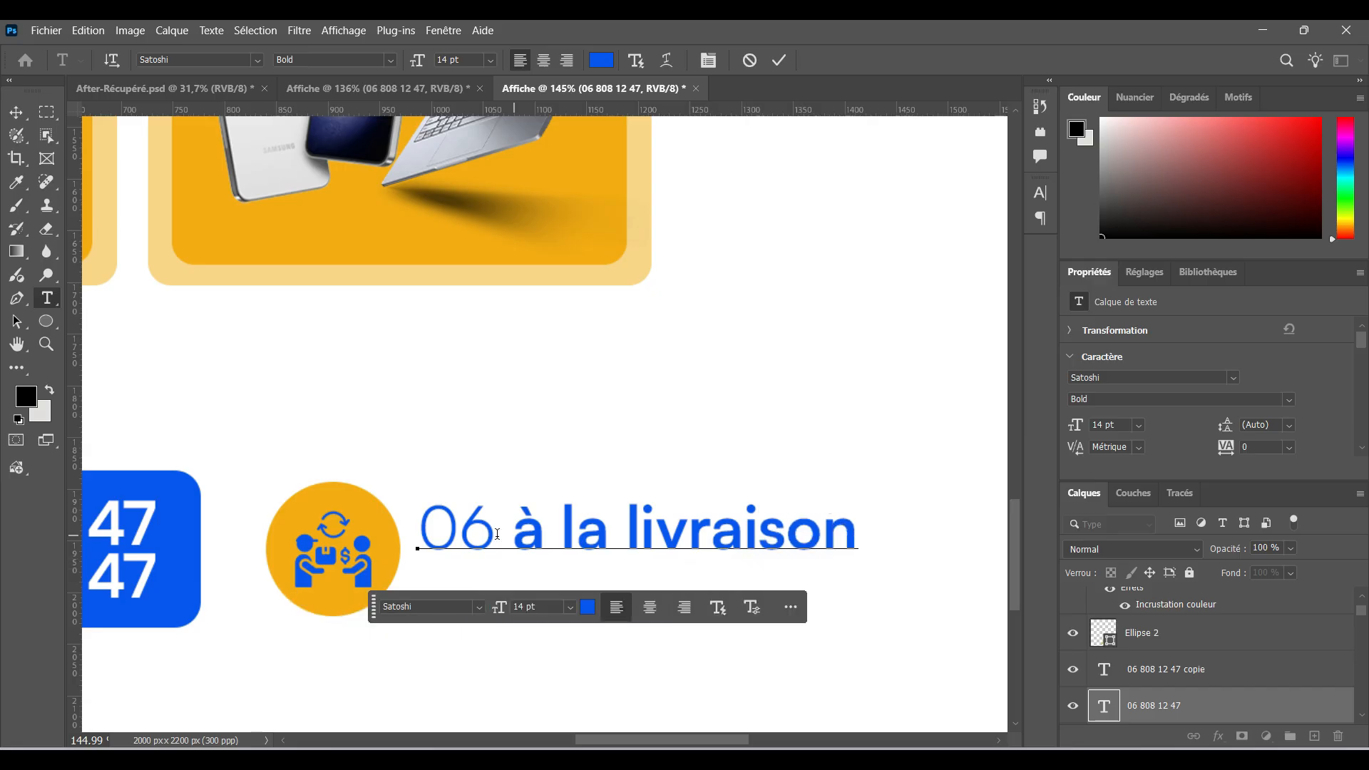
Move "à la livraison" onto a second line and replace the thin "06" above it with "paiement"
key("Return")
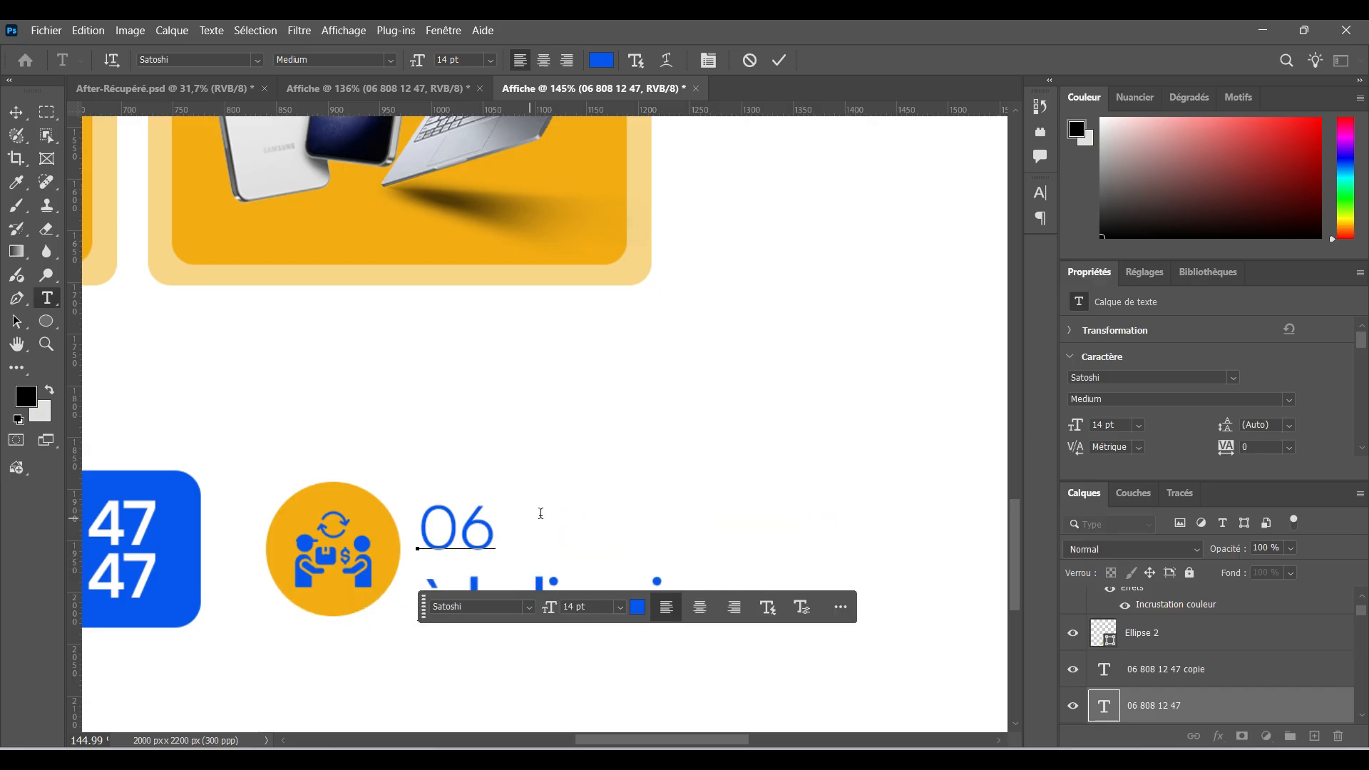
left_click_drag(541, 511, 425, 533)
type("paiele")
key("Delete")
key("Delete")
type("ment")
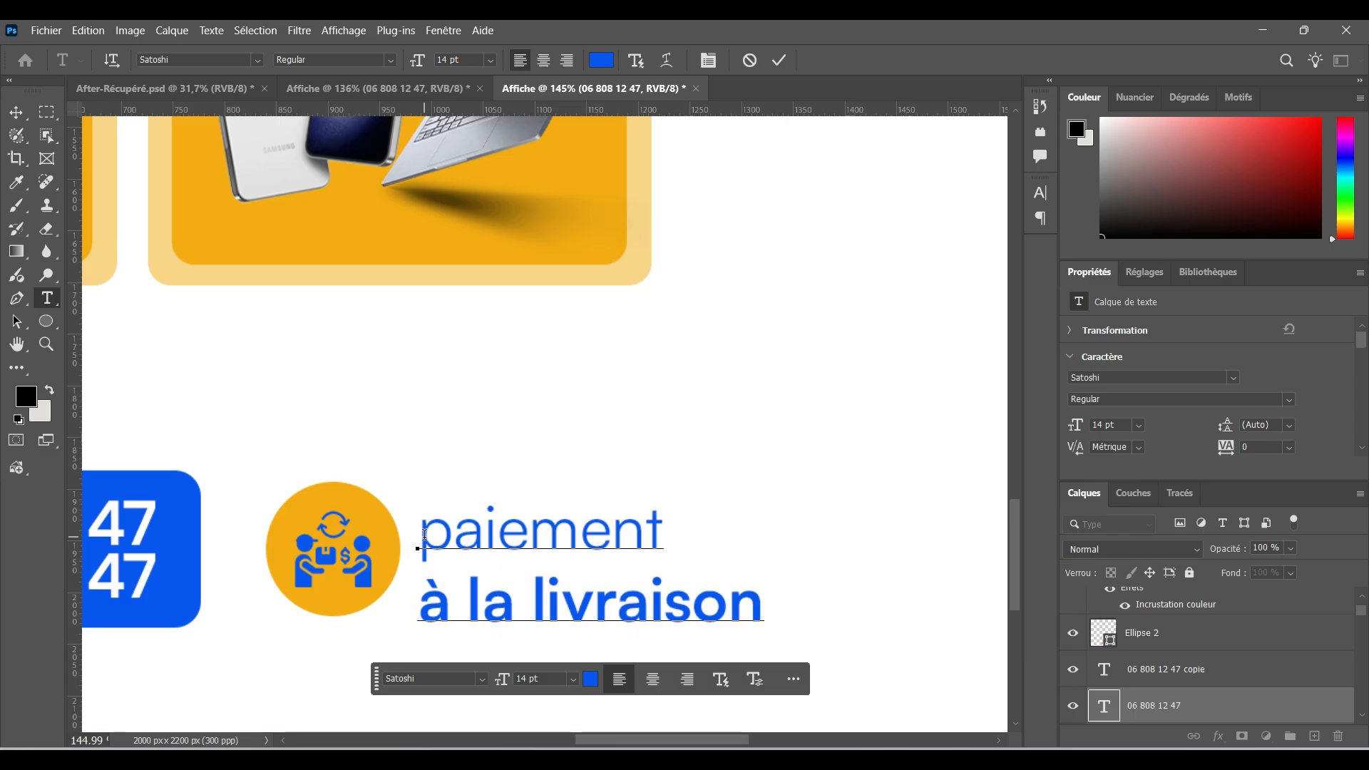
left_click(778, 61)
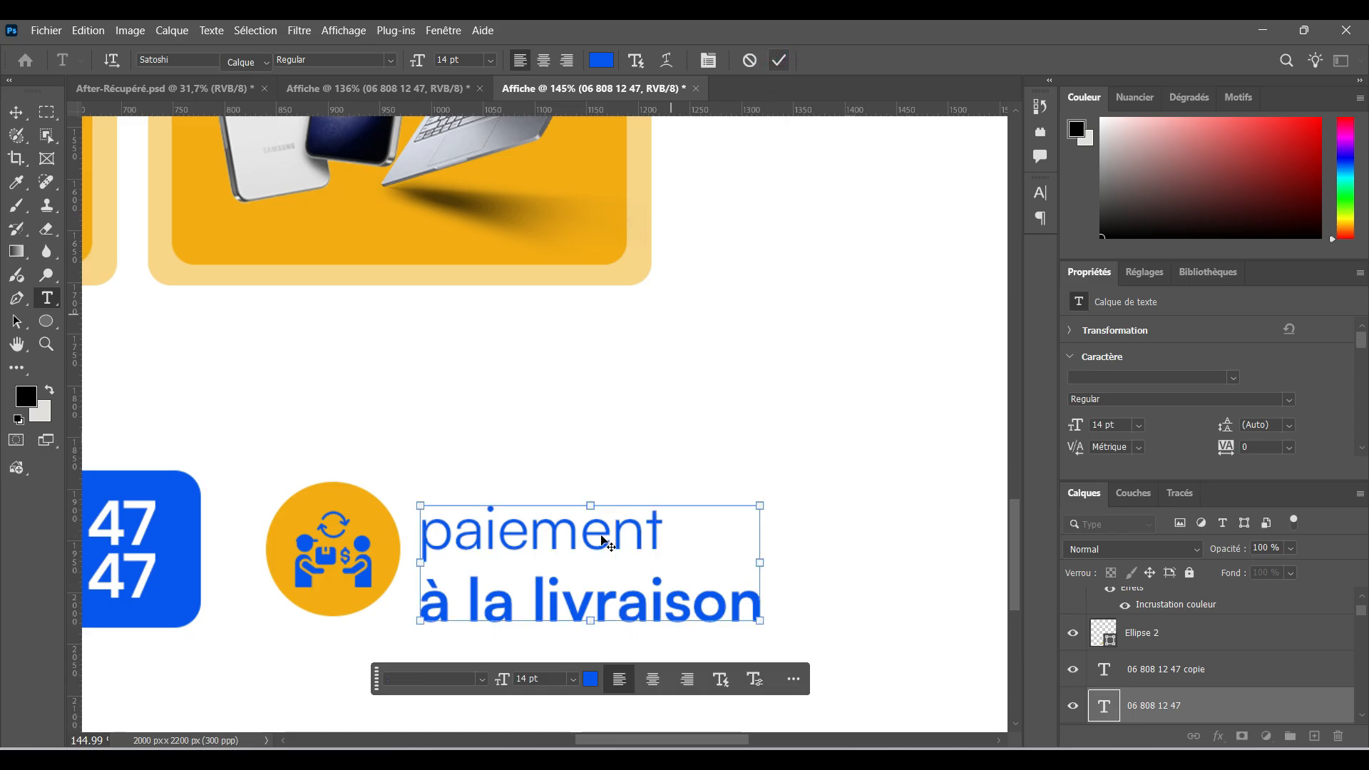
key("v")
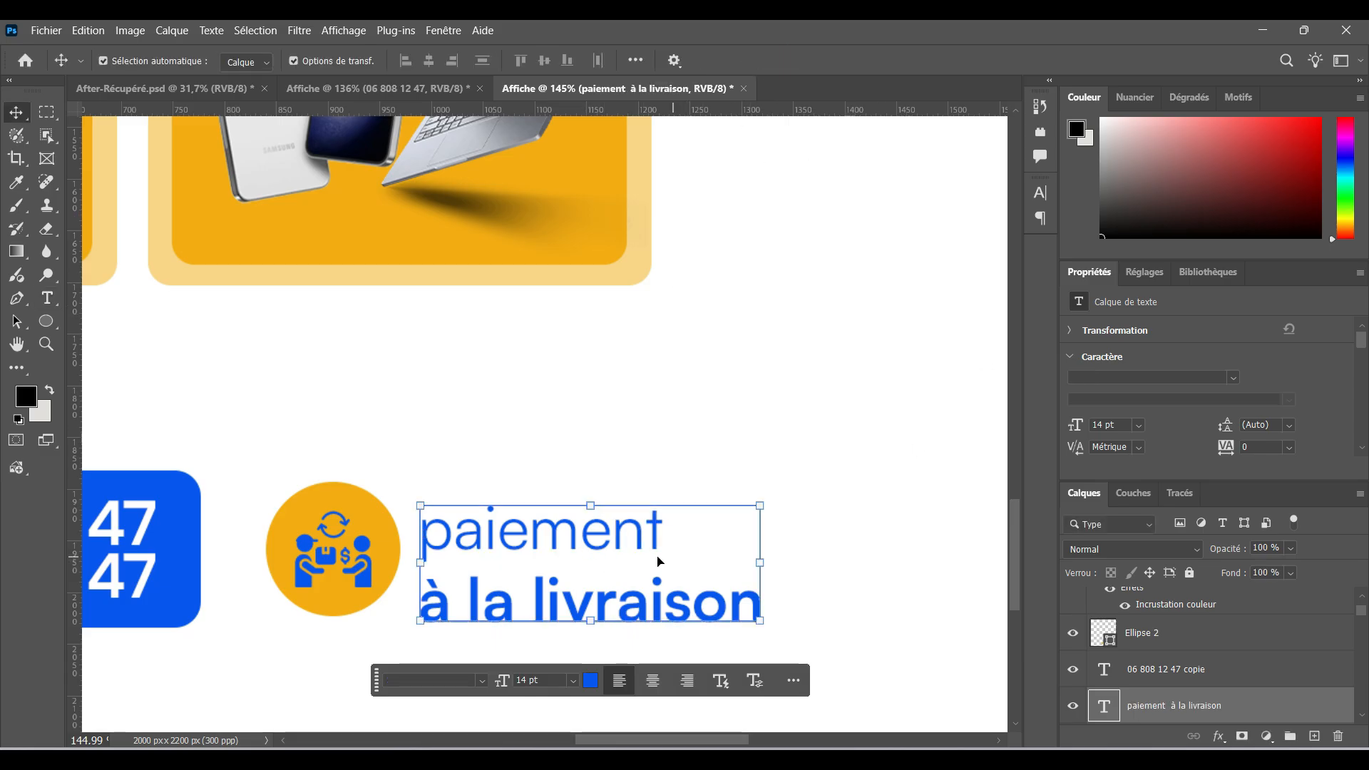
Try a 30 pt leading on the two-line caption and return it to Auto
left_click(1288, 426)
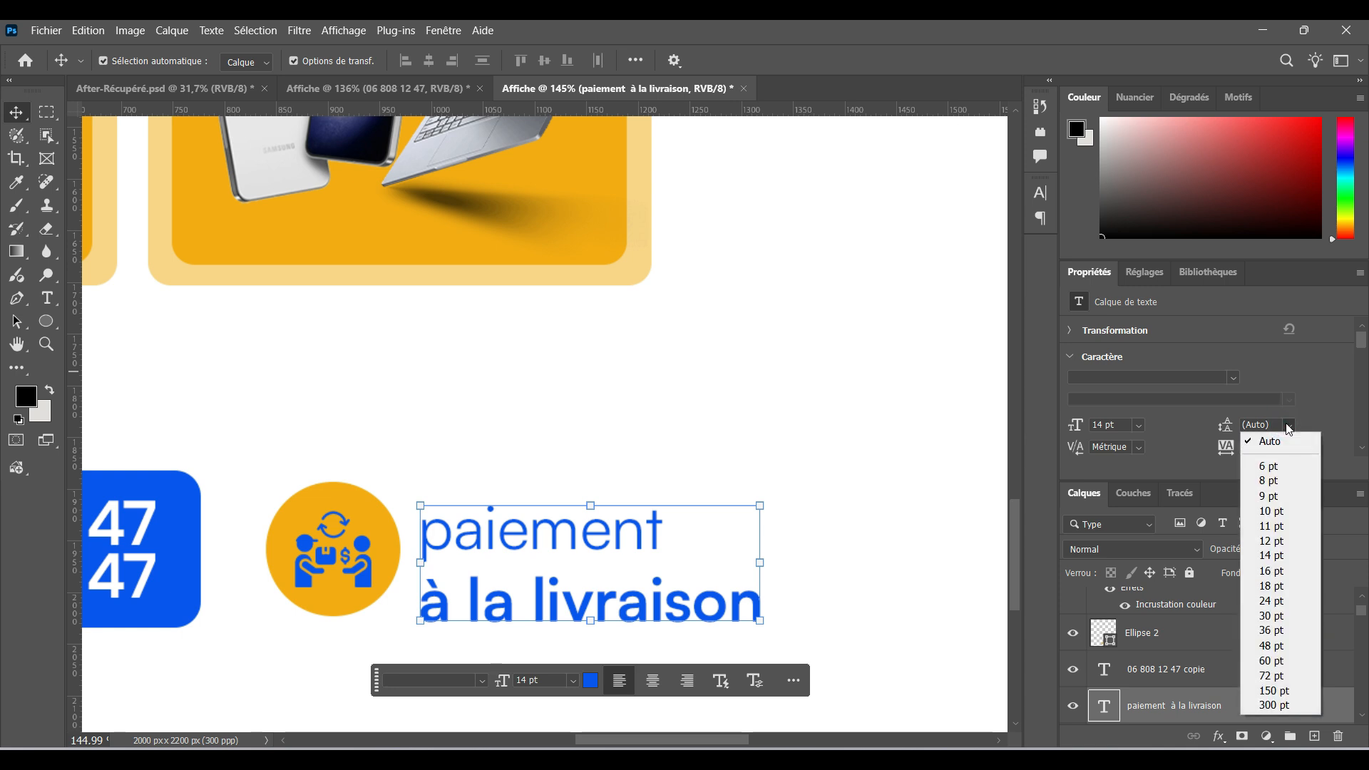
left_click(1273, 615)
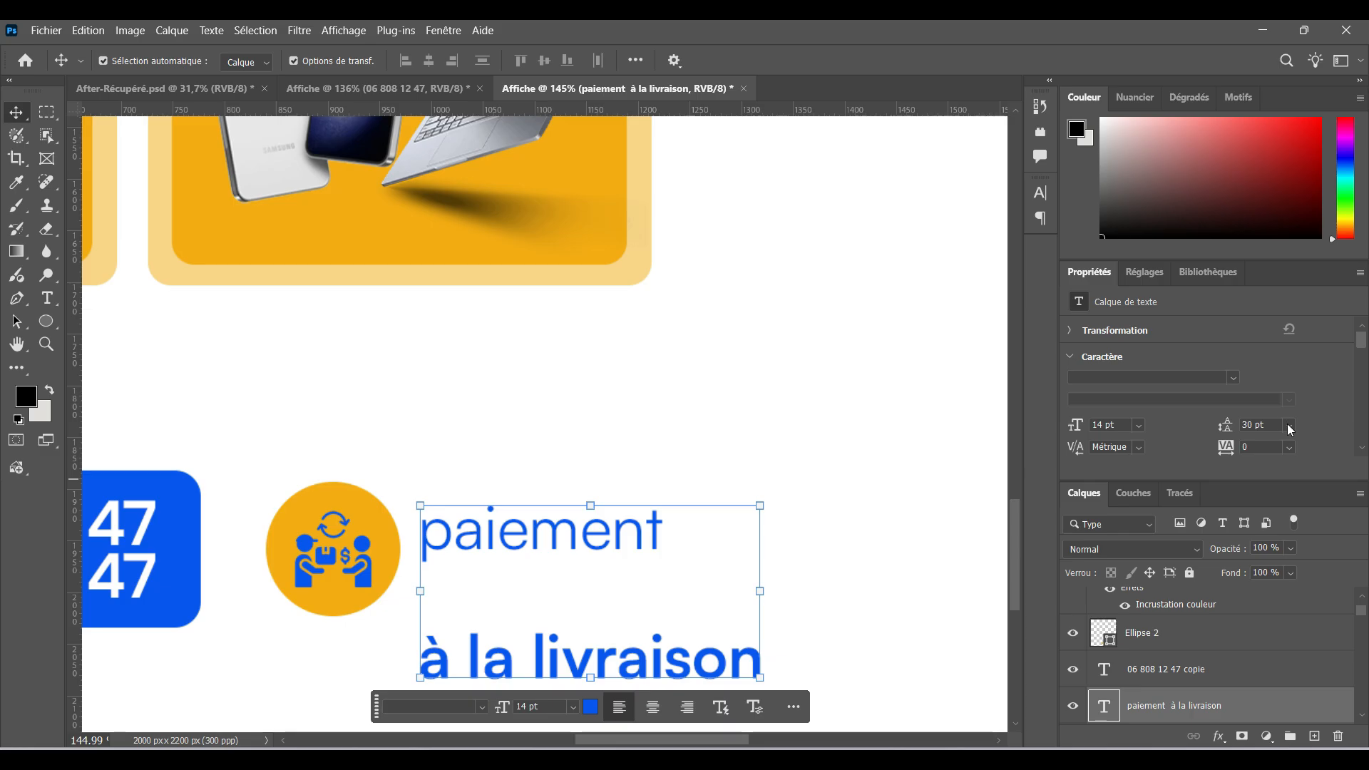
left_click(1290, 426)
left_click(1284, 442)
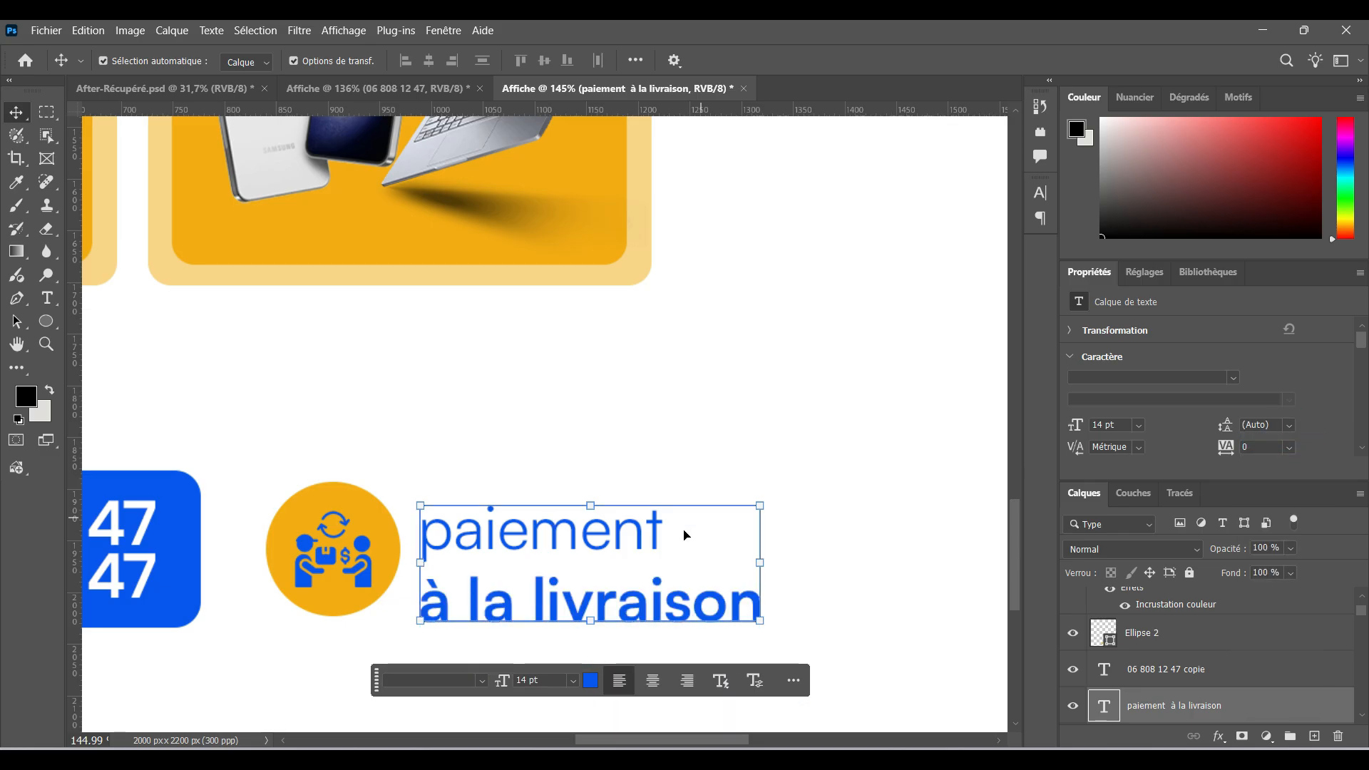
Set the caption's leading to 14 pt and centre the two lines vertically beside the delivery icon's circle
scroll(497, 543, "down", 3)
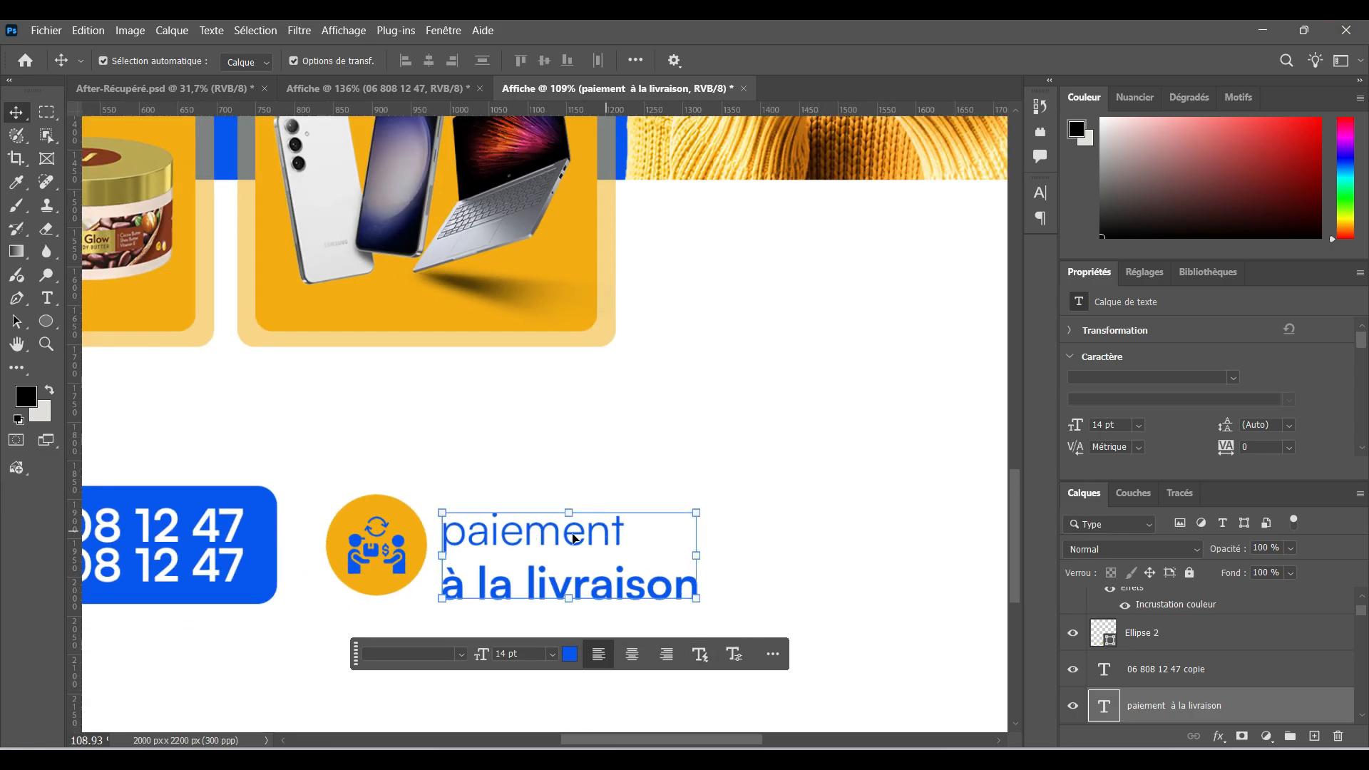
left_click(1289, 425)
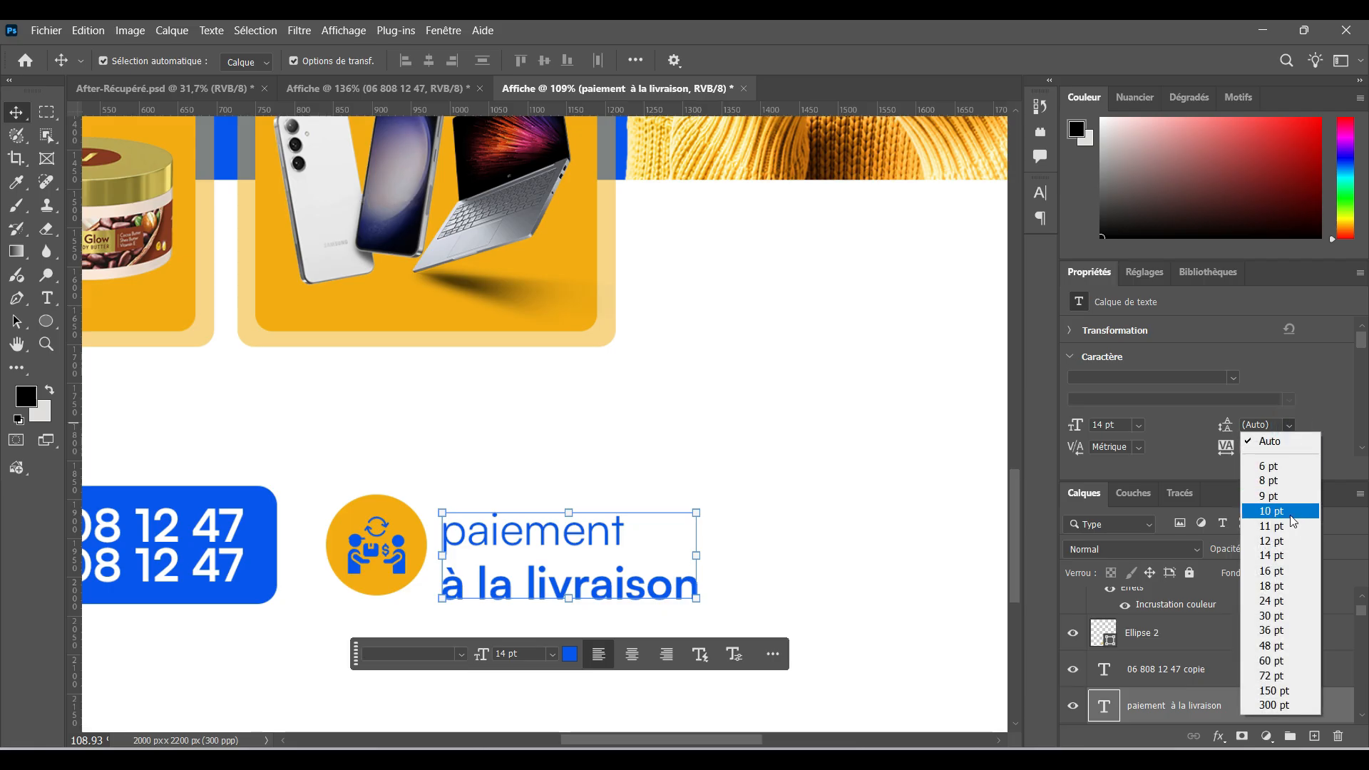
left_click(1284, 555)
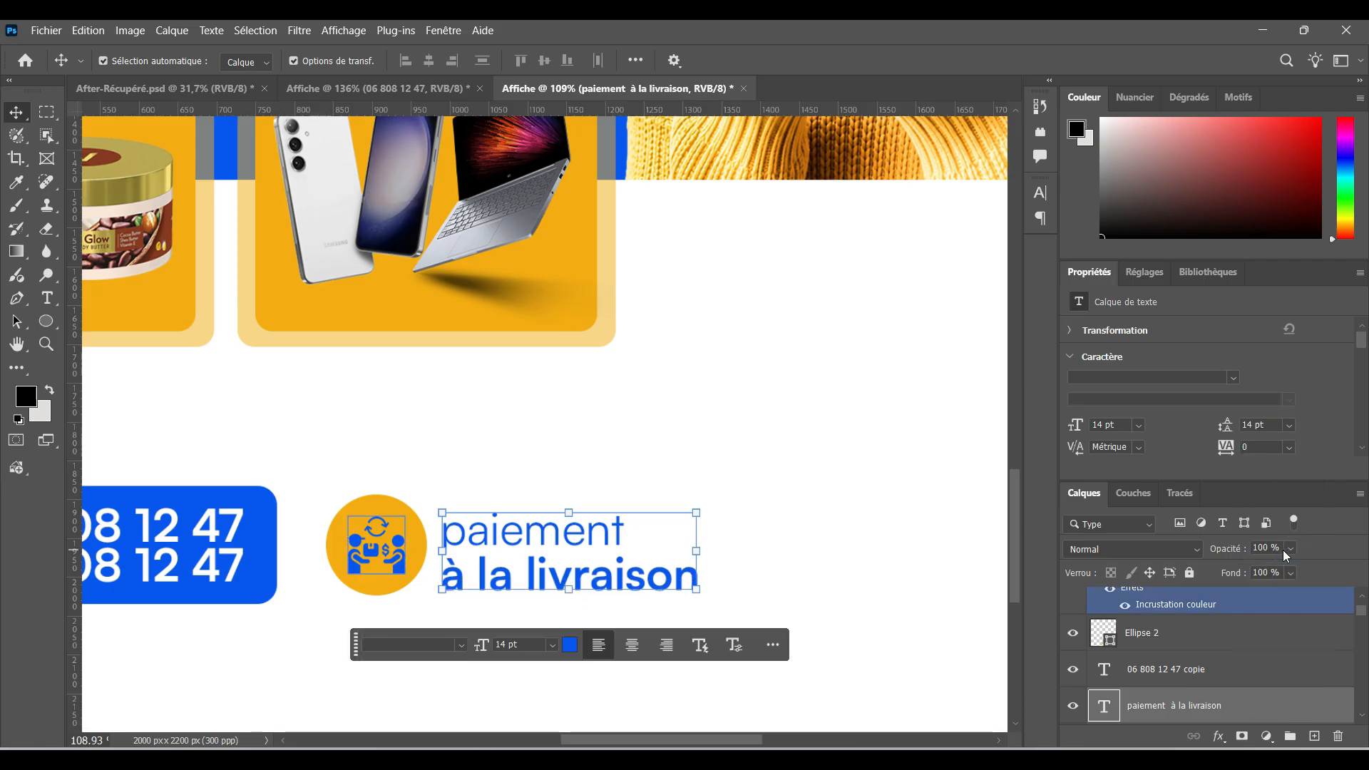
scroll(613, 490, "up", 2)
left_click_drag(512, 553, 515, 540)
left_click(666, 452)
scroll(663, 455, "down", 5)
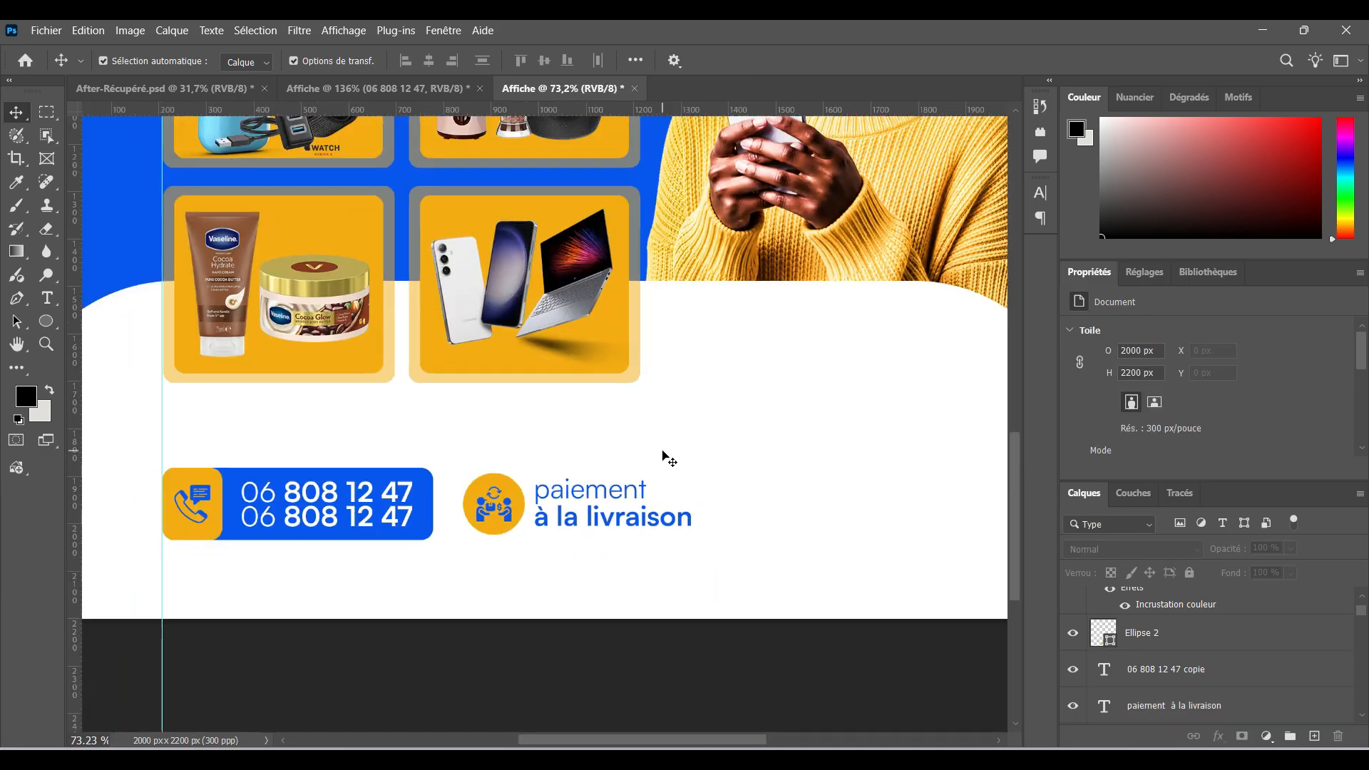
Duplicate the delivery circle, its icon and the caption straight across to the empty space beside the original caption
scroll(663, 455, "down", 1)
left_click_drag(708, 467, 628, 484)
left_click_drag(429, 473, 735, 498)
left_click(750, 444, "ctrl")
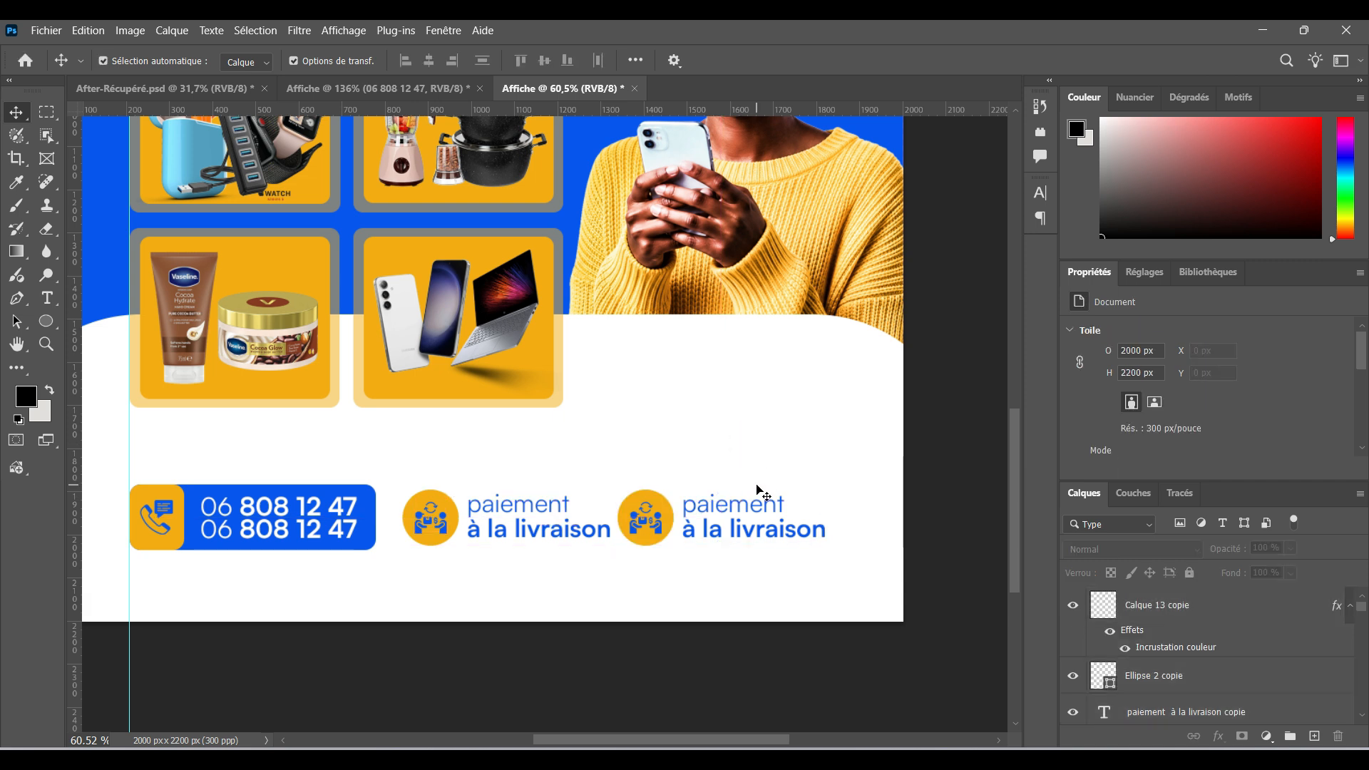
scroll(757, 487, "up", 4)
left_click(750, 550, "ctrl")
double_click(655, 550)
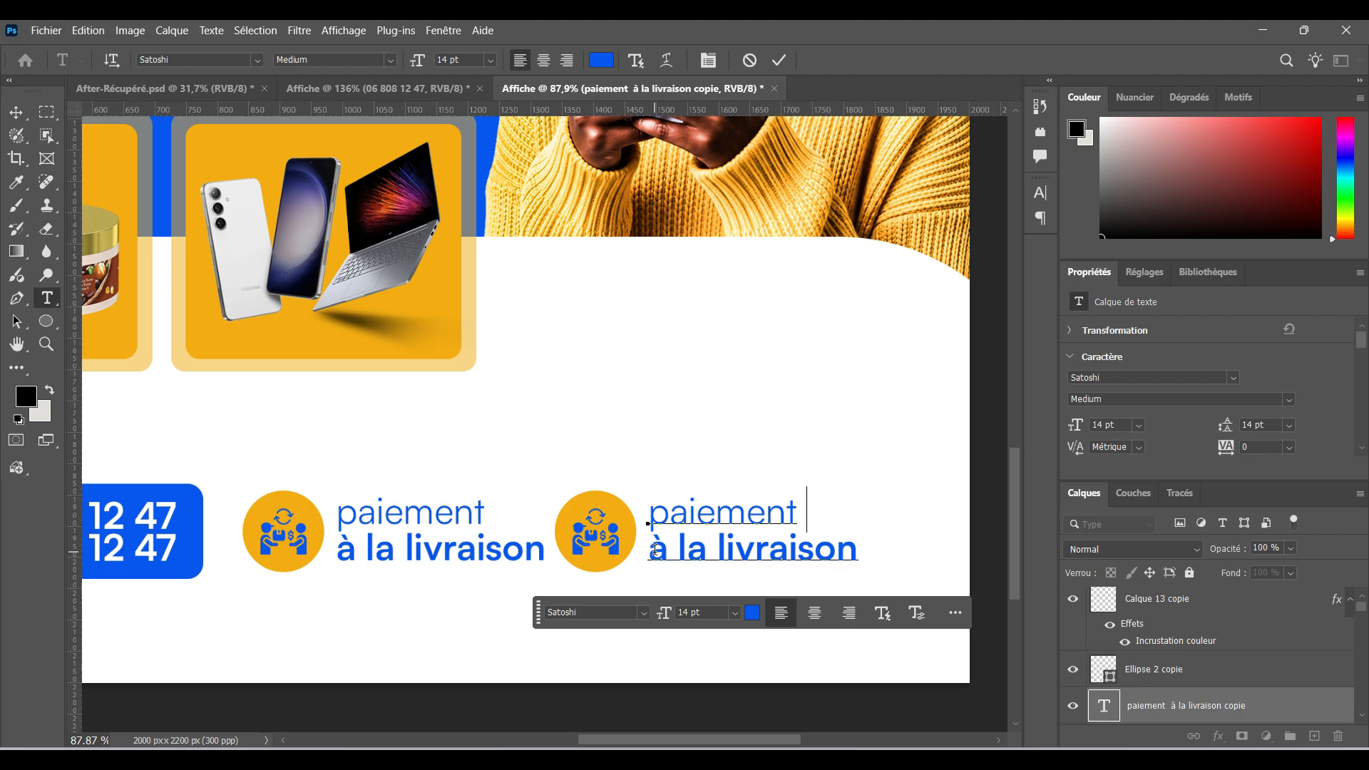
key("Delete")
key("shift+Home")
key("BackSpace")
left_click_drag(860, 510, 654, 528)
type("www")
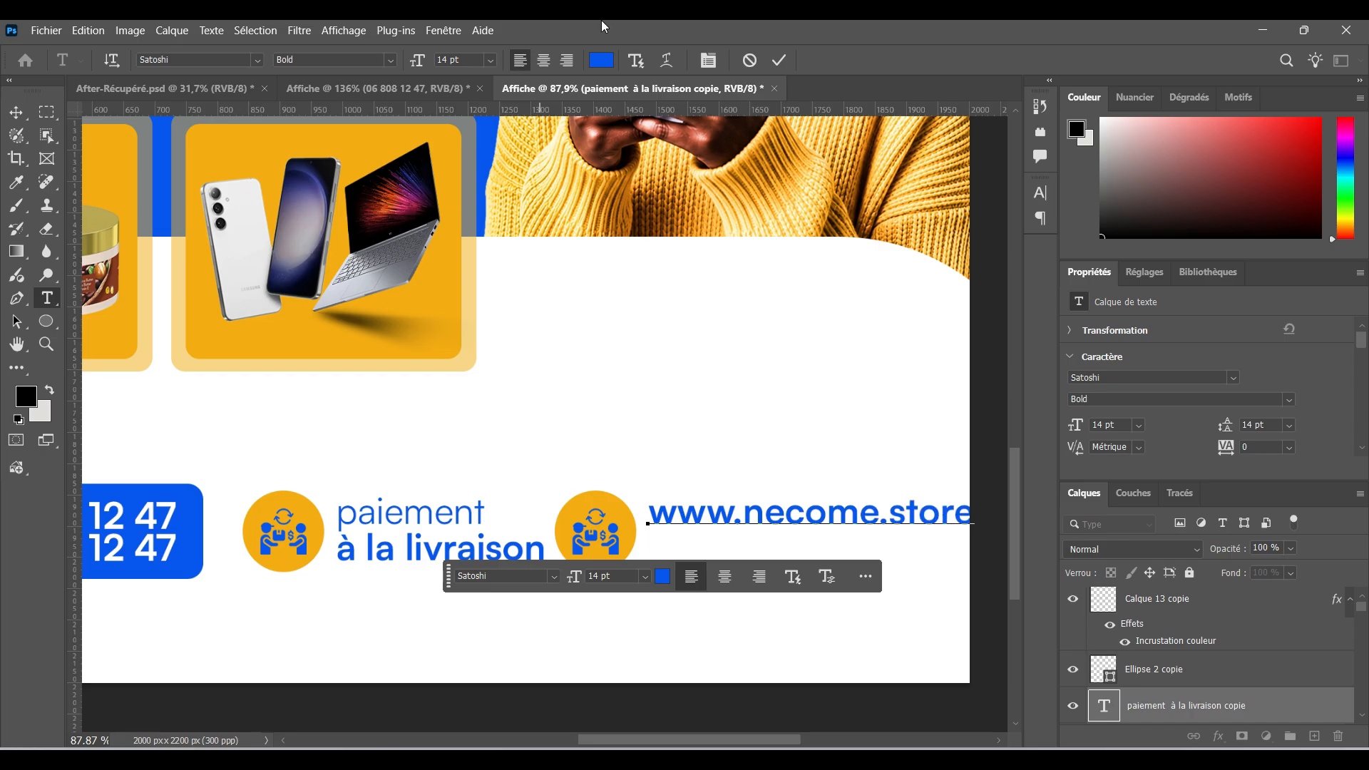
key("ctrl+Return")
key("v")
scroll(782, 383, "down", 2)
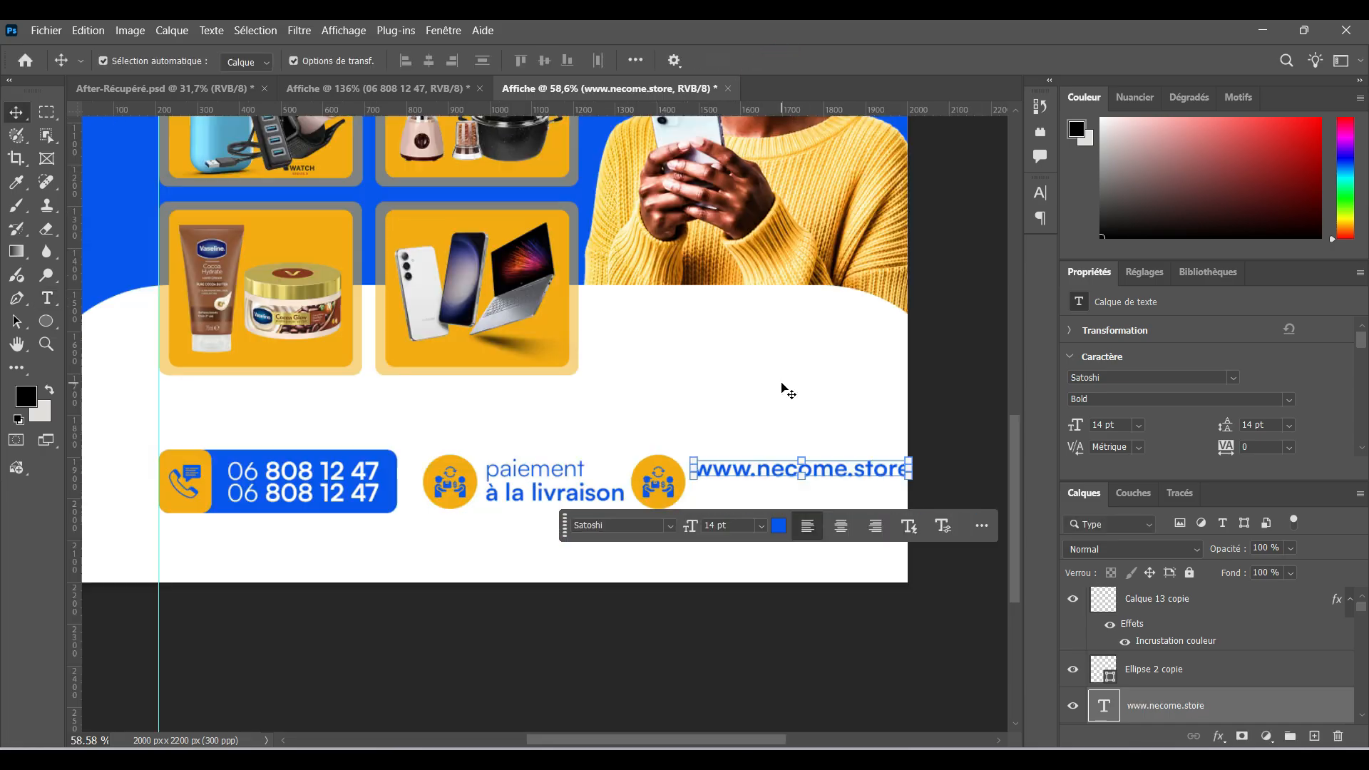
left_click_drag(775, 461, 780, 483)
Delete the duplicated delivery icon from the orange circle beside the website address
scroll(641, 416, "up", 2)
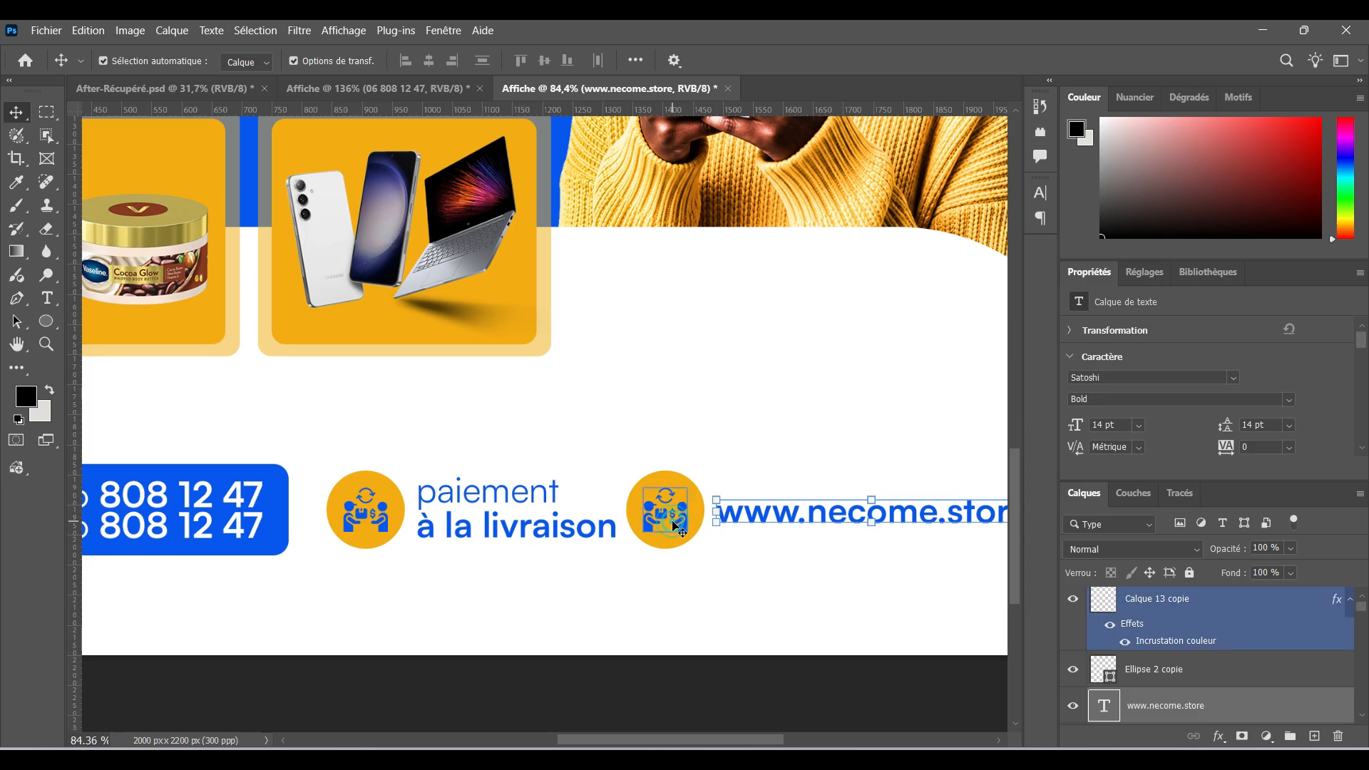
left_click(678, 526)
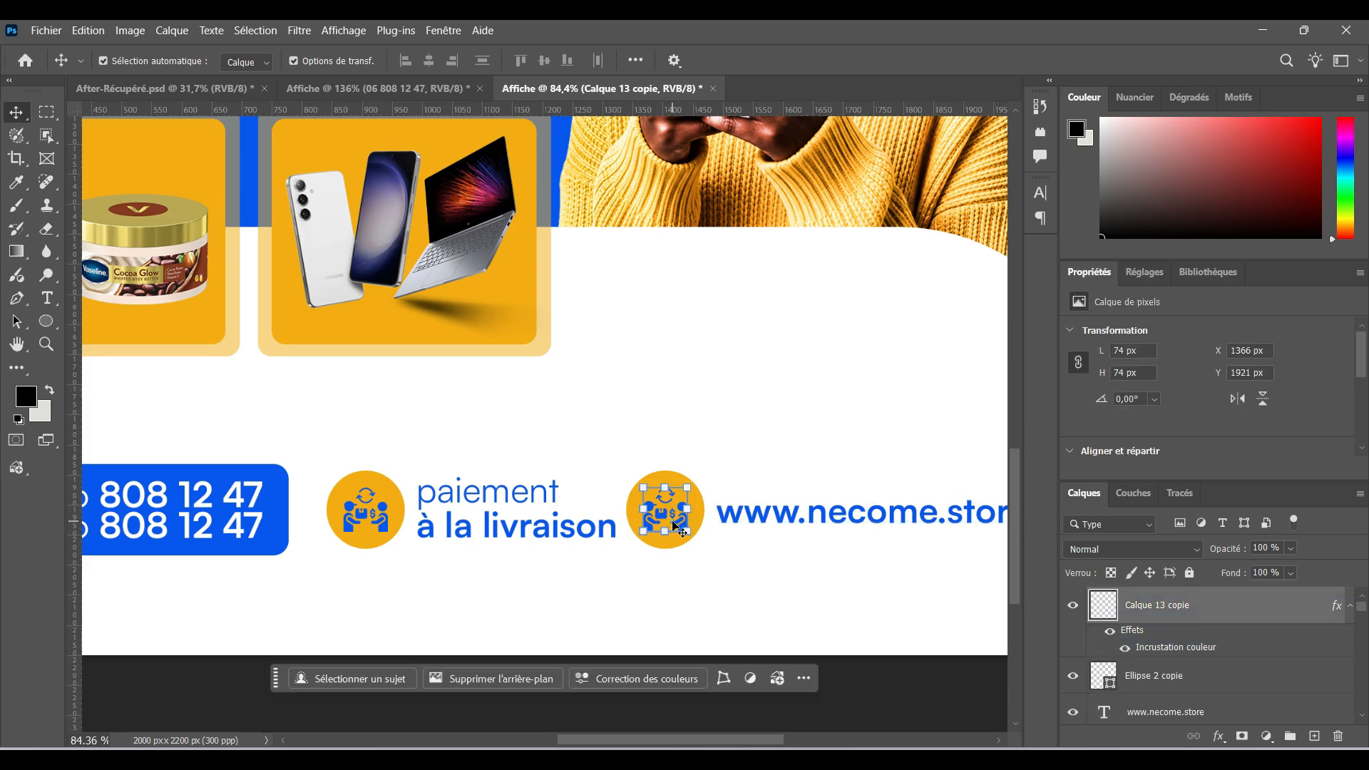
scroll(672, 525, "up", 3)
key("Delete")
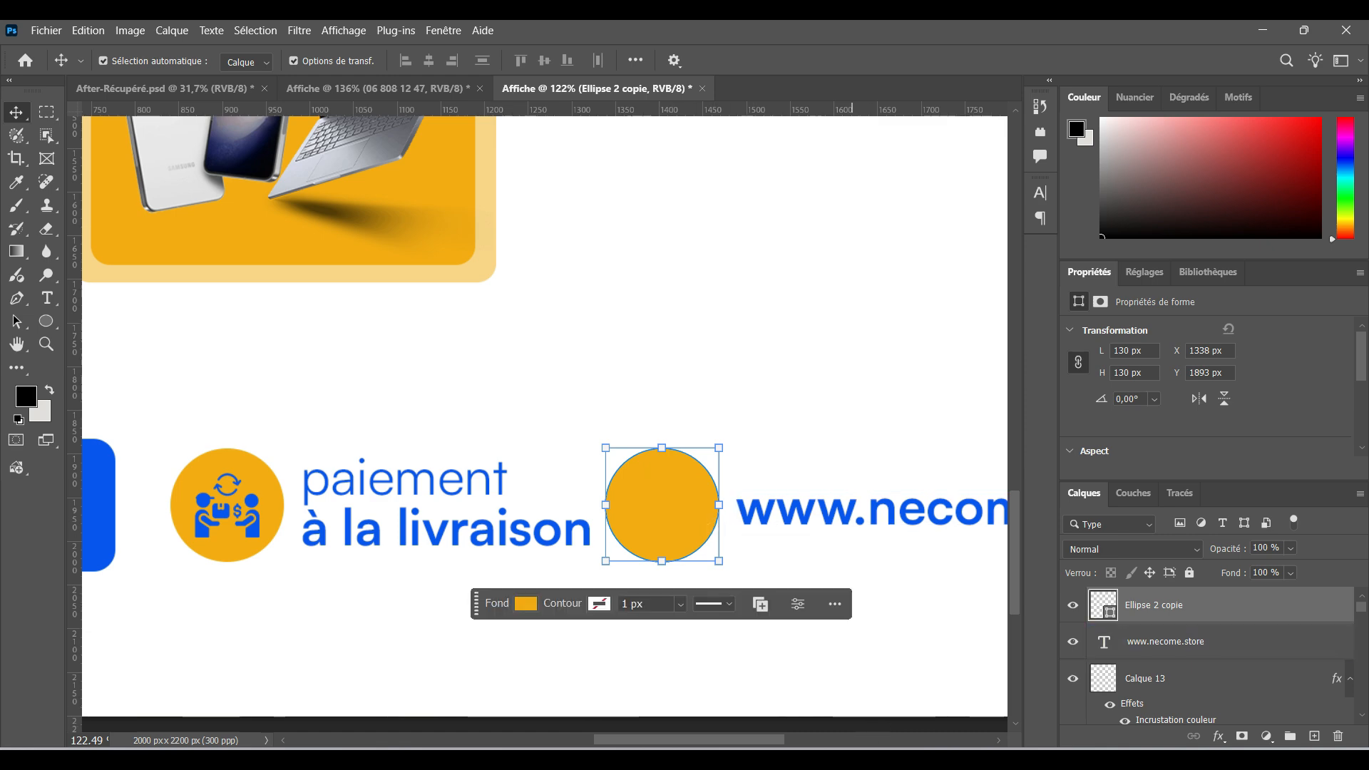
Switch to Flaticon in the browser, search for "Web logo" and copy the round black globe icon as PNG
key("alt+Tab")
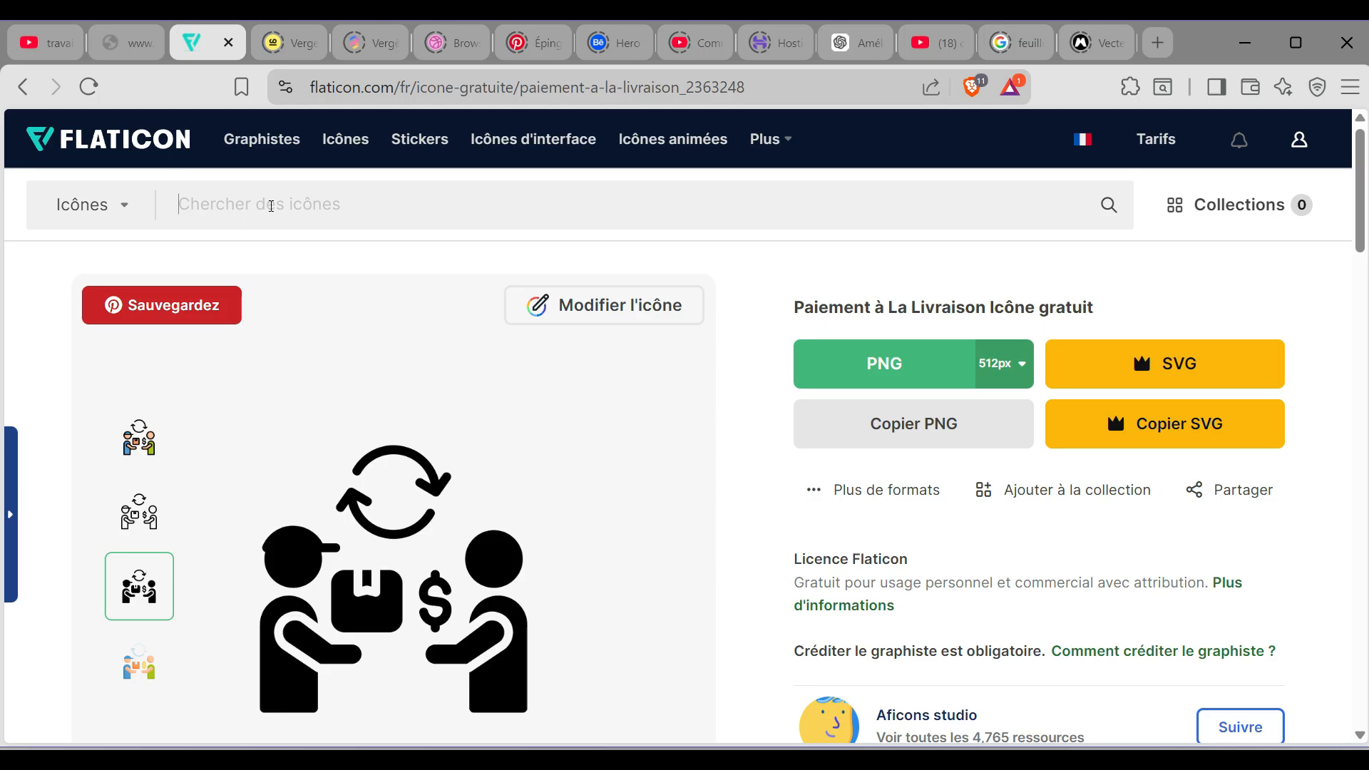
type("Web logo")
key("Return")
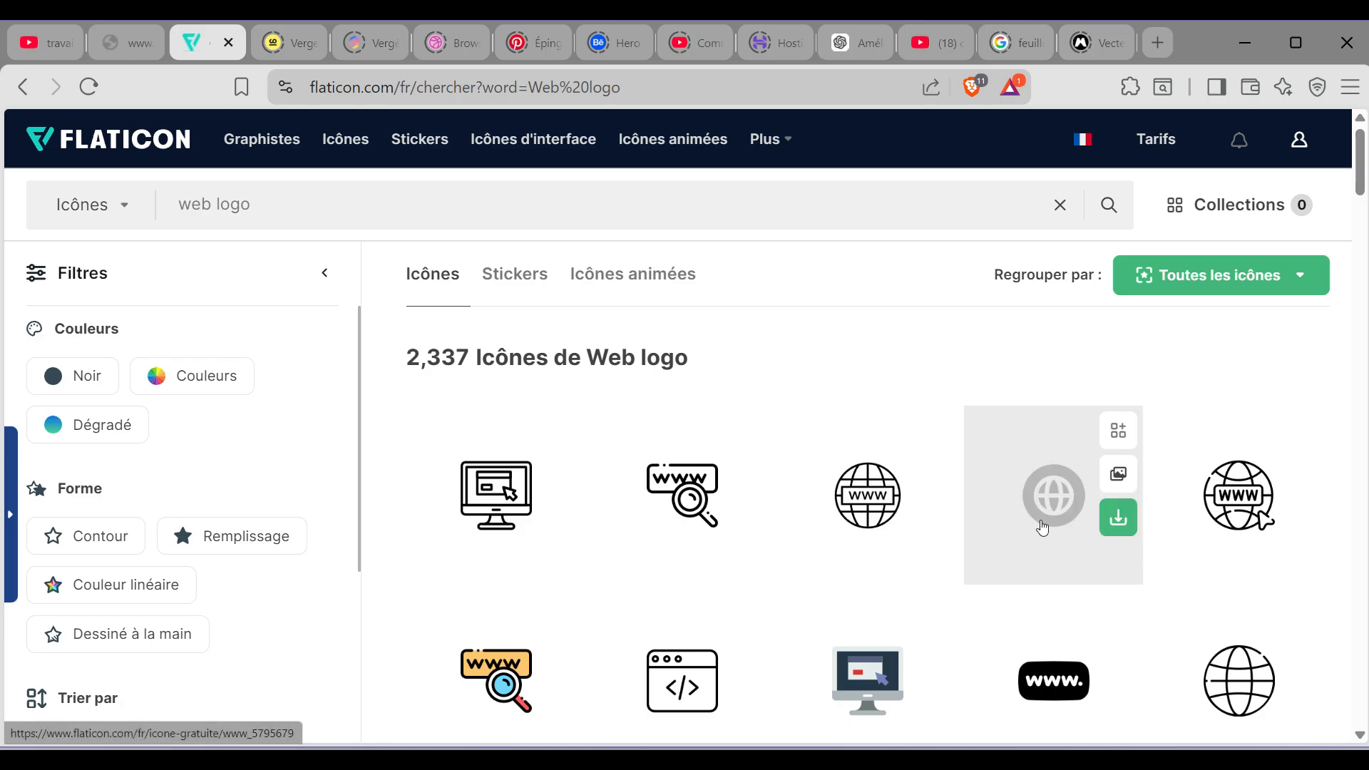
left_click(1028, 495)
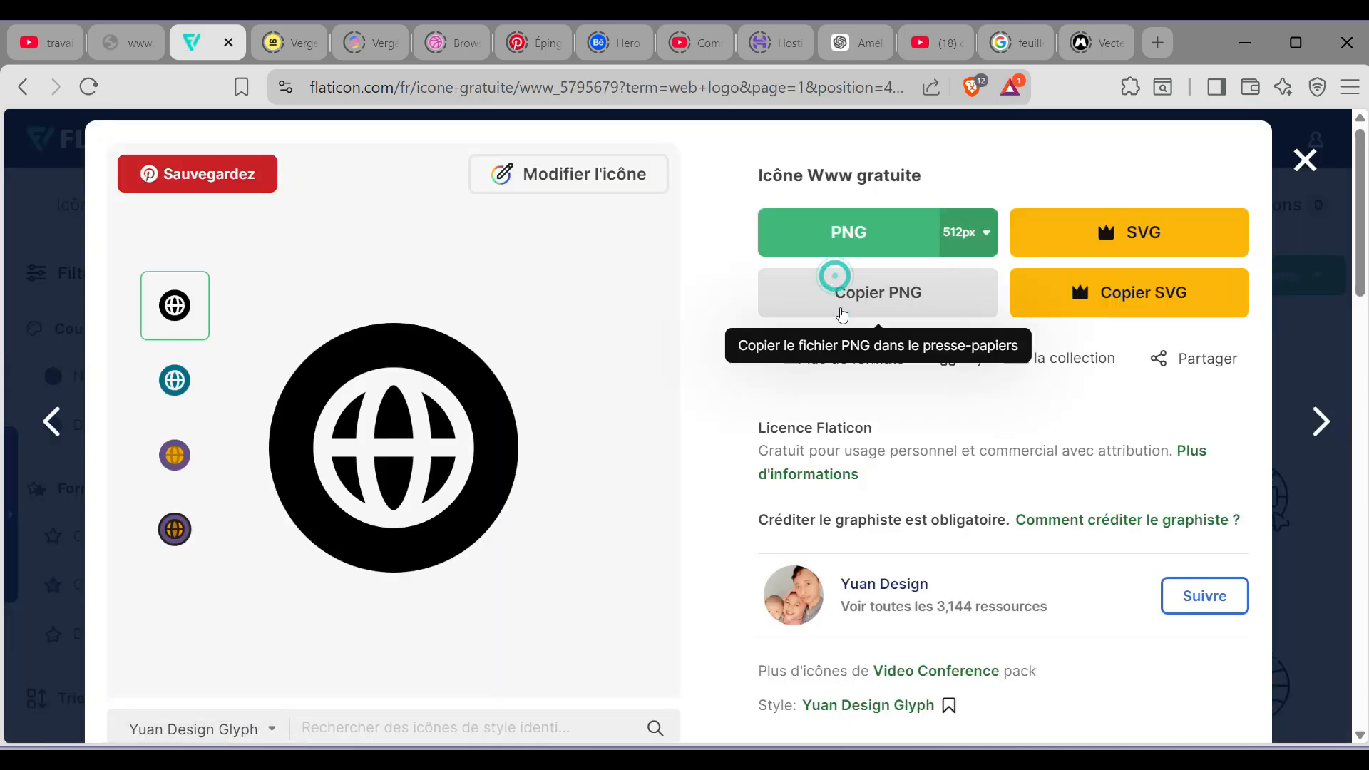
left_click(834, 278)
Return to Photoshop, paste the globe icon and scale it down to about 75 px inside the empty orange circle
key("alt+Tab")
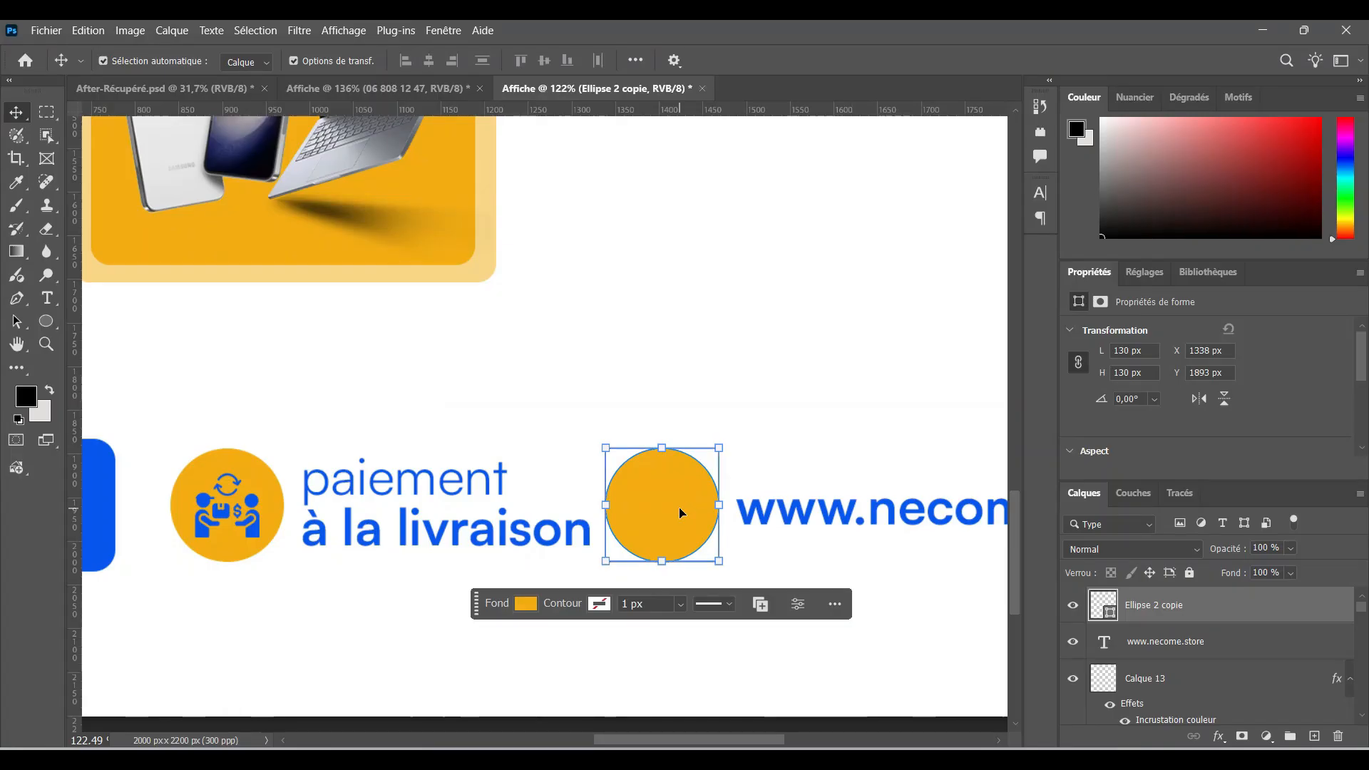
key("ctrl+v")
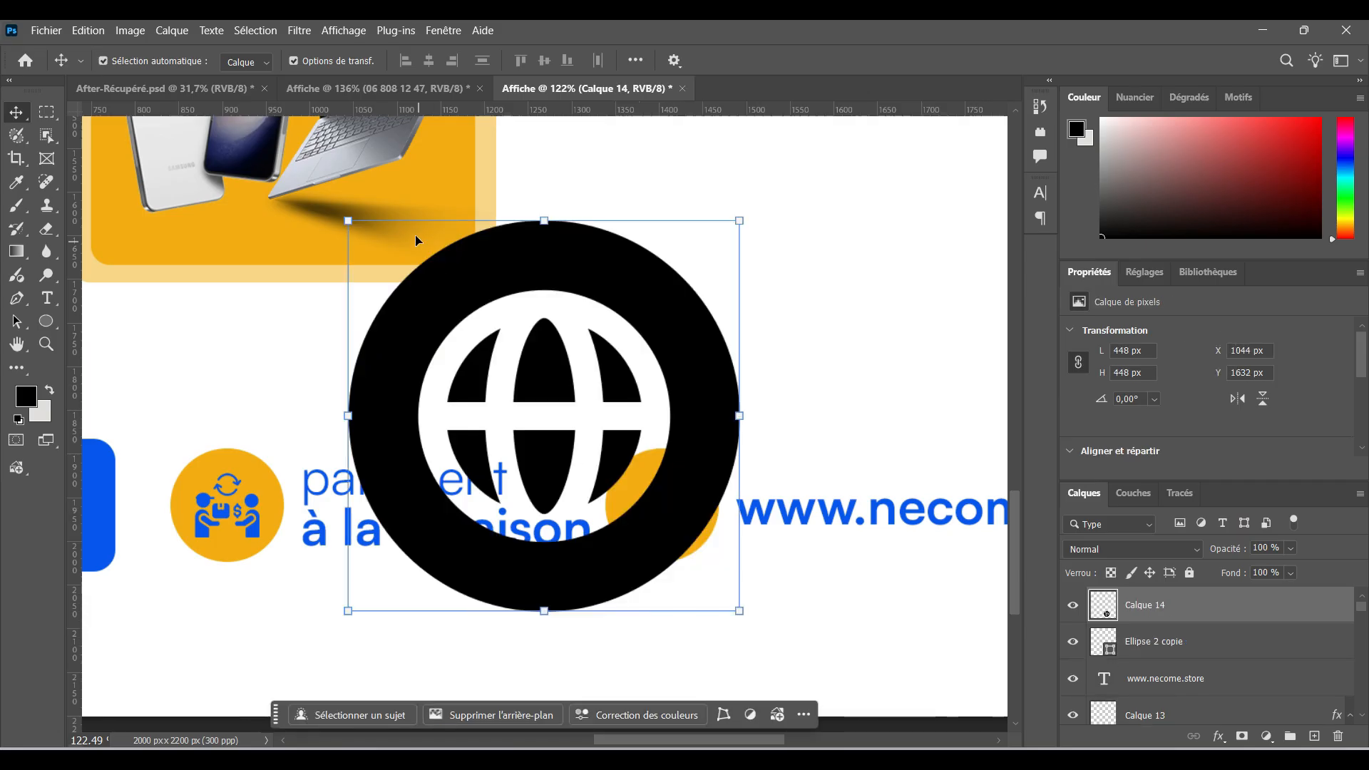
left_click_drag(350, 222, 633, 481)
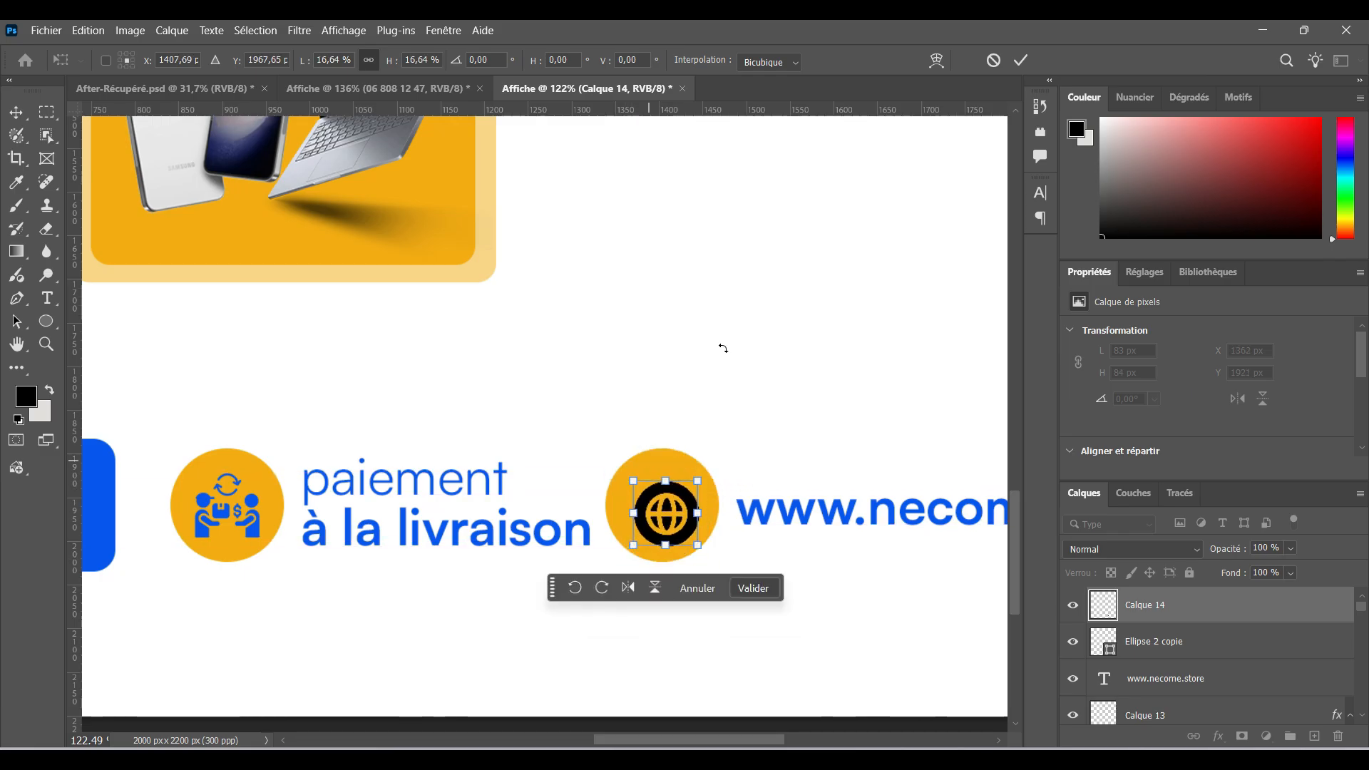
left_click(1024, 61)
Centre the globe icon on the orange circle and paste the copied layer style onto it to colour it blue
left_click(707, 473, "shift")
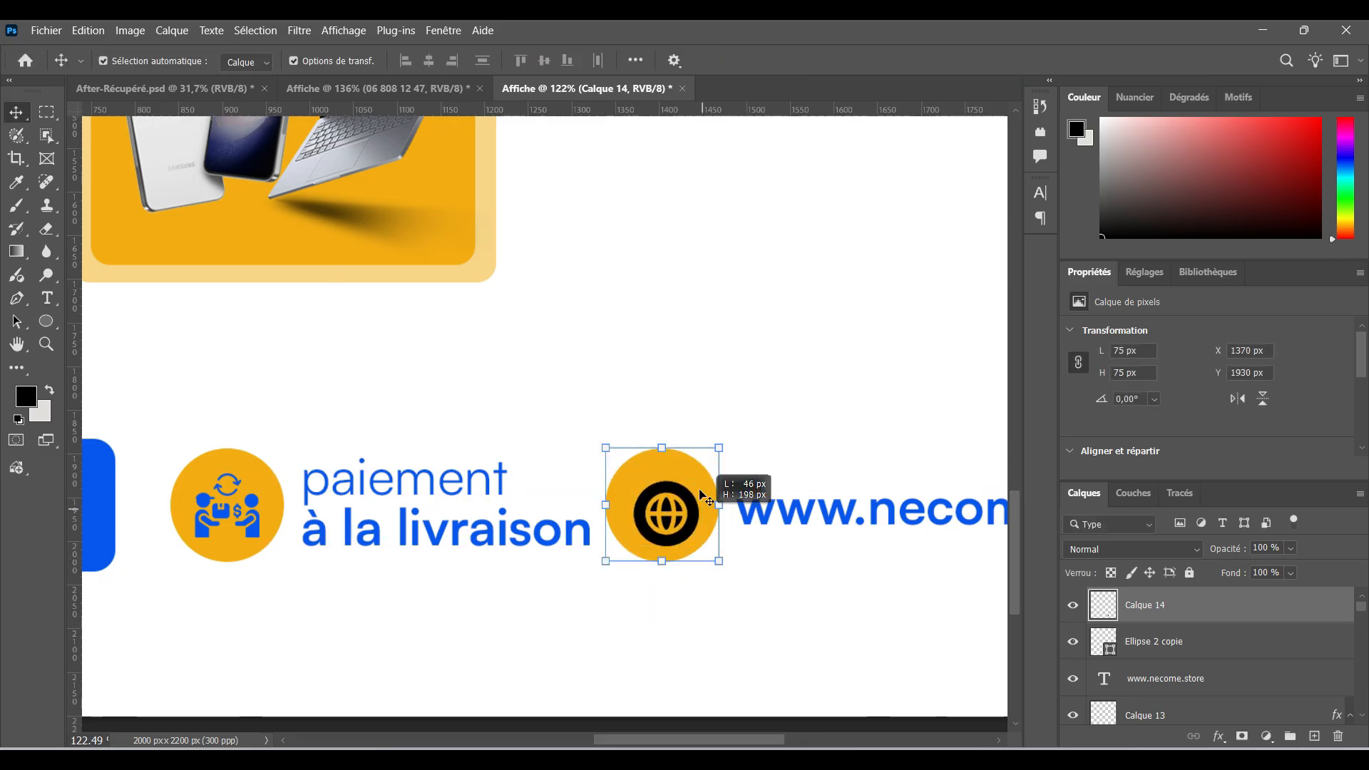
left_click(544, 60)
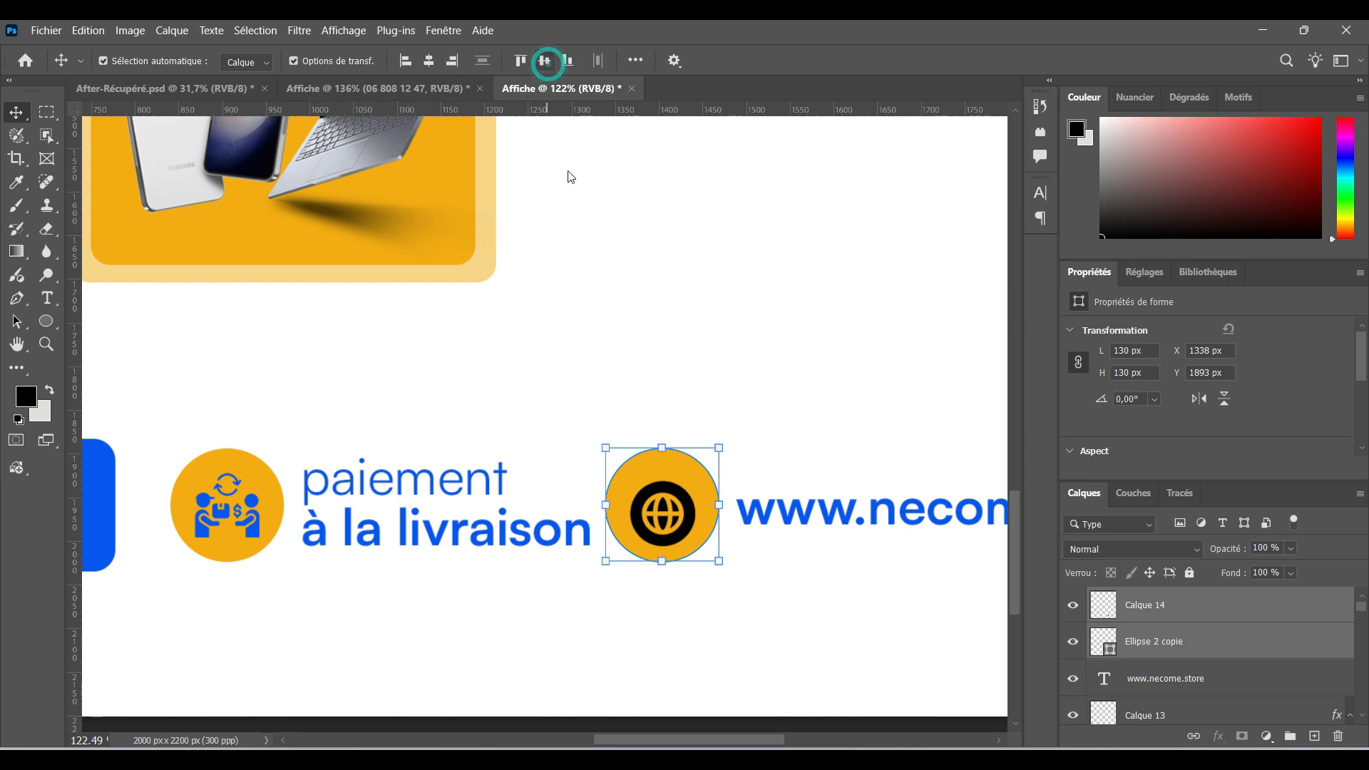
left_click(1210, 608)
right_click(1209, 605)
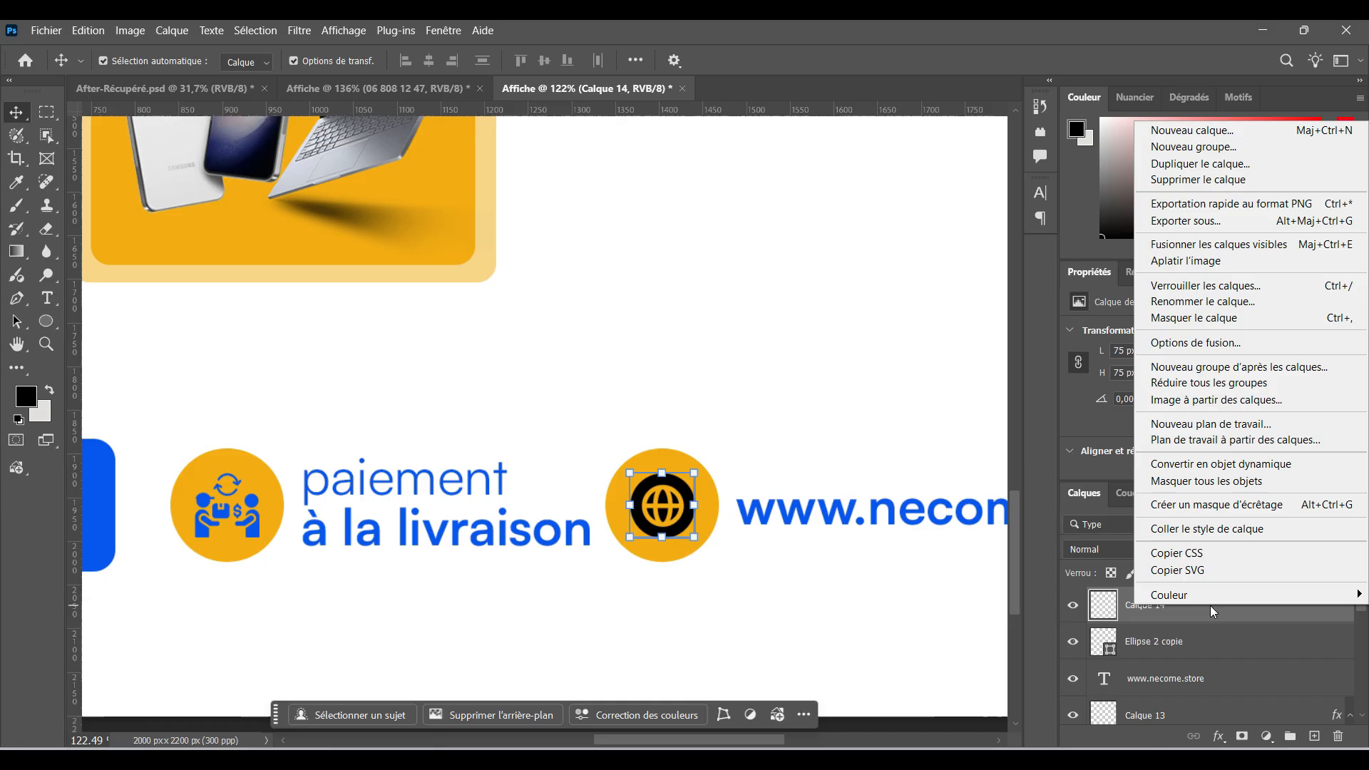
left_click(1208, 528)
left_click(750, 396)
scroll(744, 412, "down", 1)
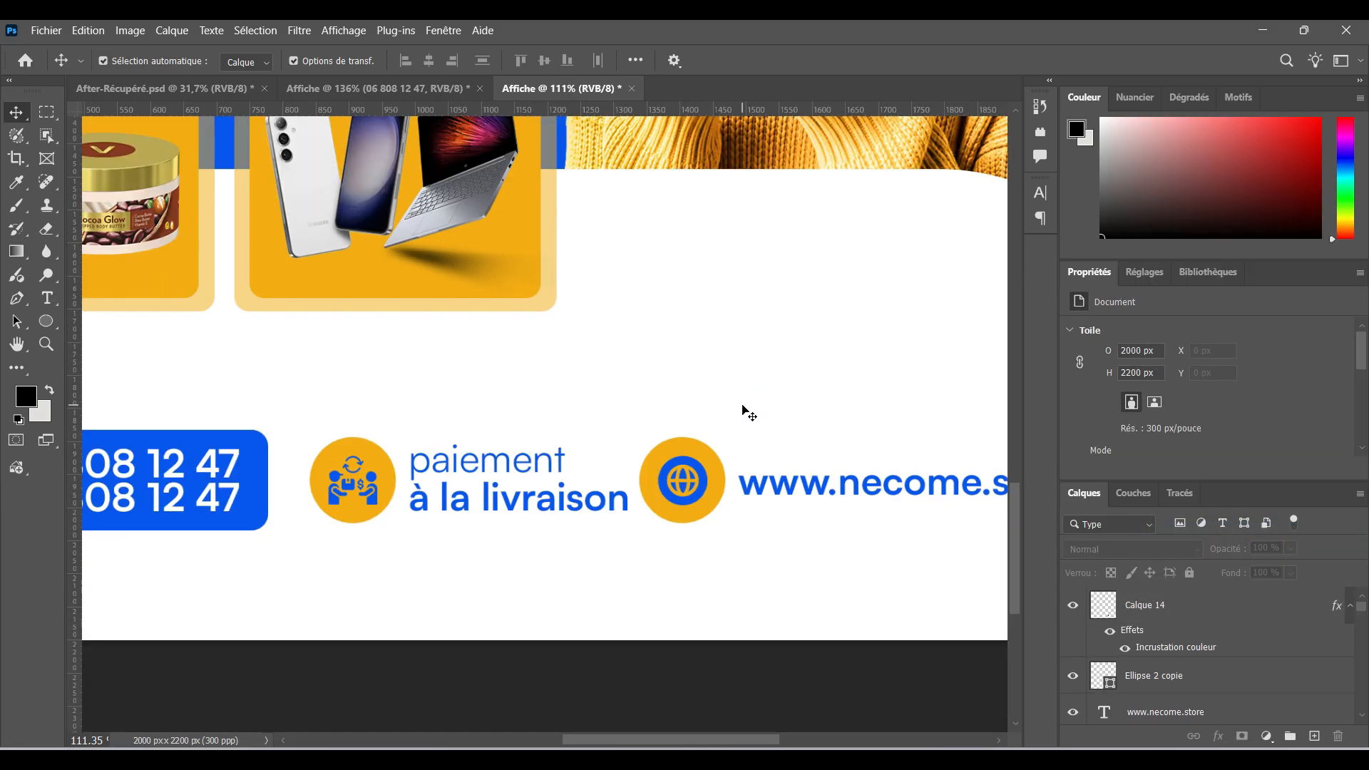
Scale the phone bar, delivery caption and website address down together so the row fits inside the poster's edge
scroll(744, 412, "down", 3)
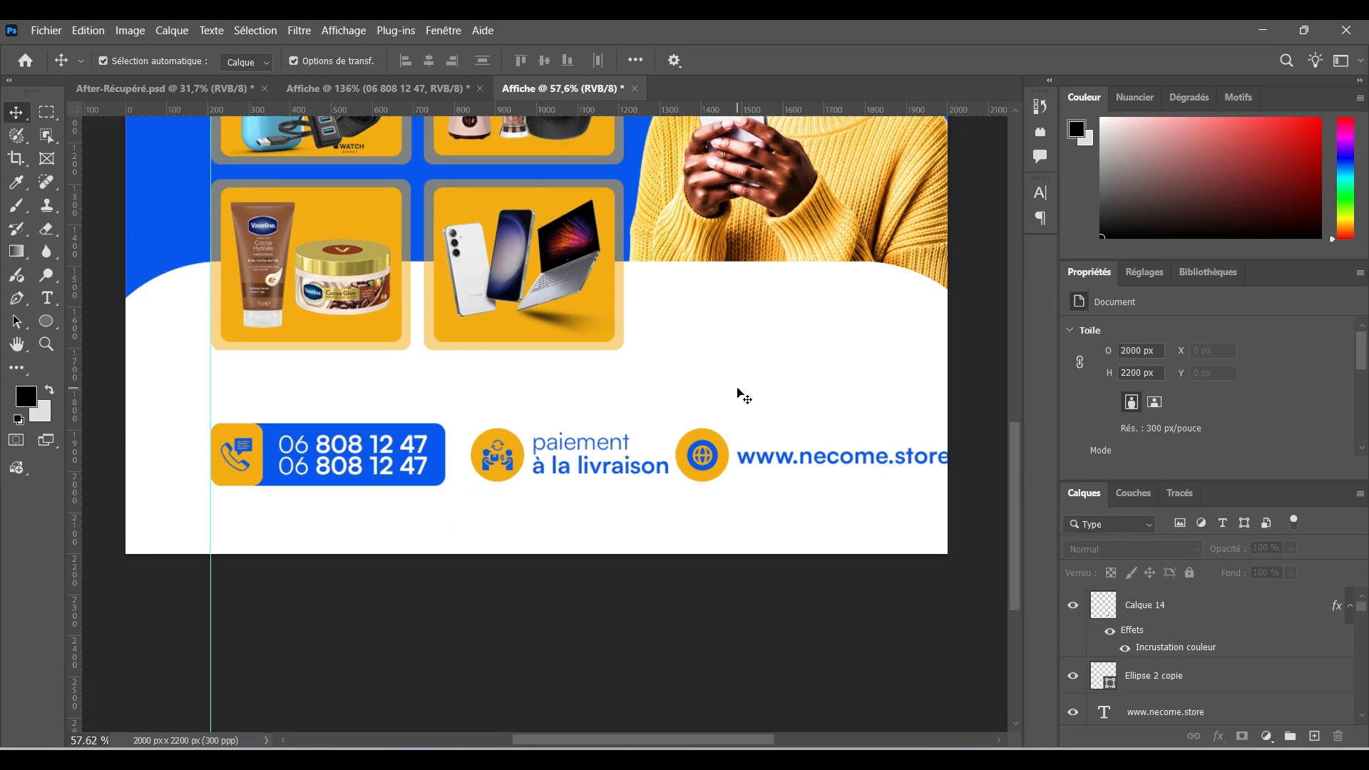
scroll(739, 394, "down", 1)
left_click_drag(237, 399, 865, 480)
left_click_drag(931, 447, 858, 453)
key("Return")
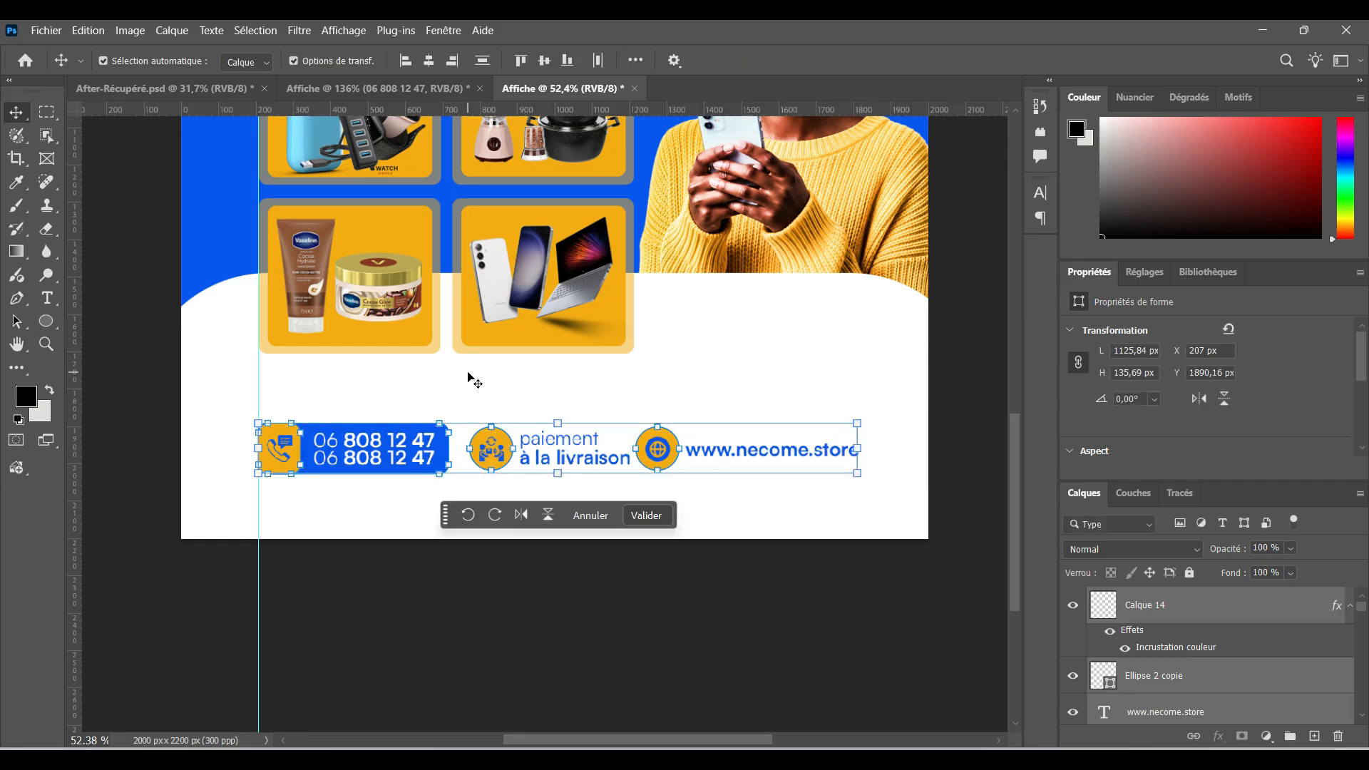
Draw an orange rectangle about 209 × 248 px spanning the margin between the poster's left edge and the vertical guide
scroll(471, 374, "down", 4)
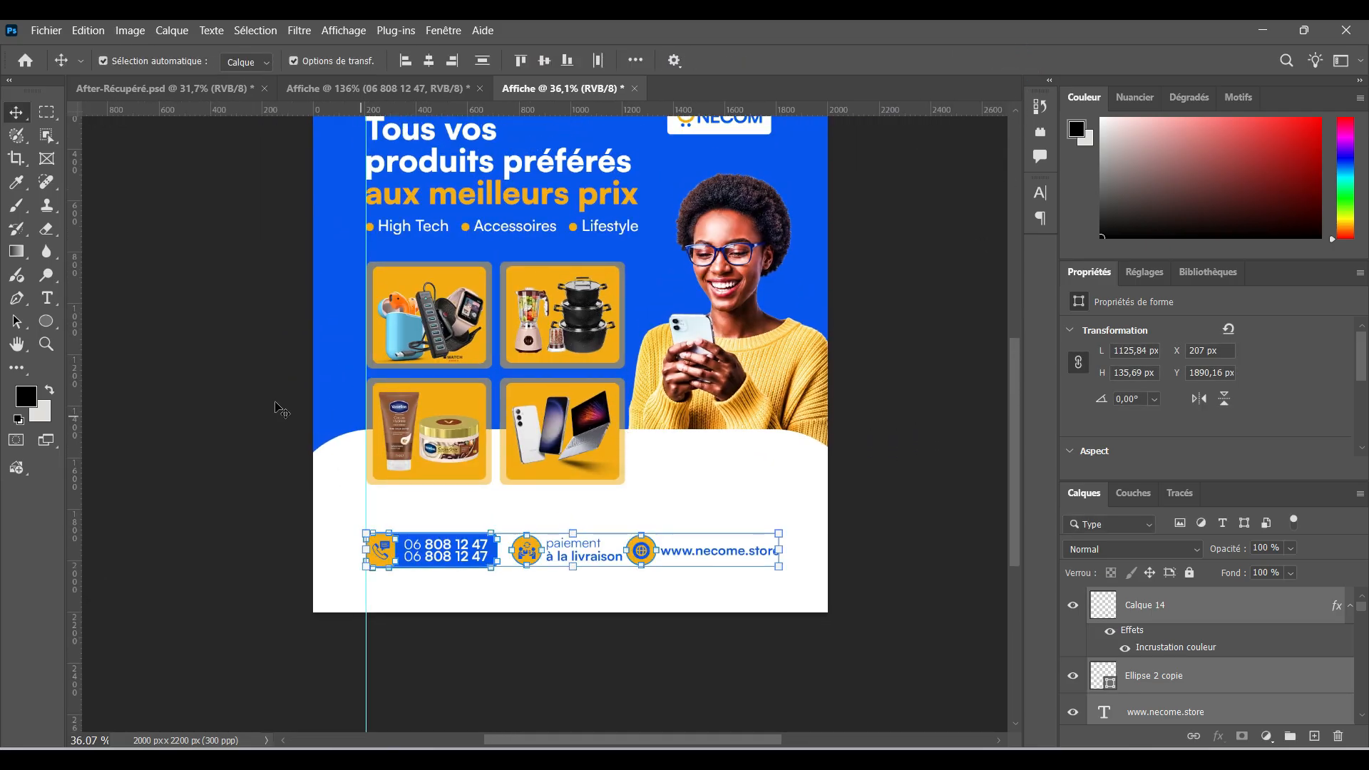
scroll(576, 303, "up", 5)
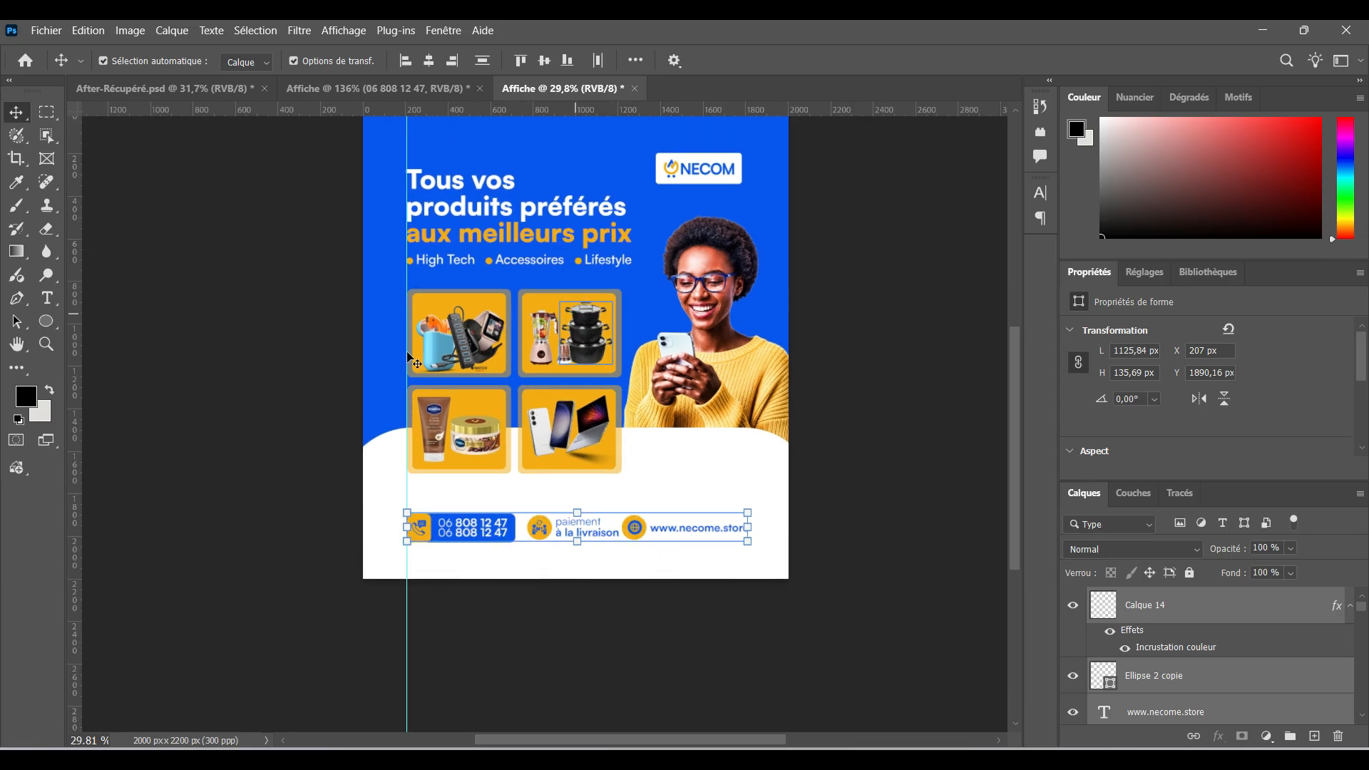
left_click_drag(46, 321, 100, 321)
left_click_drag(312, 350, 406, 462)
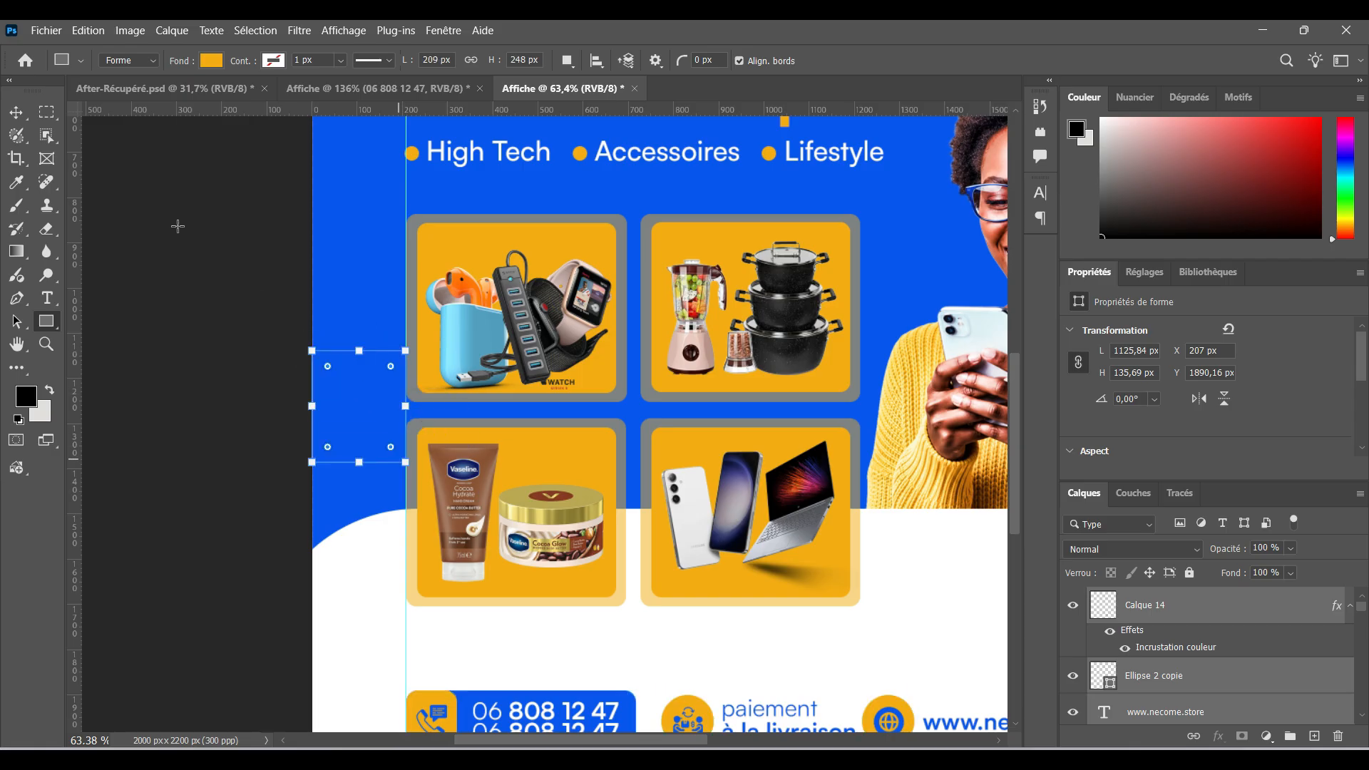
left_click(14, 116)
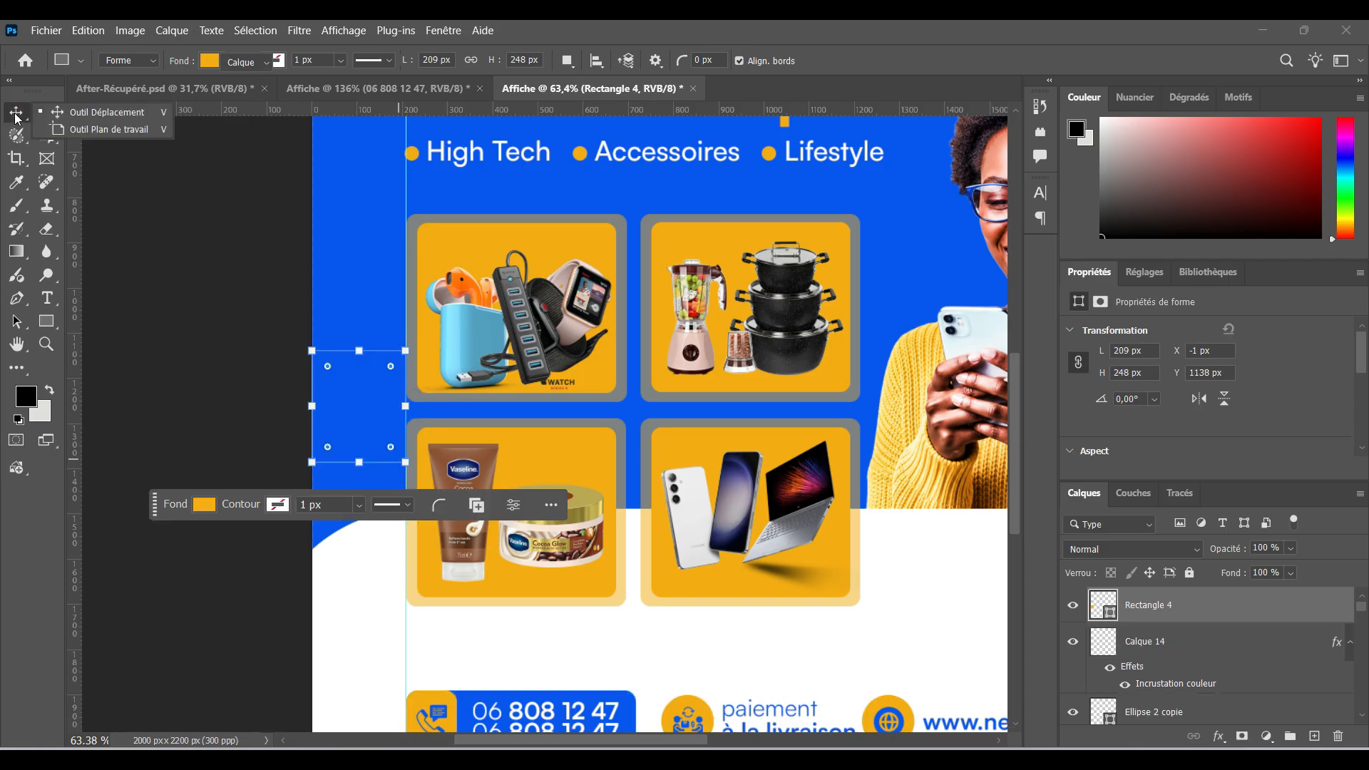
scroll(358, 330, "down", 4)
left_click_drag(405, 427, 251, 571)
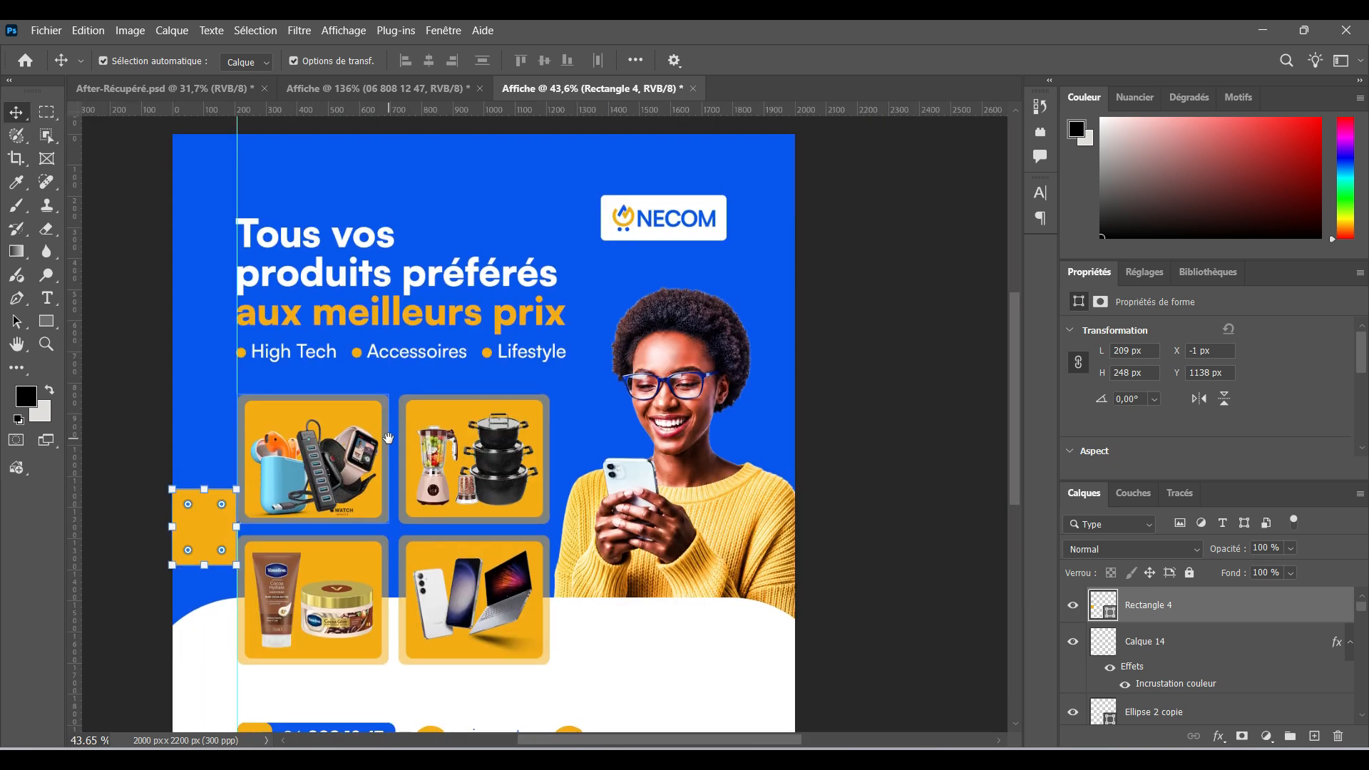
Move the orange rectangle flush against the poster's right edge and place a vertical guide along its inner side
left_click_drag(197, 518, 755, 277)
scroll(896, 254, "up", 3)
left_click(955, 307)
scroll(955, 305, "down", 2)
scroll(633, 266, "down", 1)
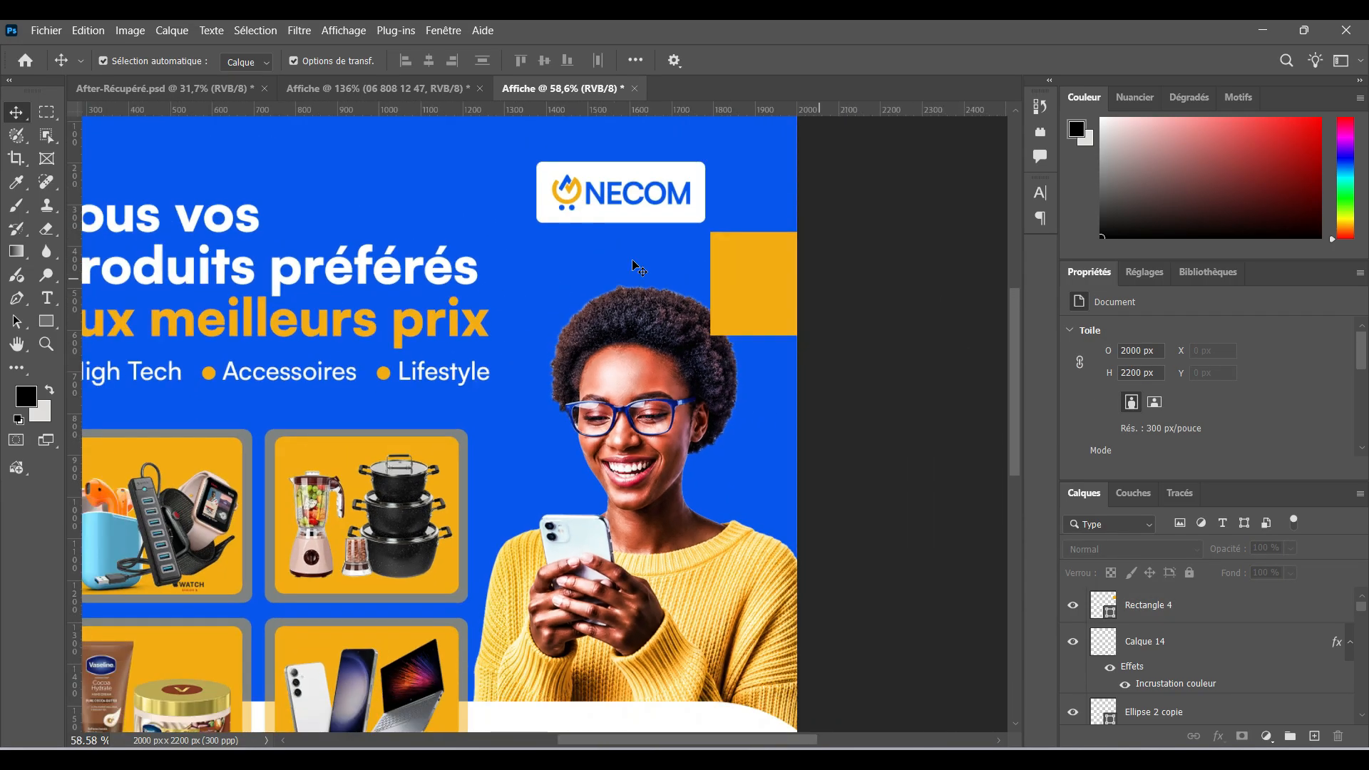
left_click_drag(75, 310, 710, 208)
Scale the whole footer row down to about 1583 px wide so the website address ends at the right margin guide
scroll(645, 489, "down", 3)
scroll(646, 488, "down", 5)
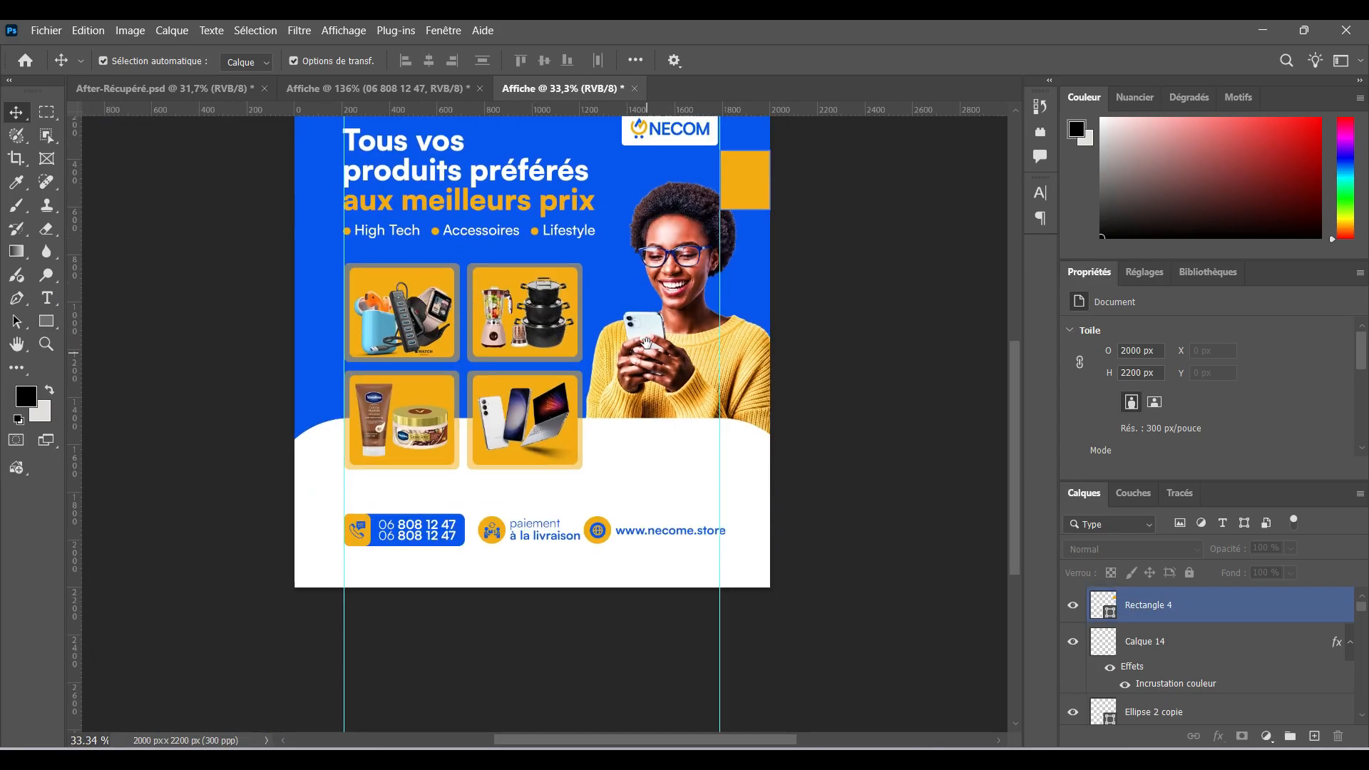
scroll(420, 506, "up", 2)
left_click_drag(189, 482, 758, 512)
scroll(718, 514, "up", 1)
scroll(718, 513, "up", 1)
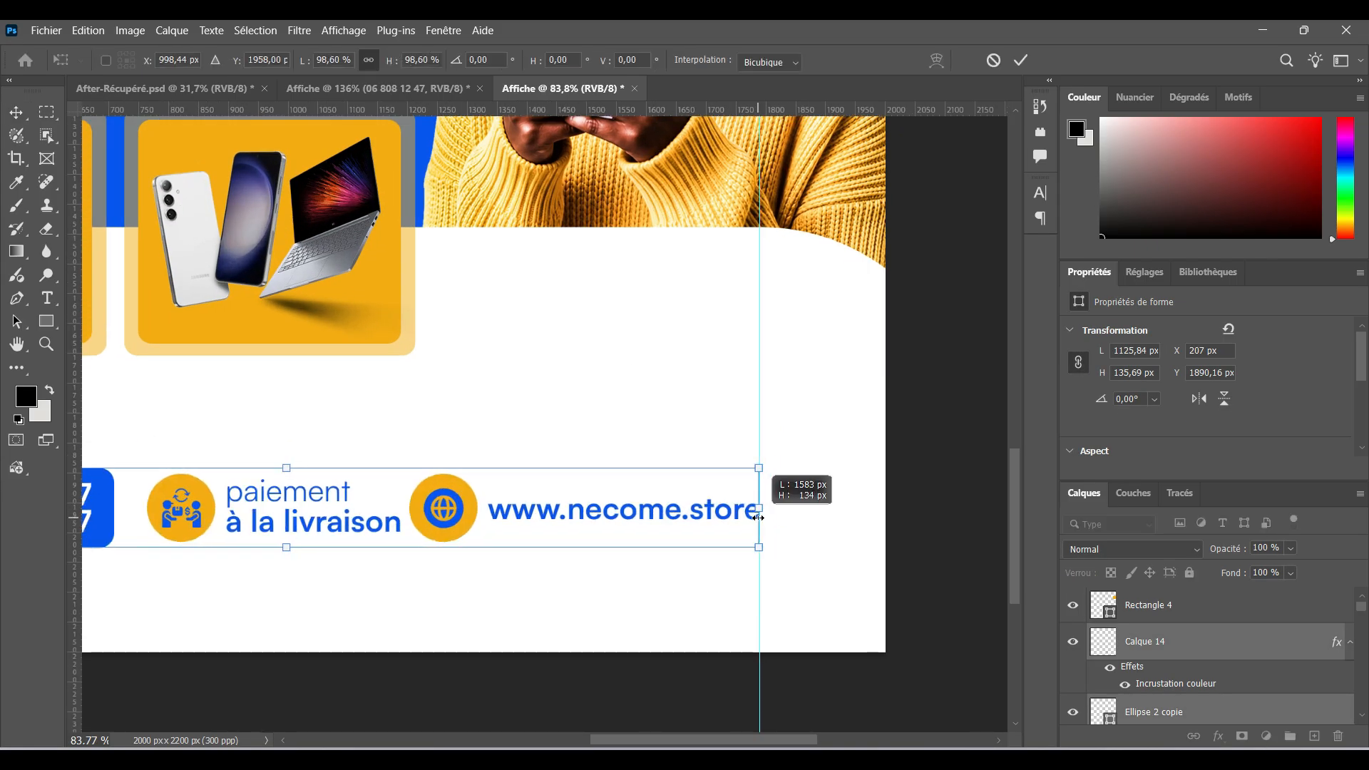
left_click(1022, 60)
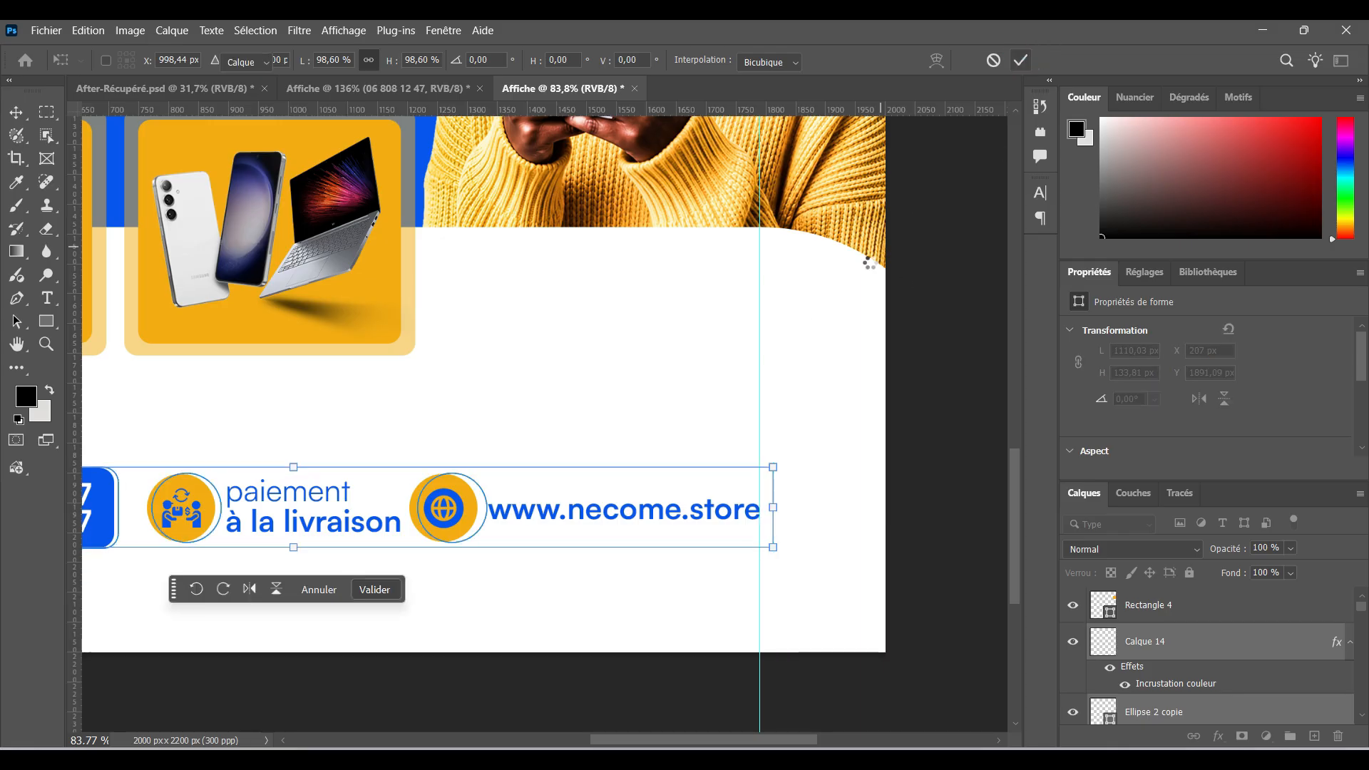
scroll(623, 302, "down", 2)
left_click_drag(644, 274, 700, 404)
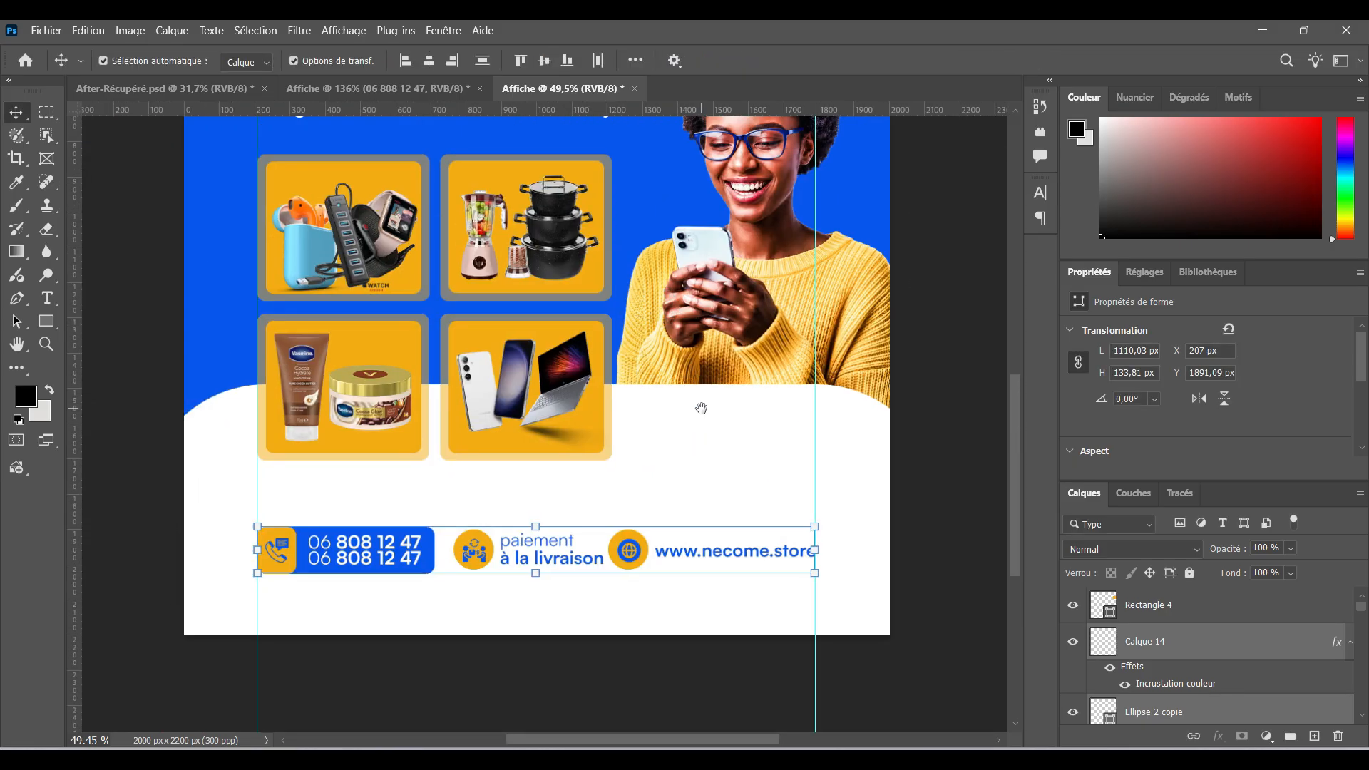
left_click(684, 482)
Shift the delivery icon and its caption slightly left to even out the gaps between the footer items
scroll(631, 499, "up", 1)
scroll(630, 499, "up", 1)
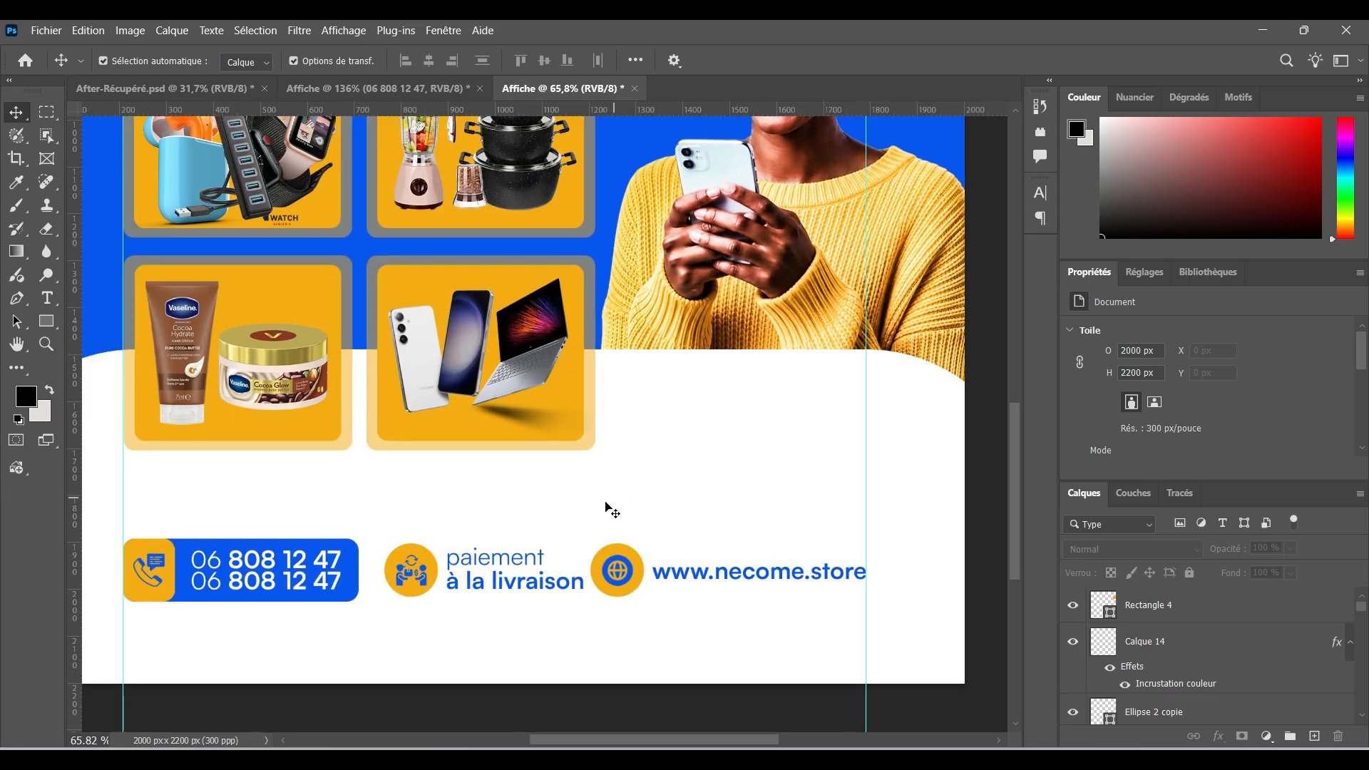
left_click_drag(551, 506, 602, 464)
scroll(379, 480, "up", 2)
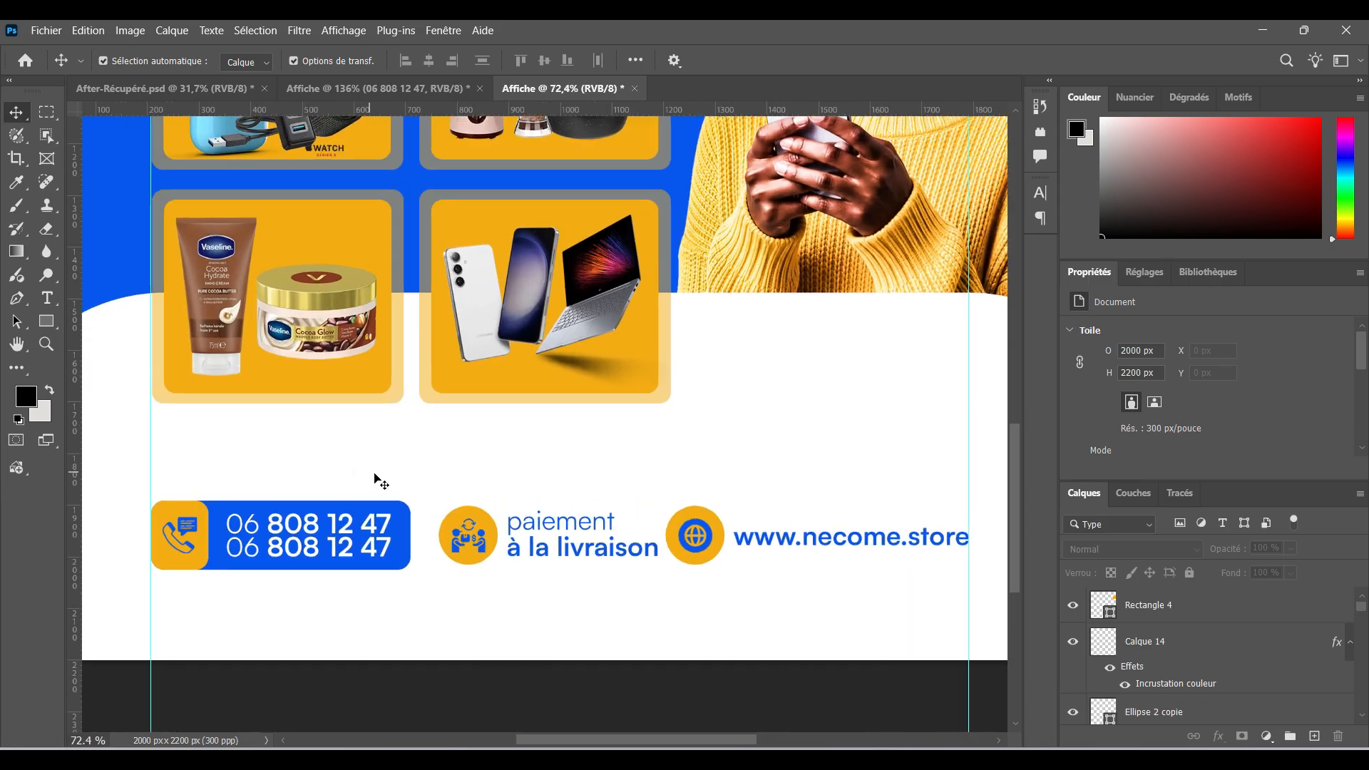
scroll(670, 487, "down", 3)
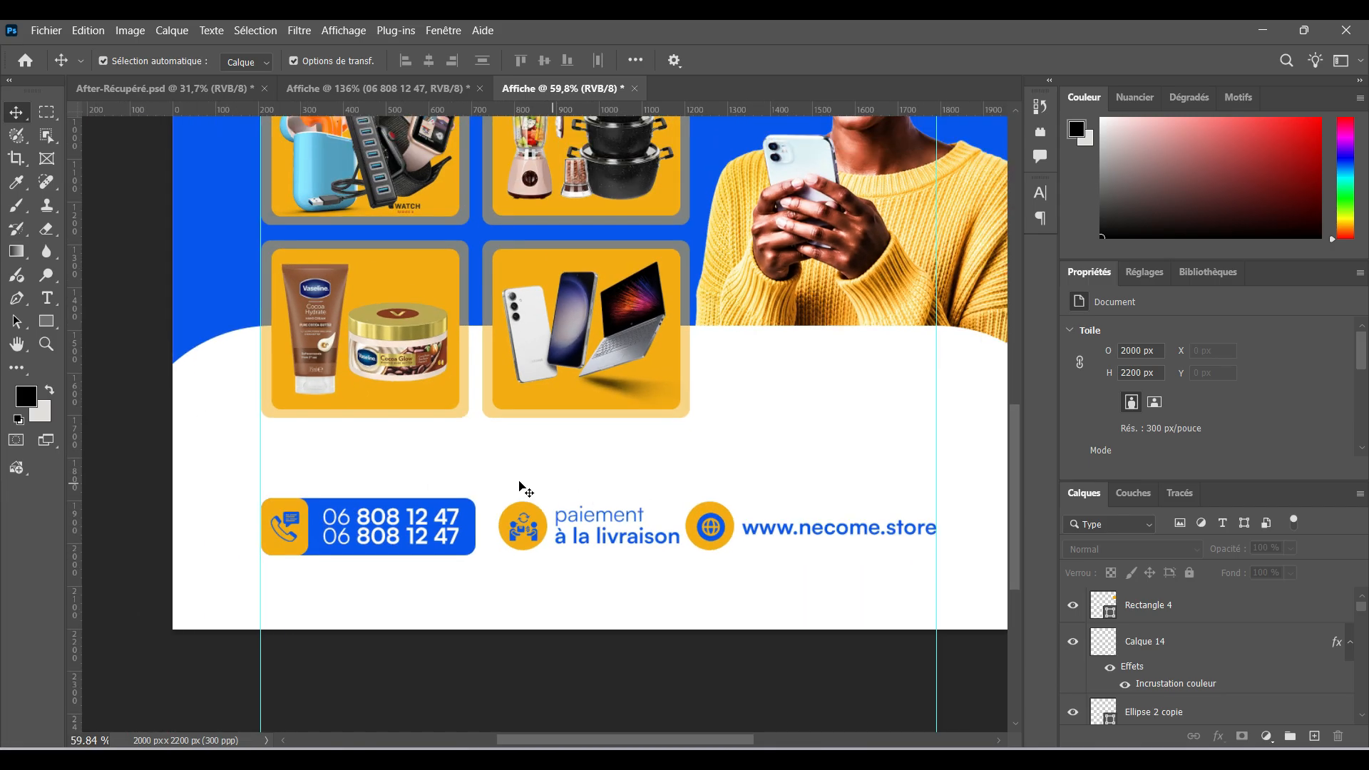
scroll(520, 483, "up", 3)
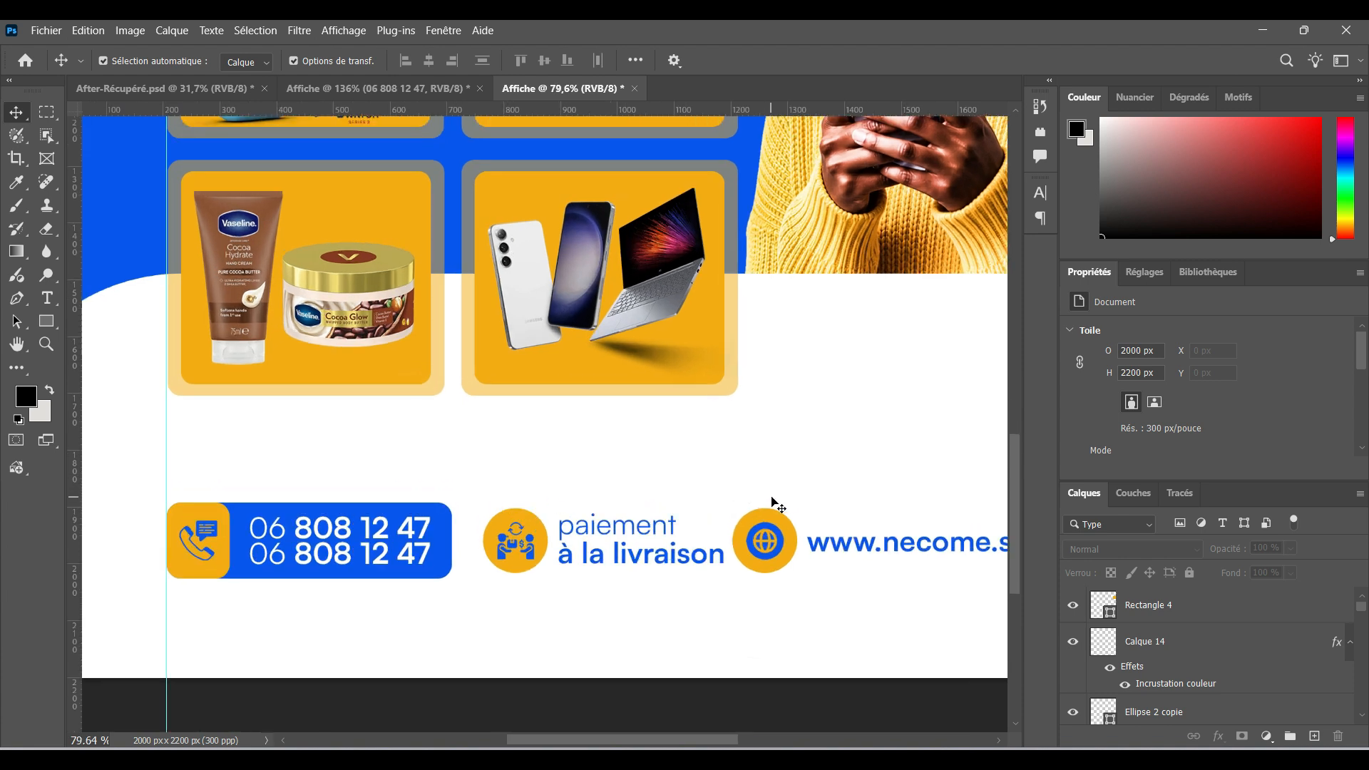
scroll(776, 505, "up", 1)
scroll(590, 520, "down", 2)
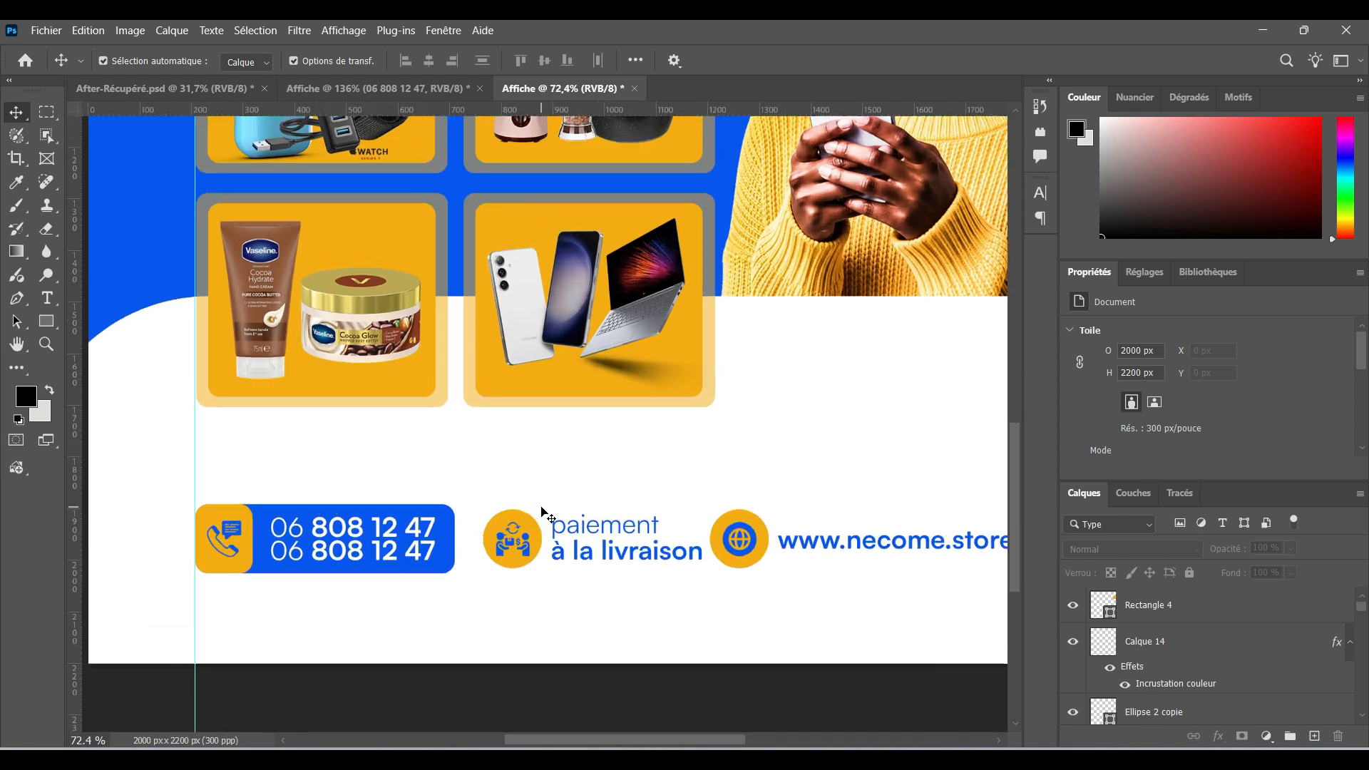
scroll(546, 513, "up", 1)
left_click(498, 495)
left_click(612, 557)
left_click_drag(612, 556, 605, 555)
Place a horizontal guide level with the top of the headline "Tous vos"
scroll(770, 452, "down", 5)
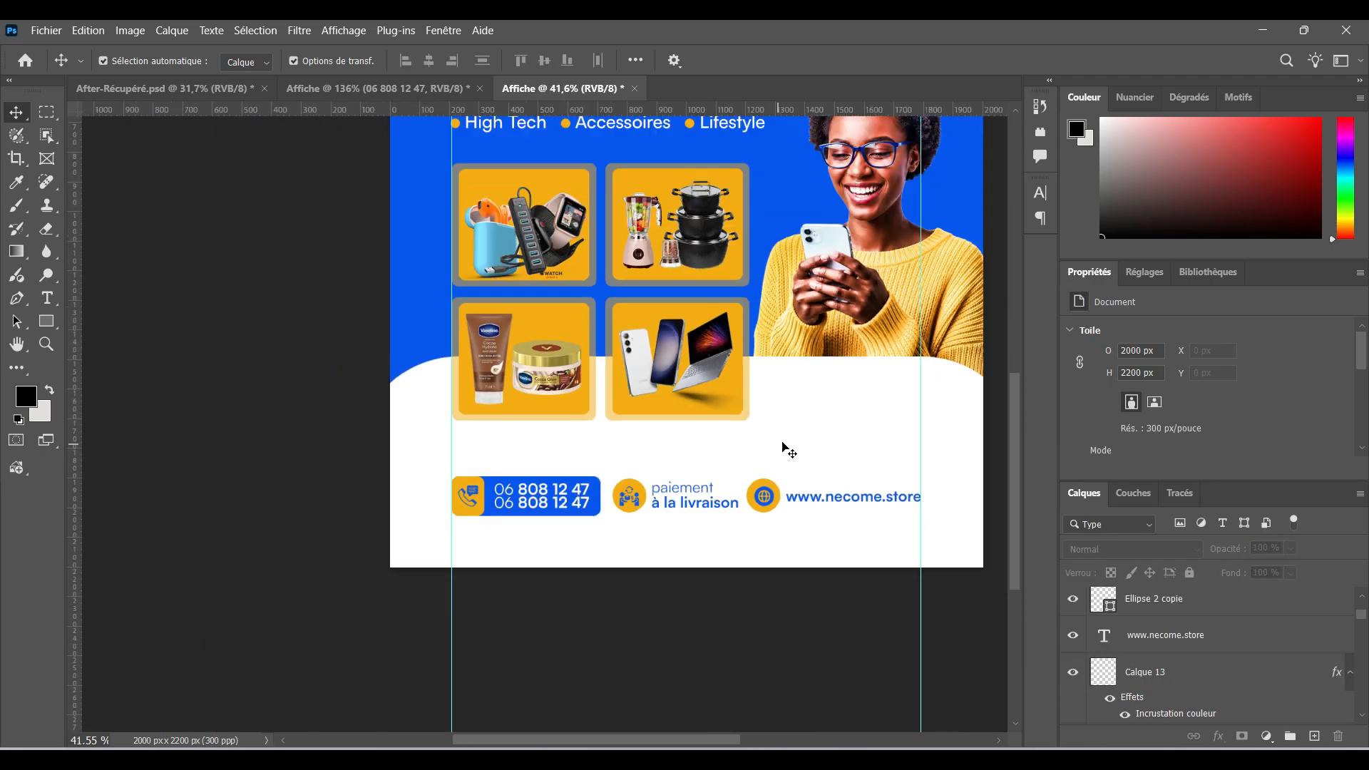
left_click_drag(808, 416, 735, 521)
scroll(777, 470, "up", 1)
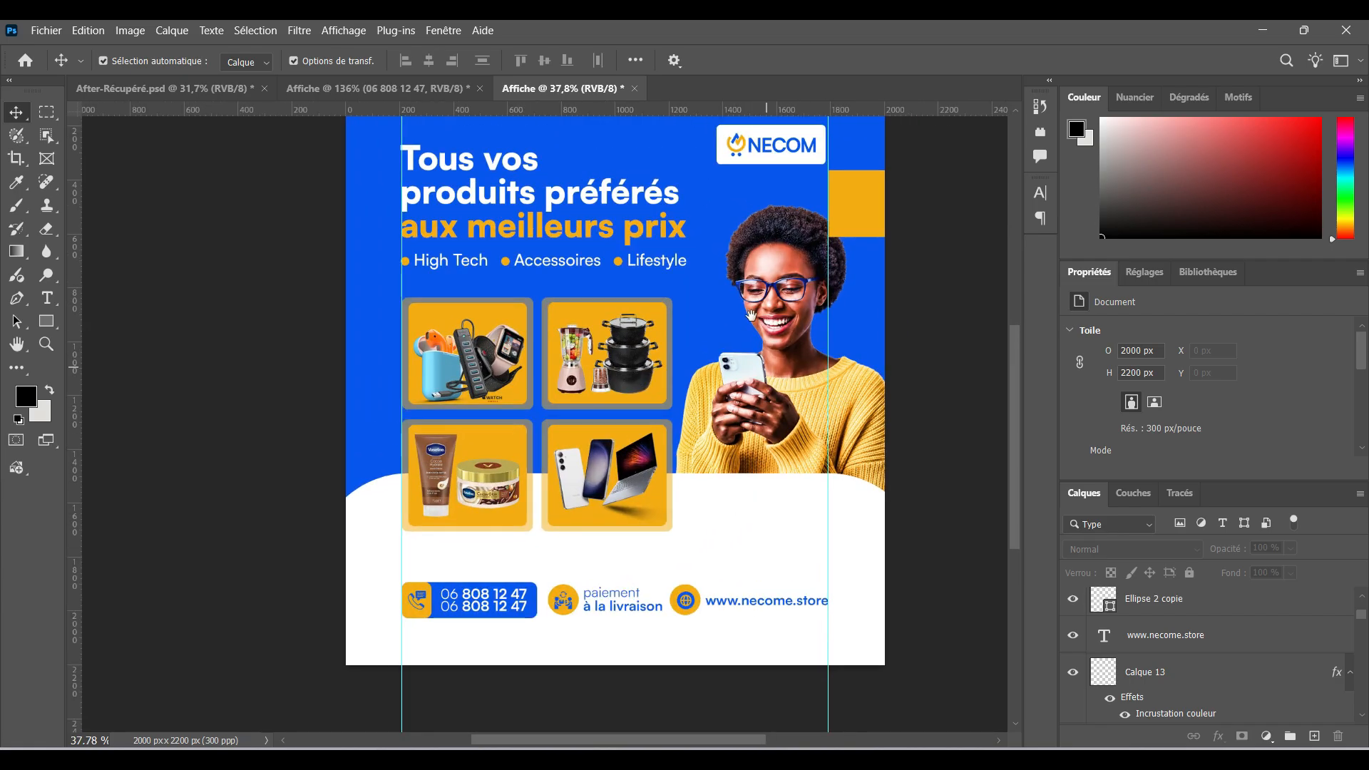
left_click_drag(750, 317, 715, 497)
scroll(740, 327, "up", 2)
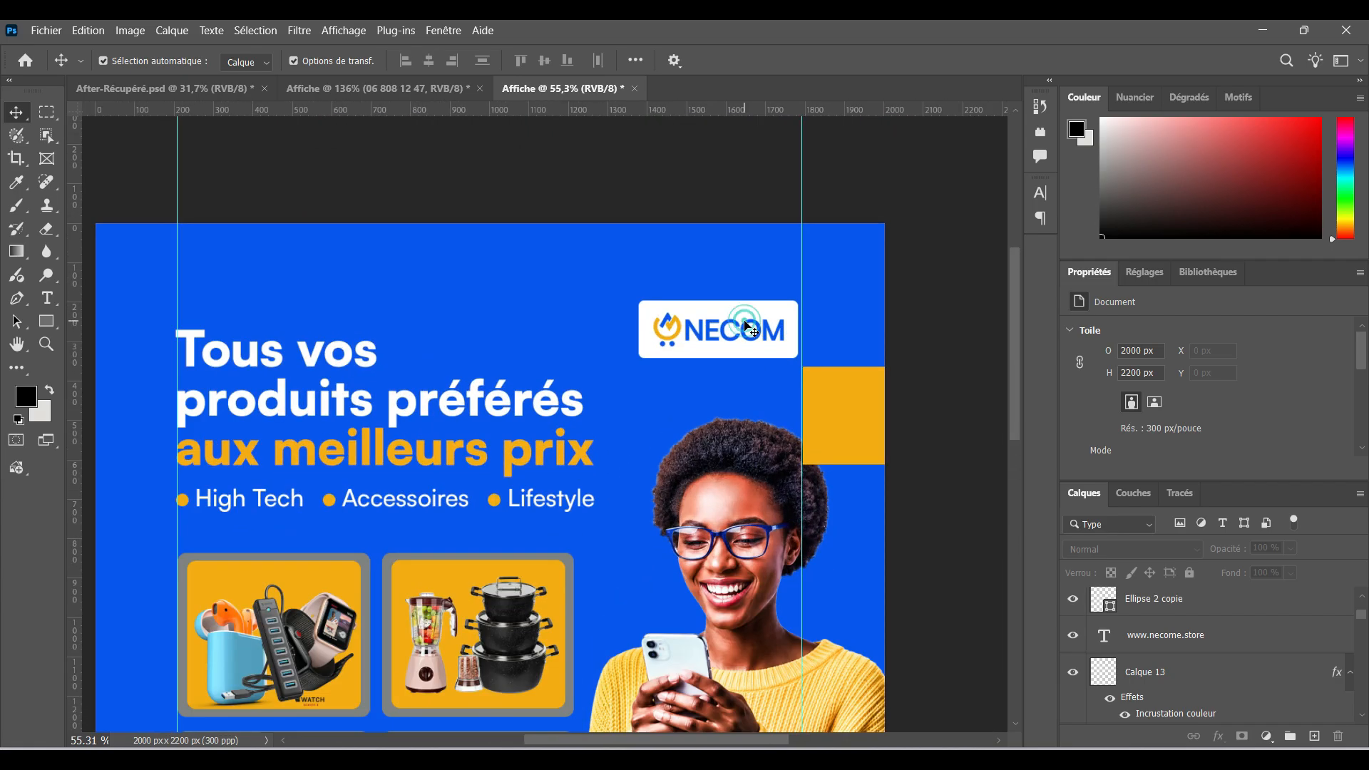
left_click_drag(720, 113, 687, 328)
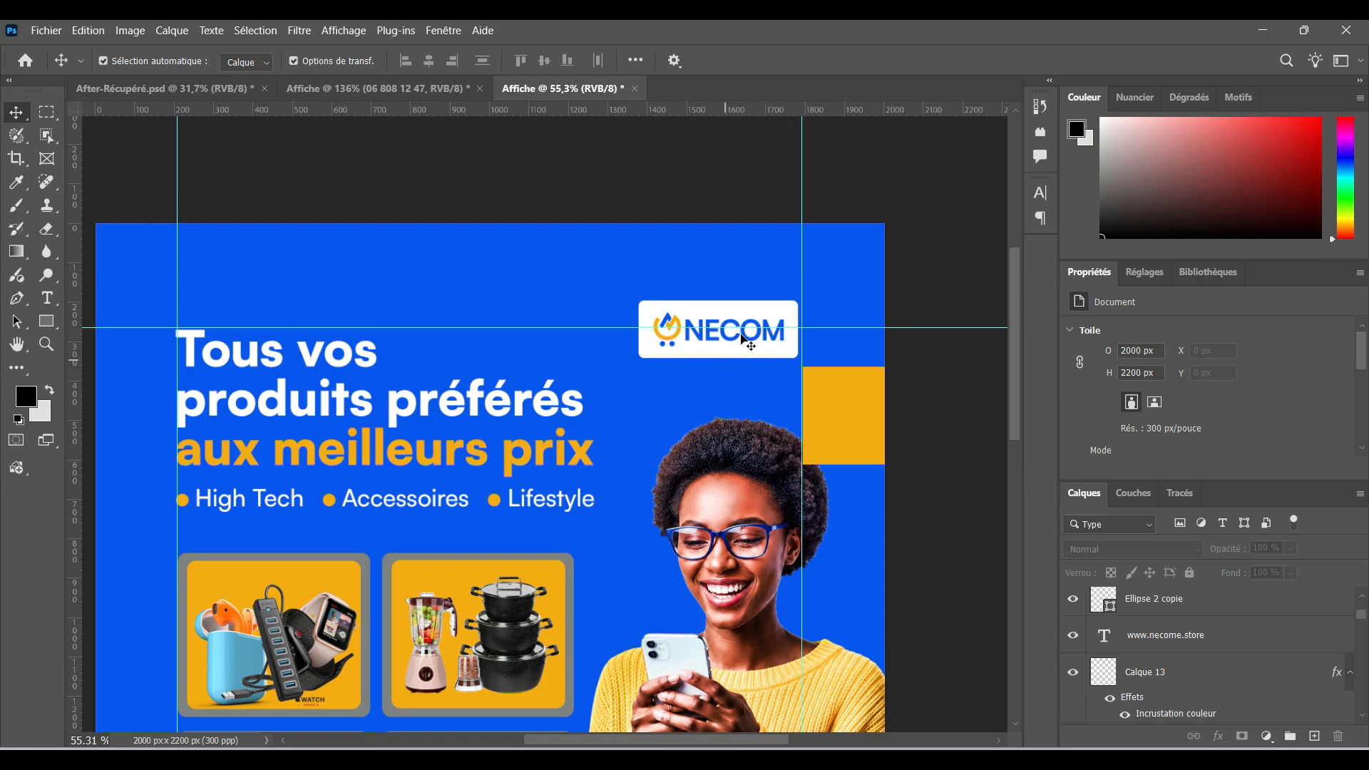
Find the Logo layer near the bottom of the layer stack, select it and unlock it
scroll(1212, 663, "down", 5)
left_click(1275, 655)
scroll(1276, 655, "down", 6)
left_click(1338, 631)
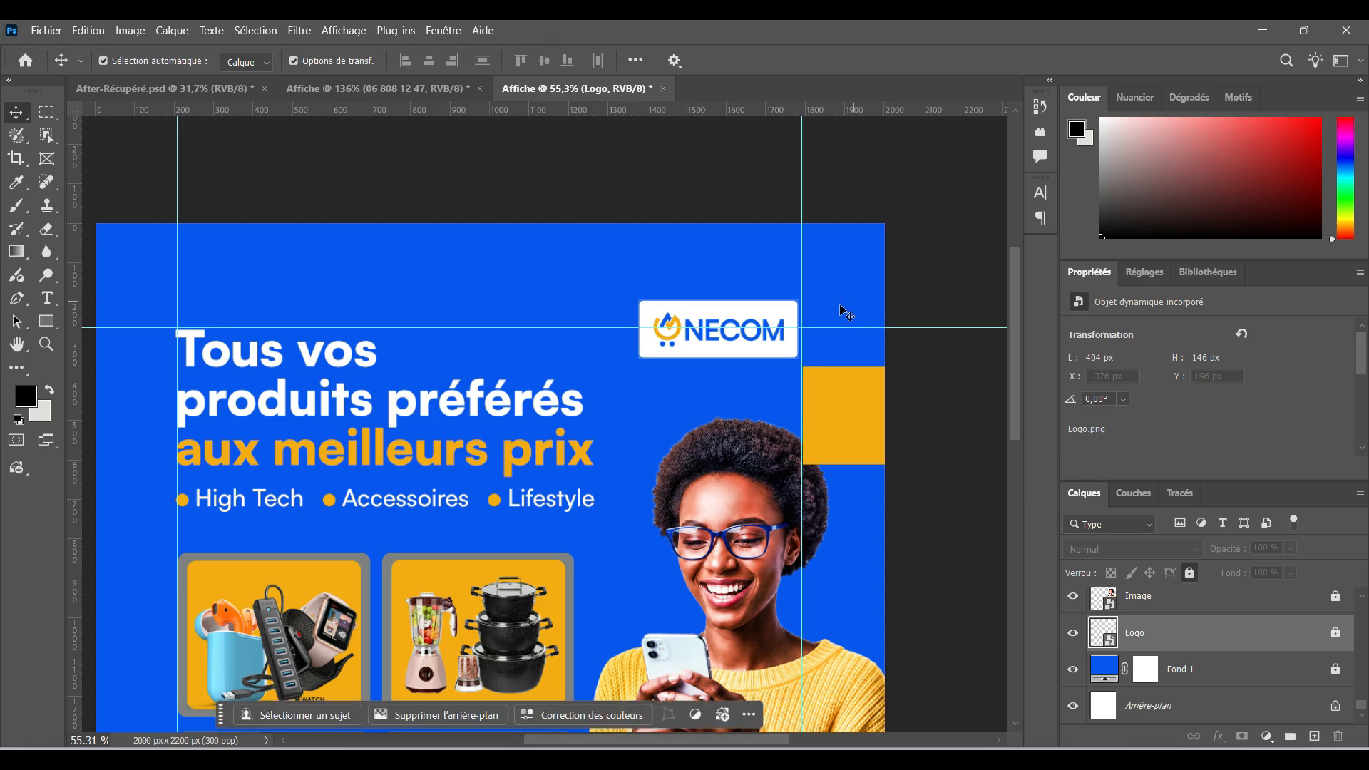
scroll(834, 314, "up", 3)
left_click(730, 366)
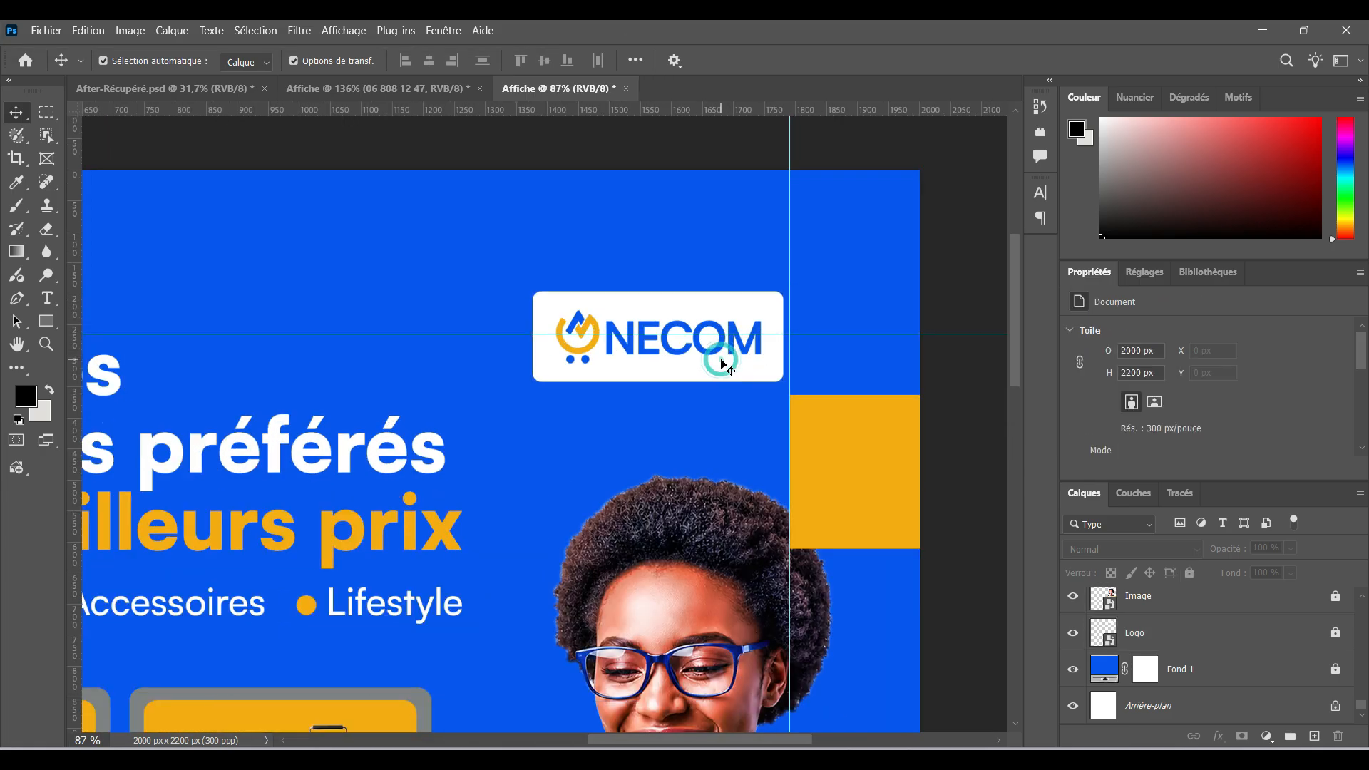
left_click(1297, 632)
Align the NECOM logo's top-right corner with the guide intersection and scale it down to about 372 × 134 px
left_click(658, 367)
left_click(659, 367)
left_click_drag(673, 372, 677, 405)
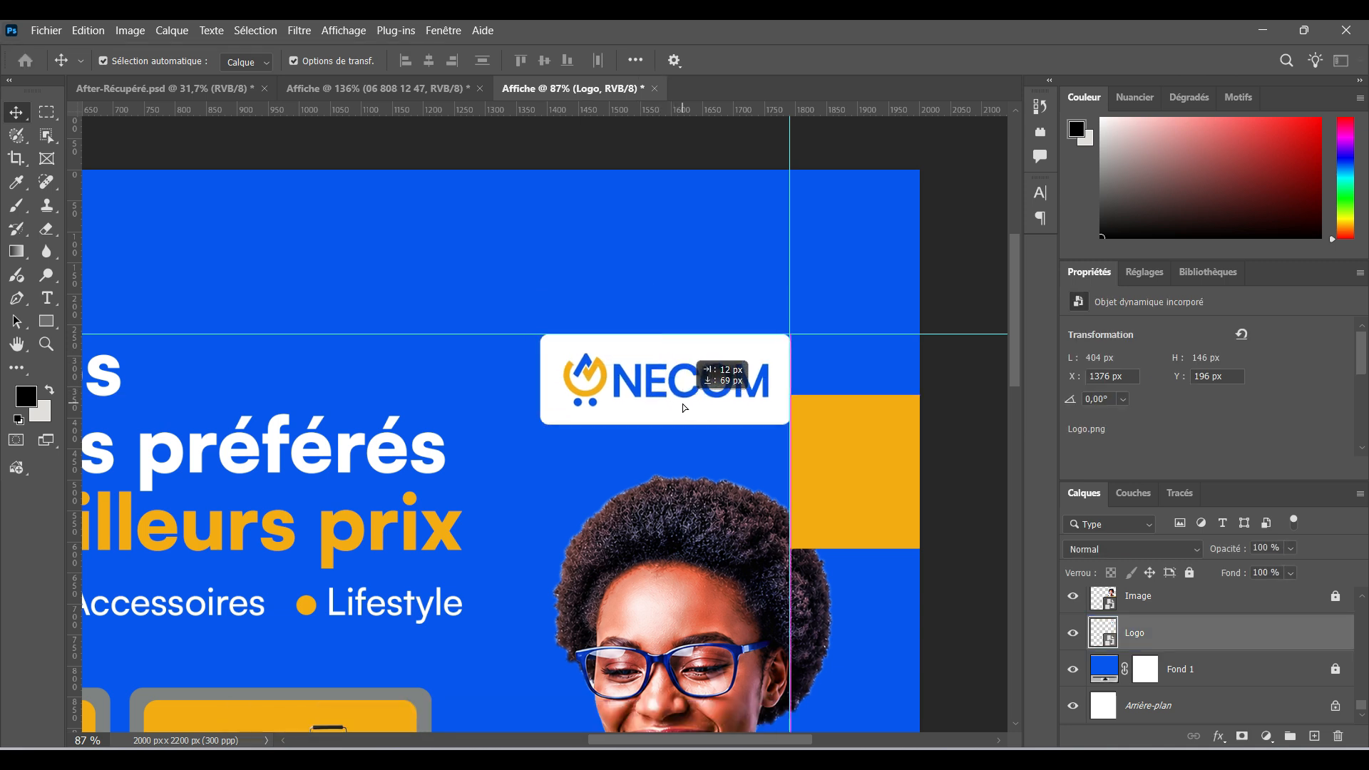
left_click_drag(542, 427, 560, 417)
key("Return")
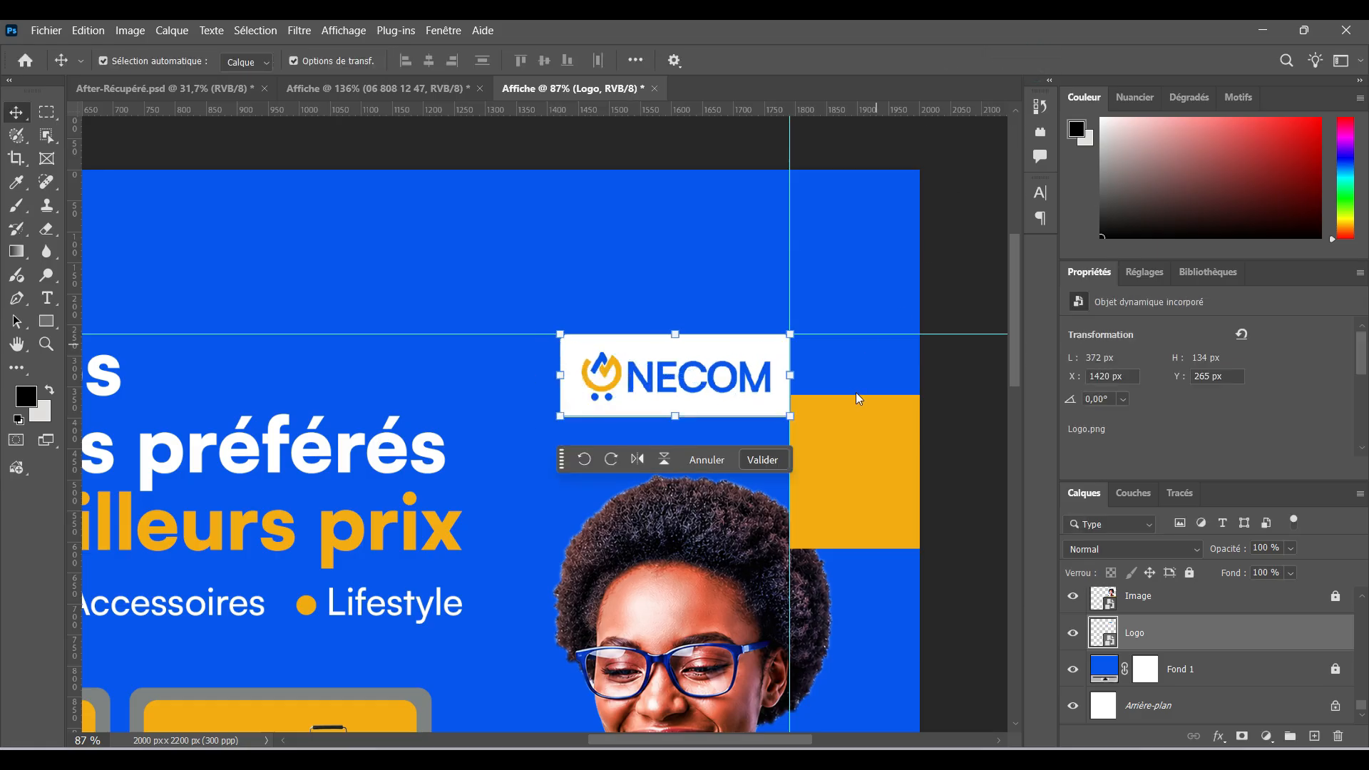
Unlock the Image layer and select the photo of the woman with the phone
scroll(855, 392, "down", 1)
left_click(1343, 602)
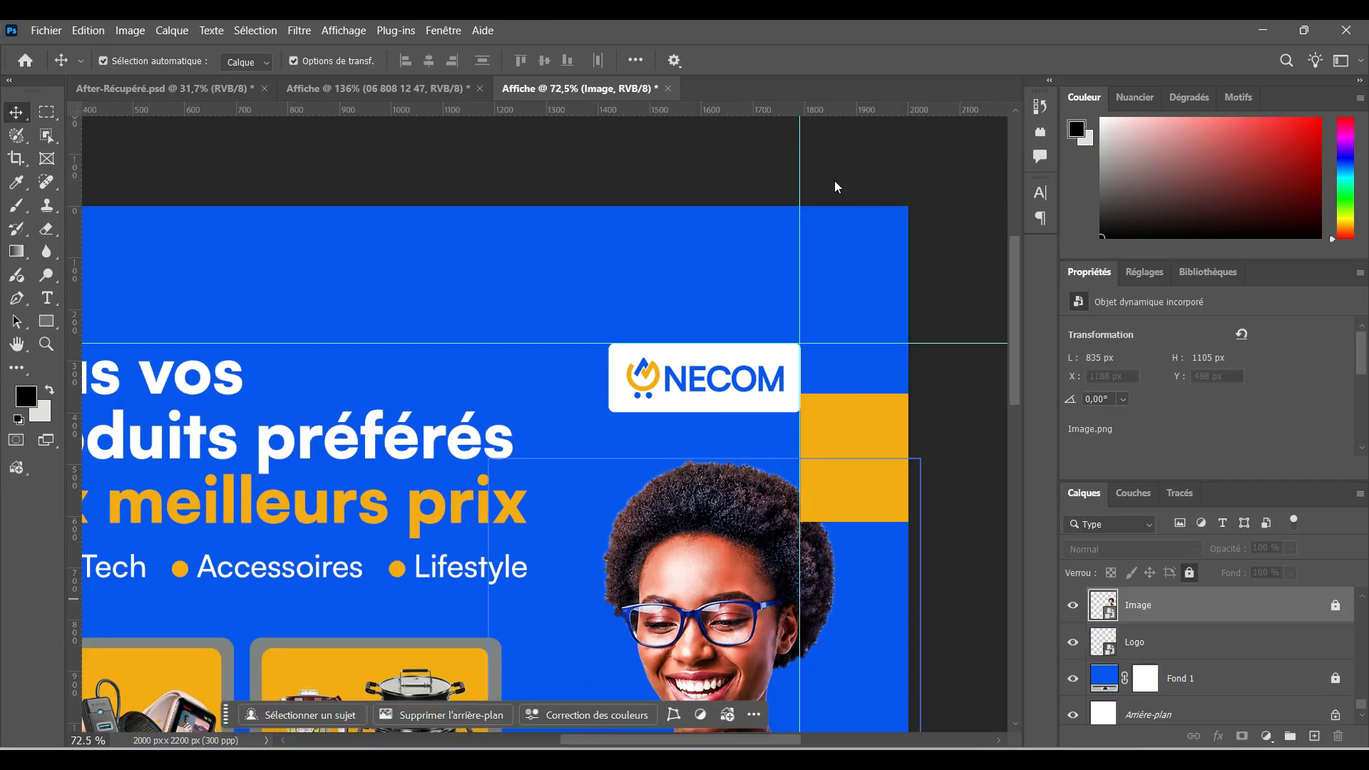
scroll(835, 182, "down", 4)
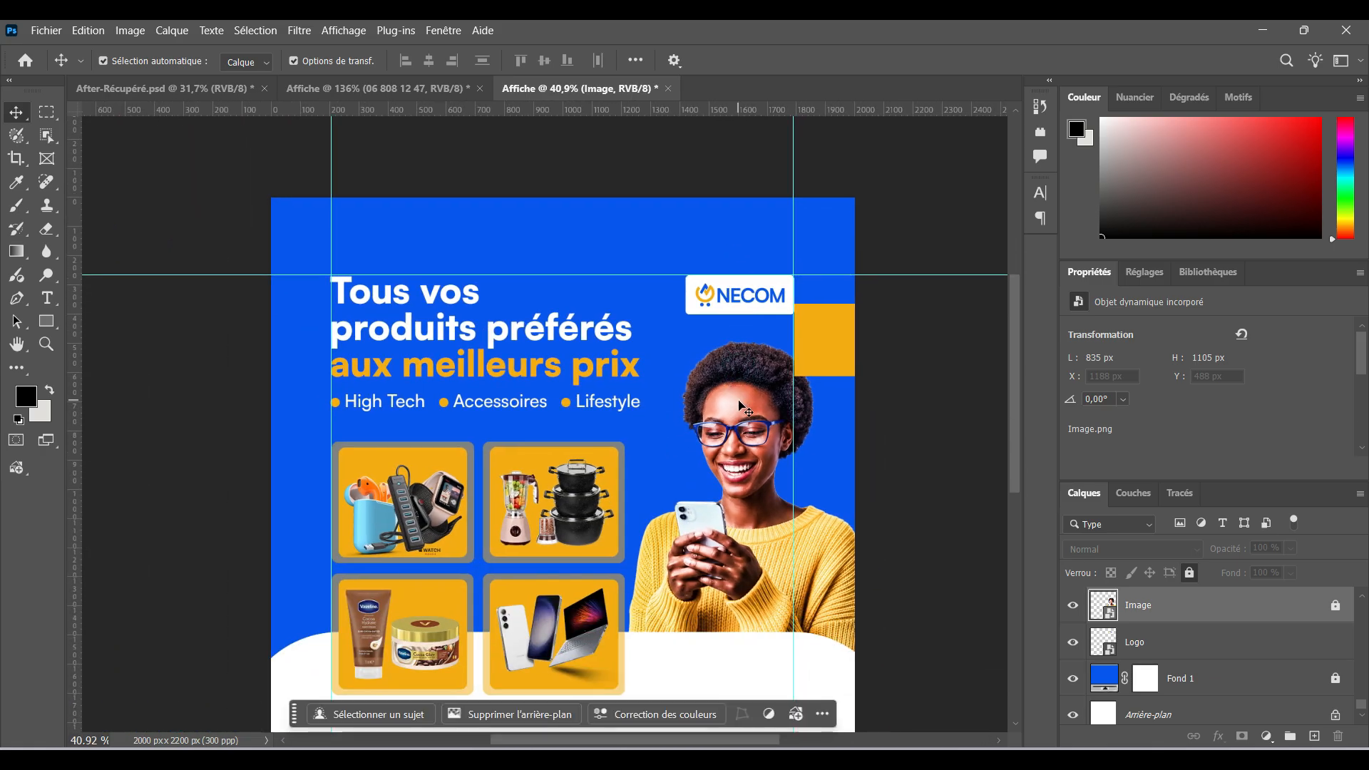
left_click(742, 408)
left_click(1338, 619)
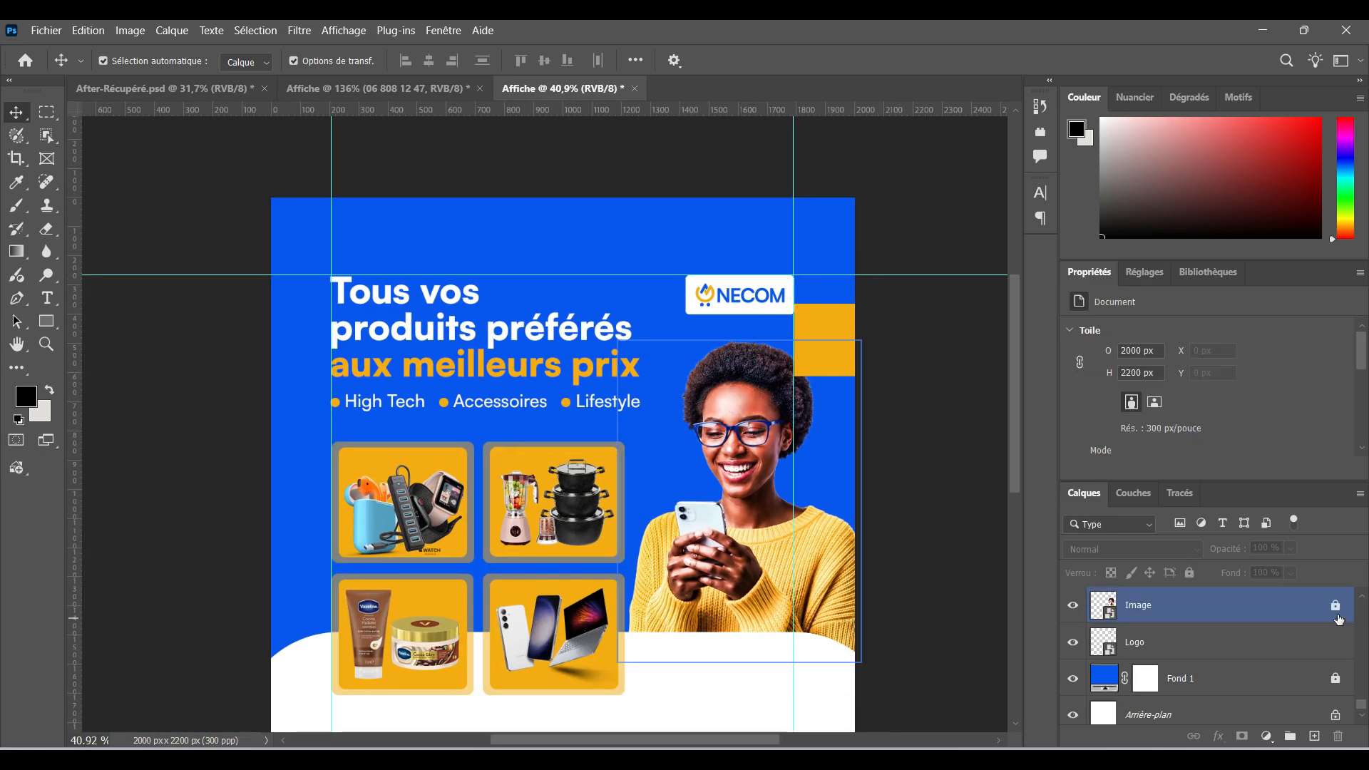
left_click(734, 428)
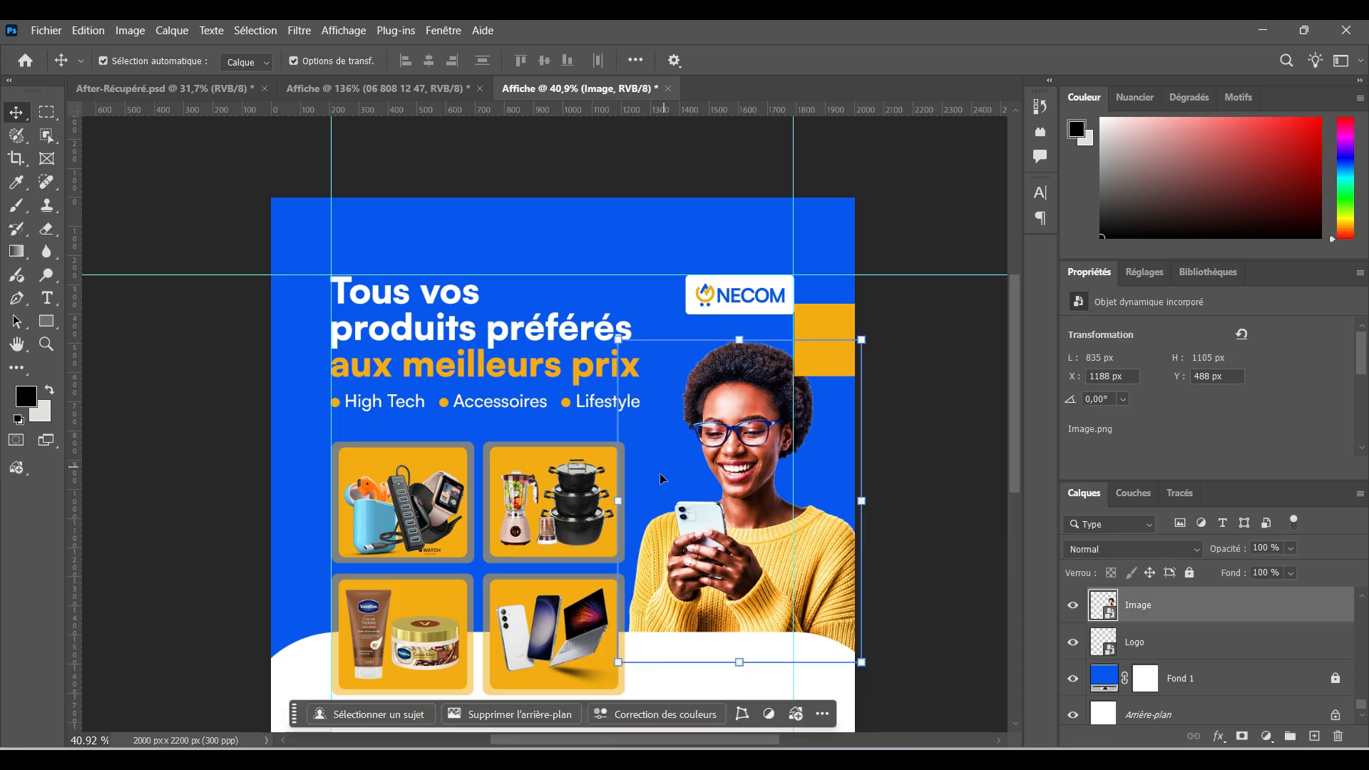
Scale the woman's photo down to 83.69 % and keep it against the poster's right edge and the white curve
left_click_drag(619, 338, 670, 376)
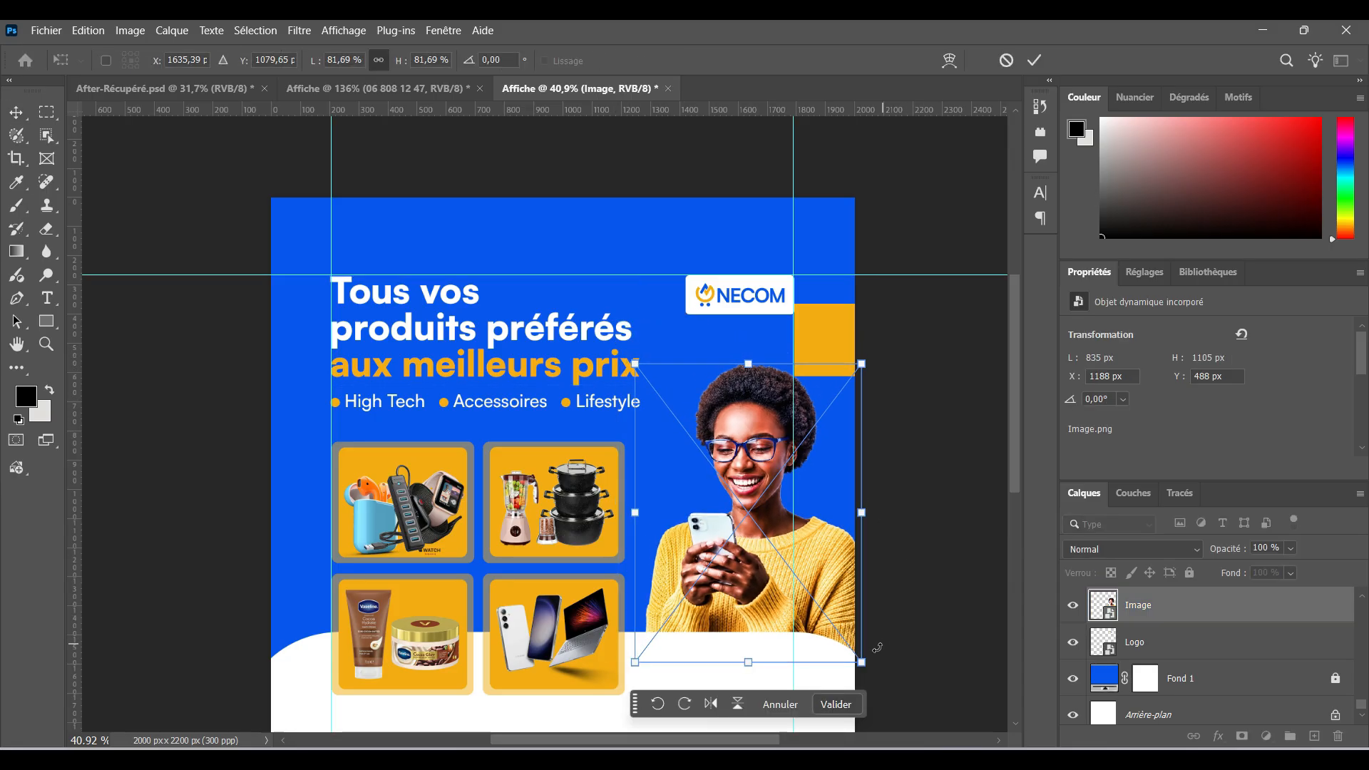
left_click_drag(862, 662, 856, 661)
left_click_drag(858, 364, 854, 371)
left_click_drag(862, 662, 862, 671)
left_click_drag(747, 371, 748, 363)
left_click(1038, 58)
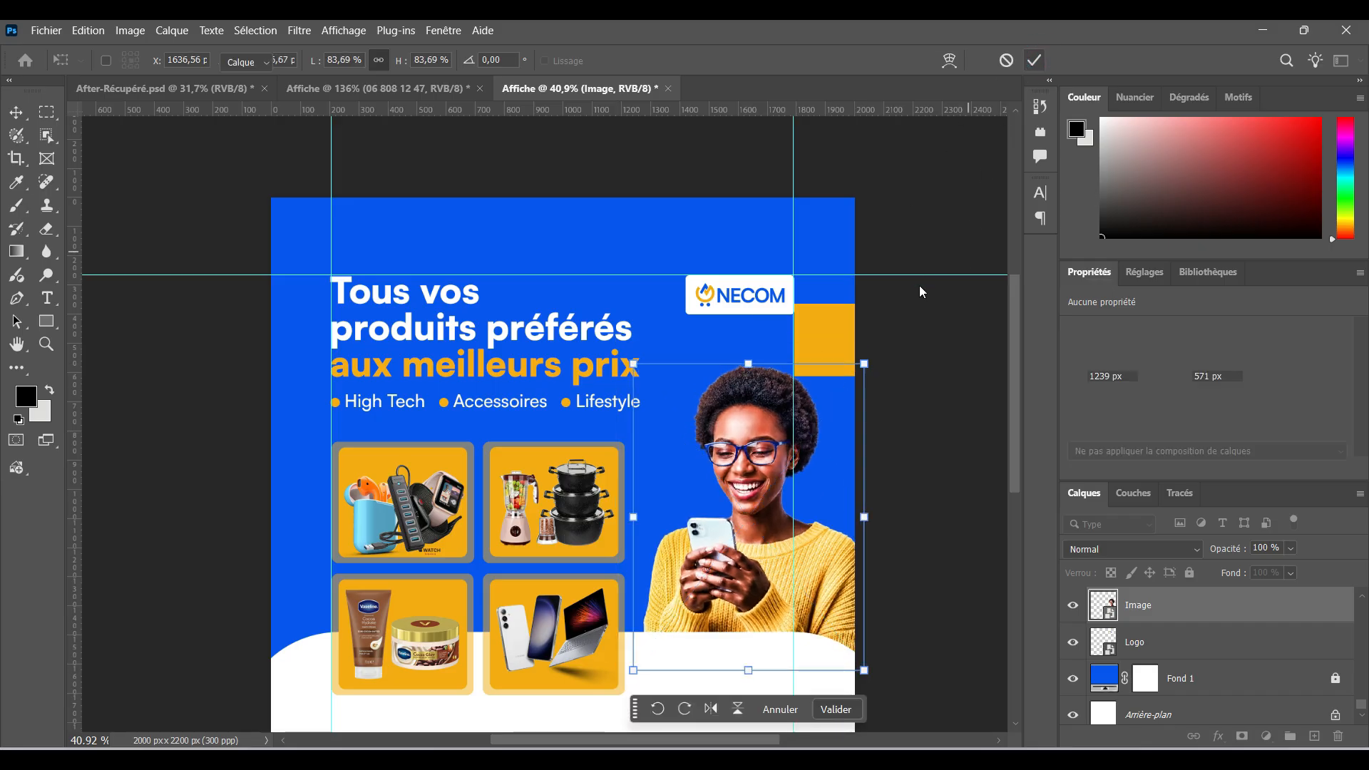
Delete the orange spacer rectangle from the right margin beside the logo
left_click(834, 331)
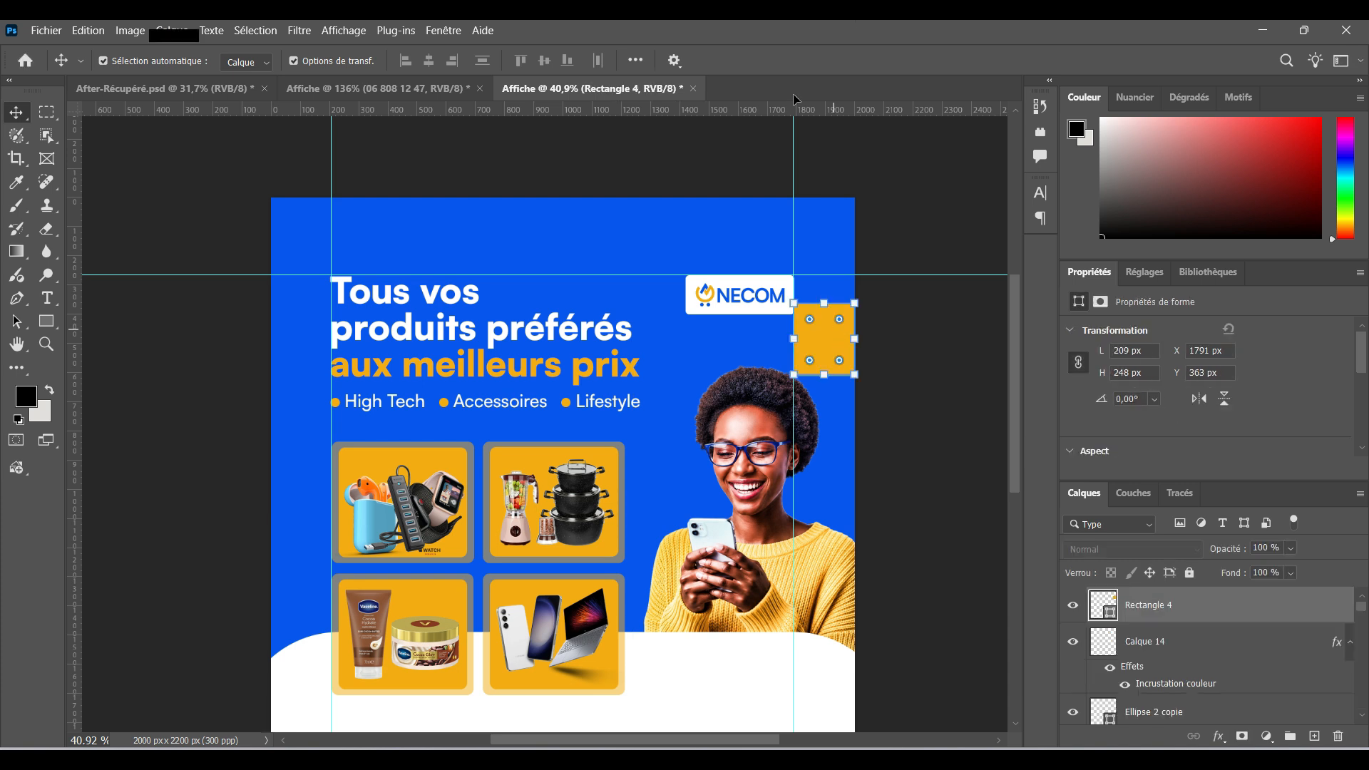
key("Delete")
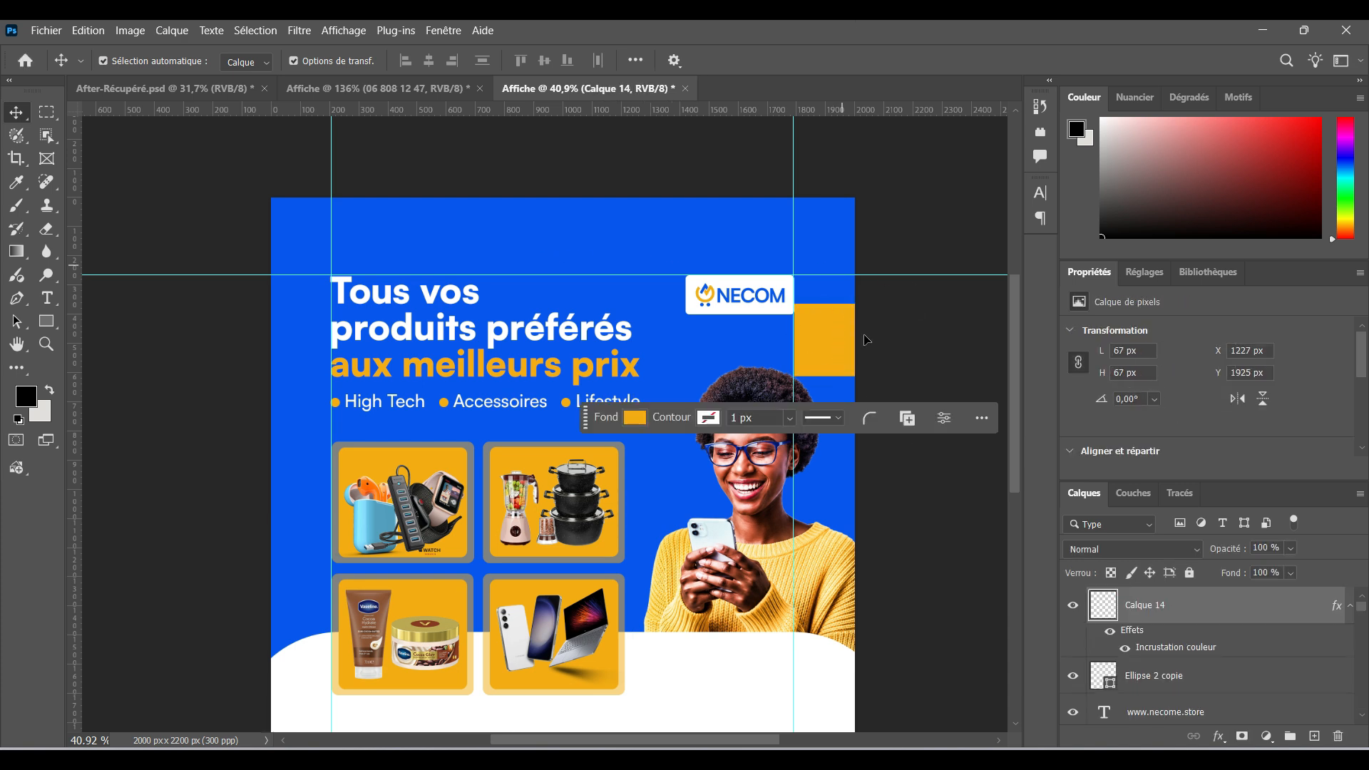
scroll(537, 420, "down", 2)
left_click_drag(538, 419, 536, 421)
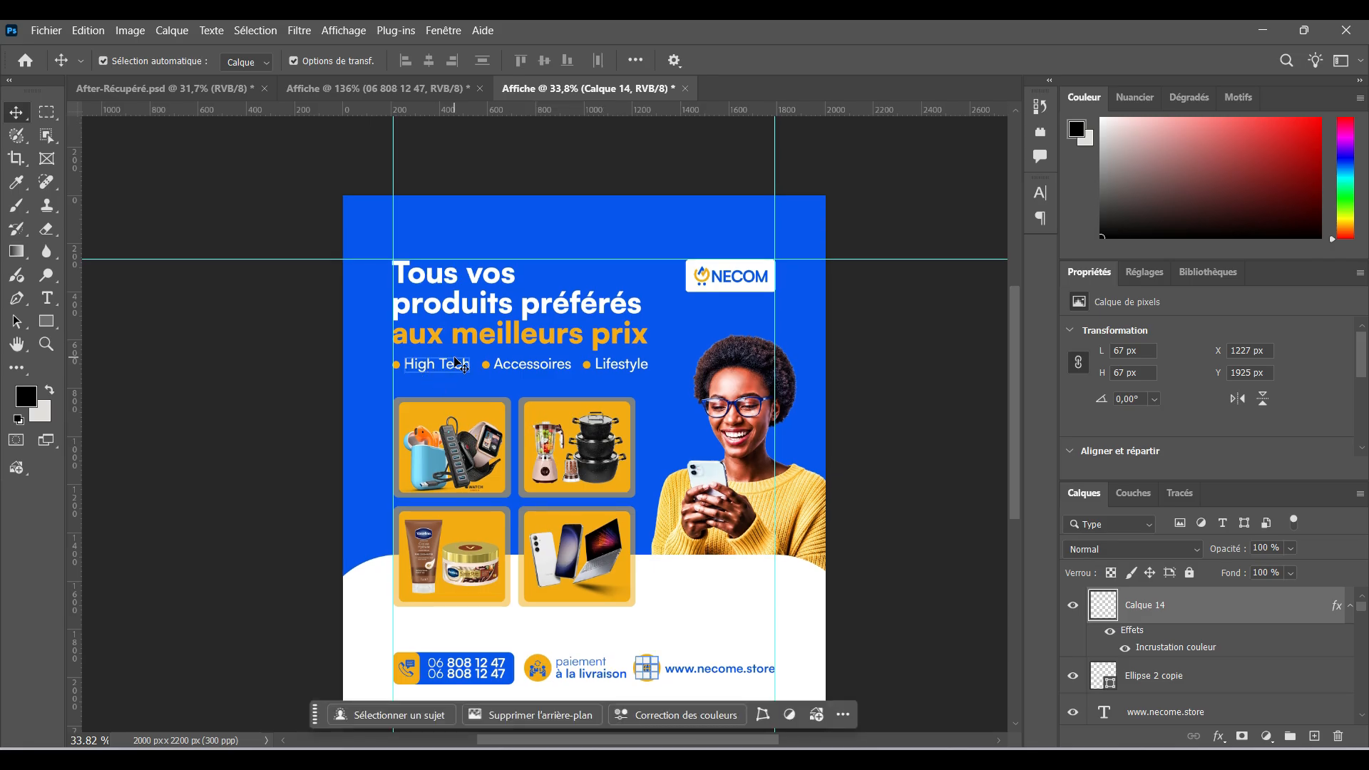
Examine the headline, product cards, photo and footer for alignment with the margin guides, close up and on the whole poster
scroll(430, 310, "up", 2)
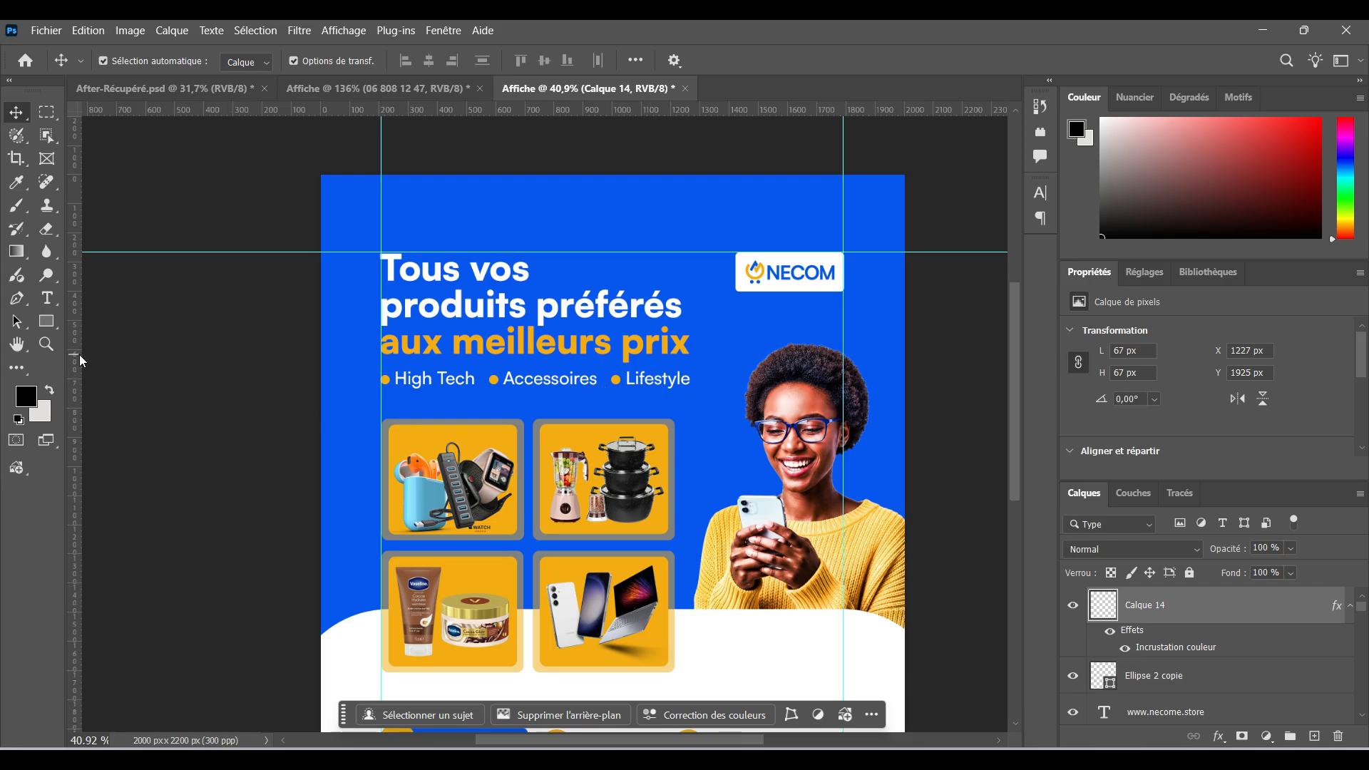
mouse_move(77, 366)
left_mouse_down()
mouse_move(579, 335)
mouse_move(689, 235)
mouse_move(107, 353)
mouse_move(73, 380)
left_mouse_up()
scroll(581, 490, "up", 4)
left_click_drag(555, 490, 581, 364)
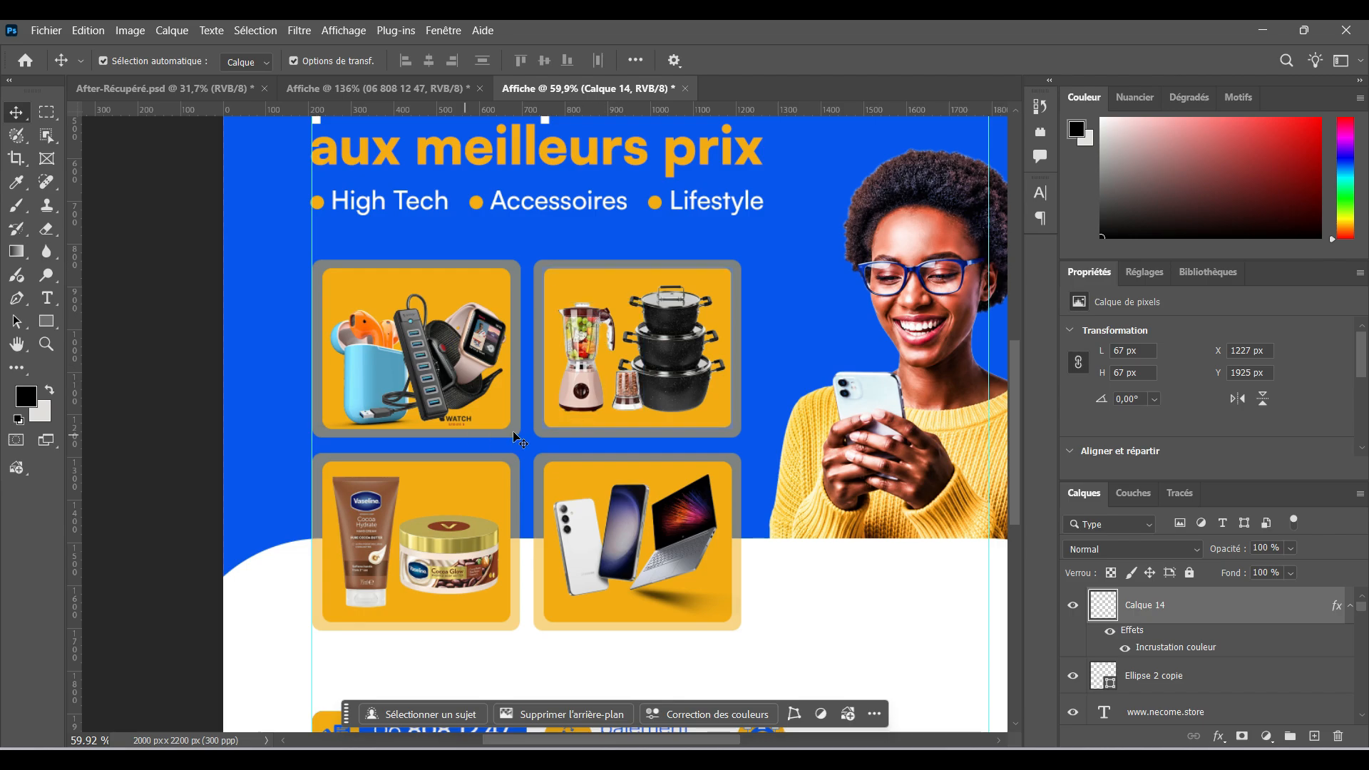
scroll(549, 428, "down", 3)
scroll(549, 428, "down", 2)
left_click(895, 381)
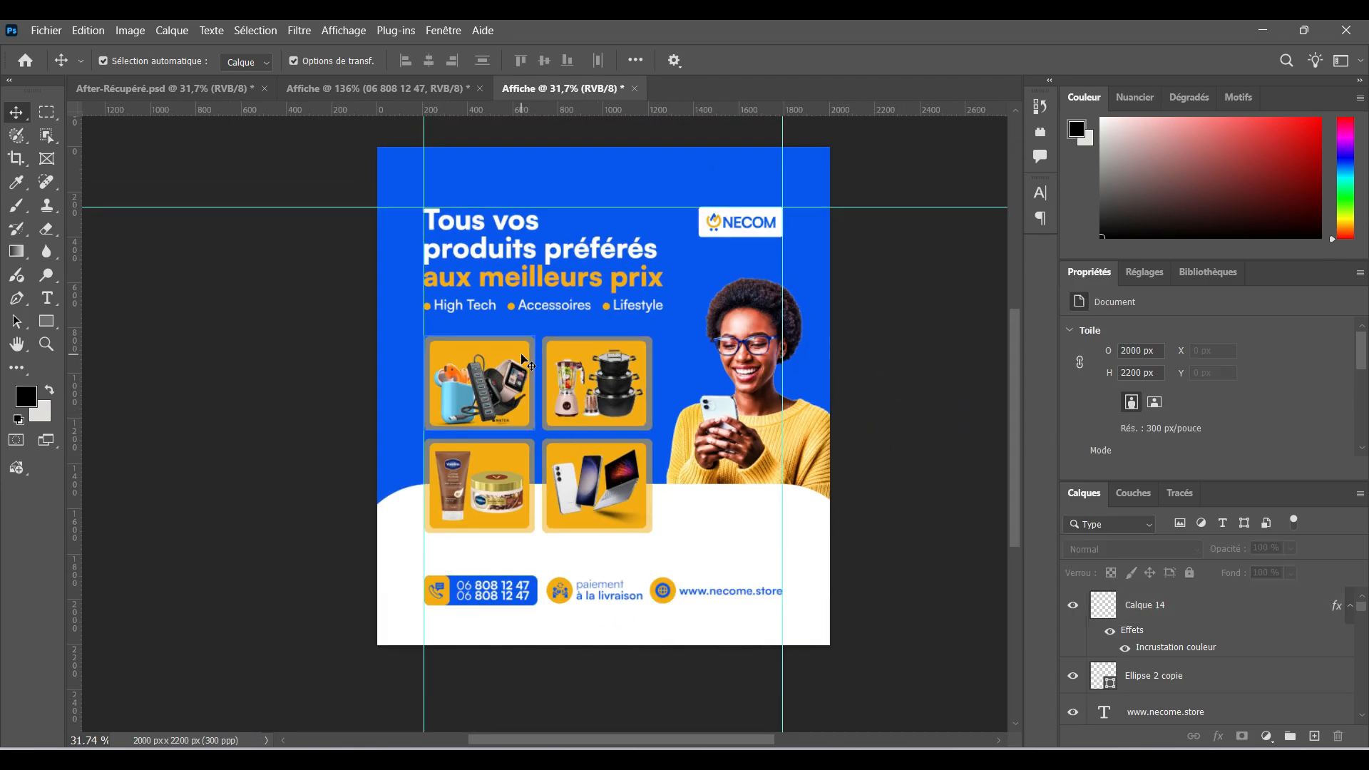
scroll(527, 359, "up", 1)
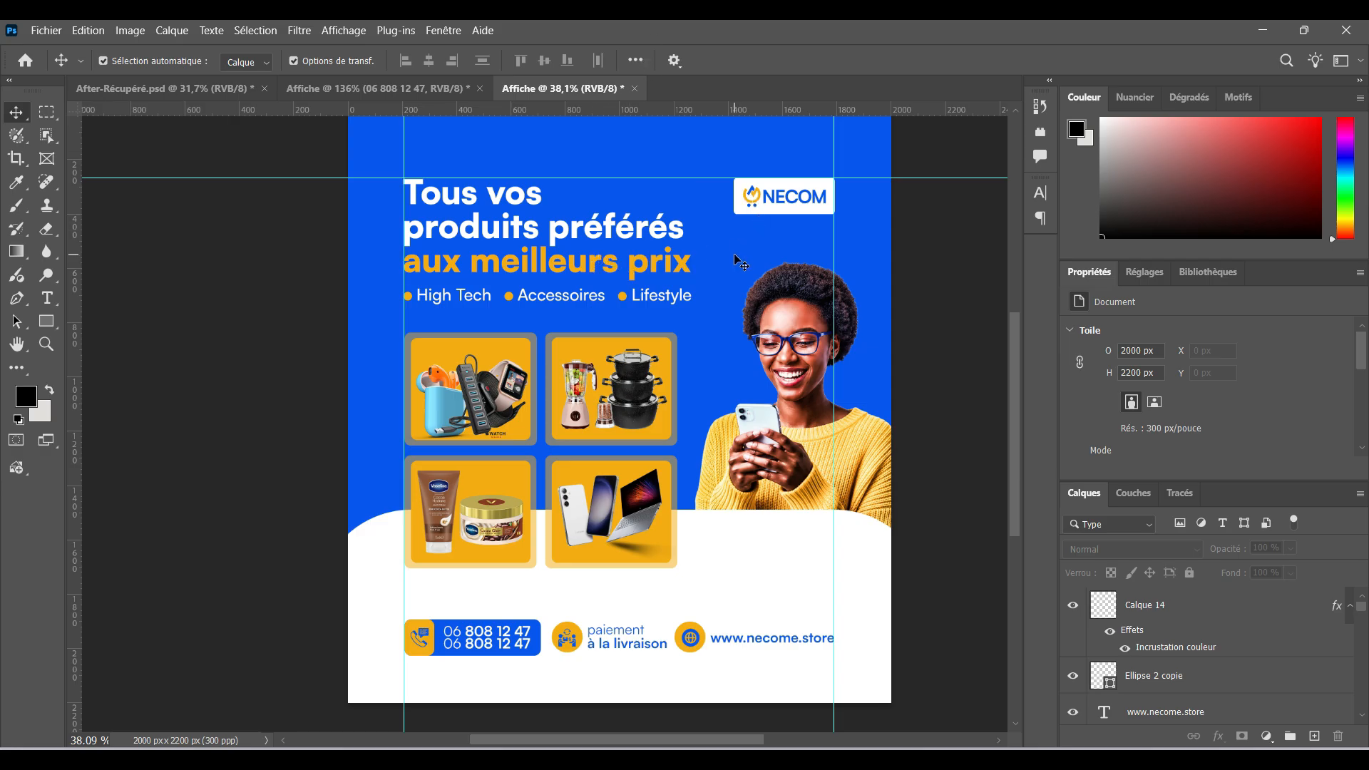
scroll(727, 289, "down", 1)
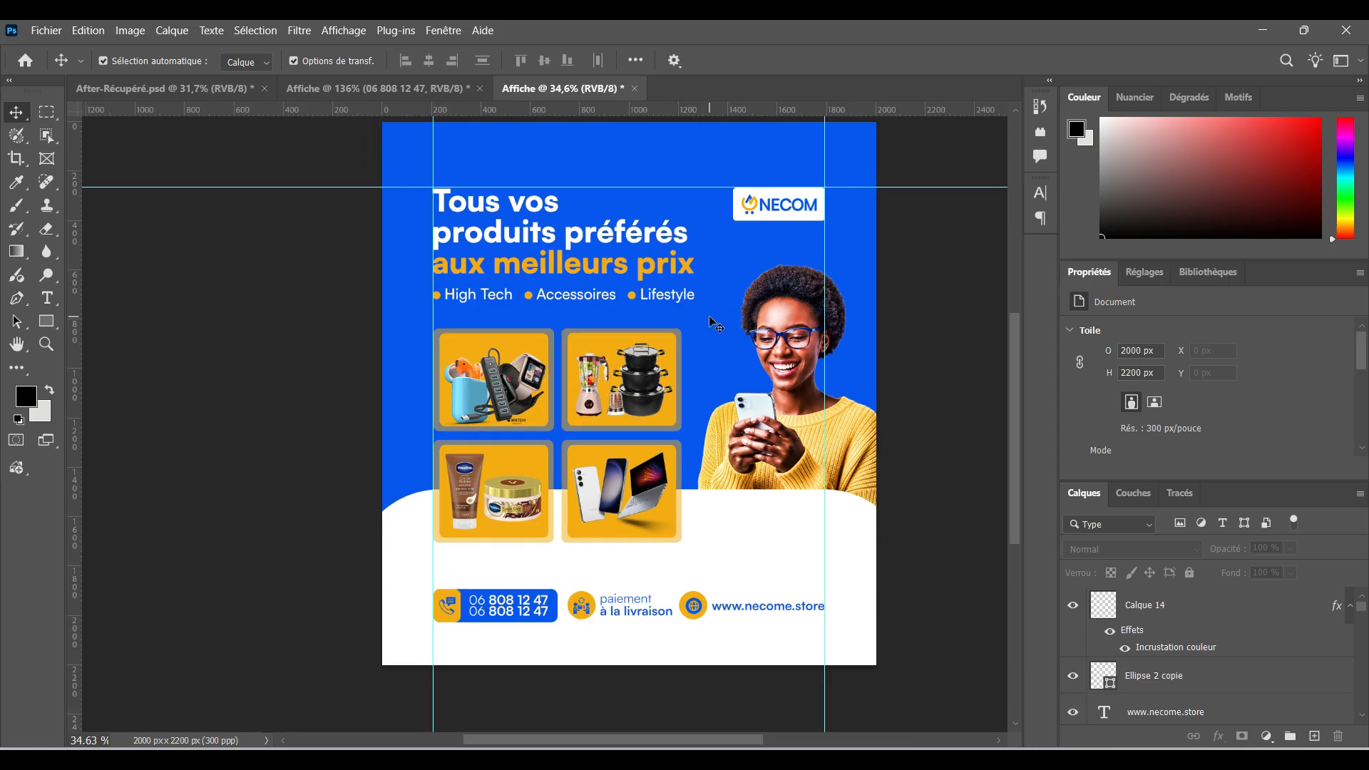
scroll(714, 292, "down", 1)
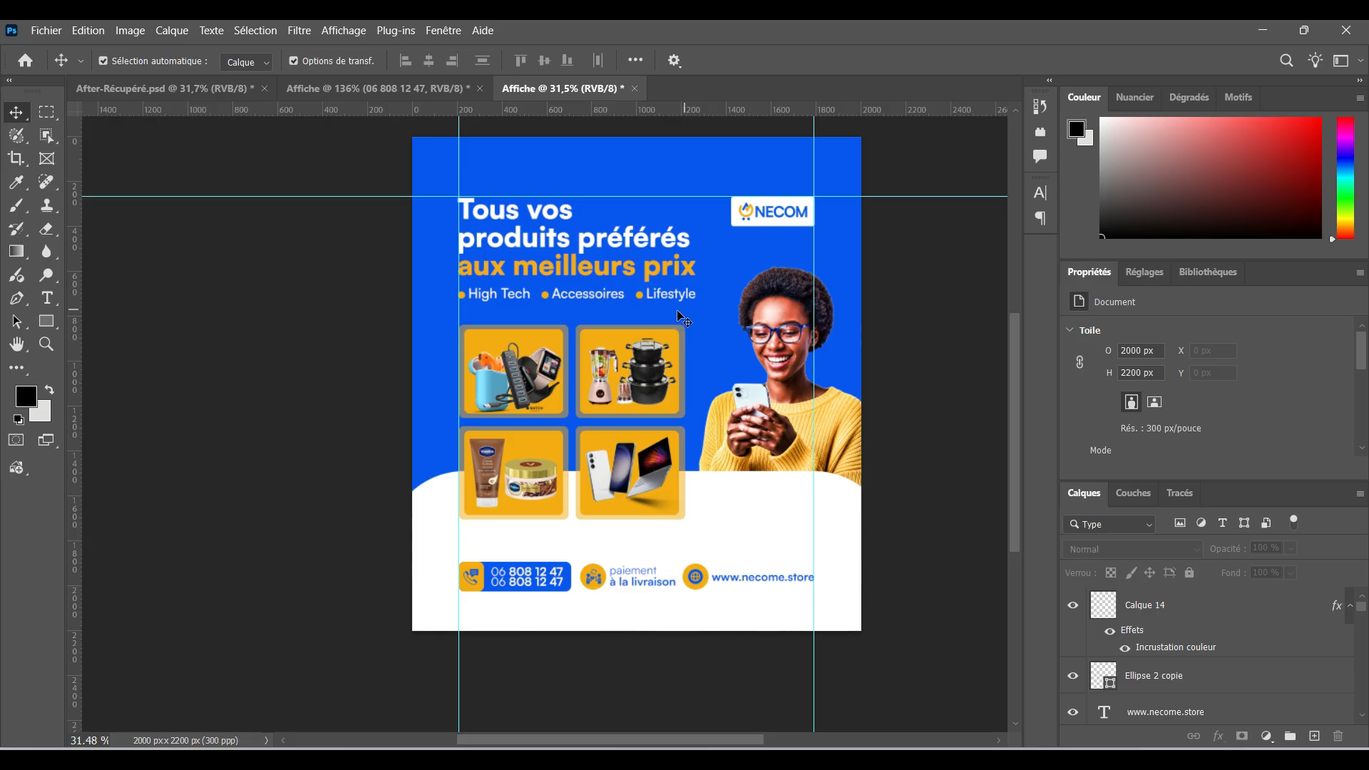
left_click_drag(663, 311, 647, 328)
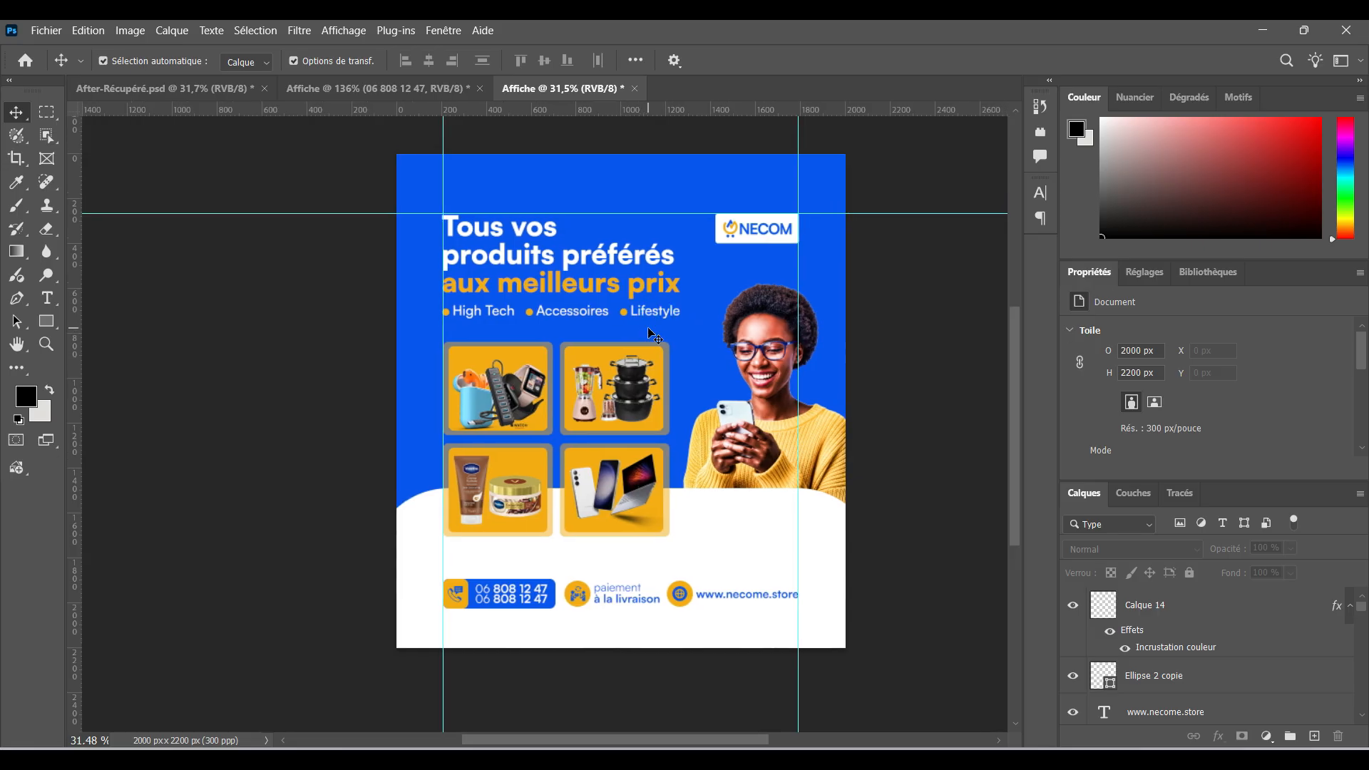